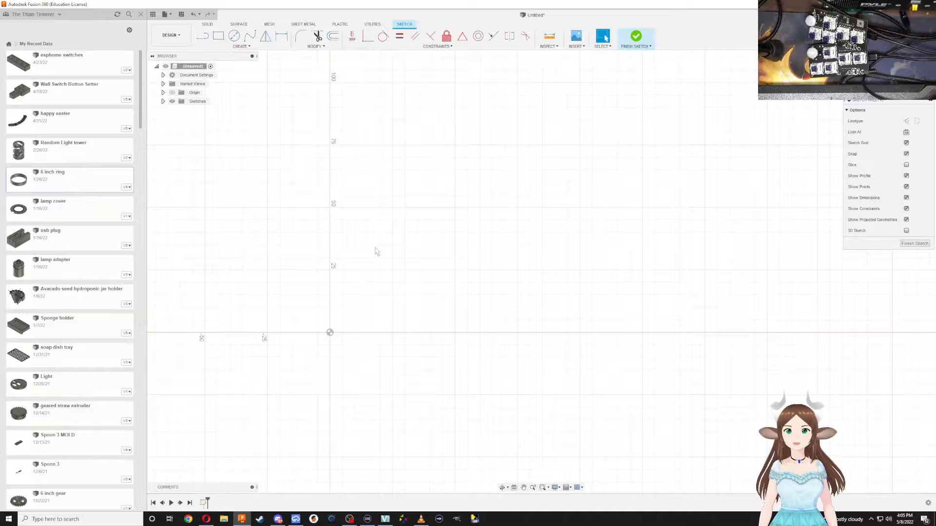
# Sketch a two-point rectangle about 113 mm high, above and to the right of the origin
pyautogui.moveTo(403, 215); pyautogui.dragTo(388, 281, button='middle')
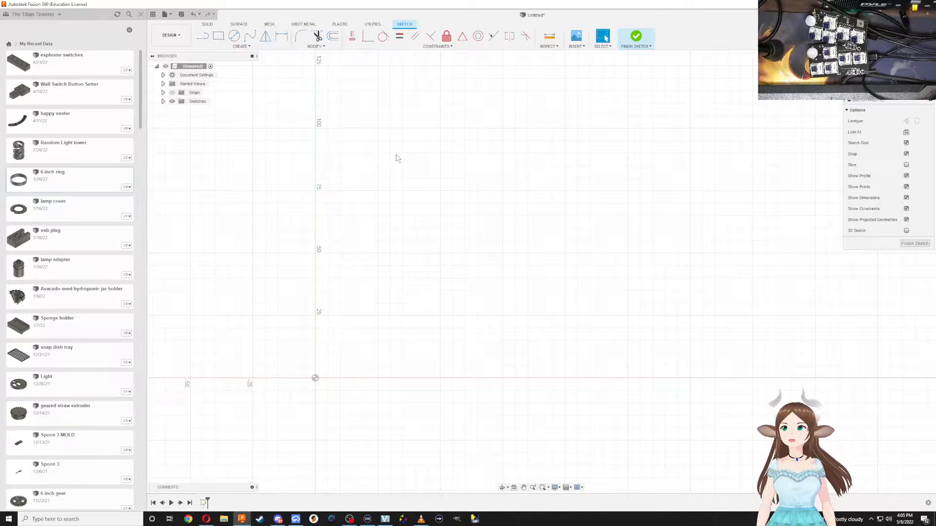
pyautogui.click(218, 35)
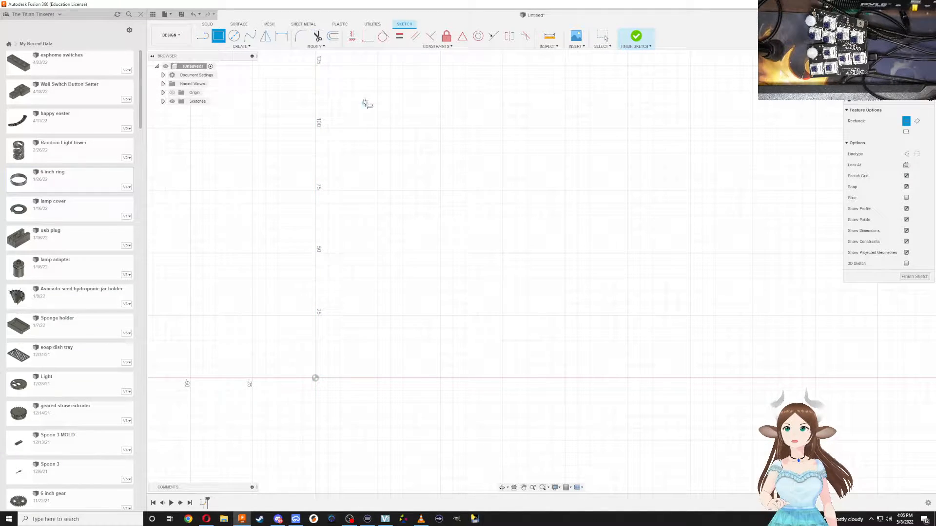
pyautogui.click(352, 66)
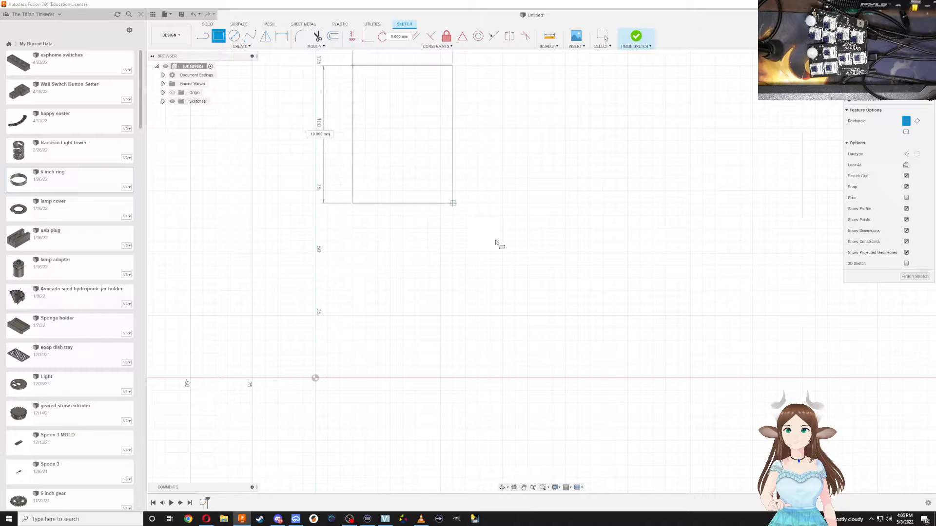
pyautogui.click(520, 348)
pyautogui.scroll(-1, 501, 322)
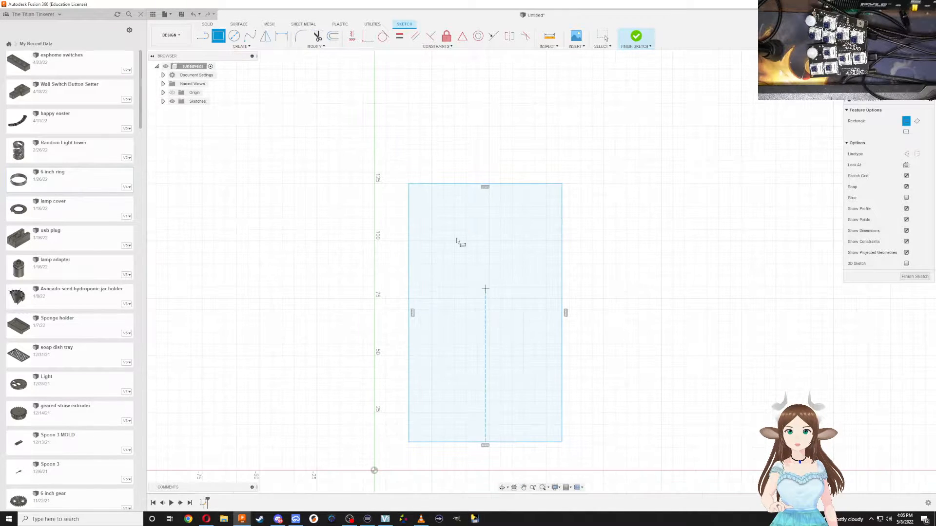
# Switch to EasyEDA, arrange its PCB layout side by side with the Fusion 360 sketch, and hide Fusion's data panel
pyautogui.click(295, 519)
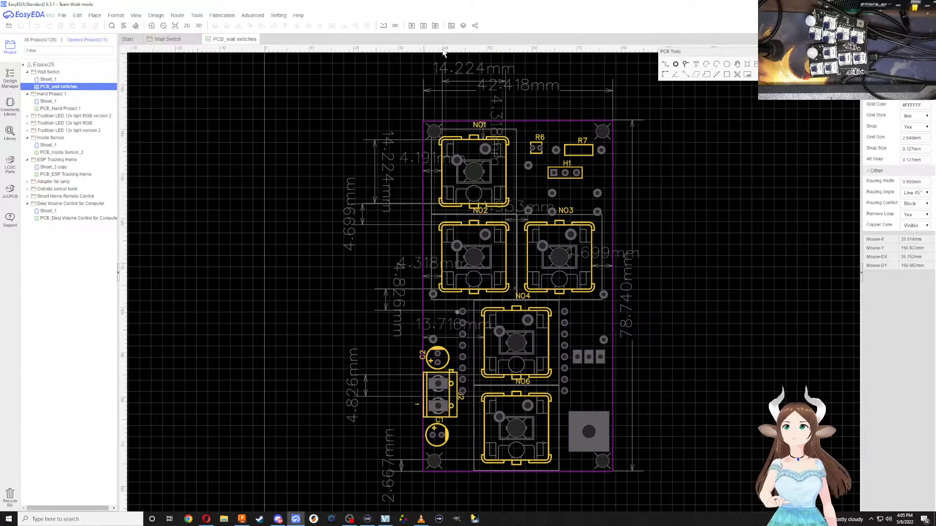
pyautogui.moveTo(467, 15); pyautogui.dragTo(1, 195)
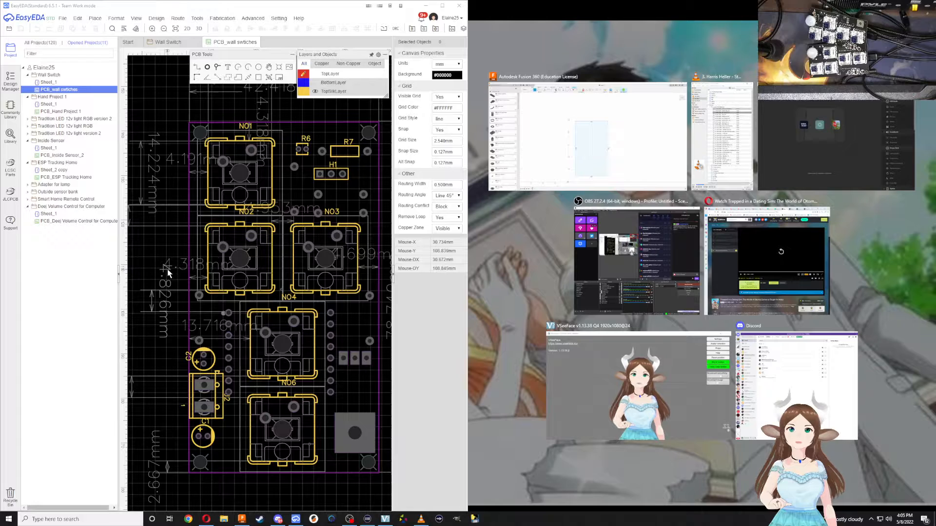
pyautogui.click(654, 118)
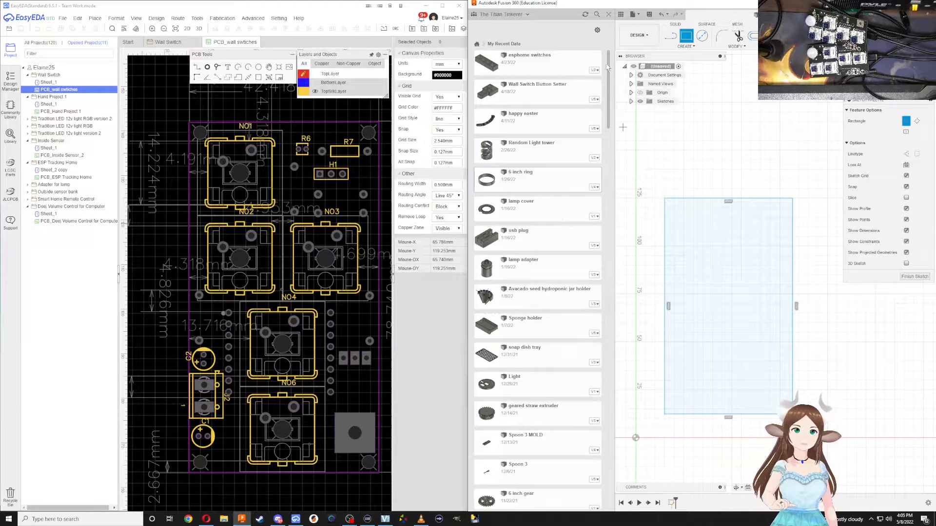
pyautogui.click(608, 14)
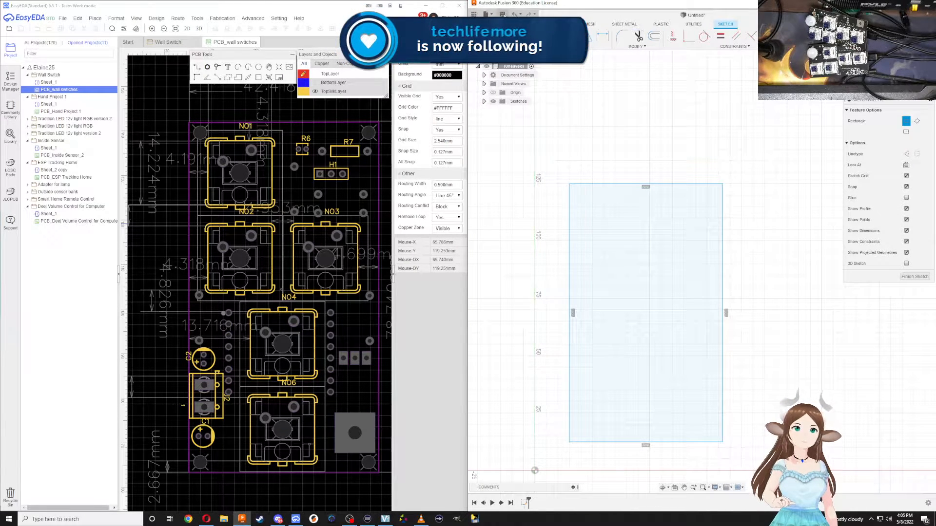
# Save the design as "wall switch" in Admin Project
pyautogui.hotkey('ctrl', 's')
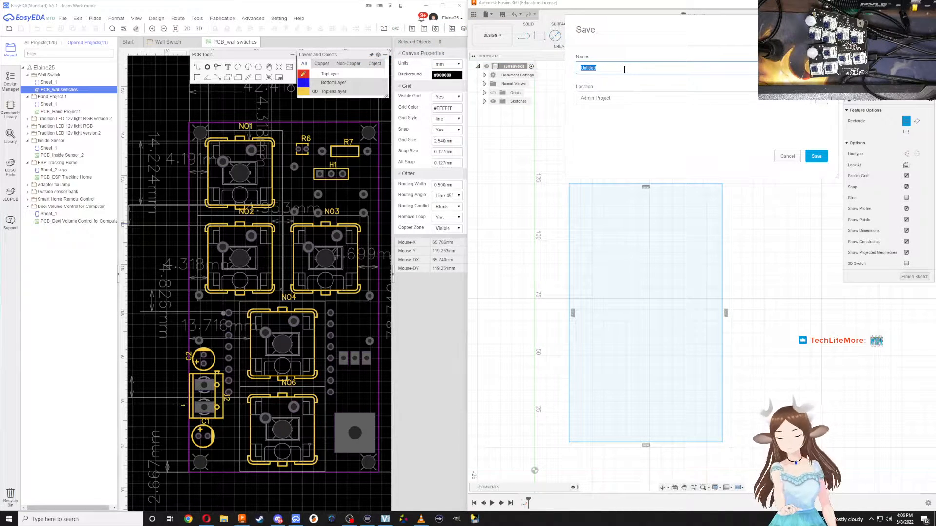
pyautogui.write('wall switch')
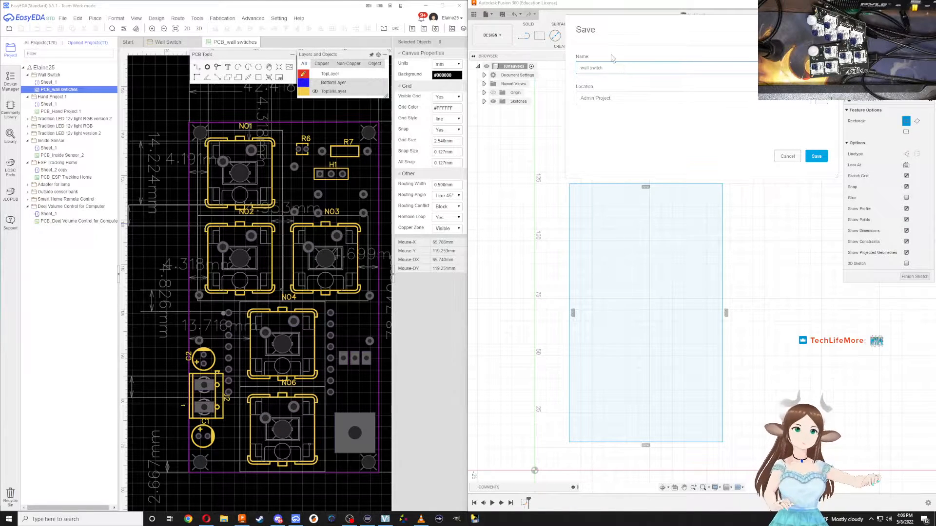
pyautogui.click(816, 156)
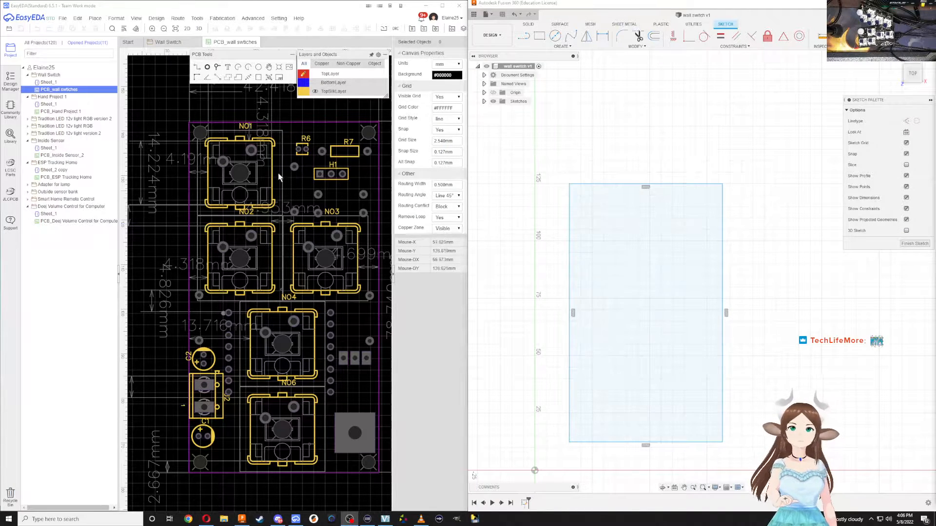
# Collapse EasyEDA's canvas properties and project tree to show the whole dimensioned PCB, and select the board outline
pyautogui.click(392, 272)
pyautogui.click(118, 276)
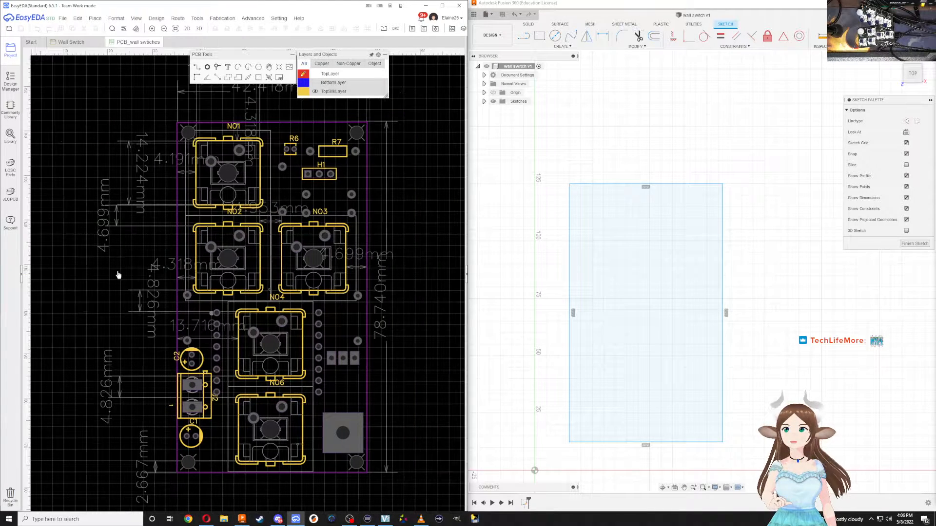
pyautogui.scroll(2, 185, 181)
pyautogui.scroll(-3, 184, 184)
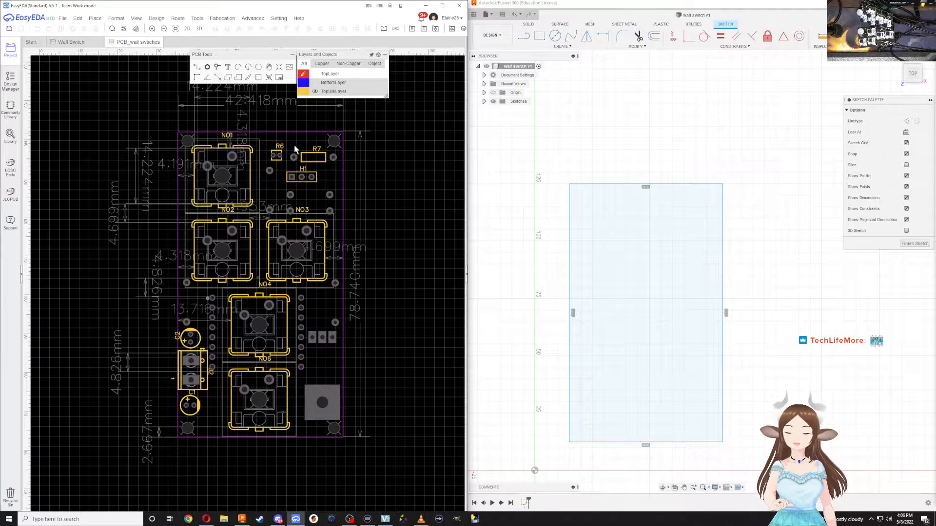
pyautogui.moveTo(396, 227); pyautogui.dragTo(385, 247, button='right')
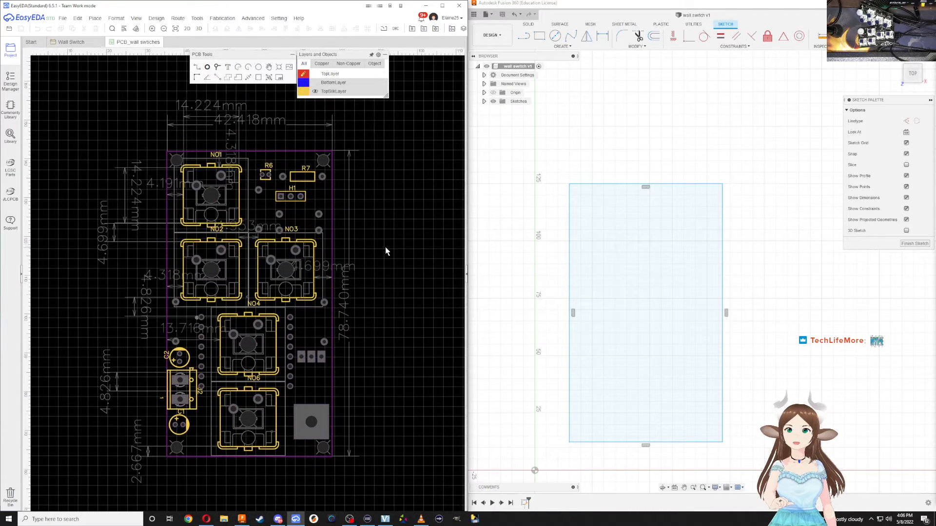
pyautogui.click(183, 151)
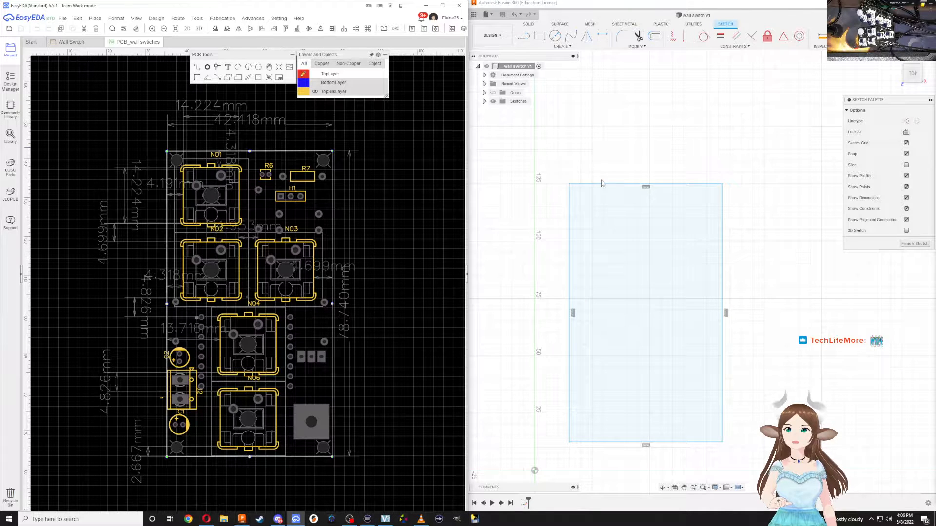
# In Fusion 360, dimension the rectangle's width between its two vertical sides and set it to 42.418 mm
pyautogui.click(569, 208)
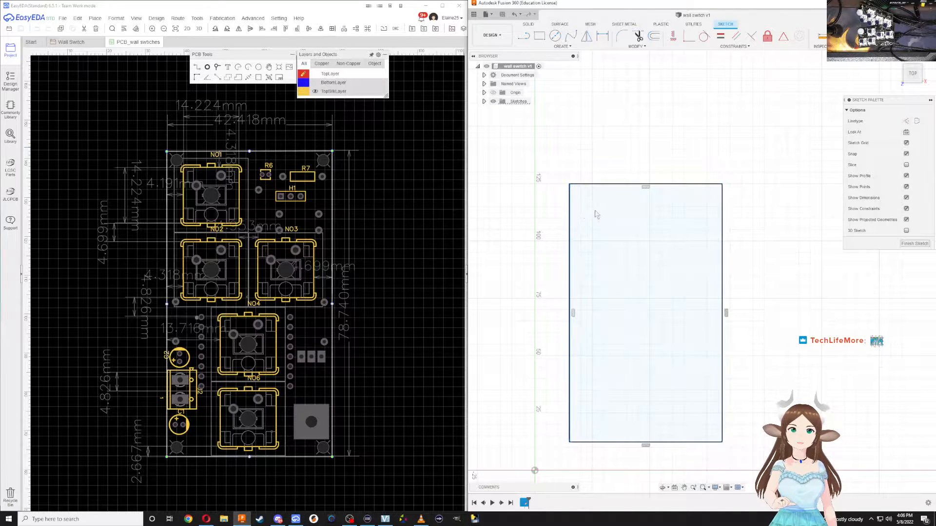
pyautogui.click(722, 230)
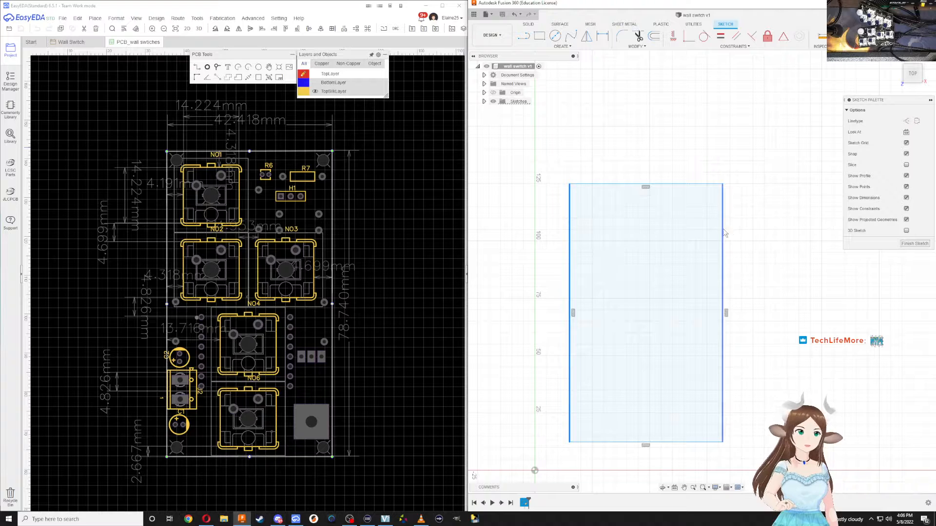
pyautogui.press('d')
pyautogui.click(569, 200)
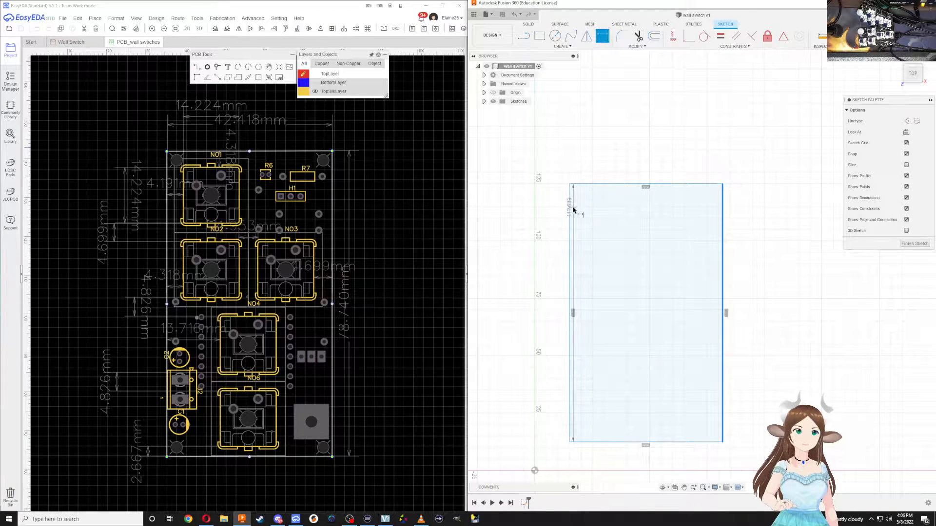
pyautogui.click(687, 114)
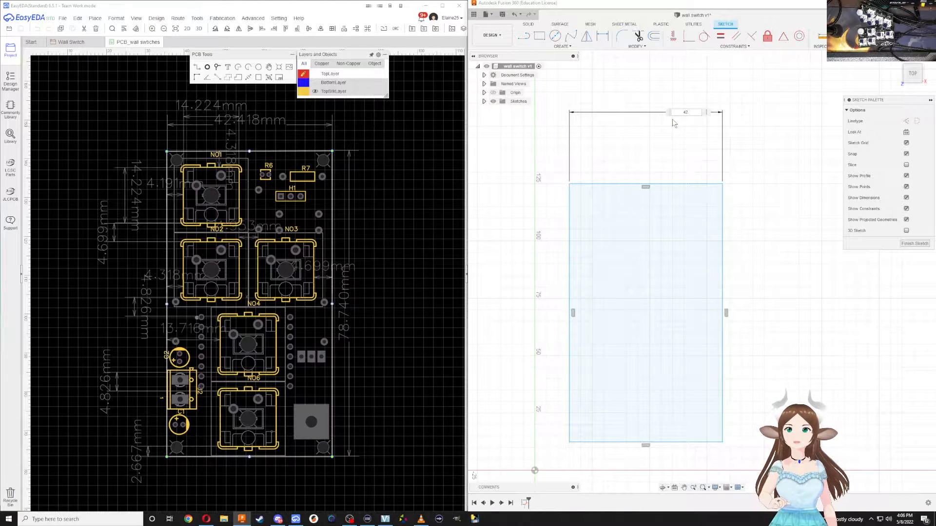
pyautogui.write('42.418')
pyautogui.press('Return')
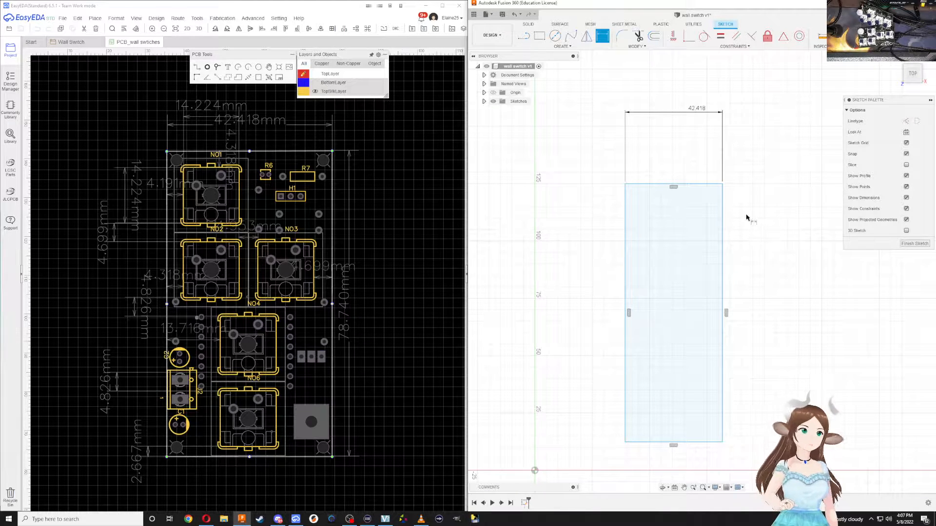
# Dimension the rectangle's height between its upper and lower edges and set it to 78.74 mm
pyautogui.click(699, 185)
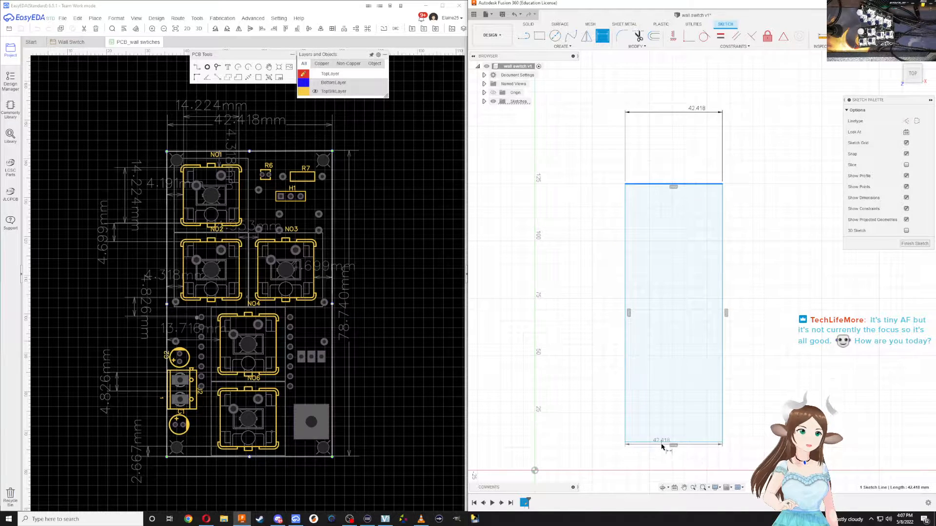
pyautogui.click(665, 443)
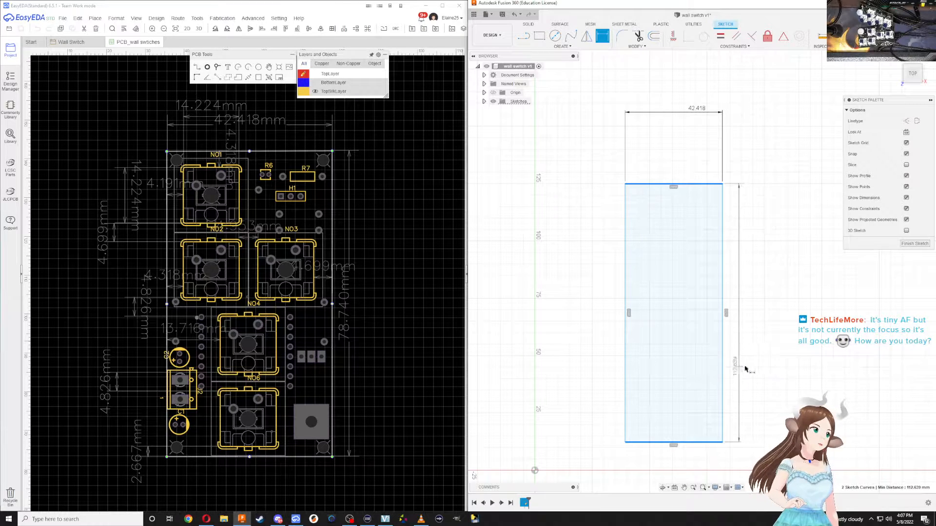
pyautogui.click(774, 369)
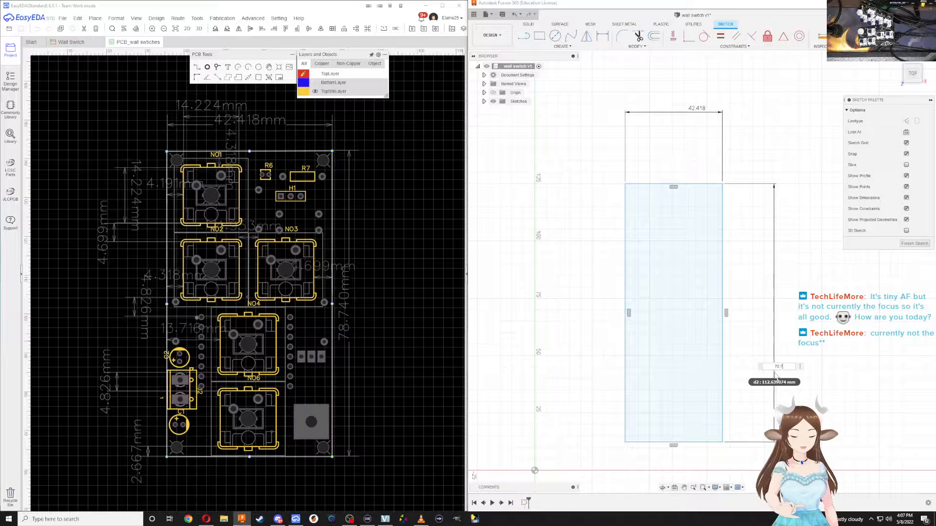
pyautogui.press('Return')
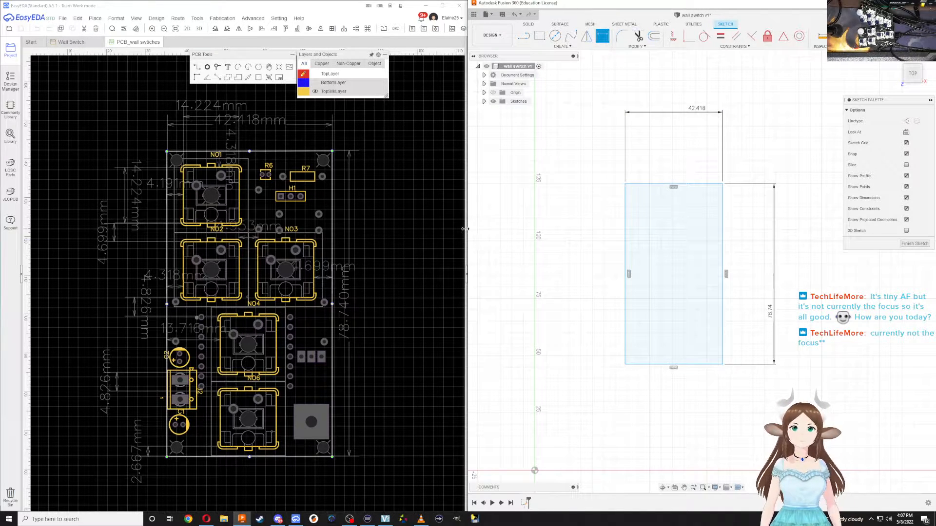
# Rearrange the split screen so the EasyEDA window is narrower and the Fusion 360 window wider
pyautogui.moveTo(466, 230); pyautogui.dragTo(367, 228)
pyautogui.moveTo(328, 5); pyautogui.dragTo(1, 93)
pyautogui.click(429, 61)
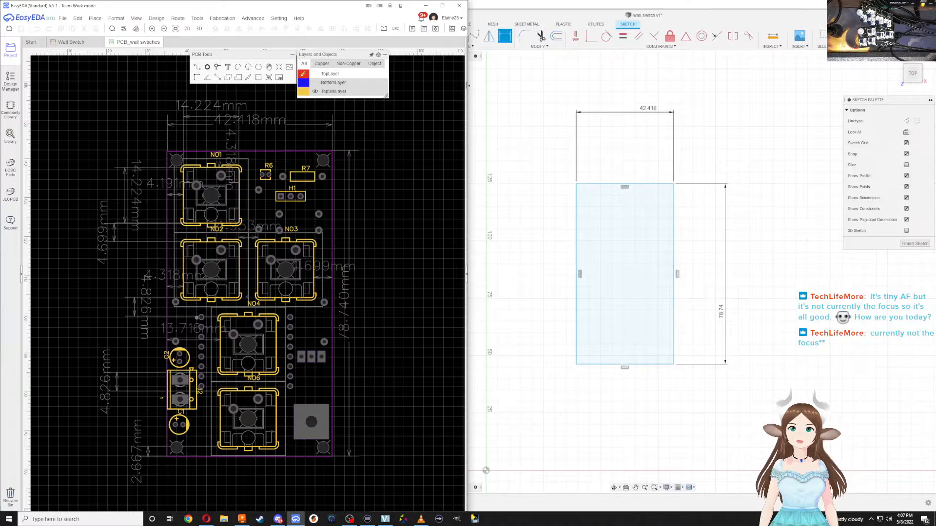
pyautogui.moveTo(466, 85); pyautogui.dragTo(369, 94)
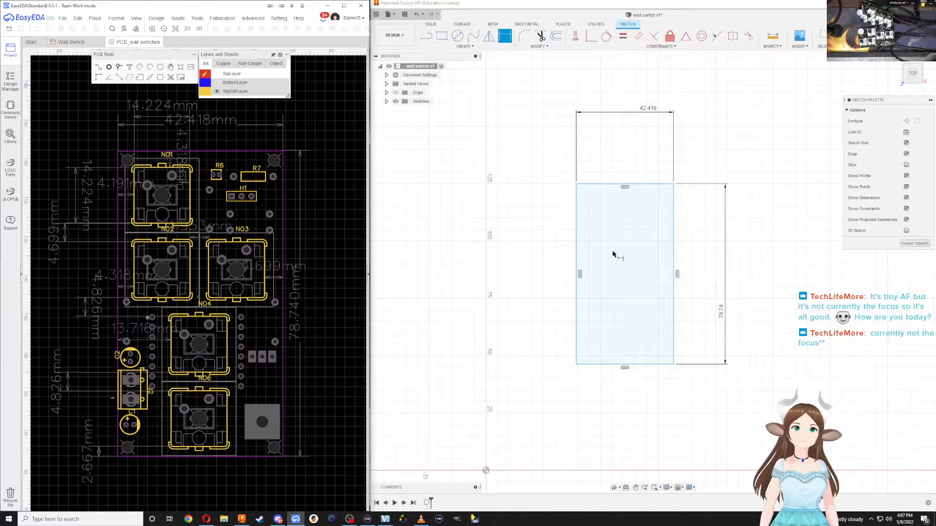
# Sketch a square of about 13 by 13 mm inside the board rectangle, near its upper-left corner, for the first switch
pyautogui.scroll(-1, 613, 253)
pyautogui.scroll(3, 613, 253)
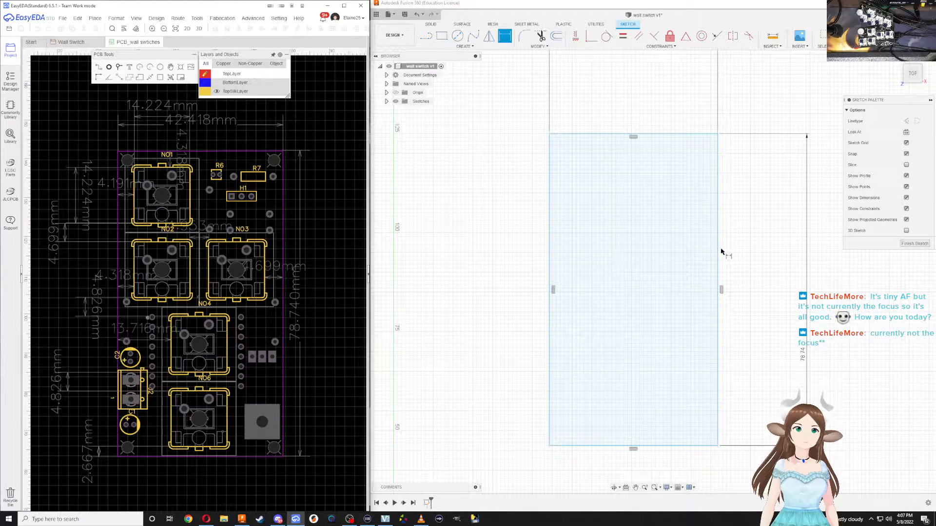
pyautogui.moveTo(721, 253)
pyautogui.mouseDown(button='middle')
pyautogui.moveTo(732, 250)
pyautogui.moveTo(722, 259)
pyautogui.mouseUp(button='middle')
pyautogui.press('d')
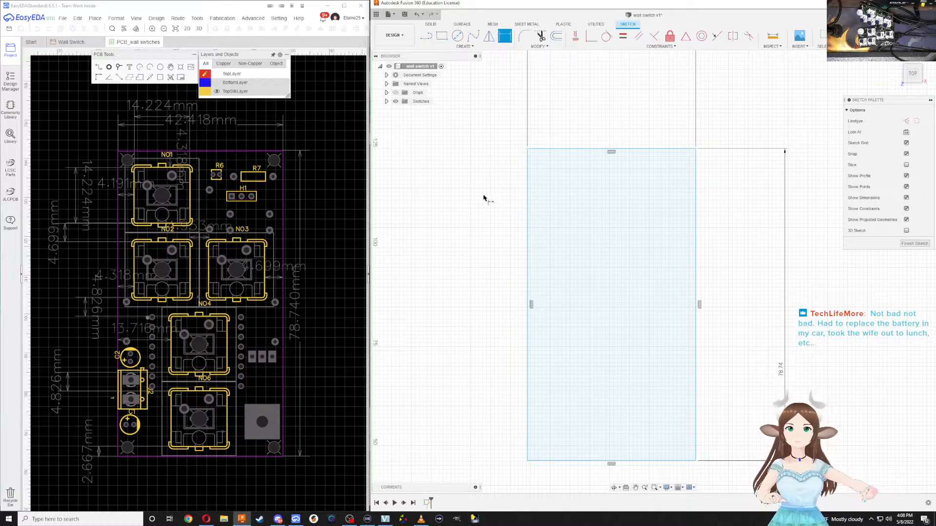
pyautogui.moveTo(484, 197); pyautogui.dragTo(447, 218, button='middle')
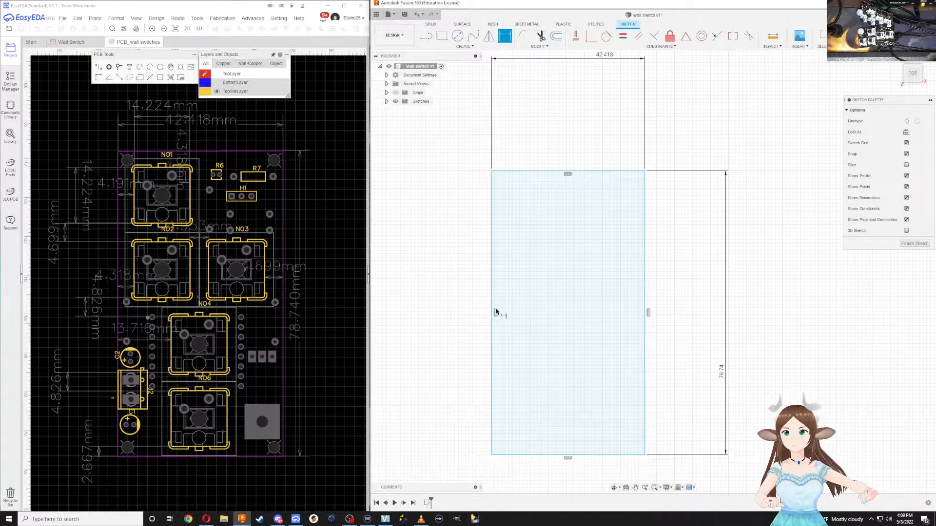
pyautogui.scroll(-1, 476, 227)
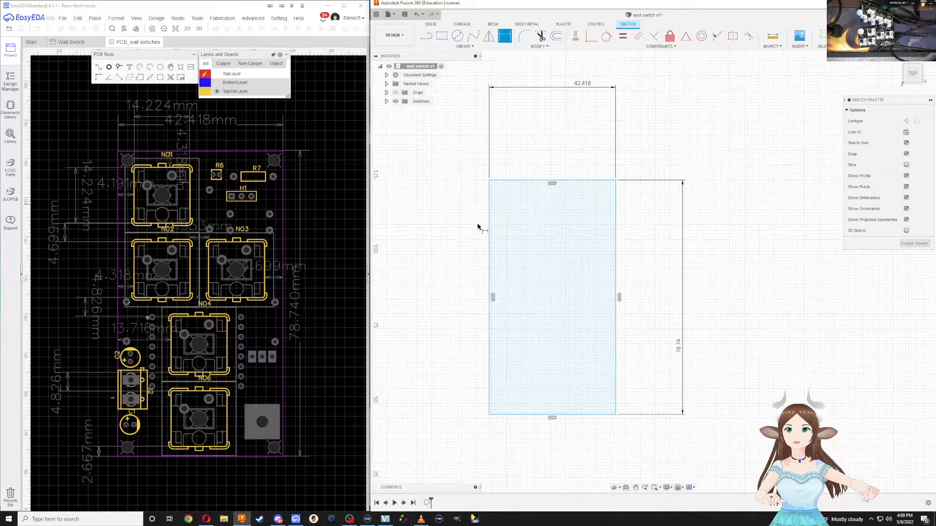
pyautogui.scroll(2, 477, 230)
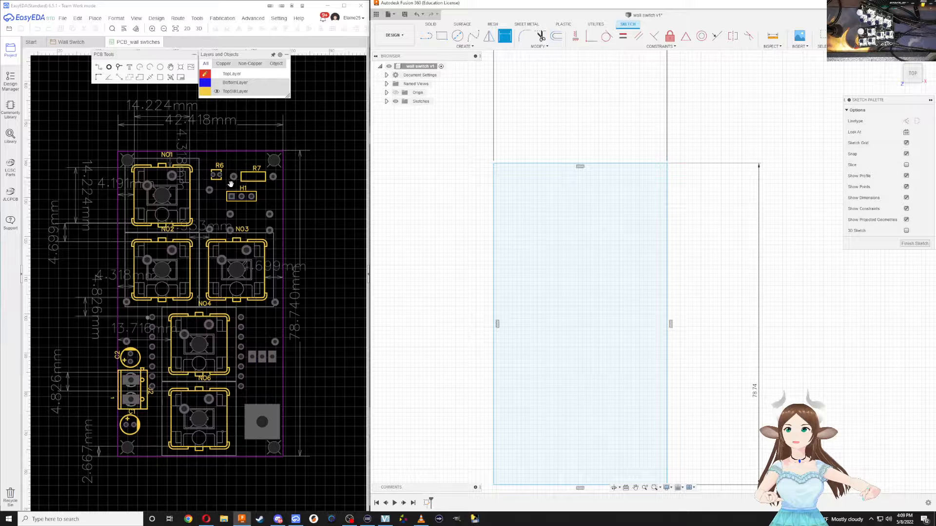
pyautogui.click(441, 36)
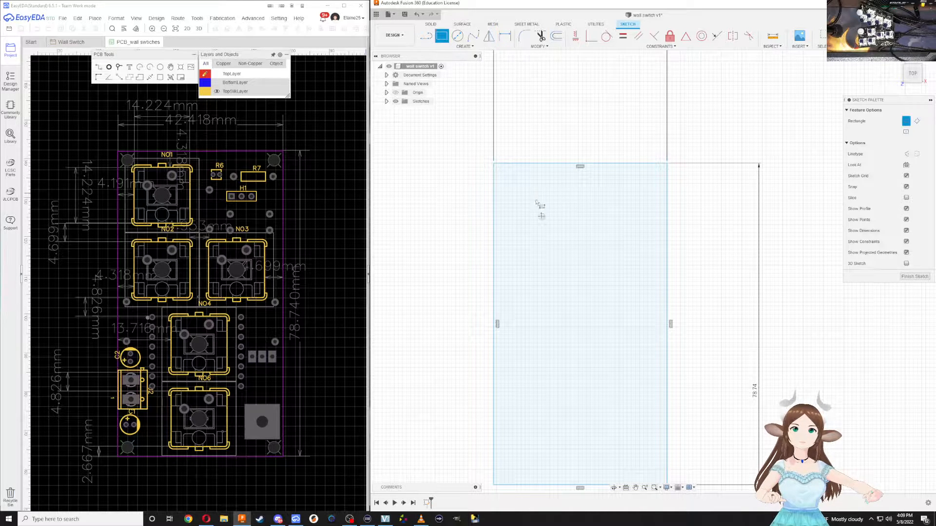
pyautogui.click(512, 180)
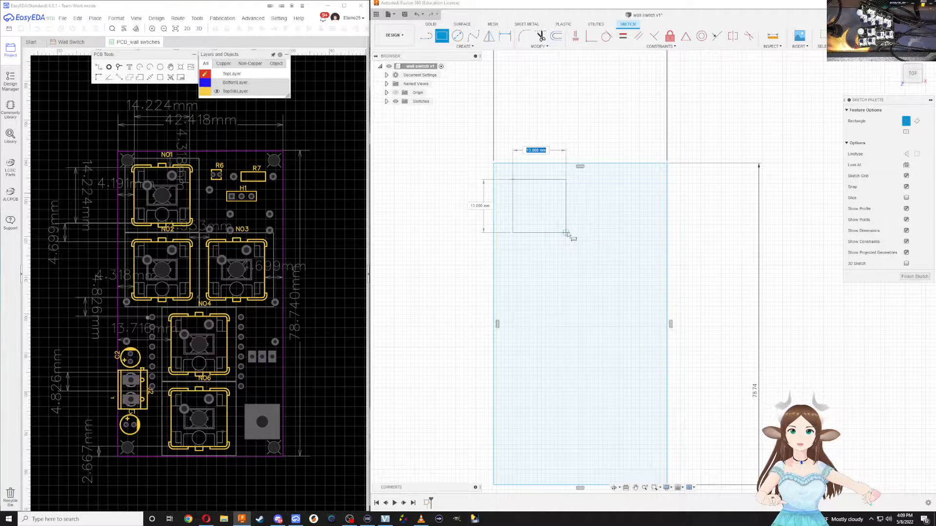
pyautogui.click(566, 233)
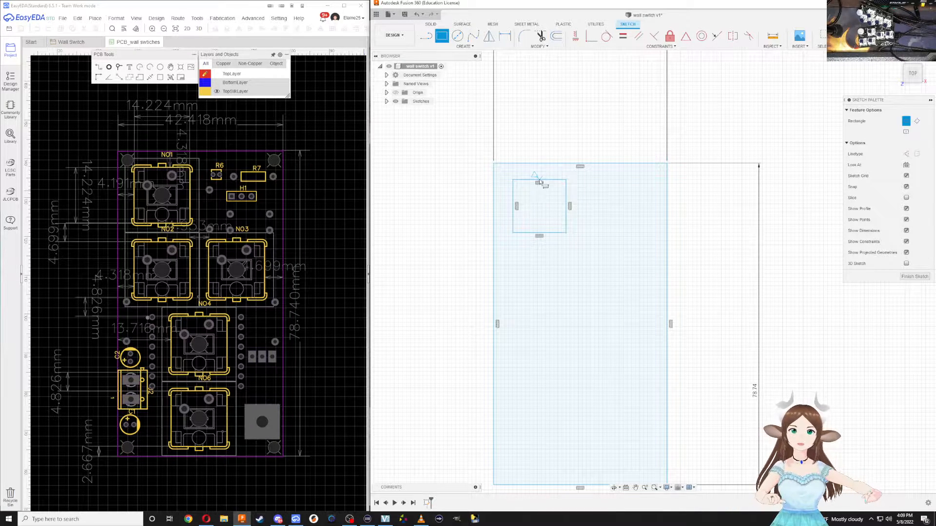
# Dimension the switch square's height between its upper and lower edges and set it to 14.224 mm
pyautogui.press('d')
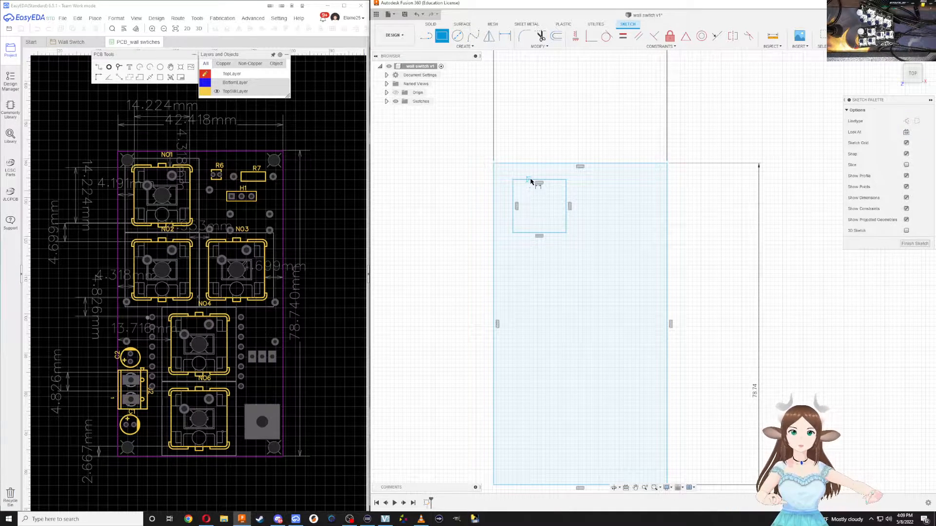
pyautogui.click(526, 232)
pyautogui.click(513, 210)
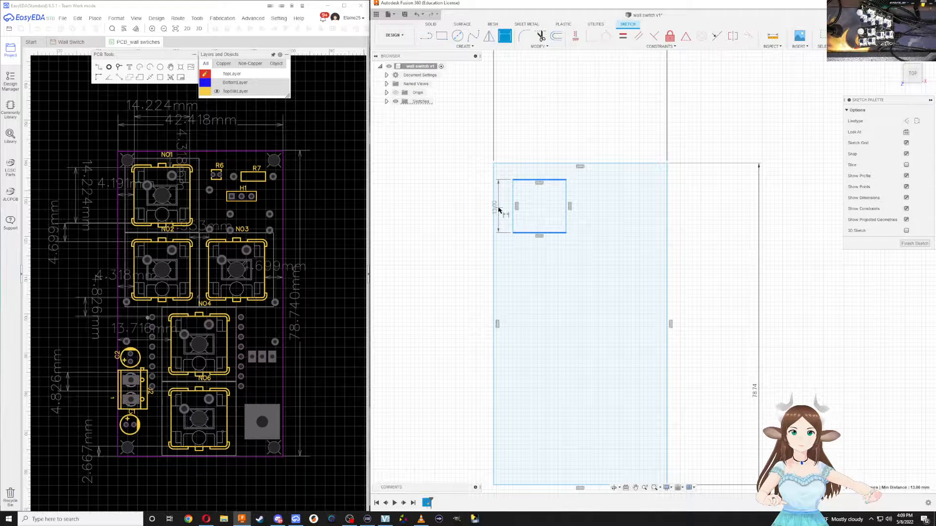
pyautogui.click(502, 207)
pyautogui.write('14.224')
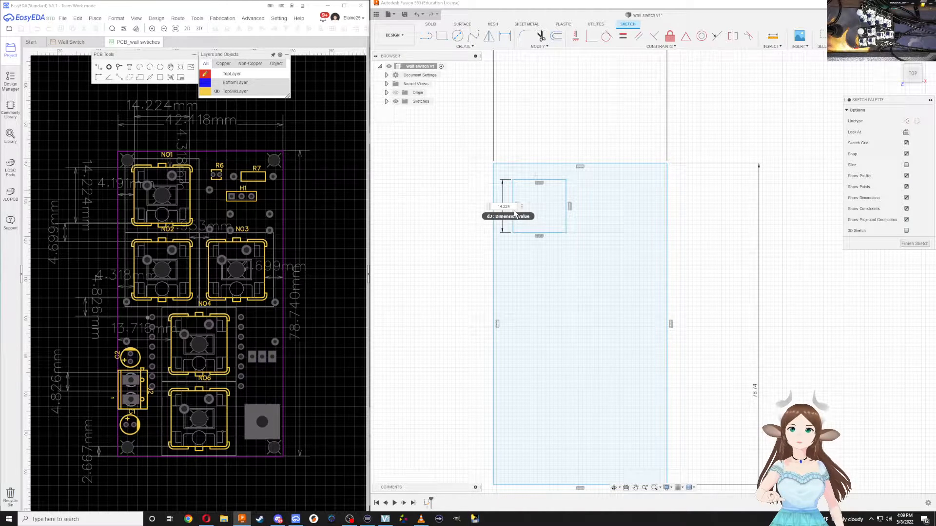
pyautogui.press('Return')
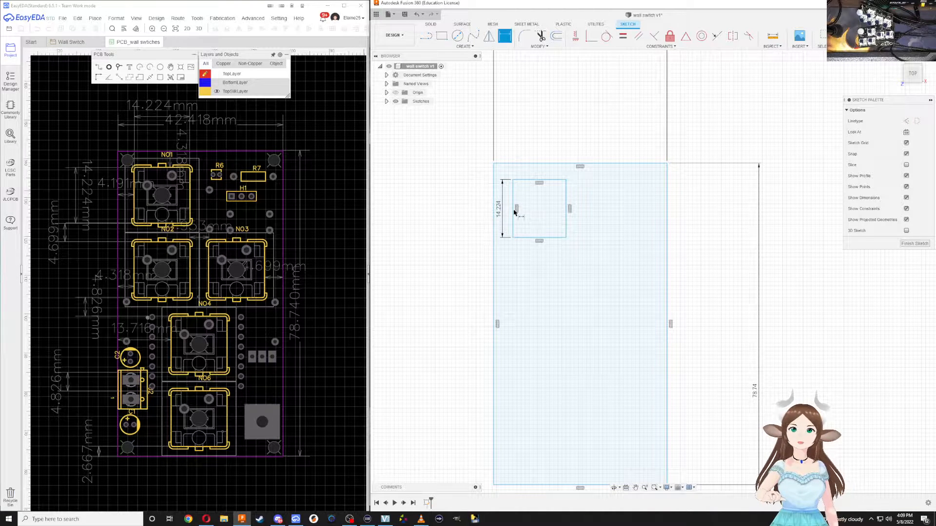
# Dimension the switch square's width between its two vertical sides and set it to 14.224 mm
pyautogui.click(513, 207)
pyautogui.click(567, 200)
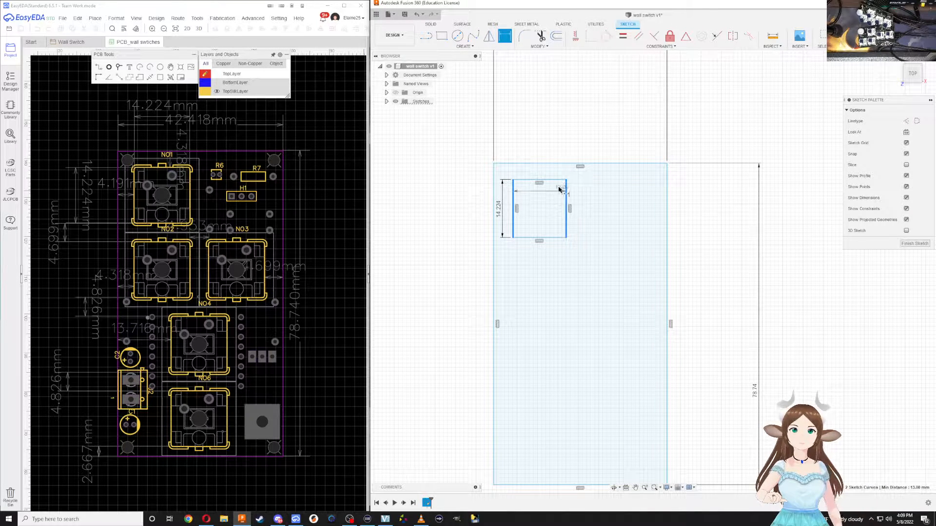
pyautogui.click(545, 173)
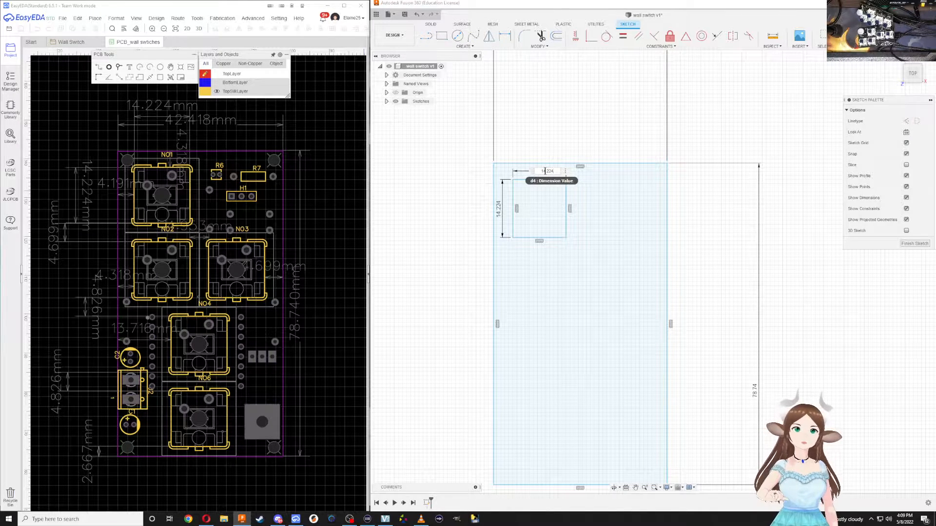
pyautogui.write('14.224')
pyautogui.press('Return')
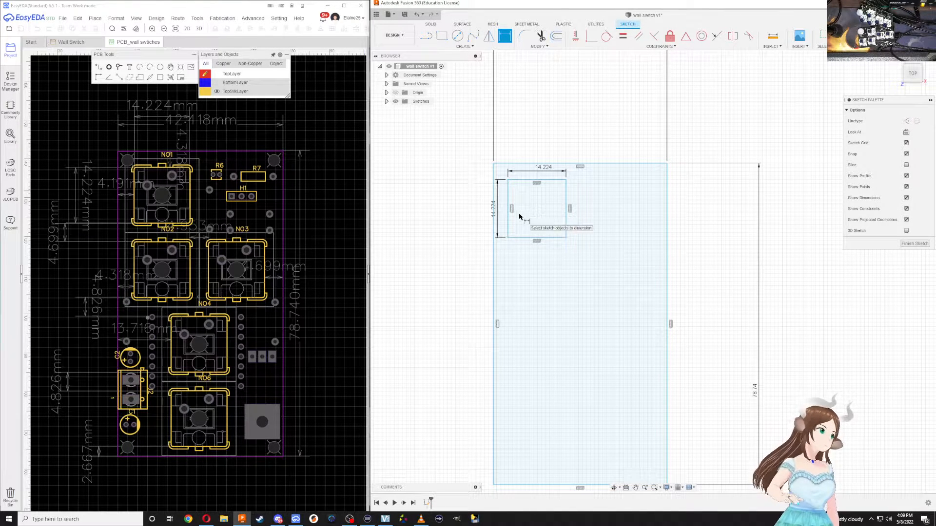
pyautogui.press('Escape')
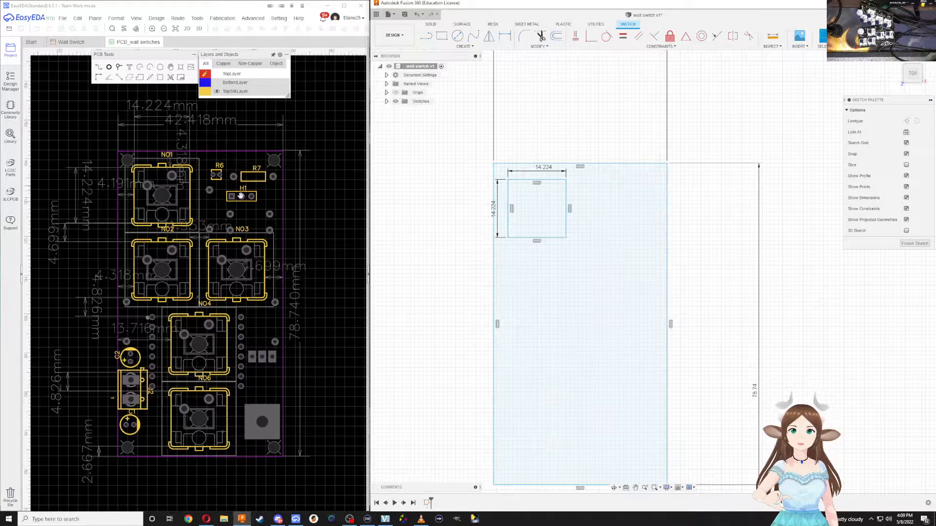
# In EasyEDA, examine the PCB layout's dimensions for the switch sizes, the gaps between switches and their distances to the board edges
pyautogui.scroll(2, 159, 151)
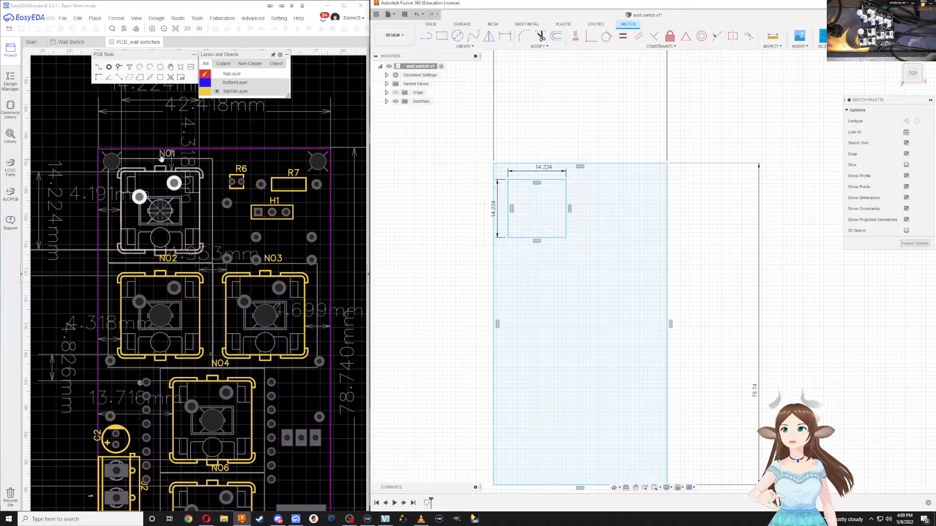
pyautogui.moveTo(158, 149); pyautogui.dragTo(242, 195, button='right')
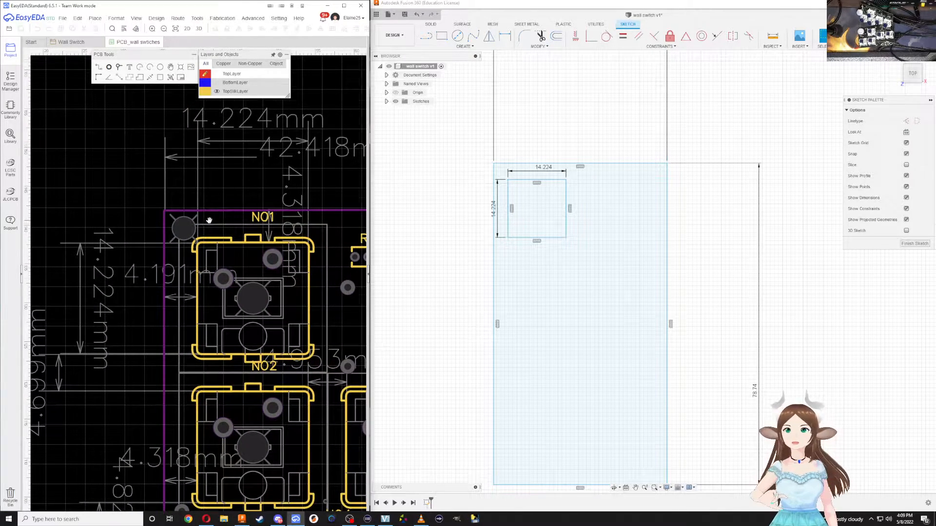
pyautogui.scroll(-1, 209, 220)
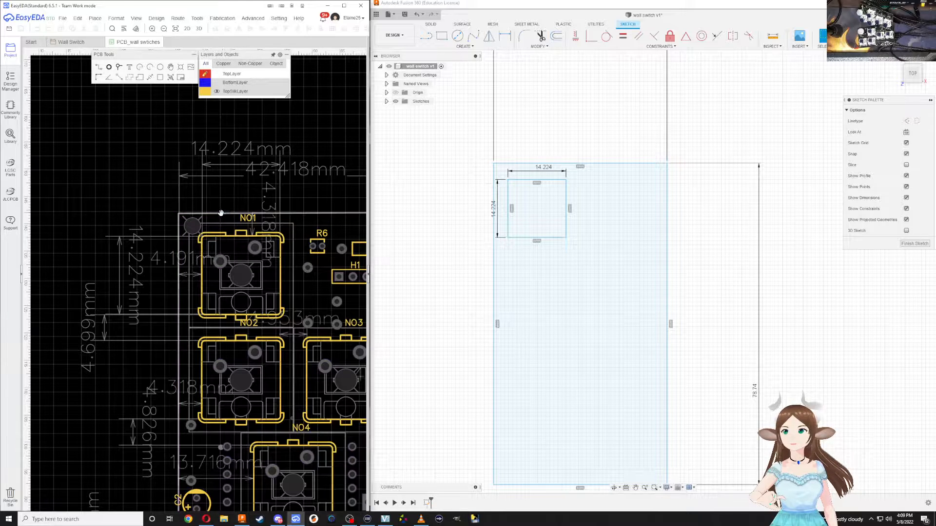
pyautogui.moveTo(304, 190); pyautogui.dragTo(132, 174, button='right')
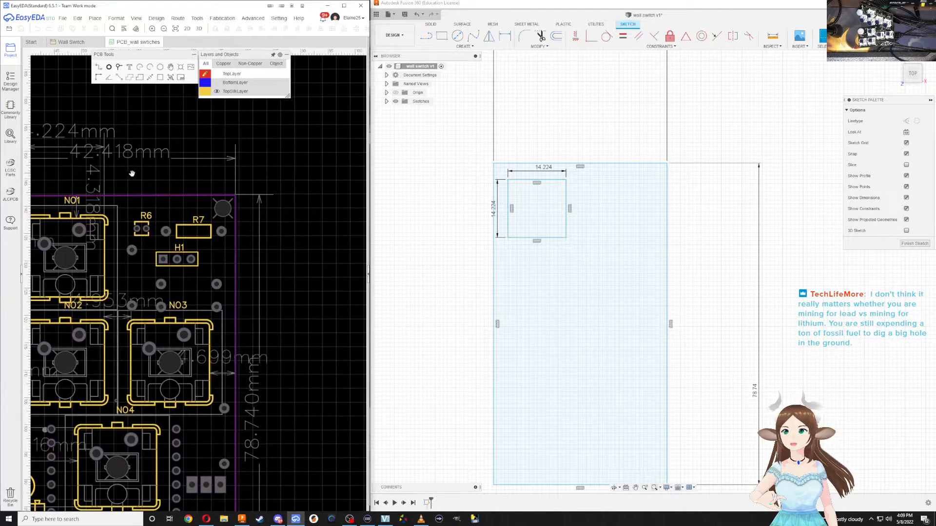
pyautogui.moveTo(188, 179); pyautogui.dragTo(311, 186, button='right')
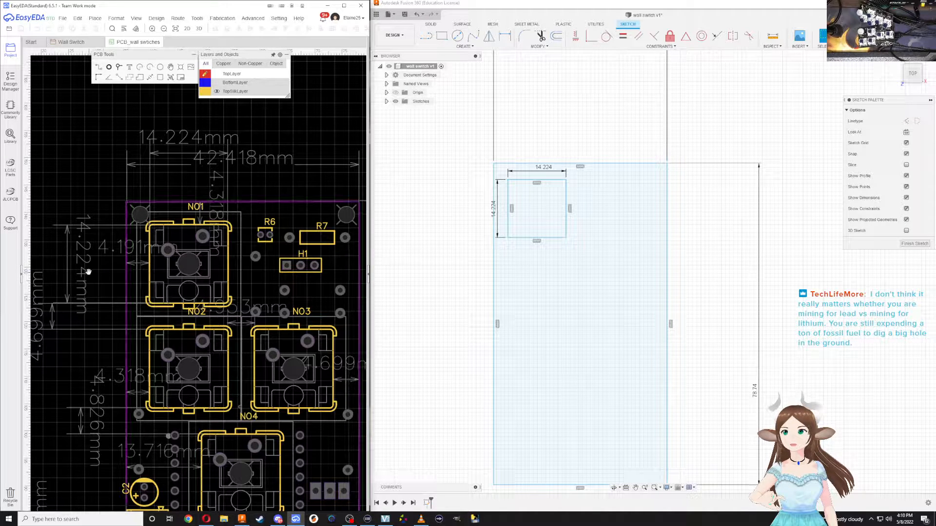
pyautogui.moveTo(83, 292); pyautogui.dragTo(144, 195, button='right')
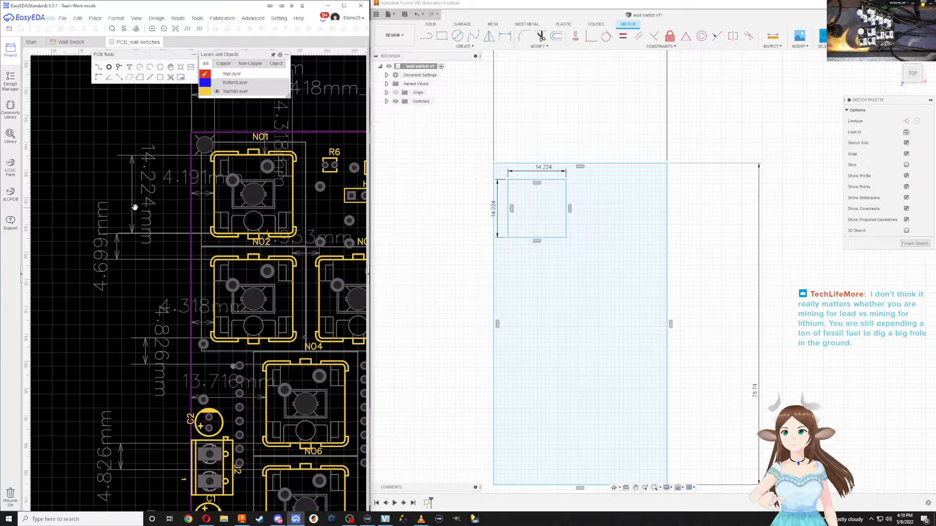
pyautogui.scroll(-3, 138, 245)
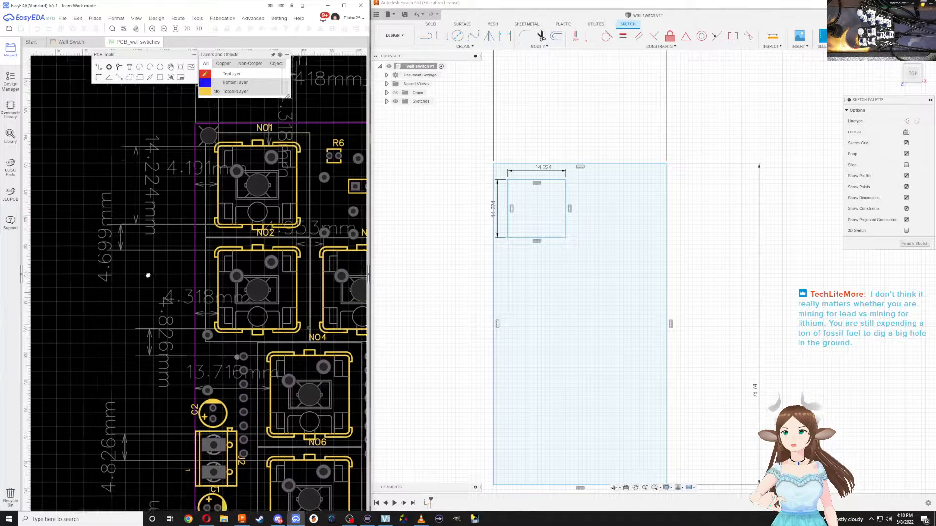
pyautogui.moveTo(124, 294); pyautogui.dragTo(88, 252, button='right')
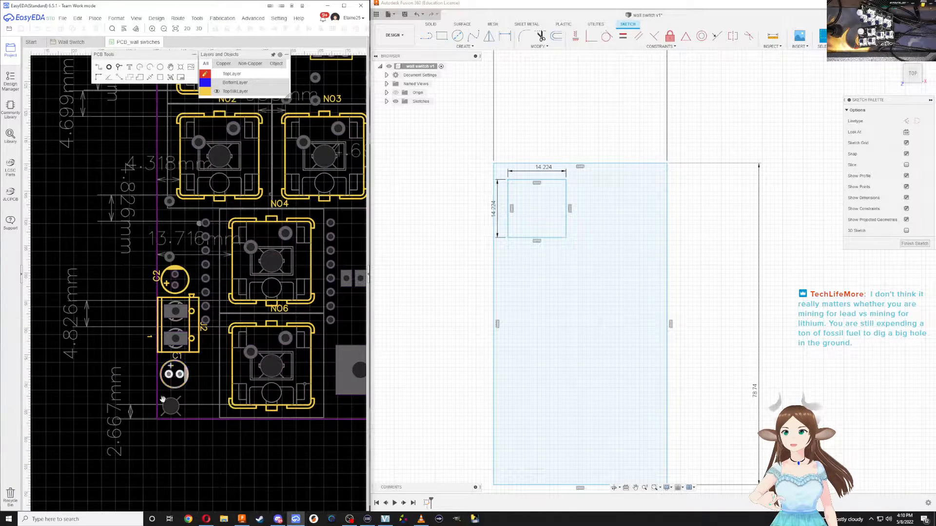
pyautogui.scroll(5, 146, 258)
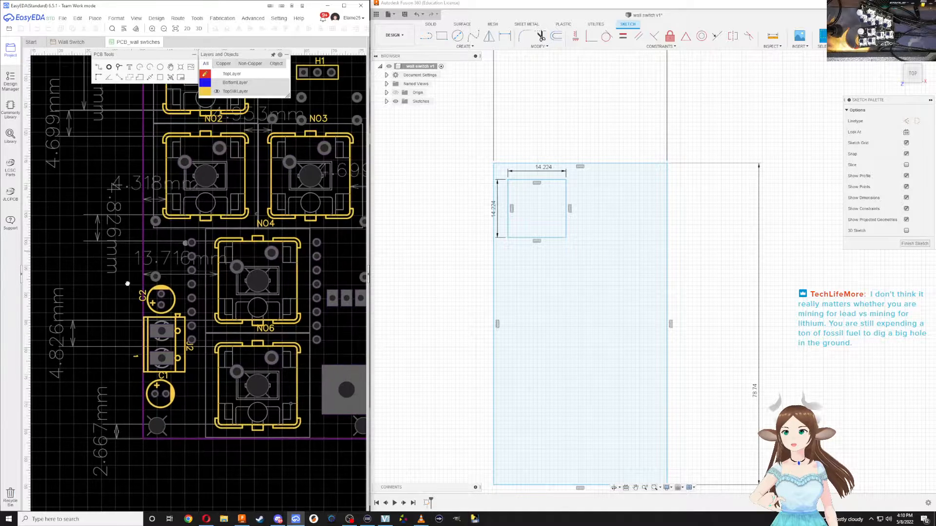
pyautogui.scroll(1, 147, 258)
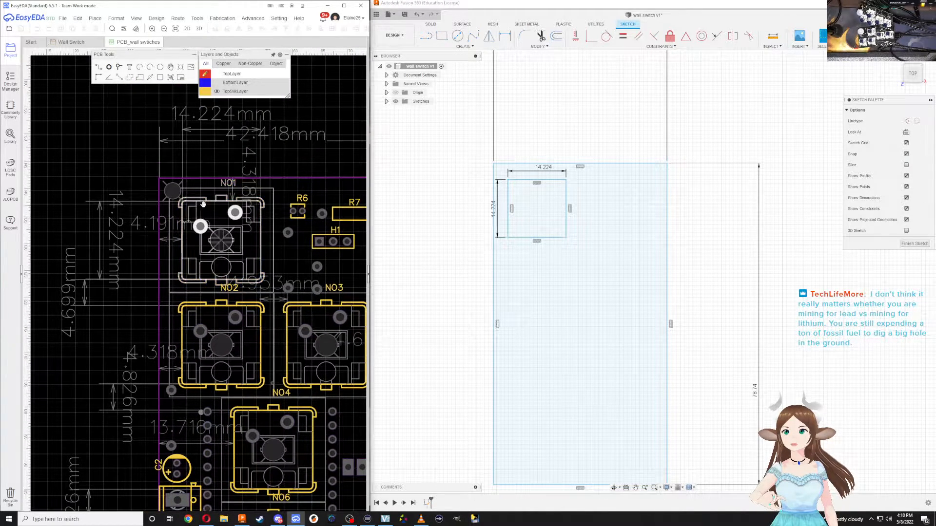
# Try to dimension the distance between the board's upper edge and the top of the NO1 switch outline
pyautogui.scroll(3, 228, 189)
pyautogui.scroll(-2, 225, 185)
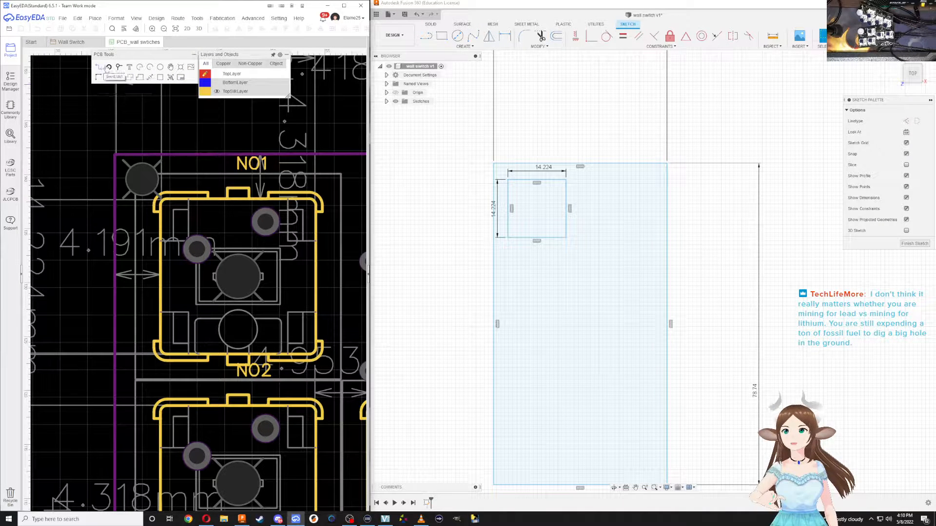
pyautogui.click(150, 78)
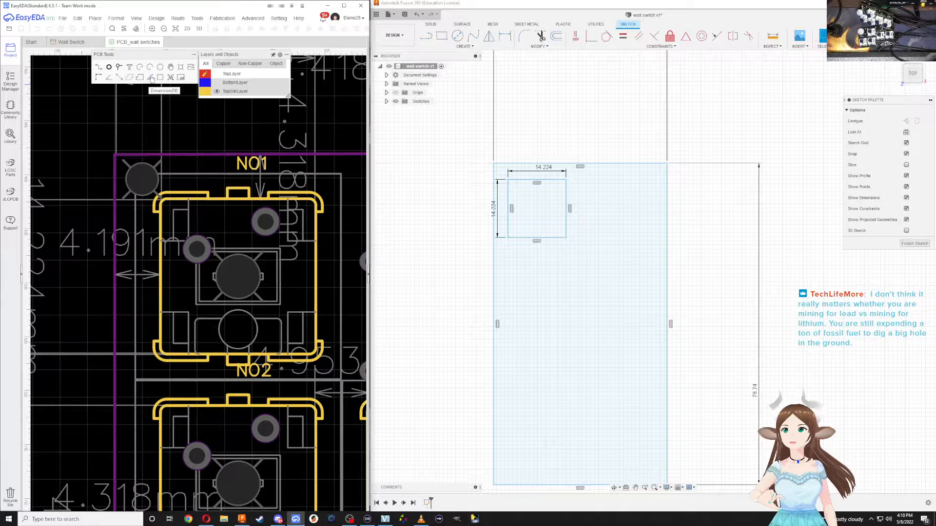
pyautogui.click(215, 200)
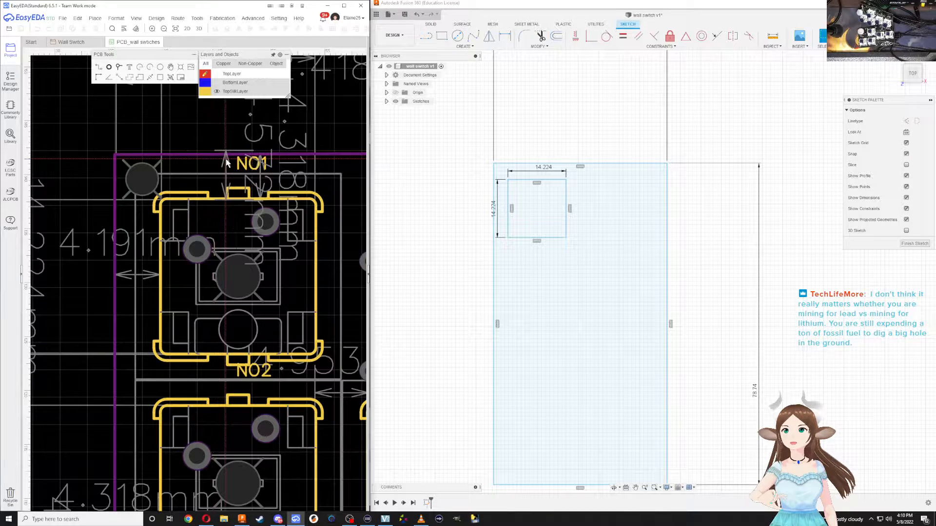
pyautogui.rightClick(226, 160)
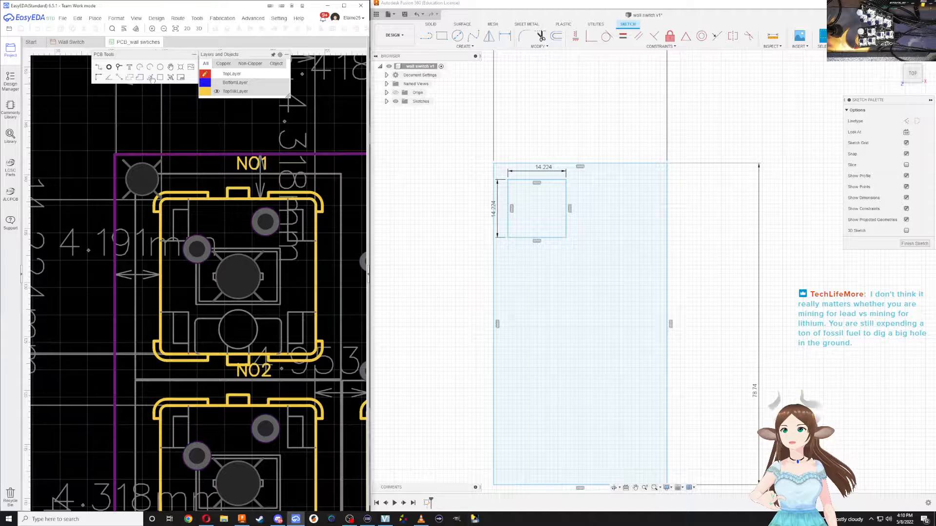
pyautogui.click(151, 78)
pyautogui.click(213, 155)
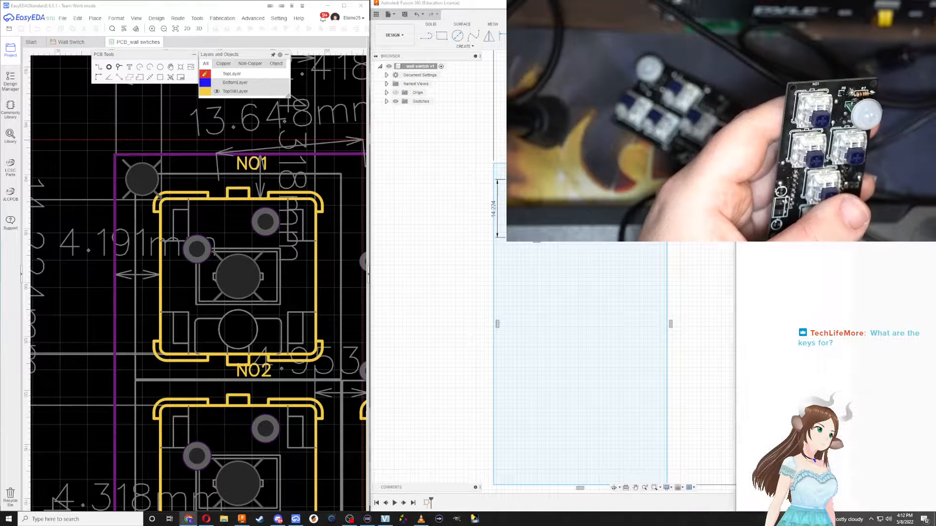
# Bring the Home Assistant browser window into view and look through the cards on its Overview dashboard
pyautogui.moveTo(927, 127); pyautogui.dragTo(431, 31)
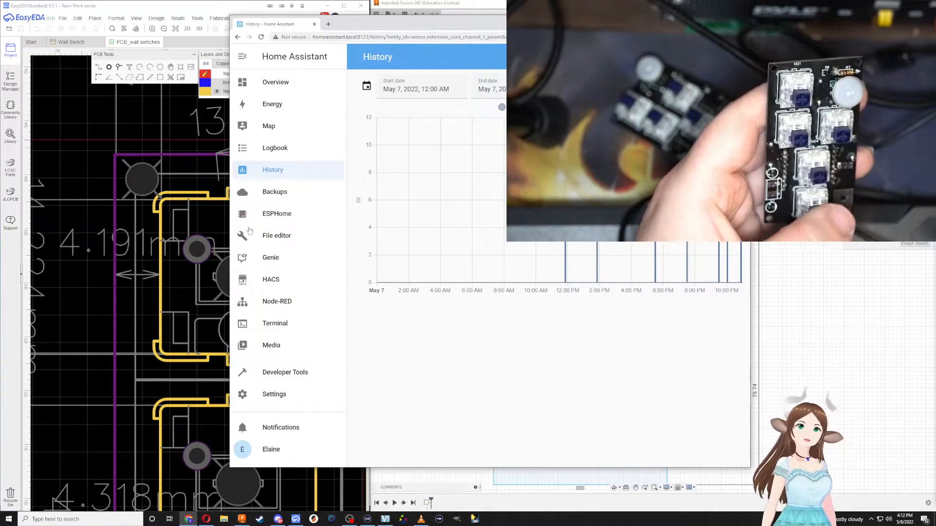
pyautogui.click(259, 83)
pyautogui.scroll(-1, 590, 353)
pyautogui.scroll(-6, 590, 353)
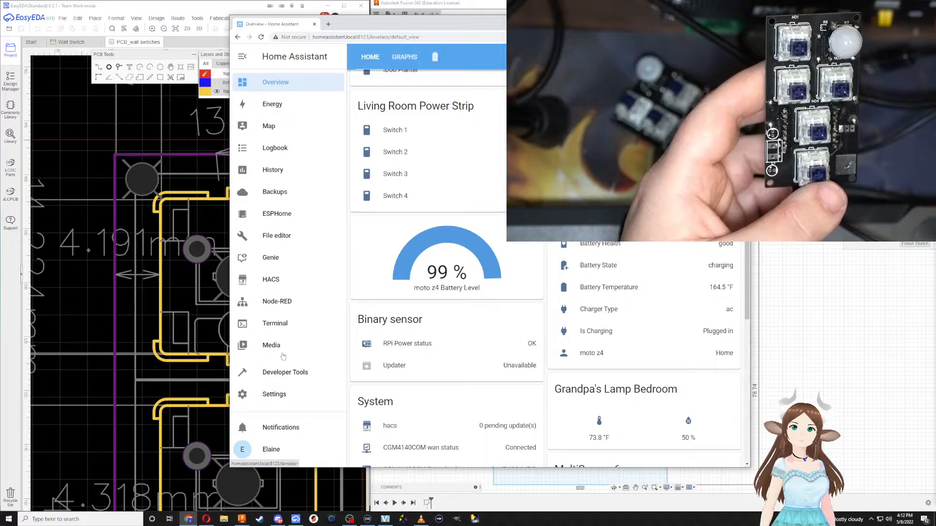
pyautogui.scroll(-3, 274, 397)
# Open the Devices & Services settings and look through the installed integrations
pyautogui.click(273, 395)
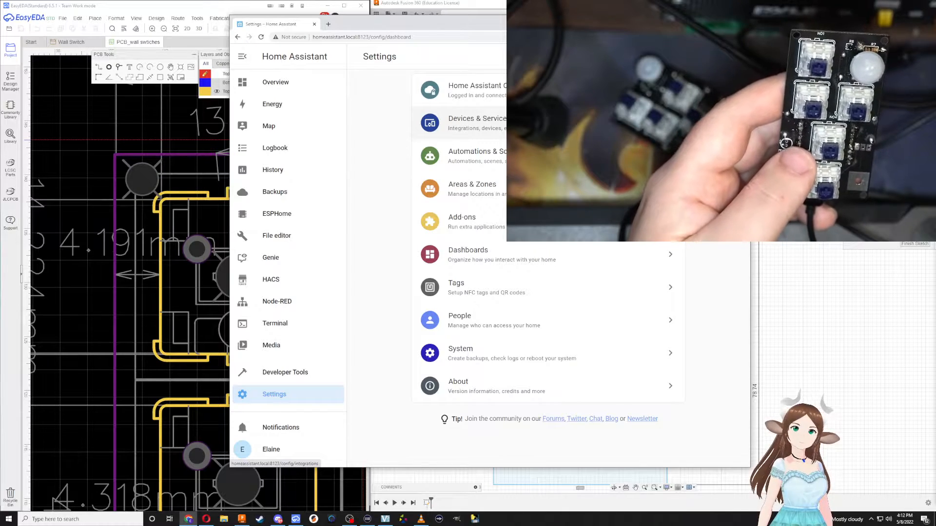
pyautogui.click(468, 123)
pyautogui.scroll(-3, 611, 274)
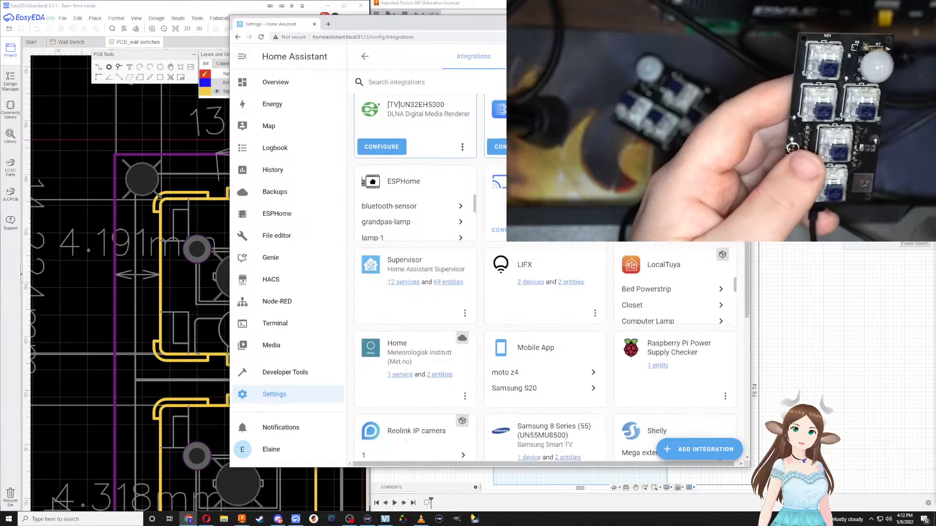
pyautogui.scroll(-2, 519, 273)
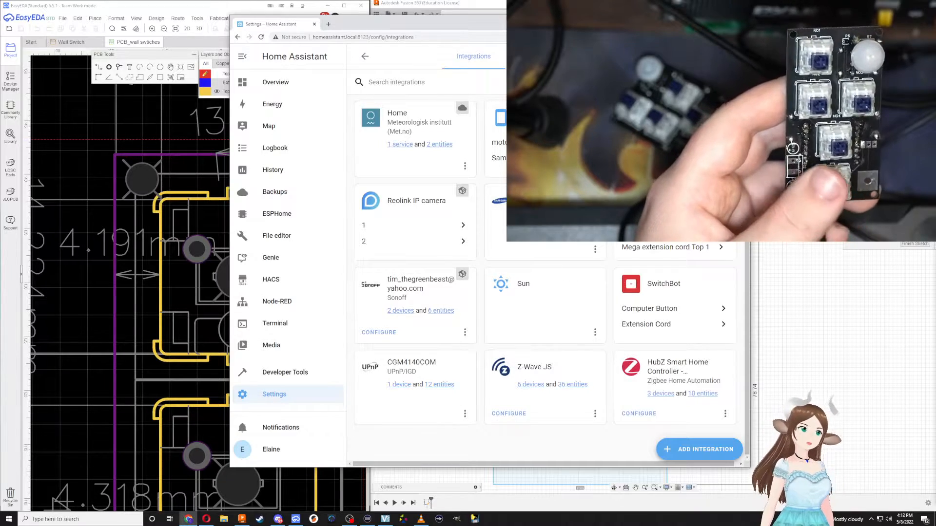
# Reposition the browser window so it is unobstructed and open the device page of switch1 in the ESPHome integration
pyautogui.moveTo(596, 21); pyautogui.dragTo(396, 36)
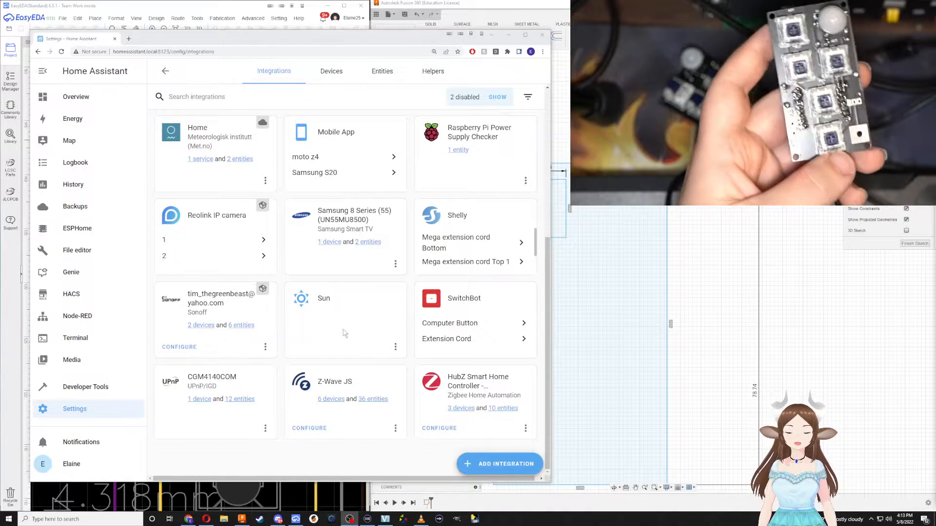
pyautogui.scroll(5, 382, 246)
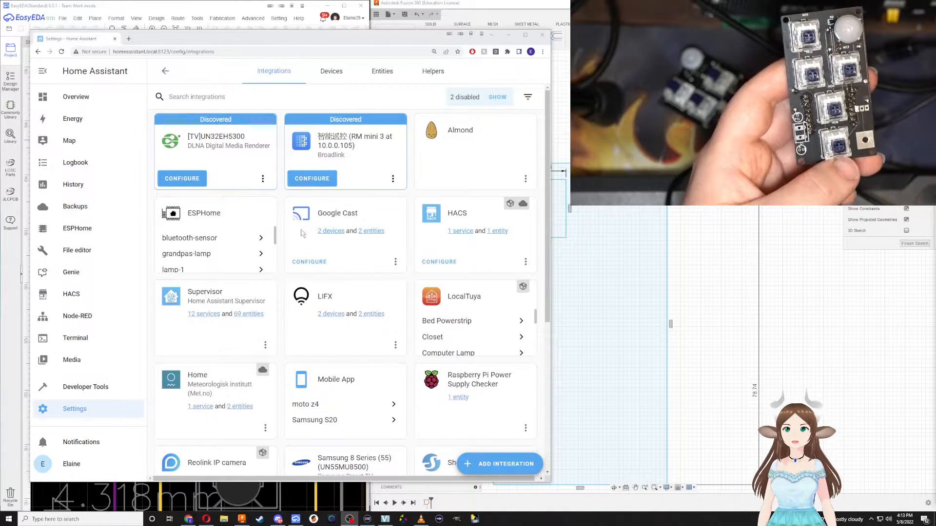
pyautogui.scroll(-3, 242, 253)
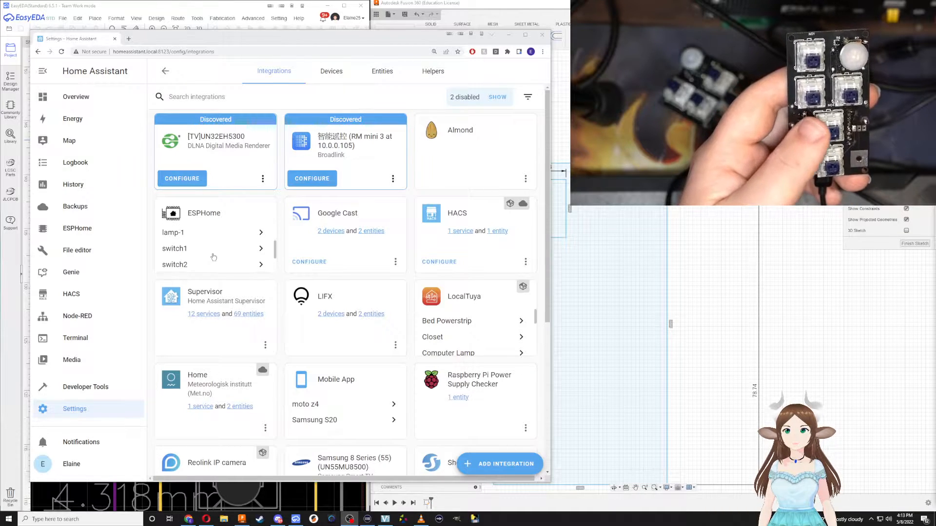
pyautogui.click(211, 248)
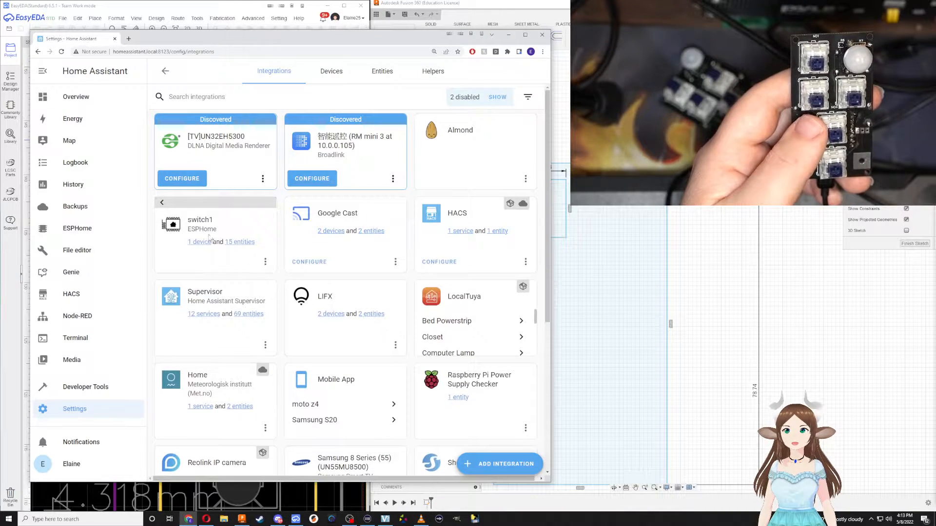
pyautogui.click(200, 242)
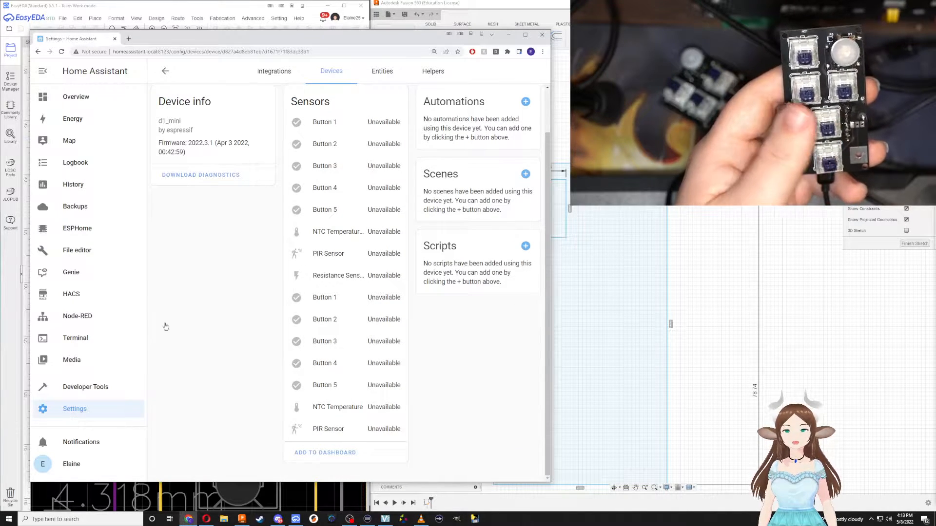
# Open the Switch 1 flow in Node-RED to examine what each button triggers
pyautogui.click(76, 323)
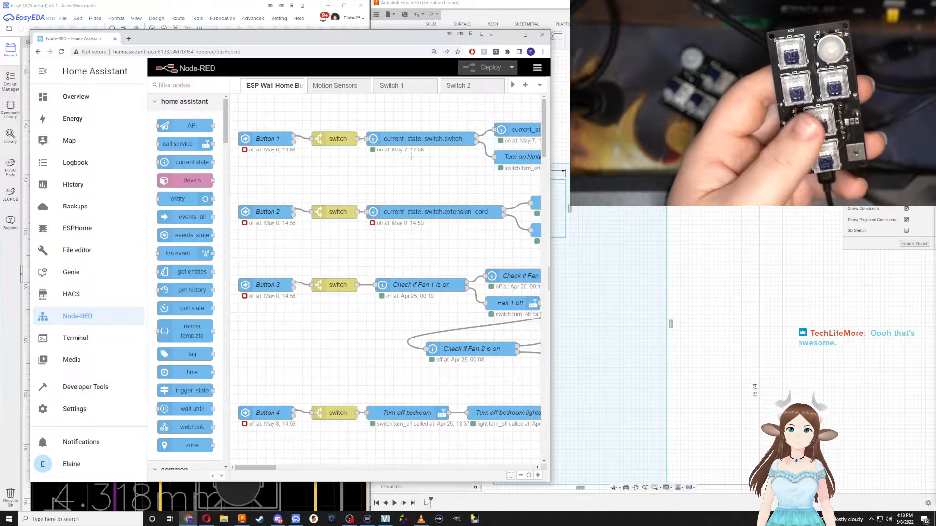
pyautogui.click(392, 85)
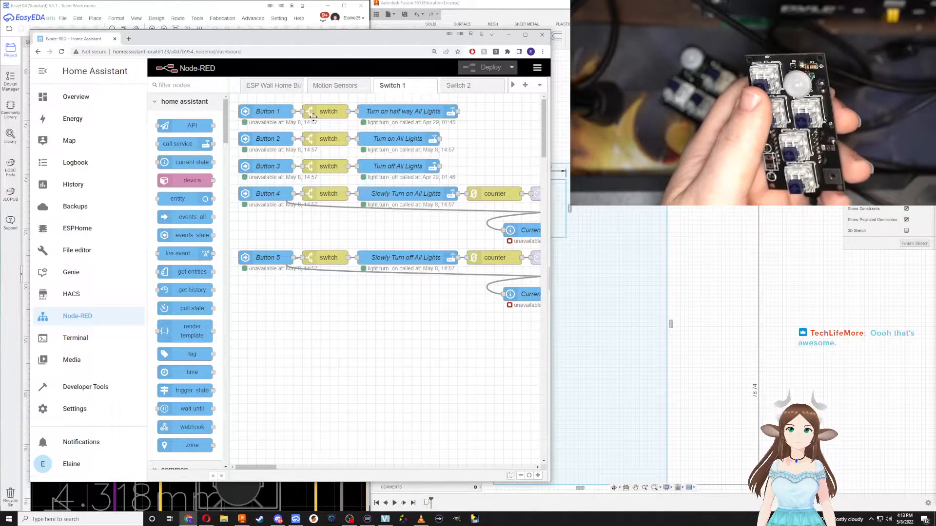
# Open the Switch 2 flow in Node-RED to examine its button actions, and close the Home Assistant page
pyautogui.click(416, 106)
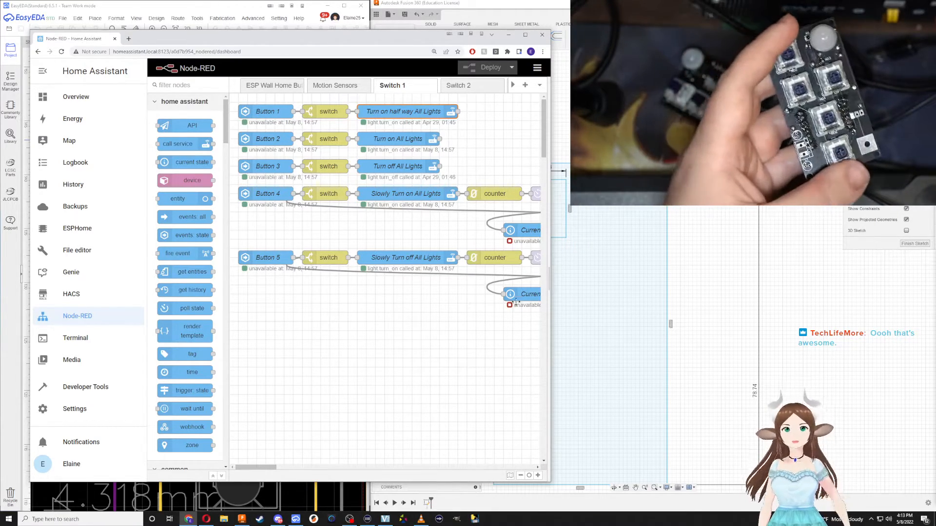
pyautogui.click(458, 85)
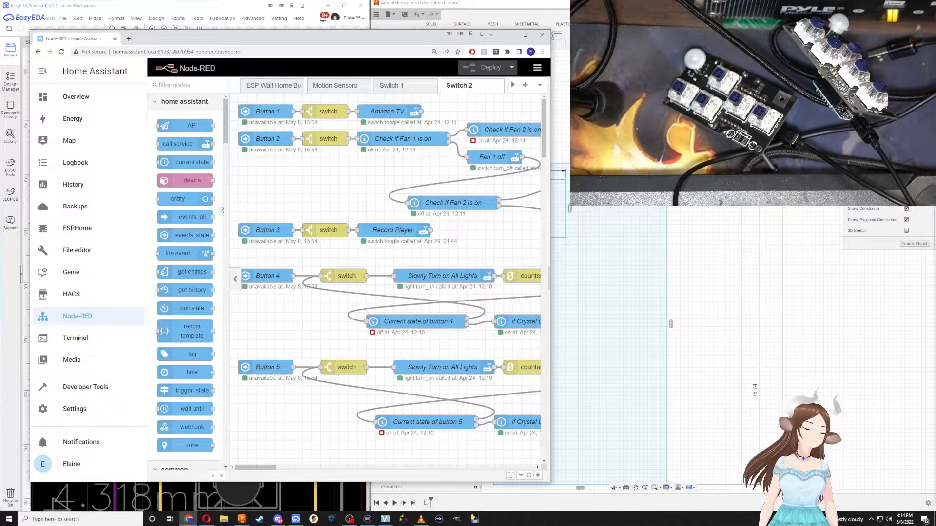
pyautogui.click(115, 39)
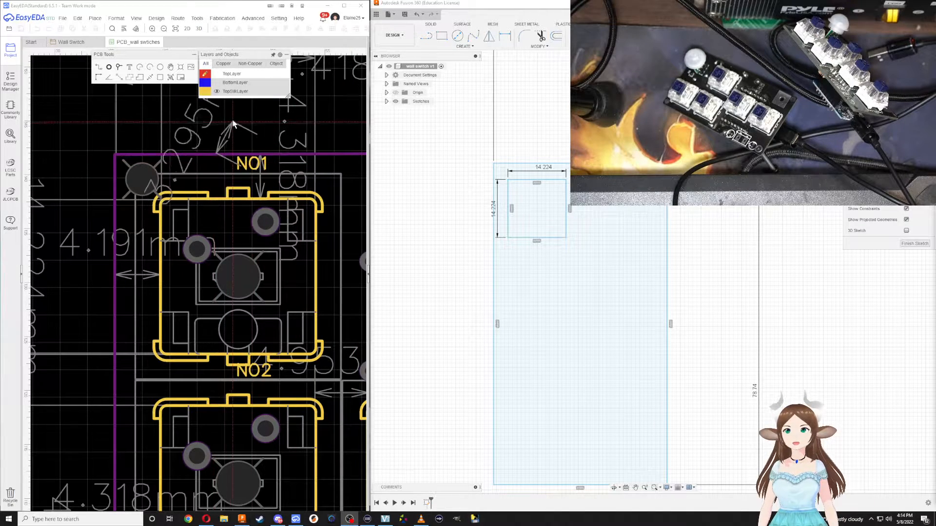
# Dimension the vertical gap between the PCB outline's upper edge and switch NO1, placing the dimension outside the board
pyautogui.rightClick(223, 129)
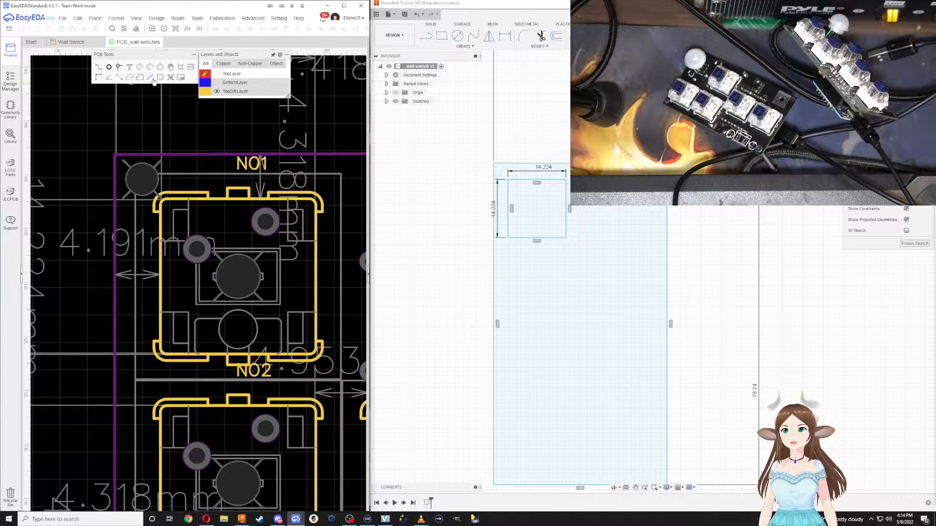
pyautogui.click(215, 155)
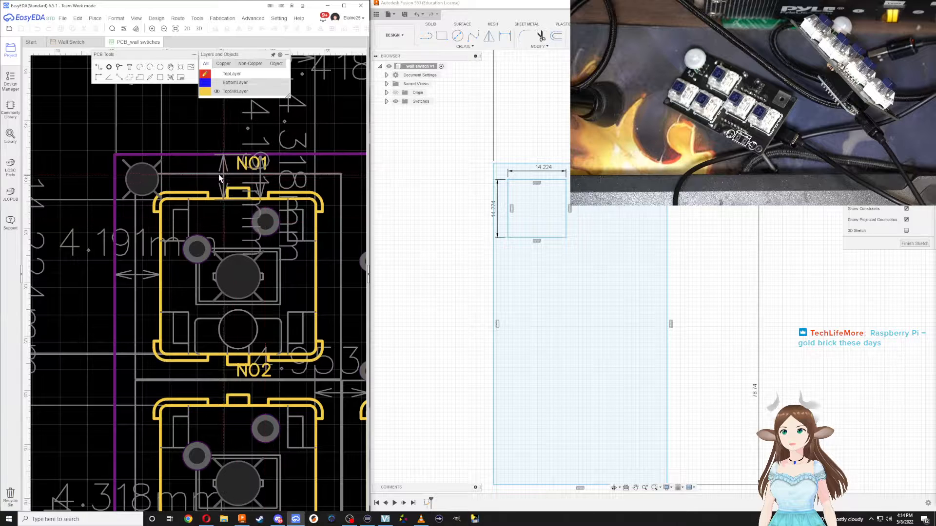
pyautogui.click(50, 172)
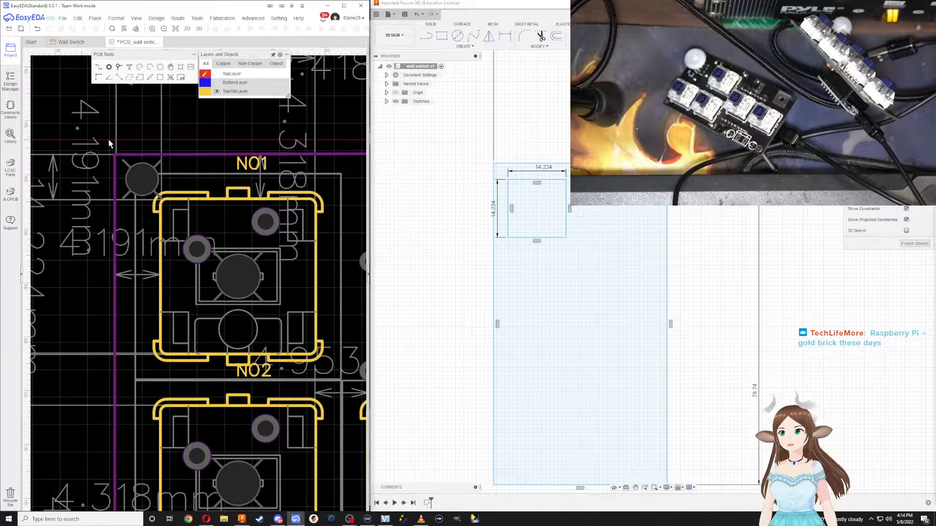
pyautogui.moveTo(124, 139); pyautogui.dragTo(188, 180, button='right')
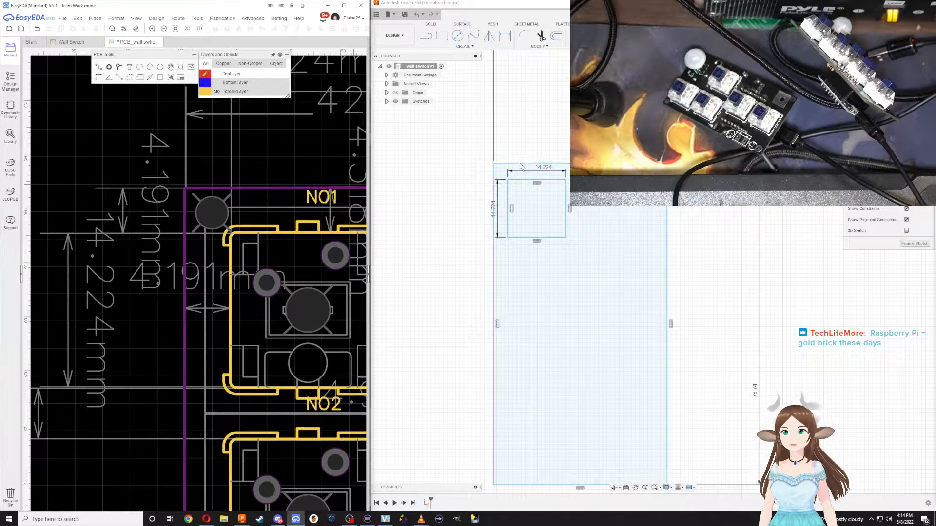
# Dimension the gap between the sketch outline's upper edge and the square's upper edge in Fusion 360, and set it to 4.19 mm
pyautogui.scroll(2, 521, 167)
pyautogui.click(522, 185)
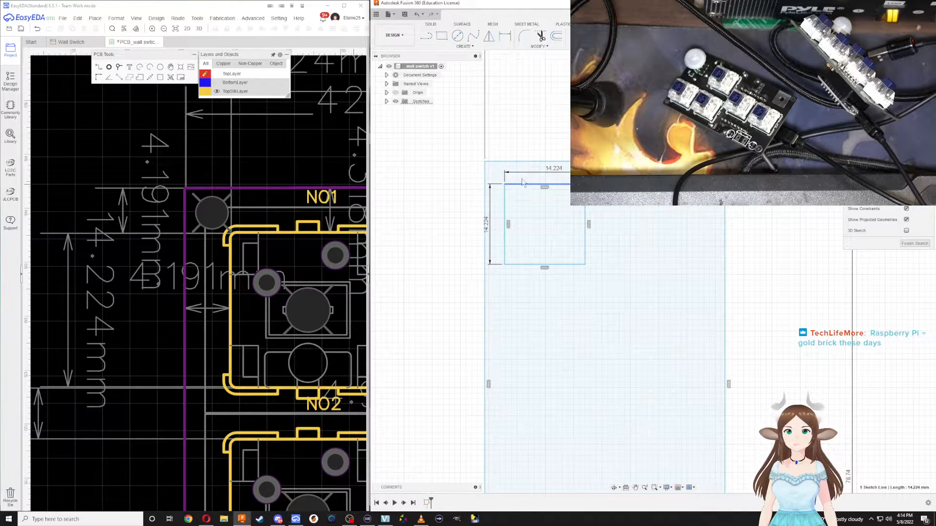
pyautogui.click(529, 163)
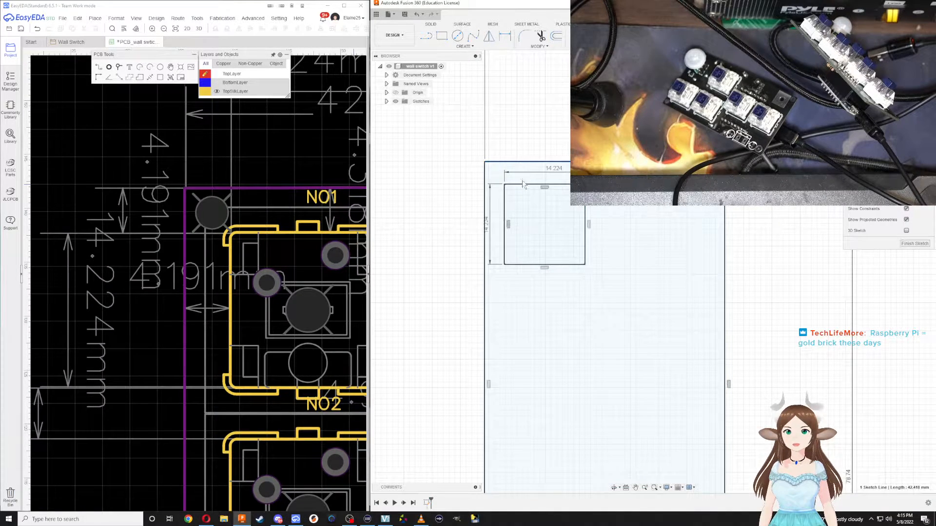
pyautogui.click(545, 184)
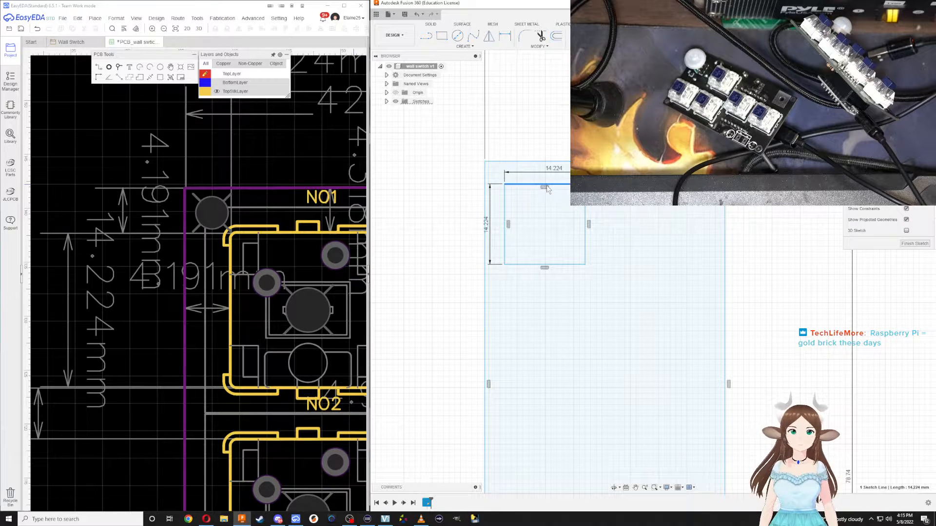
pyautogui.press('d')
pyautogui.click(550, 162)
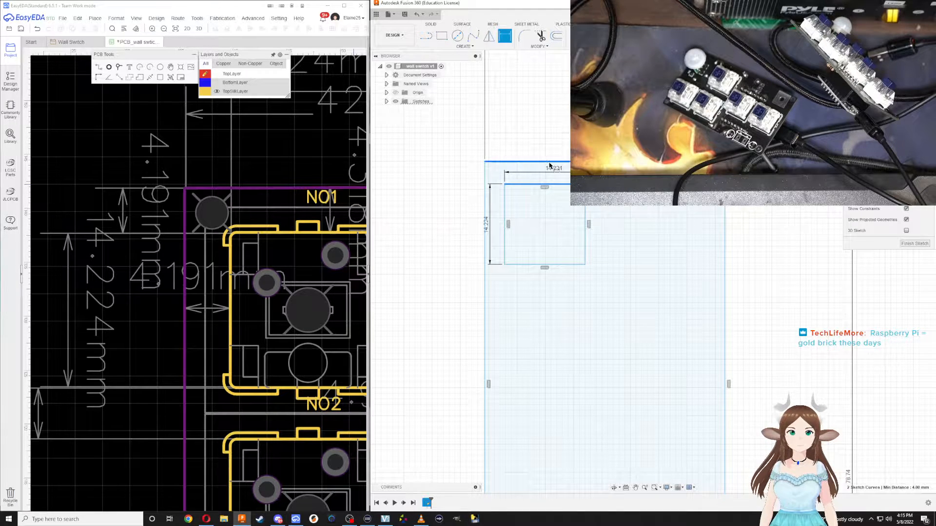
pyautogui.click(471, 171)
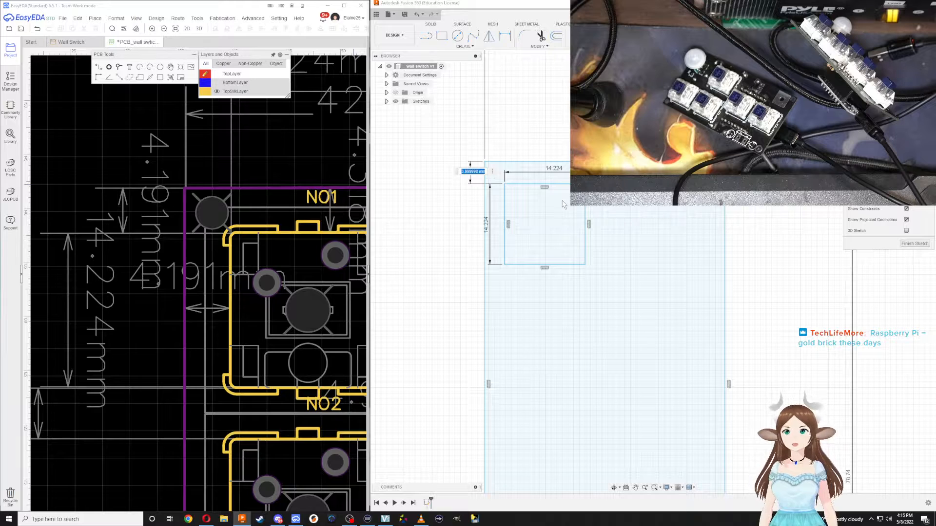
pyautogui.write('4')
pyautogui.press('Return')
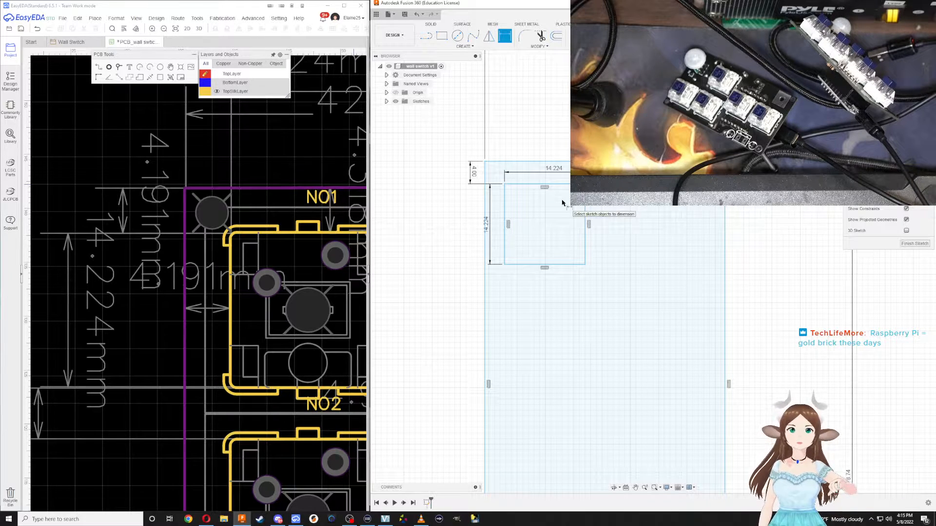
pyautogui.doubleClick(474, 178)
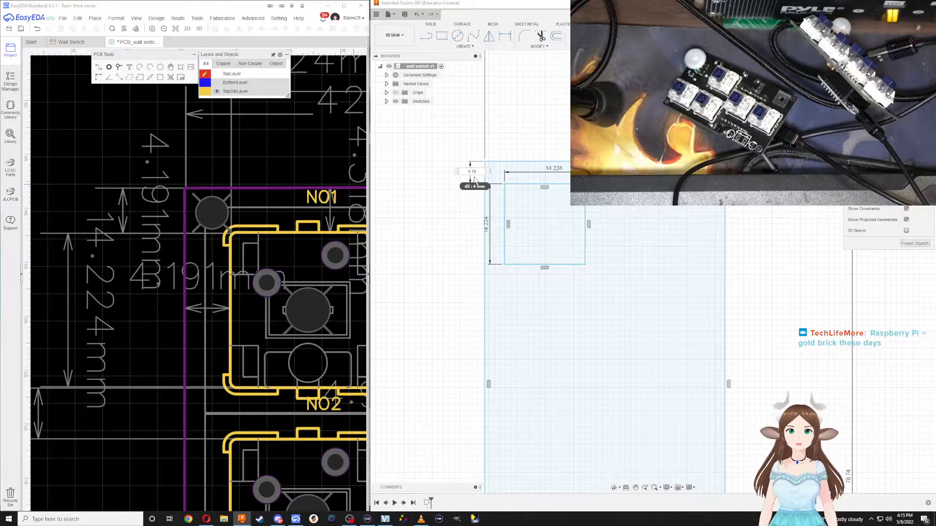
pyautogui.press('Return')
pyautogui.scroll(2, 533, 264)
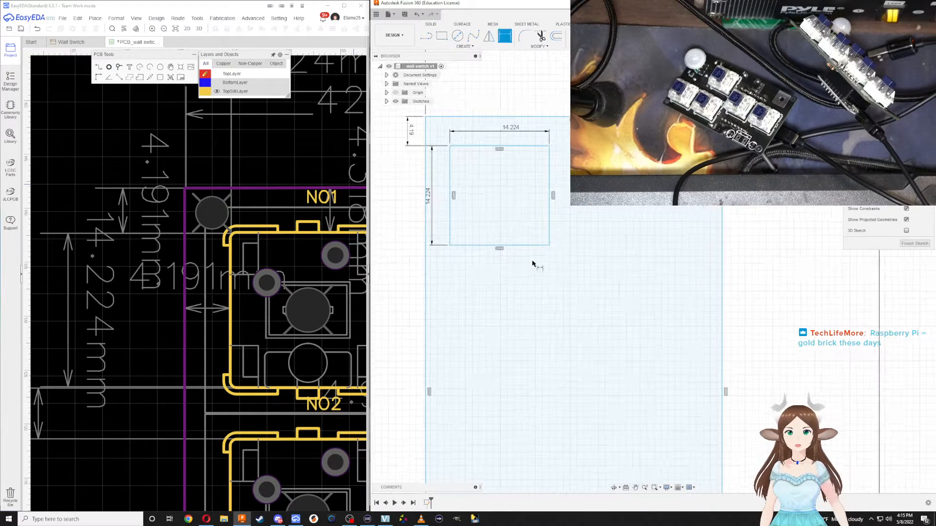
# Undo the last dimension added to the EasyEDA PCB and restore it
pyautogui.scroll(-3, 533, 264)
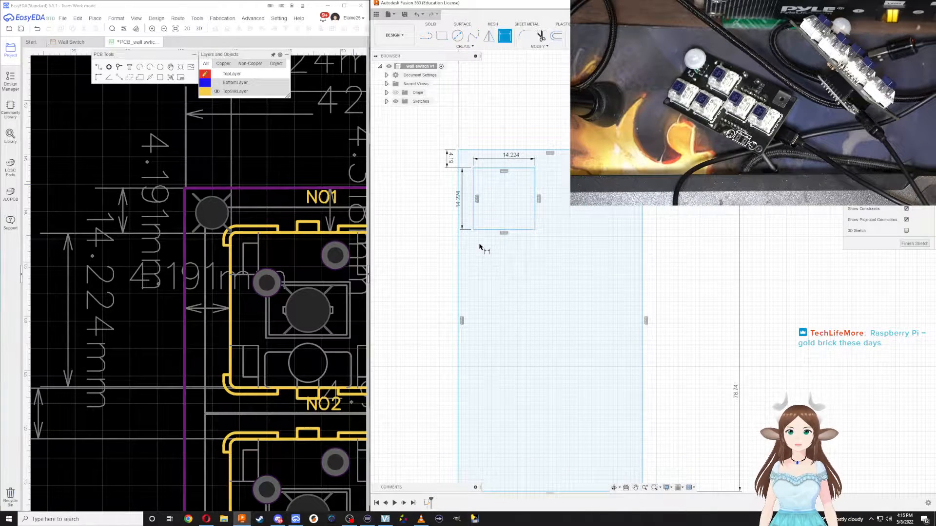
pyautogui.scroll(-2, 257, 339)
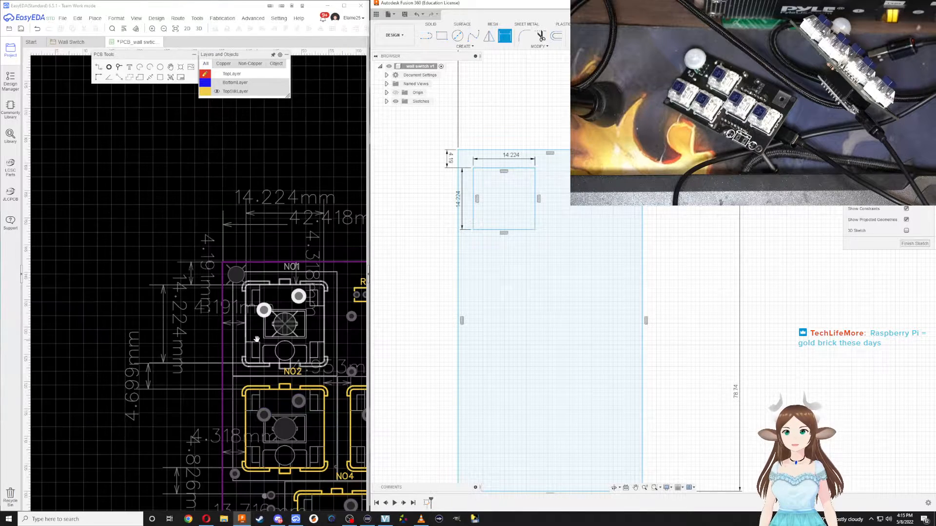
pyautogui.moveTo(365, 281); pyautogui.dragTo(343, 233, button='right')
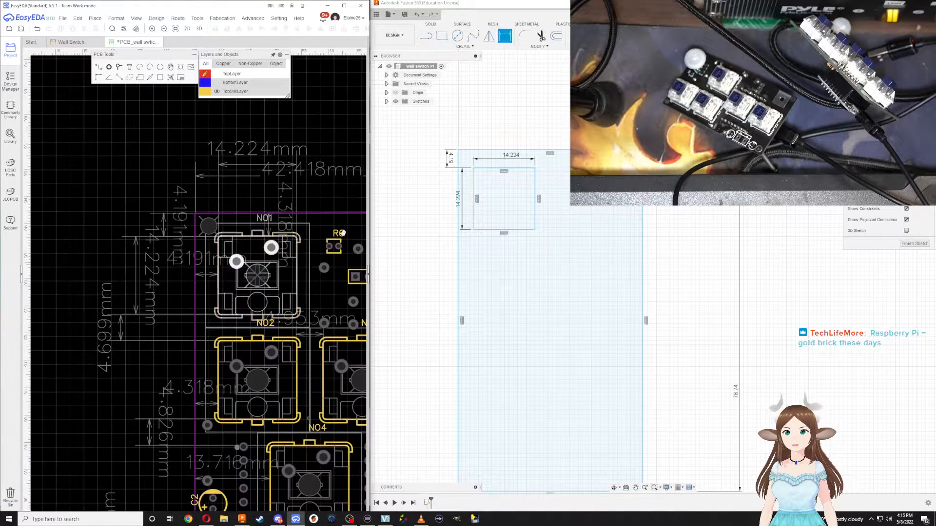
pyautogui.hotkey('ctrl', 'z')
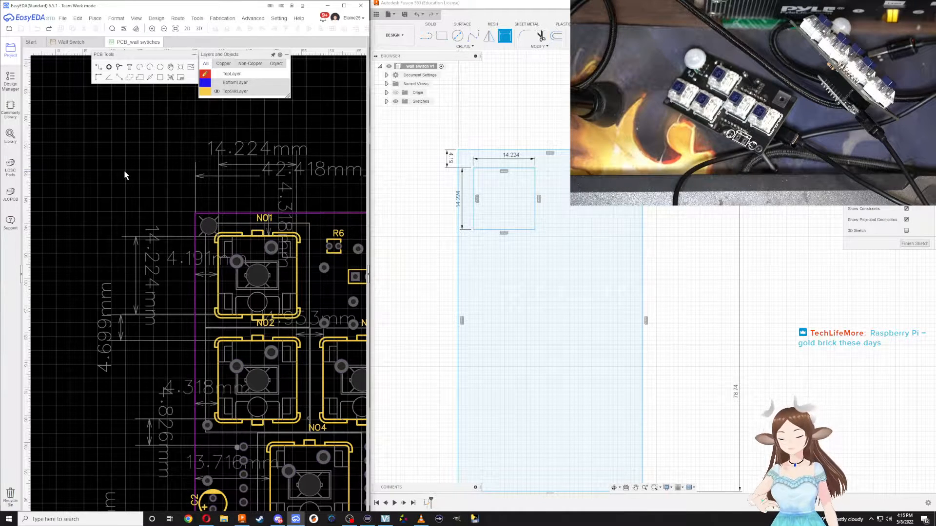
pyautogui.click(49, 32)
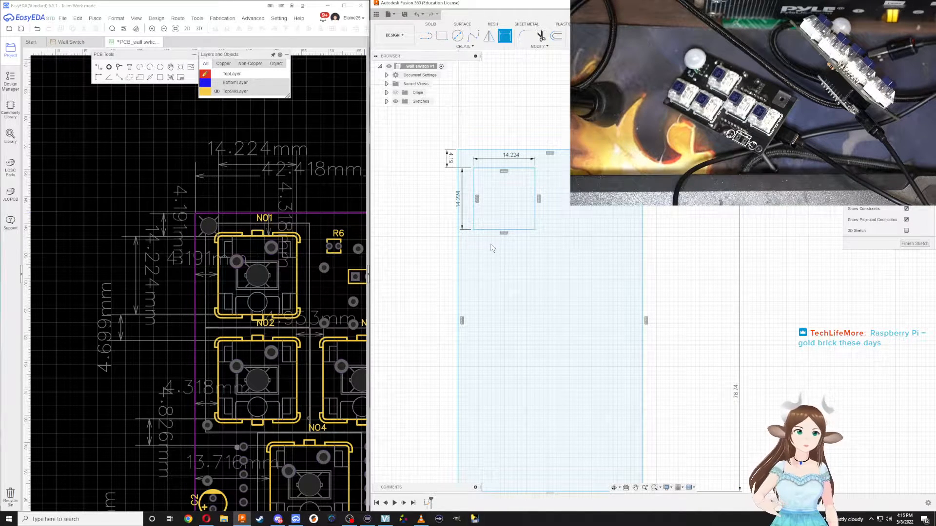
# Sketch two rectangles side by side below the dimensioned square in Fusion 360, about 15 mm and 13 mm wide
pyautogui.press('r')
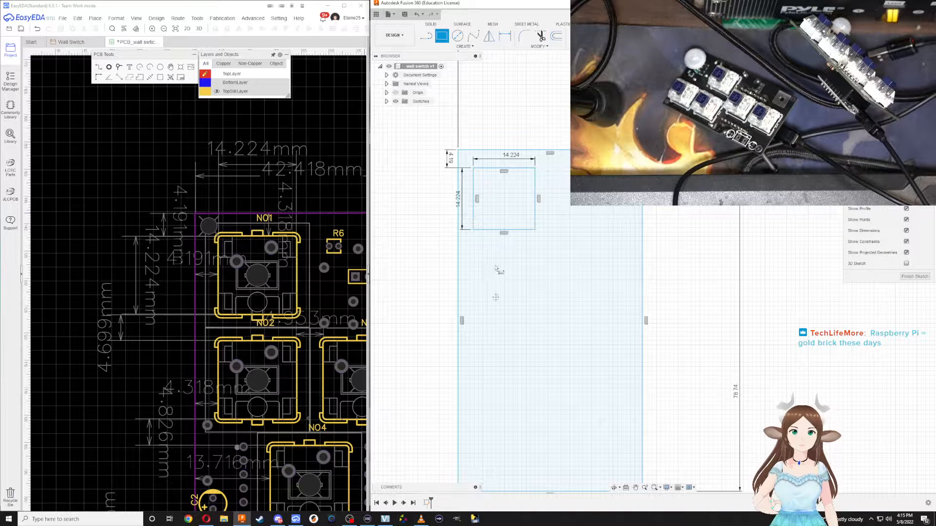
pyautogui.click(474, 262)
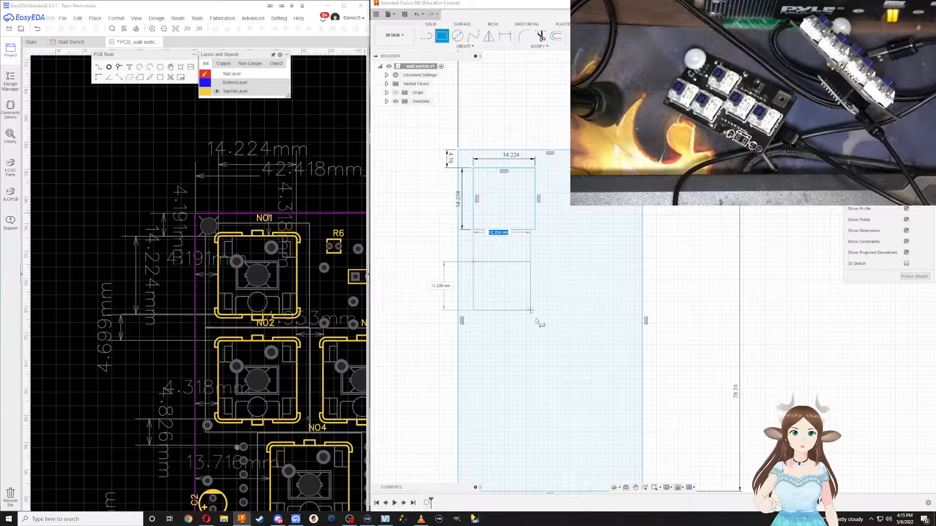
pyautogui.click(539, 328)
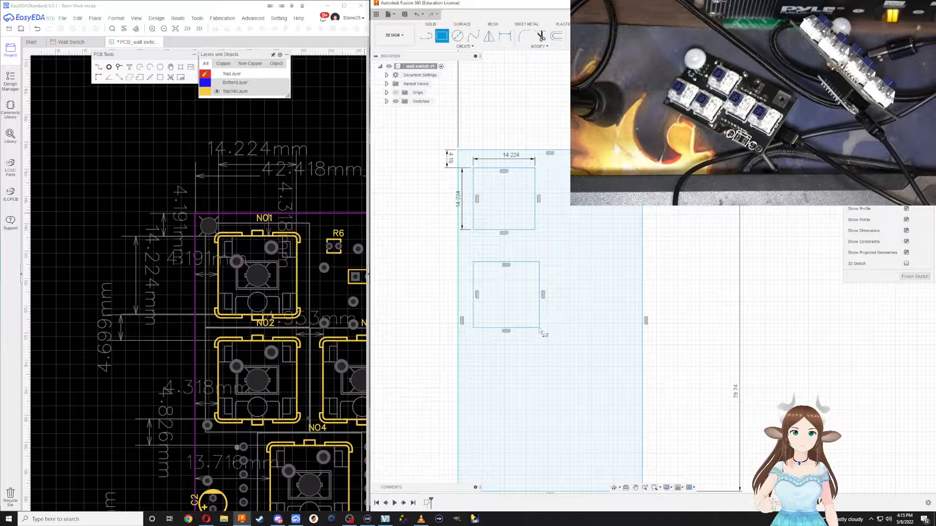
pyautogui.click(574, 261)
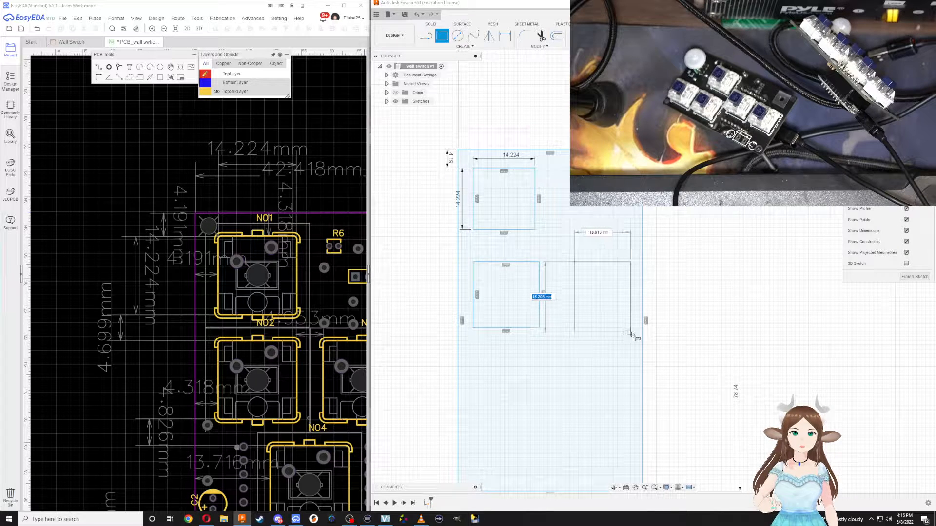
pyautogui.click(630, 332)
# Sketch two more rectangles, one beneath the other, in the lower middle of the outline
pyautogui.click(526, 354)
pyautogui.click(583, 428)
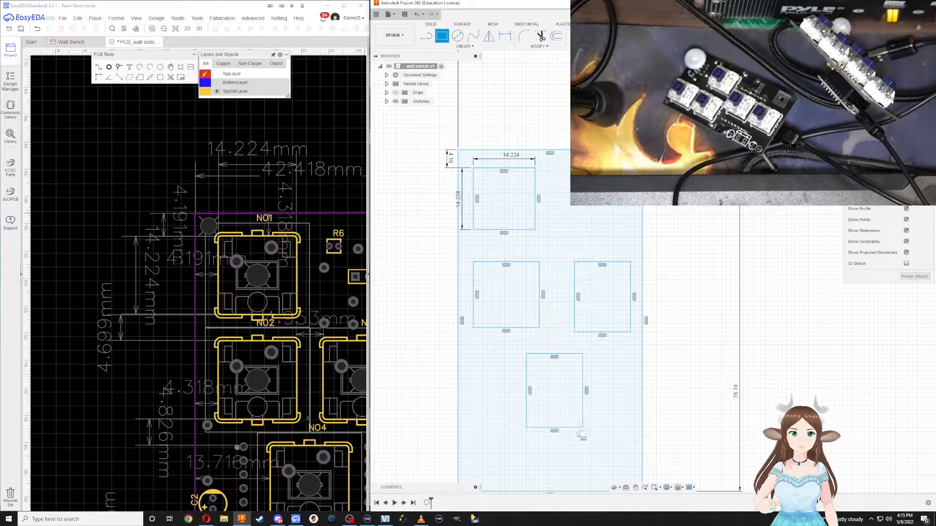
pyautogui.moveTo(554, 448); pyautogui.dragTo(516, 329, button='middle')
pyautogui.click(499, 321)
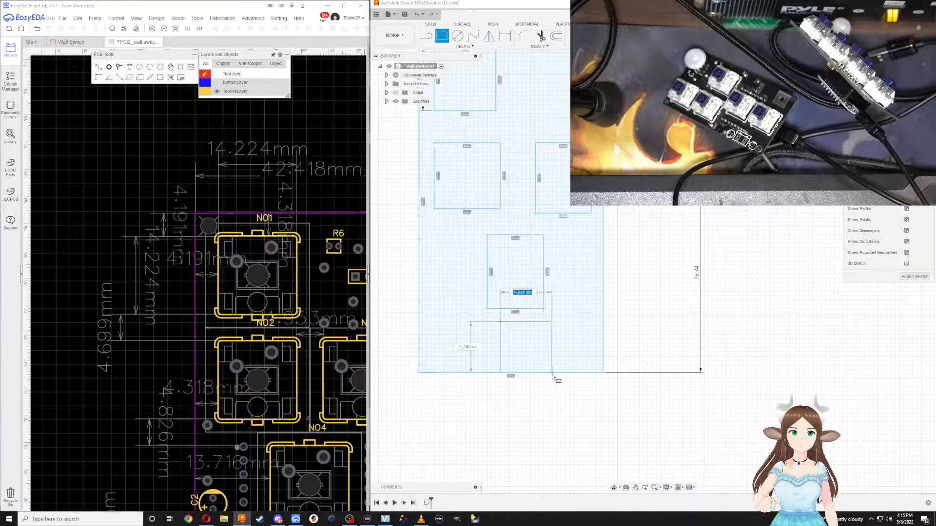
pyautogui.click(552, 365)
pyautogui.press('Escape')
pyautogui.moveTo(483, 227); pyautogui.dragTo(555, 324, button='middle')
pyautogui.press('r')
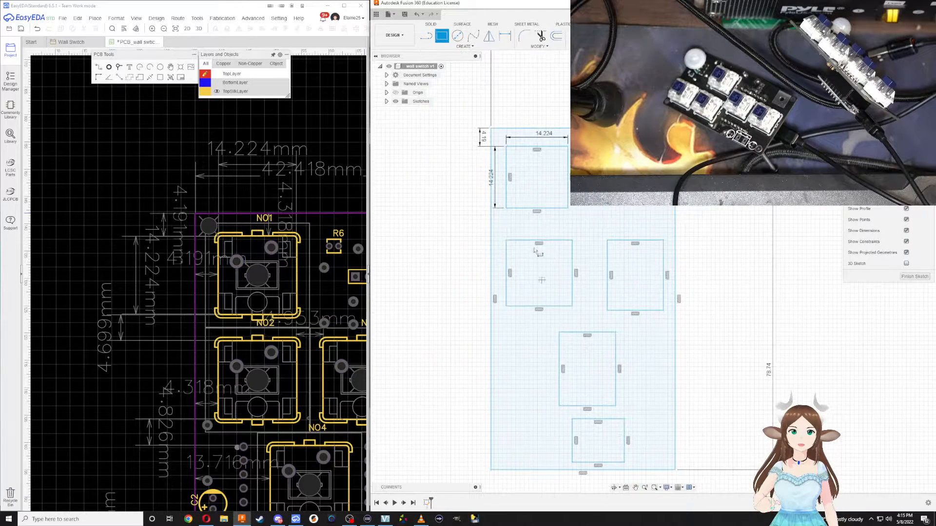
pyautogui.press('Escape')
pyautogui.scroll(5, 525, 244)
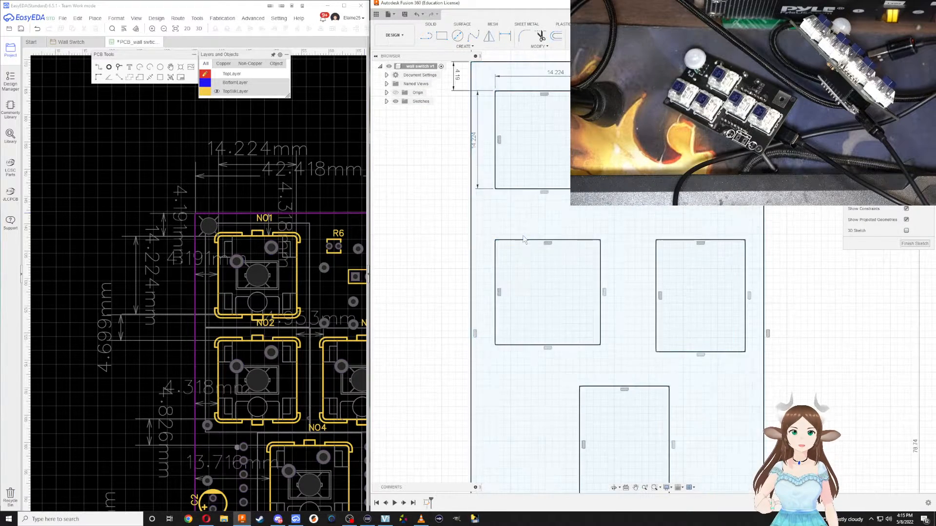
pyautogui.press('Escape')
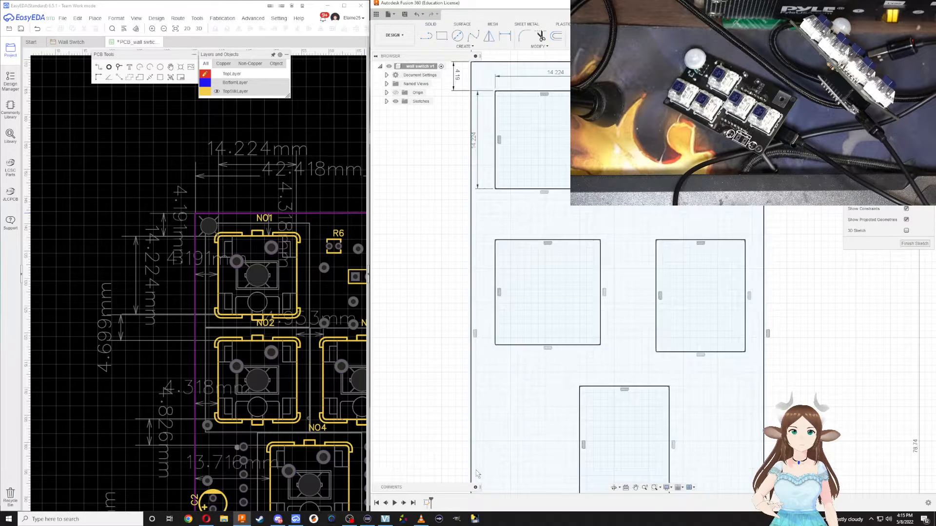
pyautogui.click(426, 504)
pyautogui.press('Escape')
pyautogui.press('d')
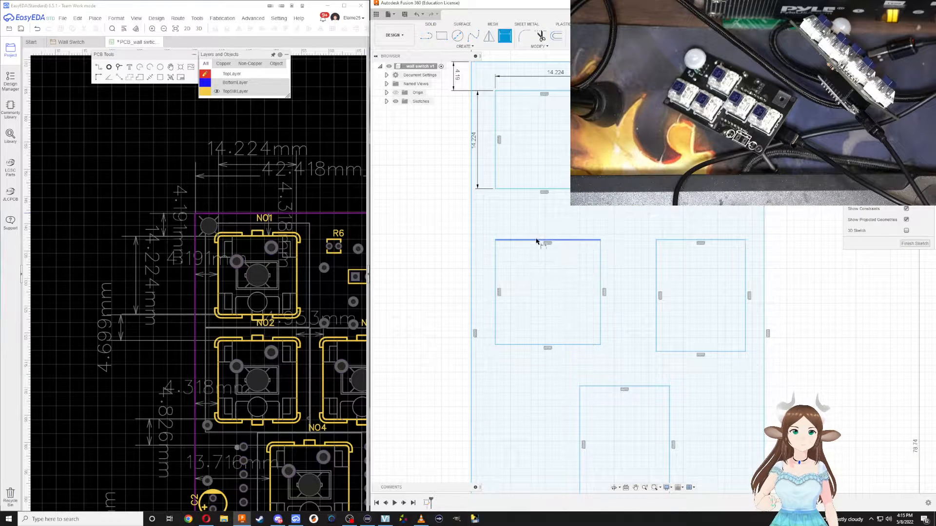
pyautogui.click(540, 241)
pyautogui.click(524, 343)
pyautogui.press('Return')
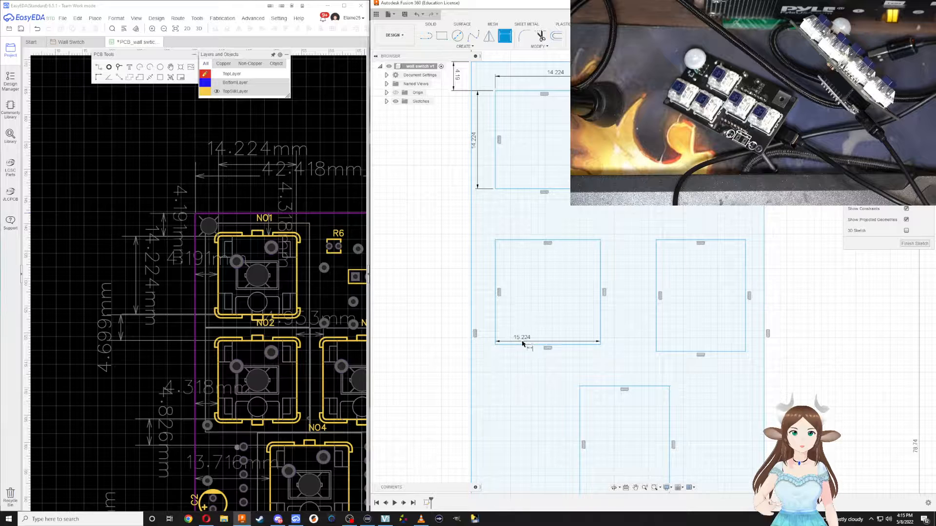
pyautogui.press('Escape')
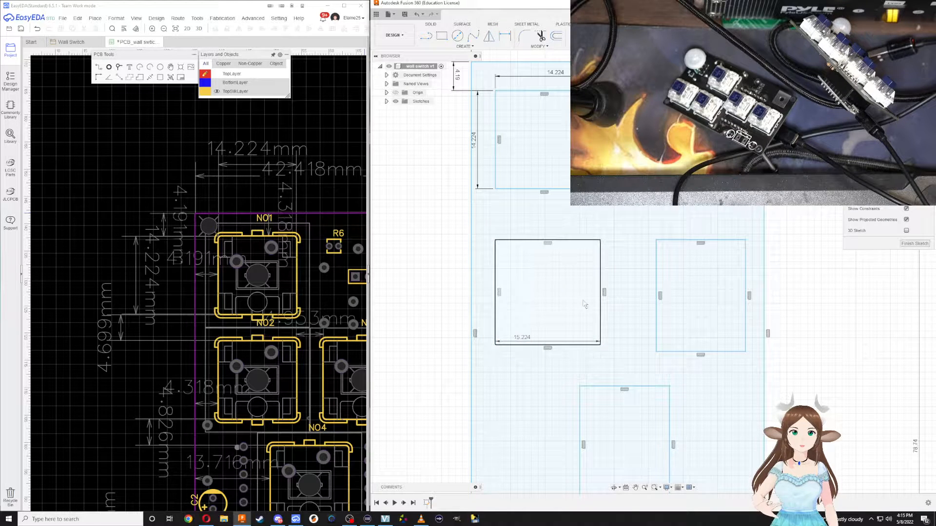
pyautogui.click(545, 340)
pyautogui.press('Delete')
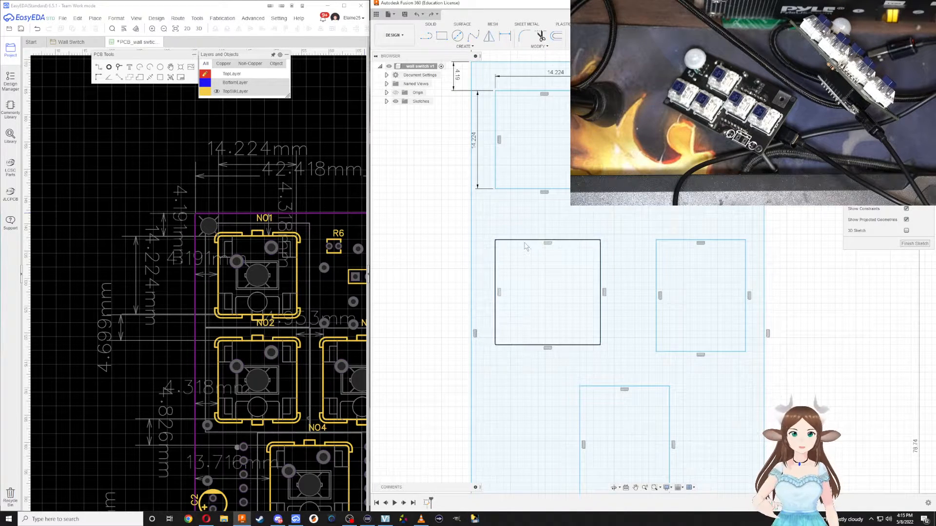
# Dimension the height of the left rectangle in the two-rectangle row below the first square, and set it to 14.224 mm
pyautogui.press('d')
pyautogui.click(523, 240)
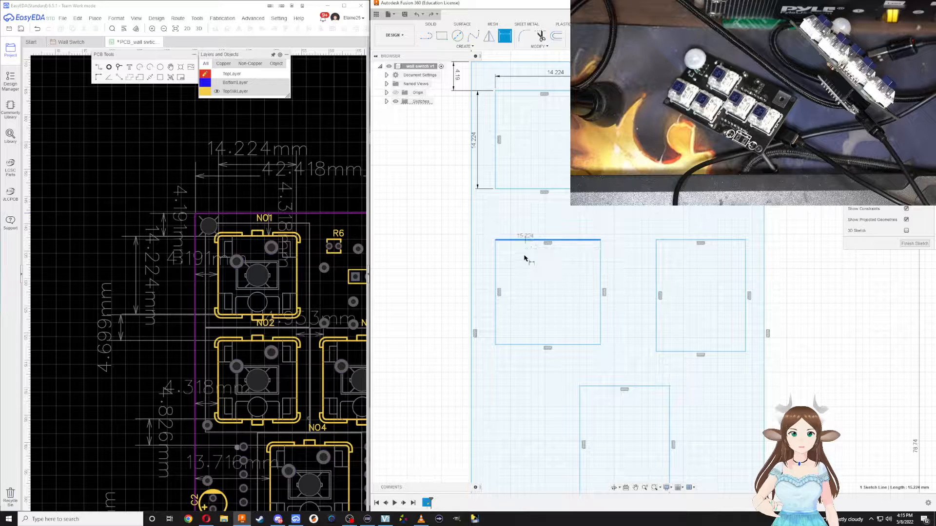
pyautogui.click(518, 344)
pyautogui.click(484, 250)
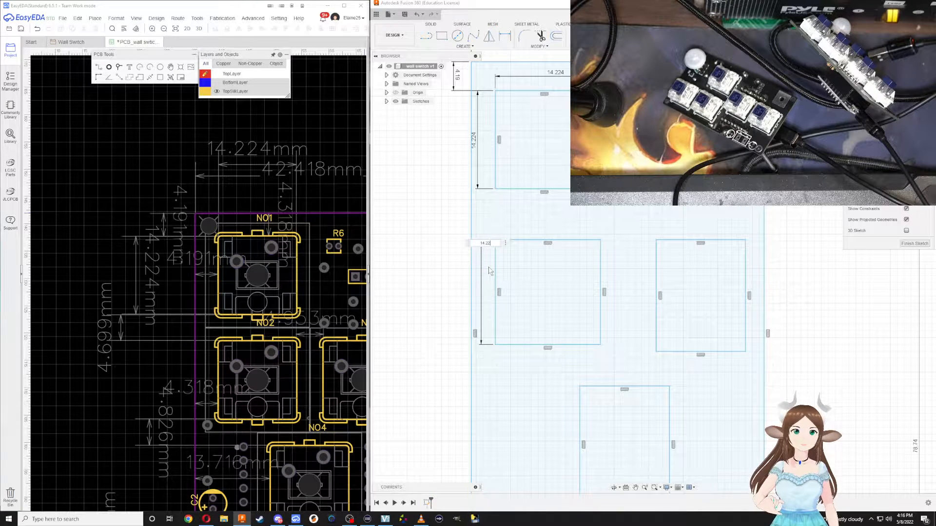
pyautogui.write('14.224')
pyautogui.press('Return')
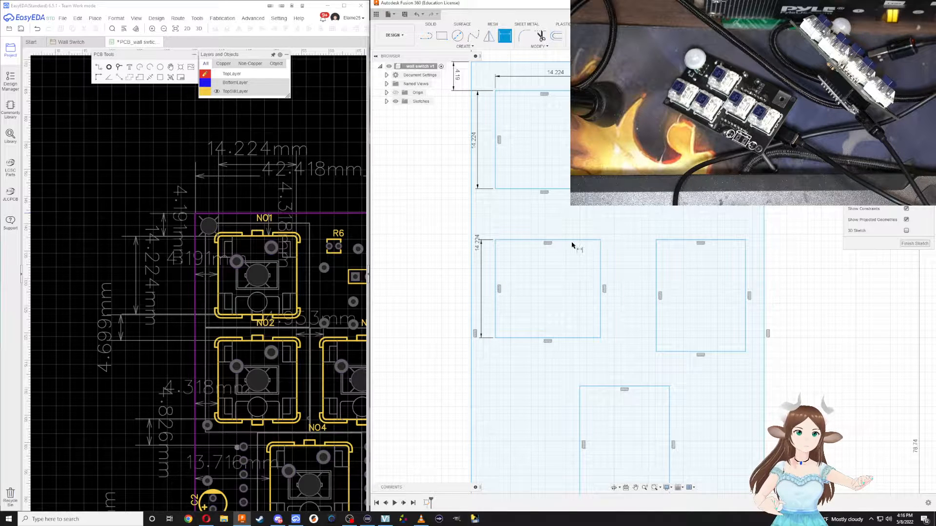
# Dimension the width of the same left rectangle and set it to 14.224 mm
pyautogui.click(499, 273)
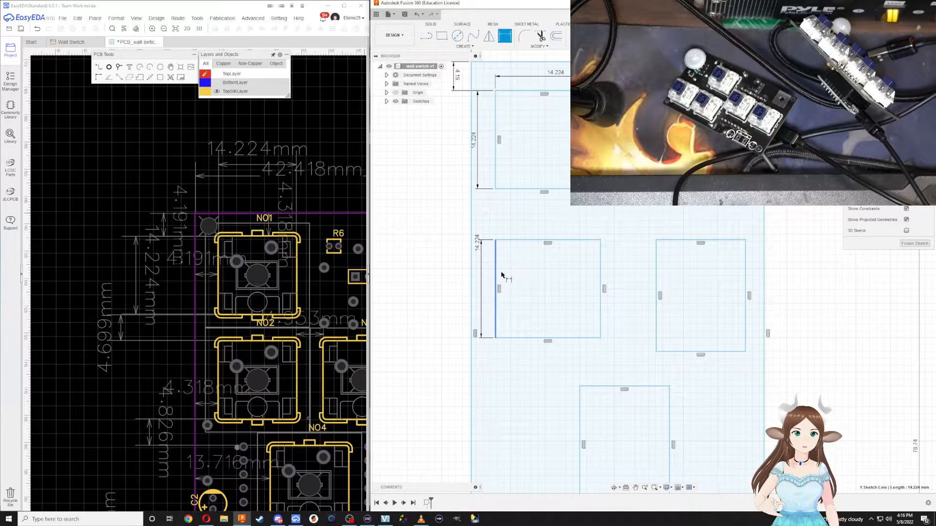
pyautogui.click(605, 279)
pyautogui.click(576, 214)
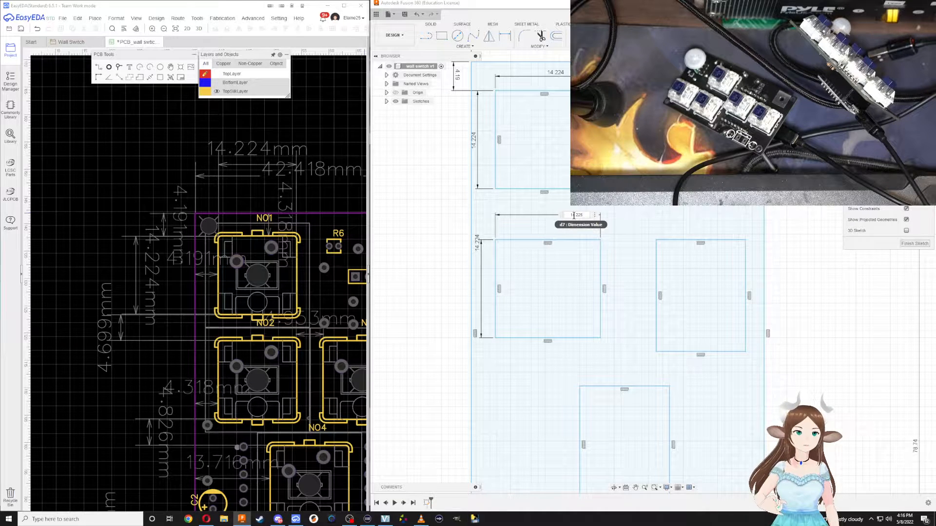
pyautogui.press('BackSpace')
pyautogui.write('4')
pyautogui.press('Return')
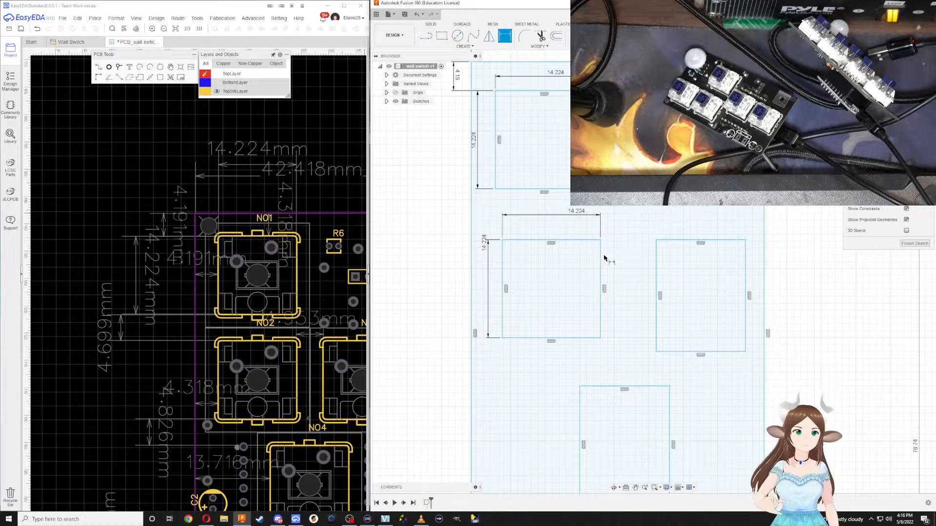
# Dimension the width of the right rectangle in the two-rectangle row and set it to 14.224 mm
pyautogui.click(657, 266)
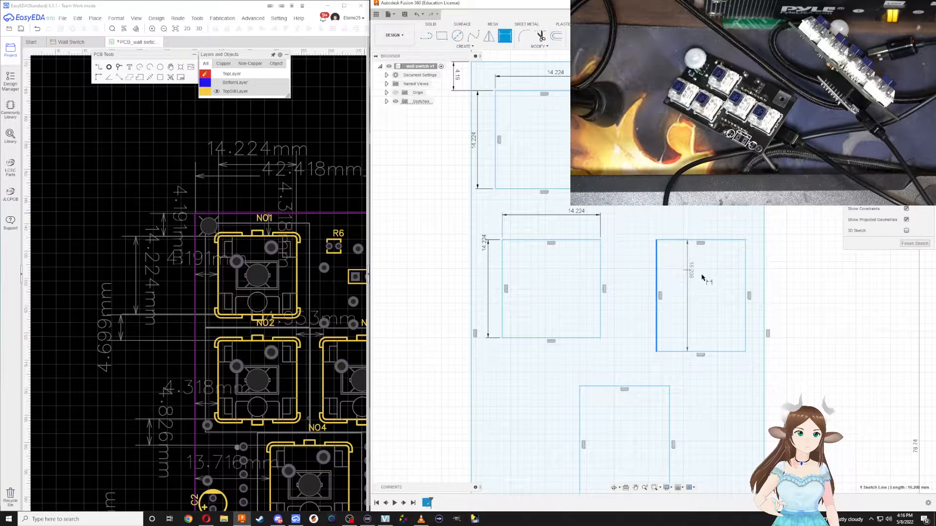
pyautogui.click(745, 272)
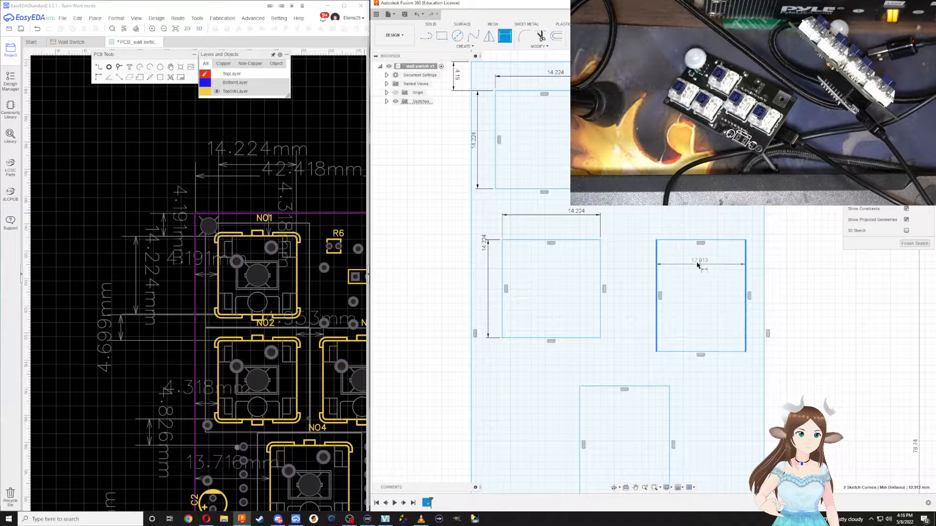
pyautogui.click(710, 203)
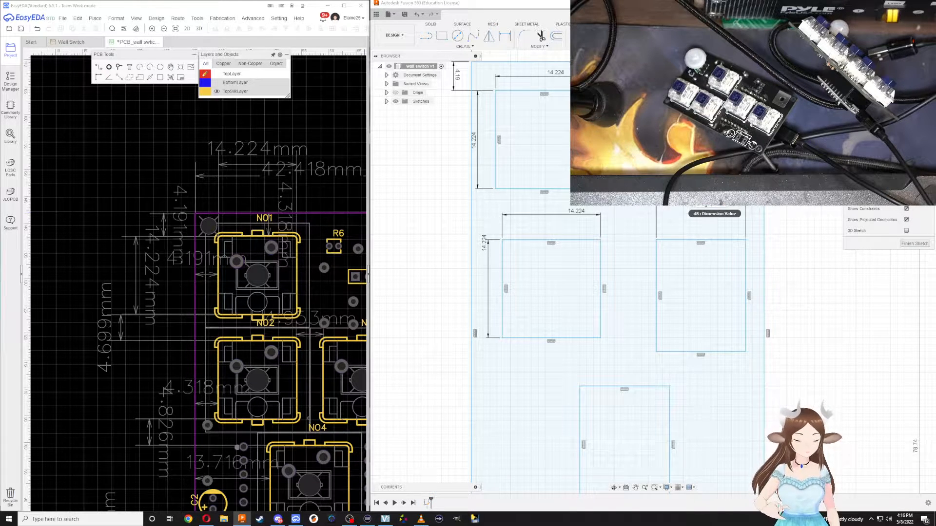
pyautogui.press('Return')
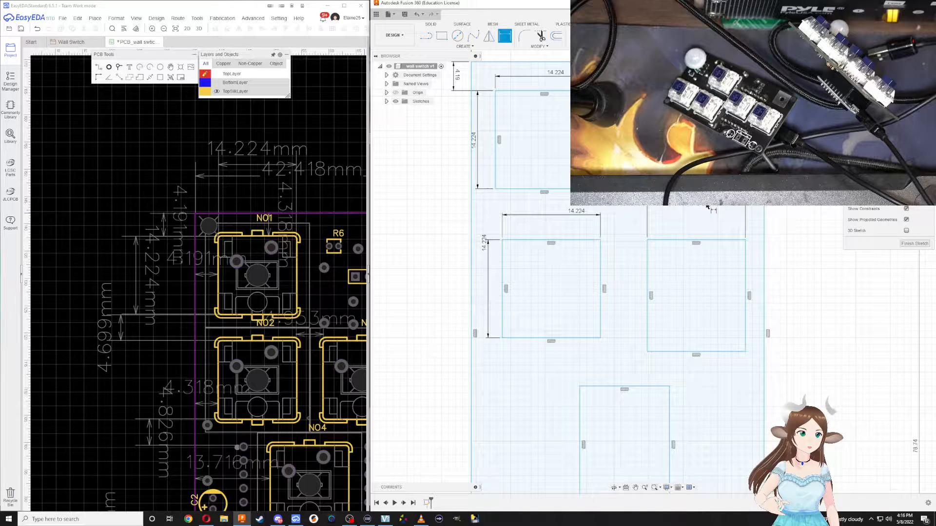
# Dimension the height of that right rectangle between its upper and lower edges, and set it to 14.224 mm
pyautogui.click(694, 239)
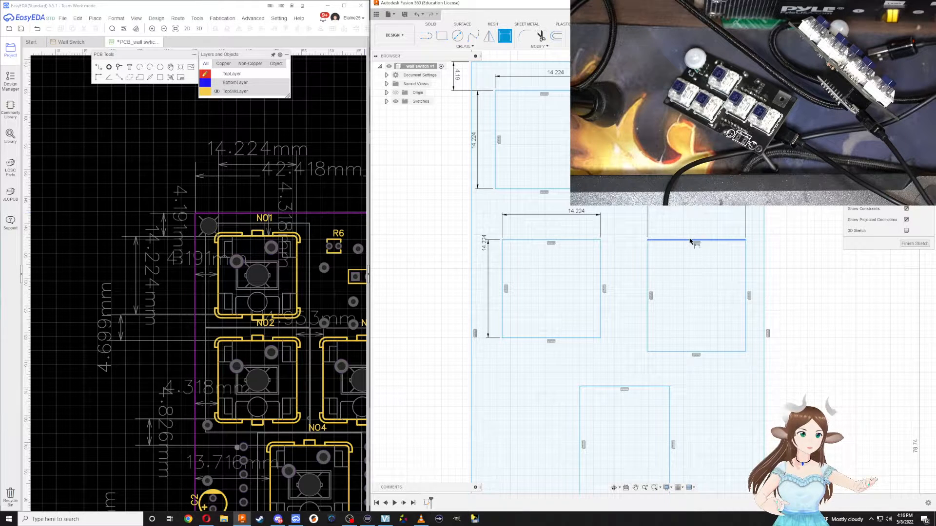
pyautogui.click(680, 351)
pyautogui.click(624, 317)
pyautogui.write('14')
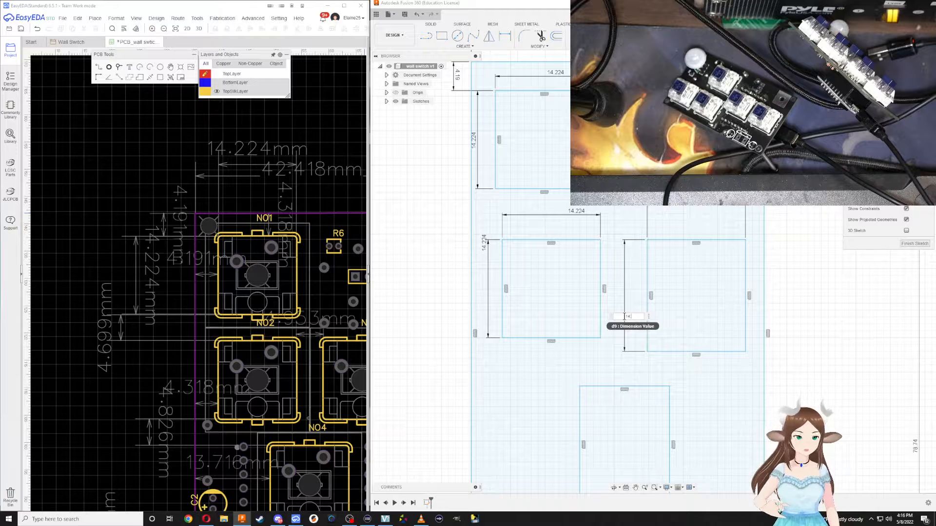
pyautogui.press('BackSpace')
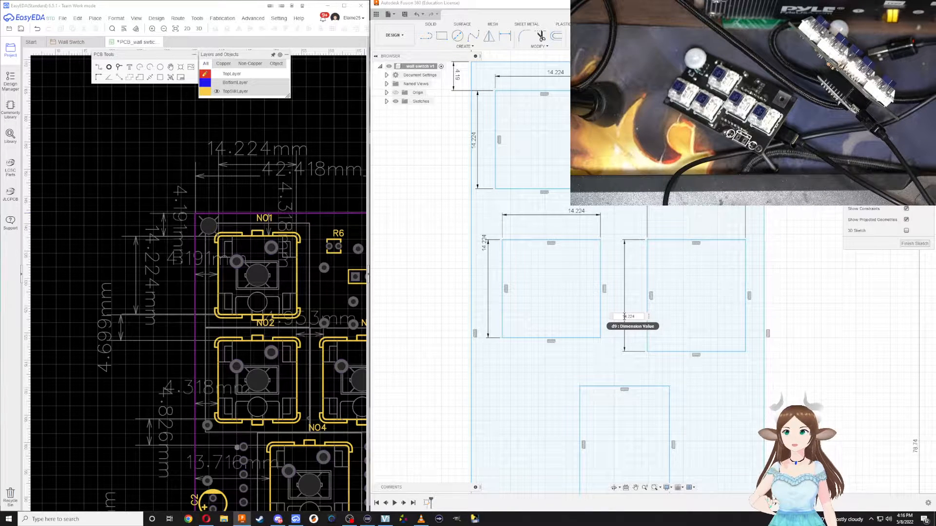
pyautogui.press('Return')
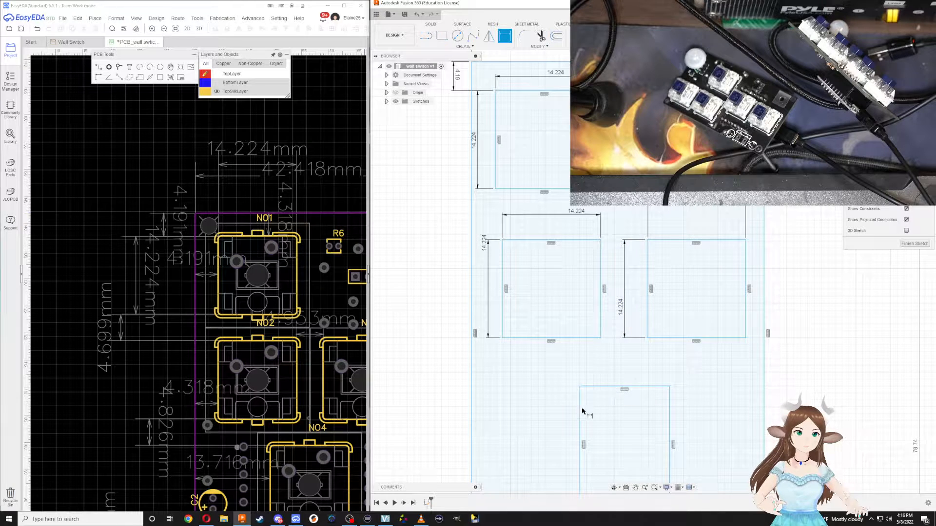
# Dimension the width of the rectangle just below the two-rectangle row and set it to 14.224 mm
pyautogui.click(579, 411)
pyautogui.click(671, 420)
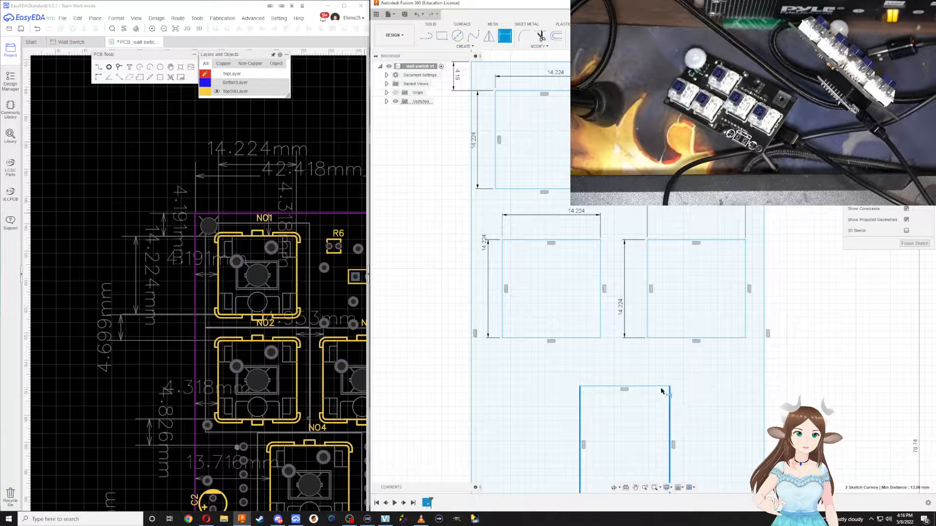
pyautogui.click(636, 362)
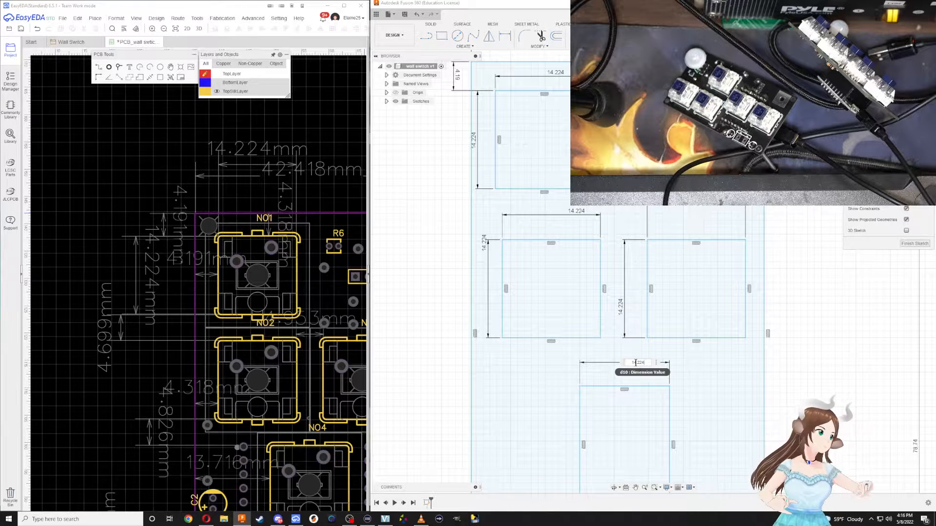
pyautogui.press('Return')
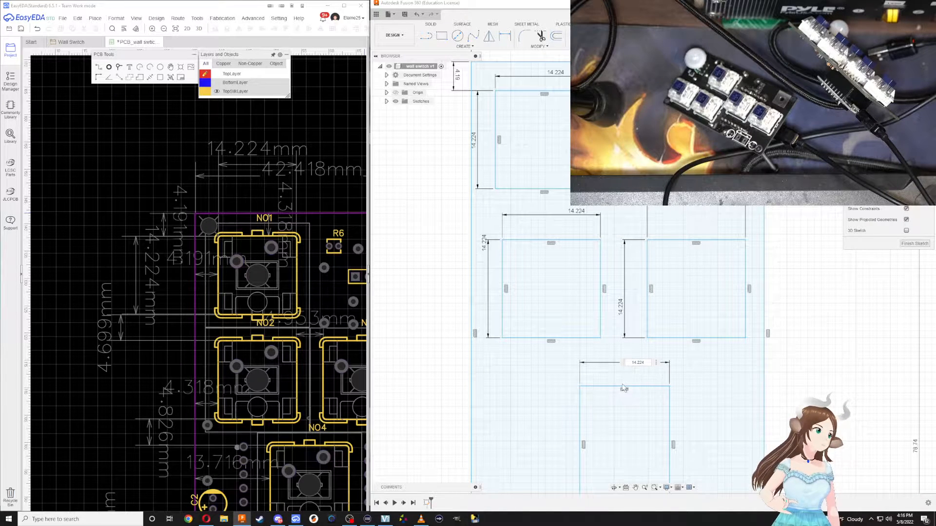
# Dimension the height of the rectangle just below the two-rectangle row and set it to 14.224 mm
pyautogui.moveTo(556, 403); pyautogui.dragTo(572, 313, button='middle')
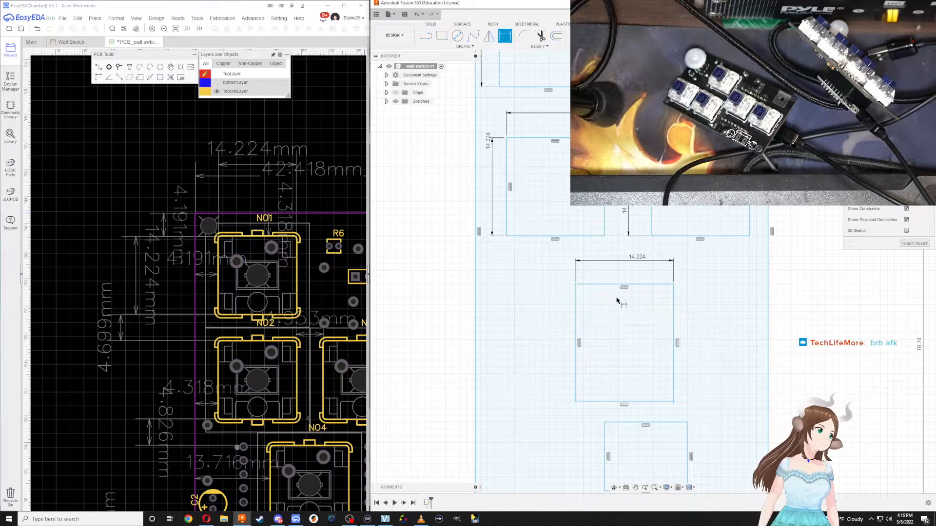
pyautogui.click(603, 285)
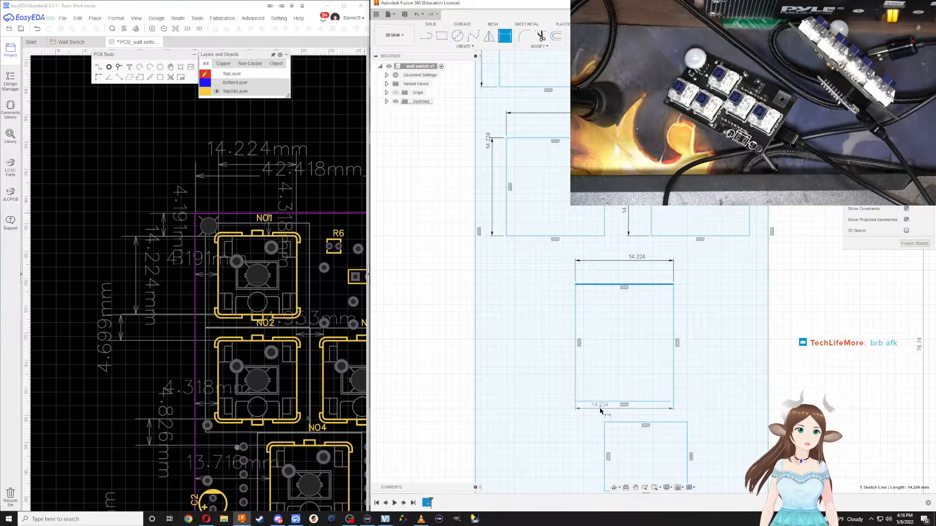
pyautogui.click(605, 402)
pyautogui.click(563, 365)
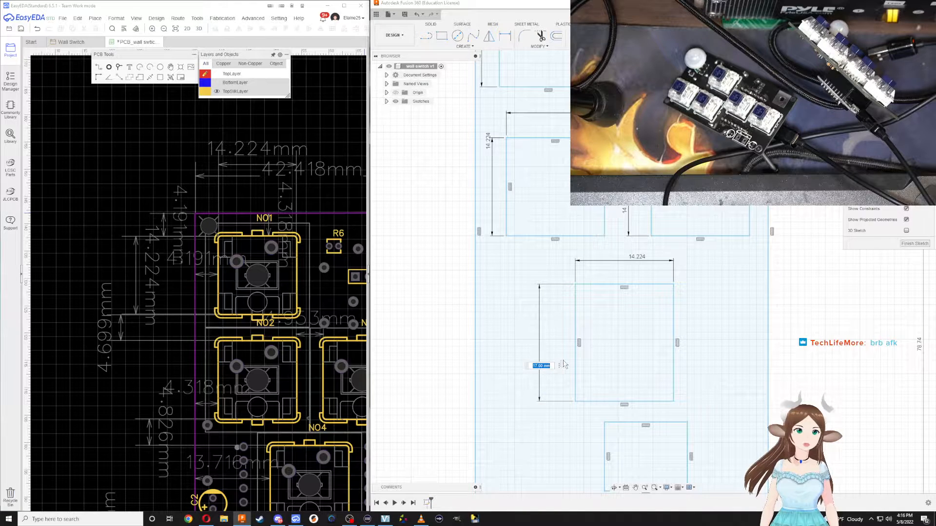
pyautogui.write('14.2')
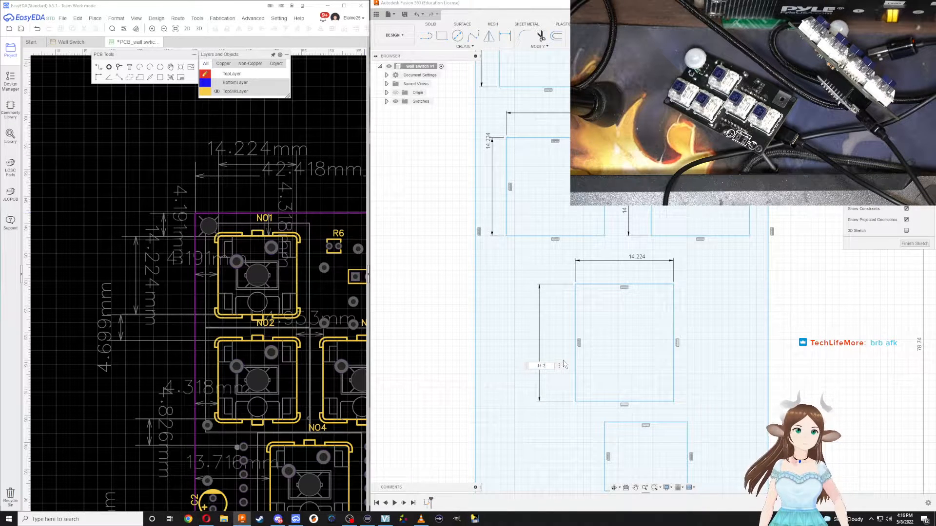
pyautogui.write('24')
pyautogui.press('Return')
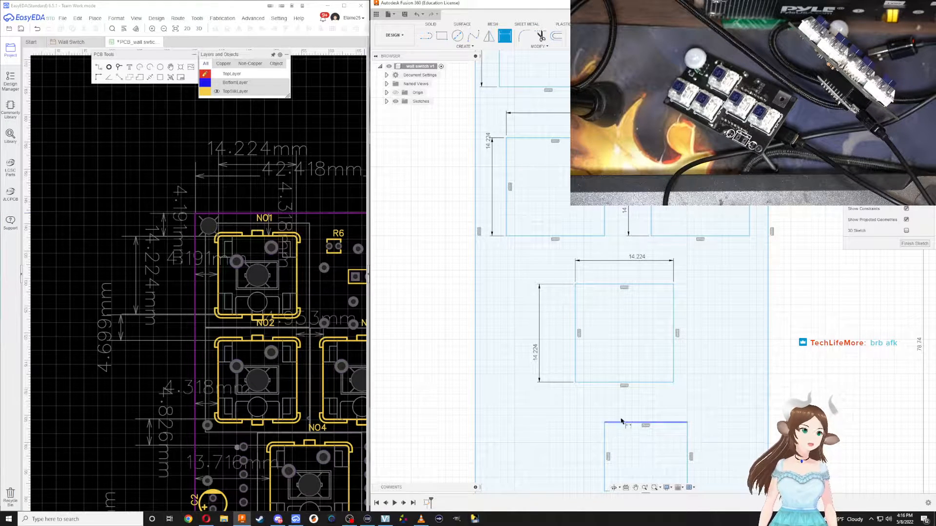
# Dimension the height of the lowest rectangle in the outline and set it to 14.224 mm
pyautogui.moveTo(673, 393); pyautogui.dragTo(673, 350, button='middle')
pyautogui.click(648, 379)
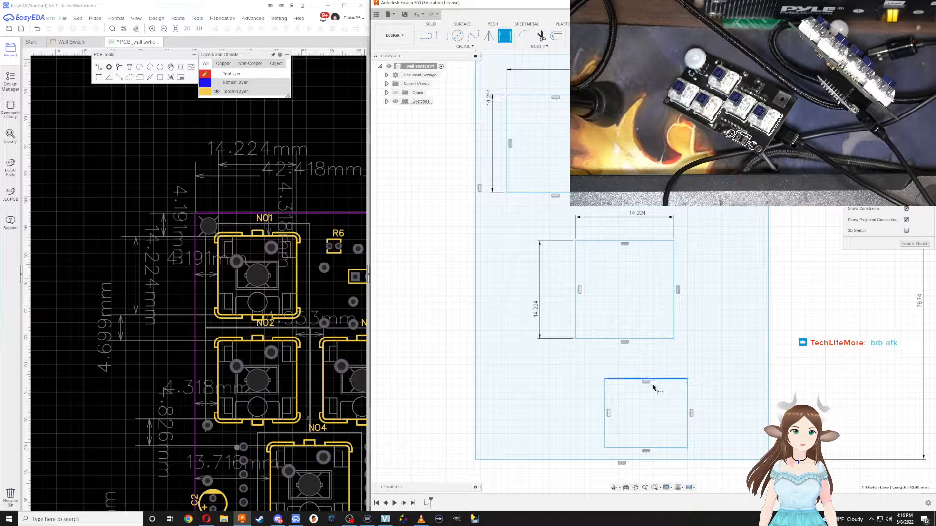
pyautogui.click(648, 448)
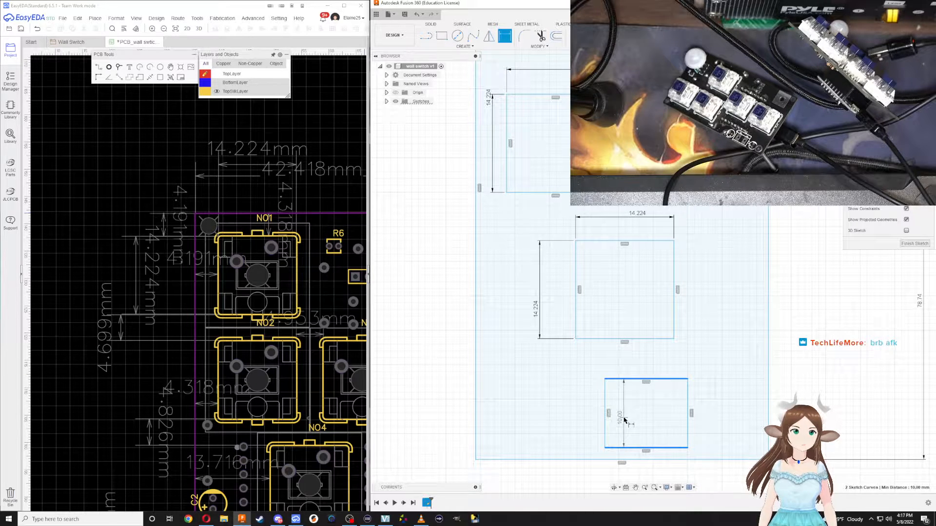
pyautogui.click(581, 409)
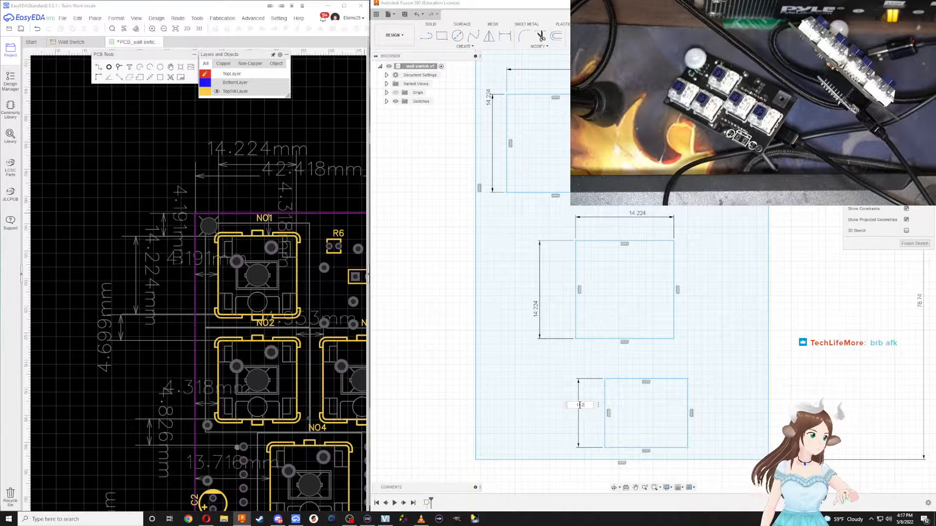
pyautogui.write('14.224')
pyautogui.press('Return')
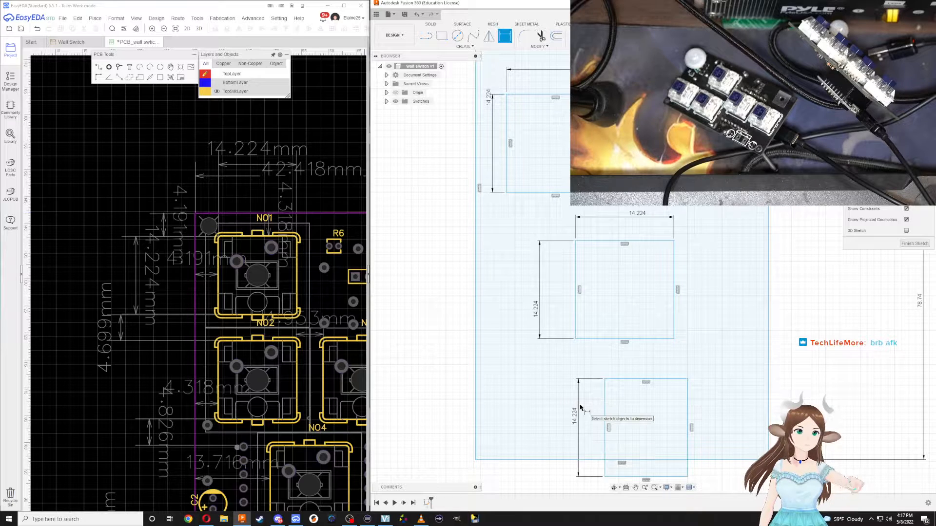
# Dimension the width of the lowest rectangle between its two side edges, and set it to 14.224 mm
pyautogui.click(605, 397)
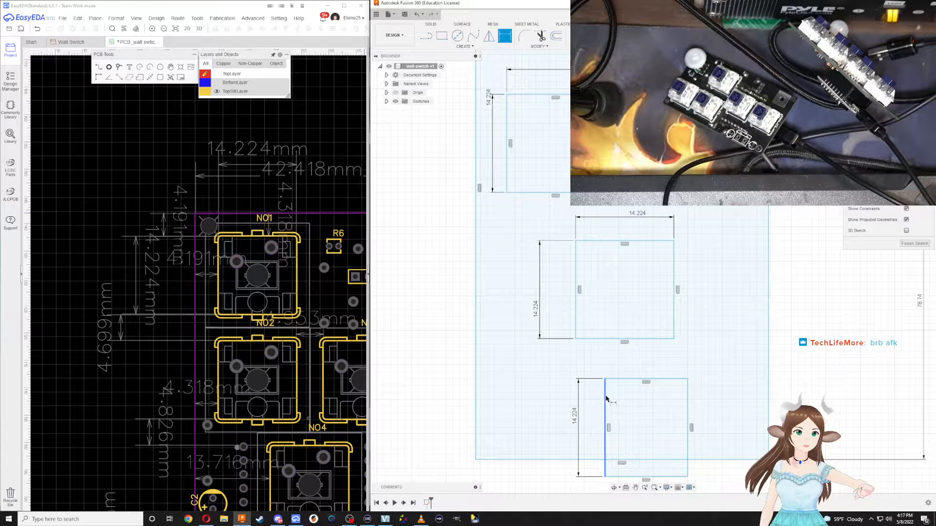
pyautogui.click(687, 399)
pyautogui.click(688, 360)
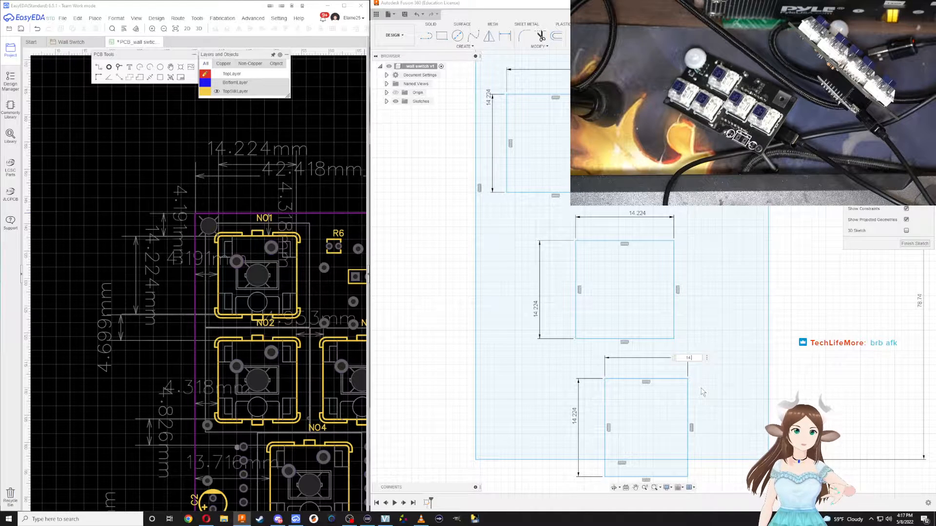
pyautogui.press('Return')
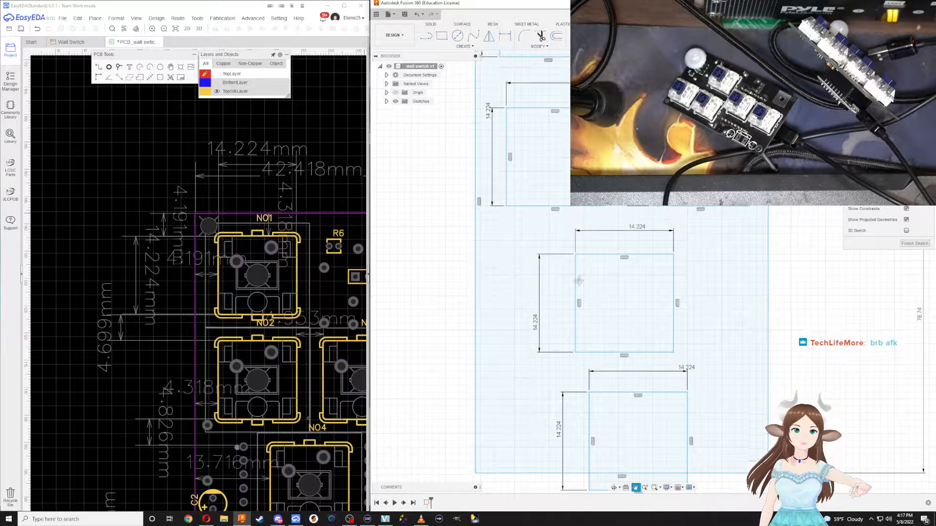
# Dimension the vertical gap between the top rectangle and the left rectangle of the two-rectangle row, and set it to 4.699 mm
pyautogui.moveTo(542, 164); pyautogui.dragTo(566, 220, button='middle')
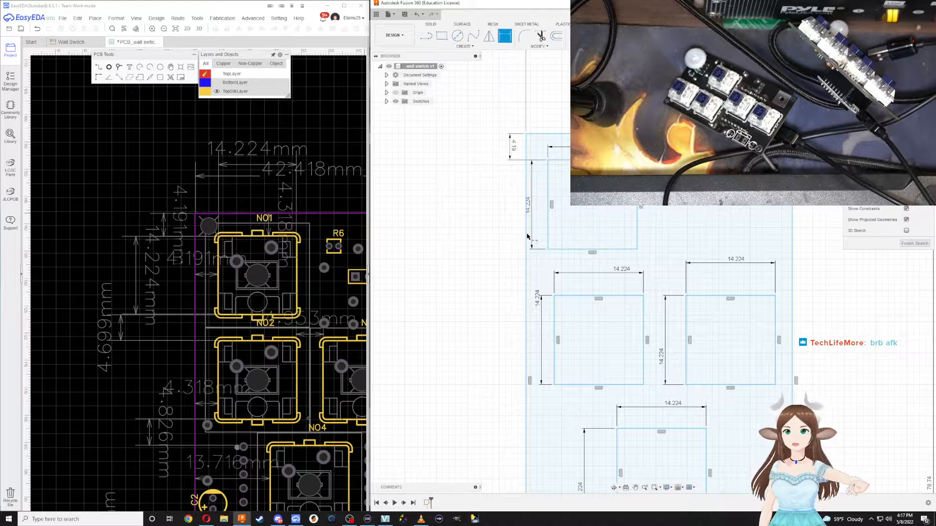
pyautogui.click(283, 240)
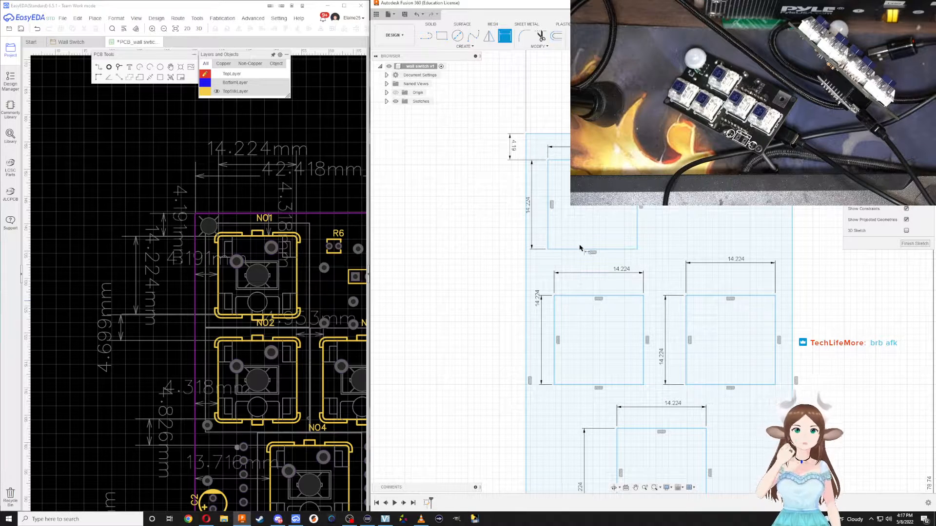
pyautogui.click(583, 250)
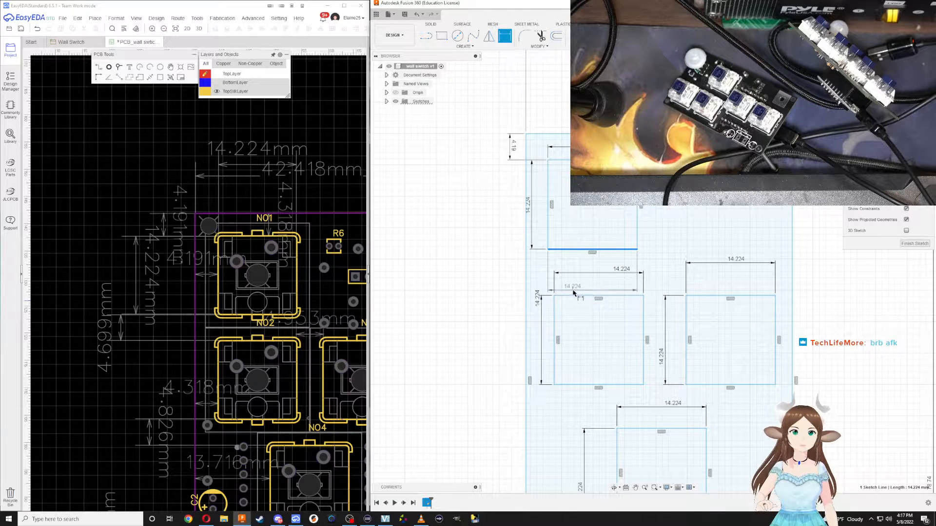
pyautogui.click(573, 295)
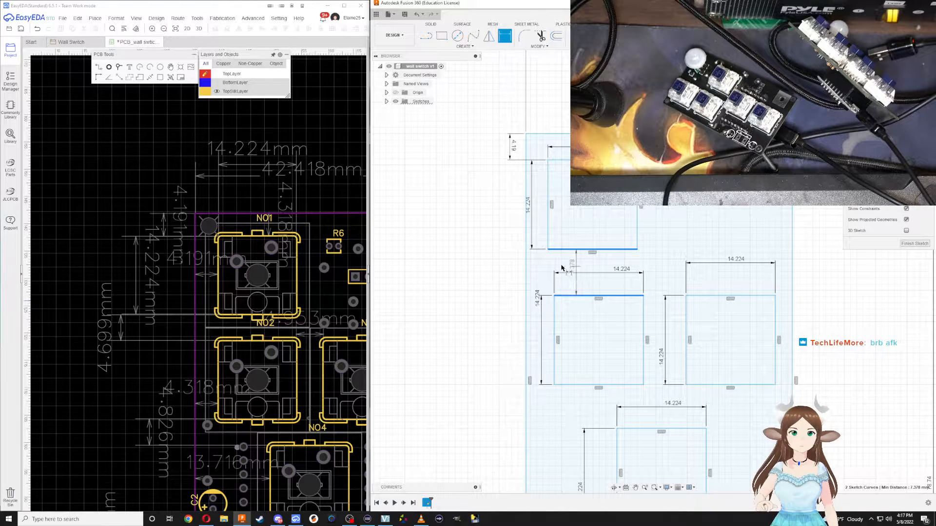
pyautogui.click(536, 266)
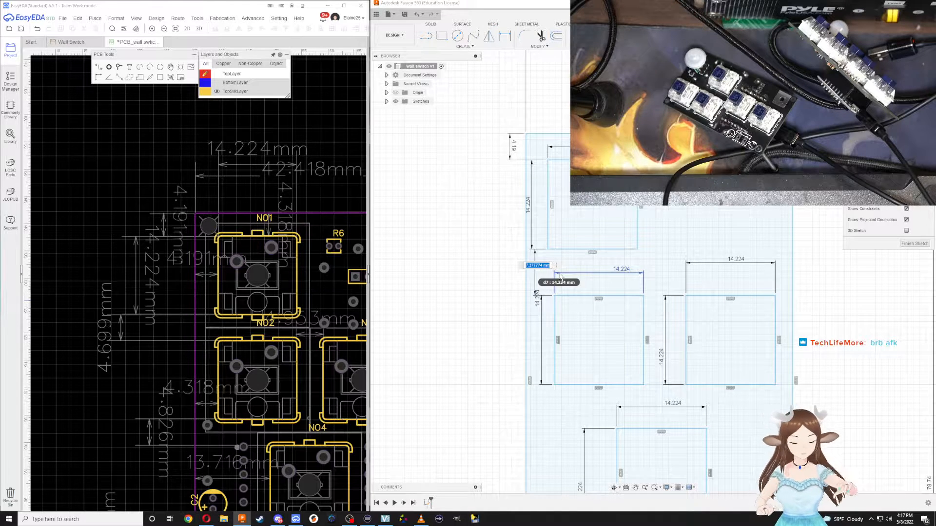
pyautogui.write('4')
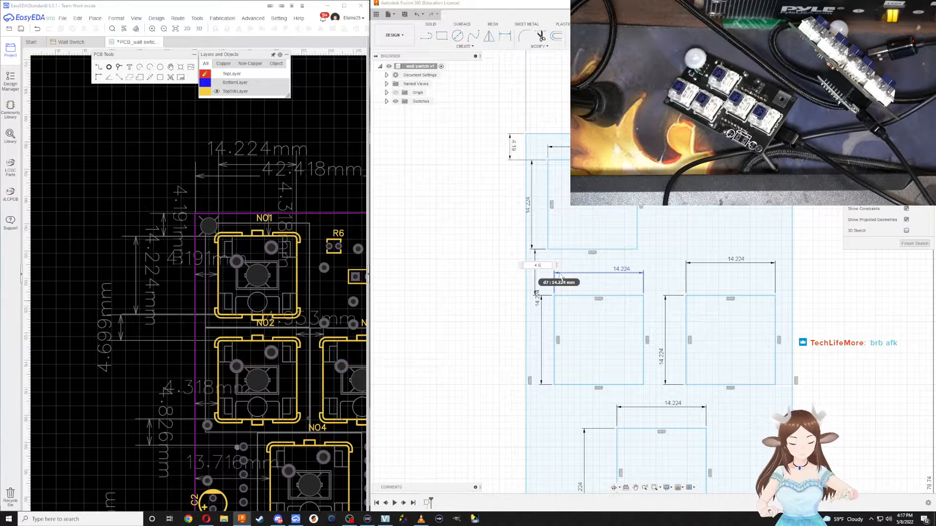
pyautogui.write('.5')
pyautogui.press('BackSpace')
pyautogui.write('699')
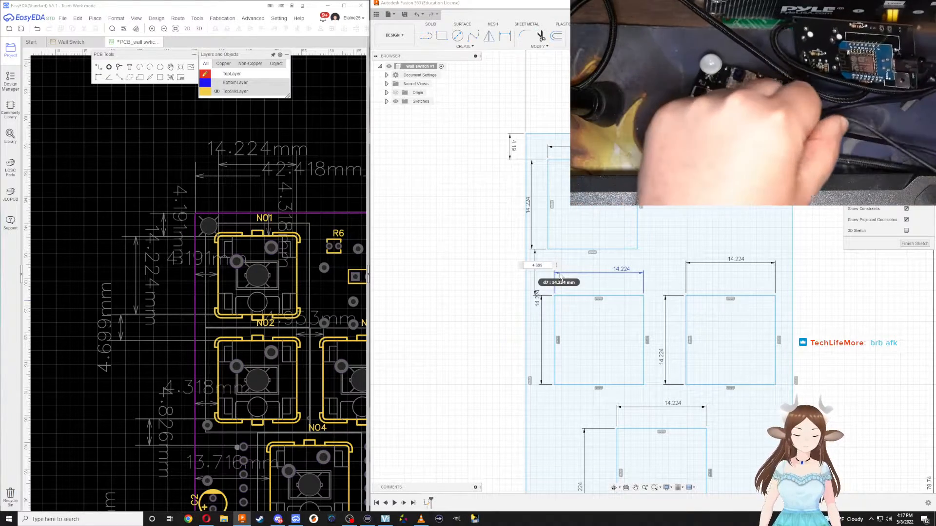
pyautogui.press('Return')
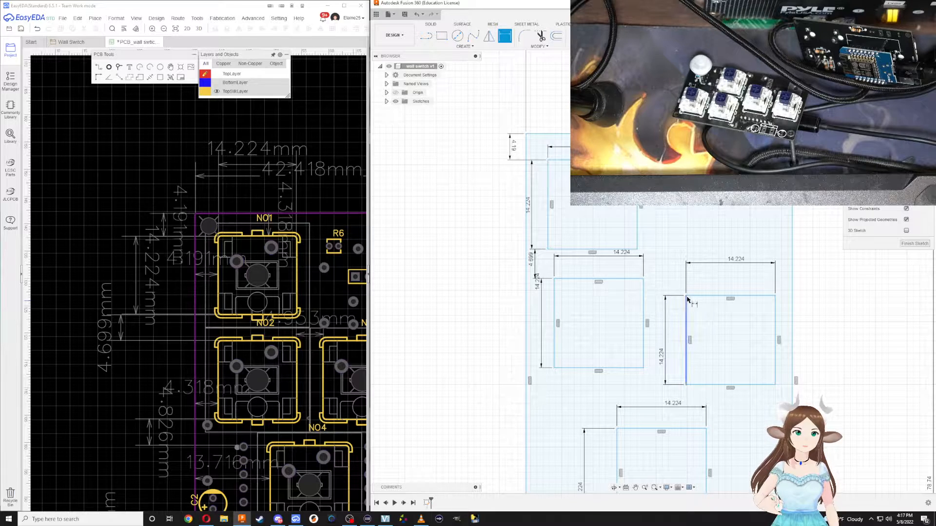
# Dimension the vertical gap from the top rectangle's lower edge to the row's right rectangle, and set it to 4.699 mm
pyautogui.click(712, 296)
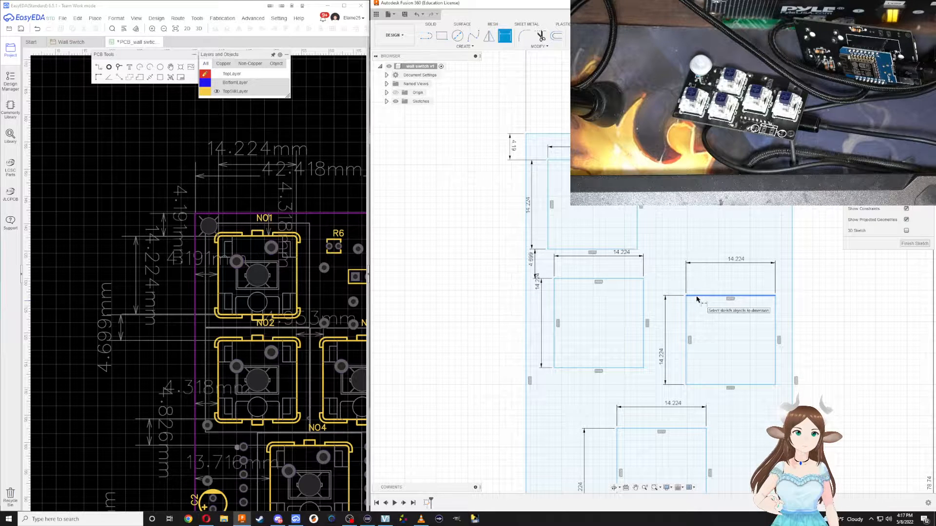
pyautogui.click(634, 250)
pyautogui.click(700, 258)
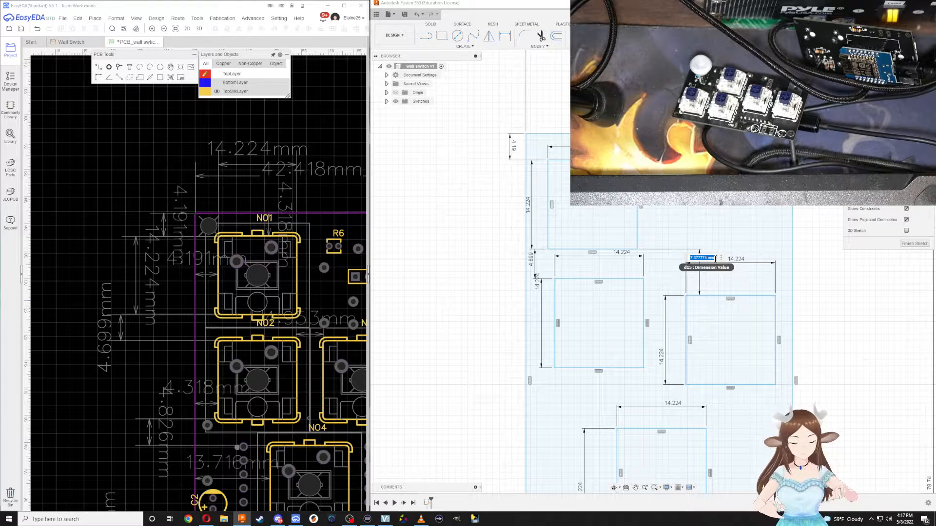
pyautogui.write('4.699')
pyautogui.press('Return')
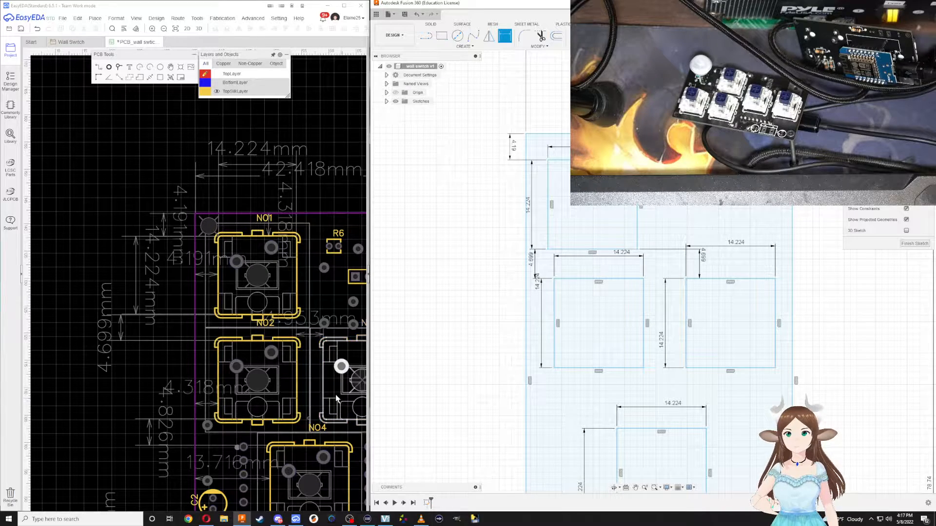
# Check the NO2–NO3 spacing in the EasyEDA PCB and set the horizontal gap between the row's two rectangles to 4.953 mm
pyautogui.moveTo(112, 341); pyautogui.dragTo(66, 306, button='right')
pyautogui.scroll(9, 238, 249)
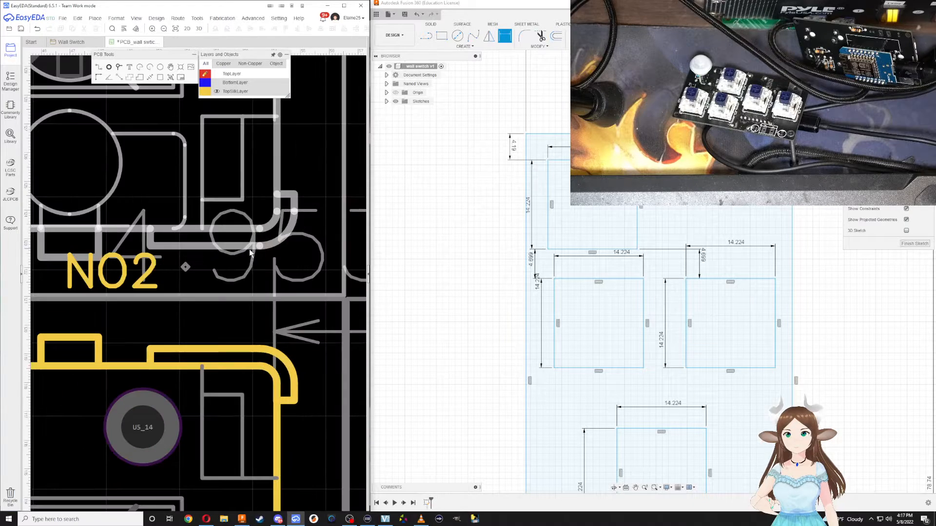
pyautogui.scroll(-2, 252, 256)
pyautogui.scroll(-2, 252, 259)
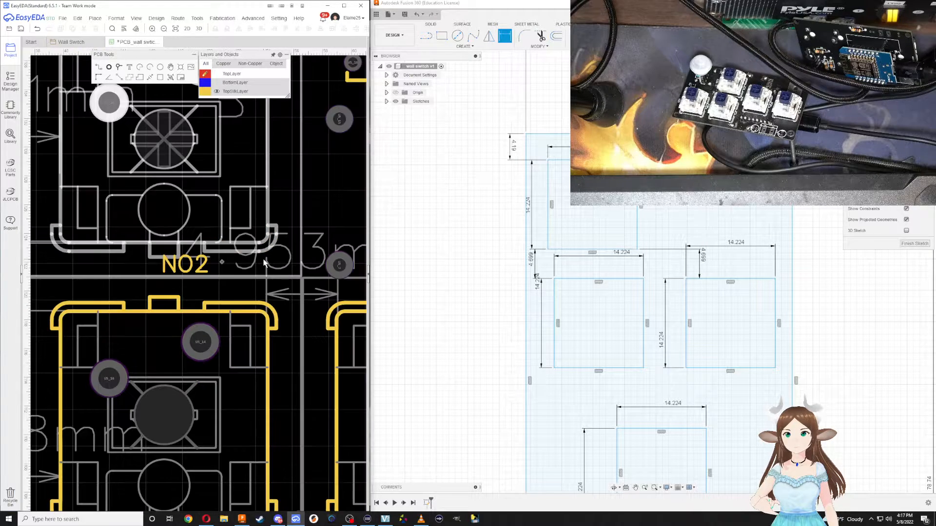
pyautogui.click(643, 316)
pyautogui.click(686, 317)
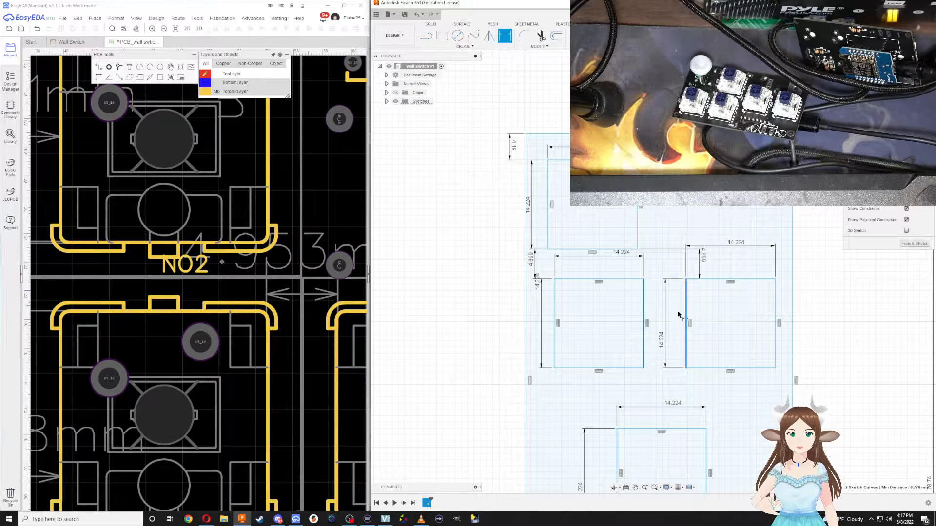
pyautogui.press('d')
pyautogui.click(663, 269)
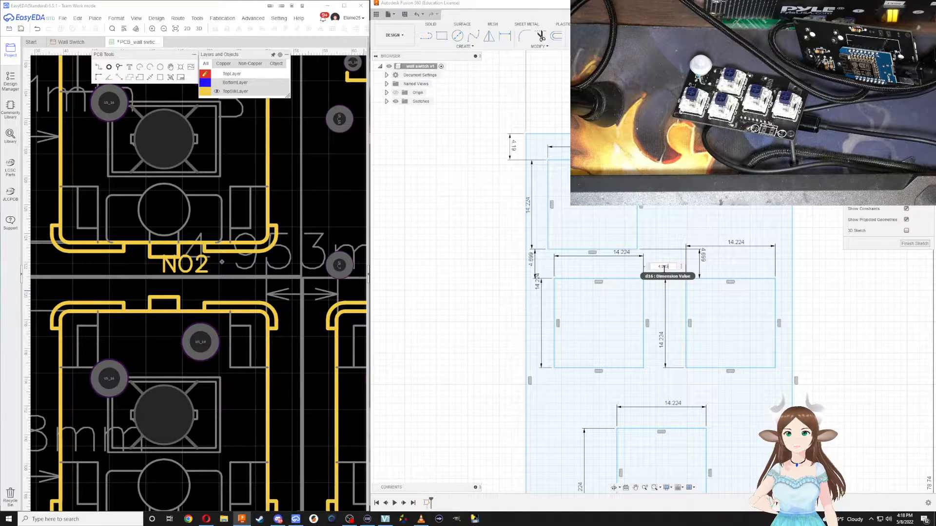
pyautogui.press('Return')
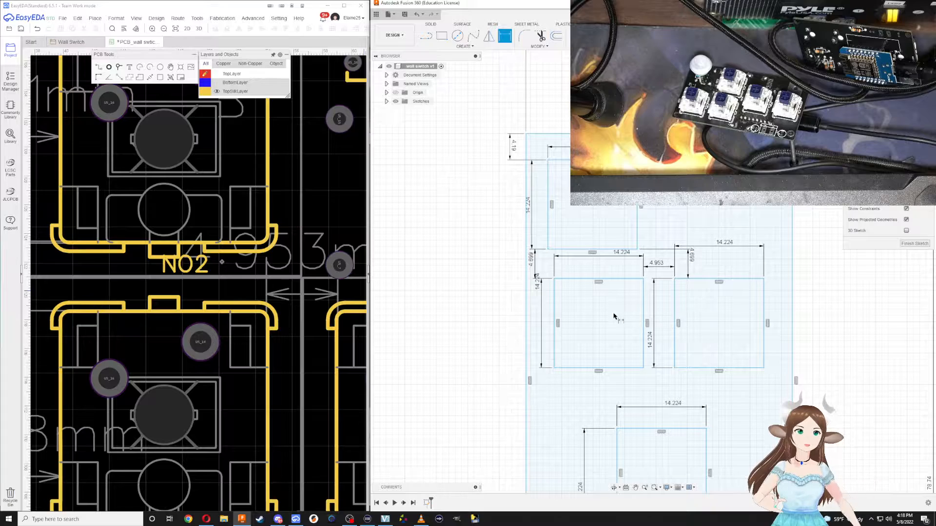
# Dimension the distance from the outline's left edge to the row's left rectangle and set it to 4.318 mm, matching the PCB
pyautogui.scroll(-3, 593, 317)
pyautogui.scroll(3, 660, 277)
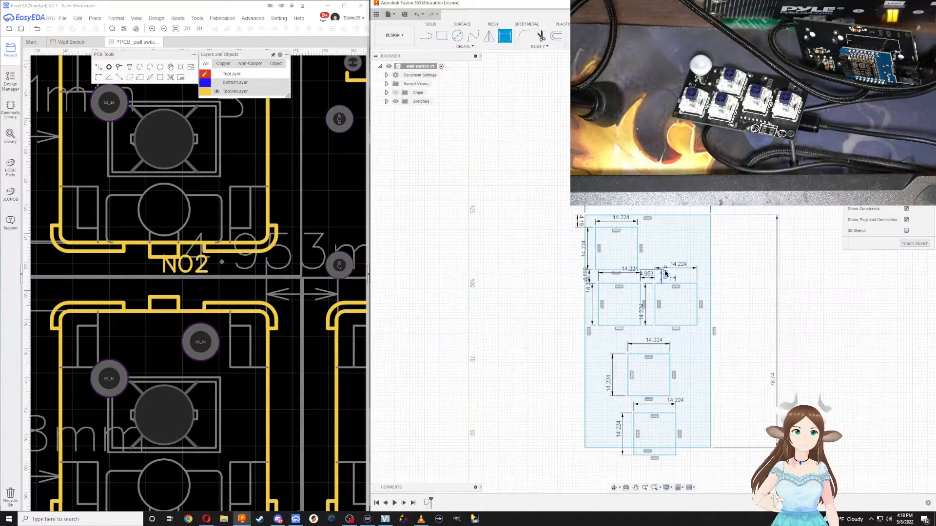
pyautogui.scroll(-1, 548, 298)
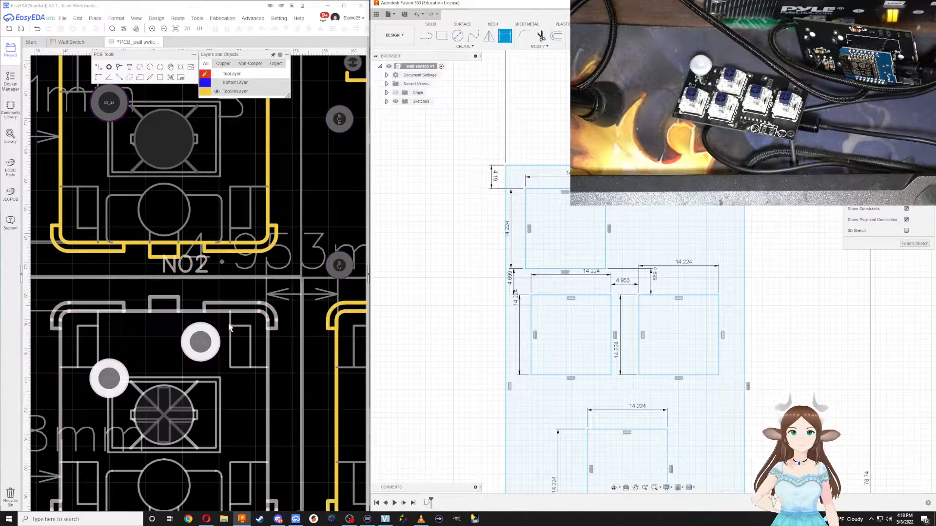
pyautogui.scroll(-3, 239, 322)
pyautogui.scroll(2, 169, 358)
pyautogui.scroll(-2, 162, 373)
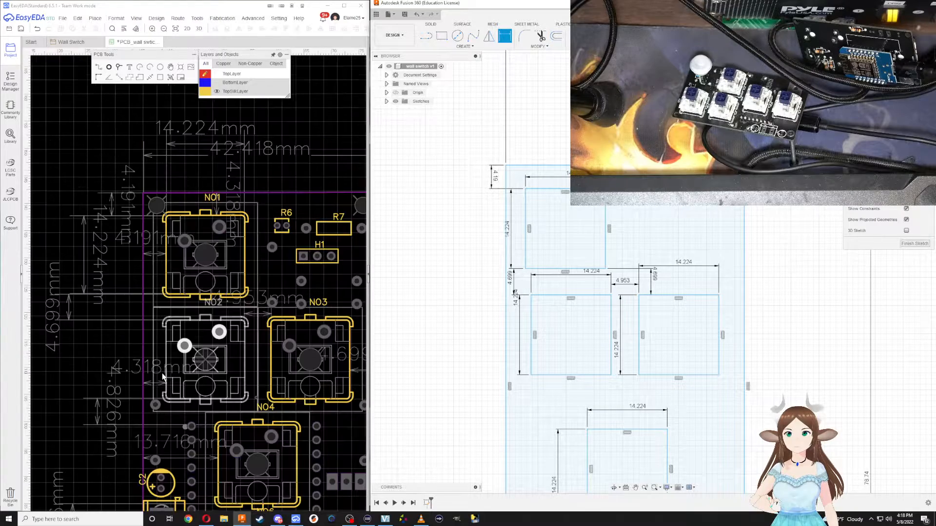
pyautogui.moveTo(126, 355); pyautogui.dragTo(82, 283, button='right')
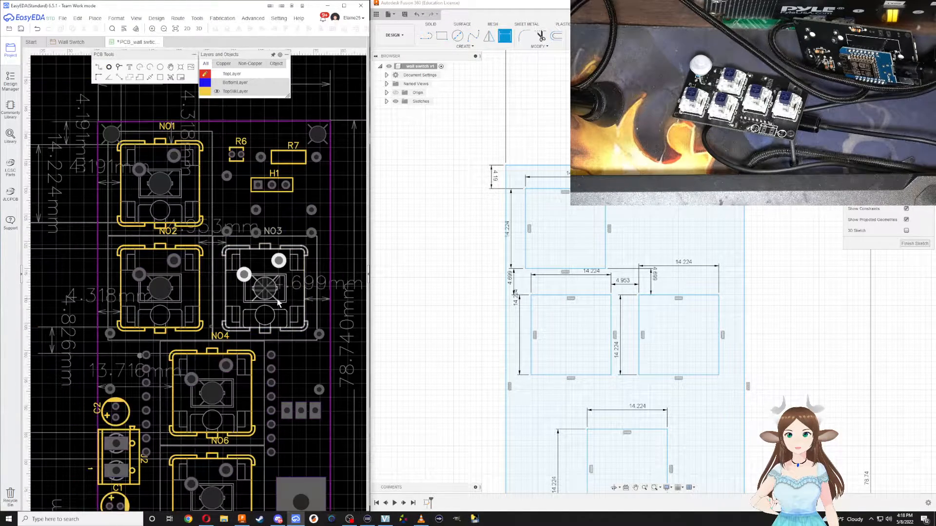
pyautogui.click(530, 330)
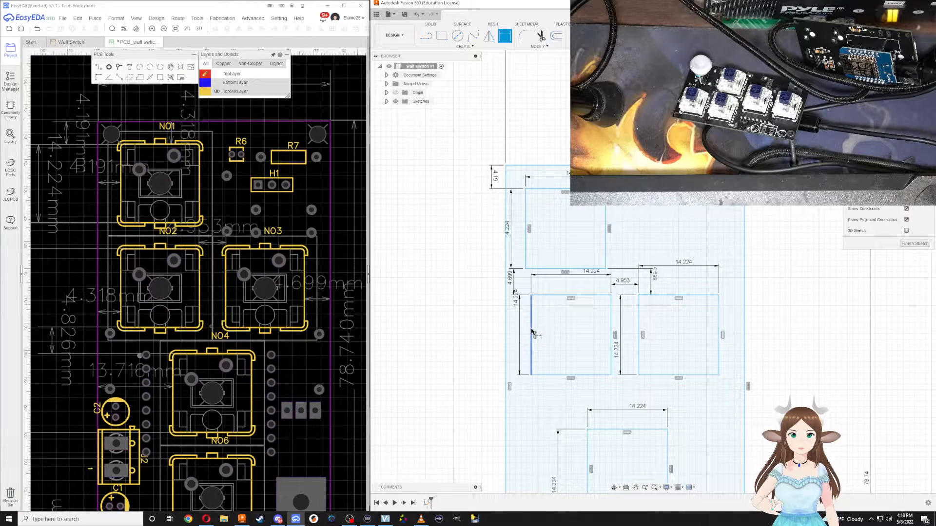
pyautogui.click(505, 333)
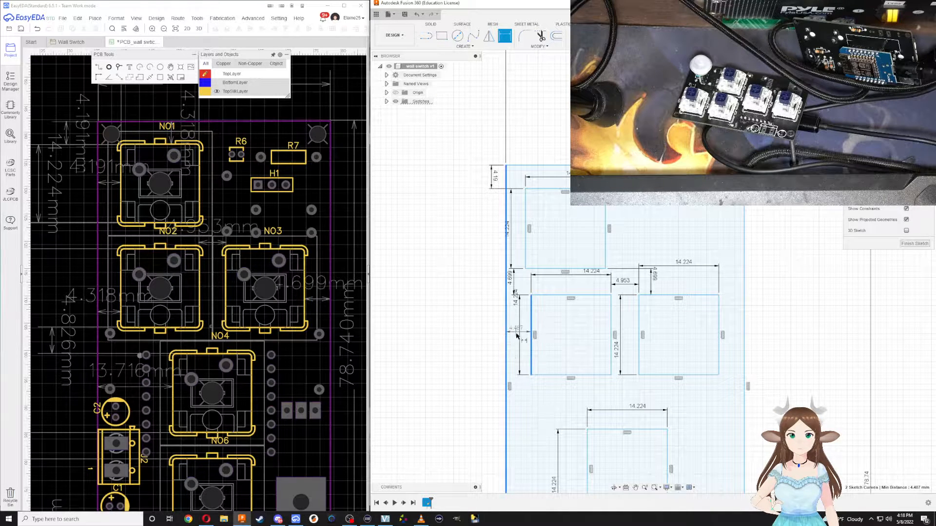
pyautogui.click(519, 357)
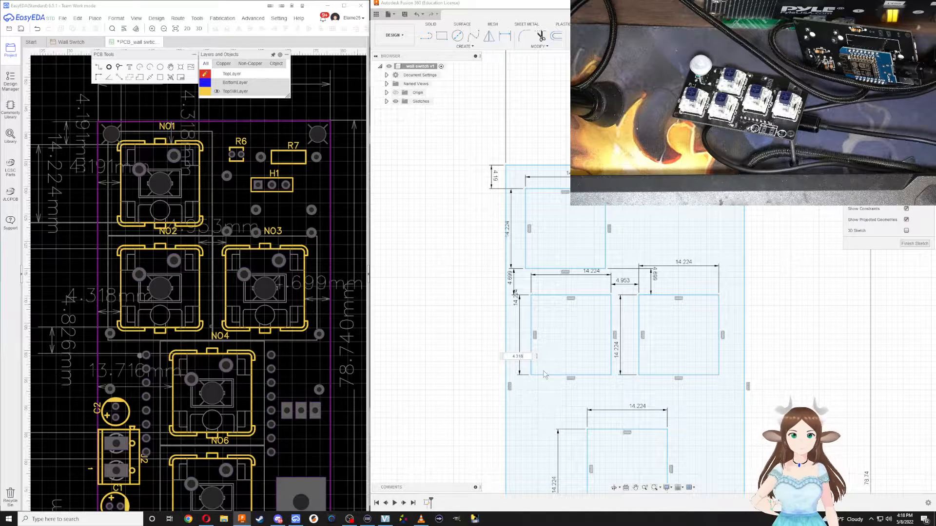
pyautogui.write('4.318')
pyautogui.press('Return')
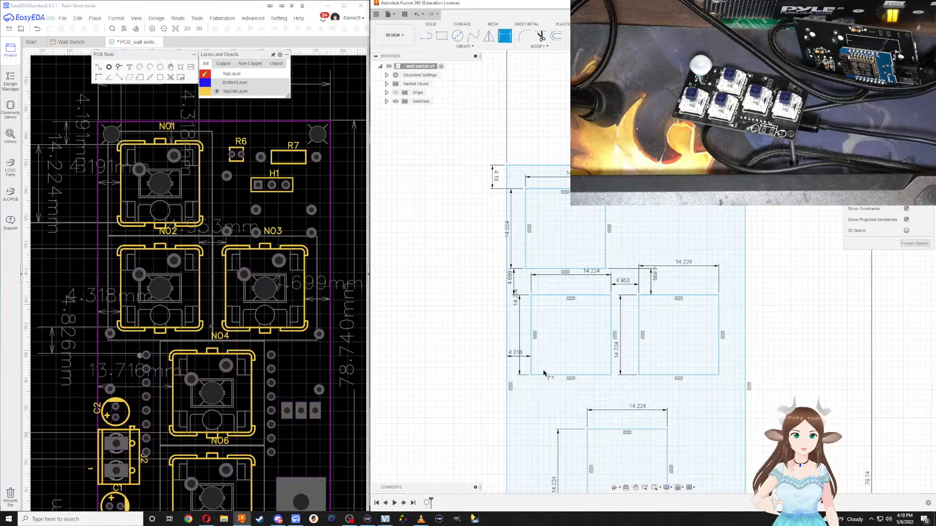
# Add a driven dimension between the row's right rectangle and the outline's right edge
pyautogui.click(719, 349)
pyautogui.click(746, 355)
pyautogui.click(729, 354)
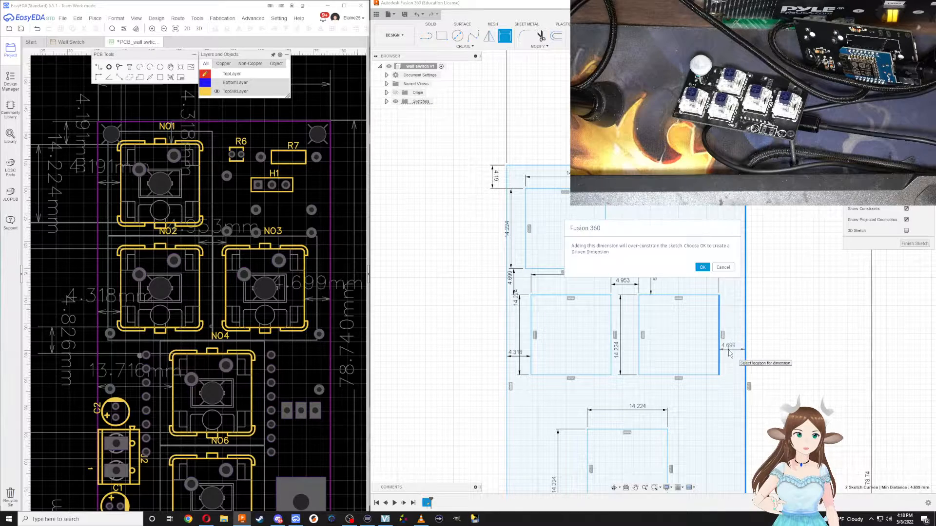
pyautogui.press('Return')
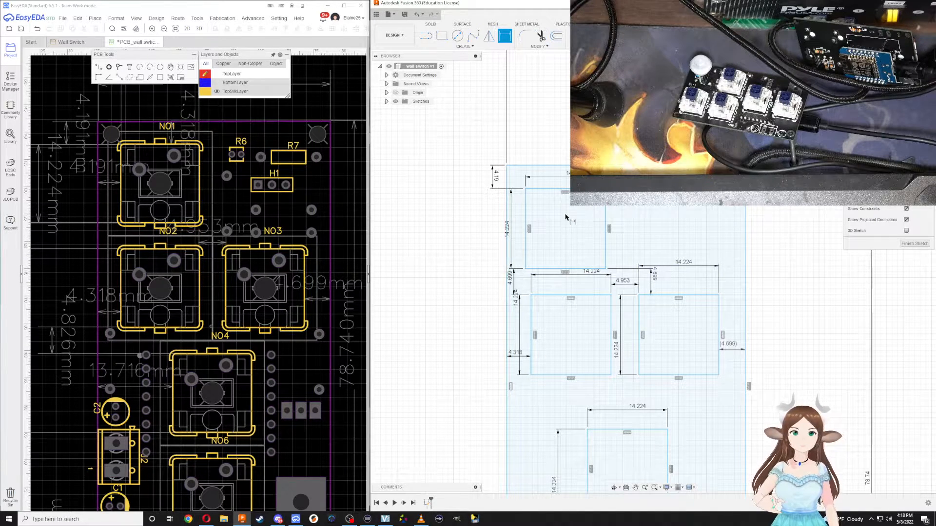
# Dimension the vertical gap between the row's left rectangle and the rectangle below the row, and set it to 4.826 mm
pyautogui.moveTo(144, 105); pyautogui.dragTo(189, 164, button='right')
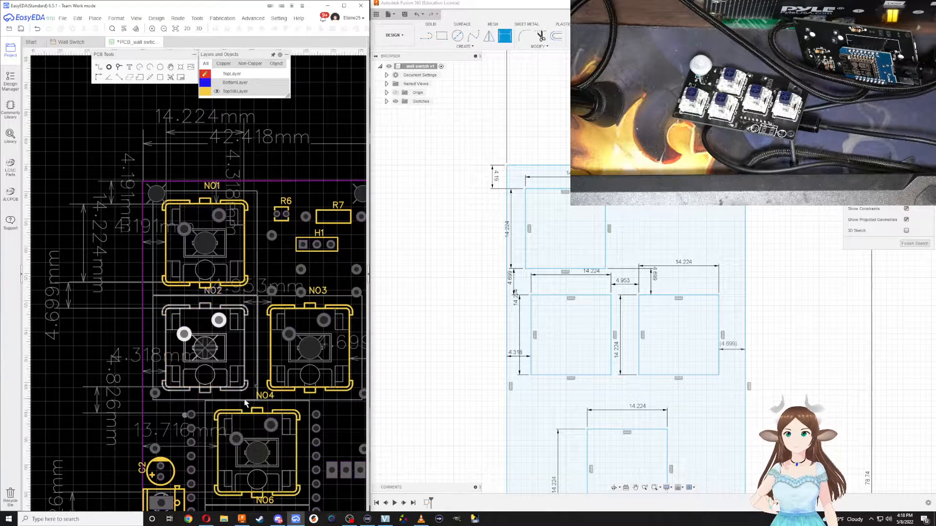
pyautogui.click(592, 375)
pyautogui.click(606, 430)
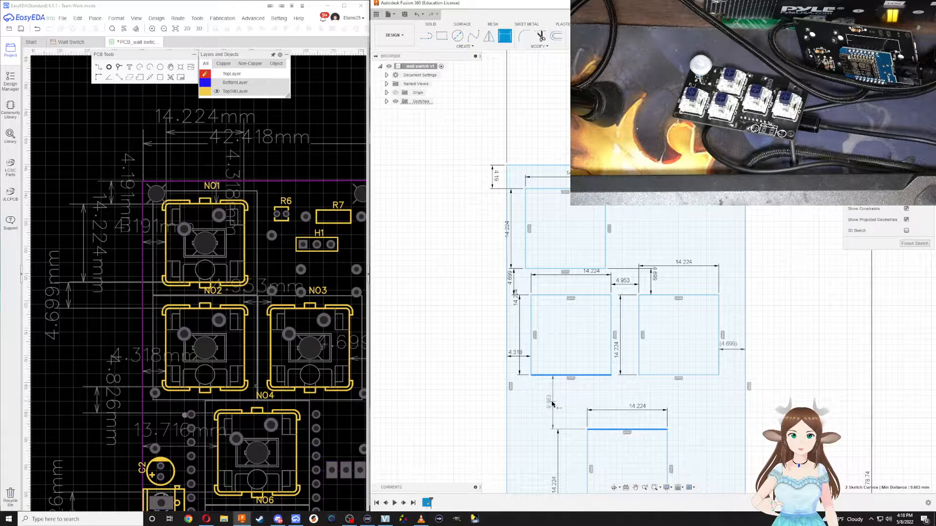
pyautogui.click(536, 403)
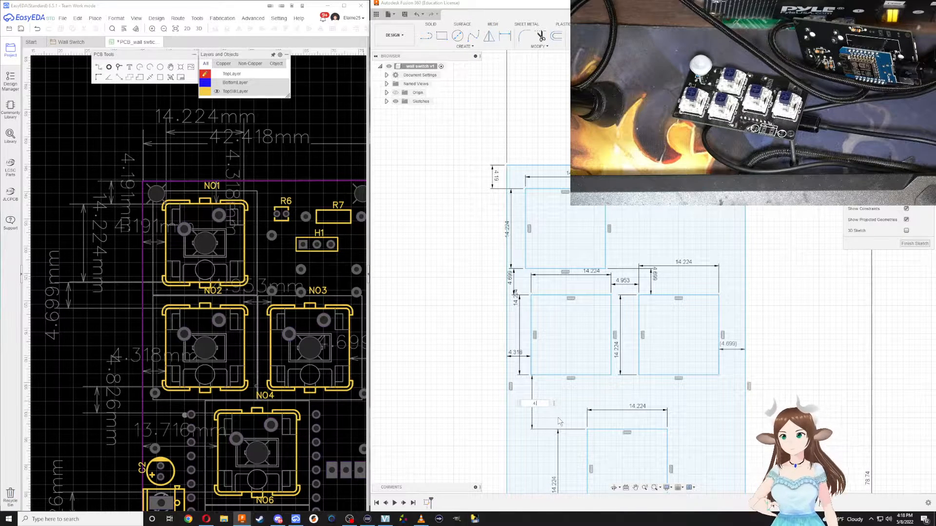
pyautogui.write('4.826')
pyautogui.press('Return')
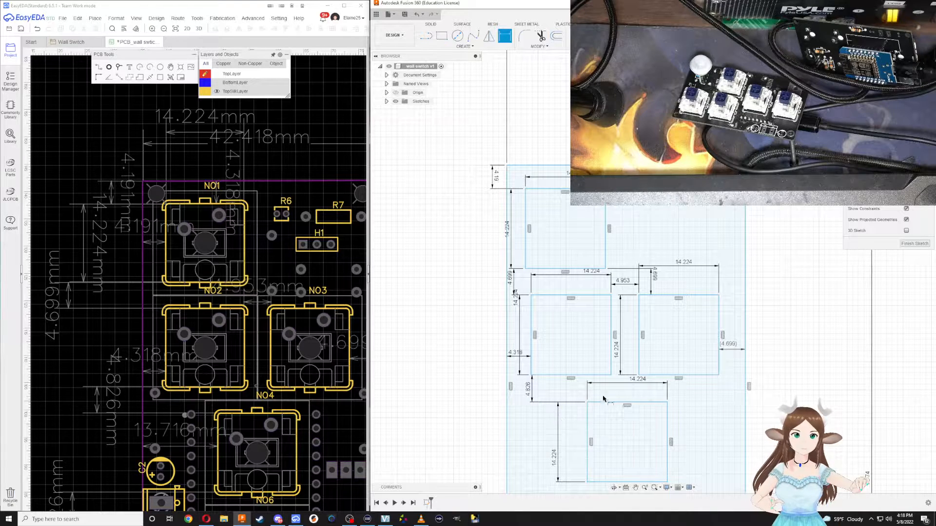
# Dimension the vertical gap between the two lowest rectangles and set it to 4.826 mm, following the NO4–NO6 spacing on the PCB
pyautogui.moveTo(617, 423); pyautogui.dragTo(621, 313, button='middle')
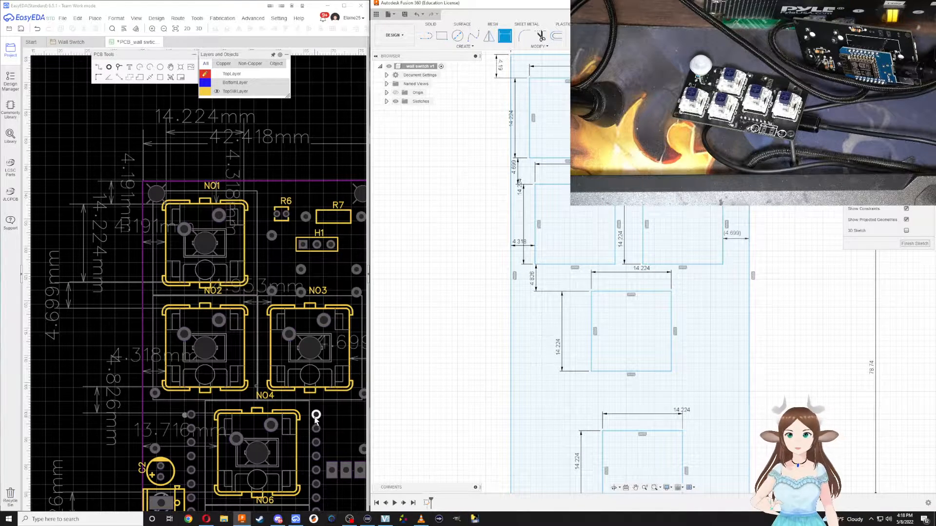
pyautogui.scroll(-3, 95, 348)
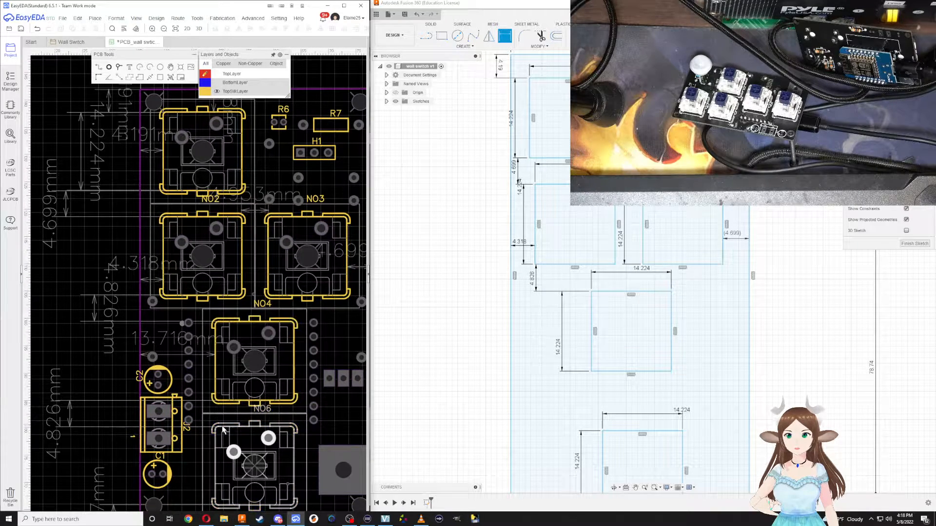
pyautogui.click(627, 371)
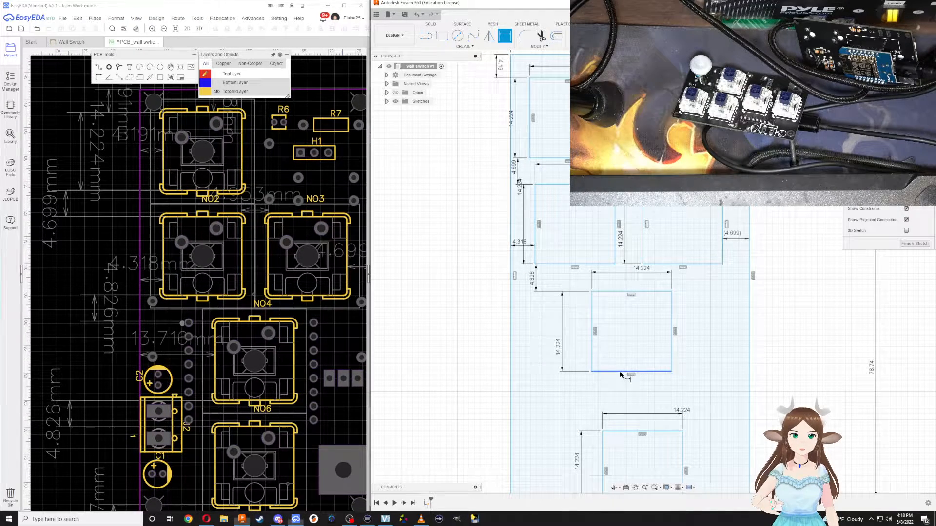
pyautogui.keyDown('shift'); pyautogui.click(604, 430); pyautogui.keyUp('shift')
pyautogui.press('d')
pyautogui.click(572, 406)
pyautogui.write('4')
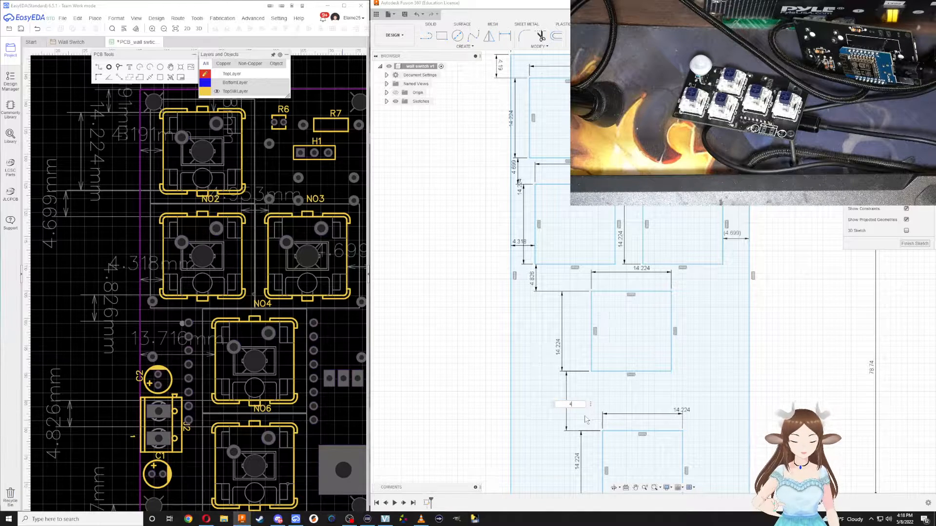
pyautogui.write('.826')
pyautogui.press('Return')
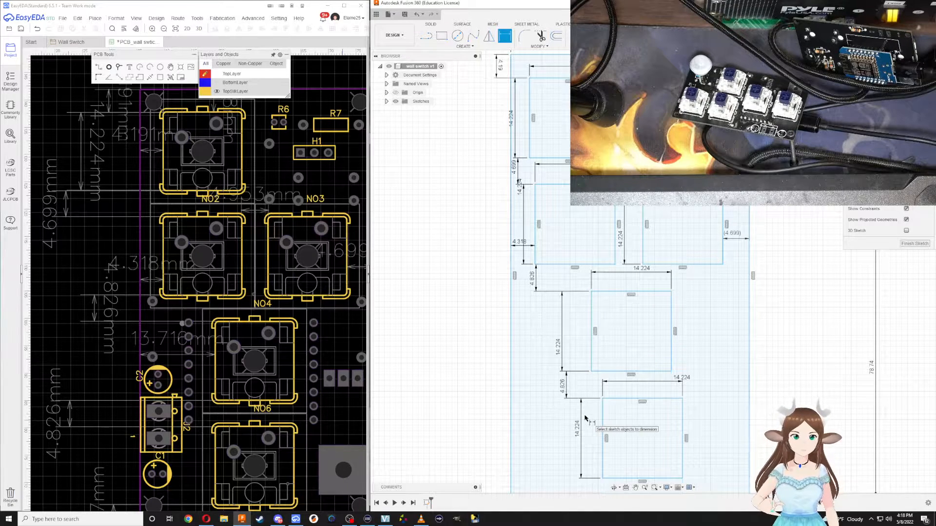
# Add a driven dimension between the lowest rectangle's bottom edge and the outline's bottom edge
pyautogui.click(650, 381)
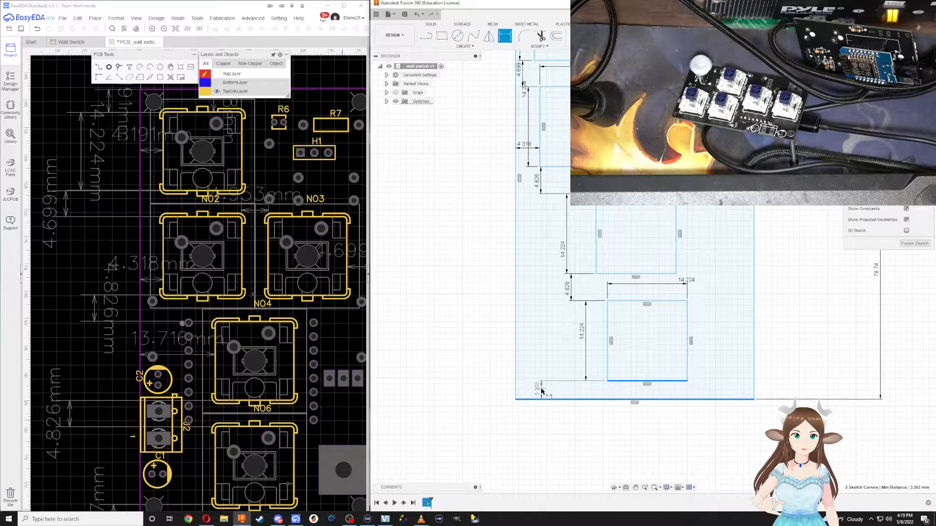
pyautogui.click(558, 388)
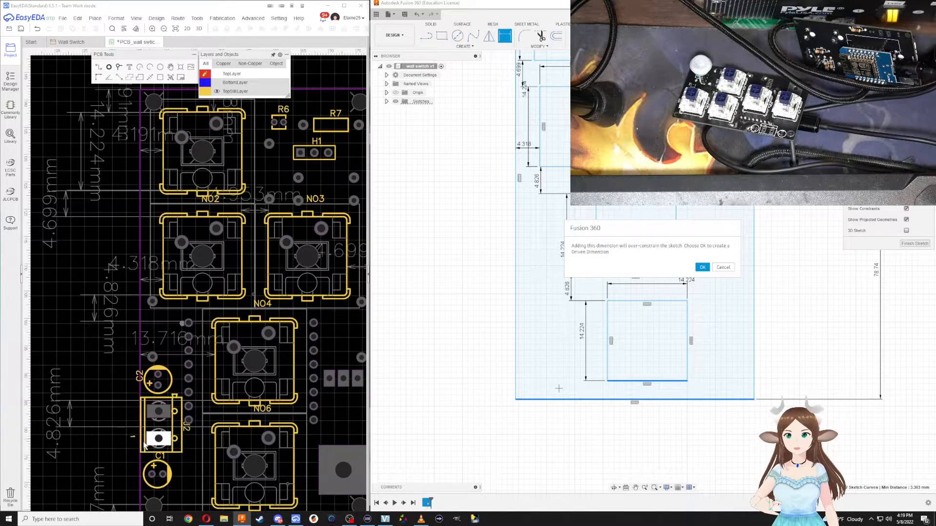
pyautogui.click(702, 267)
# Dimension the distance from the outline's left edge to the upper of the two lowest rectangles and set it to 13.716 mm, matching the PCB
pyautogui.scroll(-4, 211, 418)
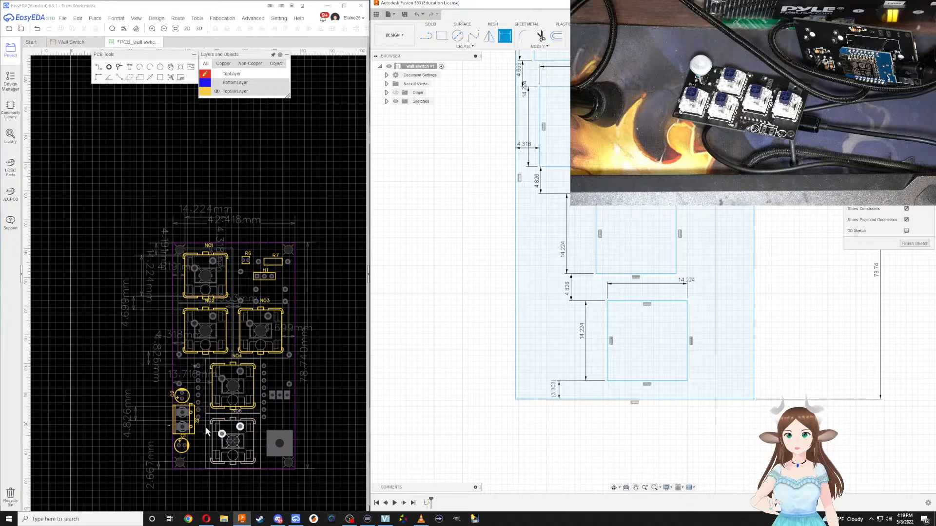
pyautogui.scroll(2, 211, 438)
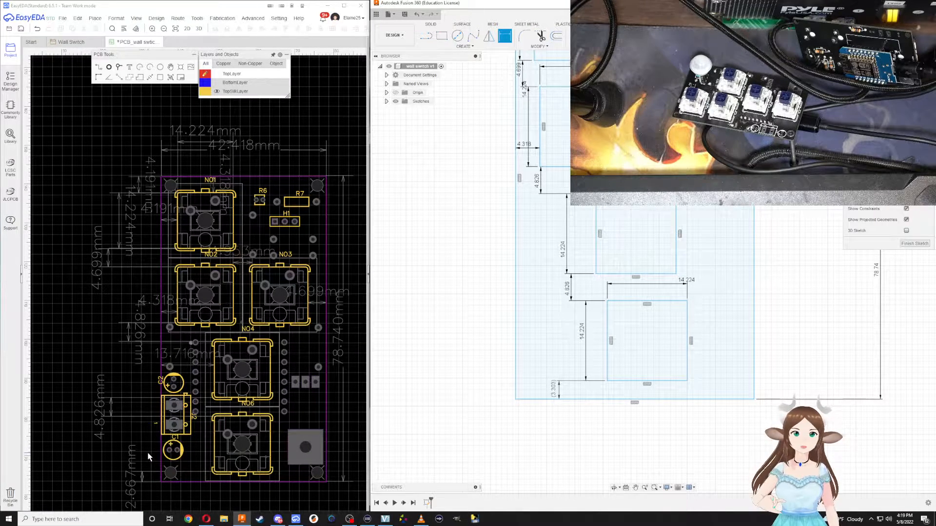
pyautogui.moveTo(500, 213)
pyautogui.mouseDown(button='middle')
pyautogui.moveTo(472, 282)
pyautogui.moveTo(512, 214)
pyautogui.mouseUp(button='middle')
pyautogui.press('d')
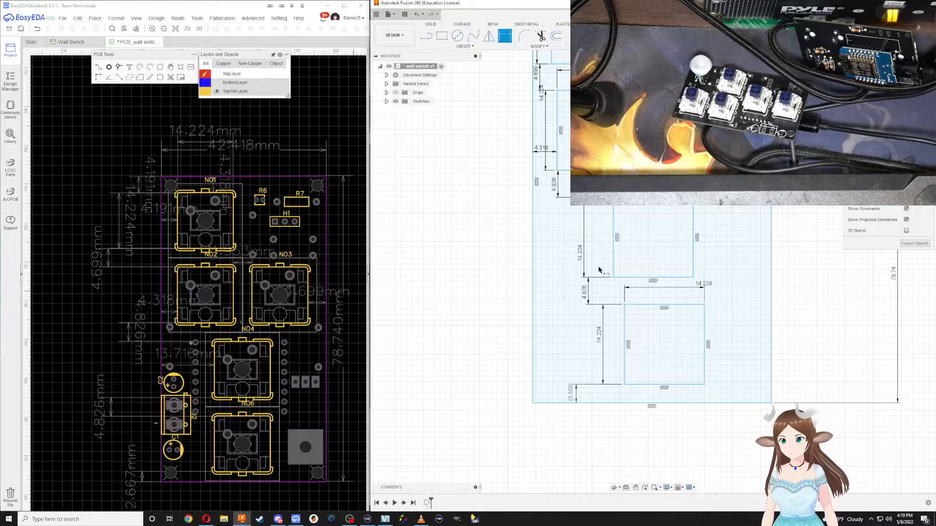
pyautogui.click(533, 248)
pyautogui.click(613, 244)
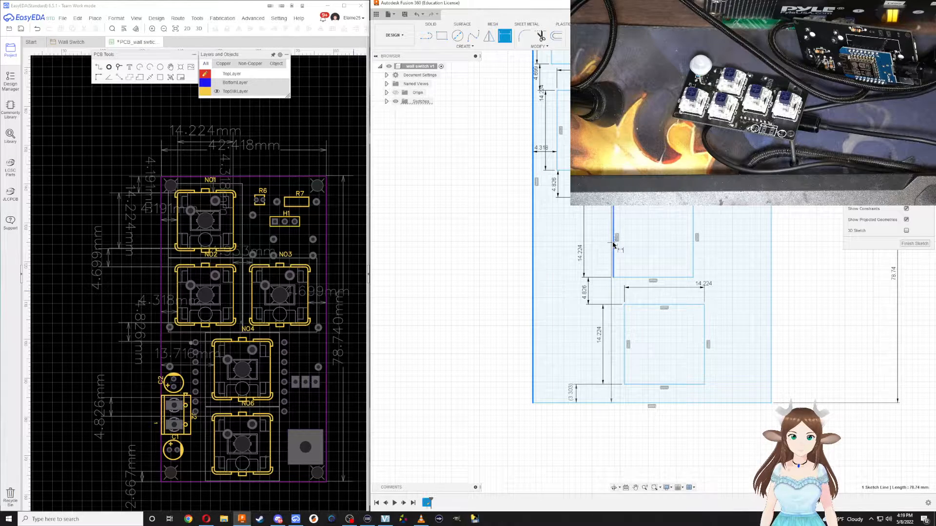
pyautogui.click(555, 247)
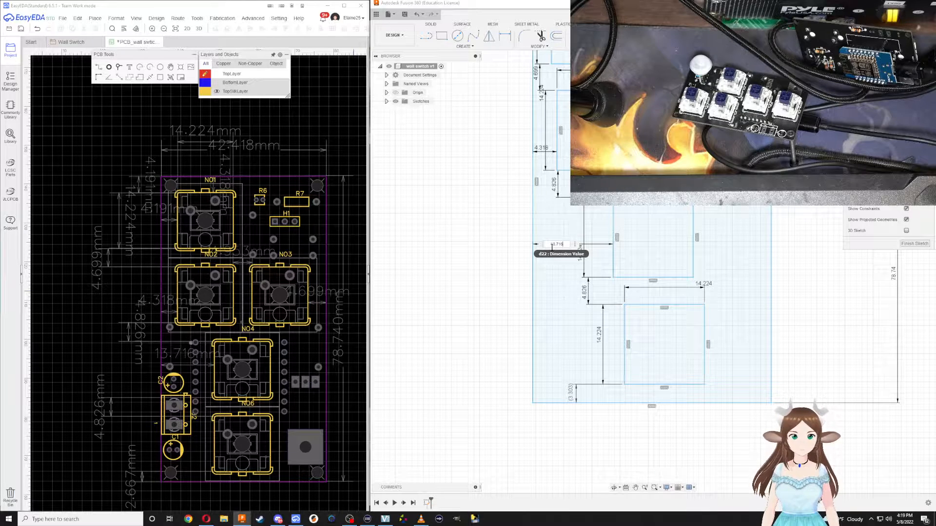
pyautogui.write('13.716')
pyautogui.press('Return')
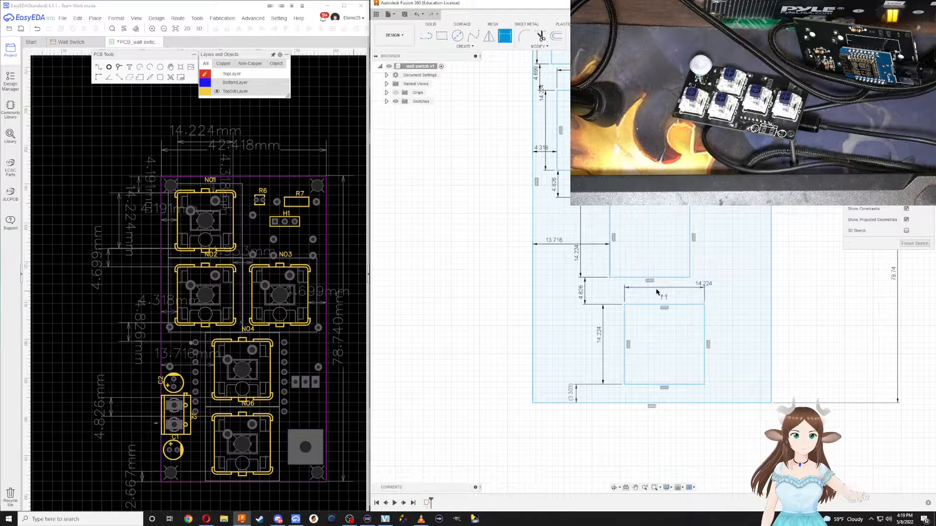
# Dimension the distance from the outline's left edge to the lowest rectangle and set it to 13.716 mm
pyautogui.moveTo(646, 160); pyautogui.dragTo(646, 281, button='middle')
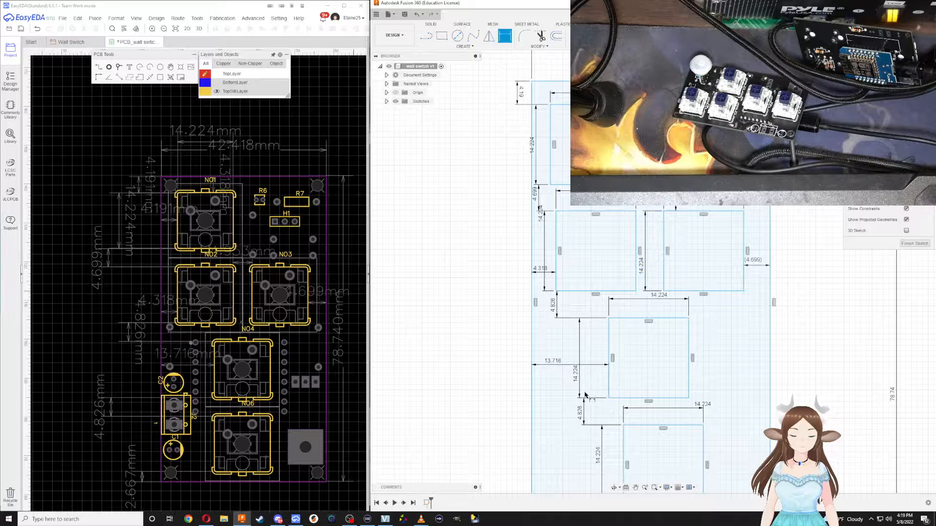
pyautogui.moveTo(586, 395); pyautogui.dragTo(605, 310, button='middle')
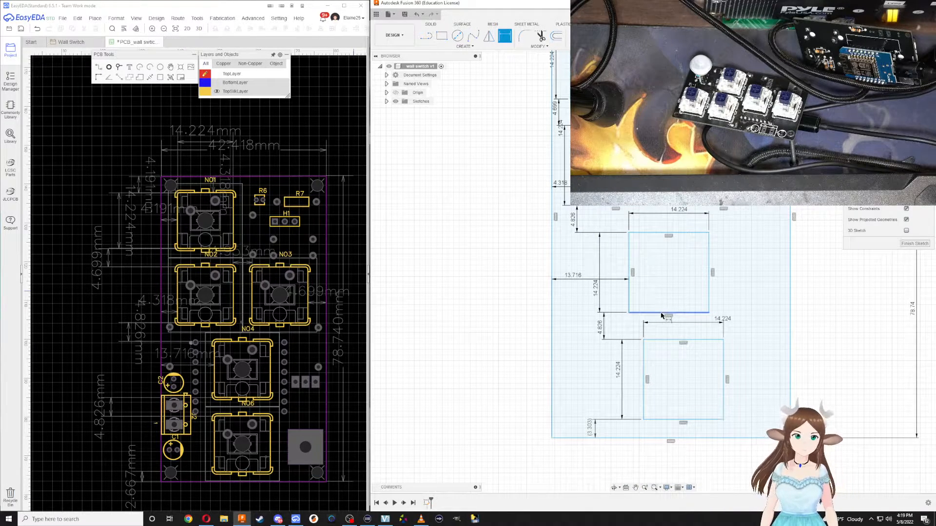
pyautogui.click(643, 377)
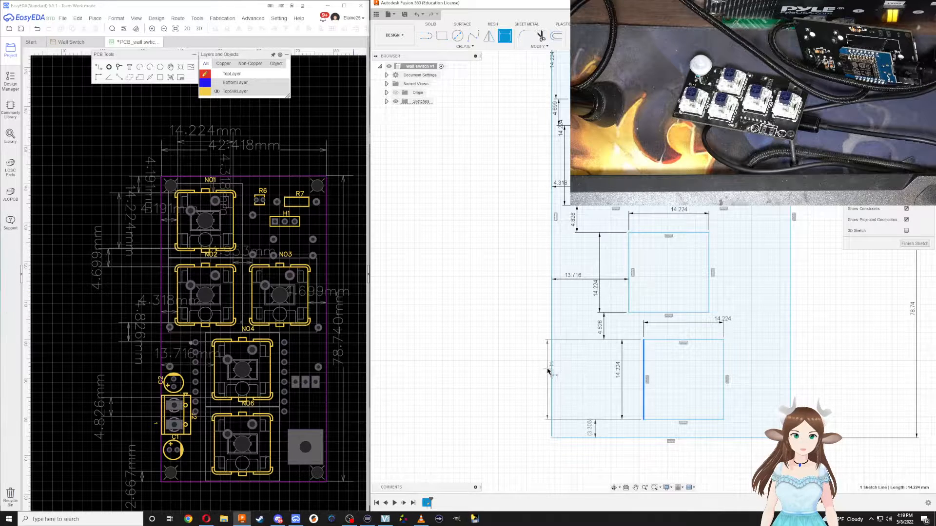
pyautogui.click(552, 371)
pyautogui.click(577, 370)
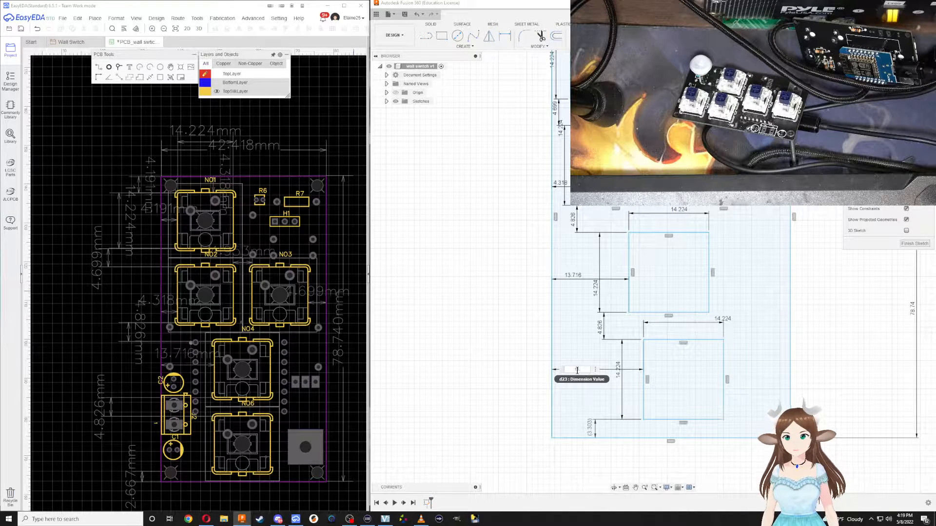
pyautogui.write('13.716')
pyautogui.press('Return')
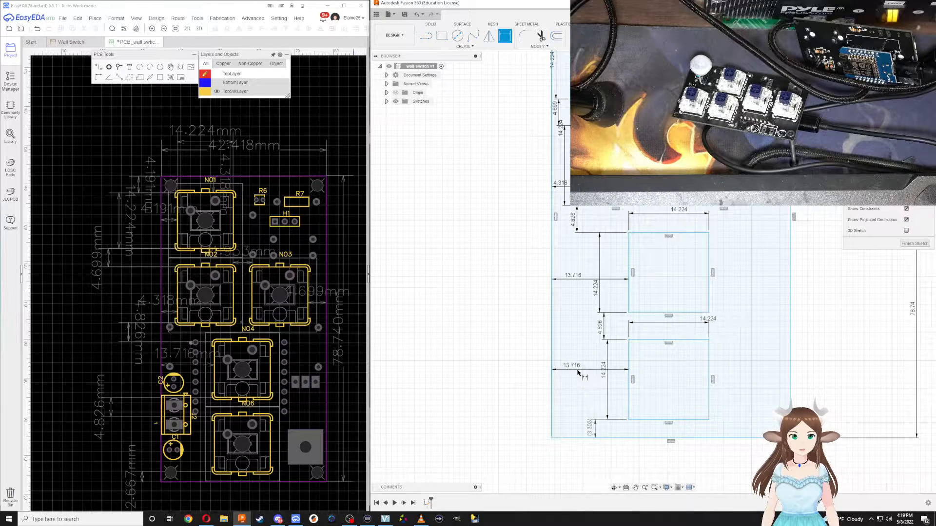
# In EasyEDA, add a horizontal dimension between the NO1 switch and the left edge of header H1 on the PCB
pyautogui.moveTo(831, 257)
pyautogui.mouseDown(button='middle')
pyautogui.moveTo(764, 361)
pyautogui.moveTo(775, 364)
pyautogui.mouseUp(button='middle')
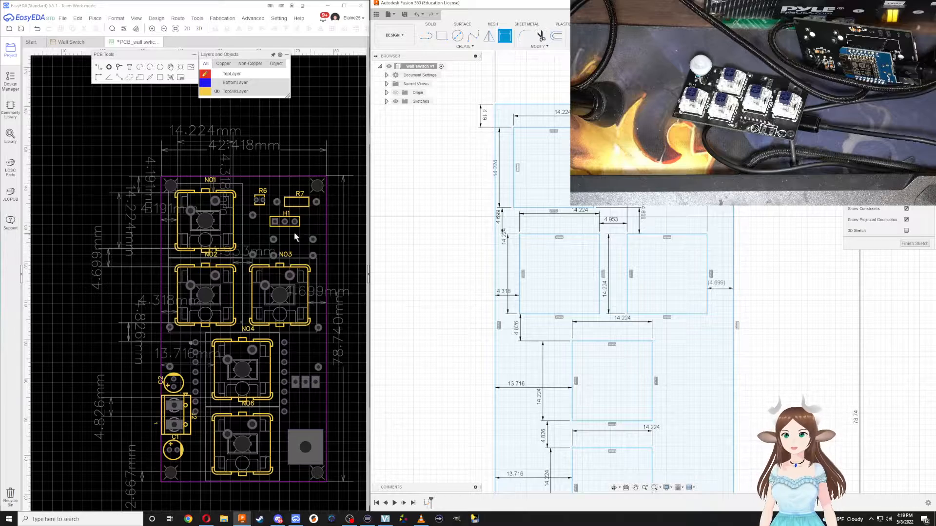
pyautogui.scroll(3, 280, 237)
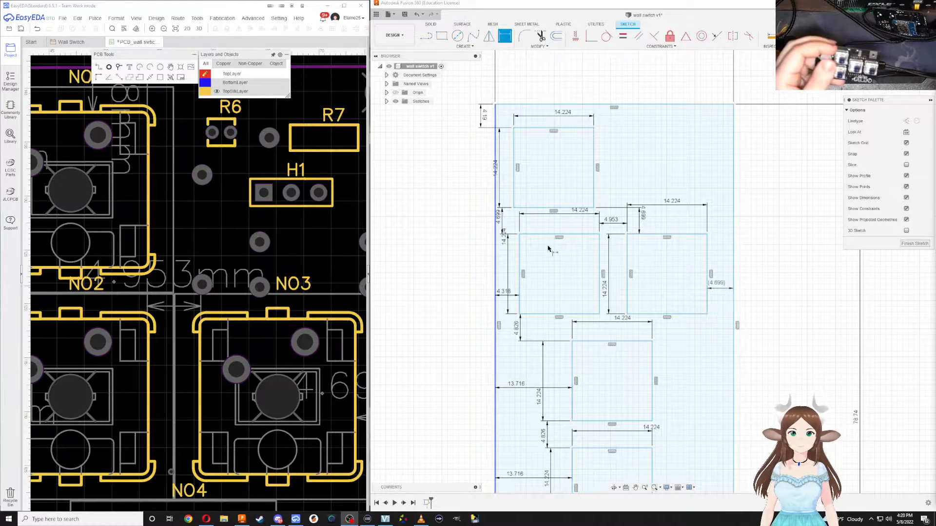
pyautogui.moveTo(771, 170); pyautogui.dragTo(719, 197, button='middle')
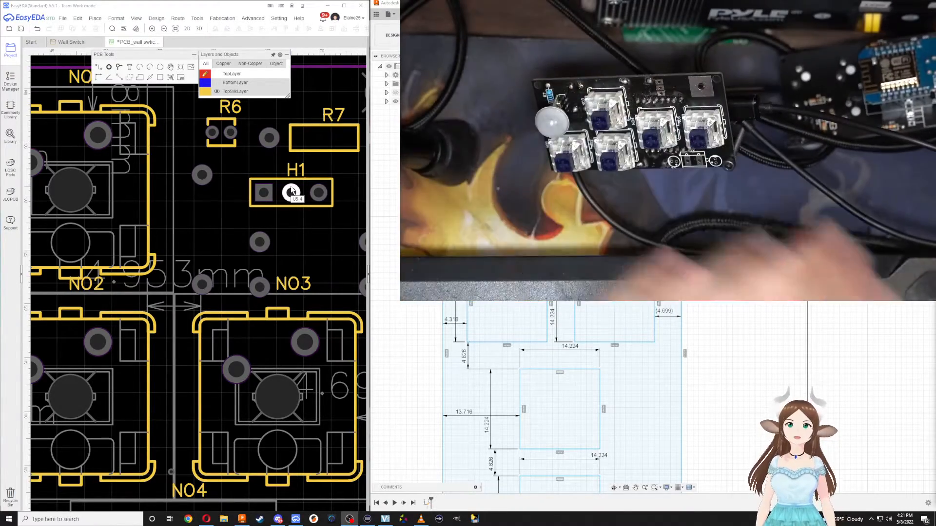
pyautogui.moveTo(321, 221); pyautogui.dragTo(255, 272, button='right')
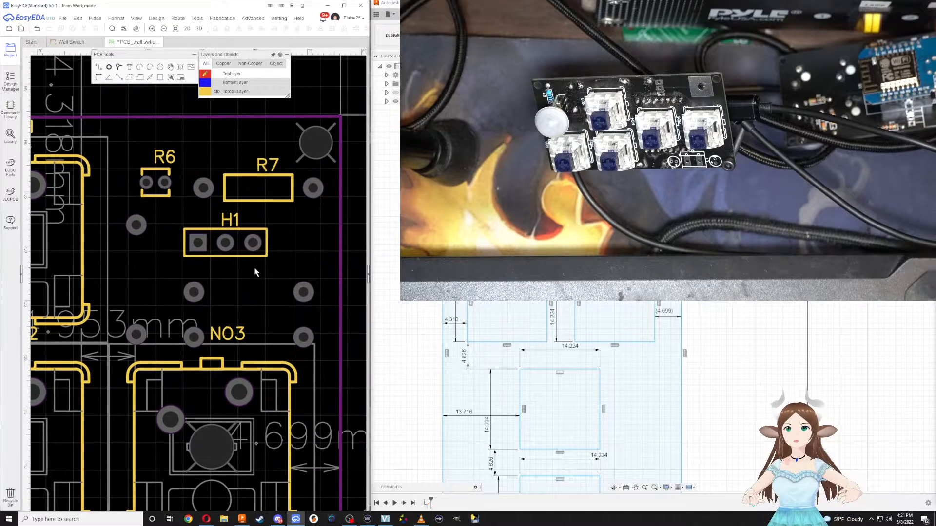
pyautogui.scroll(-1, 259, 258)
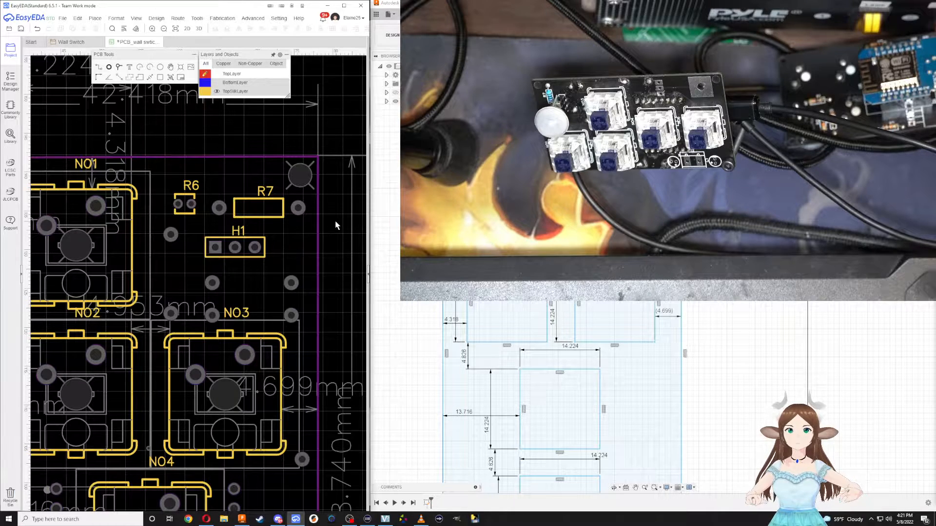
pyautogui.scroll(-2, 288, 267)
pyautogui.scroll(2, 288, 267)
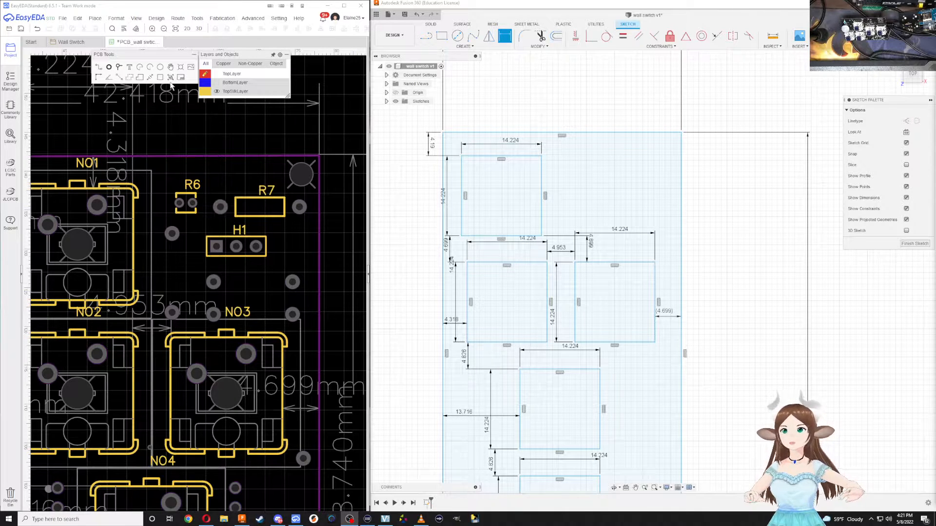
pyautogui.click(151, 81)
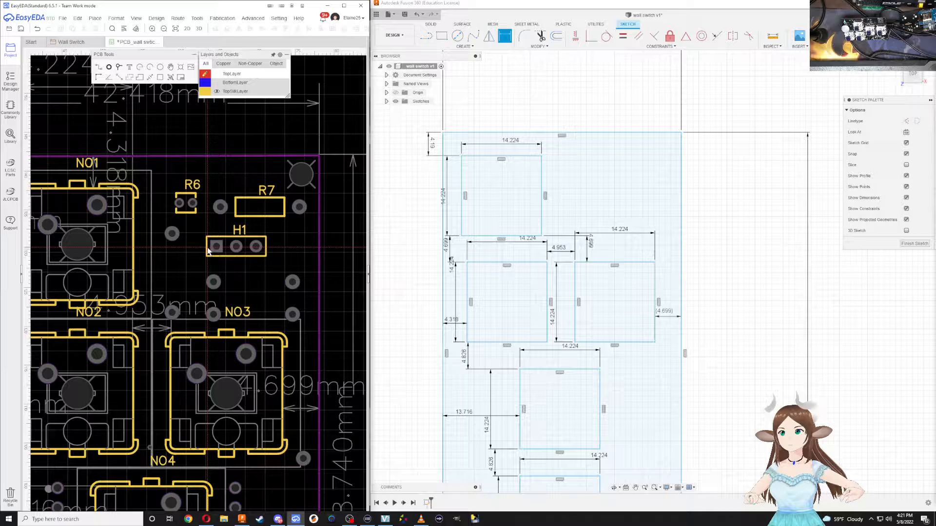
pyautogui.click(207, 248)
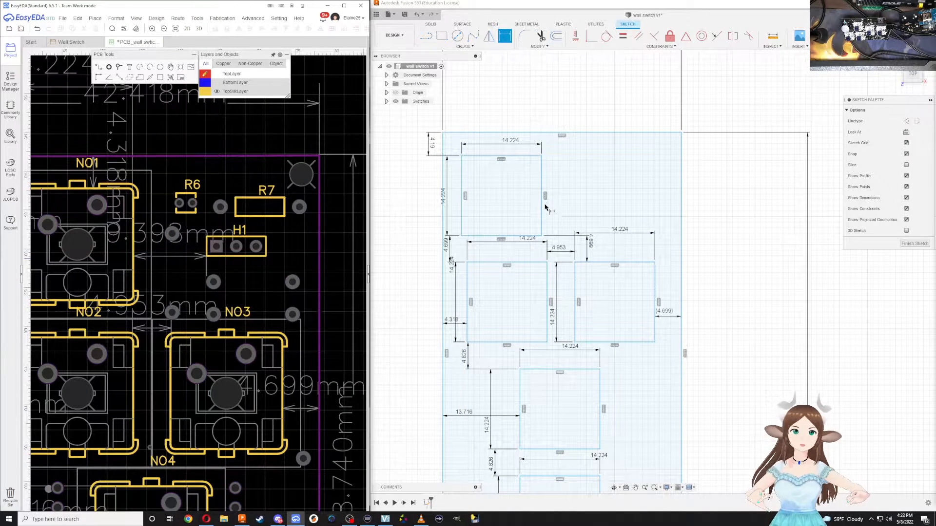
# In Fusion 360, sketch a rectangle for header H1 beside the topmost switch cutout and set the horizontal gap between them to 9.398 mm
pyautogui.click(442, 36)
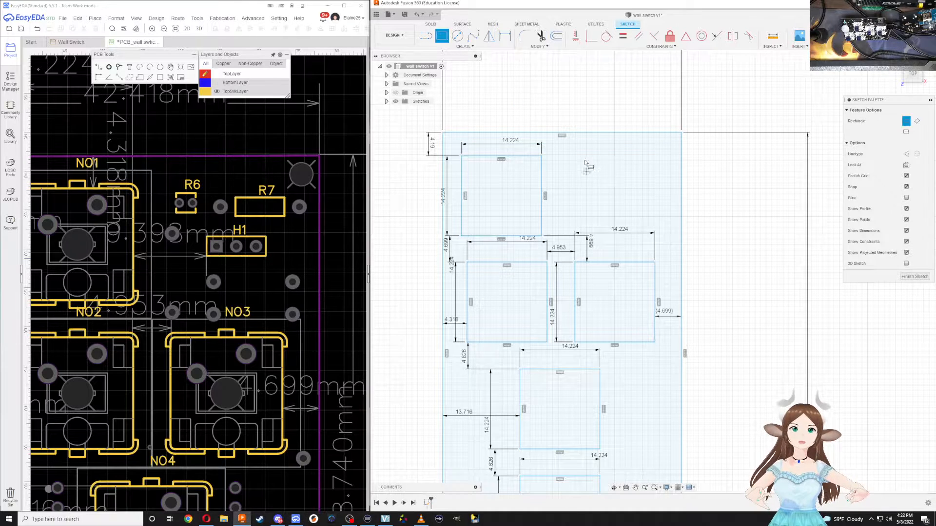
pyautogui.click(583, 145)
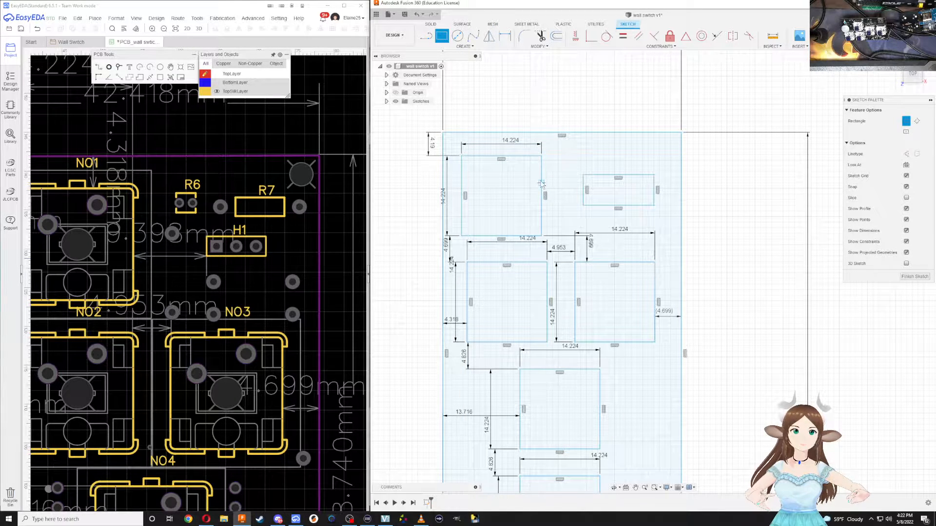
pyautogui.press('d')
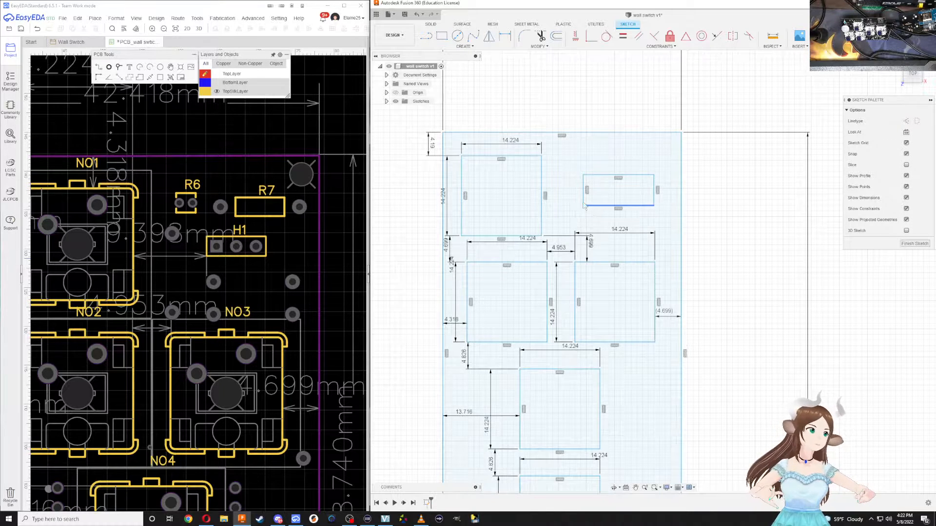
pyautogui.click(542, 192)
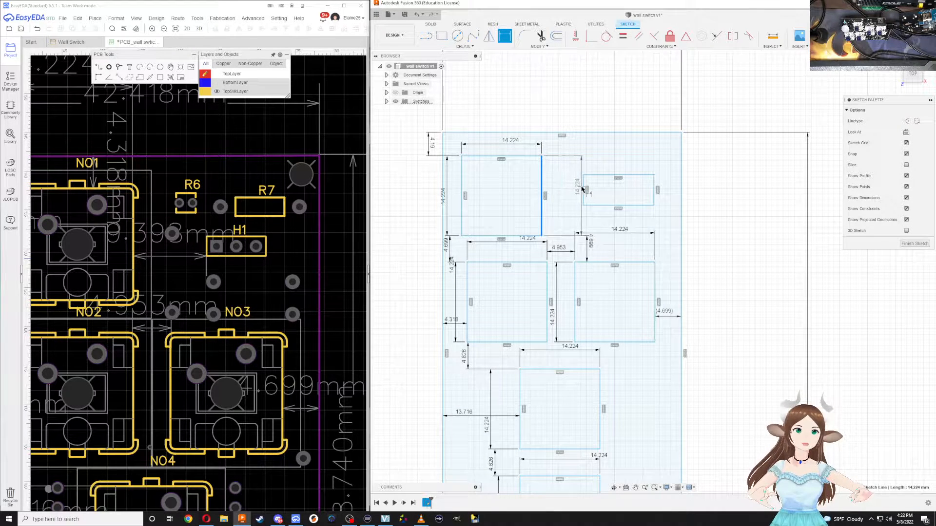
pyautogui.click(583, 189)
pyautogui.click(552, 195)
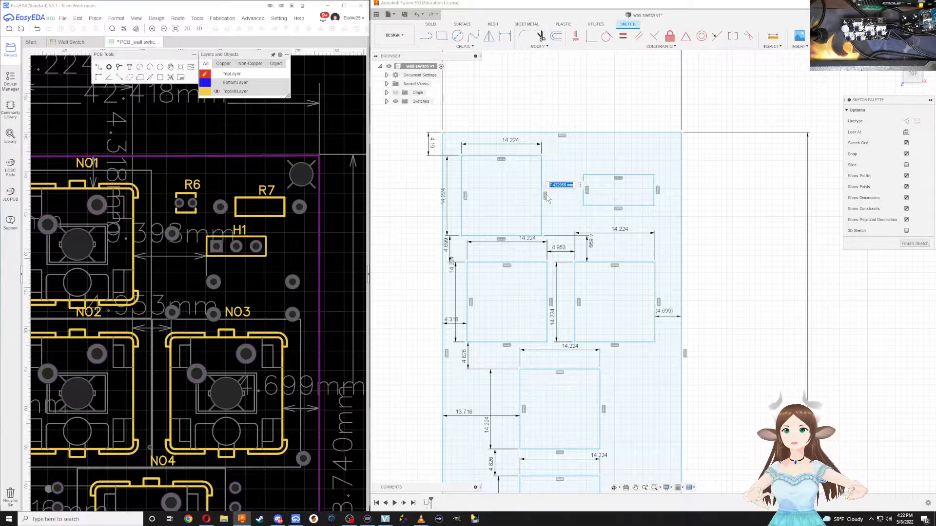
pyautogui.write('9.398')
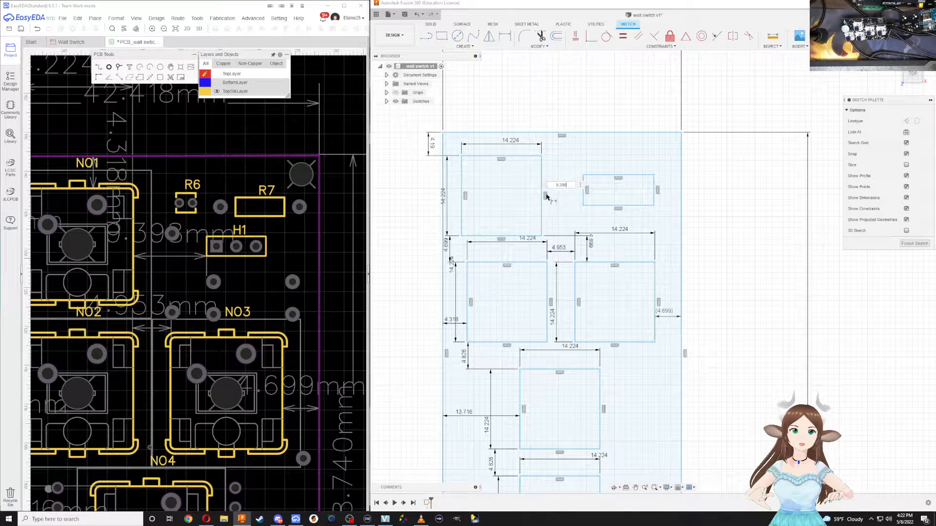
pyautogui.press('Return')
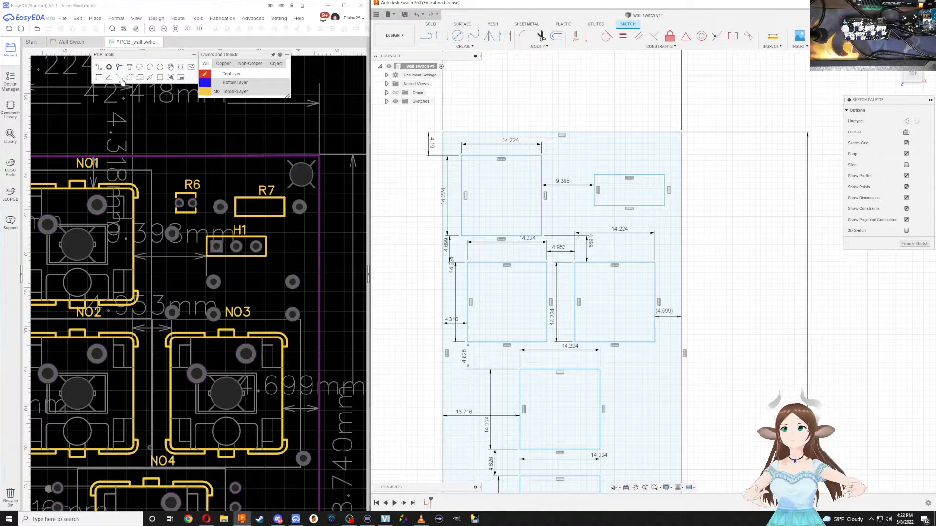
# In EasyEDA, add a horizontal dimension from header H1's right edge to the board's right edge
pyautogui.click(150, 79)
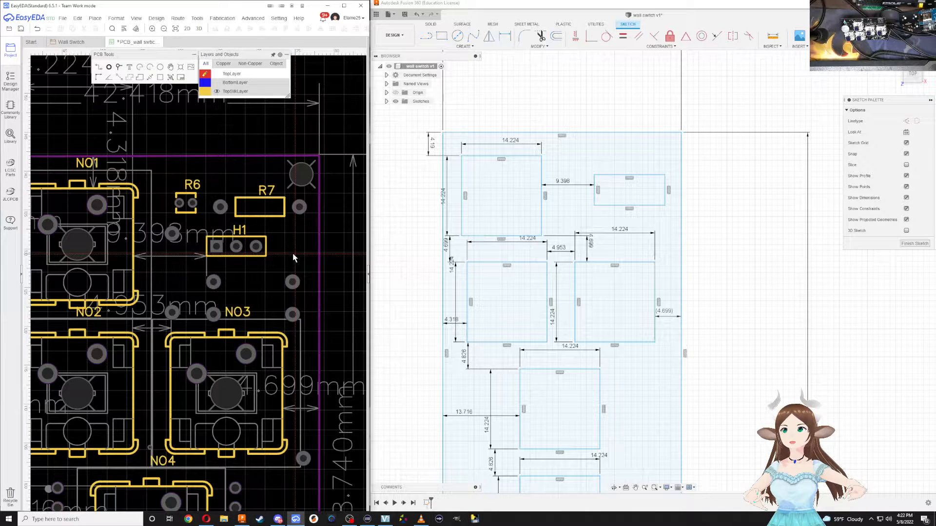
pyautogui.click(267, 248)
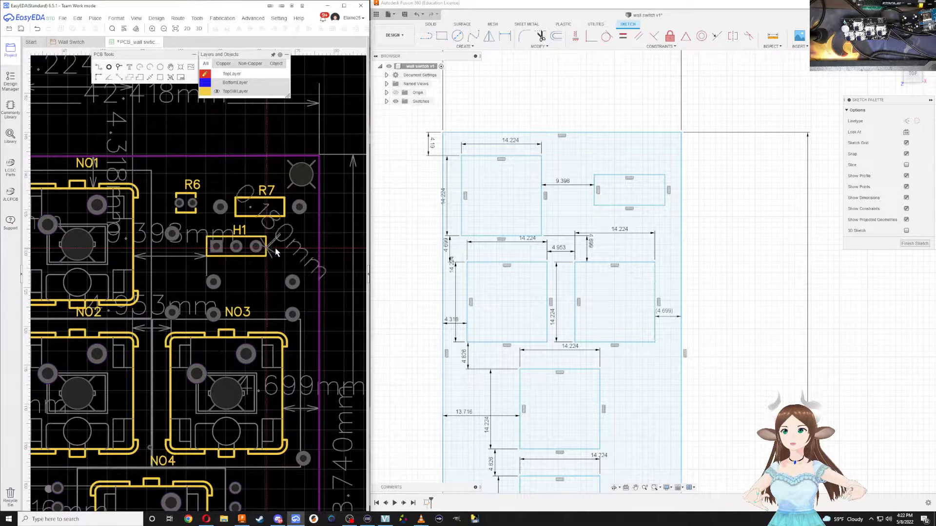
pyautogui.click(319, 248)
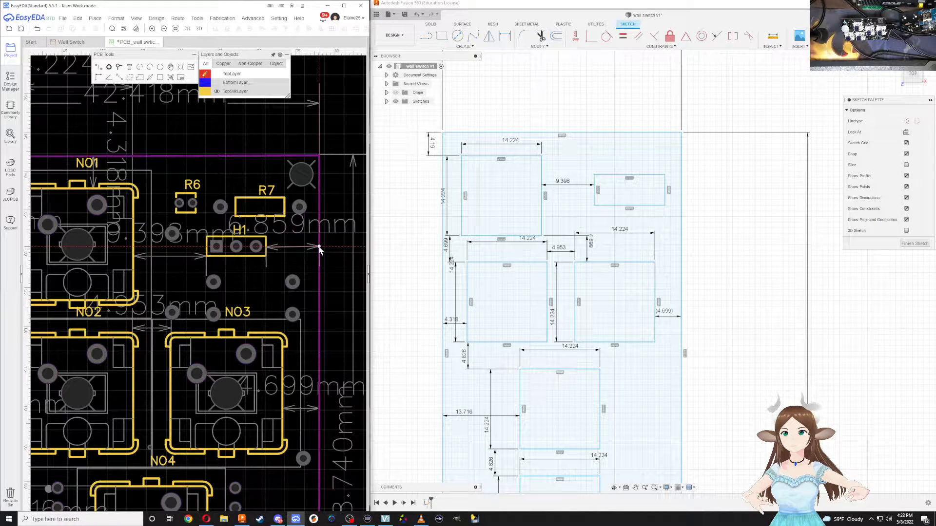
pyautogui.click(319, 249)
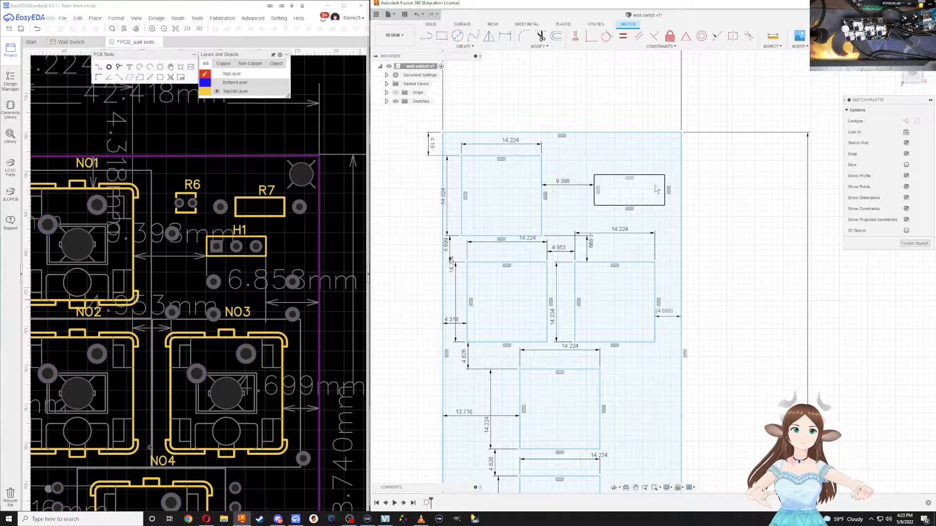
# Dimension the gap between the H1 rectangle's right edge and the board outline's right edge and set it to 6.858 mm
pyautogui.press('d')
pyautogui.click(666, 192)
pyautogui.click(682, 197)
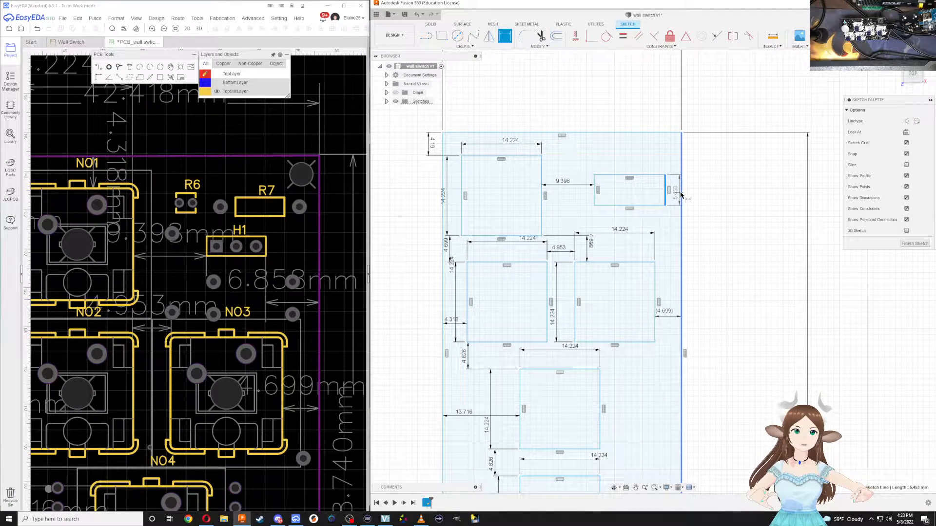
pyautogui.click(675, 223)
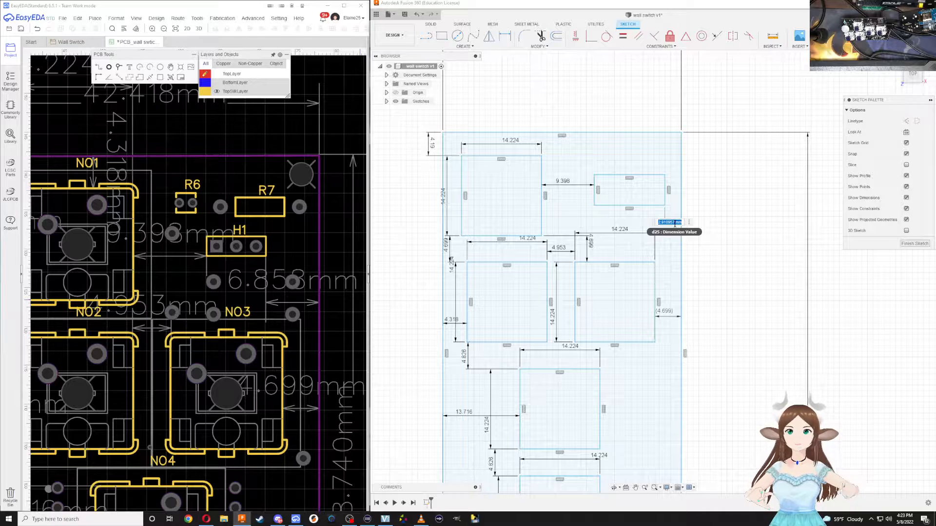
pyautogui.write('6')
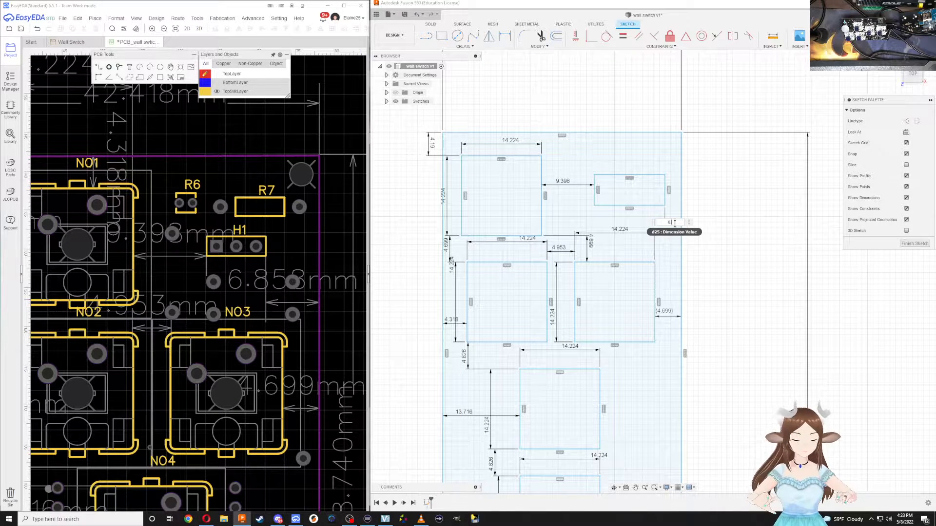
pyautogui.write('.85')
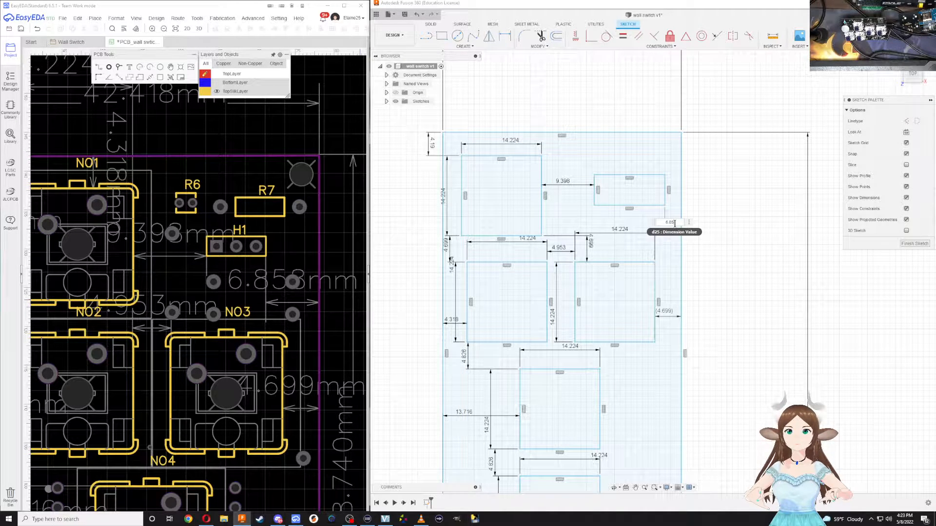
pyautogui.write('8')
pyautogui.press('Return')
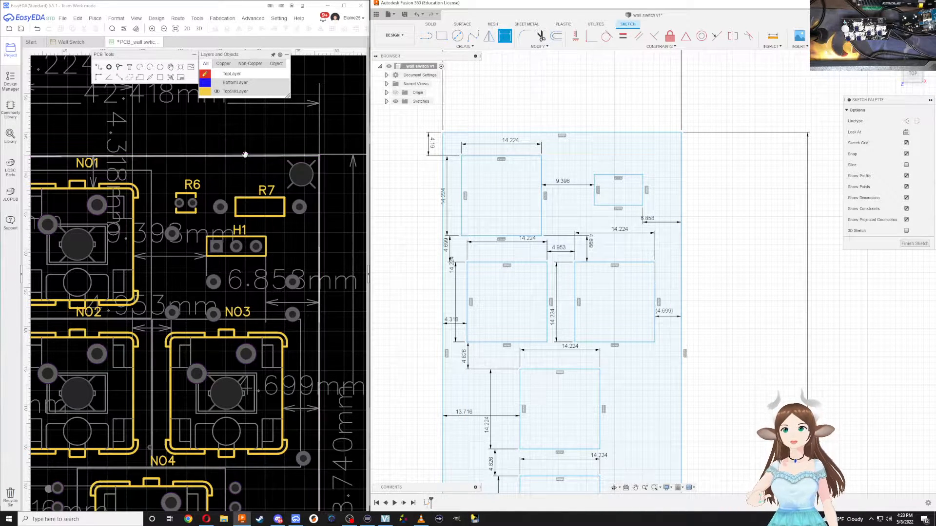
# Dimension H1's distance from the board's top edge in EasyEDA and set the matching Fusion 360 sketch distance to 10.414 mm
pyautogui.click(150, 78)
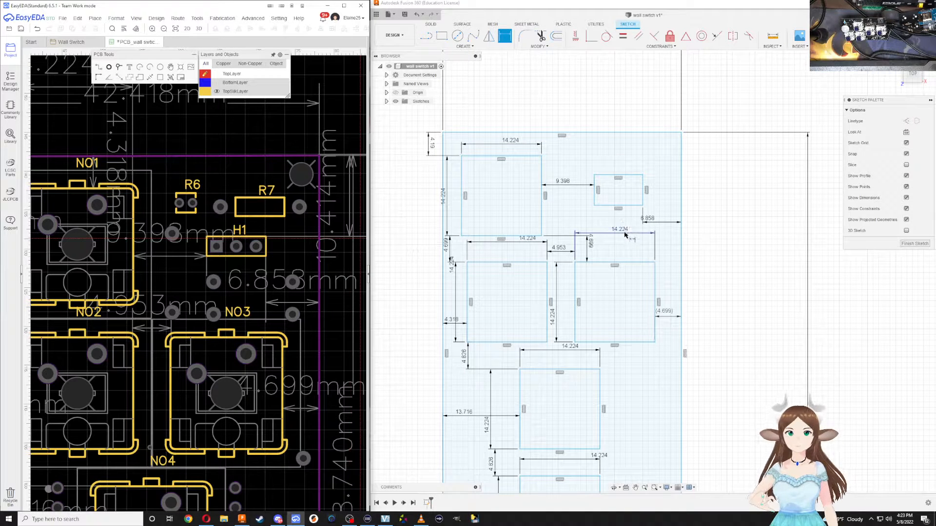
pyautogui.click(621, 176)
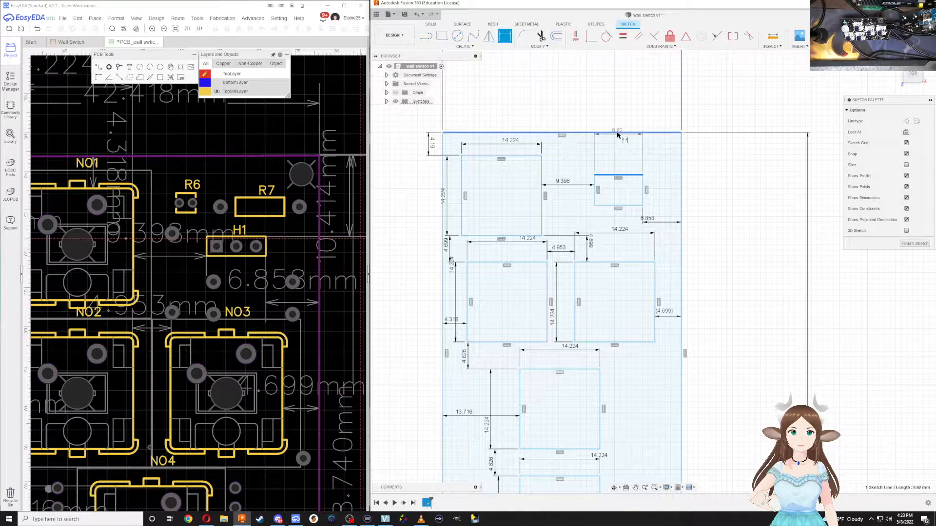
pyautogui.click(619, 132)
pyautogui.click(624, 154)
pyautogui.write('10')
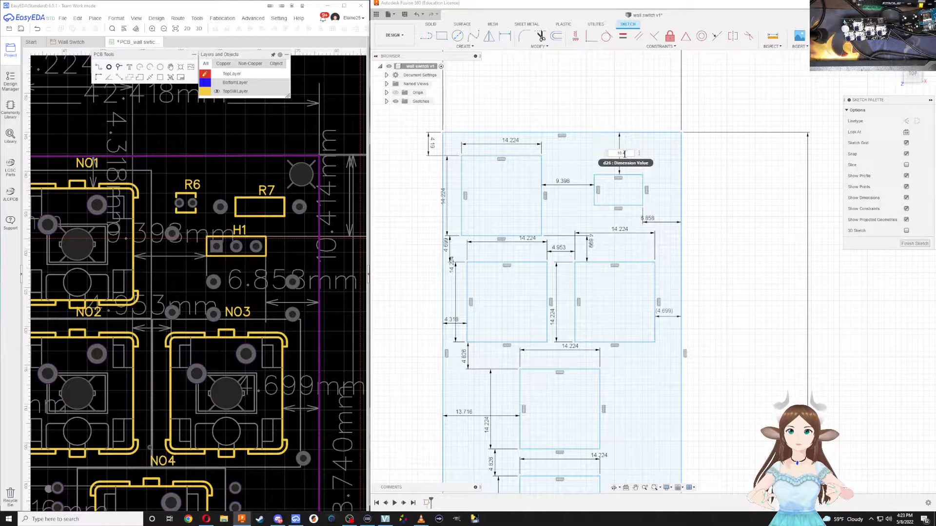
pyautogui.write('.414')
pyautogui.press('Return')
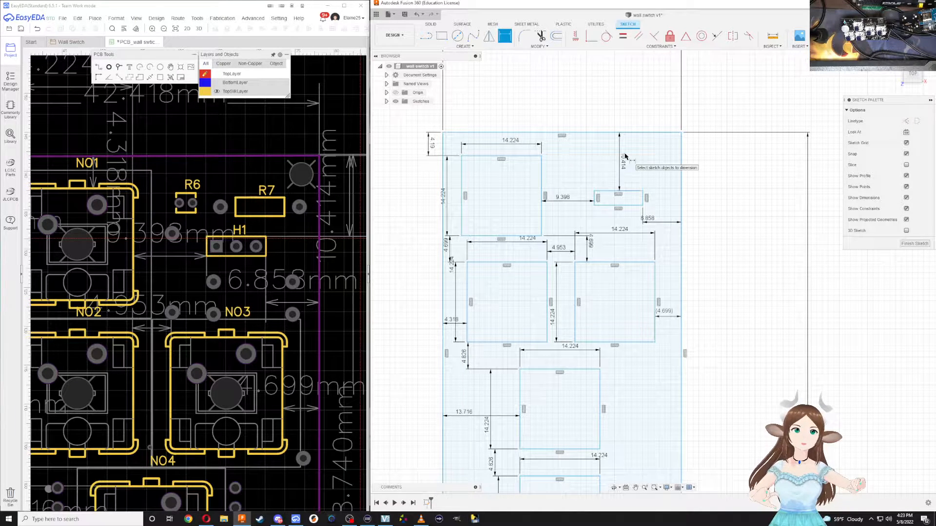
# In EasyEDA, add a vertical dimension between header H1's bottom edge and the top of the NO3 switch
pyautogui.click(626, 205)
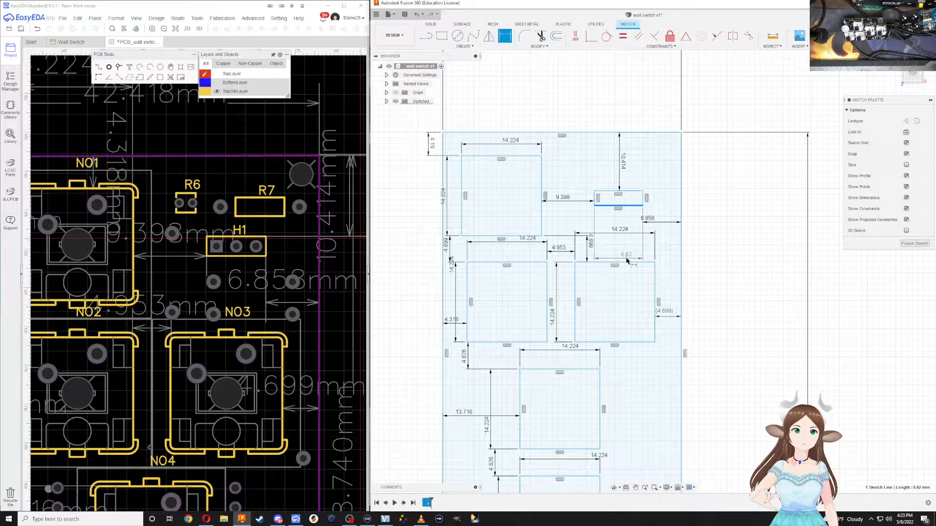
pyautogui.click(627, 263)
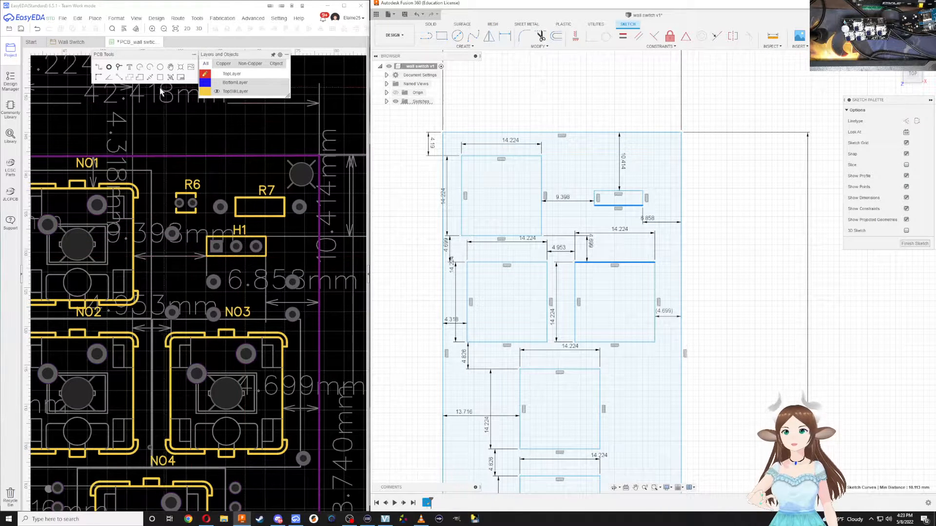
pyautogui.click(152, 248)
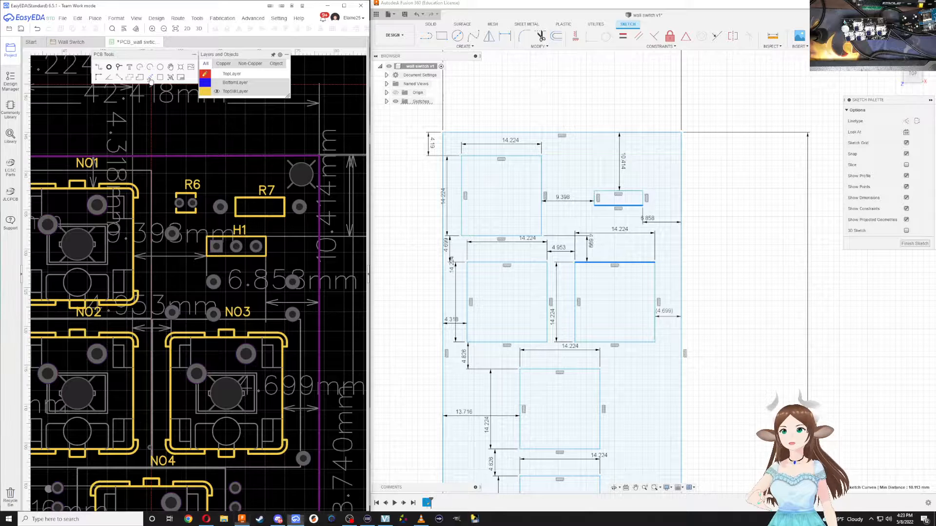
pyautogui.click(239, 255)
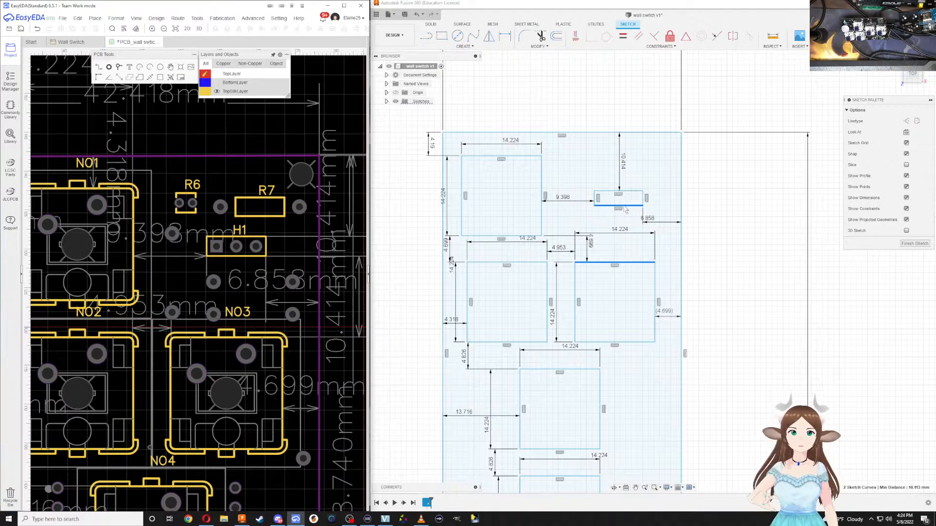
pyautogui.press('d')
pyautogui.click(226, 226)
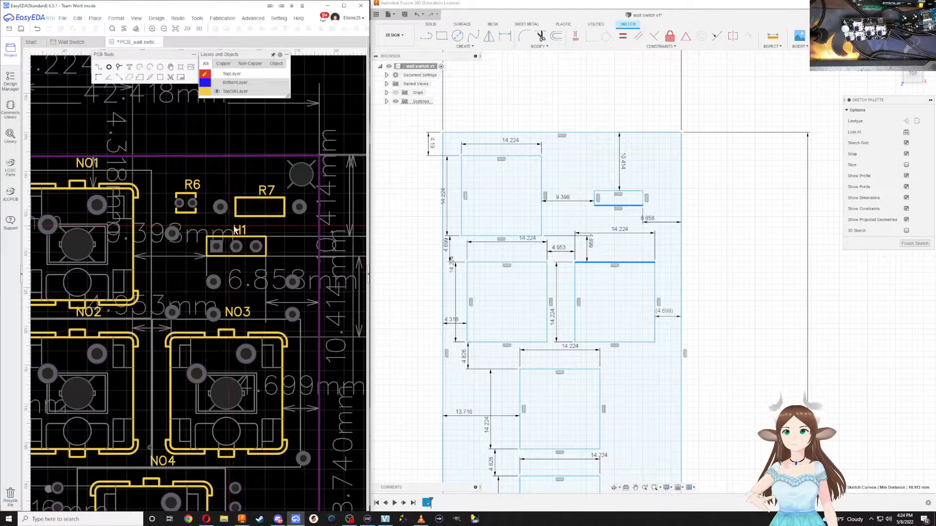
# In Fusion 360, dimension the distance from the H1 rectangle's bottom edge to the switch cutout below it and set it to 10.414 mm
pyautogui.click(610, 225)
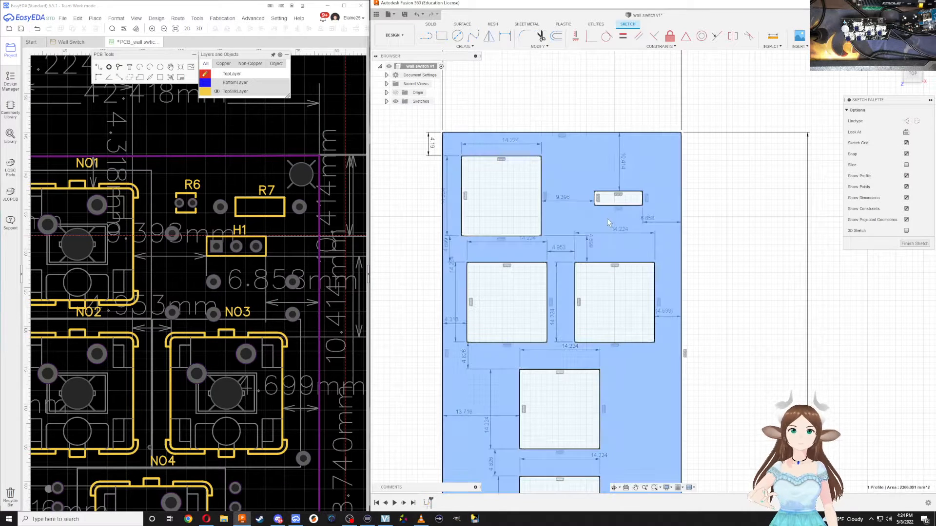
pyautogui.press('d')
pyautogui.click(615, 205)
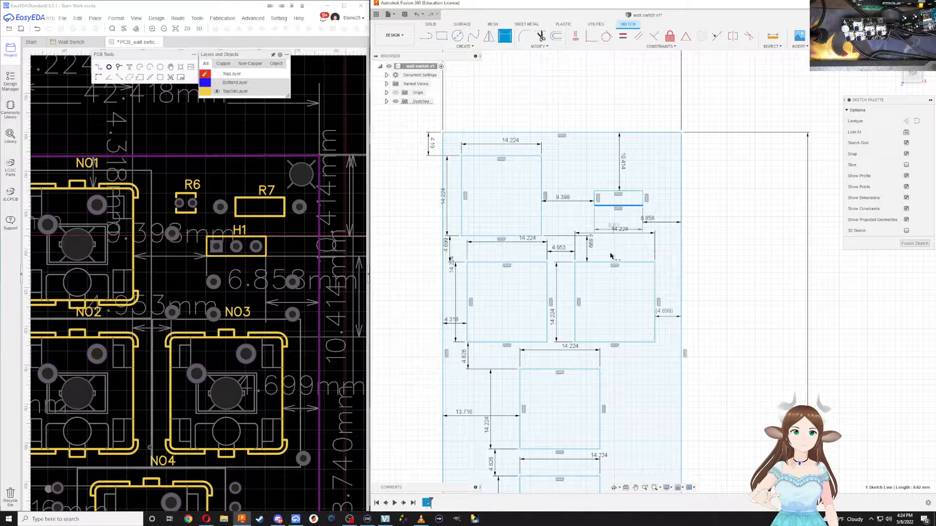
pyautogui.click(610, 263)
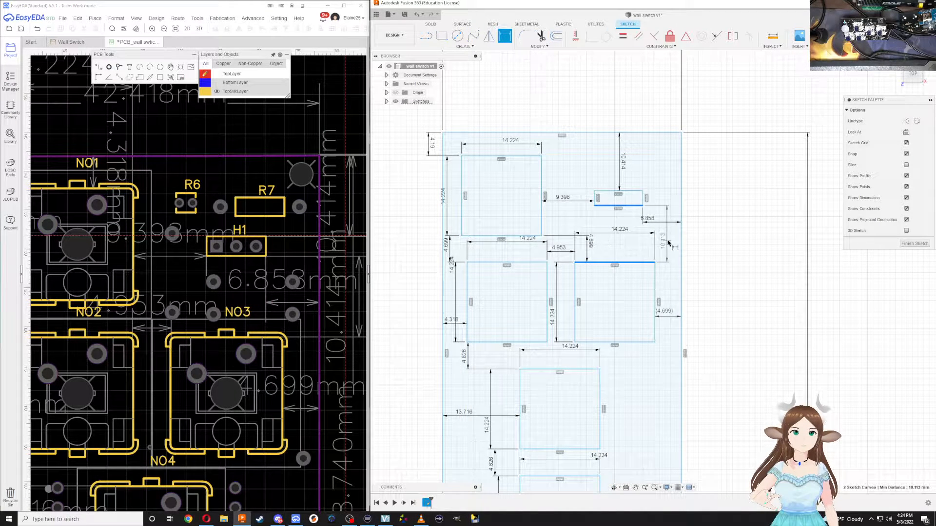
pyautogui.click(710, 241)
pyautogui.write('10')
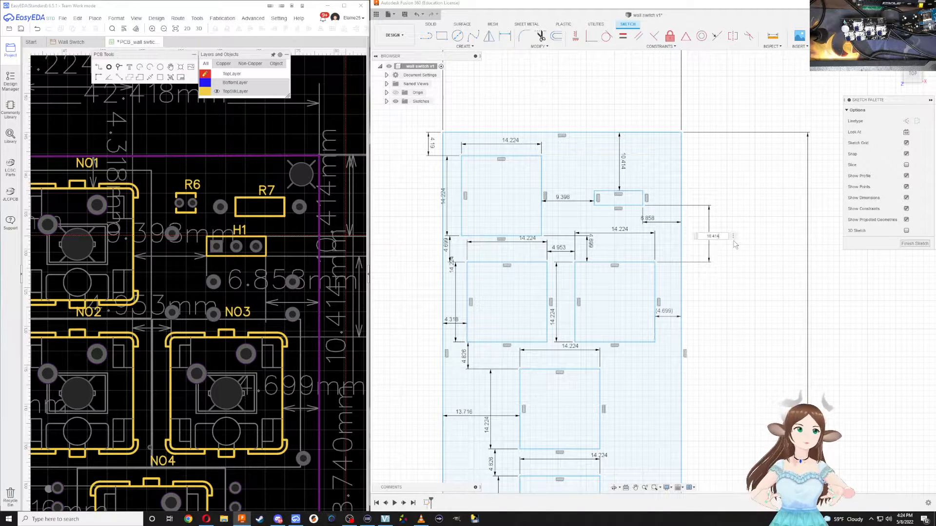
pyautogui.write('.414')
pyautogui.press('Return')
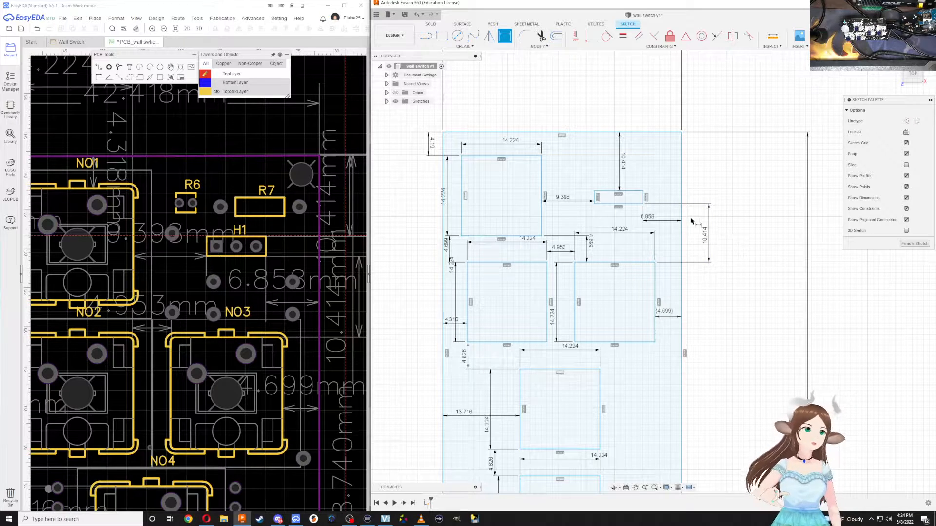
# Finish the sketch to view the whole cutout layout and reopen it for editing
pyautogui.scroll(-2, 687, 219)
pyautogui.scroll(3, 683, 217)
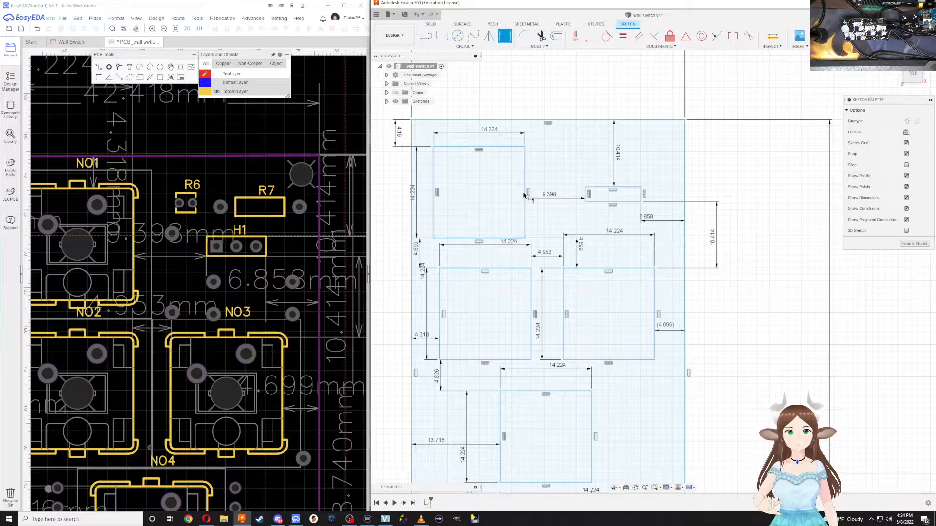
pyautogui.click(915, 243)
pyautogui.moveTo(809, 313); pyautogui.dragTo(802, 263, button='middle')
pyautogui.scroll(-3, 802, 266)
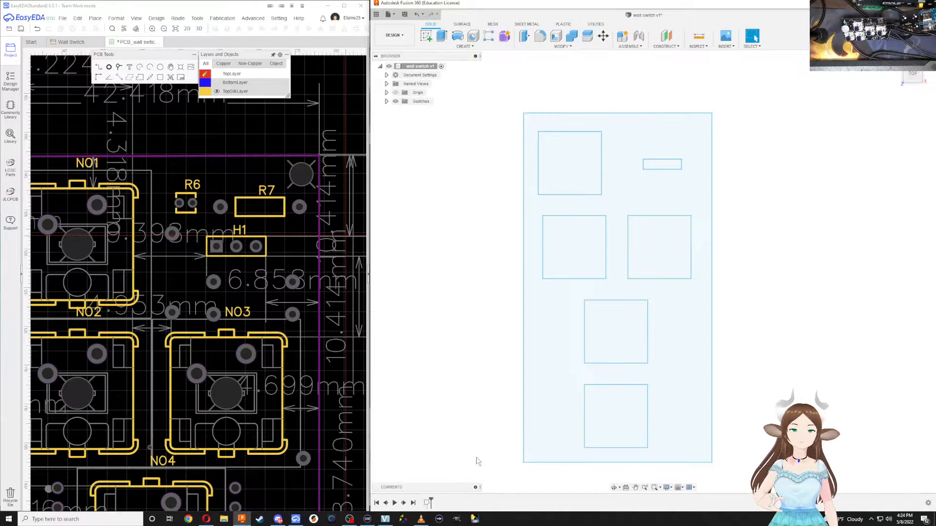
pyautogui.doubleClick(427, 502)
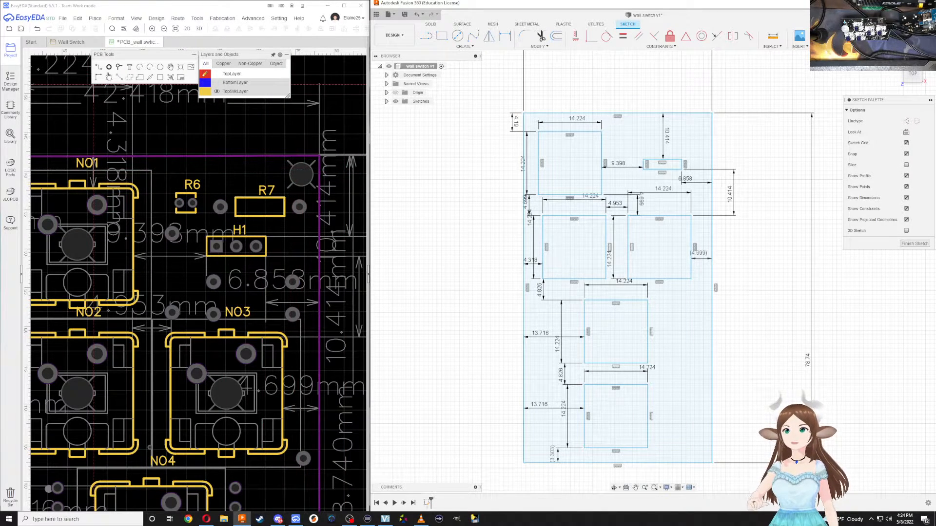
pyautogui.click(150, 78)
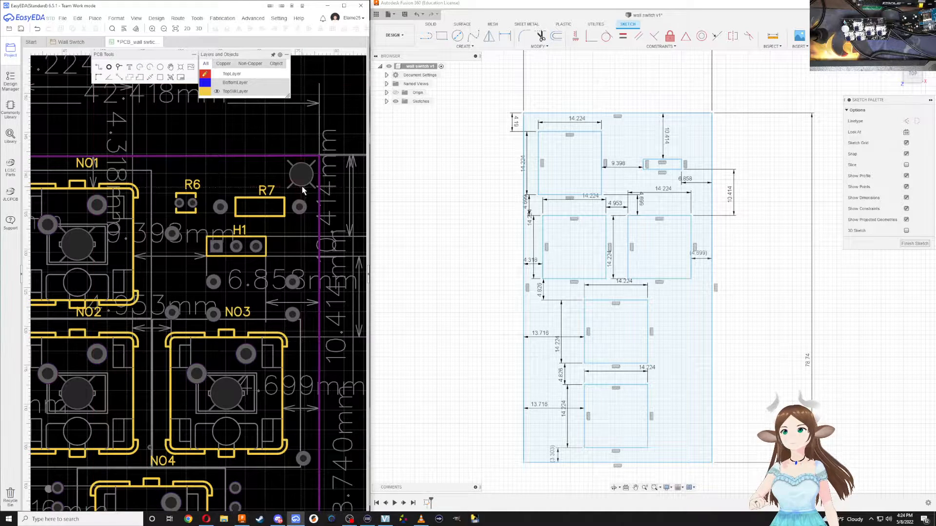
pyautogui.click(301, 156)
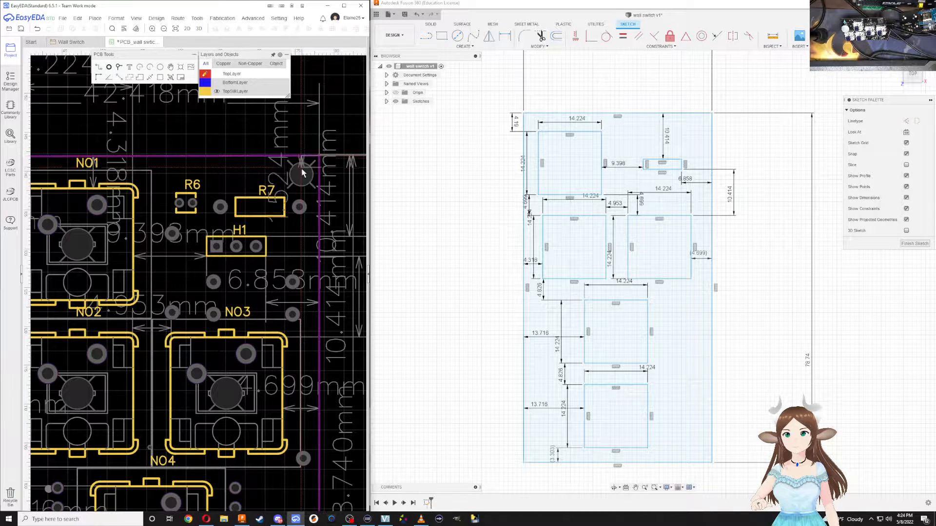
pyautogui.click(302, 175)
pyautogui.press('Escape')
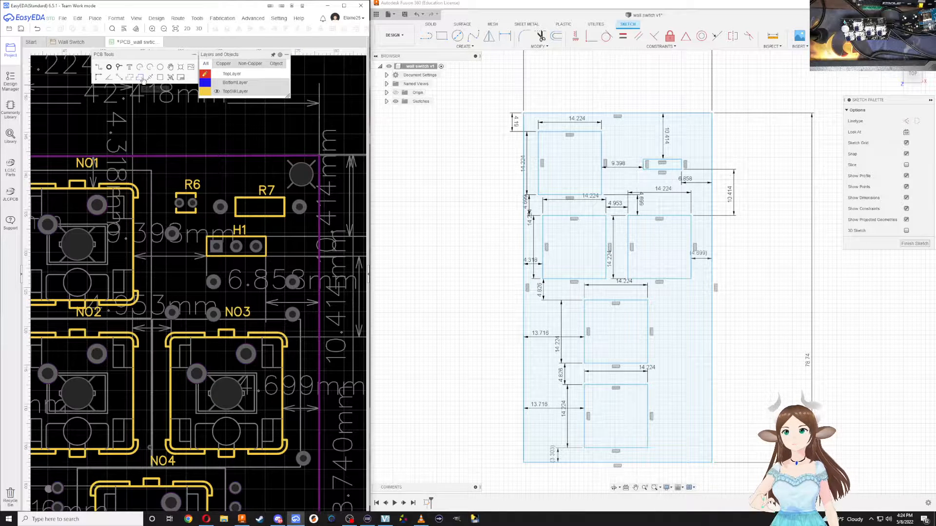
# In EasyEDA, add a vertical dimension from the board's top edge to the centre of its upper-right mounting hole
pyautogui.click(302, 178)
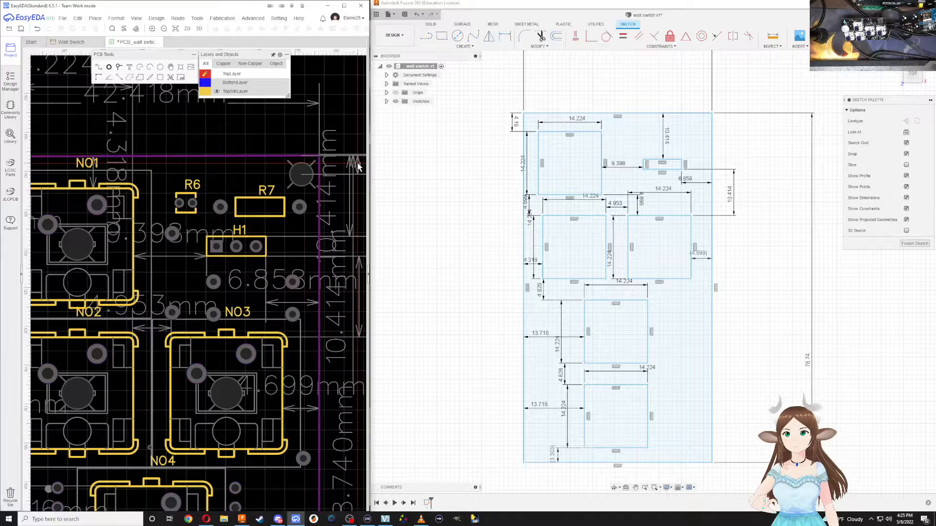
pyautogui.scroll(-5, 358, 167)
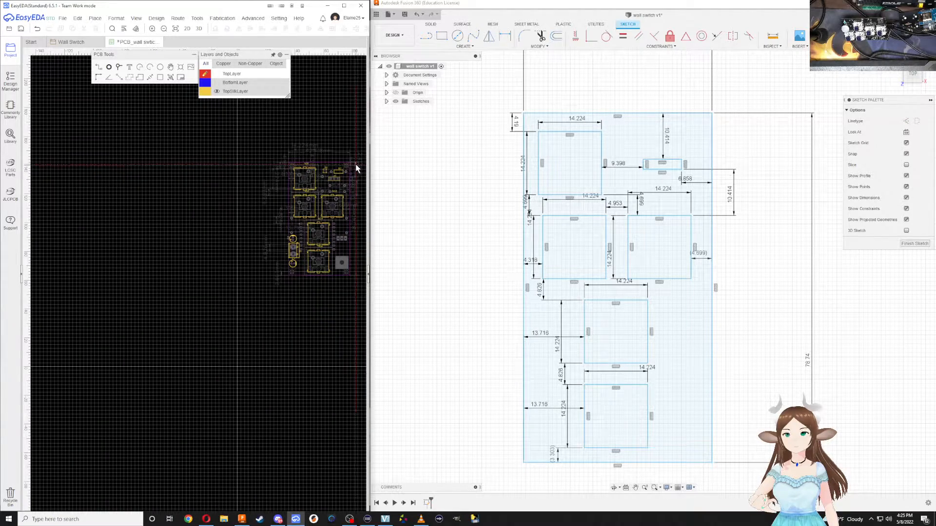
pyautogui.scroll(-3, 359, 164)
pyautogui.scroll(6, 358, 164)
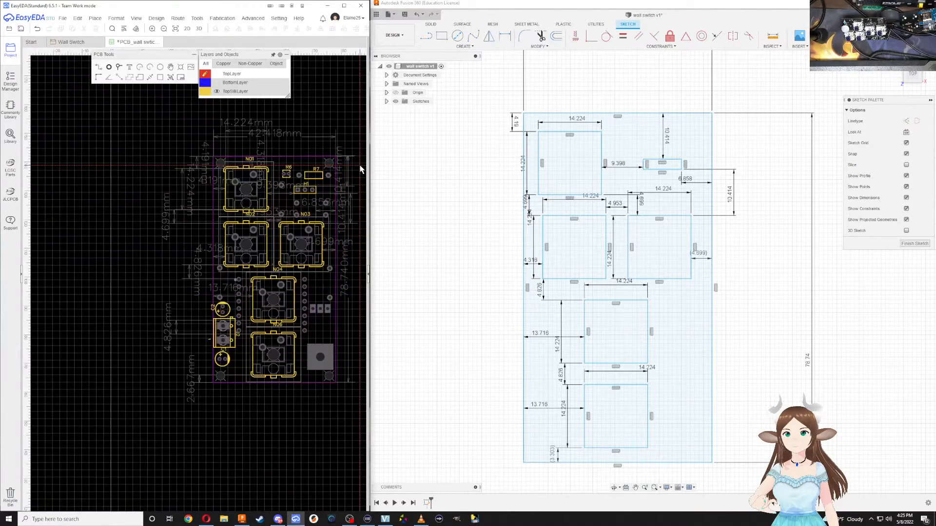
pyautogui.scroll(4, 360, 169)
pyautogui.scroll(-1, 350, 160)
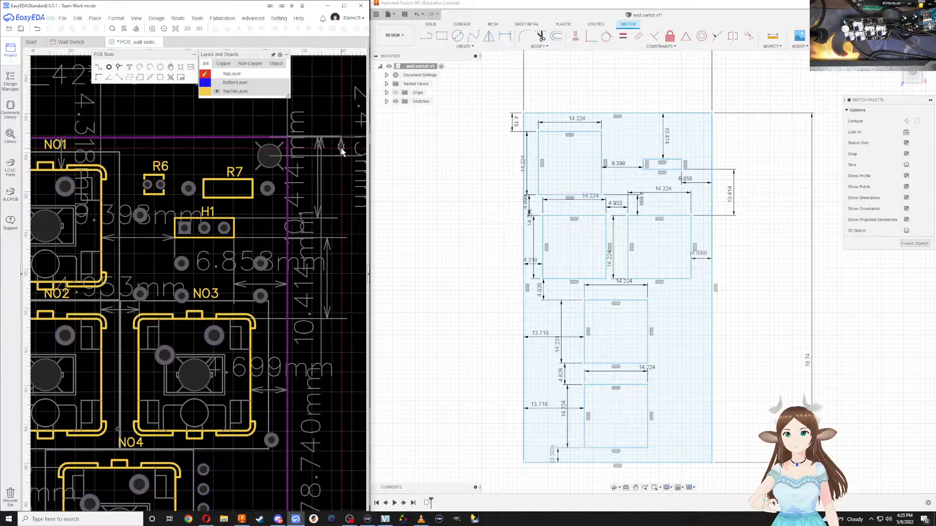
pyautogui.moveTo(350, 194); pyautogui.dragTo(287, 240, button='right')
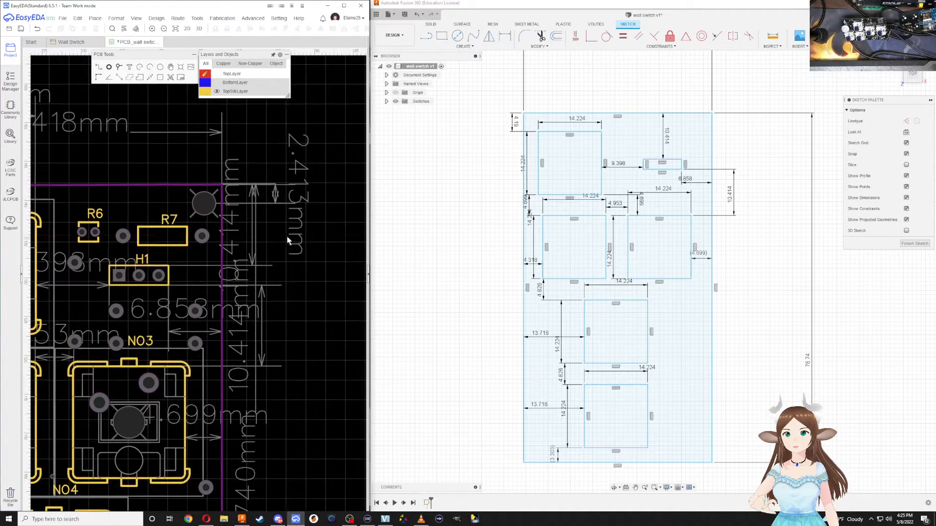
pyautogui.scroll(1, 239, 186)
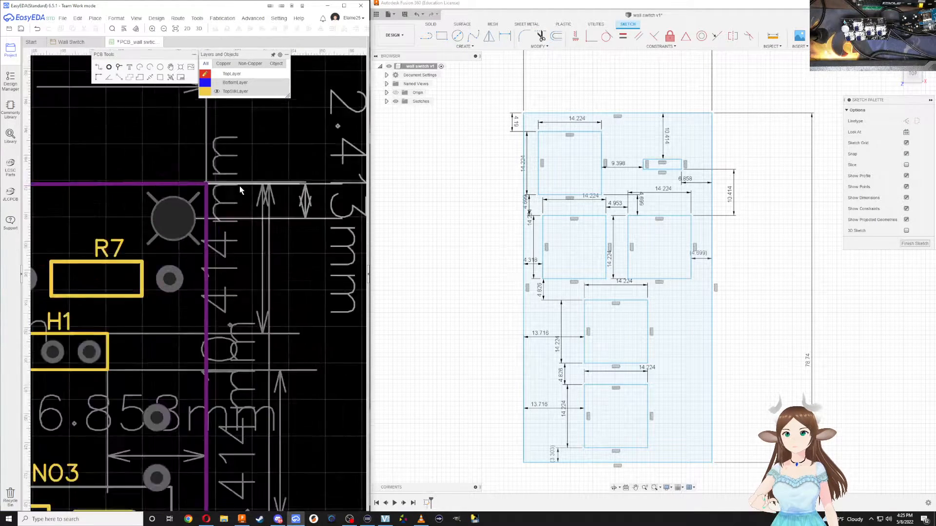
pyautogui.scroll(-1, 239, 186)
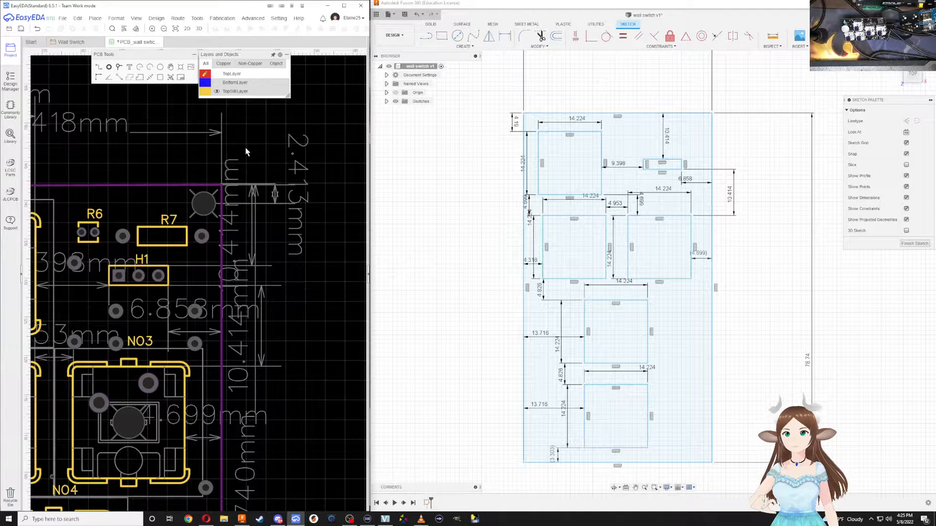
pyautogui.moveTo(246, 152); pyautogui.dragTo(266, 180, button='right')
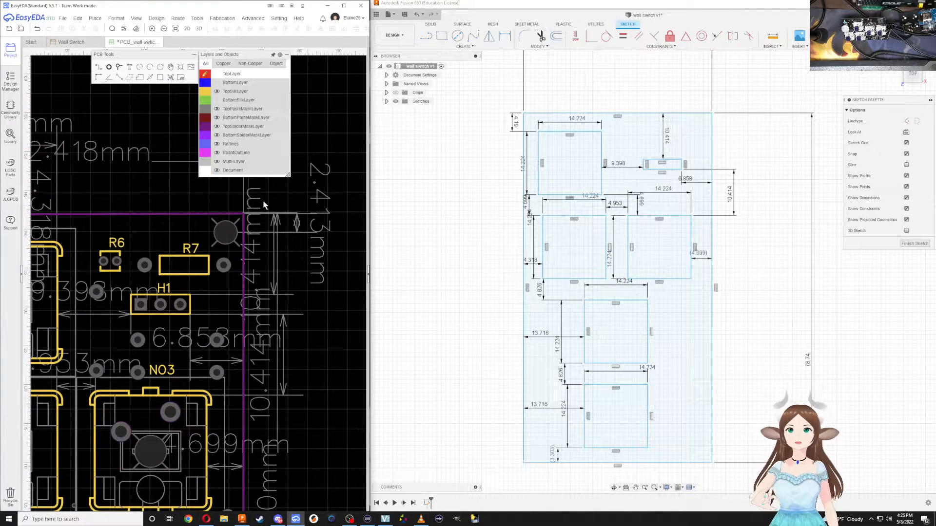
# In Fusion 360, sketch a 3 mm diameter circle in the board outline's upper-right corner for the mounting hole
pyautogui.click(690, 127)
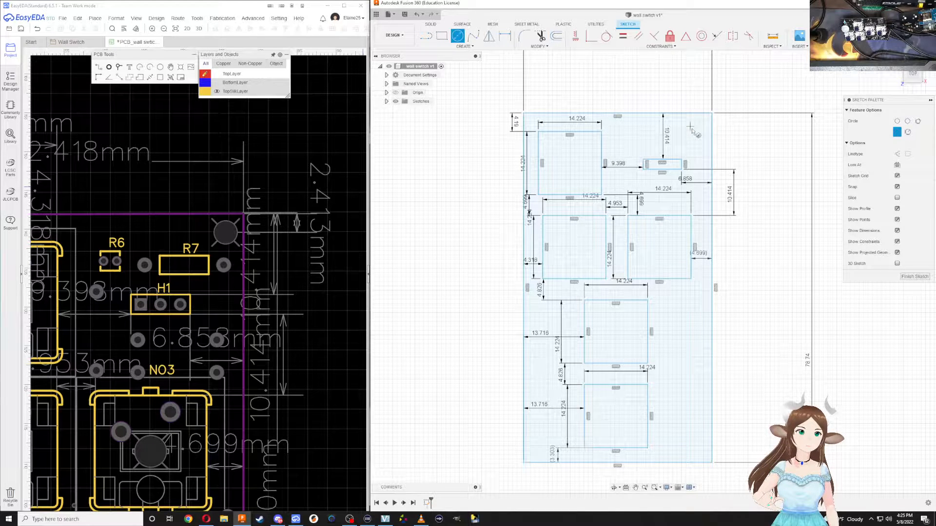
pyautogui.write('2')
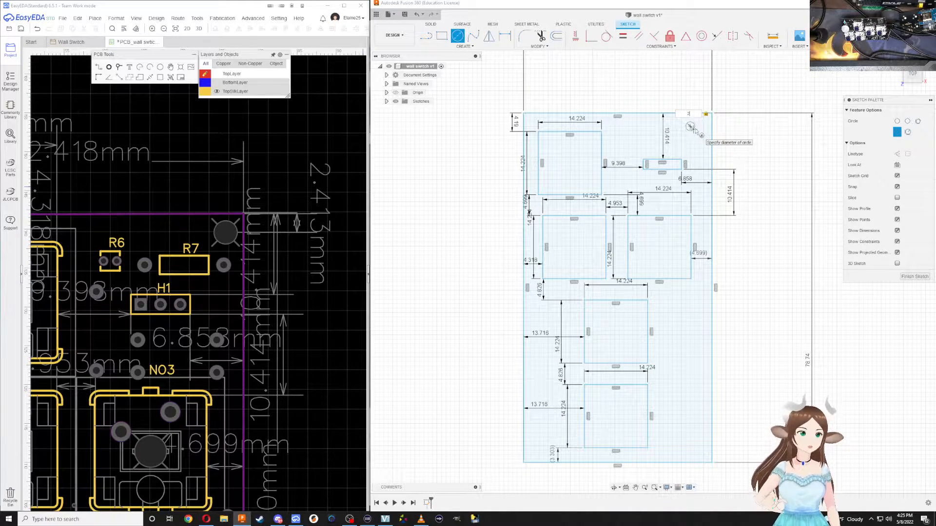
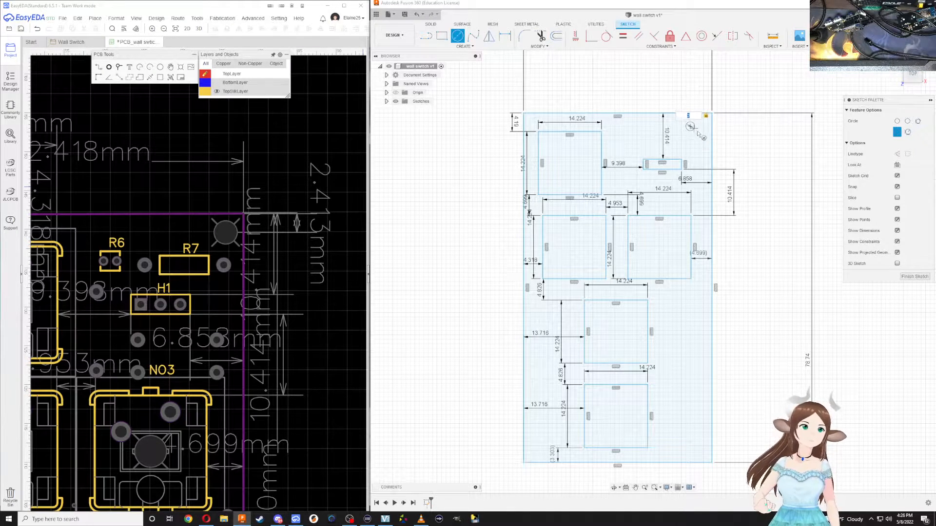
pyautogui.write('3')
pyautogui.press('Return')
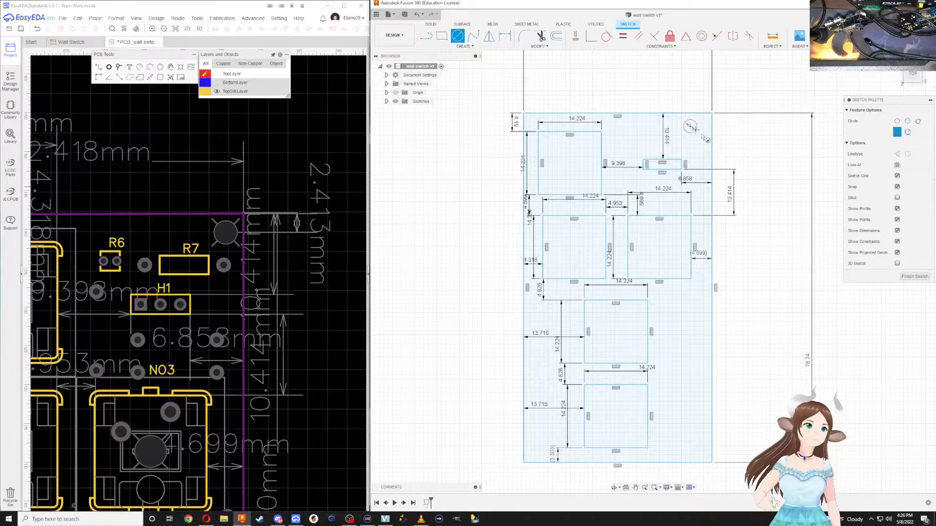
pyautogui.press('Escape')
pyautogui.moveTo(678, 107); pyautogui.dragTo(644, 132, button='middle')
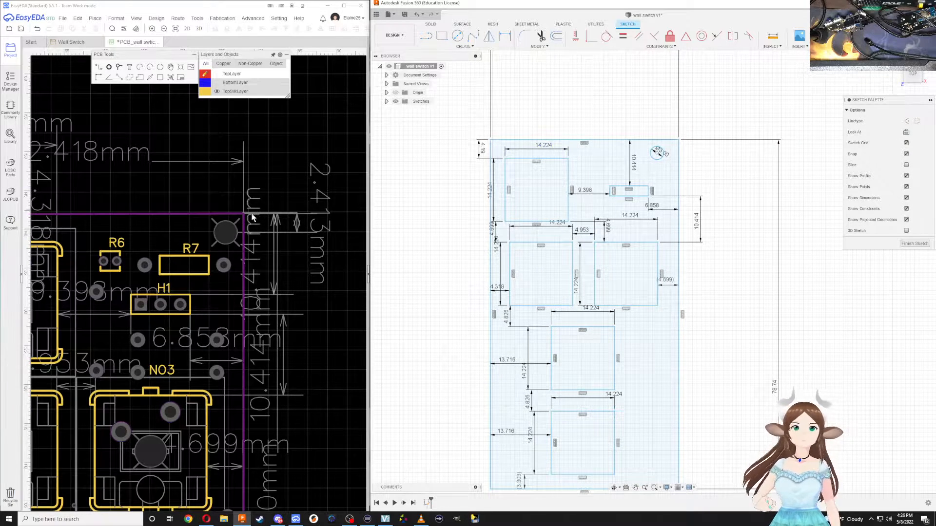
# In EasyEDA, add a horizontal dimension from the centre of the upper-right mounting hole to the board's right edge
pyautogui.click(122, 79)
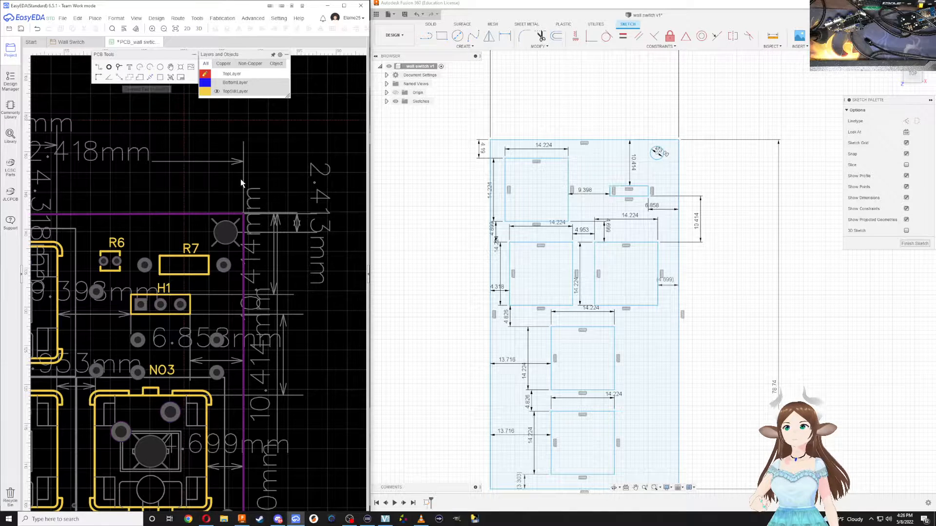
pyautogui.click(226, 236)
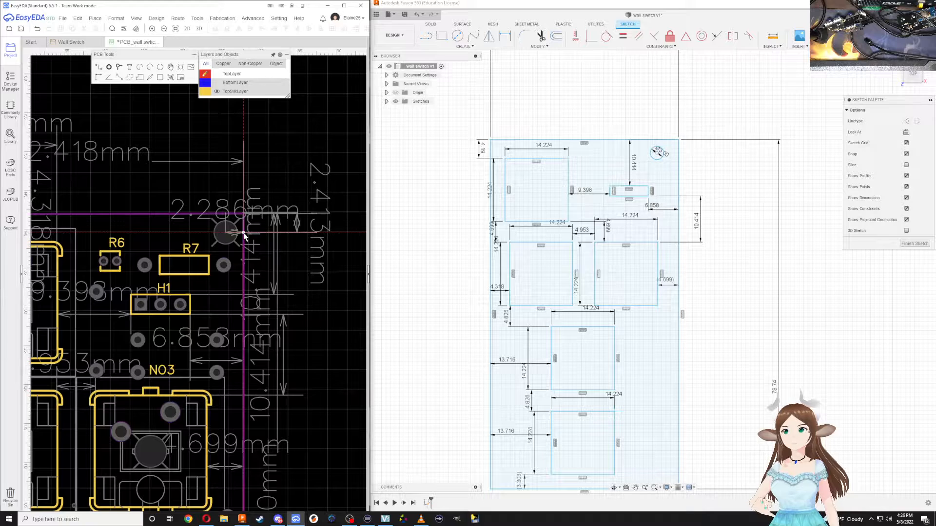
pyautogui.click(243, 232)
pyautogui.click(254, 110)
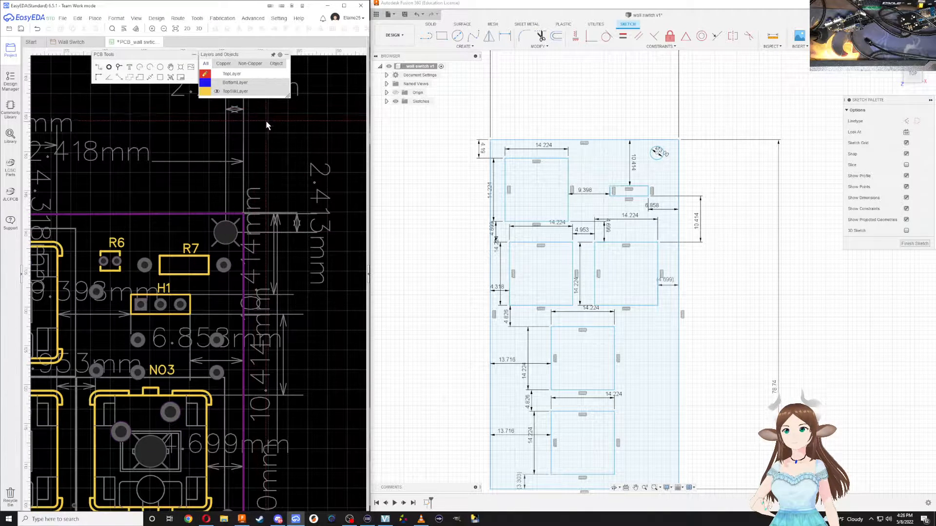
pyautogui.moveTo(267, 135); pyautogui.dragTo(287, 249, button='right')
pyautogui.press('Escape')
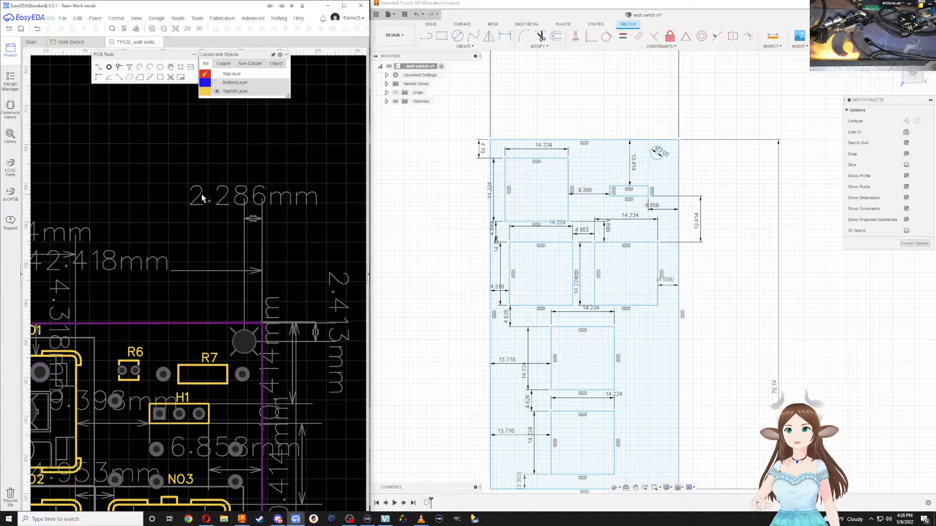
# In Fusion 360, dimension the mounting hole's centre to the board's right edge and set the distance to 2.286 mm
pyautogui.moveTo(670, 118); pyautogui.dragTo(638, 163, button='middle')
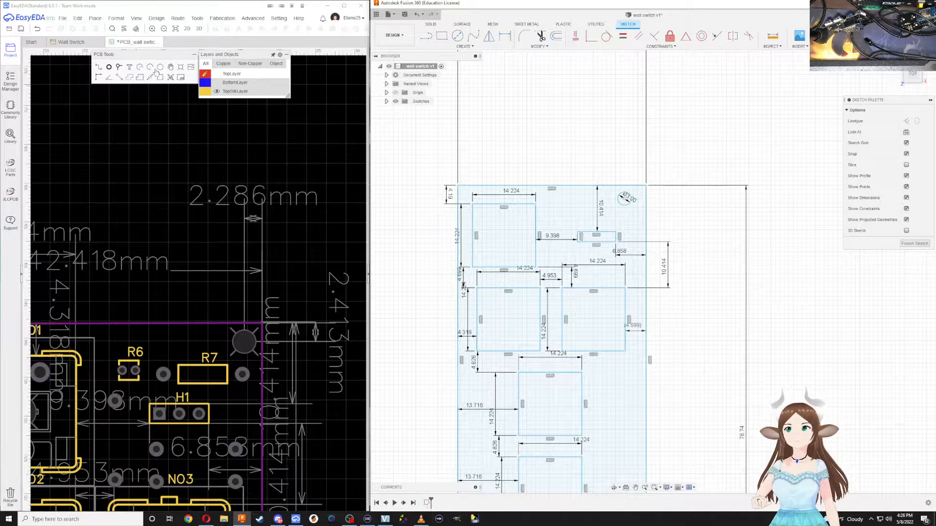
pyautogui.press('d')
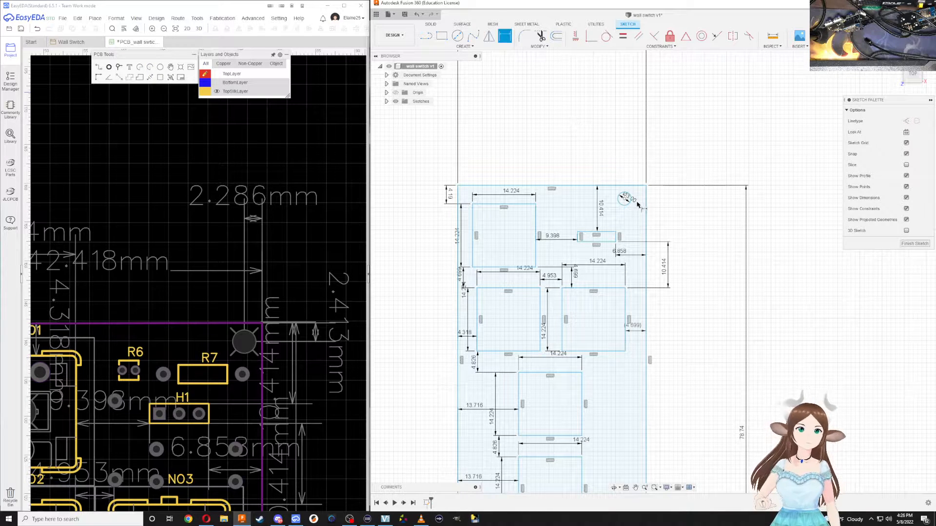
pyautogui.click(646, 200)
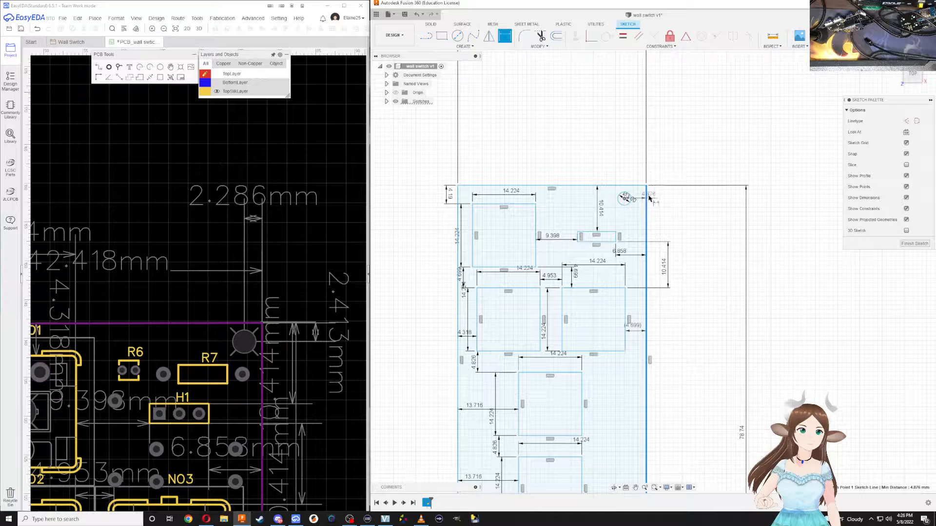
pyautogui.click(634, 163)
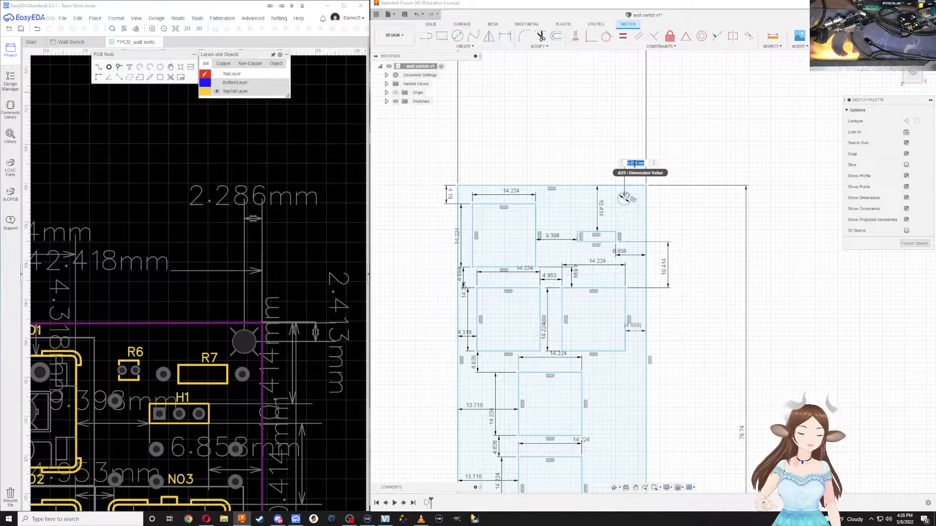
pyautogui.press('BackSpace')
pyautogui.write('2.286')
pyautogui.press('Return')
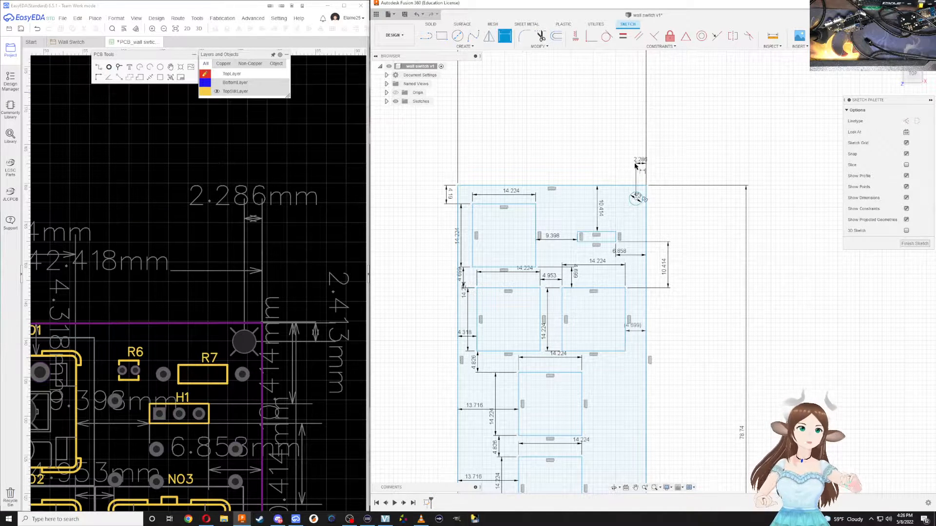
# Dimension the mounting hole's centre to the board's top edge and set the distance to 2.413 mm
pyautogui.click(639, 187)
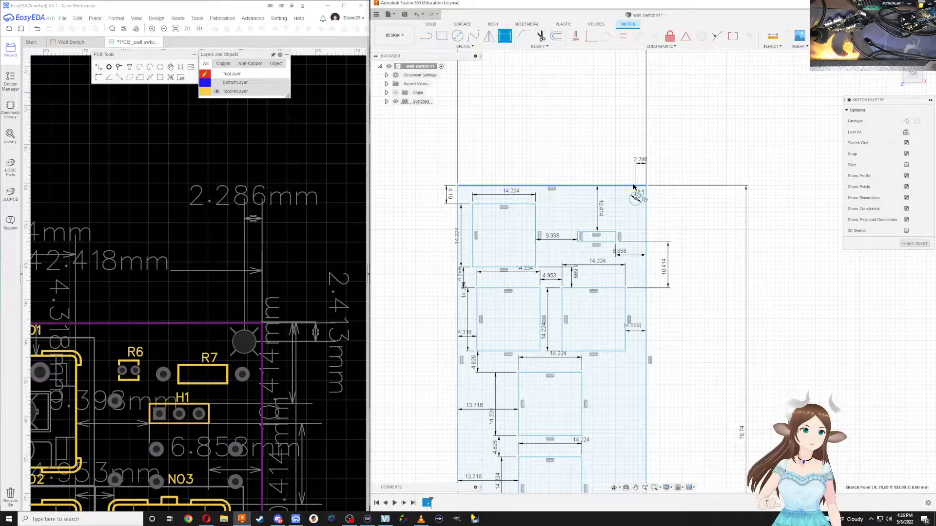
pyautogui.click(684, 196)
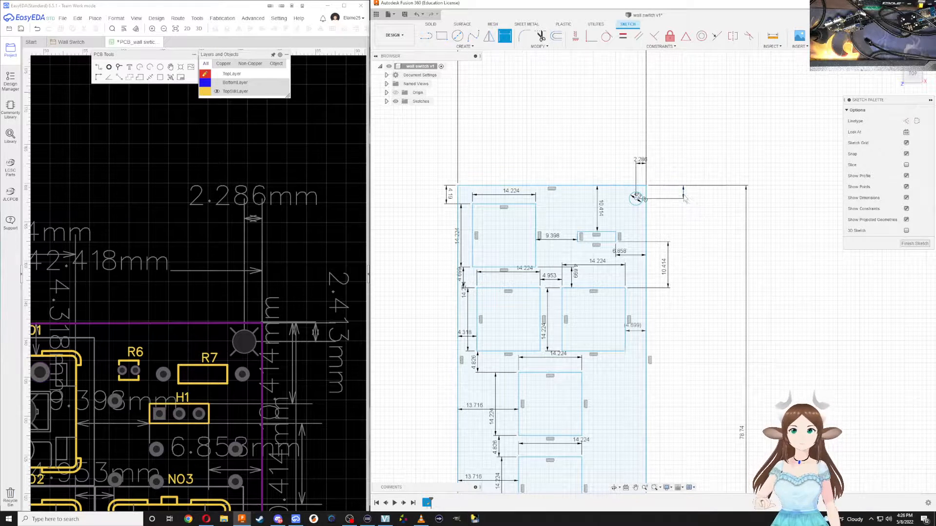
pyautogui.write('12')
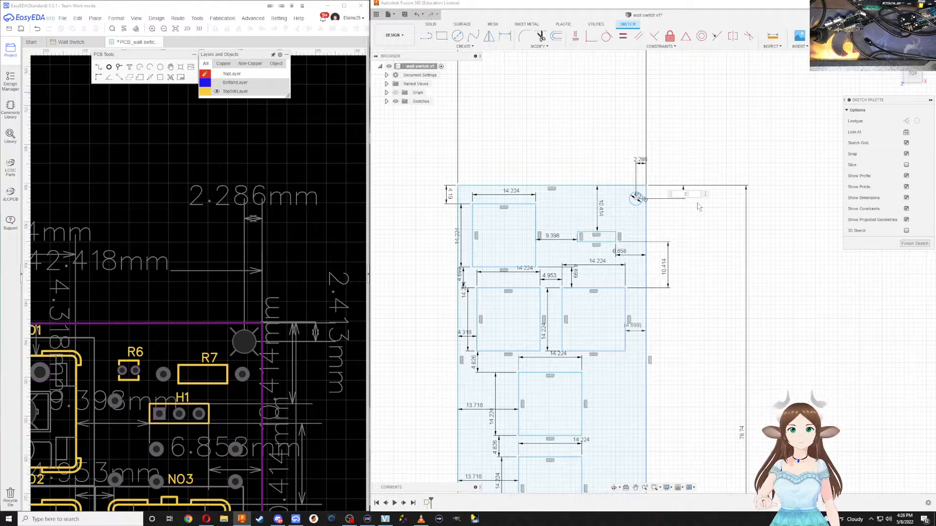
pyautogui.press('Return')
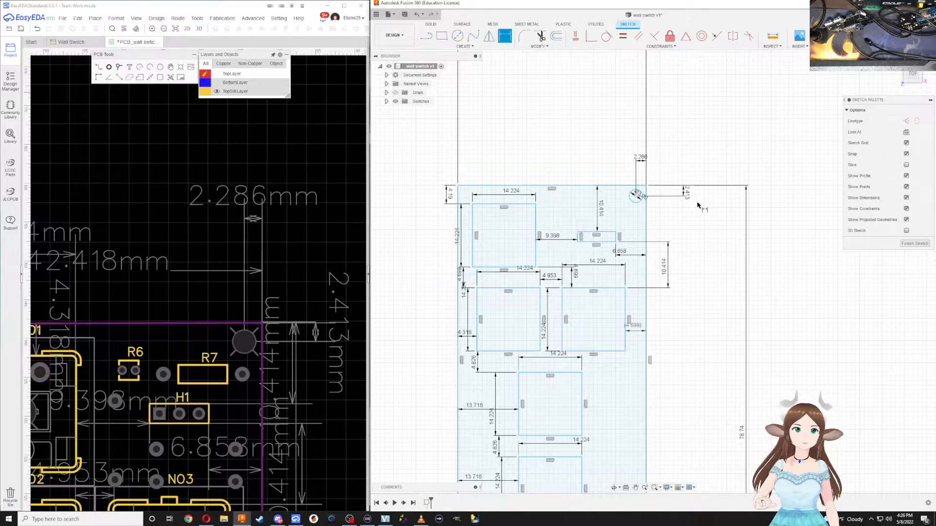
# In EasyEDA, examine the remaining mounting holes at the board's lower corners and its upper-left corner
pyautogui.moveTo(670, 211); pyautogui.dragTo(715, 185, button='middle')
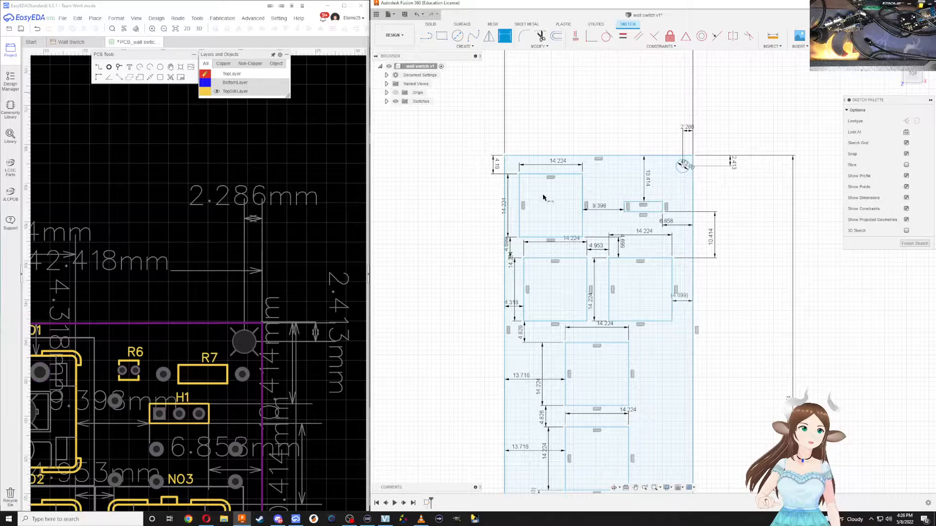
pyautogui.scroll(-1, 210, 271)
pyautogui.moveTo(123, 278); pyautogui.dragTo(290, 261, button='right')
pyautogui.scroll(2, 291, 262)
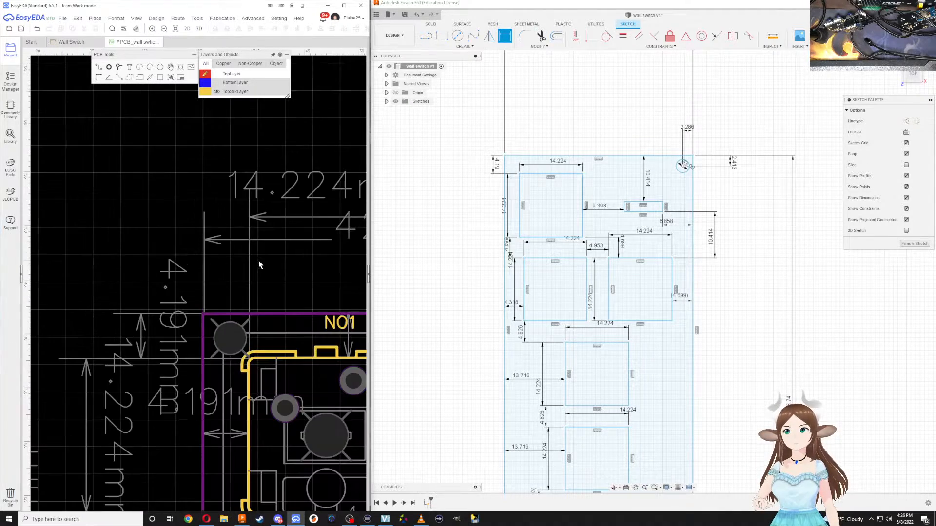
pyautogui.scroll(2, 271, 288)
pyautogui.scroll(-4, 250, 309)
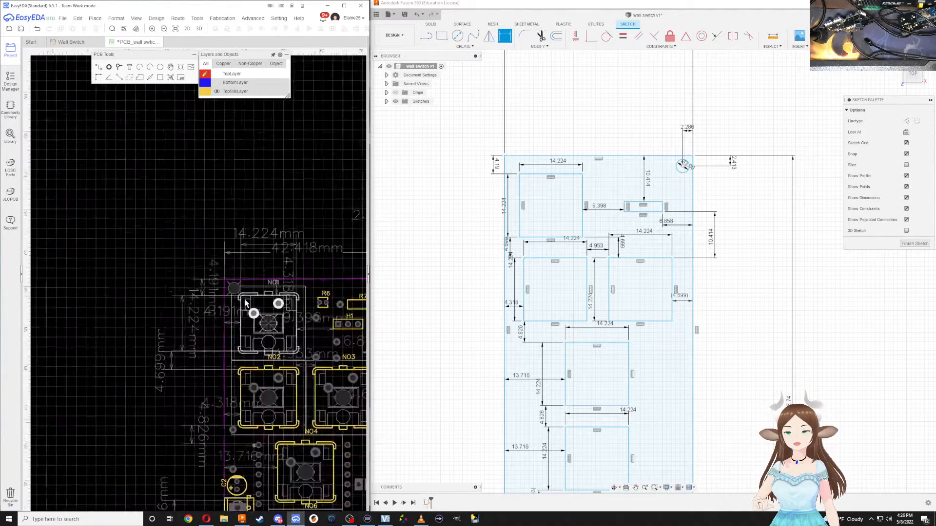
pyautogui.scroll(4, 283, 359)
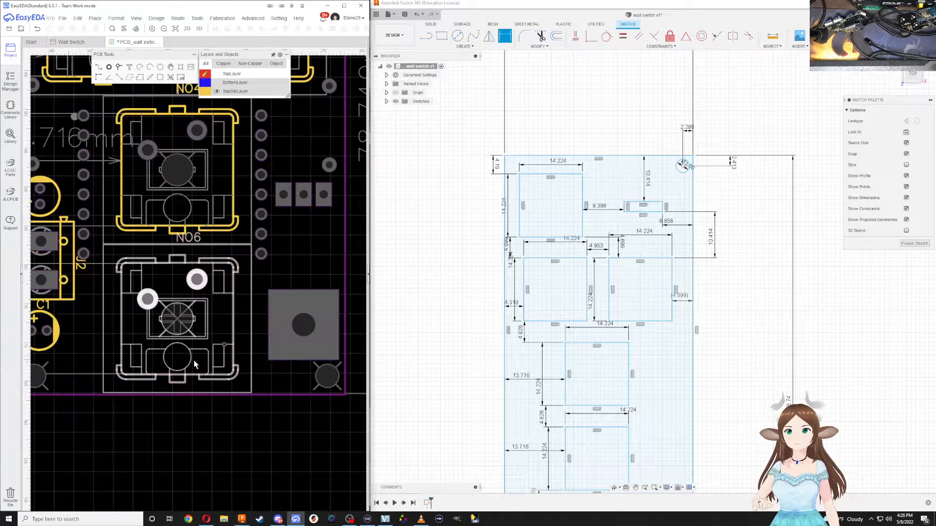
pyautogui.moveTo(198, 358); pyautogui.dragTo(255, 340, button='right')
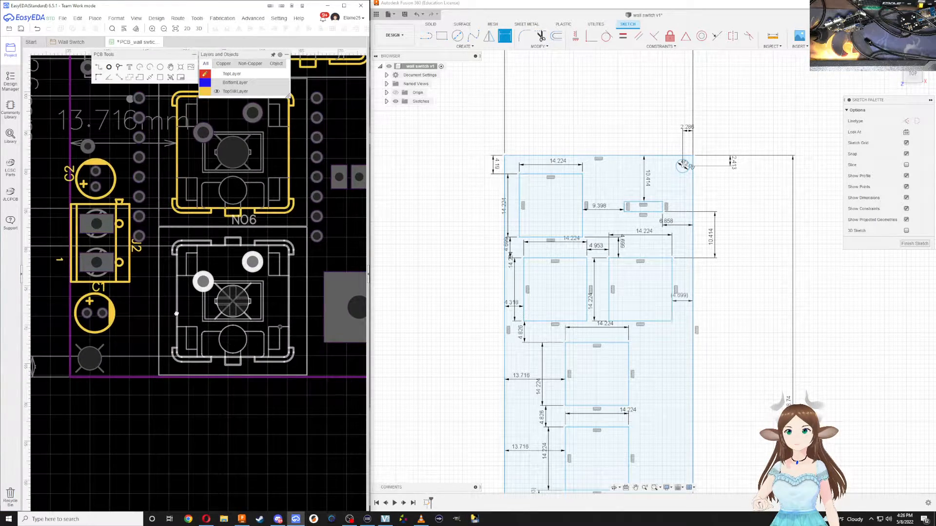
pyautogui.moveTo(177, 313); pyautogui.dragTo(226, 399, button='right')
pyautogui.moveTo(270, 243); pyautogui.dragTo(280, 391, button='right')
pyautogui.moveTo(268, 176); pyautogui.dragTo(265, 317, button='right')
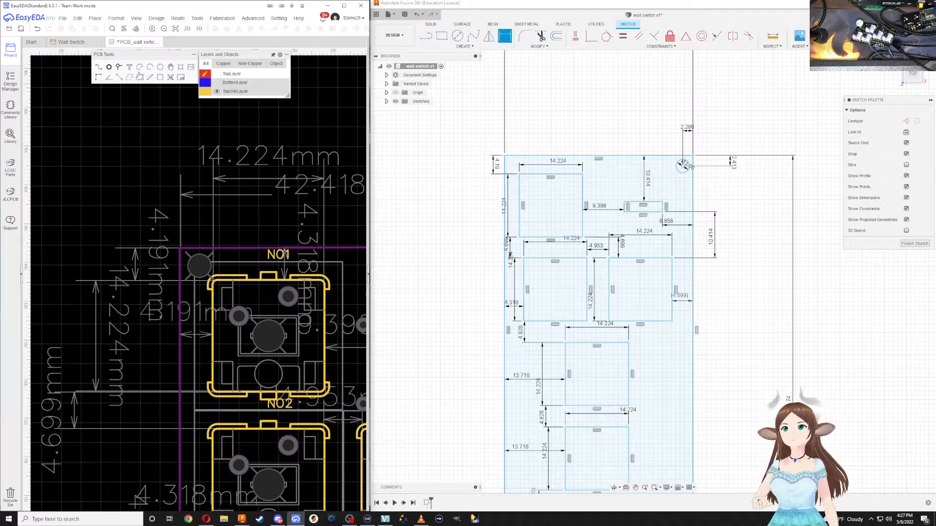
# Add a horizontal dimension from the board's left edge to the centre of its upper-left mounting hole
pyautogui.click(200, 267)
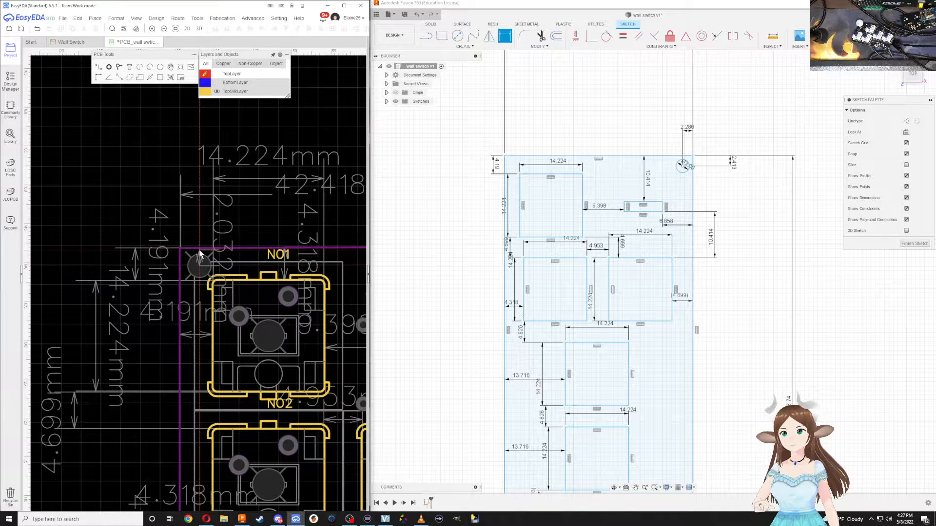
pyautogui.click(199, 249)
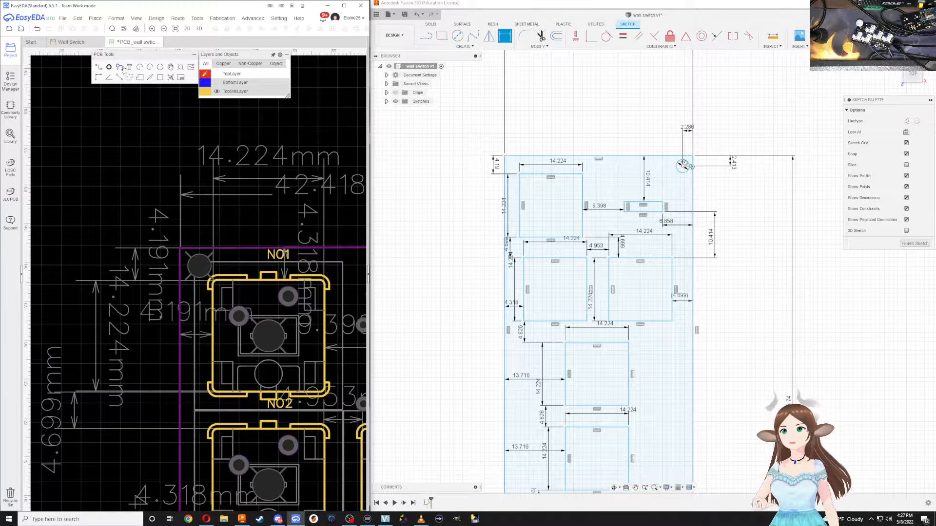
pyautogui.click(199, 266)
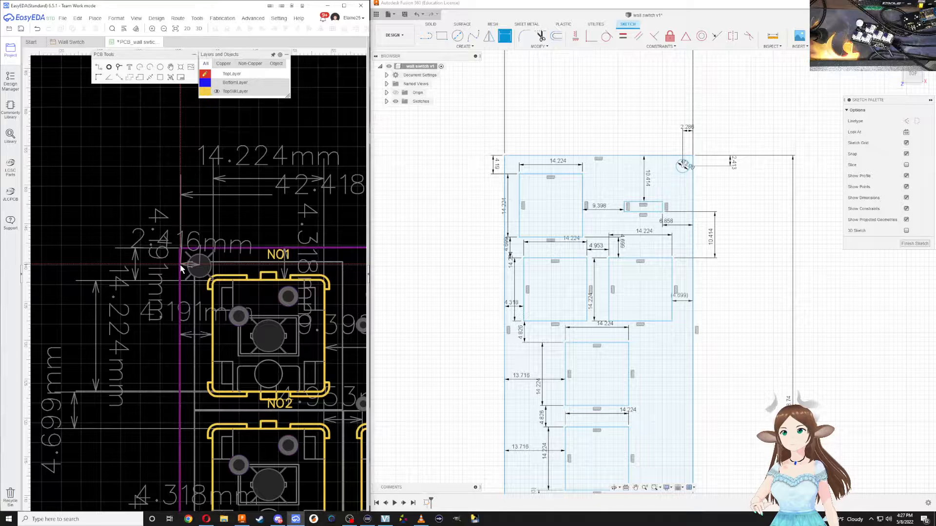
pyautogui.click(200, 116)
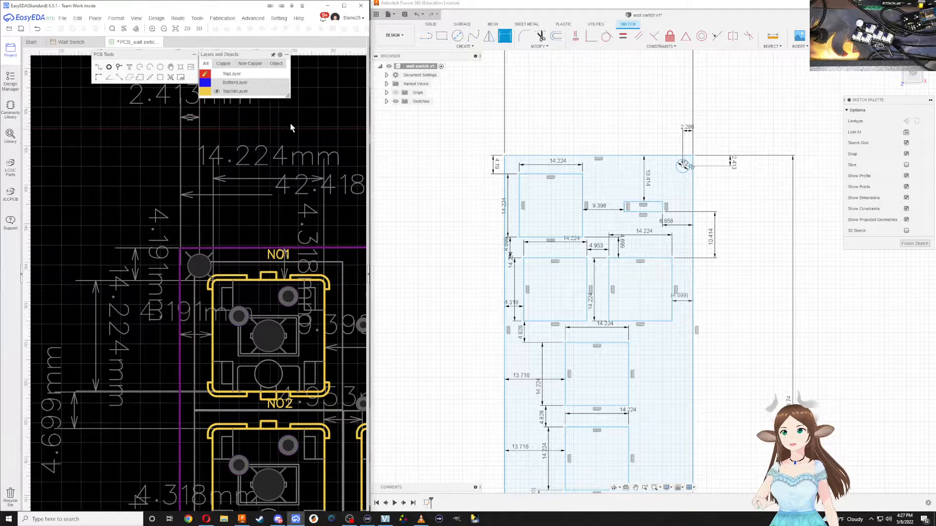
pyautogui.moveTo(306, 120); pyautogui.dragTo(299, 188, button='right')
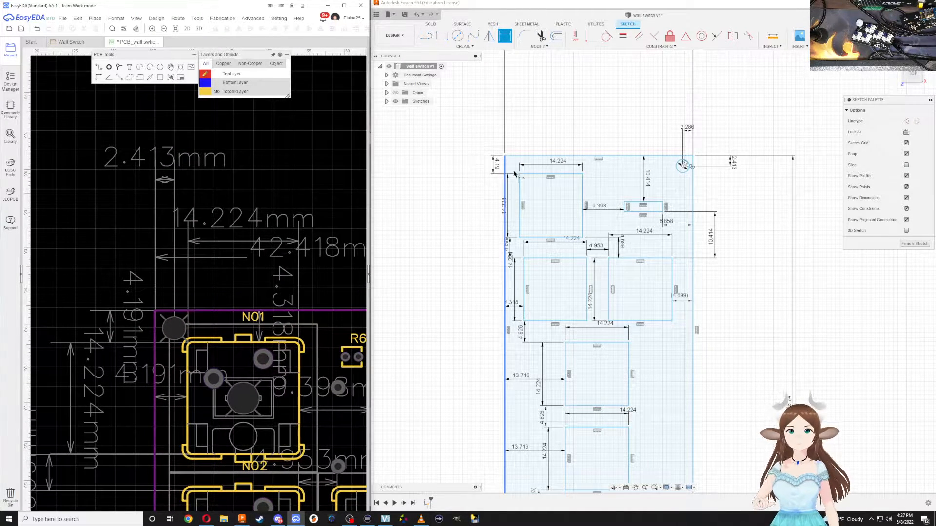
# In Fusion 360, leave the dimension command, finish the board sketch and reopen it for editing
pyautogui.click(460, 25)
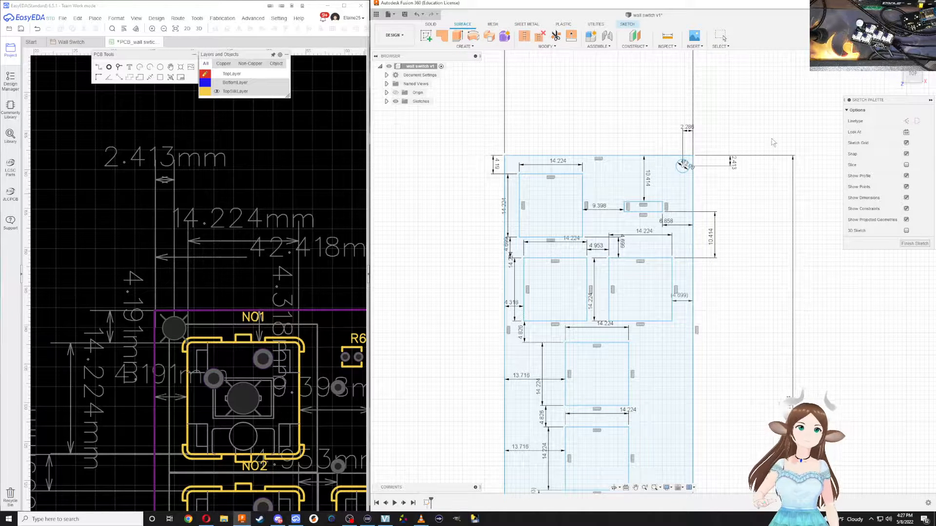
pyautogui.press('Escape')
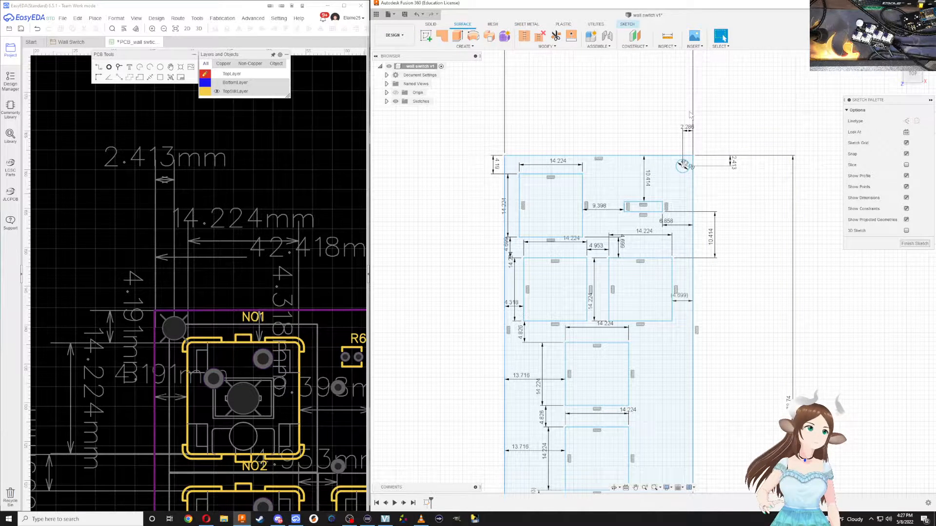
pyautogui.click(439, 24)
pyautogui.scroll(1, 511, 371)
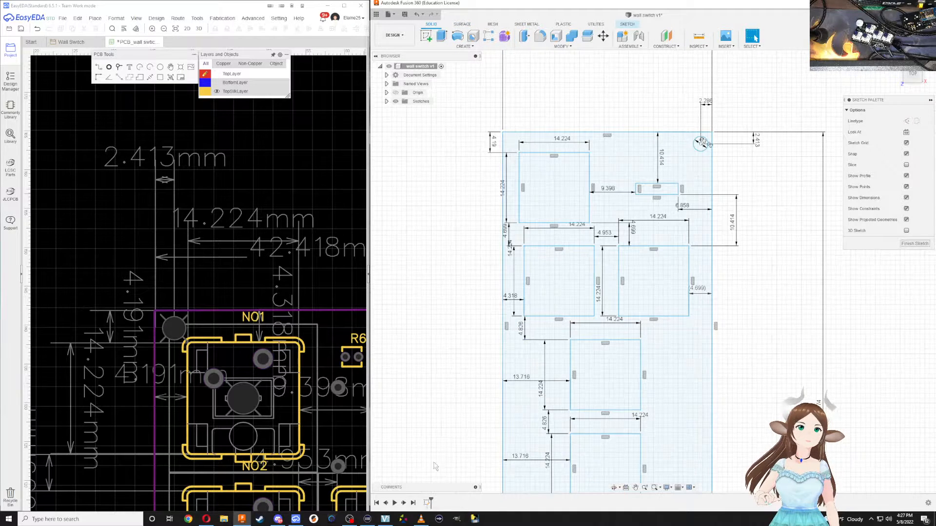
pyautogui.click(427, 502)
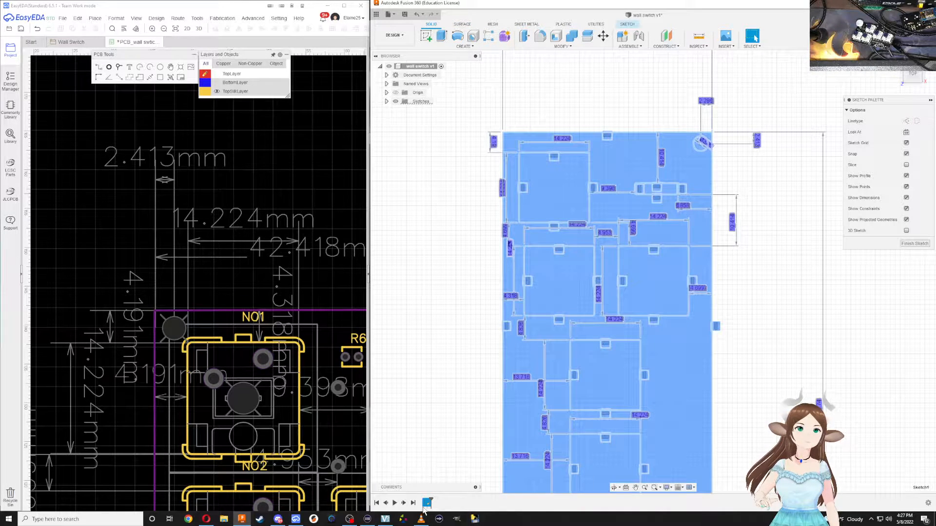
pyautogui.click(907, 243)
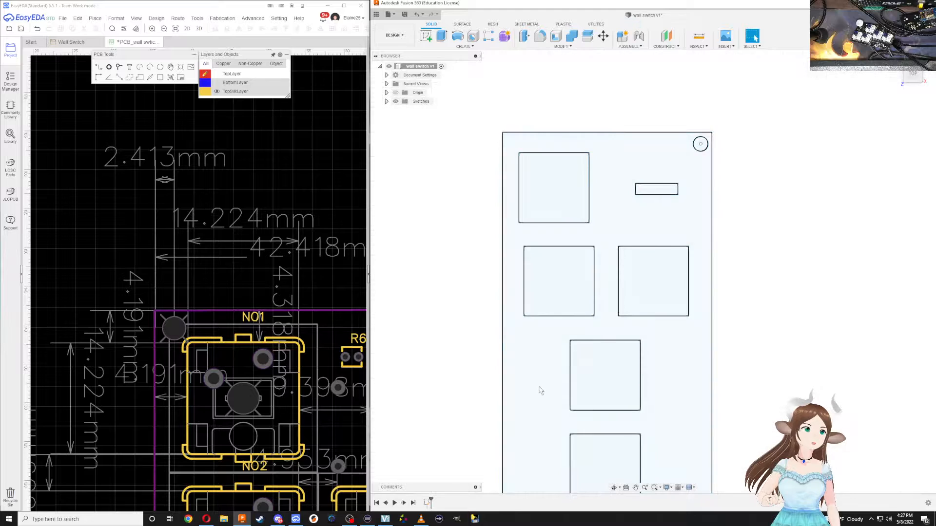
pyautogui.doubleClick(427, 502)
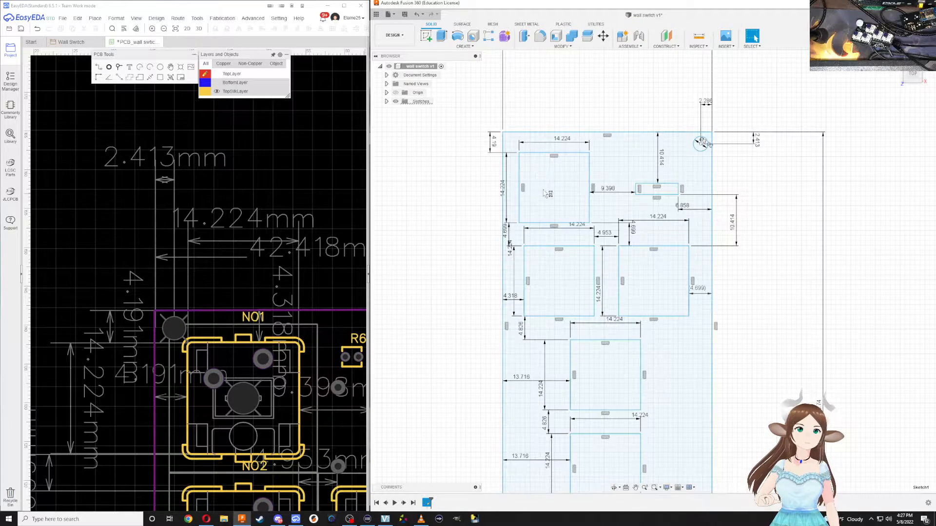
# Sketch a 3 mm diameter circle for the mounting hole inside the board's upper-left corner
pyautogui.click(457, 36)
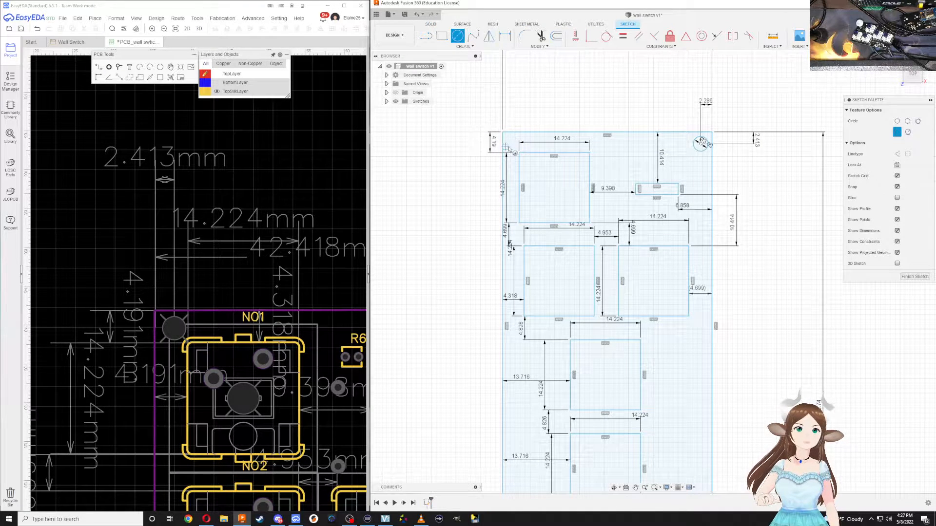
pyautogui.click(515, 141)
pyautogui.write('3')
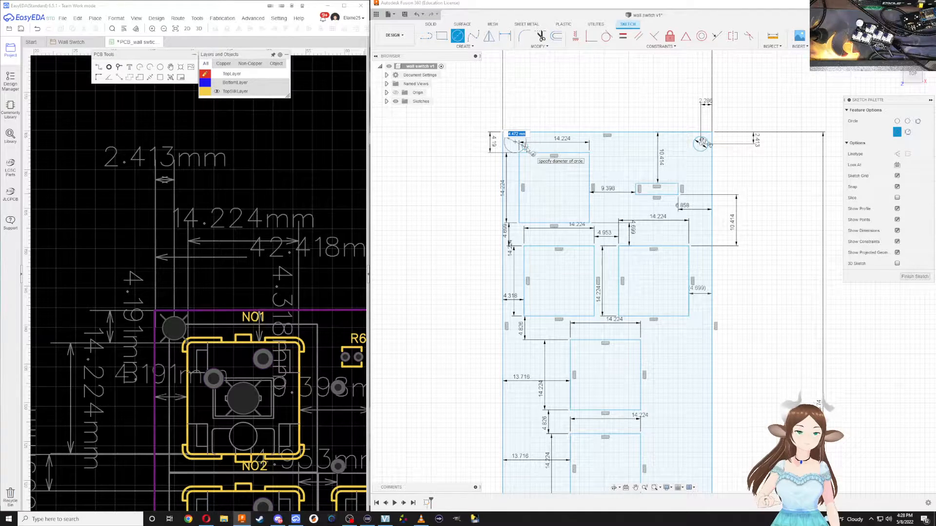
pyautogui.press('Return')
pyautogui.press('Escape')
# Dimension the upper-left mounting hole's centre to the board's top edge and set the distance to 2.413 mm
pyautogui.moveTo(525, 107); pyautogui.dragTo(504, 154, button='middle')
pyautogui.scroll(-1, 502, 155)
pyautogui.scroll(3, 490, 161)
pyautogui.scroll(5, 497, 195)
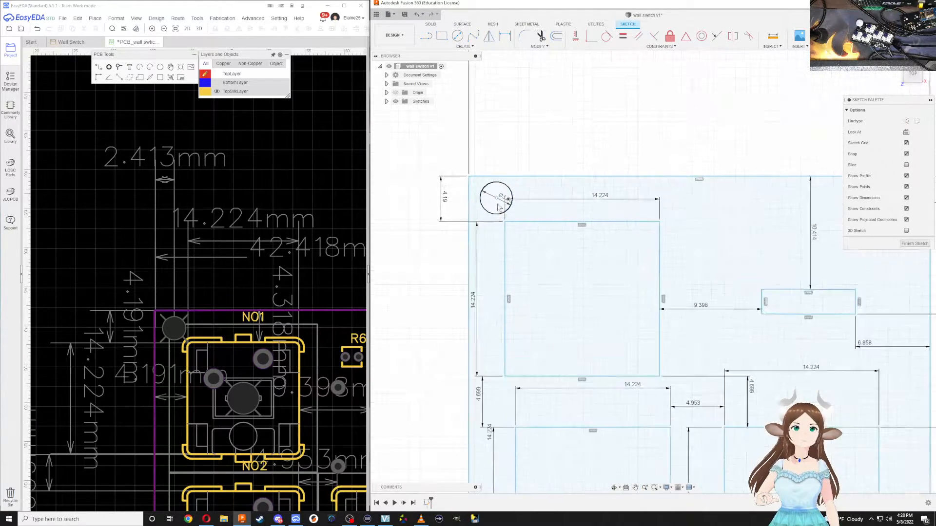
pyautogui.press('d')
pyautogui.click(497, 198)
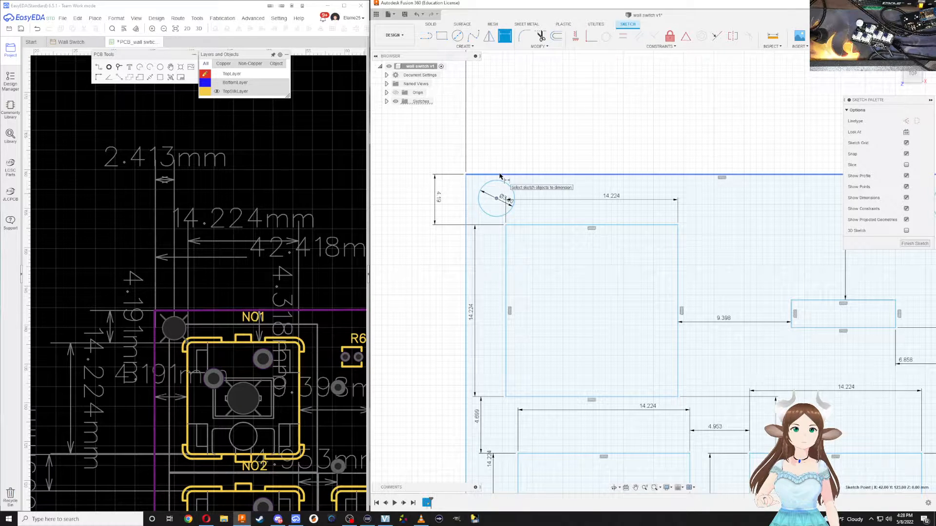
pyautogui.click(494, 174)
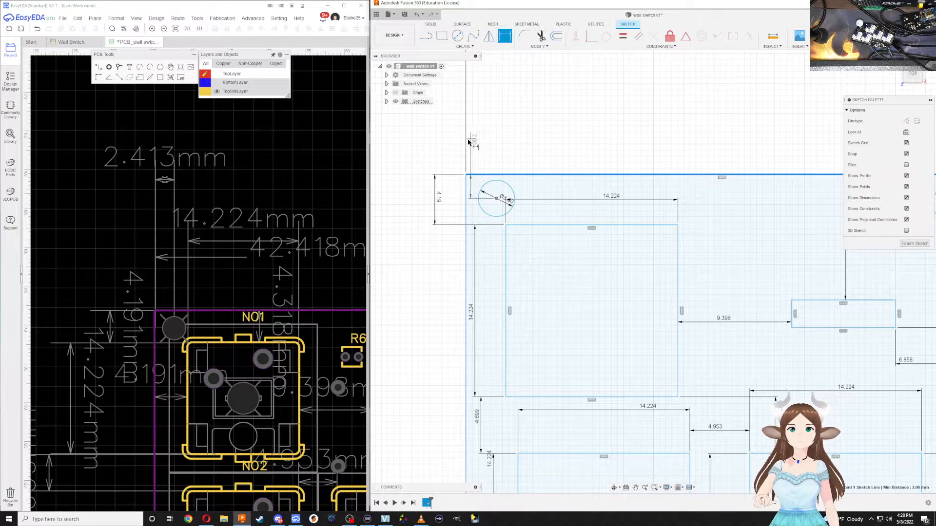
pyautogui.scroll(-1, 465, 142)
pyautogui.scroll(-2, 466, 141)
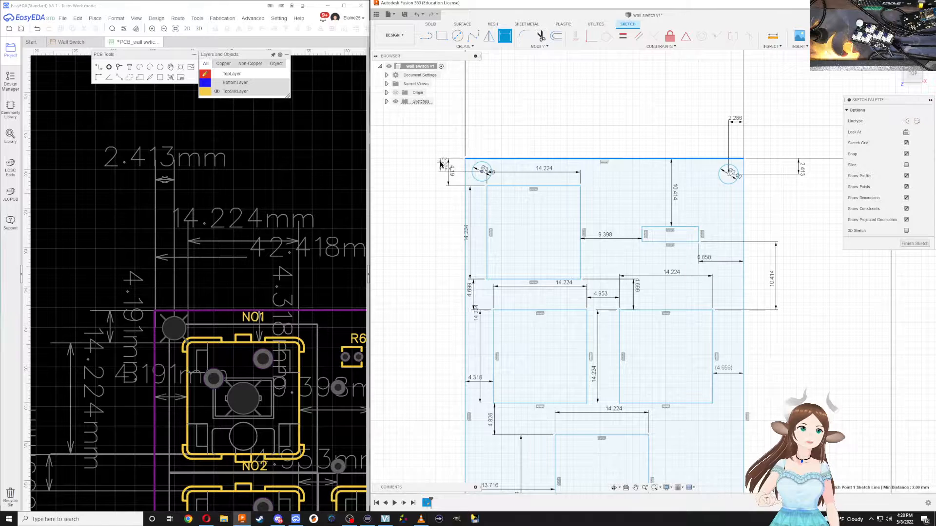
pyautogui.click(437, 143)
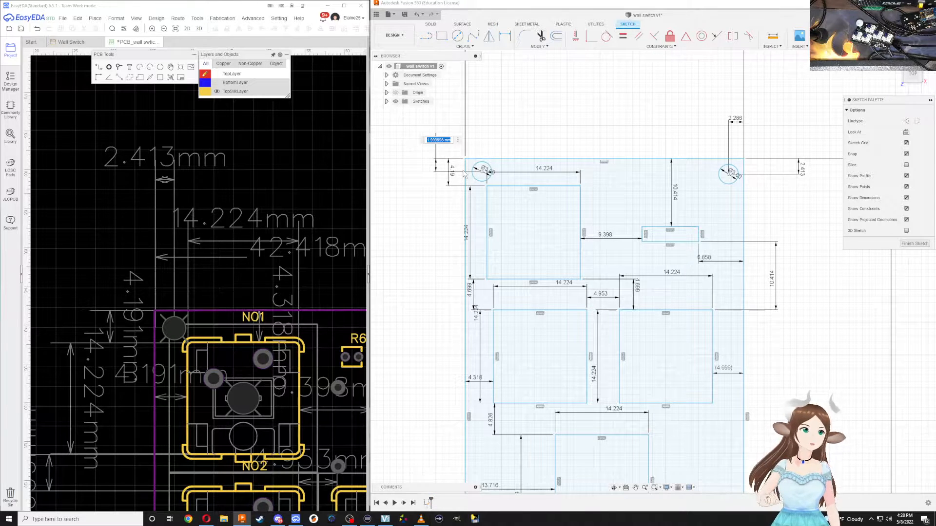
pyautogui.write('2.413')
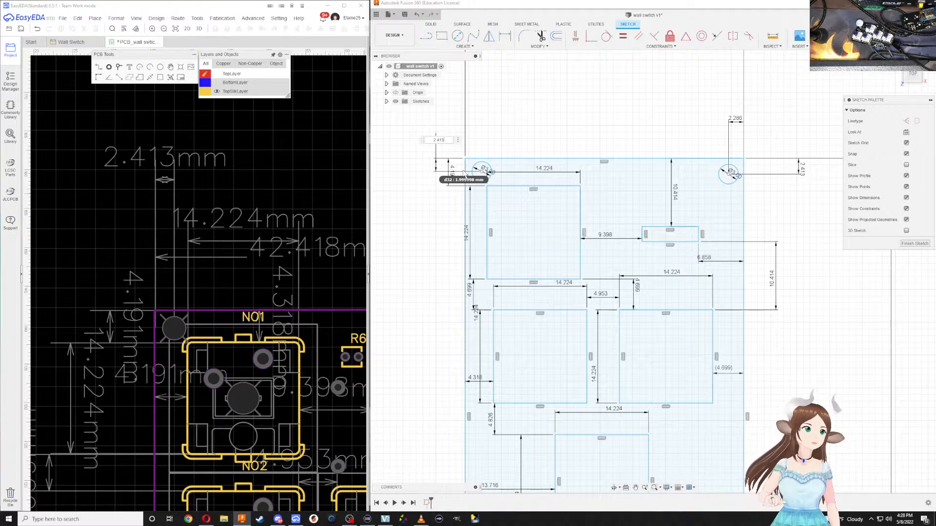
pyautogui.press('Return')
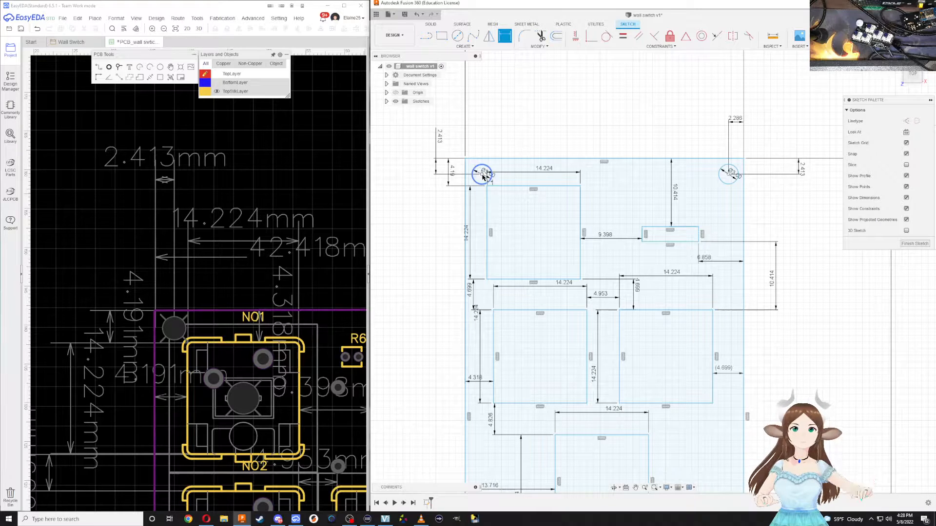
# Dimension the same hole's centre to the board's left edge and set the distance to 2.413 mm
pyautogui.click(482, 175)
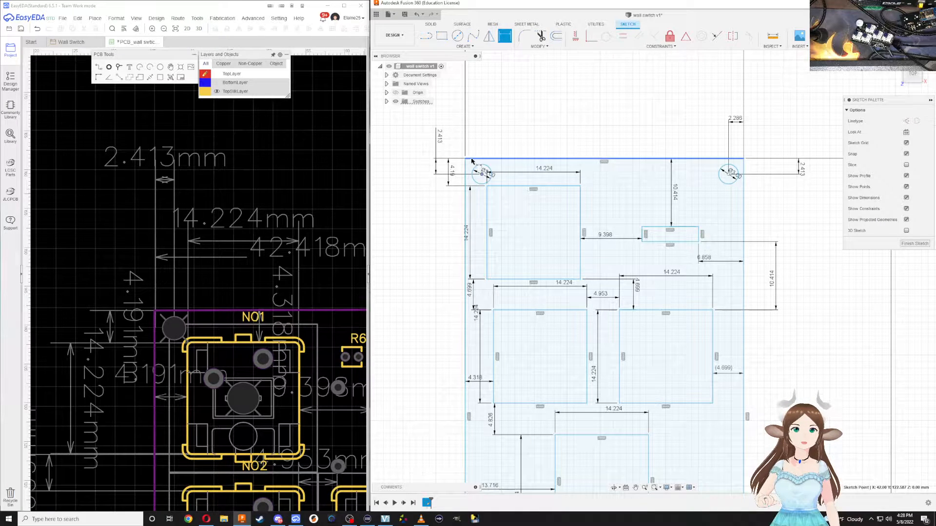
pyautogui.click(465, 168)
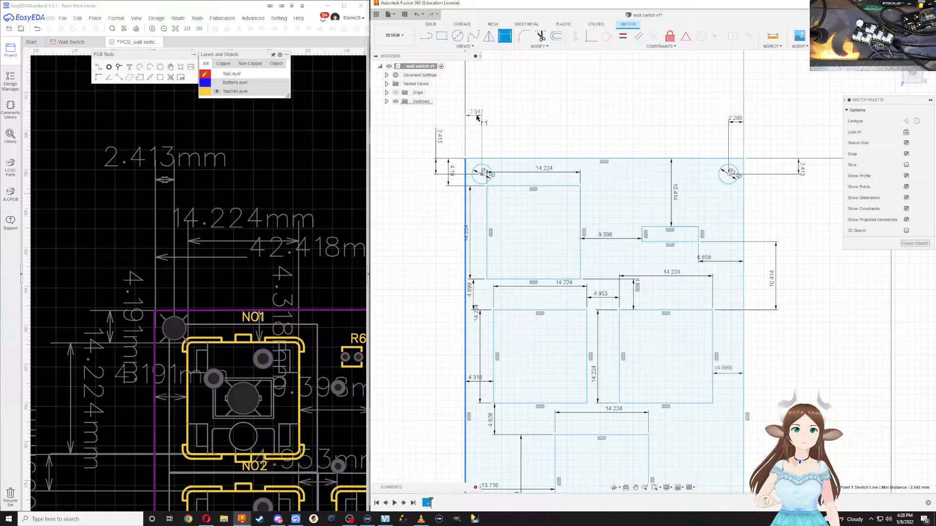
pyautogui.click(477, 117)
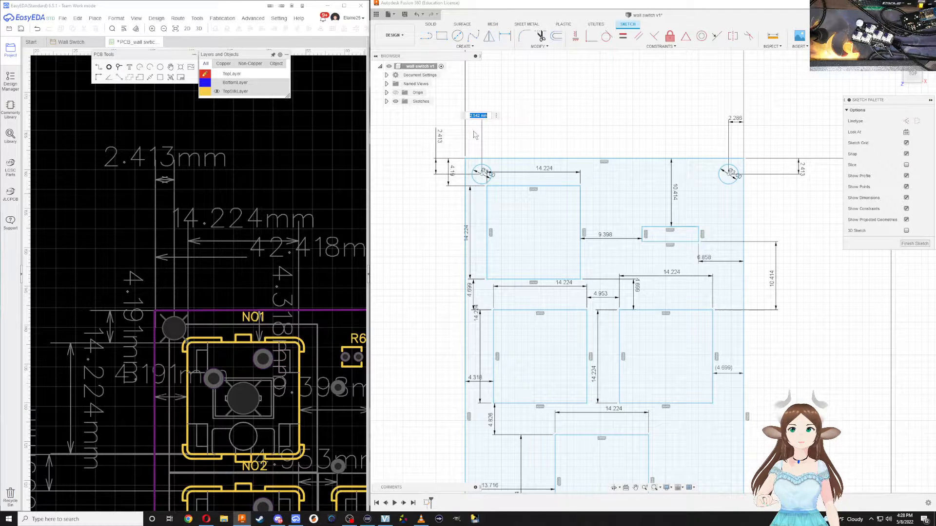
pyautogui.write('3')
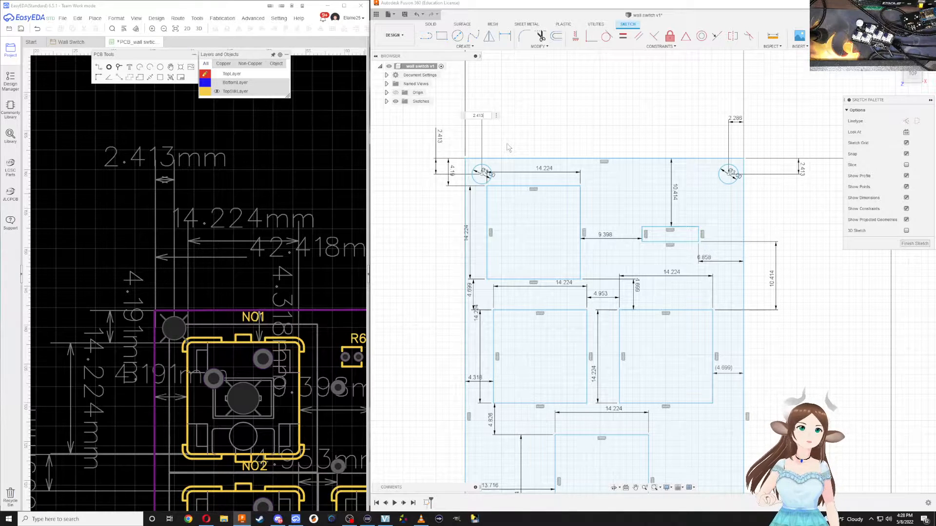
pyautogui.press('Return')
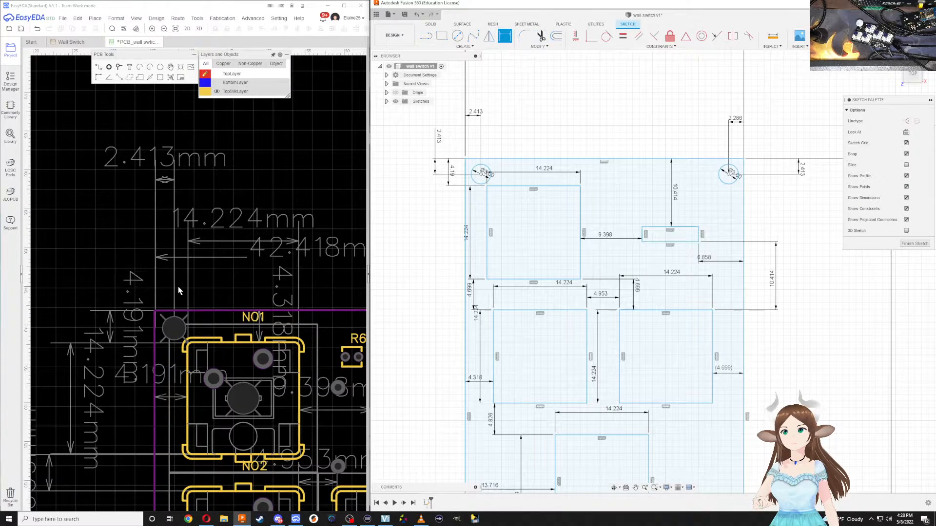
# Set the diameter of both upper mounting holes to 3.25 mm
pyautogui.scroll(-3, 178, 286)
pyautogui.scroll(4, 177, 286)
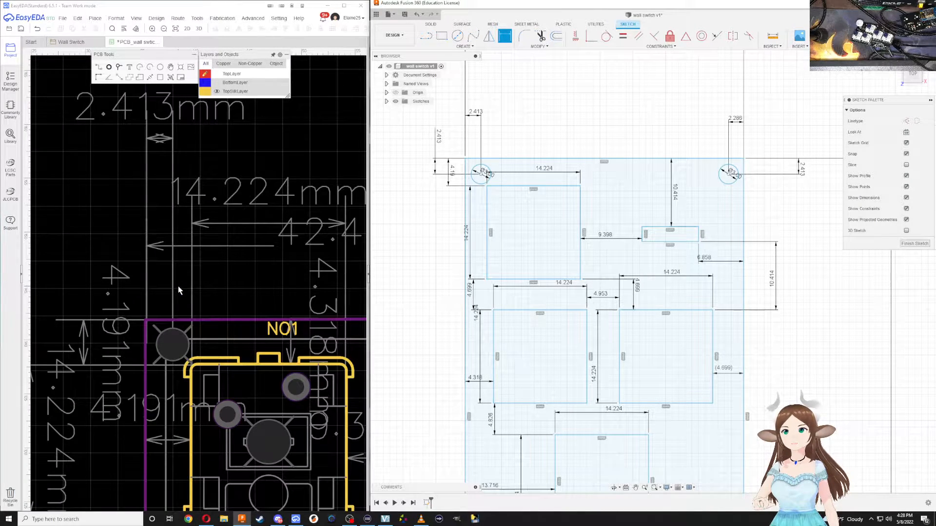
pyautogui.scroll(-1, 177, 285)
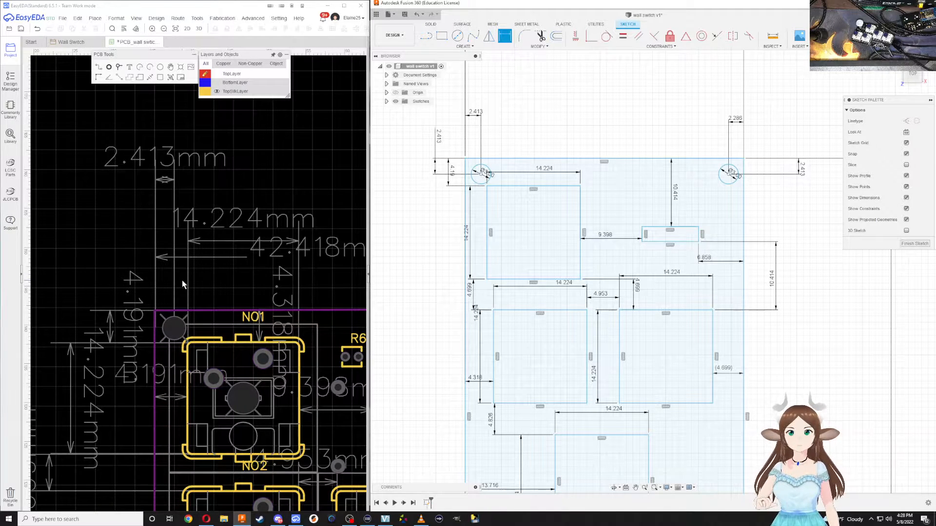
pyautogui.scroll(-3, 183, 281)
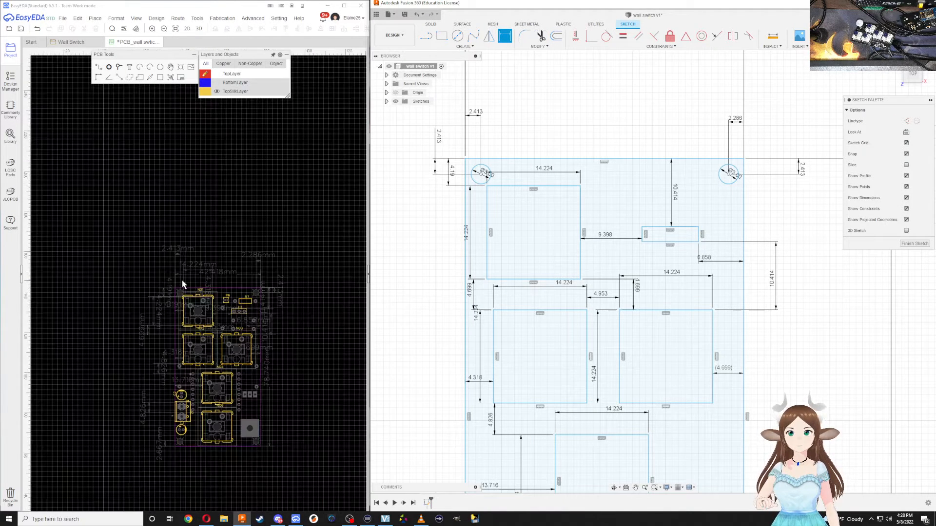
pyautogui.click(488, 176)
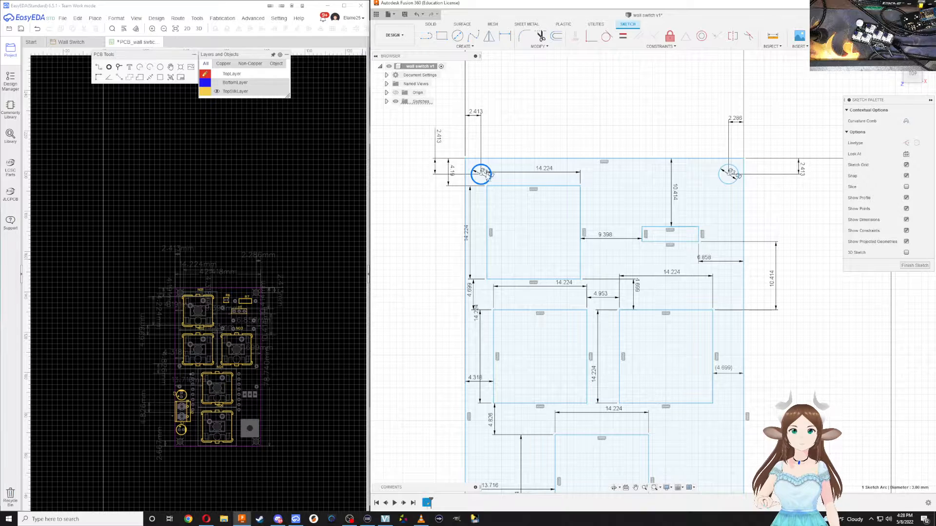
pyautogui.doubleClick(487, 175)
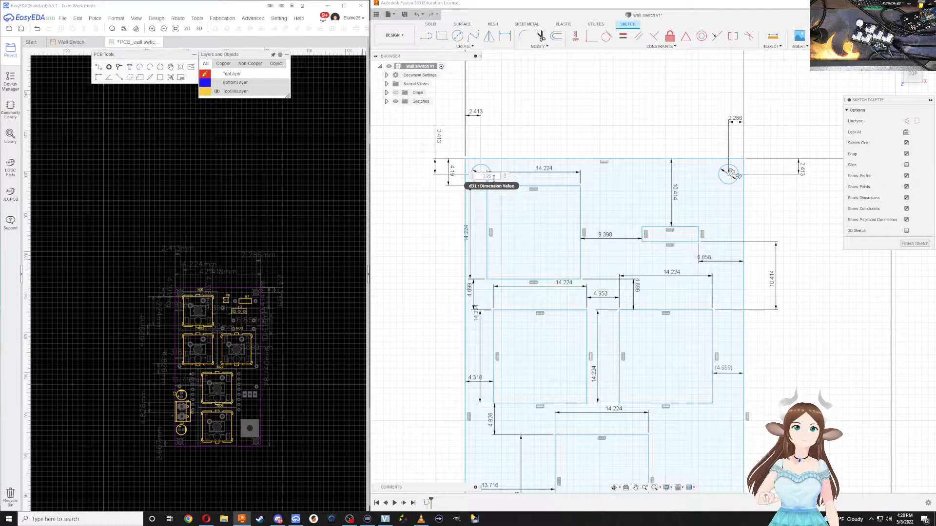
pyautogui.press('Return')
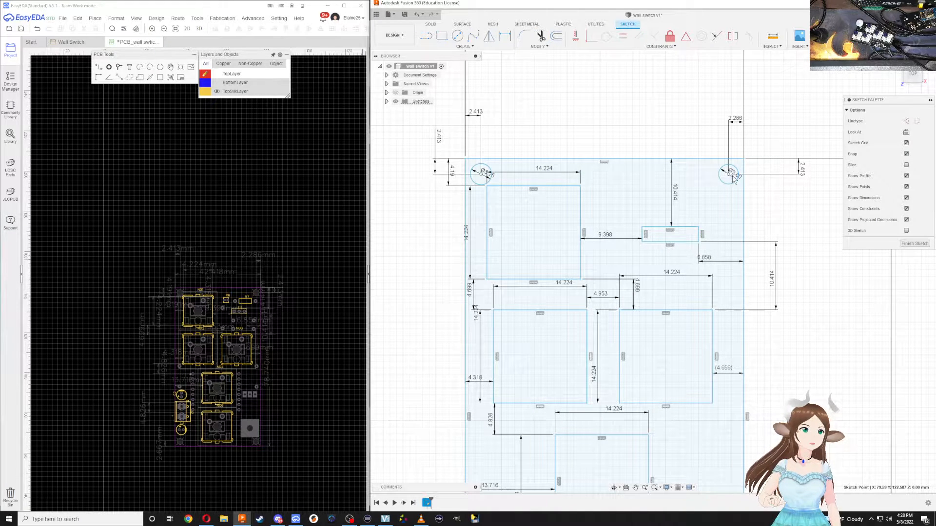
pyautogui.click(734, 178)
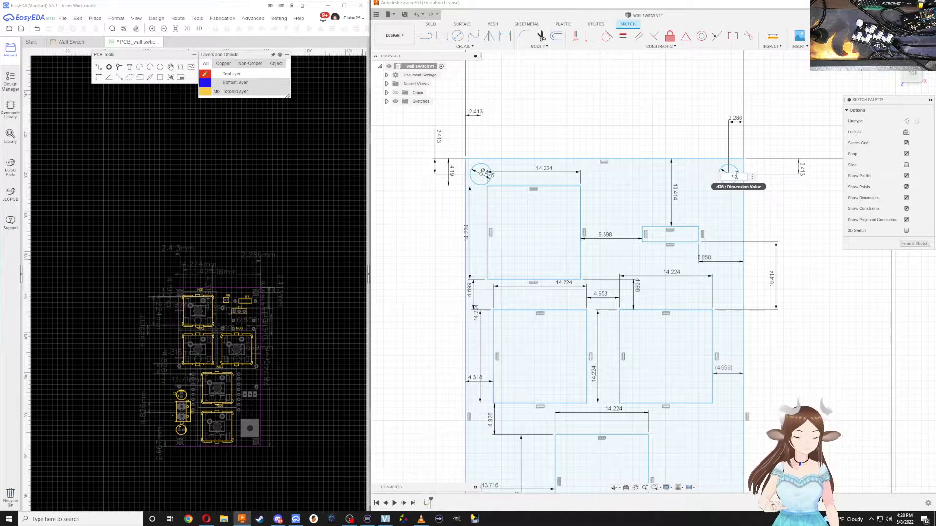
pyautogui.write('3.2')
pyautogui.press('Return')
# In EasyEDA, examine the mounting hole at the board's lower-left corner and its existing dimensions
pyautogui.scroll(3, 693, 235)
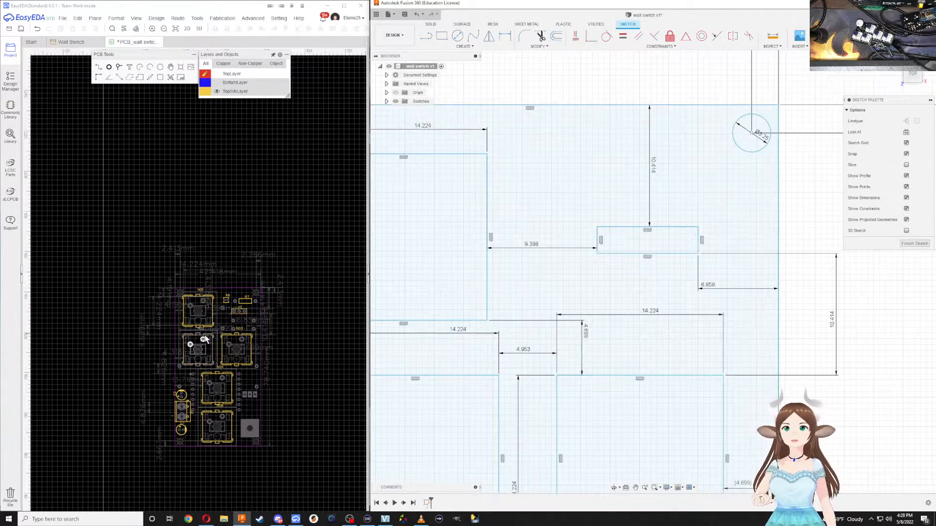
pyautogui.scroll(5, 257, 328)
pyautogui.moveTo(166, 349); pyautogui.dragTo(313, 235, button='right')
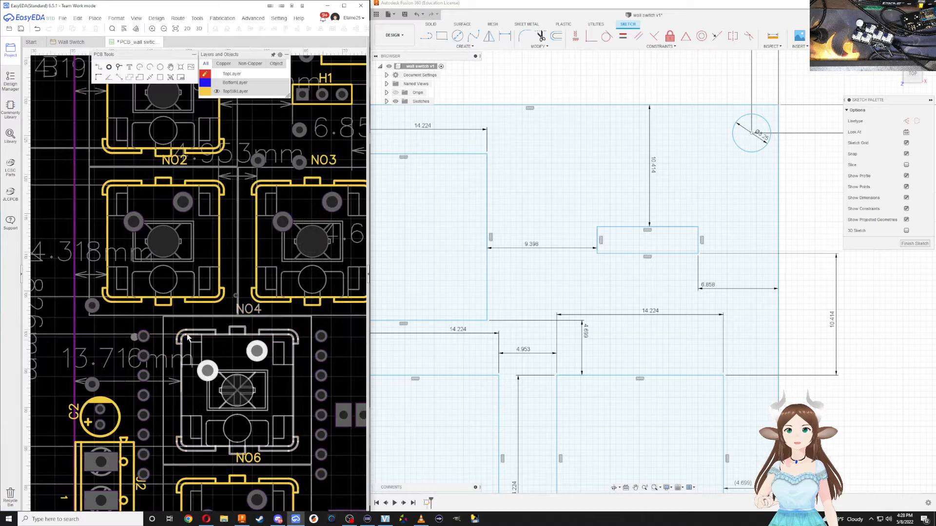
pyautogui.moveTo(215, 380); pyautogui.dragTo(313, 271, button='right')
pyautogui.moveTo(193, 326); pyautogui.dragTo(226, 179, button='right')
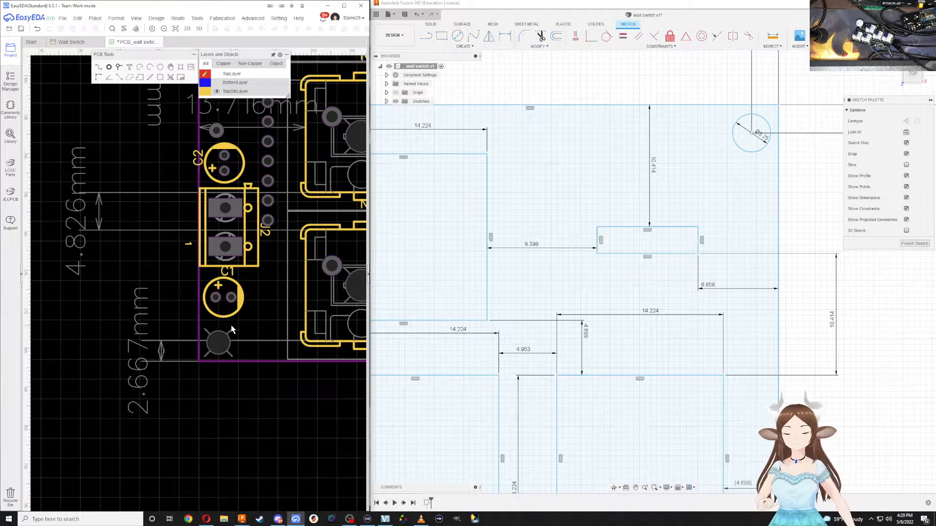
pyautogui.scroll(1, 389, 331)
pyautogui.moveTo(390, 332); pyautogui.dragTo(544, 287, button='middle')
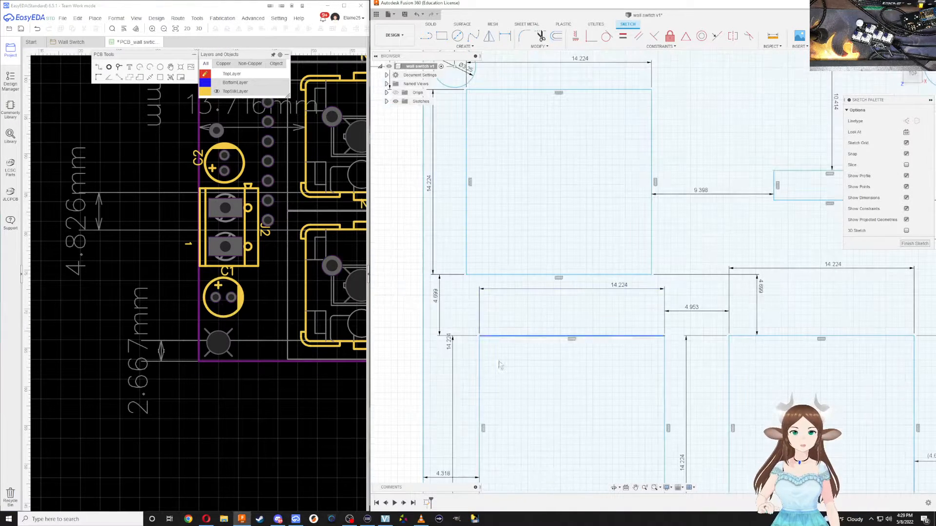
pyautogui.moveTo(505, 360); pyautogui.dragTo(543, 324, button='middle')
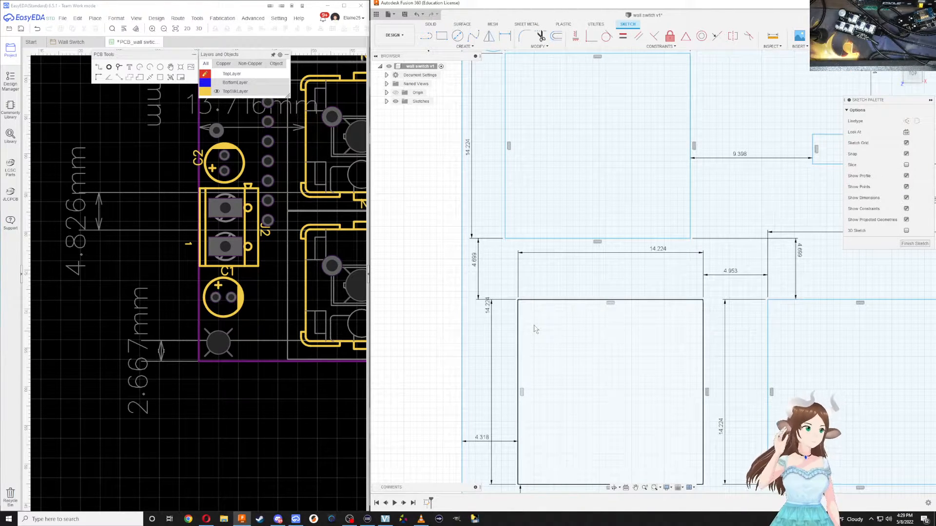
# In EasyEDA, add a horizontal dimension from the lower-left mounting hole's centre to the board's left edge, placed below the board
pyautogui.click(218, 345)
pyautogui.scroll(-3, 218, 345)
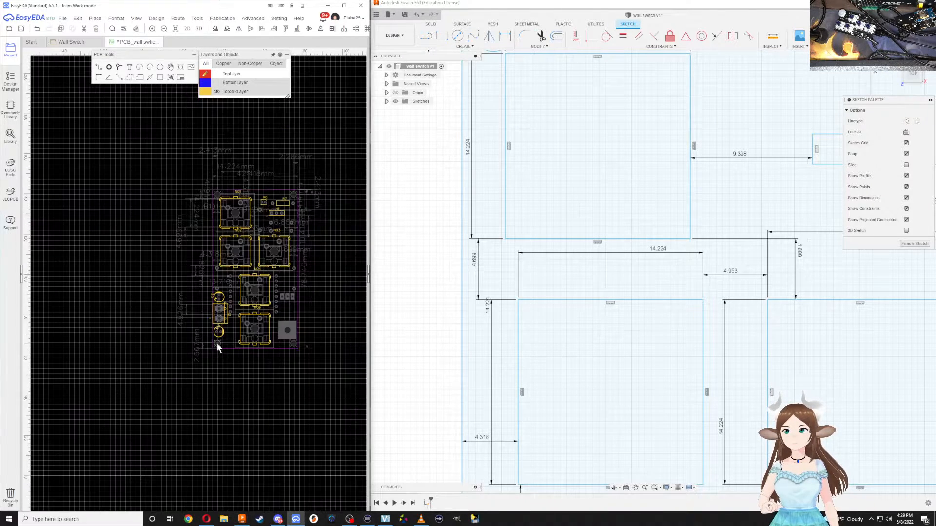
pyautogui.scroll(3, 215, 341)
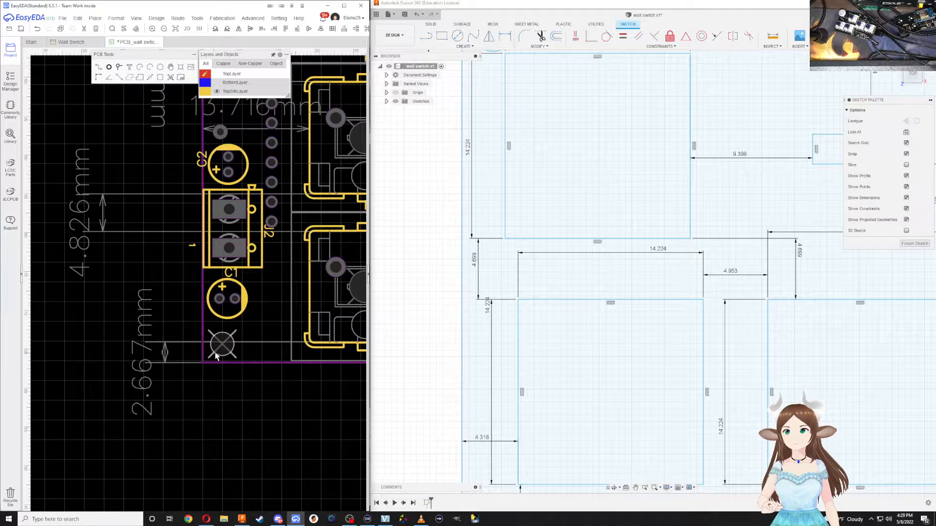
pyautogui.scroll(-3, 229, 351)
pyautogui.scroll(4, 222, 348)
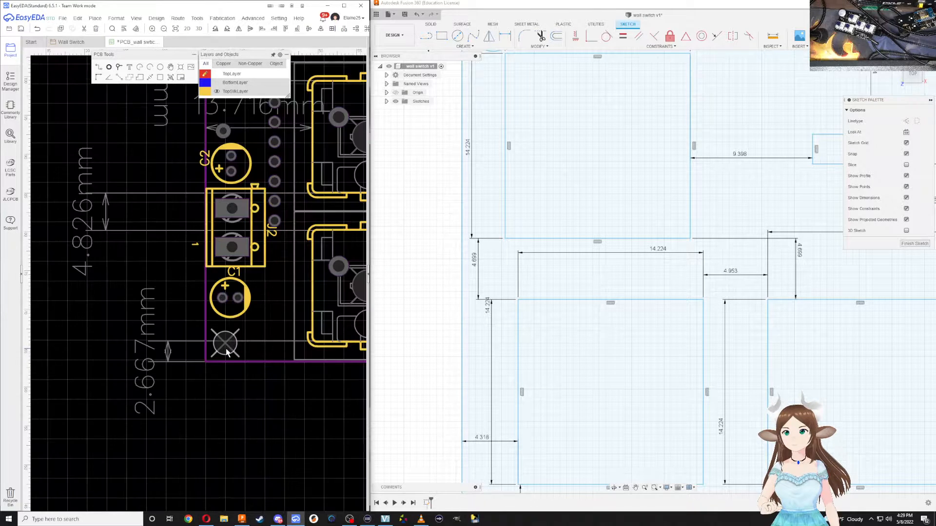
pyautogui.scroll(-1, 163, 219)
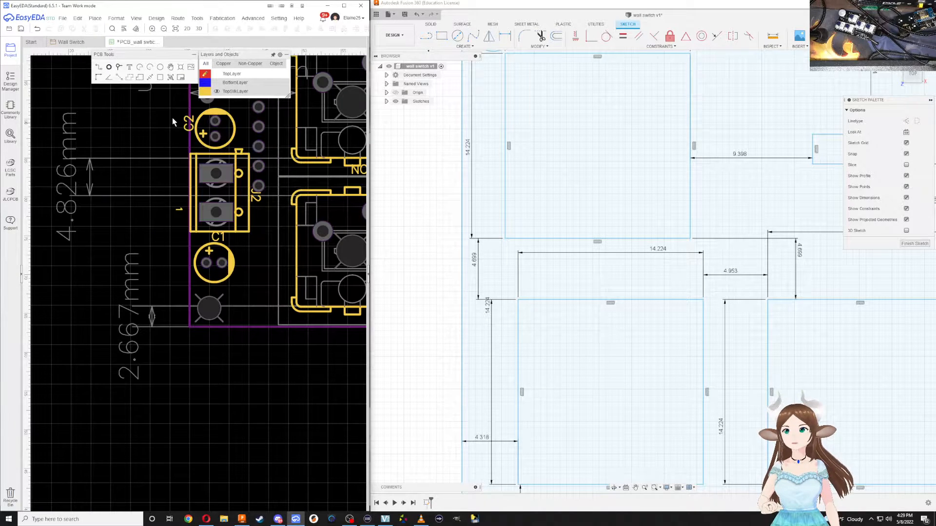
pyautogui.click(210, 311)
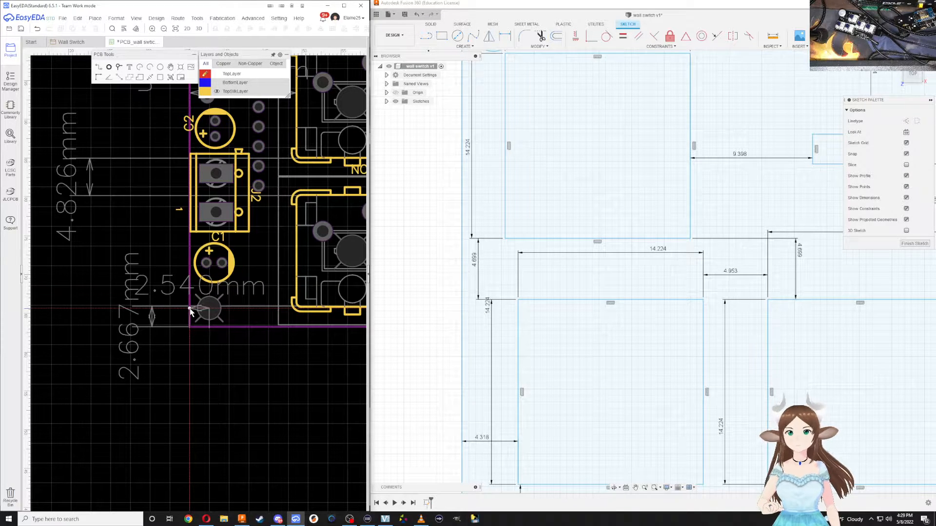
pyautogui.click(189, 308)
pyautogui.click(197, 403)
# Examine the dimensions around the mounting hole at the board's upper-left corner in the PCB layout
pyautogui.moveTo(319, 342); pyautogui.dragTo(302, 437, button='right')
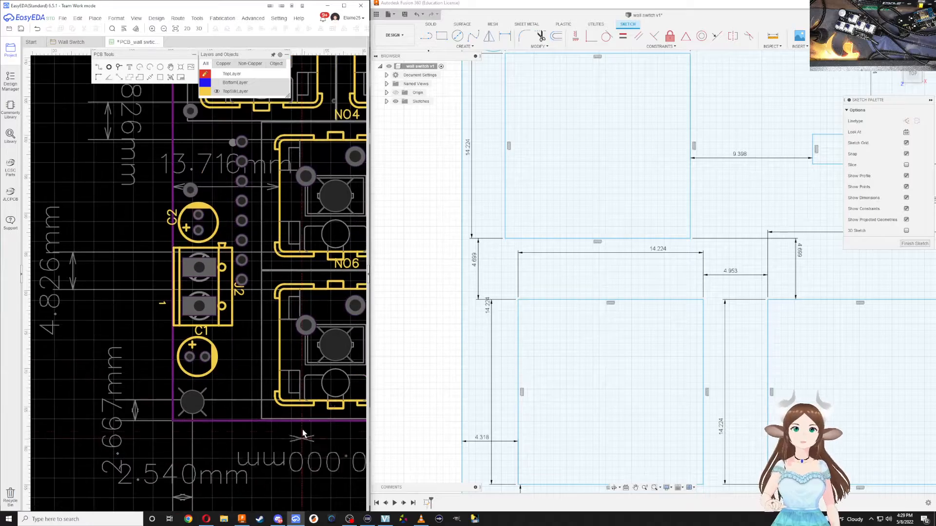
pyautogui.scroll(-3, 510, 272)
pyautogui.scroll(-2, 510, 272)
pyautogui.scroll(3, 209, 180)
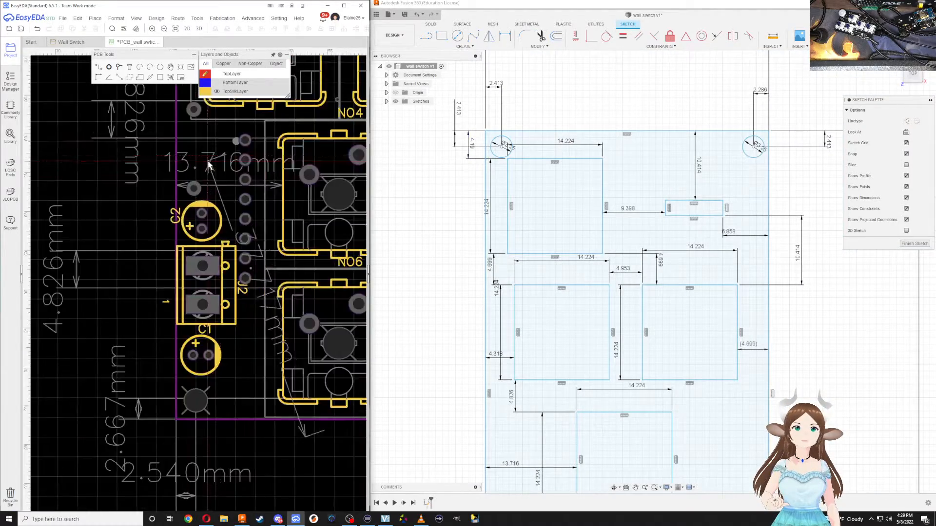
pyautogui.scroll(-5, 210, 183)
pyautogui.scroll(1, 246, 239)
pyautogui.moveTo(252, 252); pyautogui.dragTo(295, 378, button='right')
pyautogui.scroll(3, 232, 154)
pyautogui.scroll(2, 236, 209)
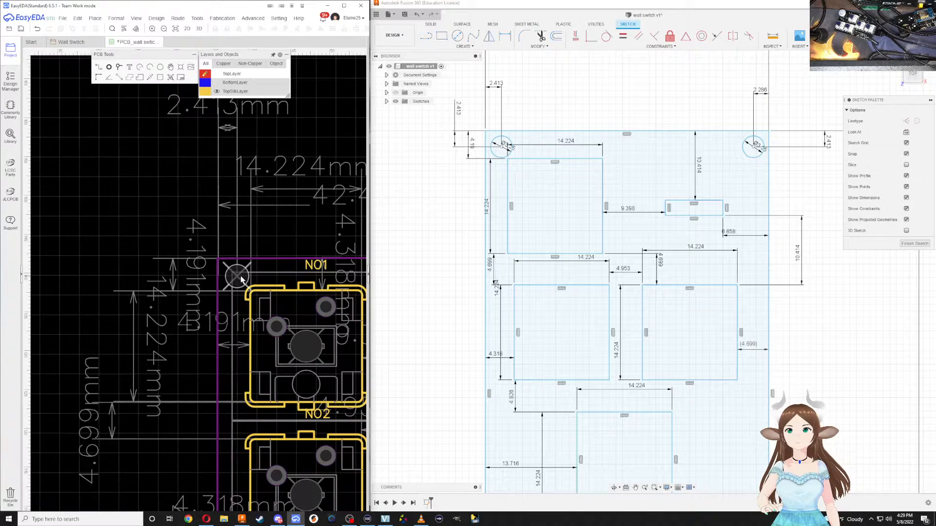
pyautogui.scroll(-1, 235, 230)
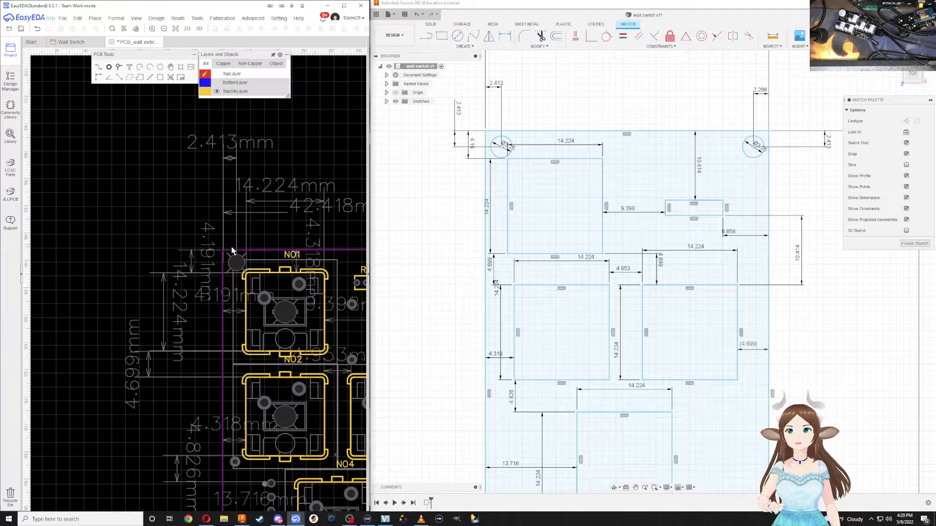
# Try moving the 4.191 mm vertical dimension farther from the board's upper-left corner in the PCB layout, and undo the move
pyautogui.scroll(1, 232, 251)
pyautogui.scroll(1, 232, 251)
pyautogui.scroll(-1, 232, 251)
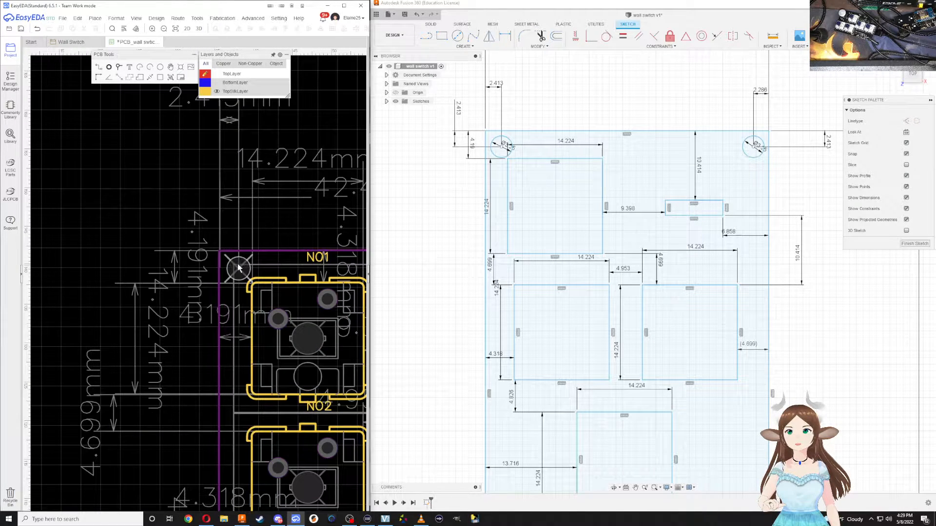
pyautogui.scroll(-1, 238, 268)
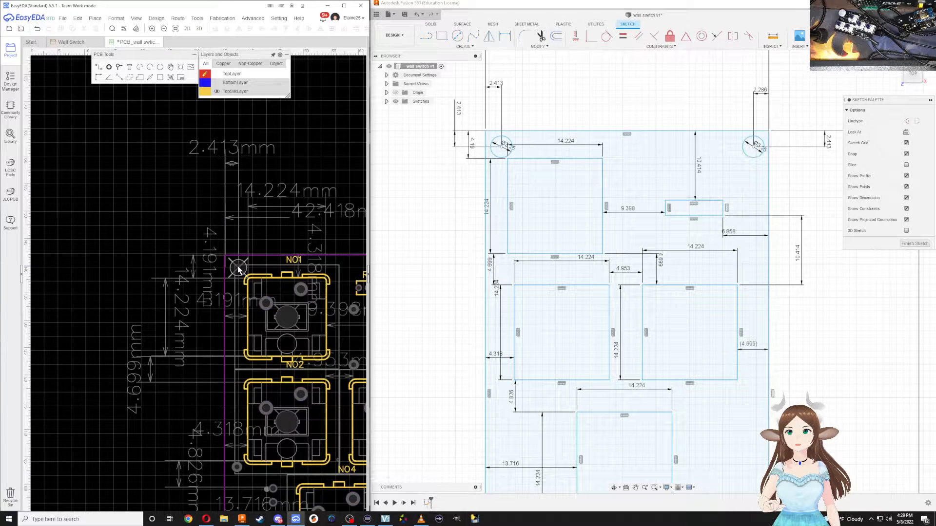
pyautogui.scroll(1, 209, 277)
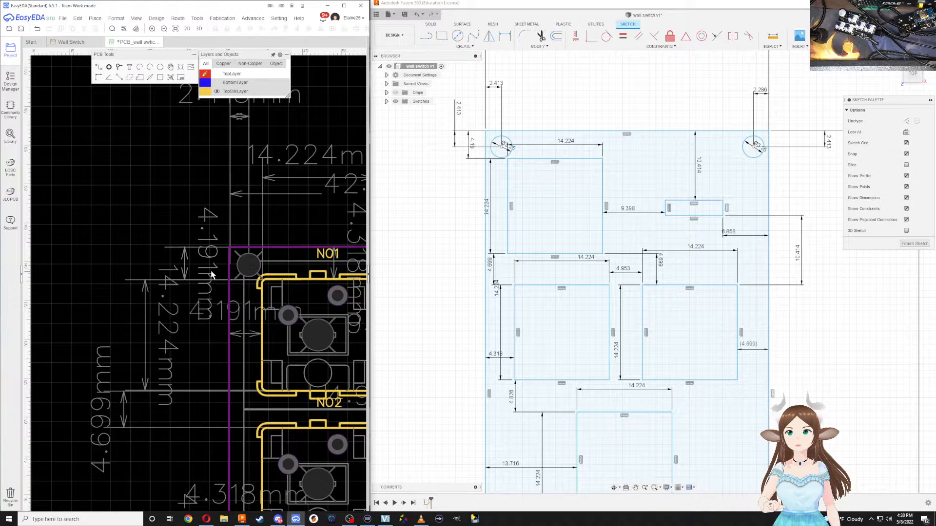
pyautogui.moveTo(186, 266); pyautogui.dragTo(109, 265)
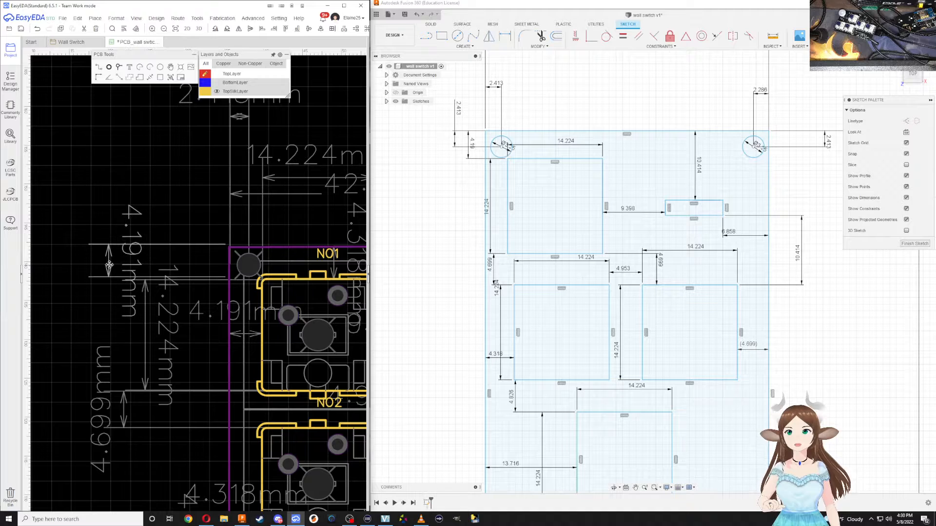
pyautogui.hotkey('ctrl', 'z')
# Compare the dimensions around the board's upper-left and lower-left mounting holes in the EasyEDA PCB layout
pyautogui.scroll(-2, 192, 222)
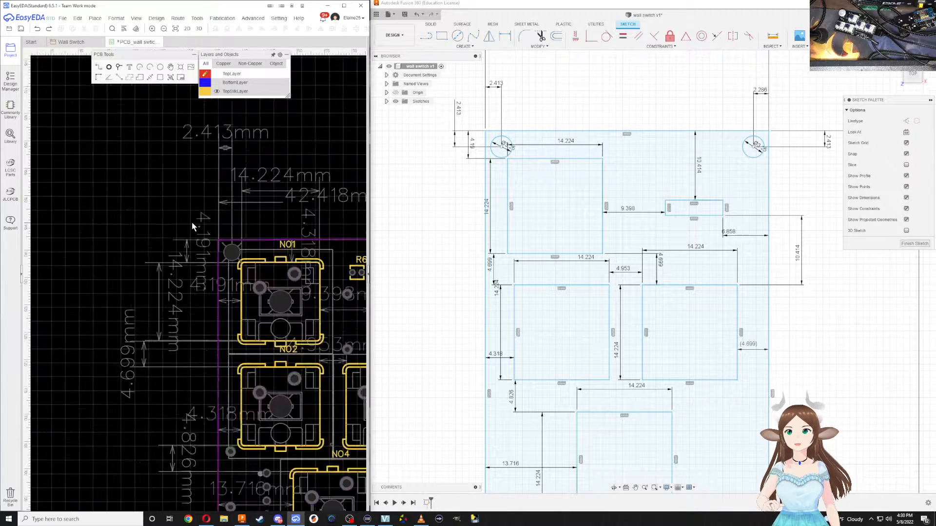
pyautogui.moveTo(310, 220); pyautogui.dragTo(294, 247, button='right')
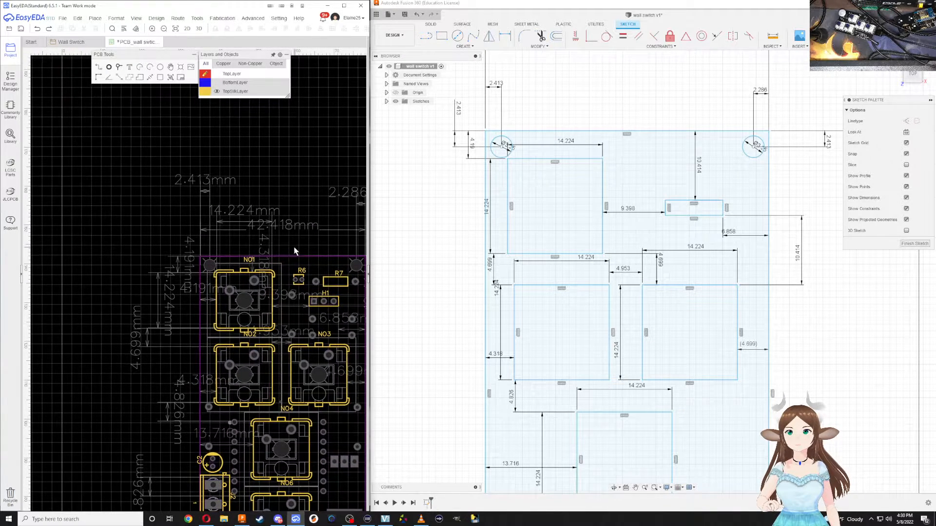
pyautogui.scroll(2, 232, 210)
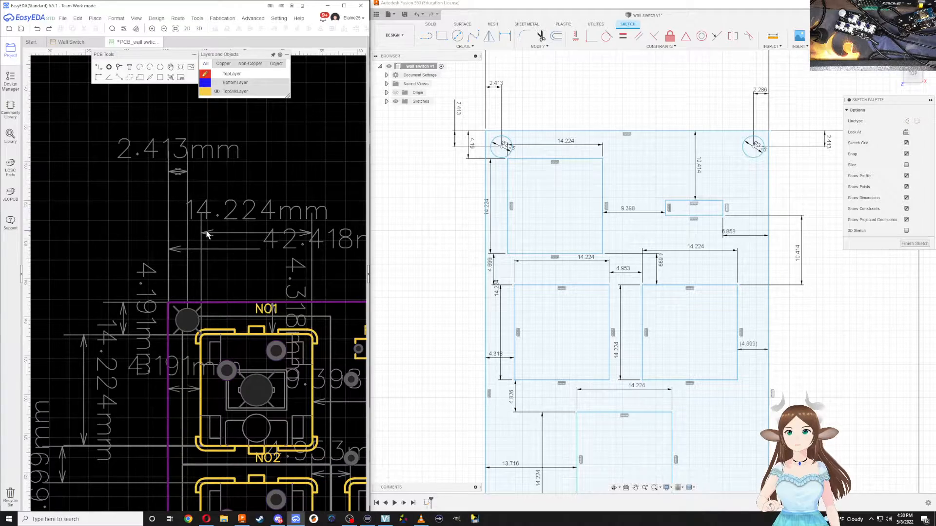
pyautogui.scroll(-6, 217, 234)
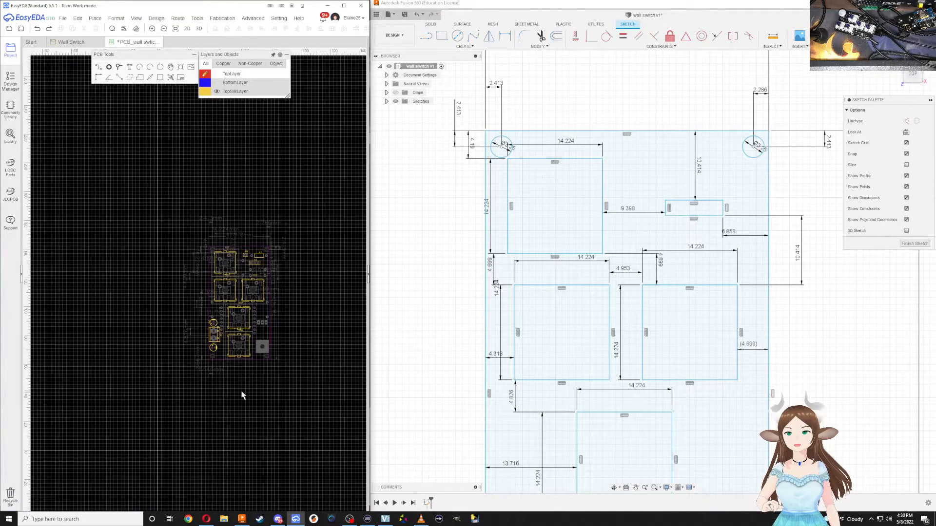
pyautogui.scroll(5, 242, 395)
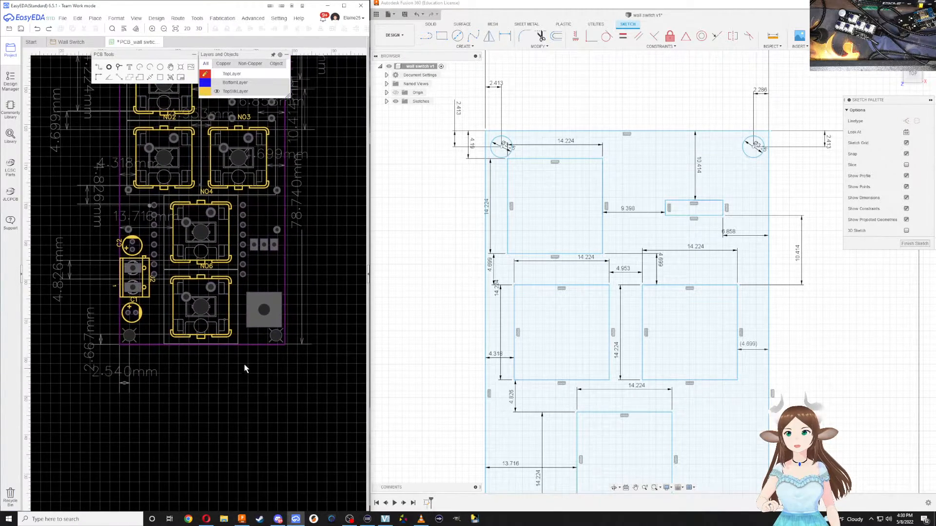
pyautogui.scroll(4, 201, 360)
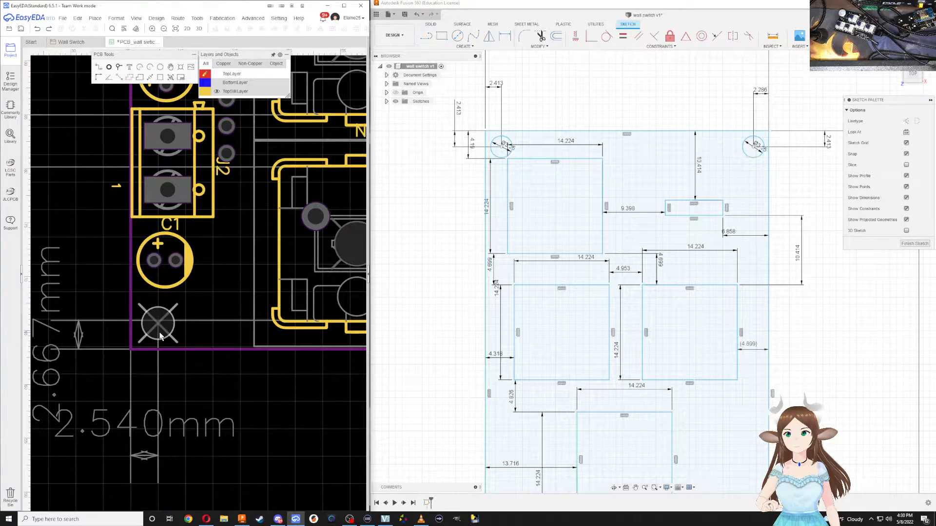
pyautogui.scroll(-5, 160, 336)
pyautogui.scroll(2, 149, 186)
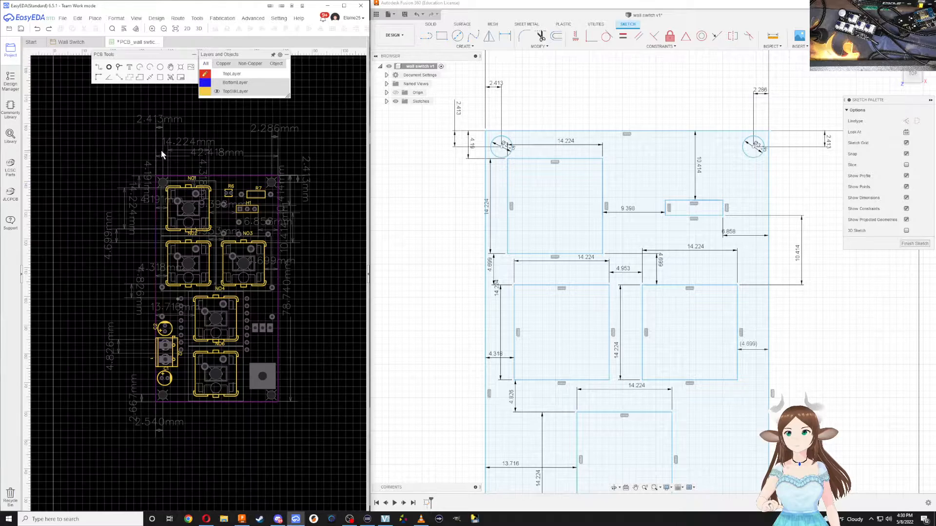
pyautogui.scroll(3, 161, 154)
pyautogui.scroll(-2, 160, 190)
pyautogui.scroll(1, 161, 190)
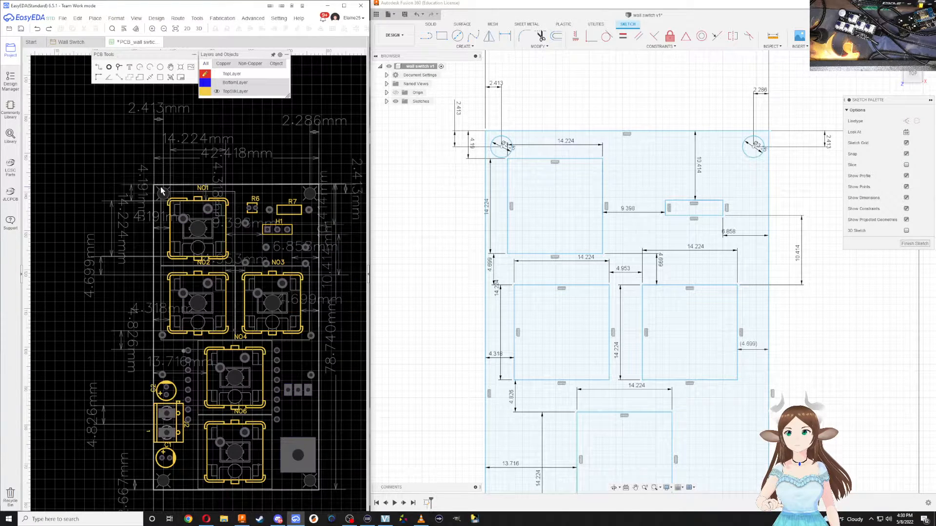
pyautogui.moveTo(223, 496); pyautogui.dragTo(222, 453, button='right')
pyautogui.scroll(3, 191, 438)
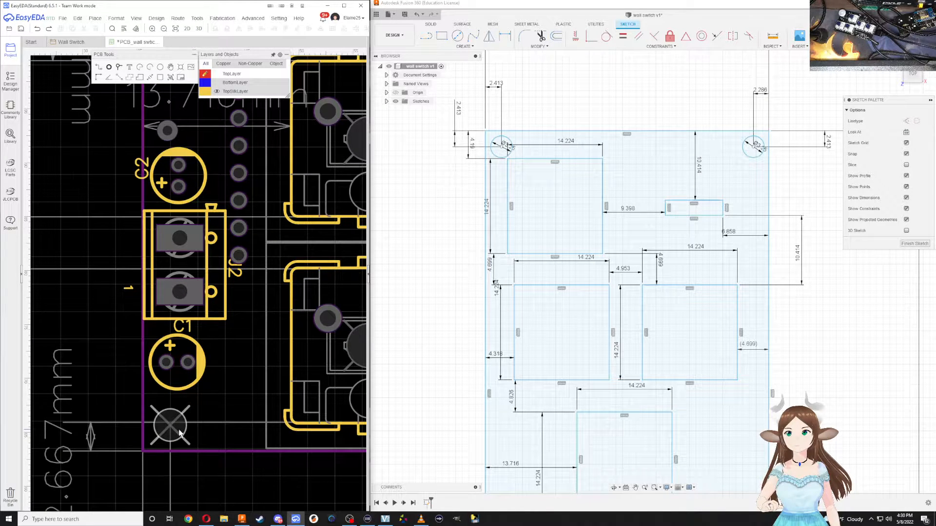
# In the Fusion 360 sketch, set the horizontal distance from the upper-left mounting hole's centre to the board's left edge to 2.543 mm
pyautogui.moveTo(514, 69); pyautogui.dragTo(526, 141, button='middle')
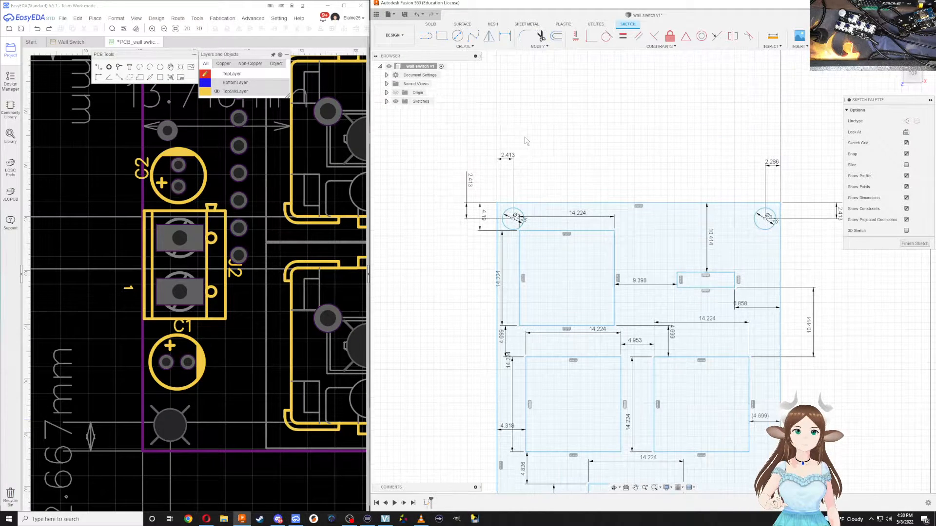
pyautogui.scroll(-2, 216, 471)
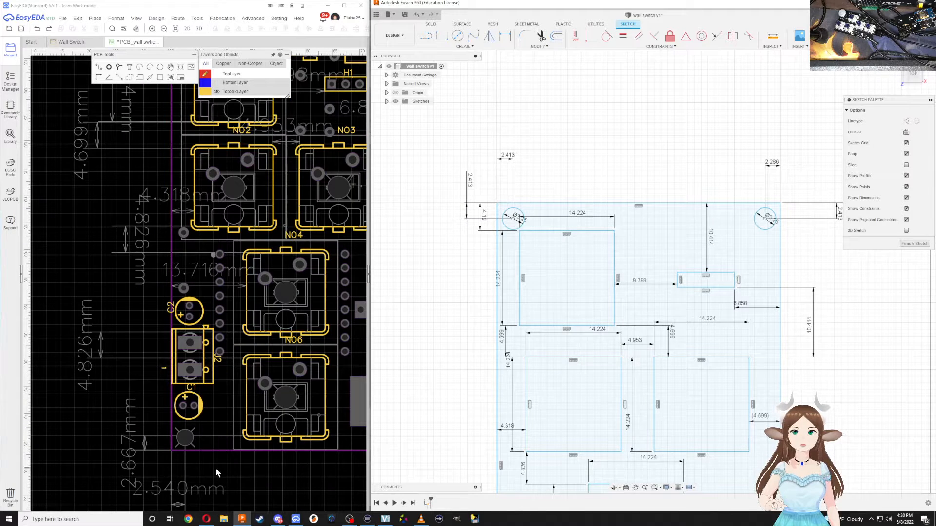
pyautogui.doubleClick(508, 156)
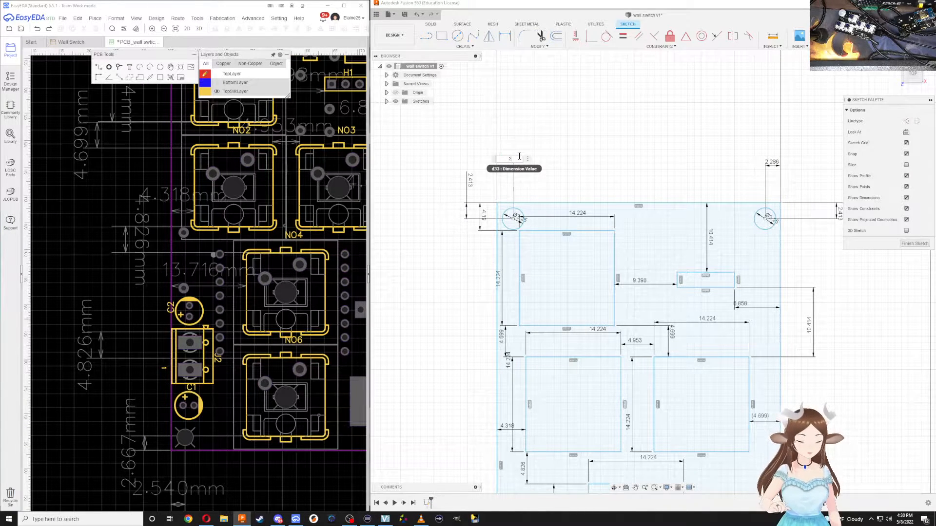
pyautogui.press('Return')
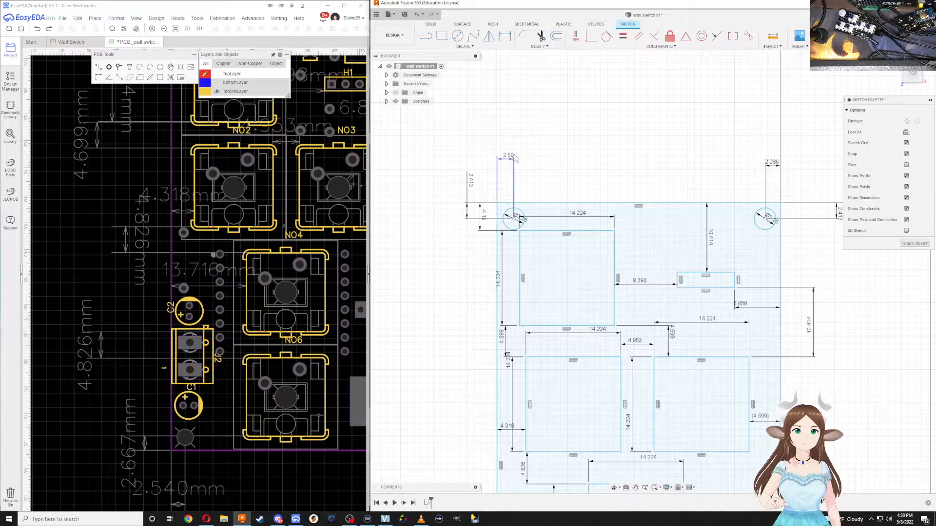
pyautogui.doubleClick(508, 156)
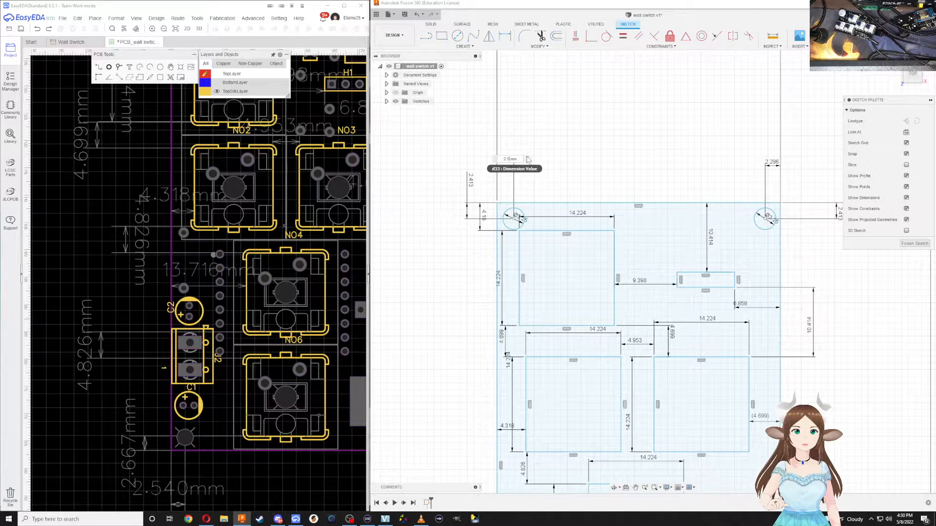
pyautogui.write('2.543')
pyautogui.press('Return')
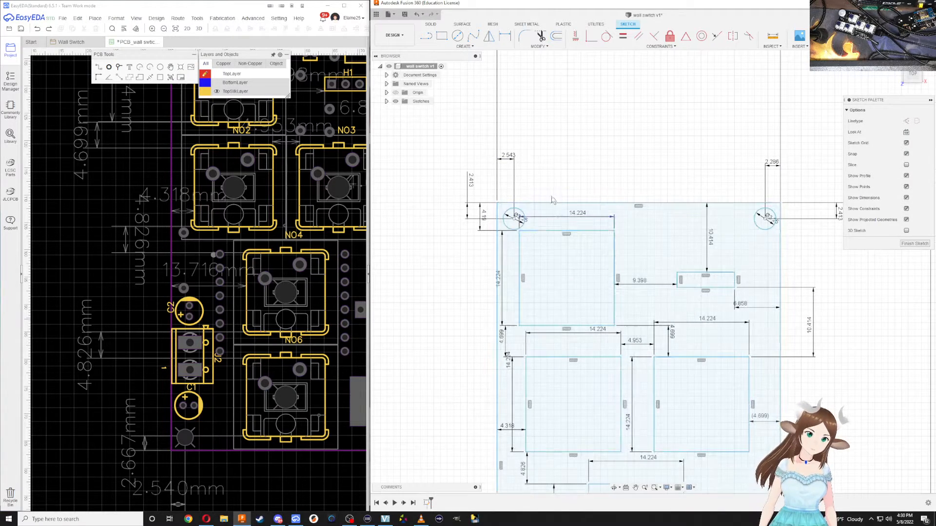
# Draw a 3.25 mm diameter circle for the mounting hole at the board outline's lower-left corner
pyautogui.scroll(-1, 543, 169)
pyautogui.moveTo(539, 157); pyautogui.dragTo(534, 69, button='middle')
pyautogui.moveTo(475, 290); pyautogui.dragTo(503, 229, button='middle')
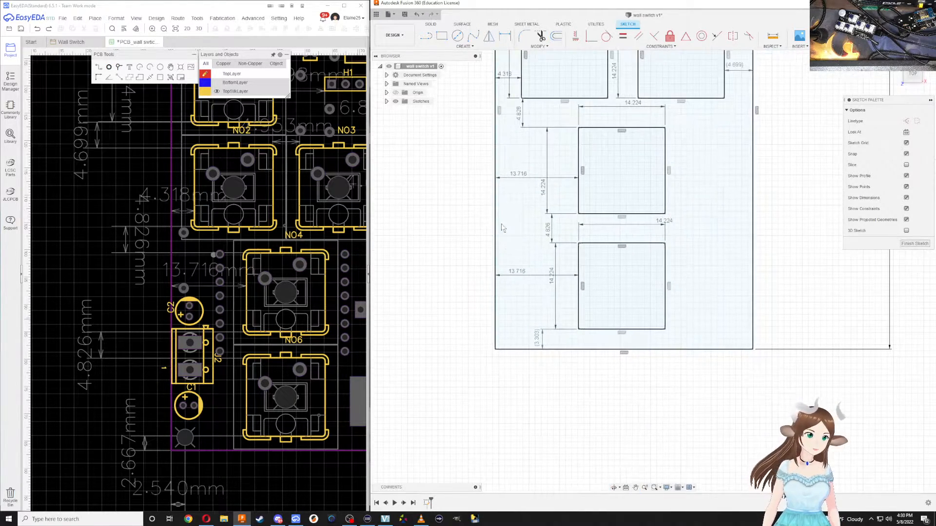
pyautogui.click(458, 36)
pyautogui.click(505, 338)
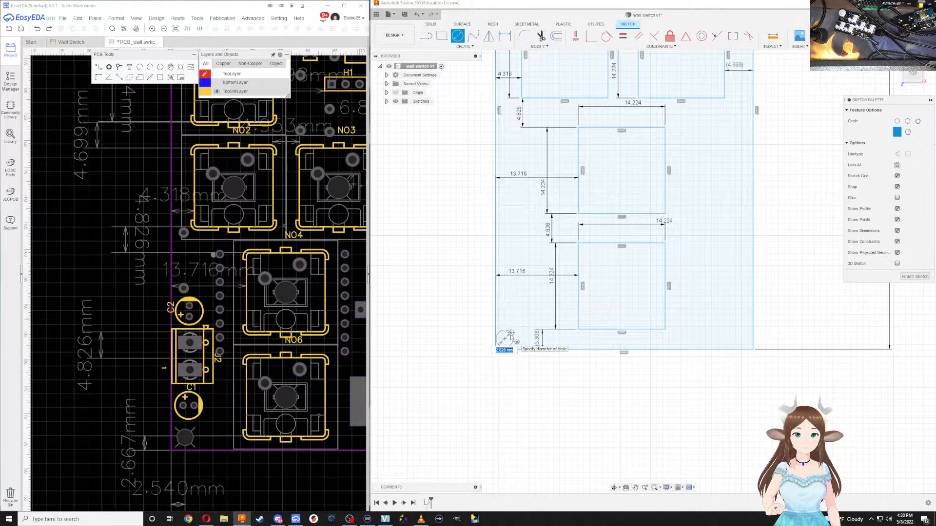
pyautogui.write('3.25')
pyautogui.press('Return')
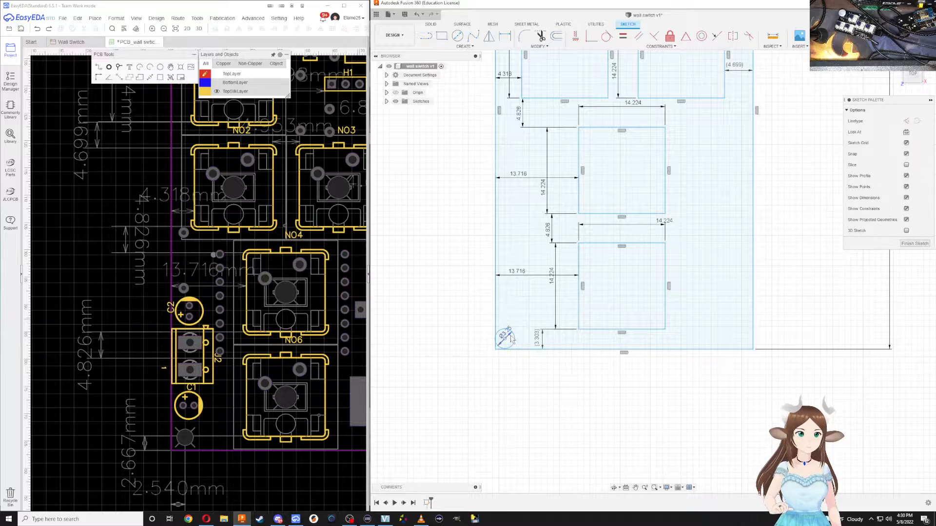
# Draw a second 3.25 mm circle near the board's lower-right corner and reposition both lower circles slightly away from the bottom edge
pyautogui.click(729, 336)
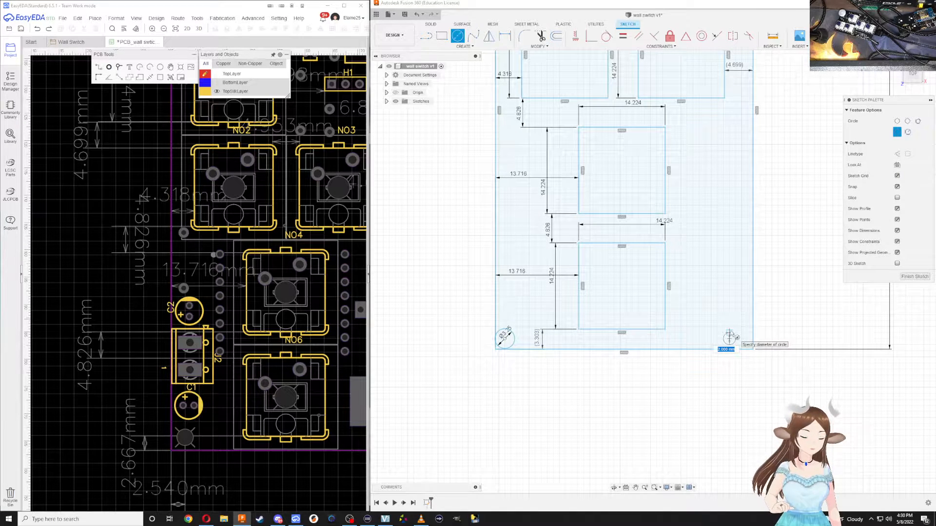
pyautogui.write('3.25')
pyautogui.press('Return')
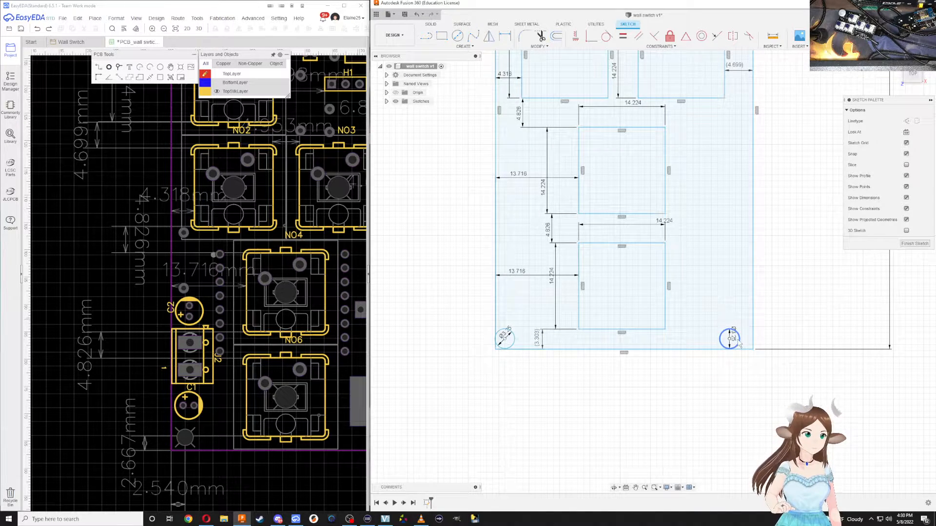
pyautogui.press('Escape')
pyautogui.click(744, 332)
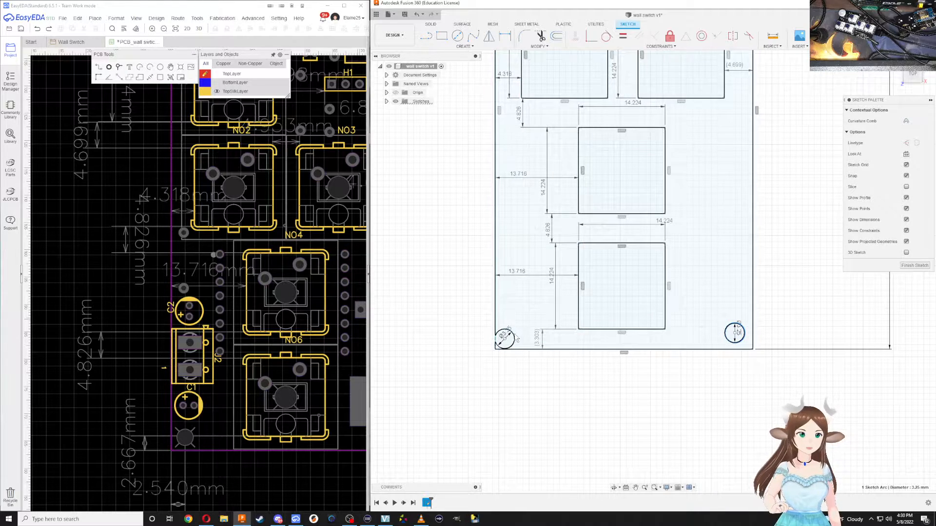
pyautogui.click(521, 334)
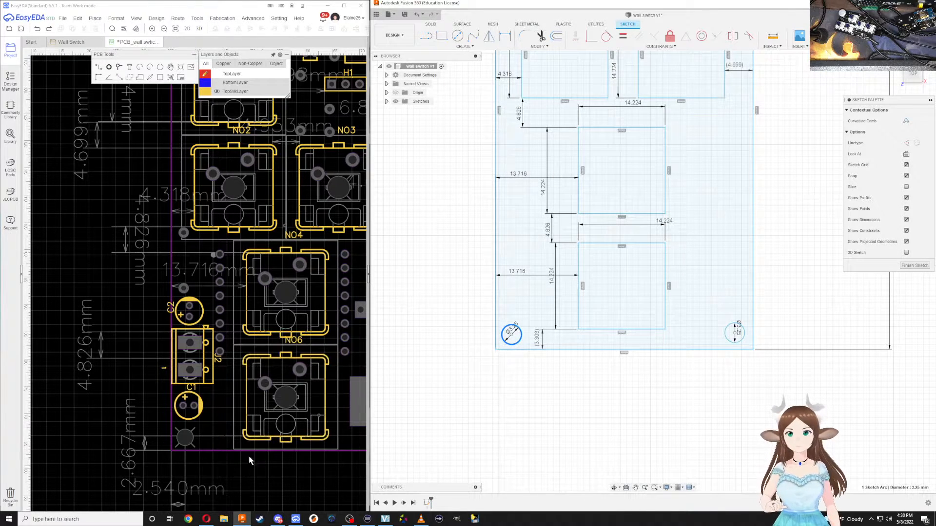
# Dimension the lower-left mounting hole's centre horizontally from the board's left edge at 2.54 mm, placing the dimension below the board
pyautogui.moveTo(266, 462); pyautogui.dragTo(278, 423, button='right')
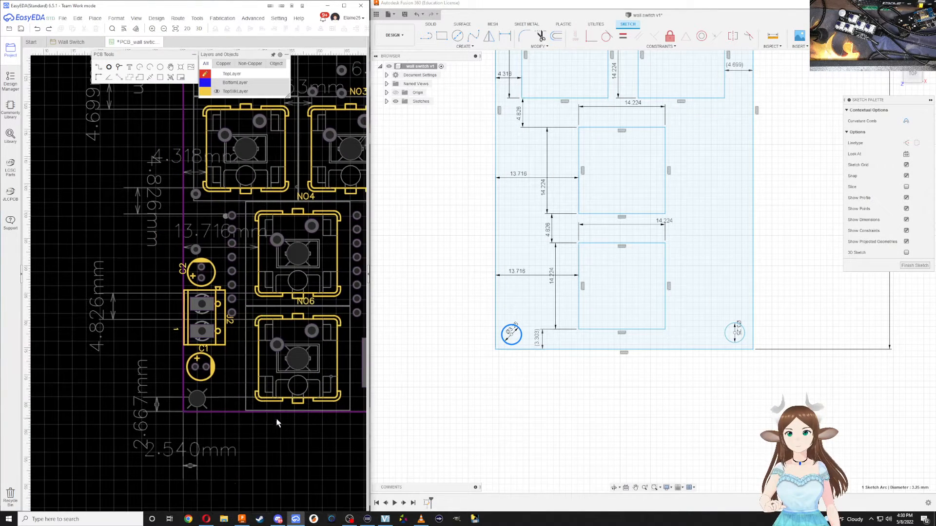
pyautogui.click(511, 336)
pyautogui.click(495, 336)
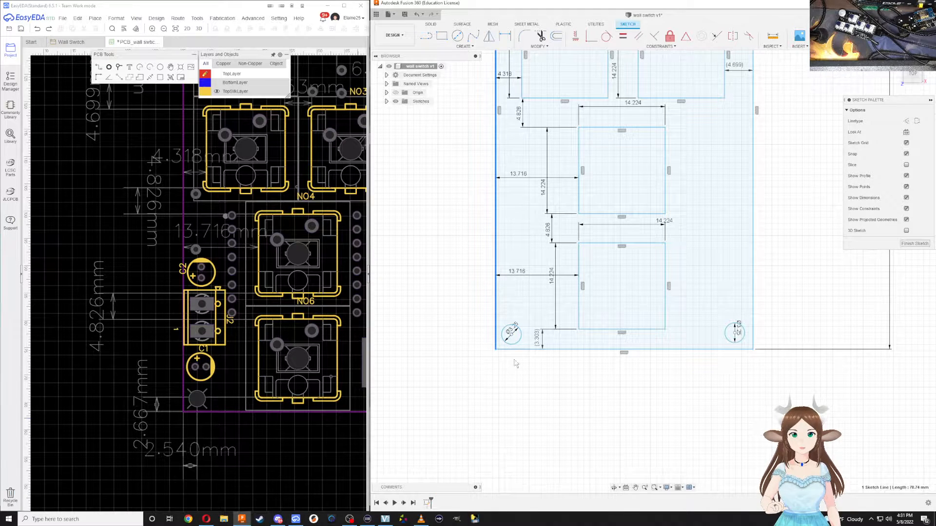
pyautogui.click(497, 381)
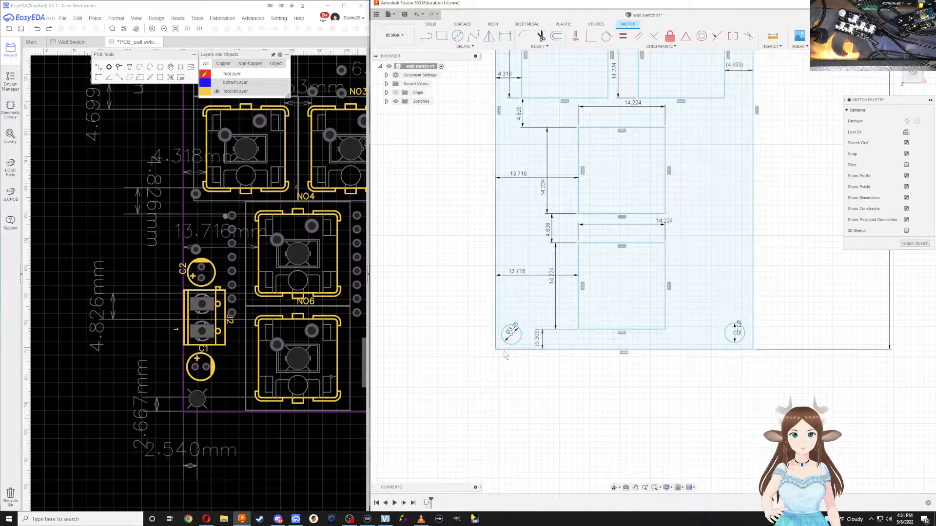
pyautogui.scroll(-1, 511, 339)
pyautogui.press('d')
pyautogui.click(510, 336)
pyautogui.click(497, 343)
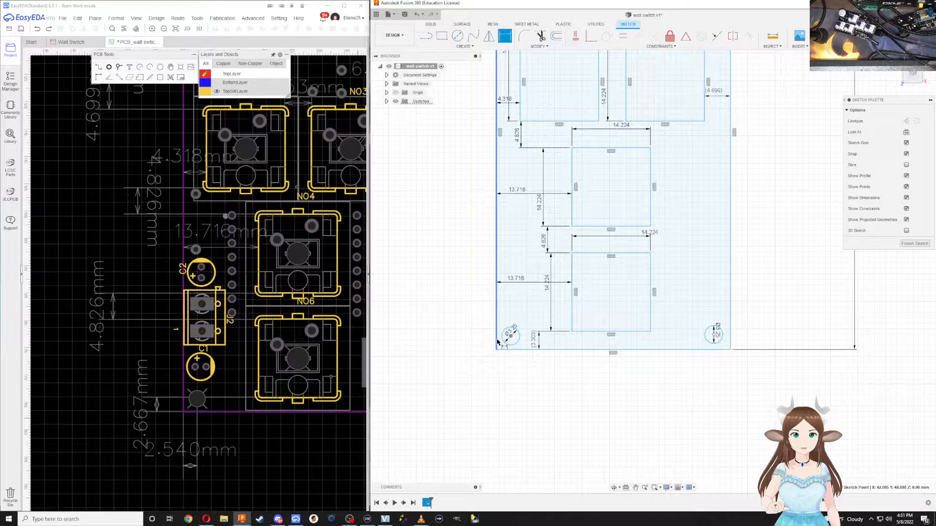
pyautogui.click(493, 383)
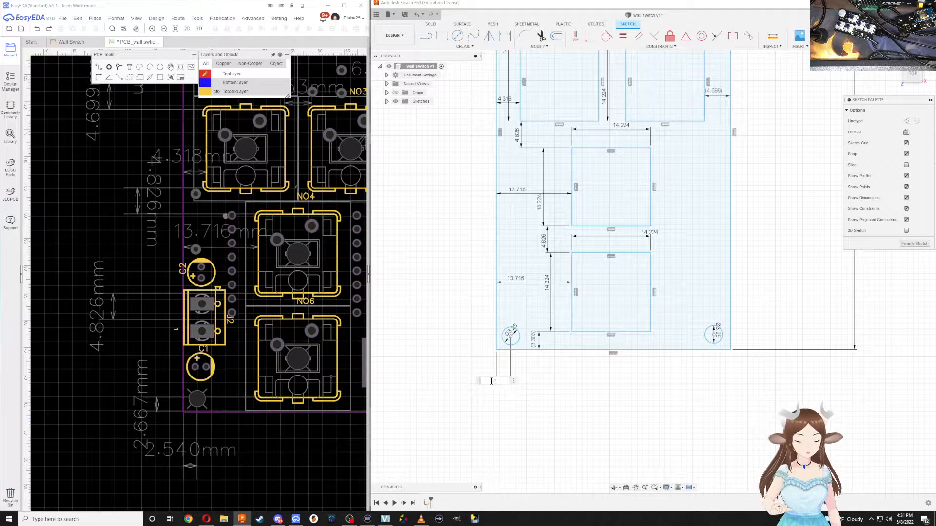
pyautogui.write('2.54')
pyautogui.press('Return')
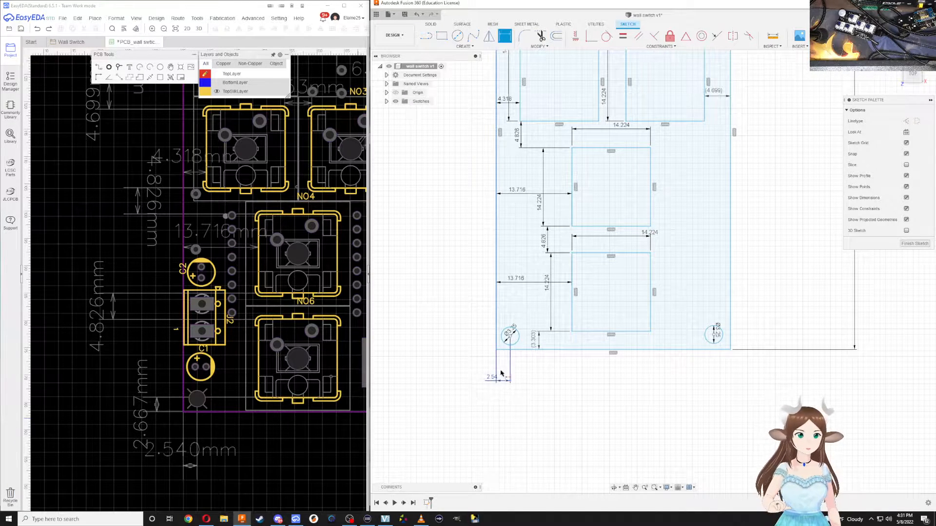
# In EasyEDA, add a vertical dimension from the lower-left mounting hole's centre to the board's bottom edge and move it clear of the overlapping dimension
pyautogui.scroll(-1, 536, 379)
pyautogui.scroll(2, 529, 373)
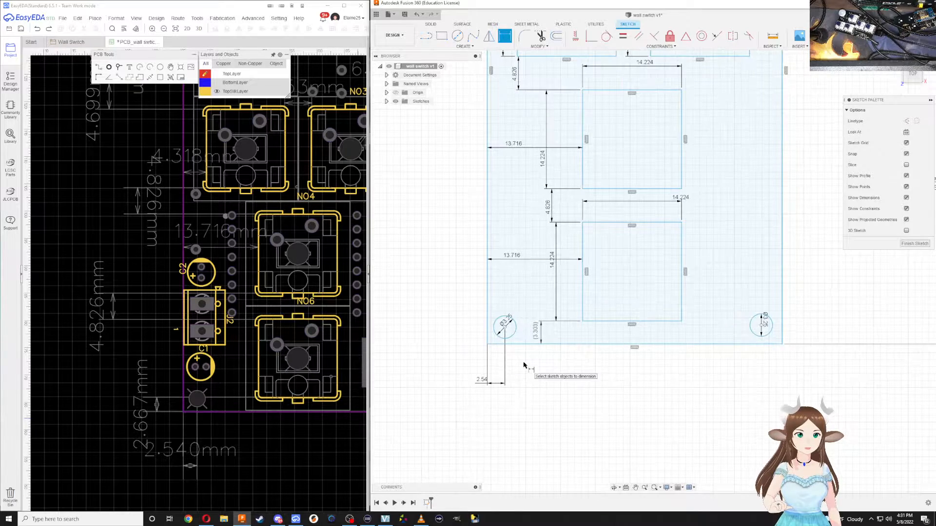
pyautogui.moveTo(610, 359); pyautogui.dragTo(555, 374, button='middle')
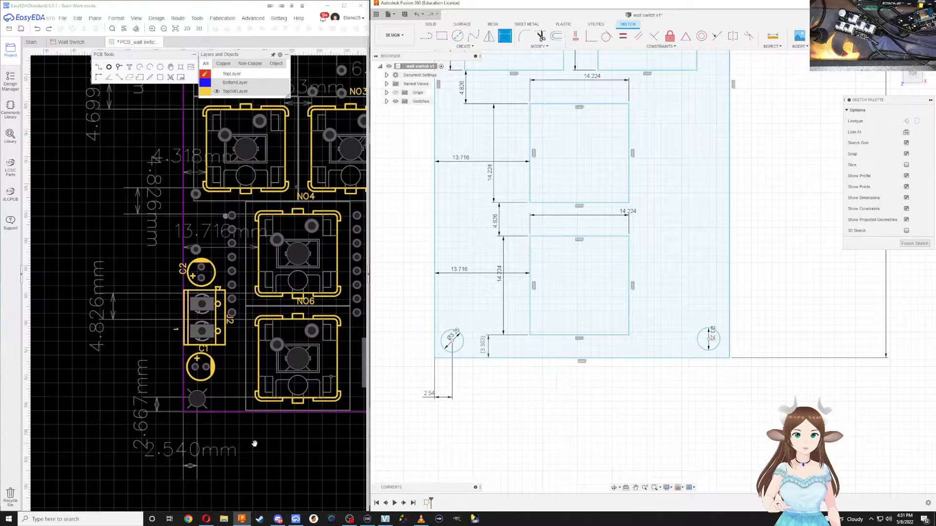
pyautogui.moveTo(272, 448); pyautogui.dragTo(191, 439, button='right')
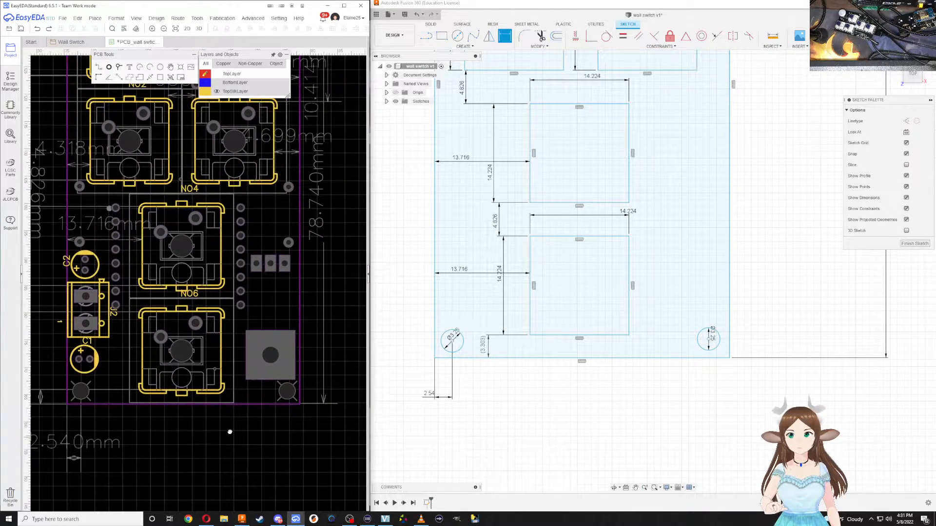
pyautogui.scroll(5, 29, 420)
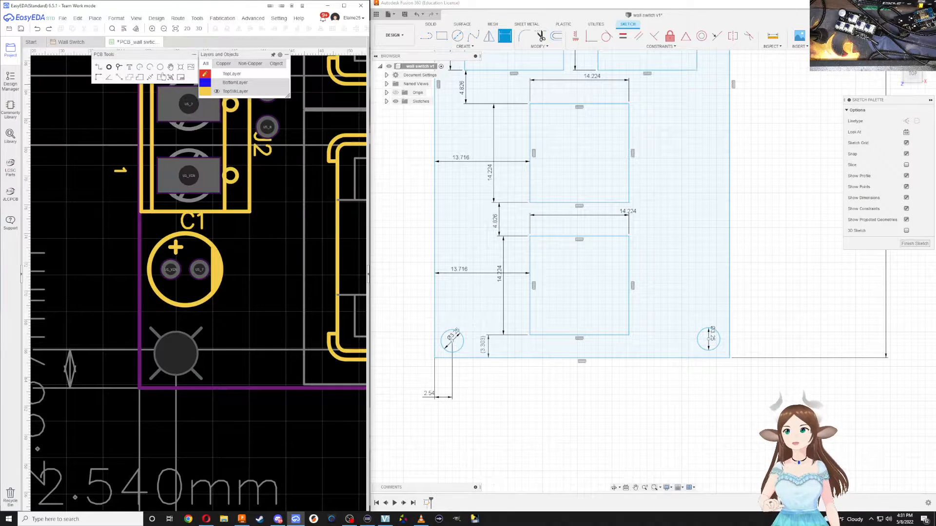
pyautogui.click(151, 78)
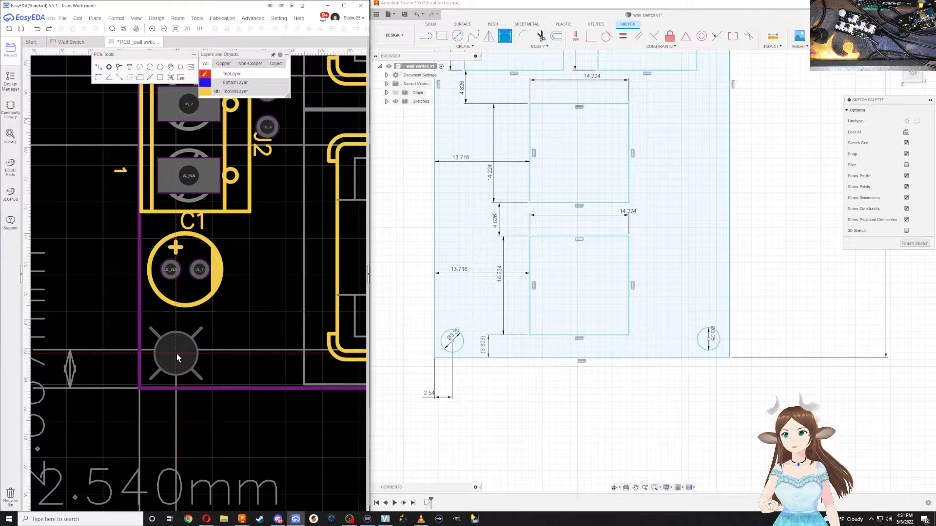
pyautogui.click(176, 355)
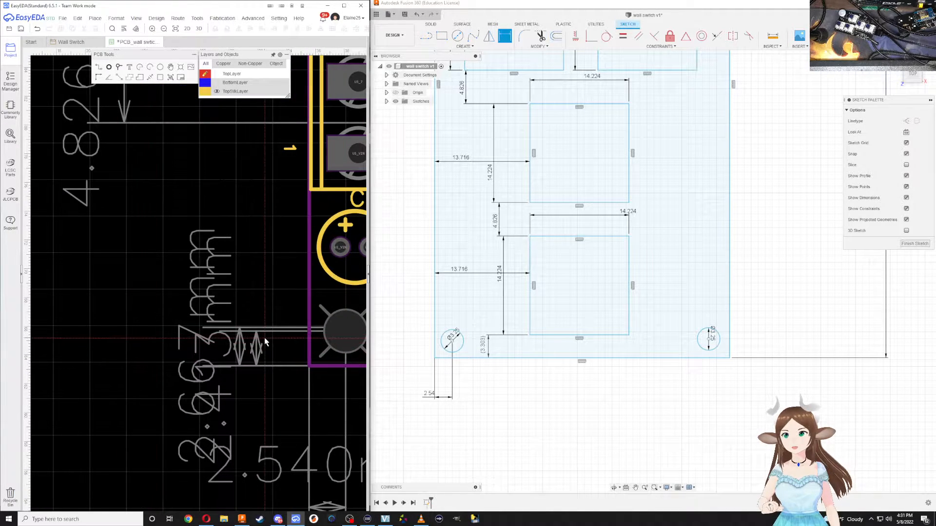
pyautogui.scroll(-3, 264, 339)
pyautogui.scroll(3, 264, 338)
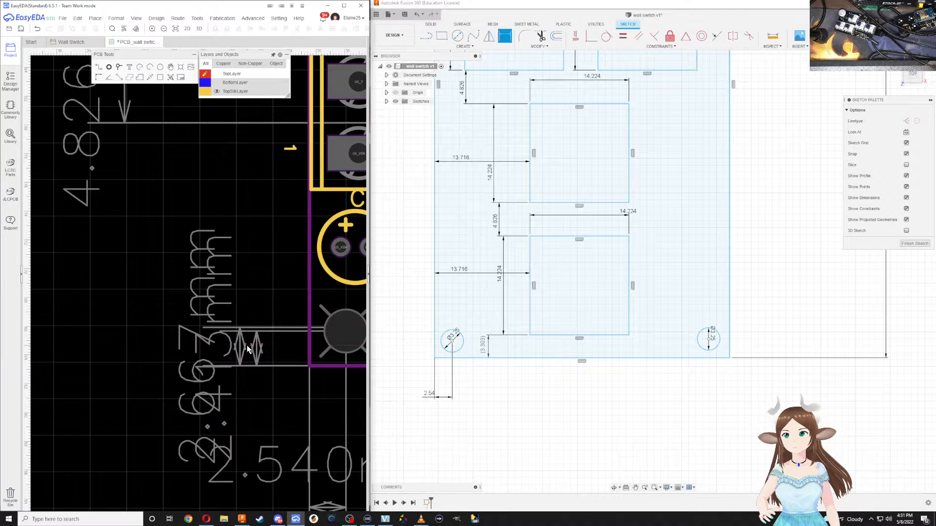
pyautogui.moveTo(251, 353); pyautogui.dragTo(123, 353)
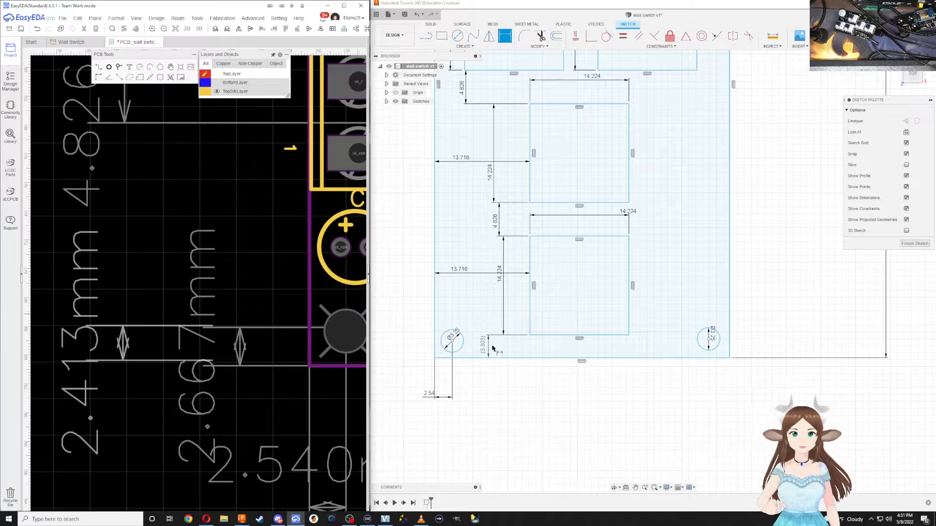
# In the Fusion 360 sketch, dimension the lower-left mounting hole's centre vertically from the board's bottom edge, placing the dimension outside the left edge
pyautogui.scroll(-1, 385, 344)
pyautogui.scroll(-1, 329, 353)
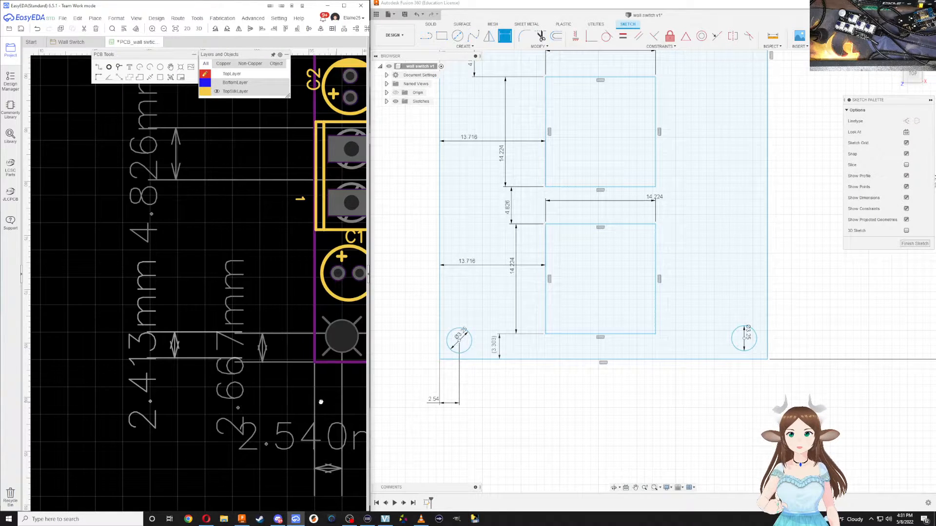
pyautogui.moveTo(321, 402); pyautogui.dragTo(223, 382, button='right')
pyautogui.click(459, 341)
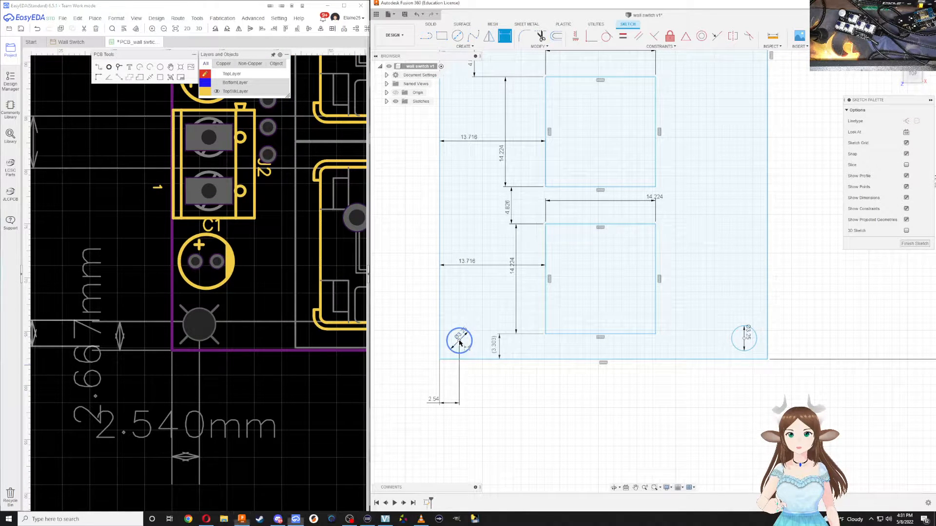
pyautogui.click(460, 360)
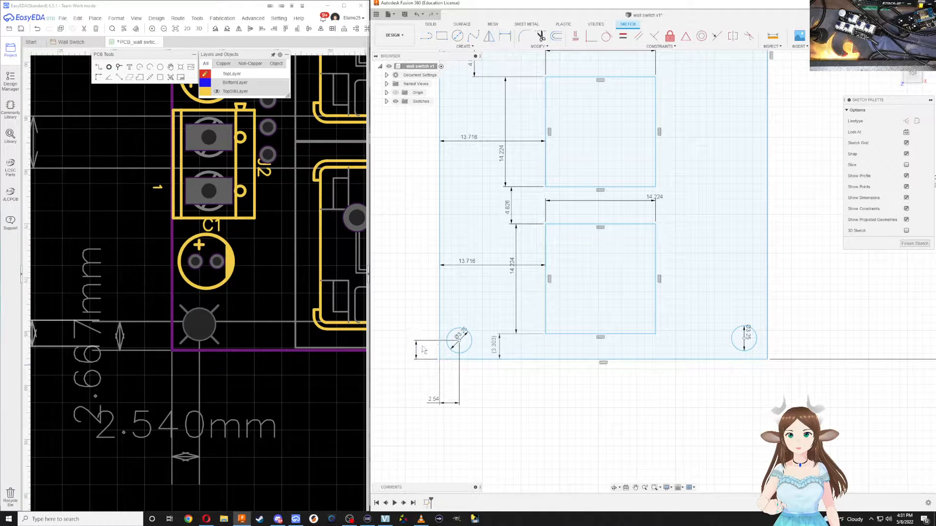
pyautogui.click(421, 343)
pyautogui.scroll(-1, 172, 356)
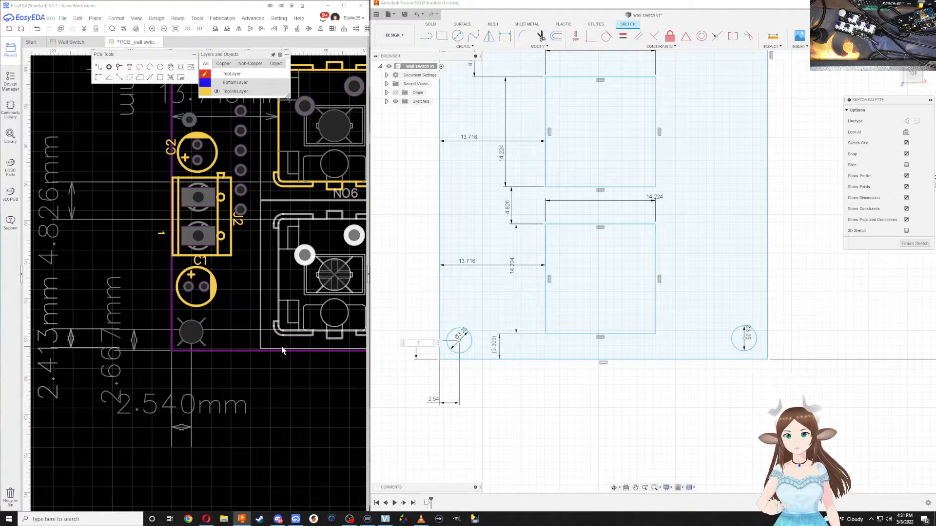
# Set the vertical distance from the plate's bottom edge to the lower-left hole centre to 2.413 mm
pyautogui.write('2.413')
pyautogui.press('Return')
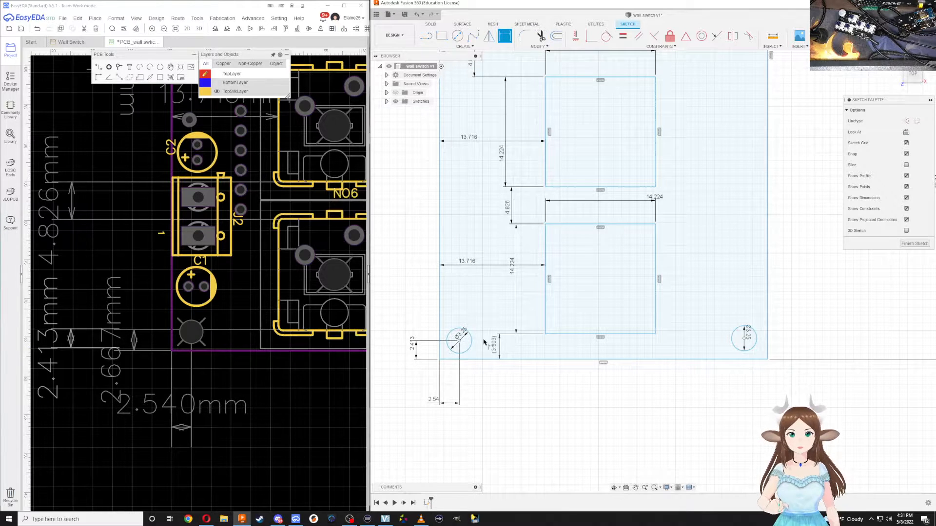
# Switch to EasyEDA and dimension the lower-right mounting hole's vertical and horizontal distances from the board edges
pyautogui.moveTo(619, 379); pyautogui.dragTo(517, 378, button='middle')
pyautogui.moveTo(142, 411); pyautogui.dragTo(59, 418, button='right')
pyautogui.moveTo(320, 390); pyautogui.dragTo(159, 404, button='right')
pyautogui.scroll(-1, 159, 403)
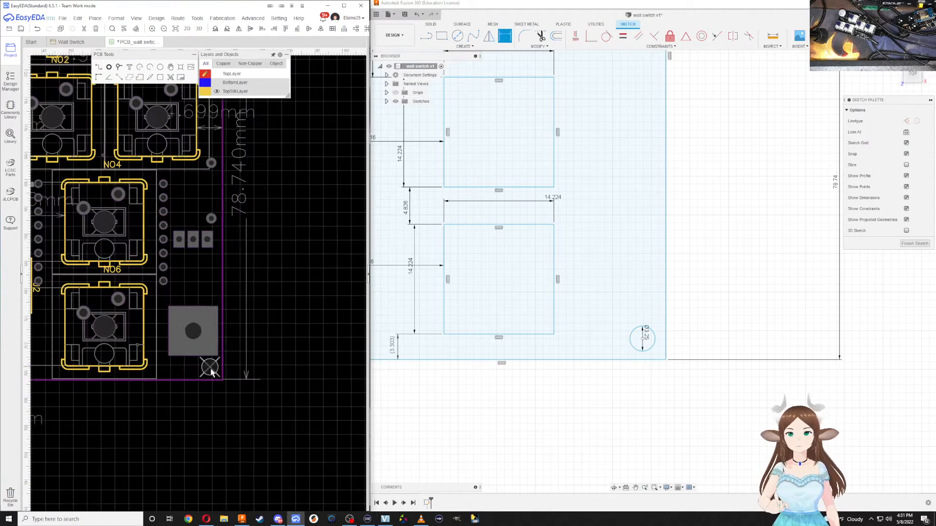
pyautogui.scroll(5, 211, 370)
pyautogui.scroll(-2, 211, 370)
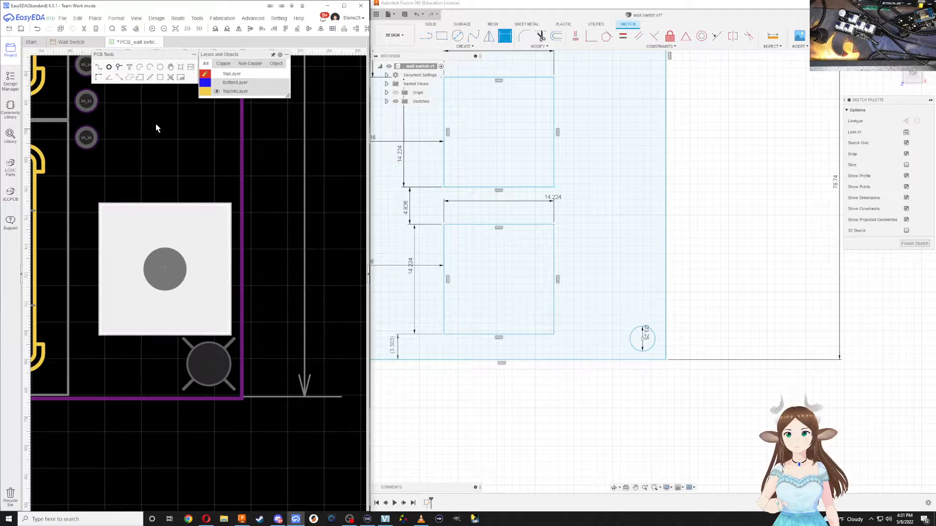
pyautogui.click(210, 364)
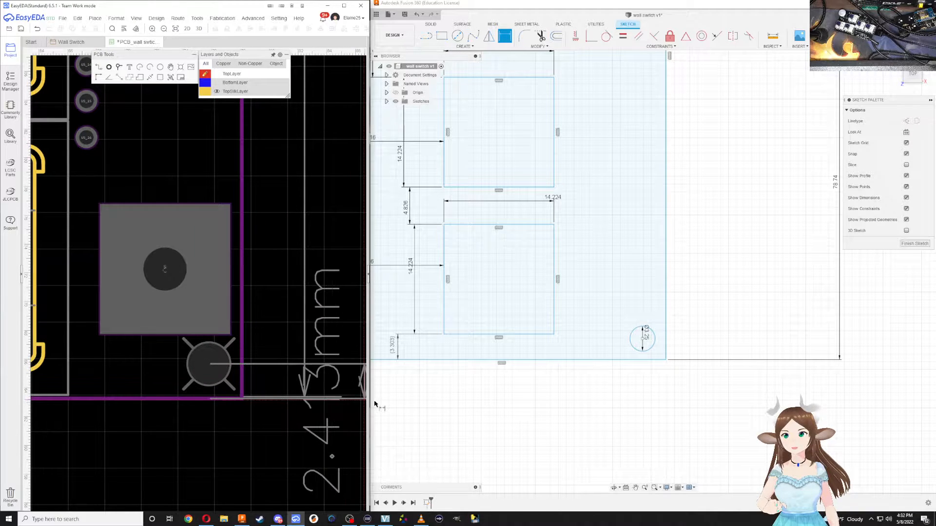
pyautogui.scroll(-1, 352, 403)
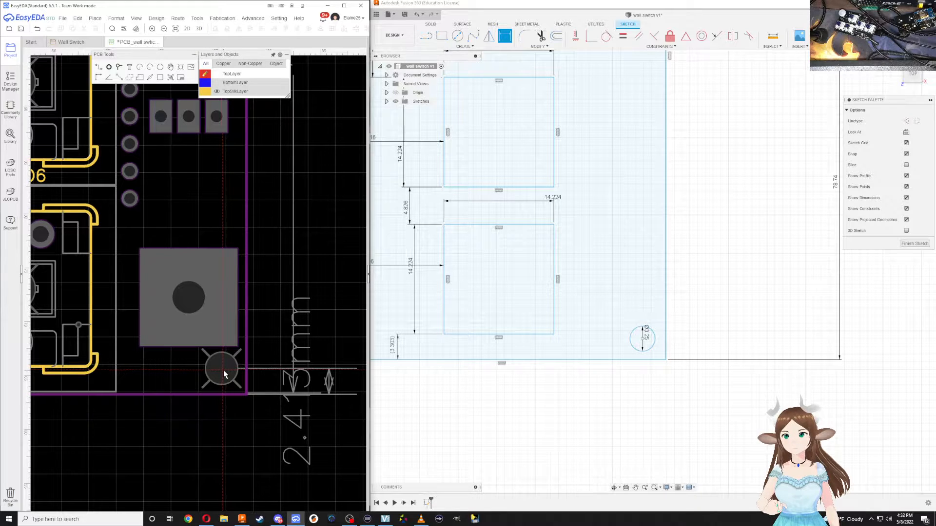
pyautogui.click(222, 372)
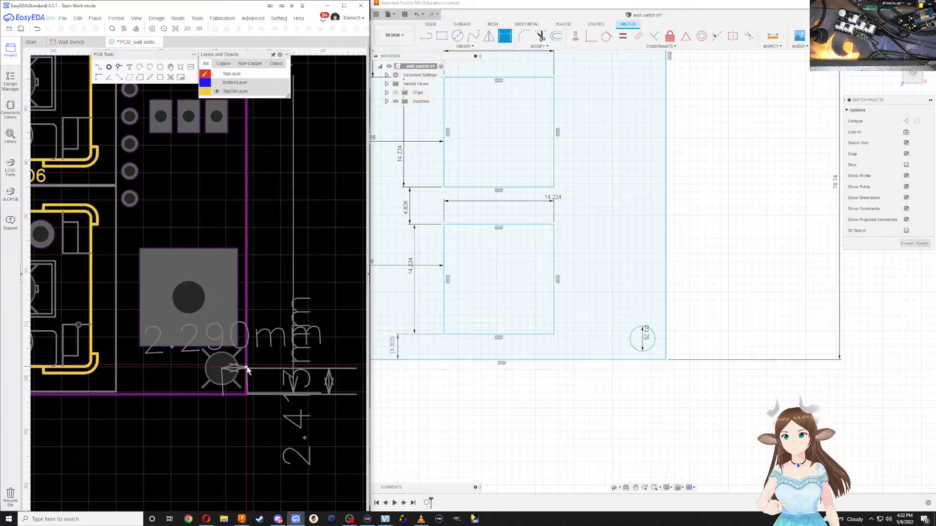
pyautogui.click(247, 372)
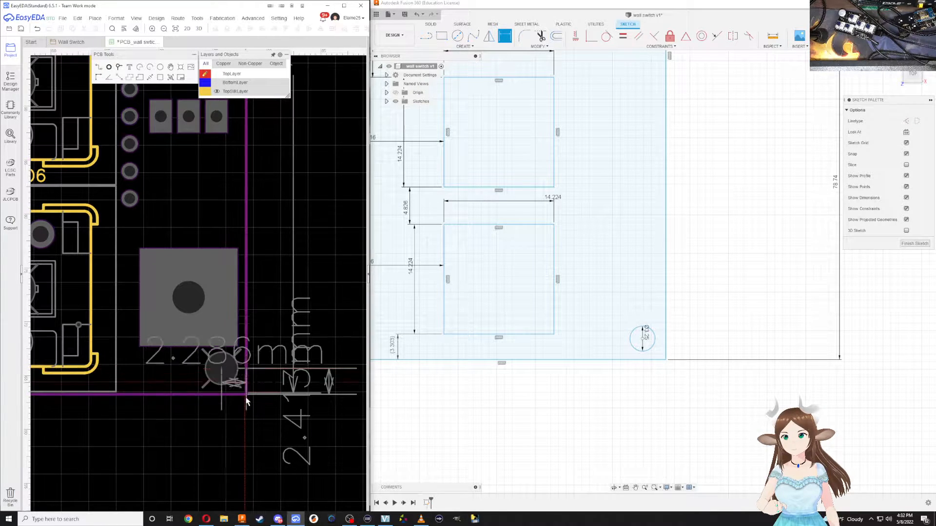
pyautogui.click(256, 478)
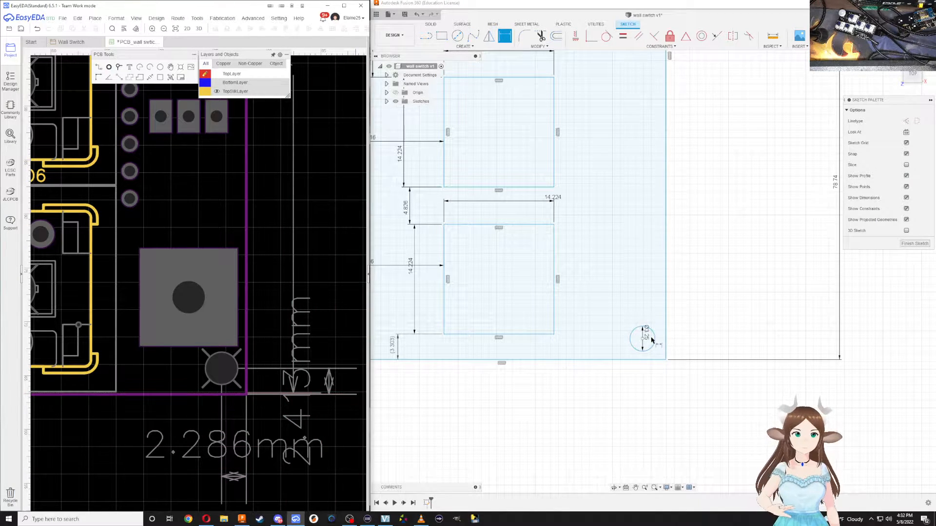
# Switch to Fusion 360 and dimension the lower-right hole centre 2.413 mm above the plate's bottom edge
pyautogui.click(673, 400)
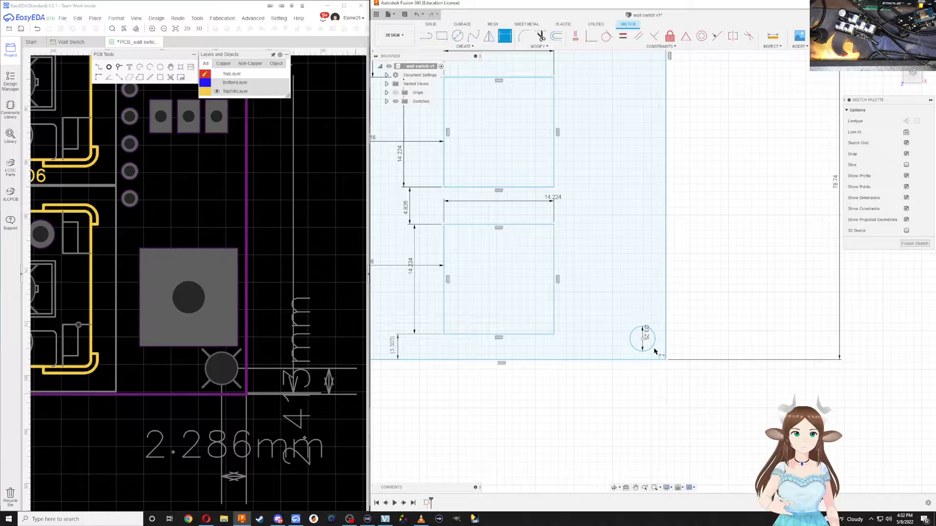
pyautogui.click(643, 340)
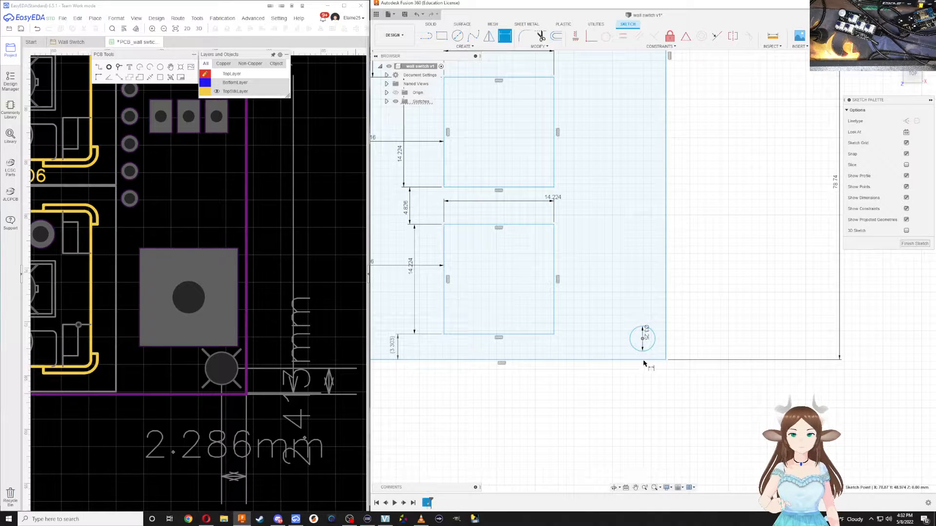
pyautogui.click(643, 360)
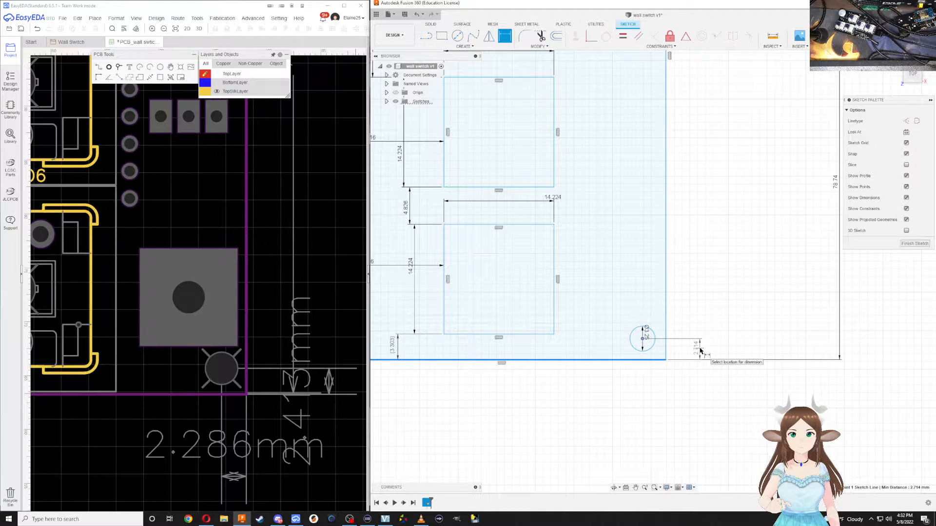
pyautogui.click(700, 350)
pyautogui.write('2.413')
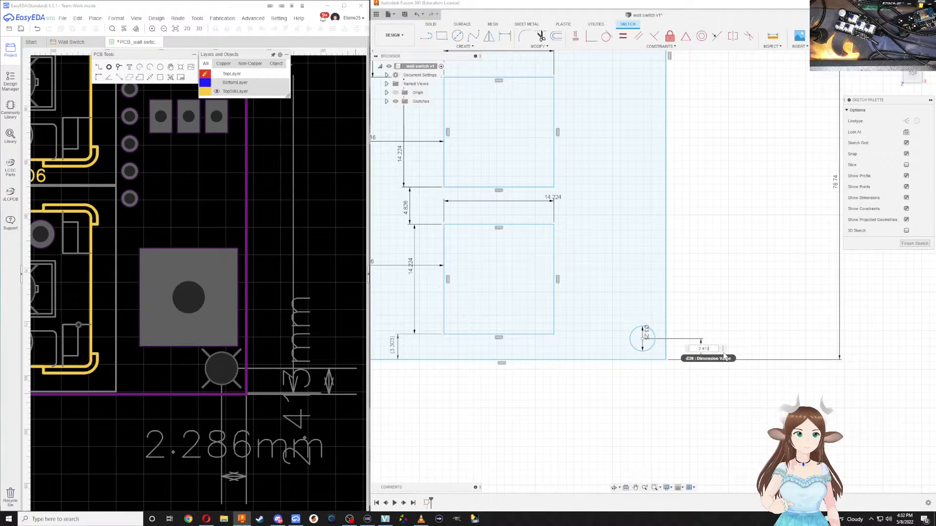
pyautogui.press('Return')
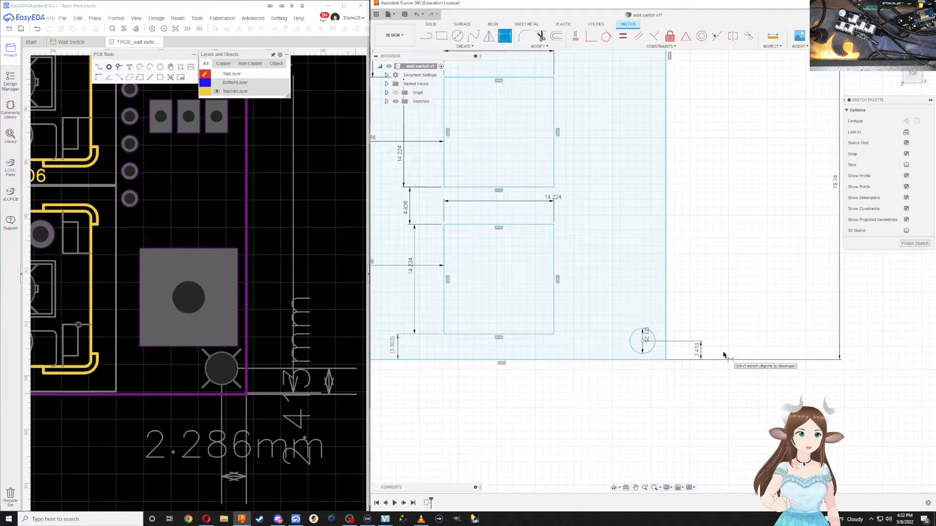
# Dimension the lower-right hole centre 2.286 mm from the plate's right edge
pyautogui.click(642, 341)
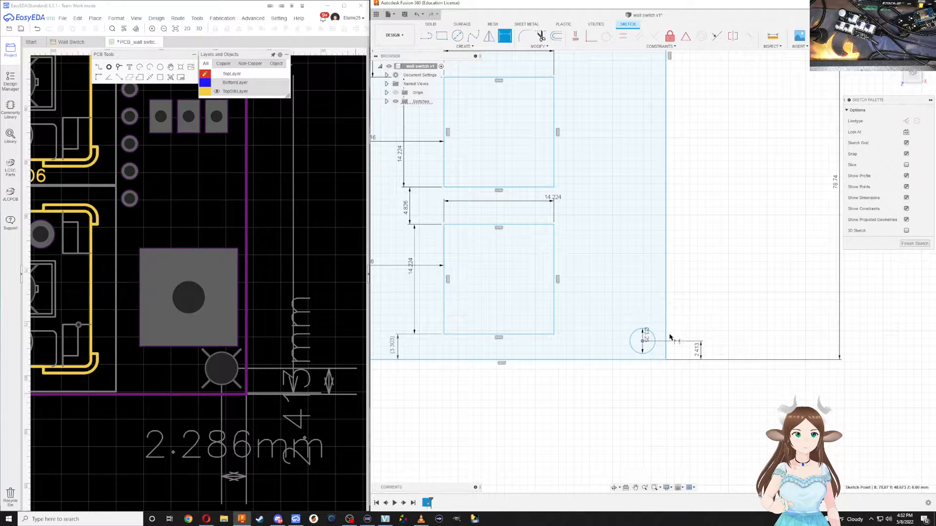
pyautogui.click(666, 342)
pyautogui.click(649, 393)
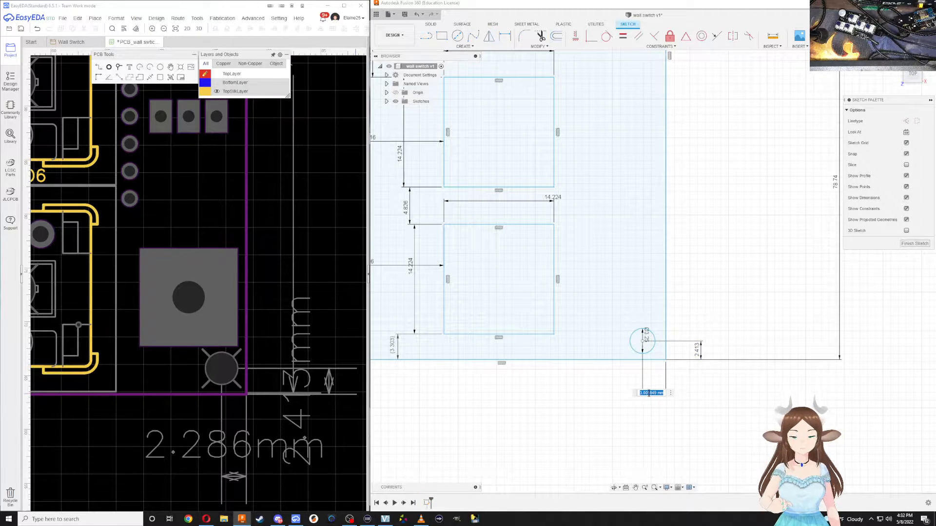
pyautogui.write('2.286')
pyautogui.press('Return')
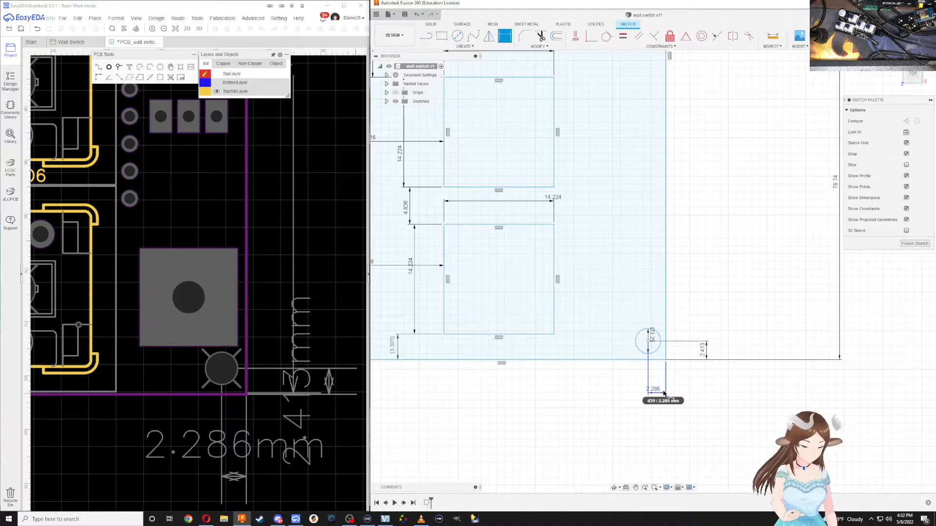
# Compare the PCB layout in EasyEDA with the plate sketch in Fusion 360 to check the holes and switch cutouts
pyautogui.scroll(-3, 162, 297)
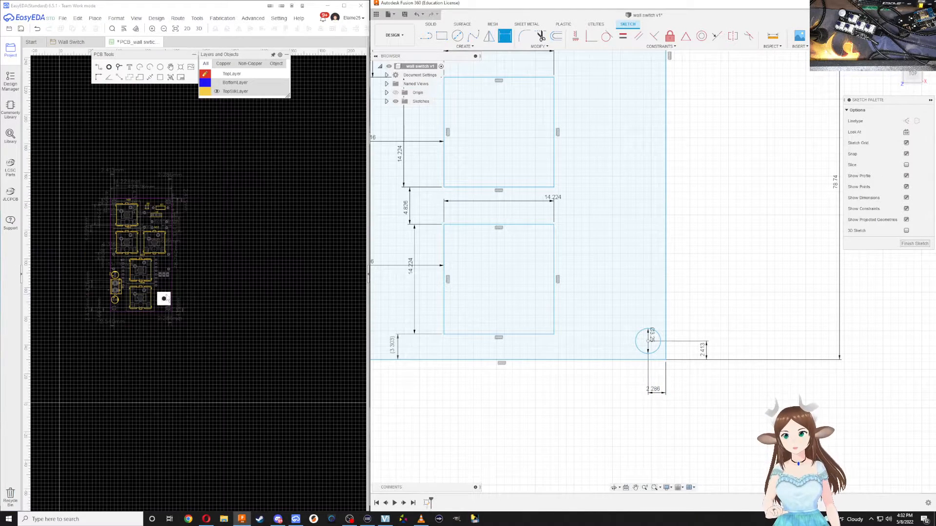
pyautogui.scroll(2, 183, 287)
pyautogui.moveTo(250, 277); pyautogui.dragTo(359, 289, button='right')
pyautogui.scroll(-1, 247, 290)
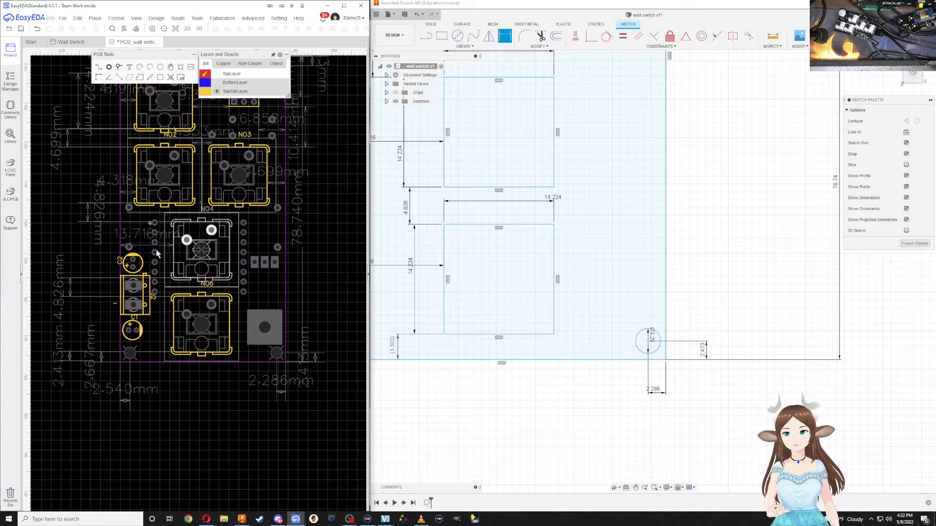
pyautogui.moveTo(416, 374); pyautogui.dragTo(520, 421, button='middle')
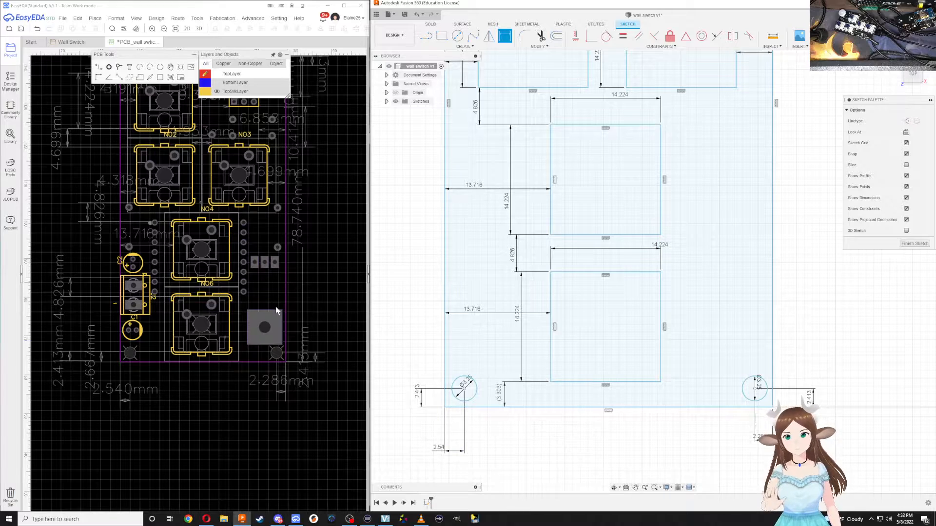
pyautogui.moveTo(299, 254); pyautogui.dragTo(298, 296, button='right')
pyautogui.scroll(2, 252, 396)
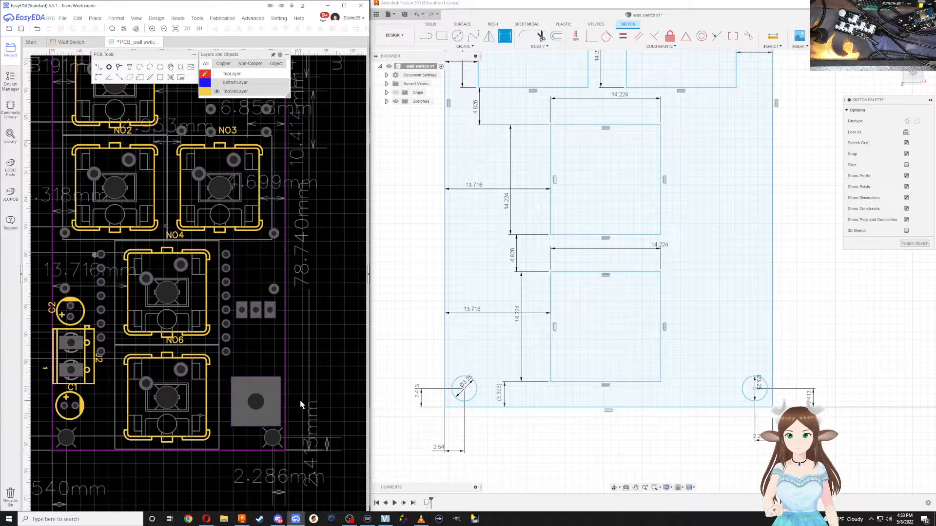
pyautogui.scroll(-2, 712, 324)
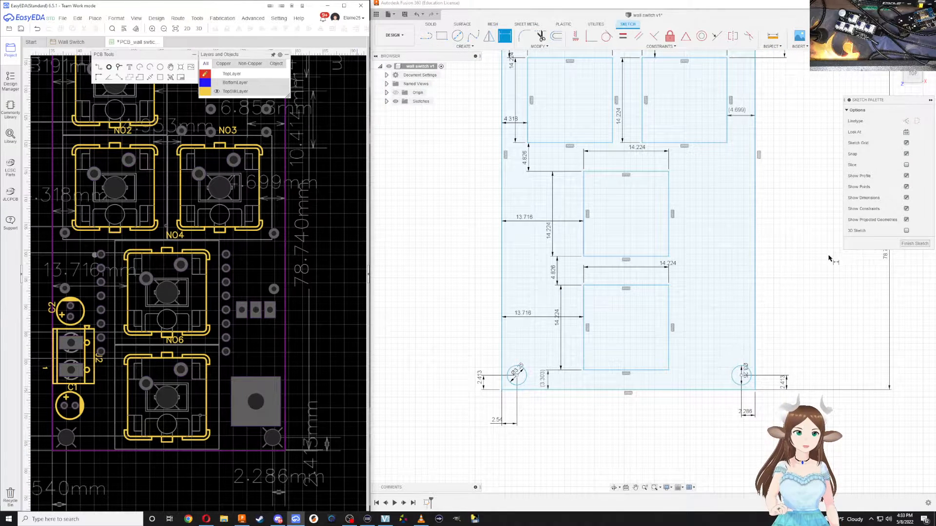
# Finish the sketch and extrude the plate profile surrounding the cutouts and holes 1.5 mm as a new body
pyautogui.click(909, 245)
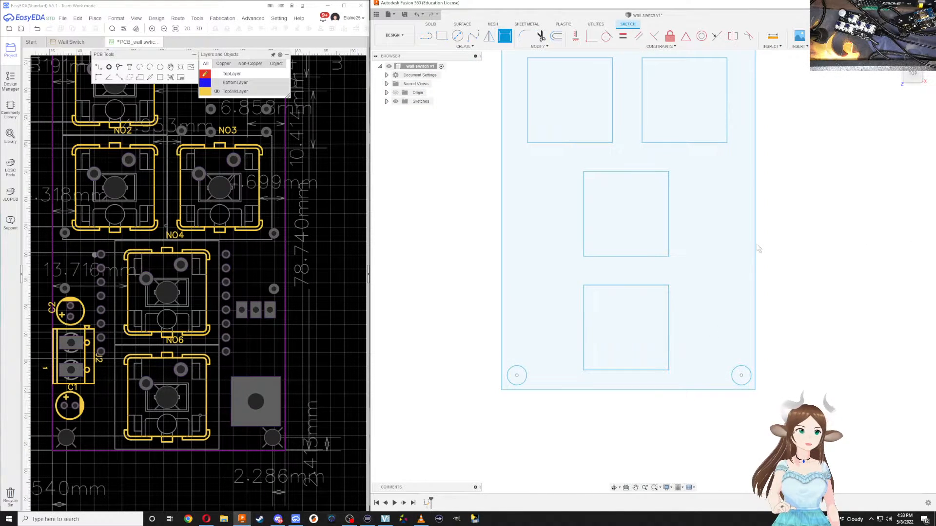
pyautogui.moveTo(715, 232)
pyautogui.mouseDown(button='middle')
pyautogui.moveTo(631, 307)
pyautogui.moveTo(740, 277)
pyautogui.mouseUp(button='middle')
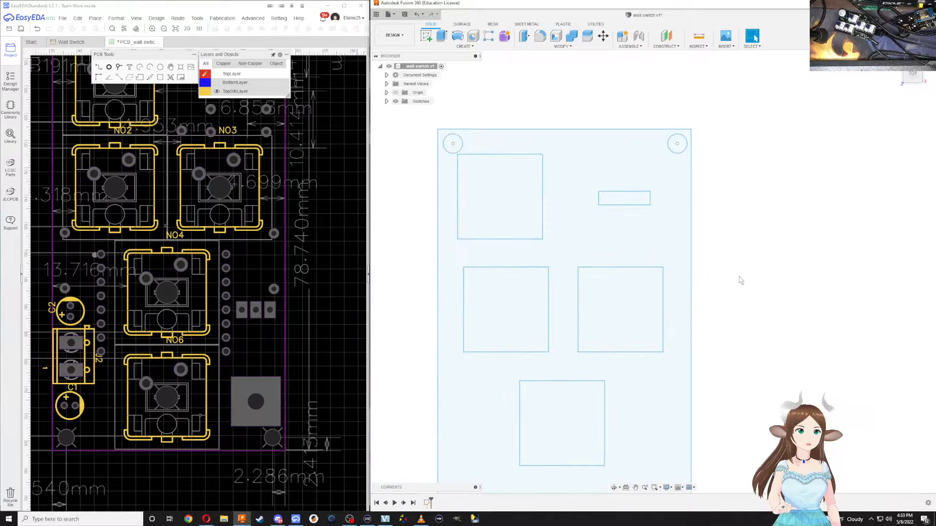
pyautogui.scroll(-2, 739, 277)
pyautogui.scroll(1, 731, 278)
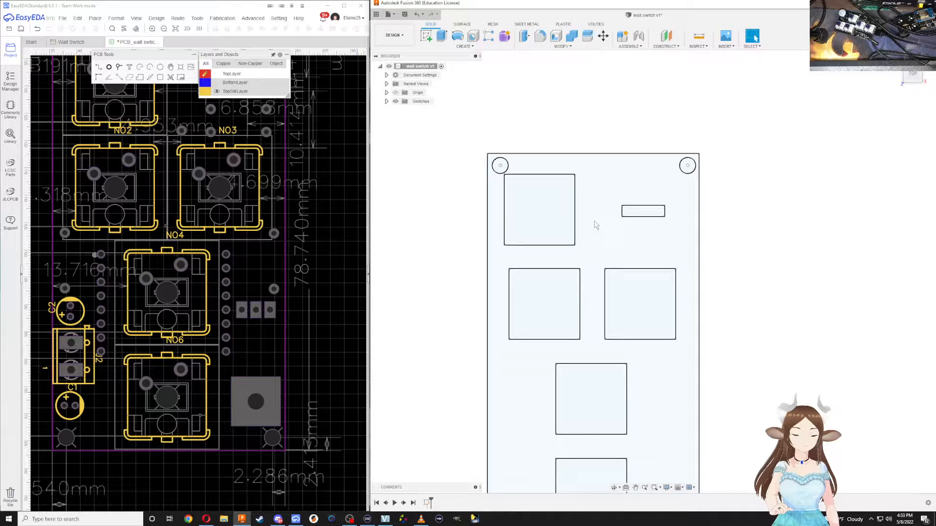
pyautogui.scroll(1, 592, 220)
pyautogui.scroll(-3, 585, 244)
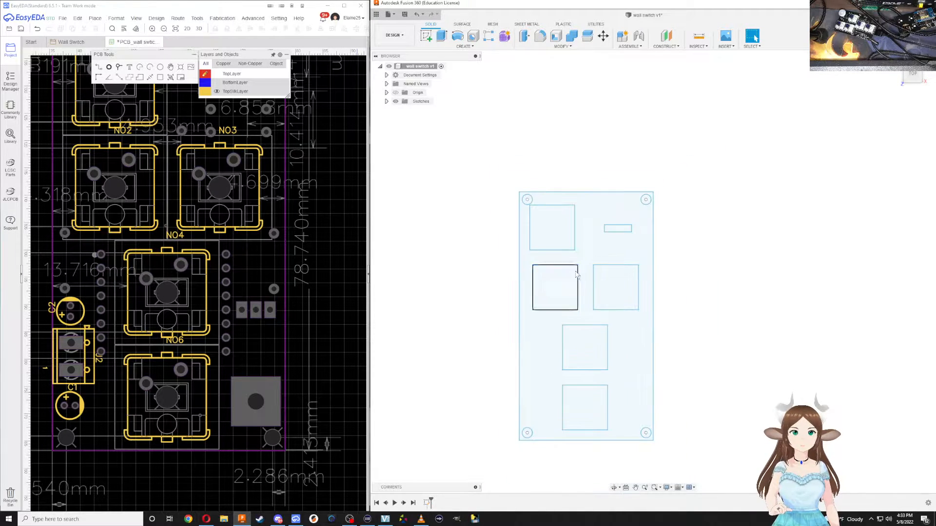
pyautogui.scroll(-1, 576, 275)
pyautogui.click(583, 250)
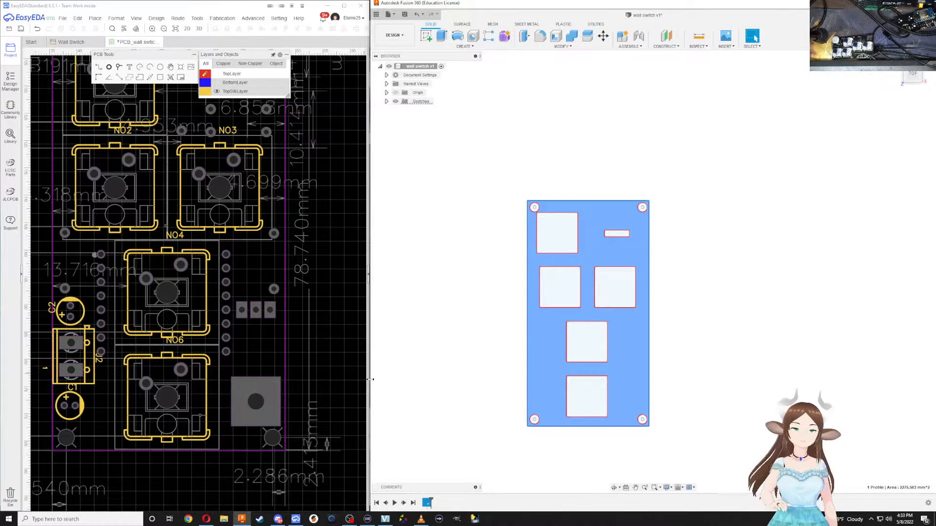
pyautogui.keyDown('shift'); pyautogui.moveTo(619, 351); pyautogui.dragTo(650, 355, button='middle'); pyautogui.keyUp('shift')
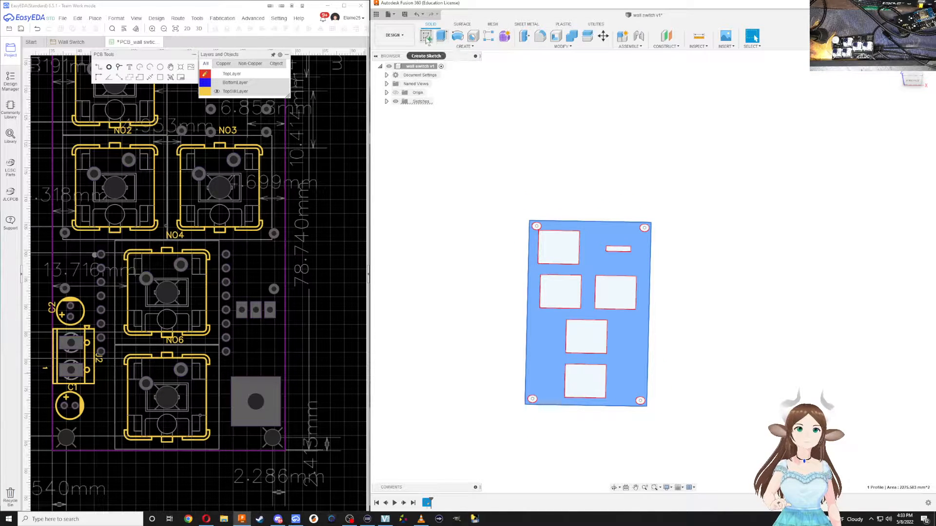
pyautogui.click(441, 36)
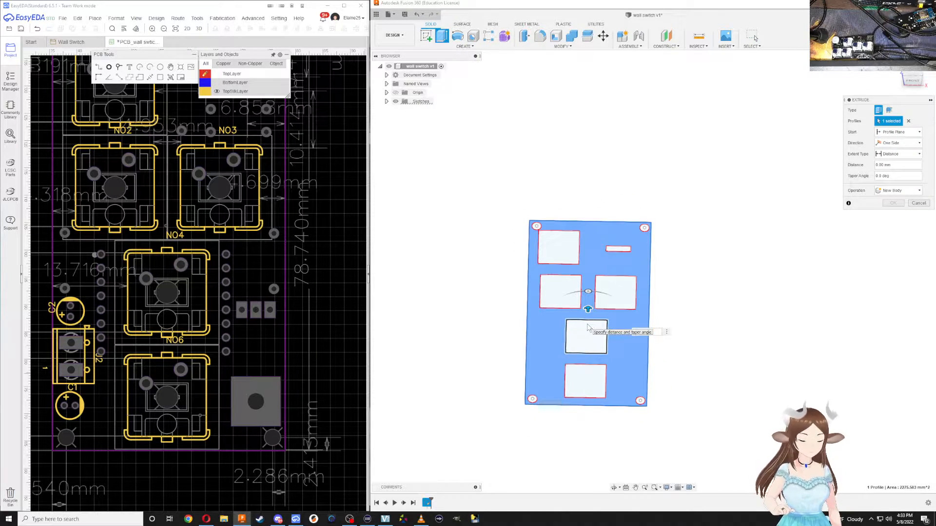
pyautogui.write('1.5')
pyautogui.press('Return')
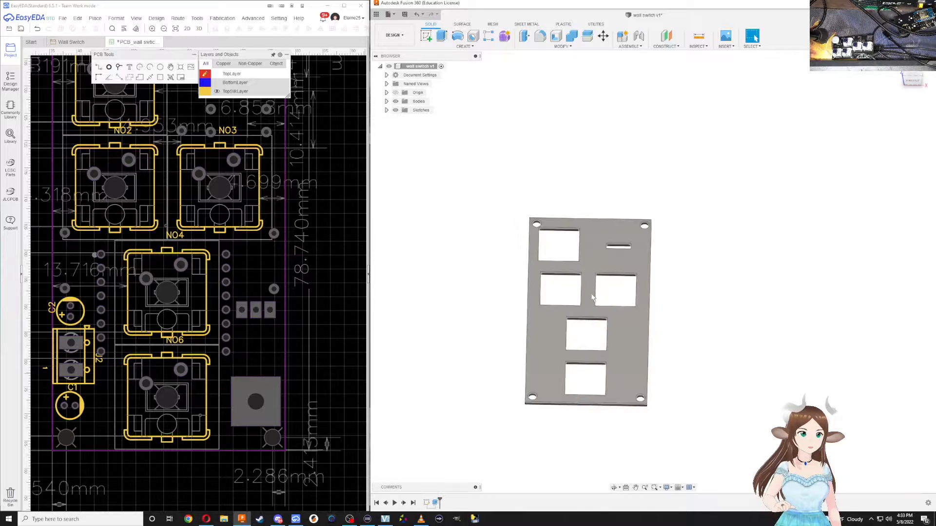
# Inspect the extruded plate's cutouts and reopen its base sketch for editing
pyautogui.moveTo(625, 335)
pyautogui.keyDown('shift'); pyautogui.mouseDown(button='middle')
pyautogui.moveTo(637, 322)
pyautogui.moveTo(631, 352)
pyautogui.mouseUp(button='middle'); pyautogui.keyUp('shift')
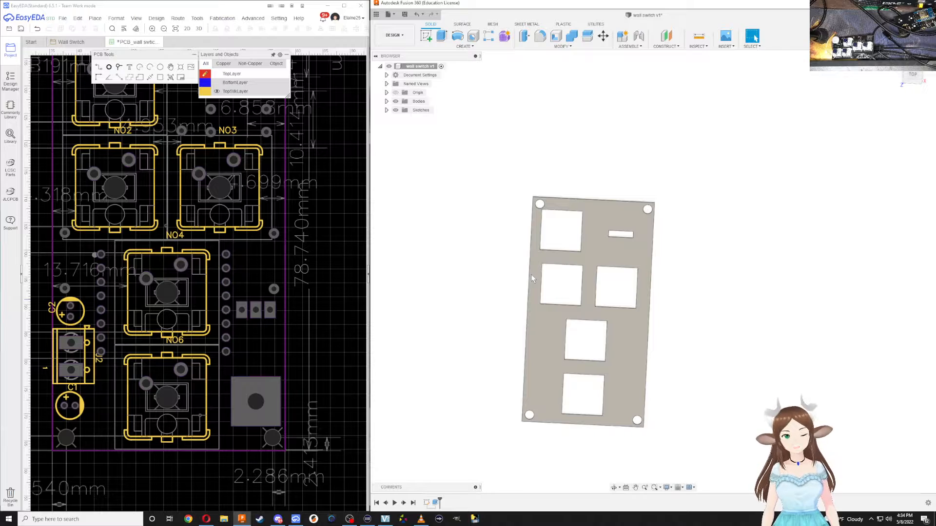
pyautogui.moveTo(672, 328); pyautogui.dragTo(648, 337, button='middle')
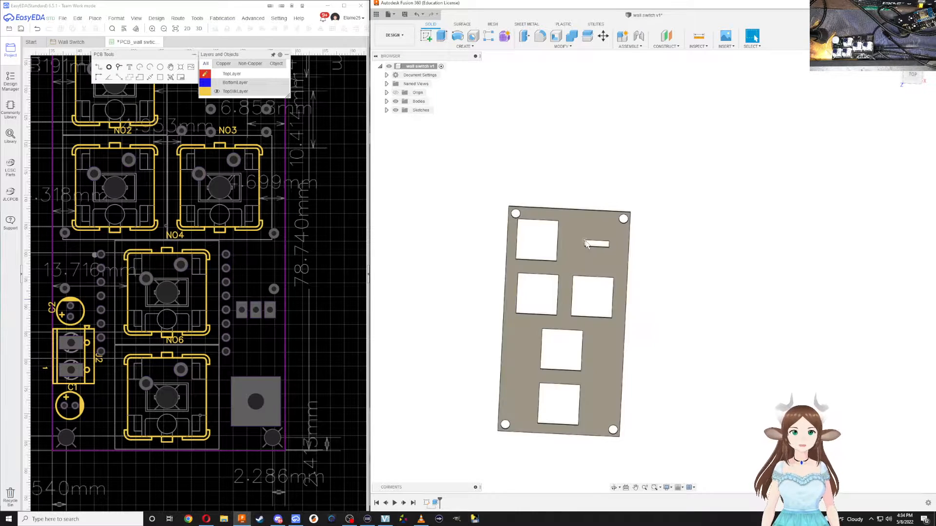
pyautogui.keyDown('shift'); pyautogui.moveTo(634, 301); pyautogui.dragTo(640, 289, button='middle'); pyautogui.keyUp('shift')
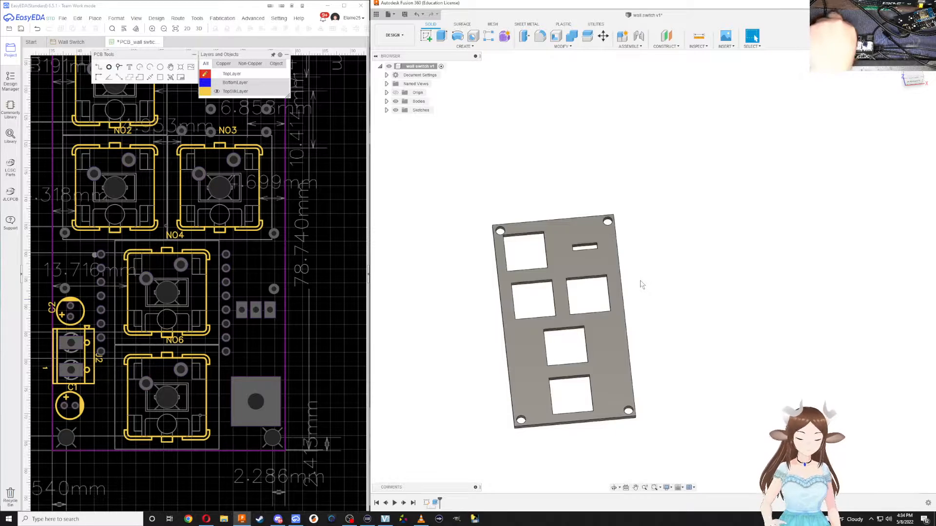
pyautogui.scroll(-2, 641, 283)
pyautogui.scroll(1, 559, 189)
pyautogui.scroll(2, 559, 190)
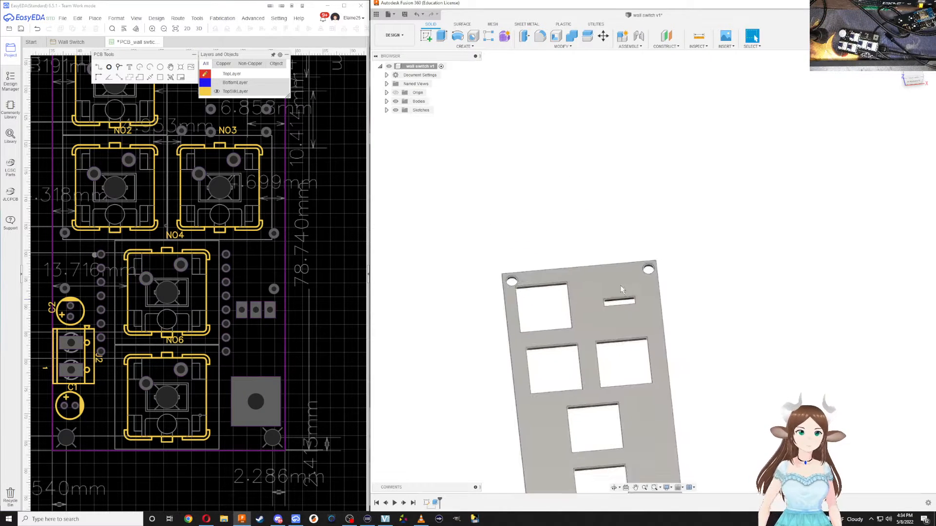
pyautogui.moveTo(639, 297)
pyautogui.keyDown('shift'); pyautogui.mouseDown(button='middle')
pyautogui.moveTo(642, 320)
pyautogui.moveTo(631, 328)
pyautogui.mouseUp(button='middle'); pyautogui.keyUp('shift')
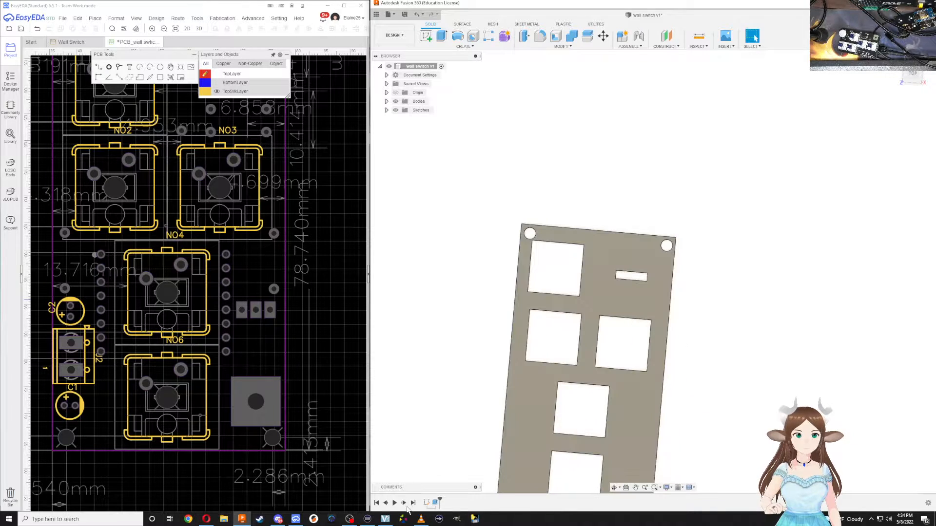
pyautogui.doubleClick(427, 503)
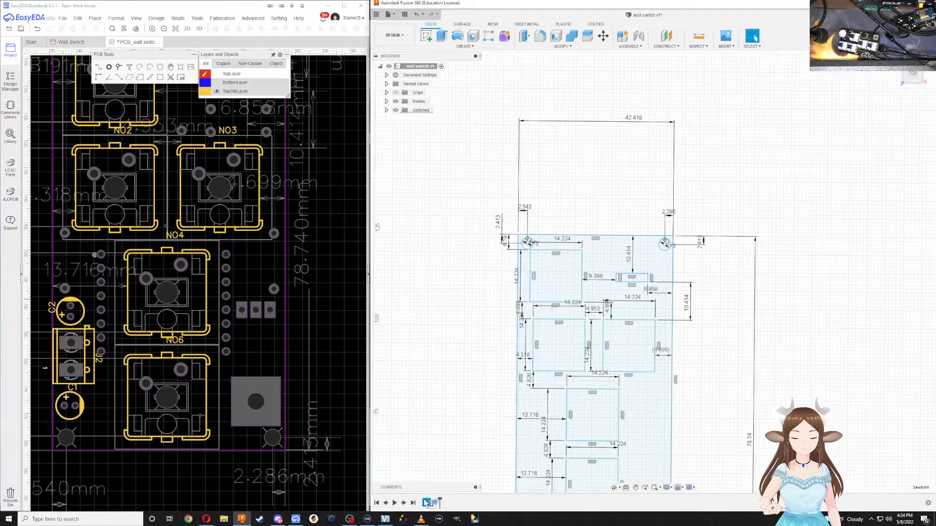
# Draw a 5.5 mm high rectangle over the small slot, starting at its lower-left corner and matching its width
pyautogui.scroll(3, 630, 285)
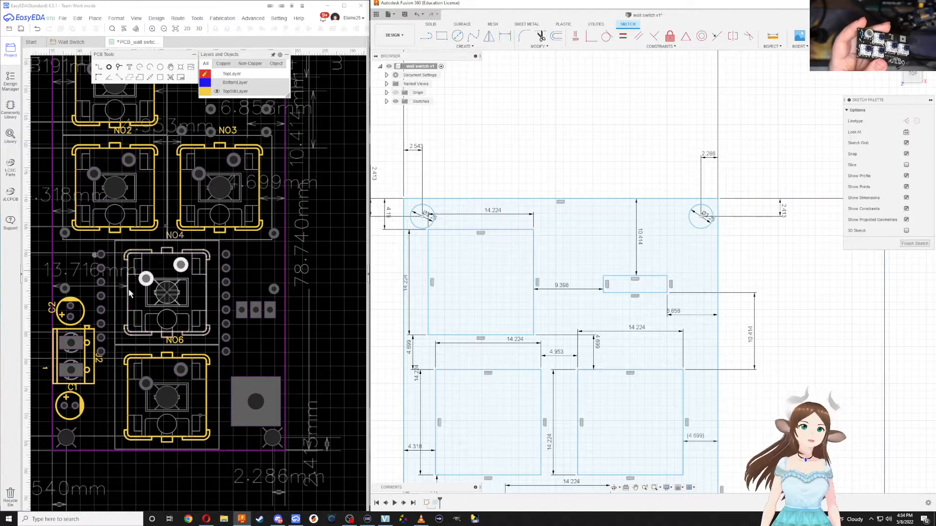
pyautogui.click(327, 5)
pyautogui.click(903, 4)
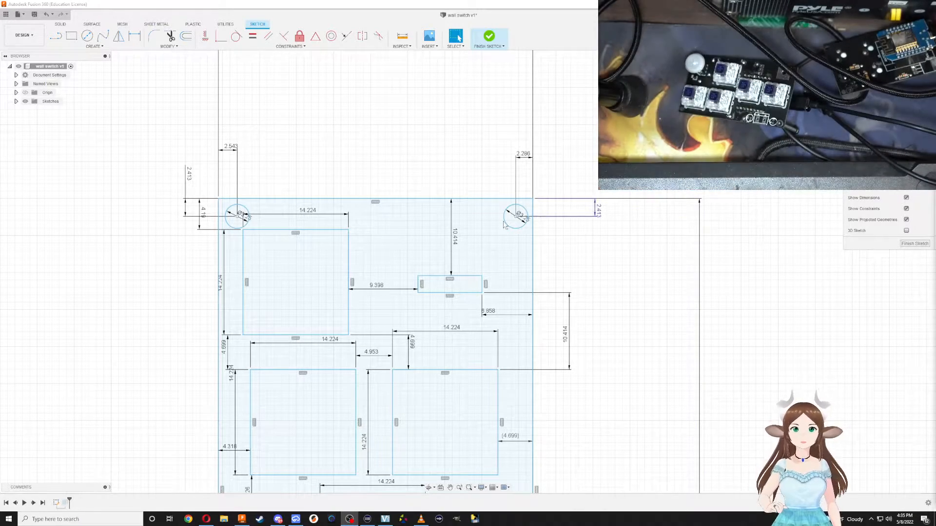
pyautogui.moveTo(419, 290); pyautogui.dragTo(420, 304)
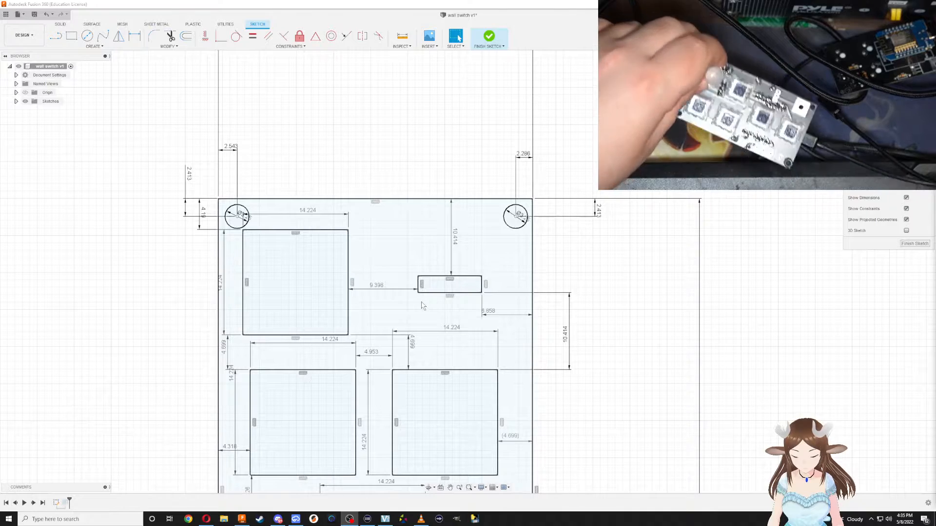
pyautogui.moveTo(422, 302); pyautogui.dragTo(425, 297)
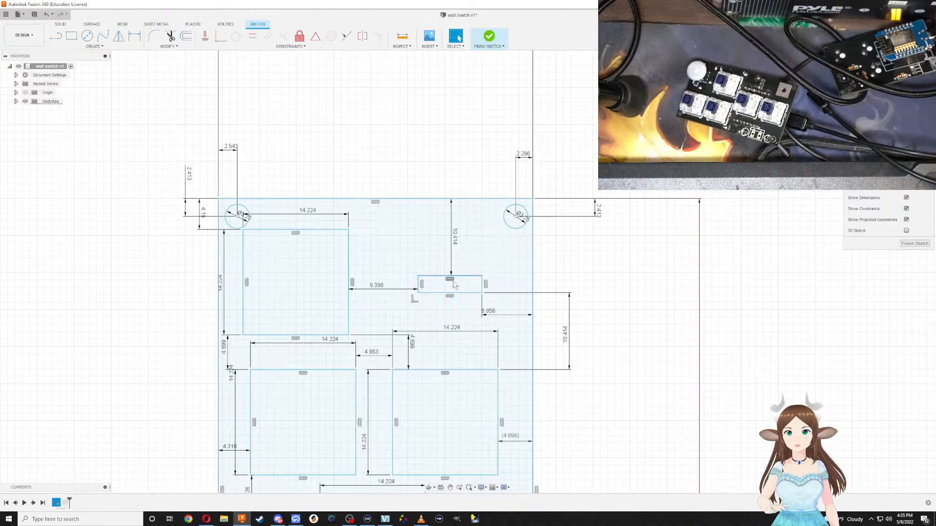
pyautogui.press('r')
pyautogui.click(418, 292)
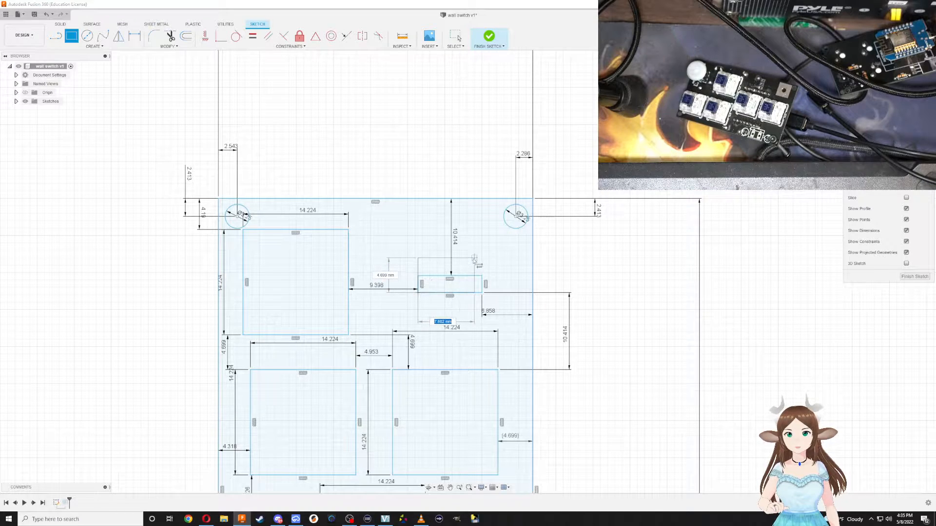
pyautogui.press('Tab')
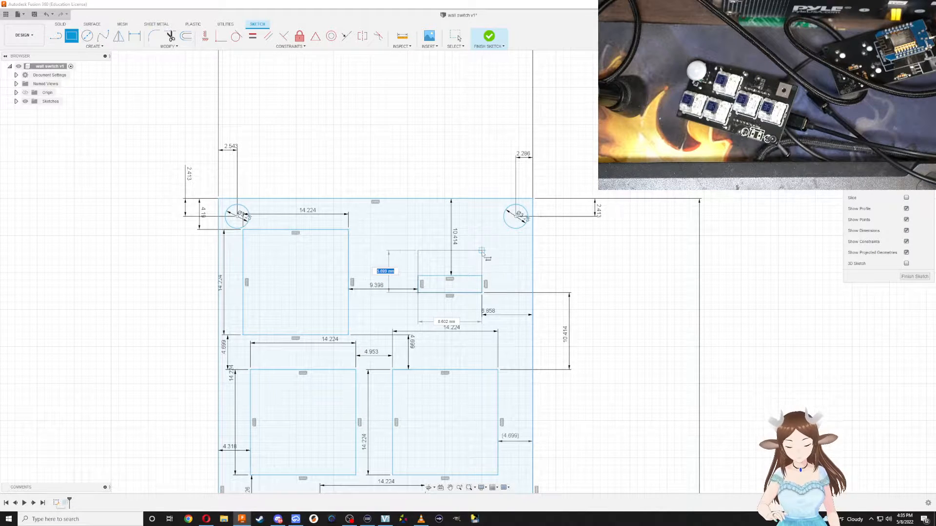
pyautogui.write('5.3')
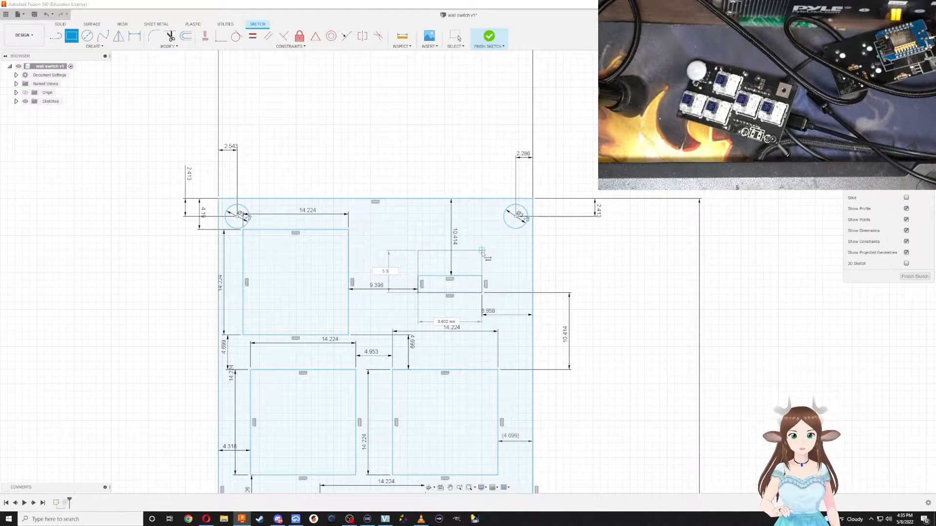
pyautogui.press('Tab')
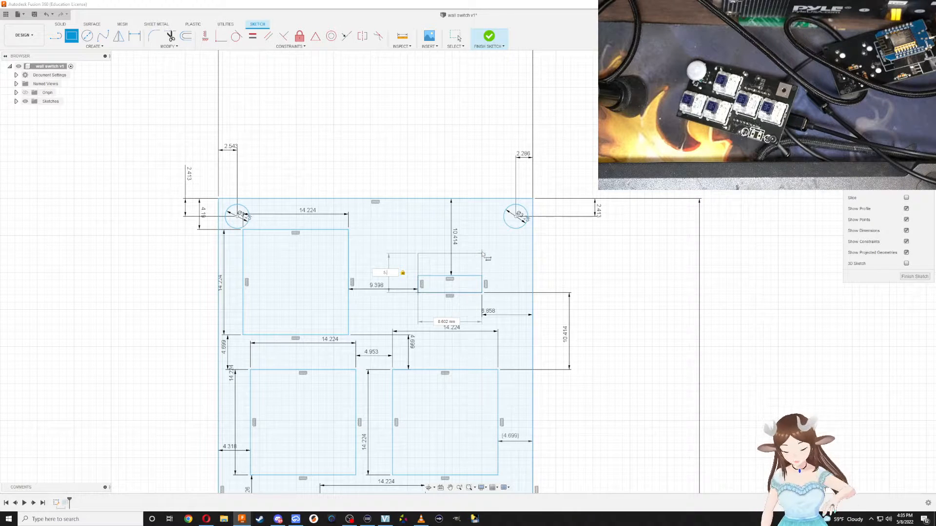
pyautogui.write('.5')
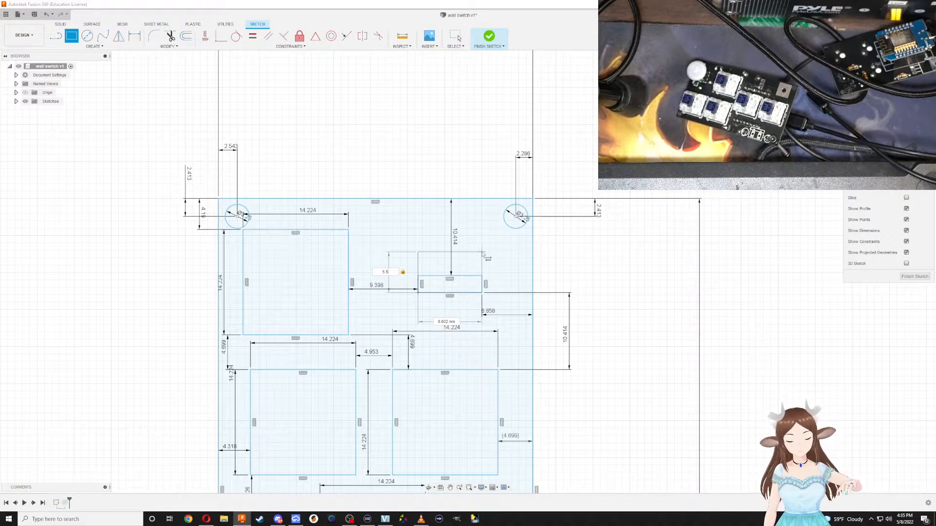
pyautogui.press('BackSpace')
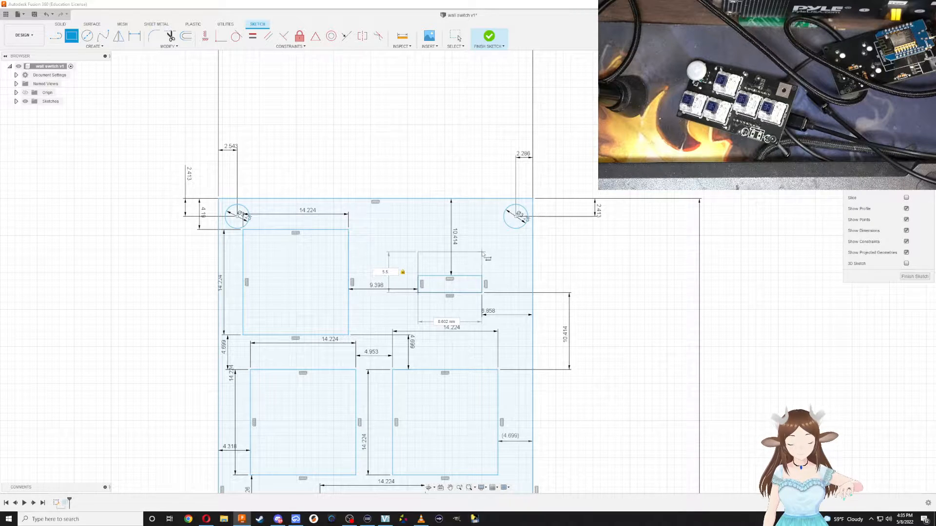
pyautogui.press('Return')
pyautogui.press('Escape')
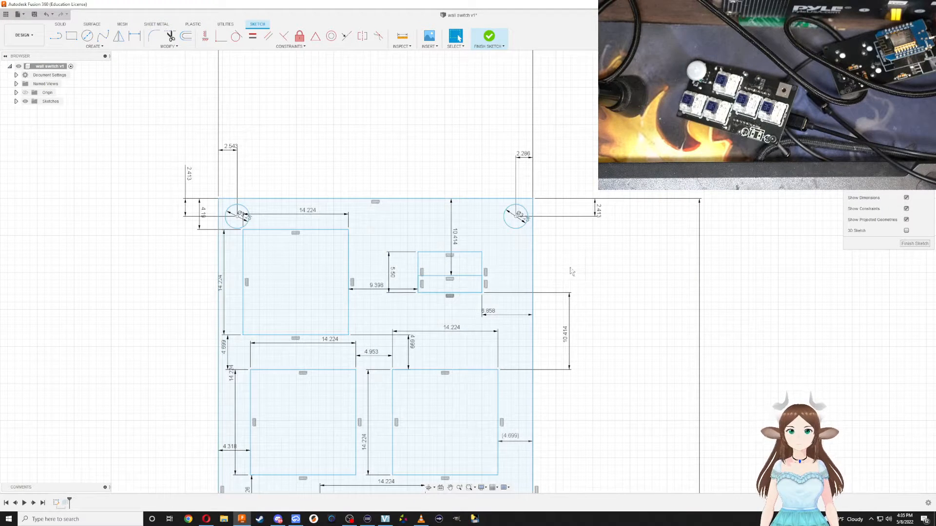
# Set the height of the rectangle drawn over the small slot to 5.6 mm
pyautogui.doubleClick(392, 267)
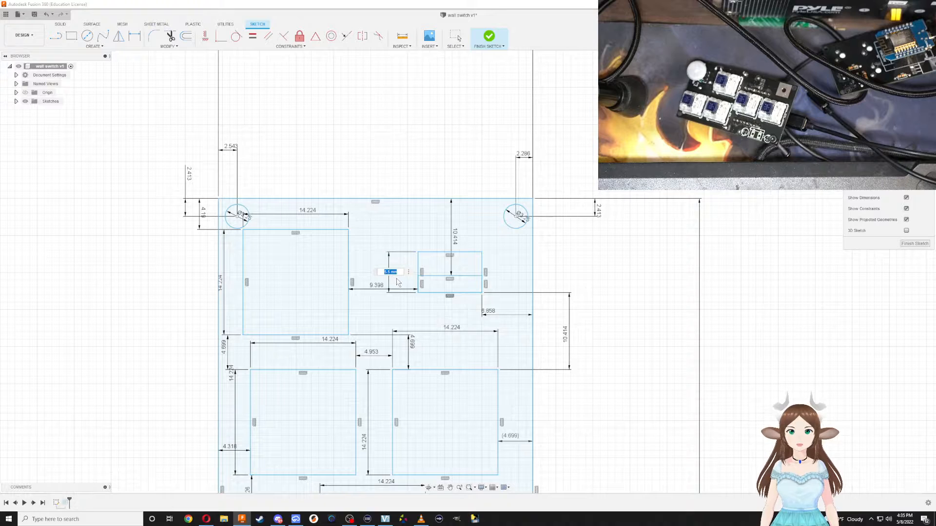
pyautogui.write('5.6')
pyautogui.press('Return')
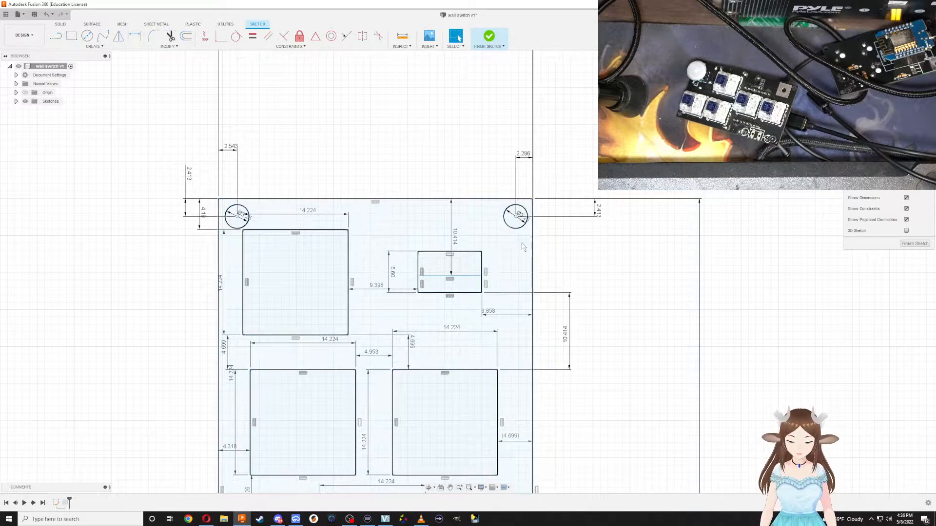
# Examine the small cutout's position relative to the plate edges, corner holes and switch cutouts in the sketch
pyautogui.moveTo(605, 278)
pyautogui.keyDown('shift'); pyautogui.mouseDown(button='middle')
pyautogui.moveTo(623, 272)
pyautogui.moveTo(618, 250)
pyautogui.moveTo(606, 288)
pyautogui.mouseUp(button='middle'); pyautogui.keyUp('shift')
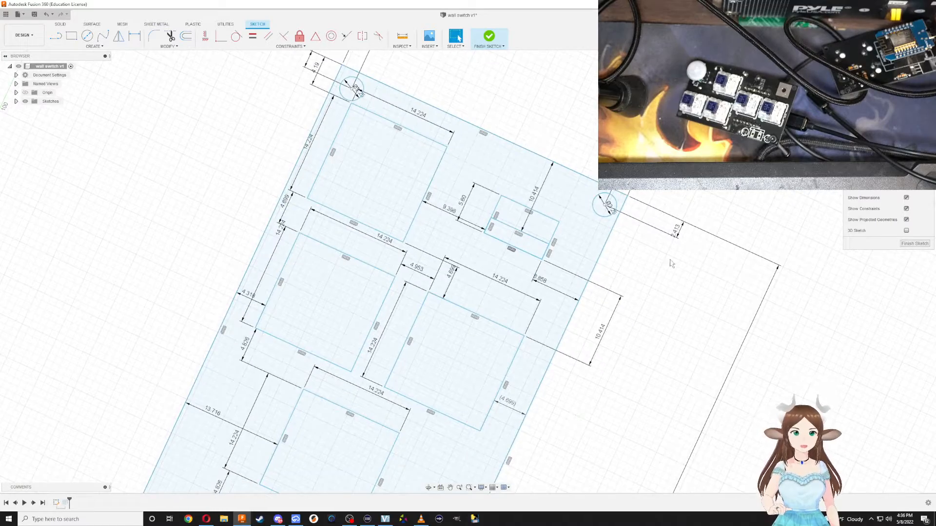
pyautogui.moveTo(668, 262); pyautogui.dragTo(532, 319, button='middle')
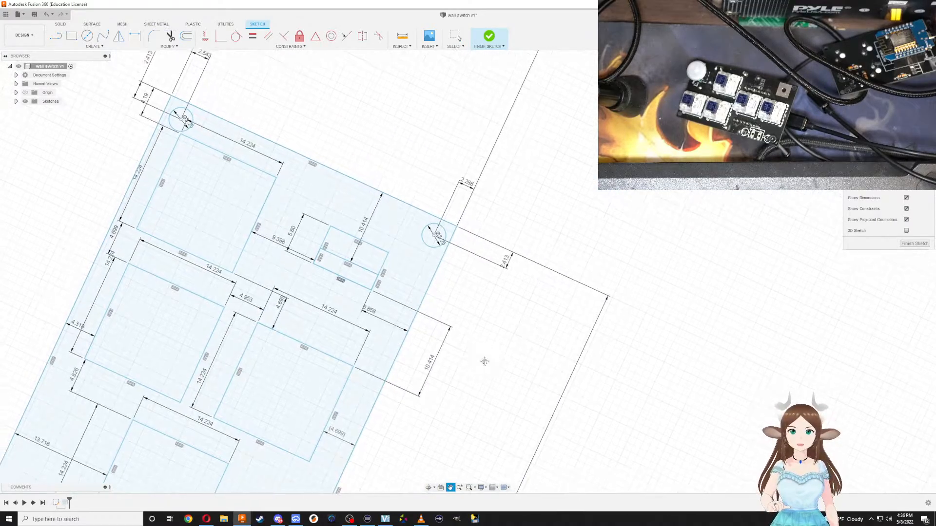
pyautogui.moveTo(484, 361); pyautogui.dragTo(627, 309, button='middle')
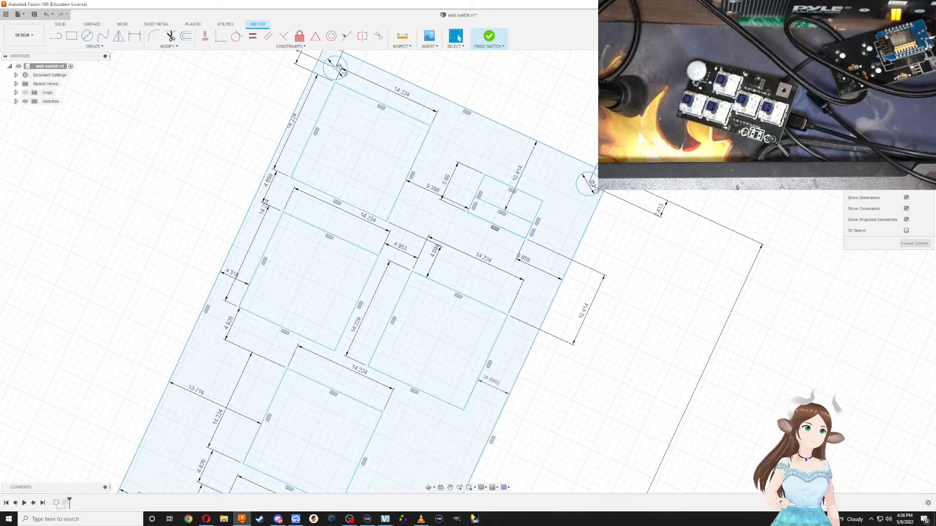
pyautogui.click(907, 78)
pyautogui.moveTo(574, 179); pyautogui.dragTo(531, 243, button='middle')
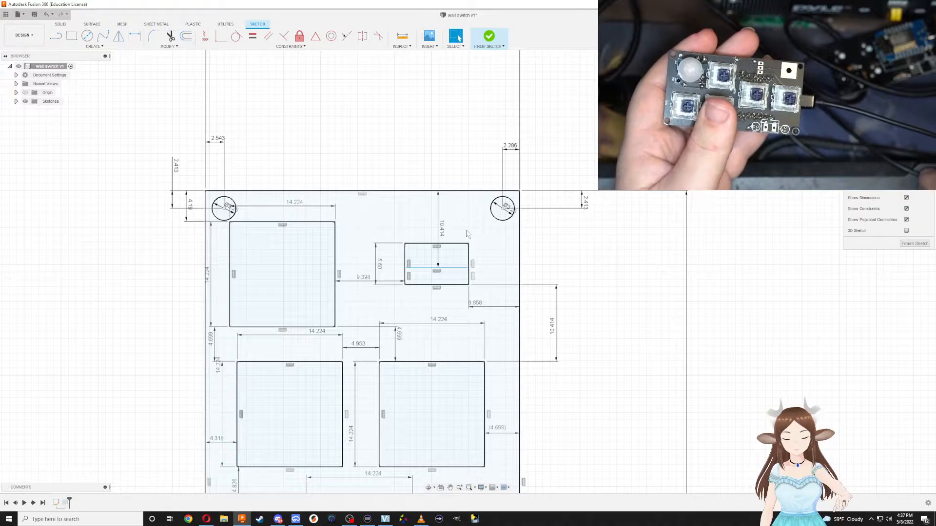
pyautogui.press('XF86AudioRaiseVolume')
pyautogui.press('XF86AudioRaiseVolume')
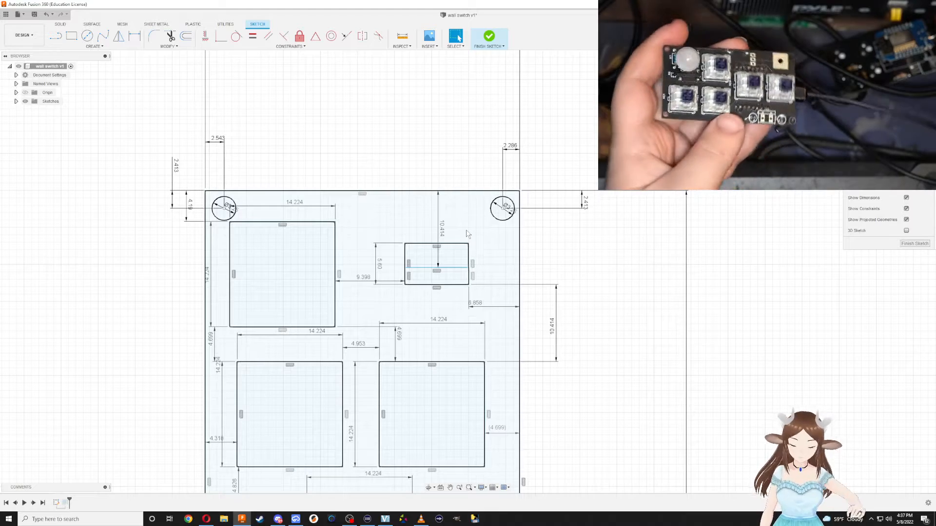
pyautogui.click(494, 193)
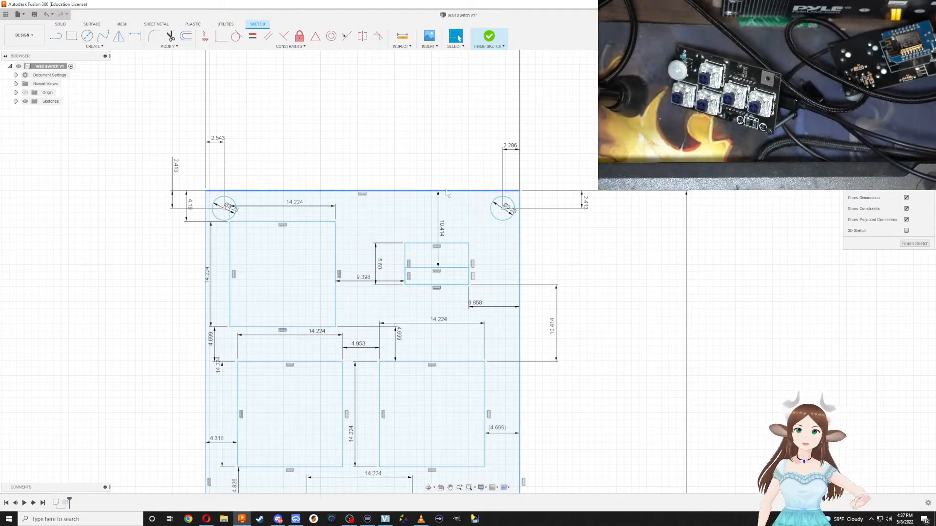
pyautogui.scroll(-2, 527, 229)
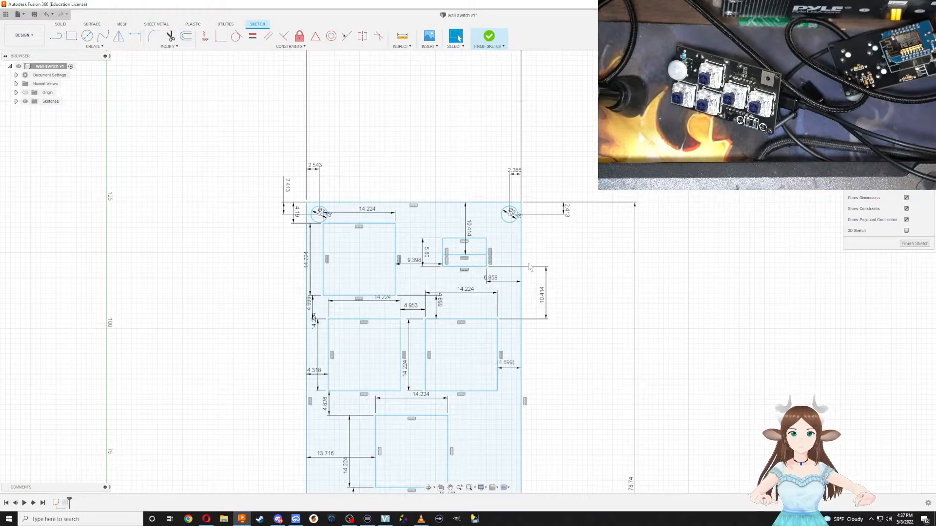
pyautogui.moveTo(555, 412)
pyautogui.keyDown('shift'); pyautogui.mouseDown(button='middle')
pyautogui.moveTo(568, 315)
pyautogui.moveTo(577, 330)
pyautogui.moveTo(576, 319)
pyautogui.moveTo(571, 328)
pyautogui.mouseUp(button='middle'); pyautogui.keyUp('shift')
pyautogui.moveTo(601, 189); pyautogui.dragTo(576, 247, button='middle')
pyautogui.press('Escape')
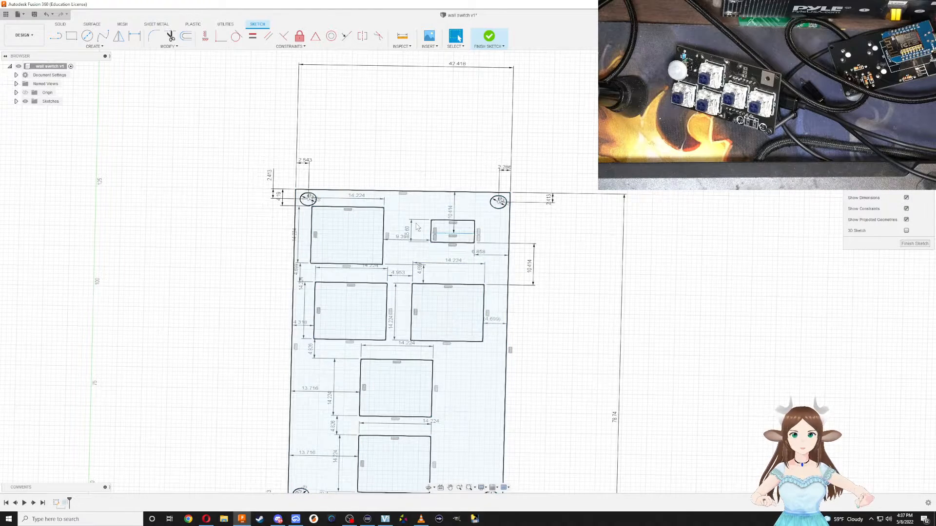
# Finish the sketch and check the small cutout on the plate body against the sketch
pyautogui.click(903, 246)
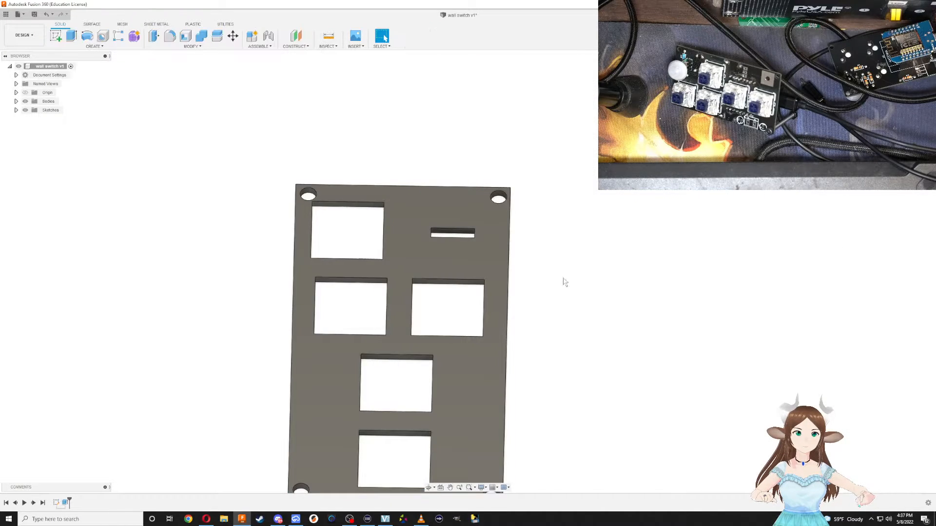
pyautogui.moveTo(557, 291)
pyautogui.keyDown('shift'); pyautogui.mouseDown(button='middle')
pyautogui.moveTo(567, 278)
pyautogui.moveTo(554, 295)
pyautogui.mouseUp(button='middle'); pyautogui.keyUp('shift')
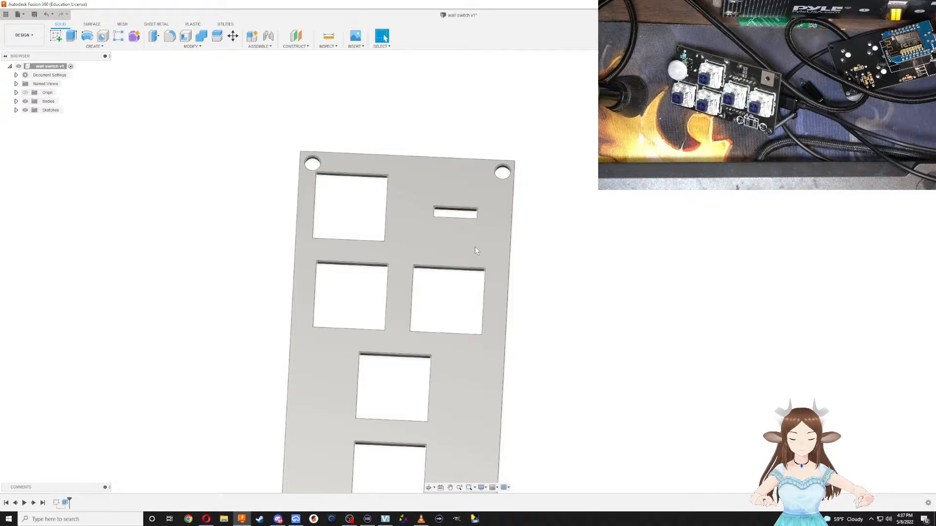
pyautogui.moveTo(520, 225); pyautogui.dragTo(455, 238, button='middle')
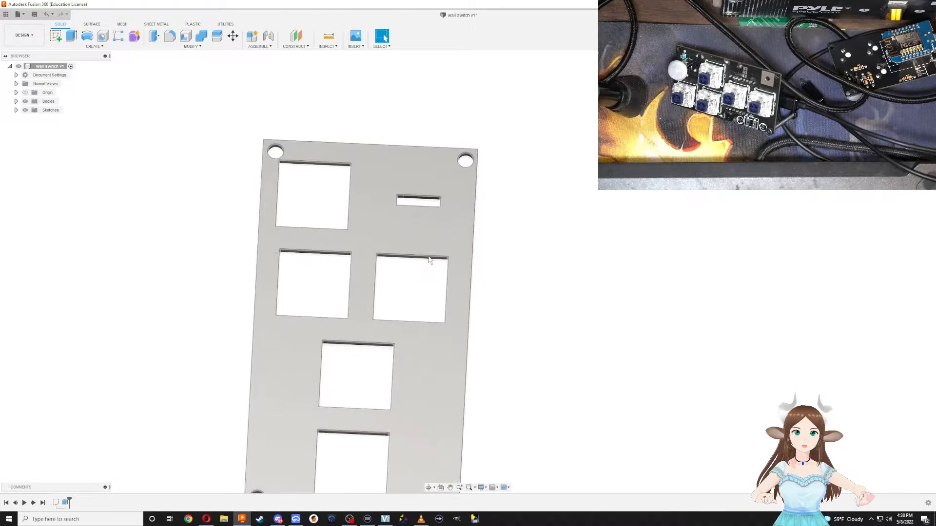
pyautogui.doubleClick(57, 502)
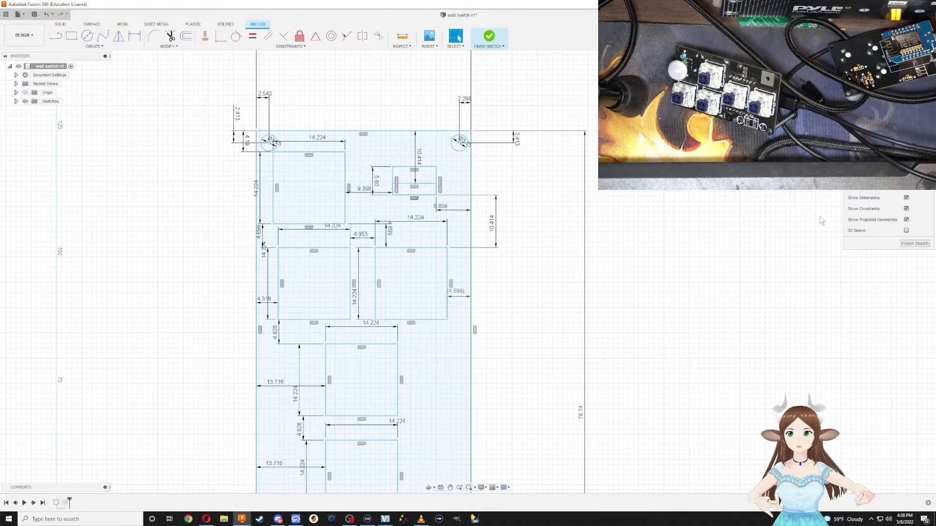
pyautogui.click(908, 245)
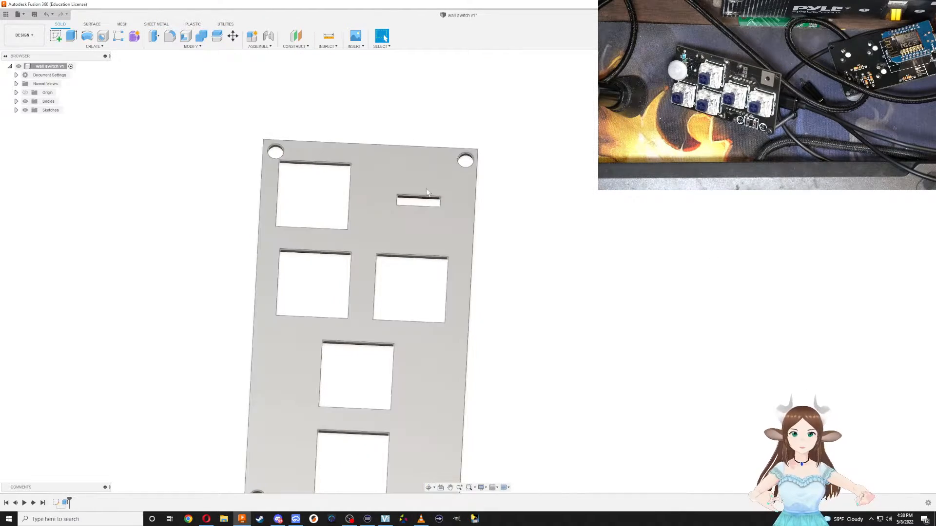
# Edit the plate extrusion to exclude the added rectangle area above the small slot from its profiles
pyautogui.click(66, 503)
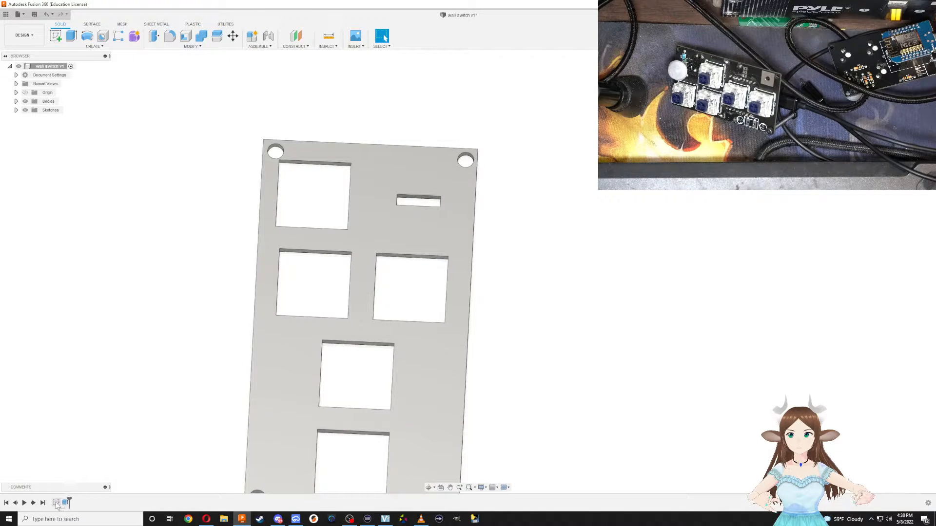
pyautogui.doubleClick(66, 502)
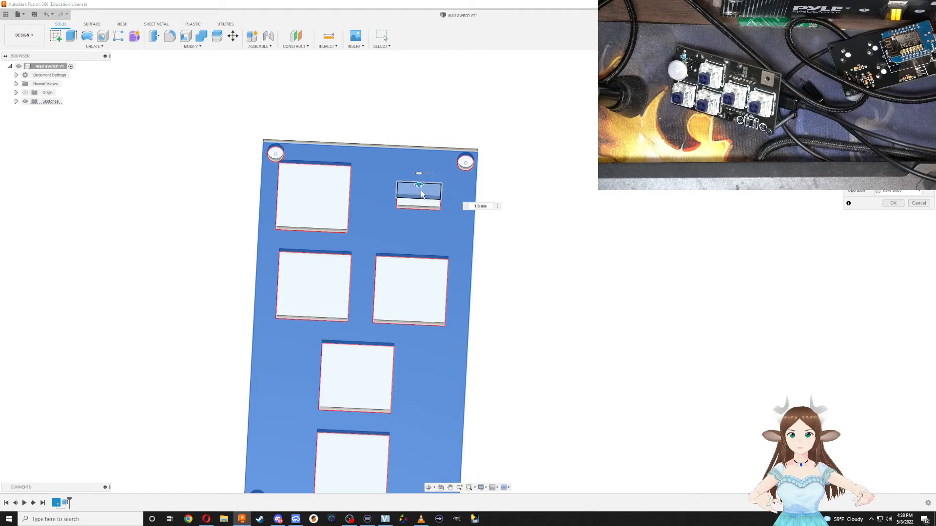
pyautogui.click(421, 193)
pyautogui.press('Return')
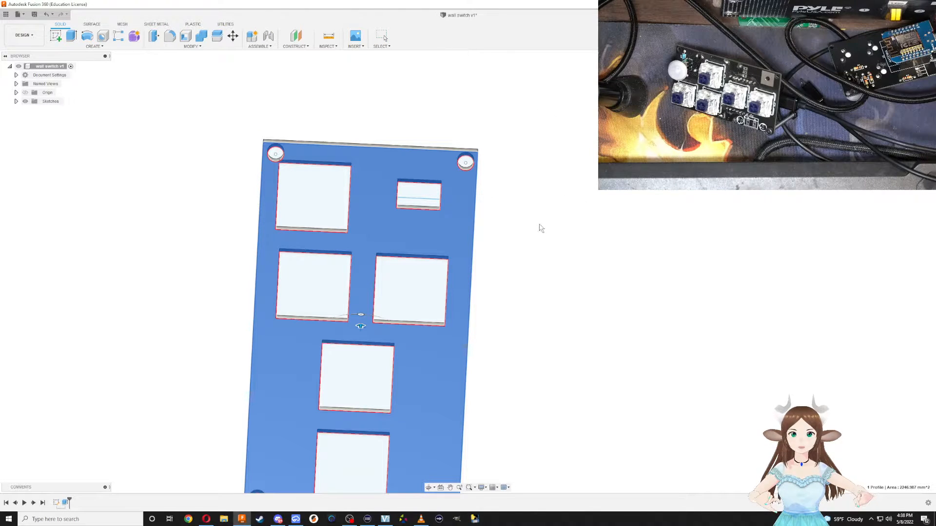
pyautogui.keyDown('shift'); pyautogui.moveTo(554, 194); pyautogui.dragTo(547, 217, button='middle'); pyautogui.keyUp('shift')
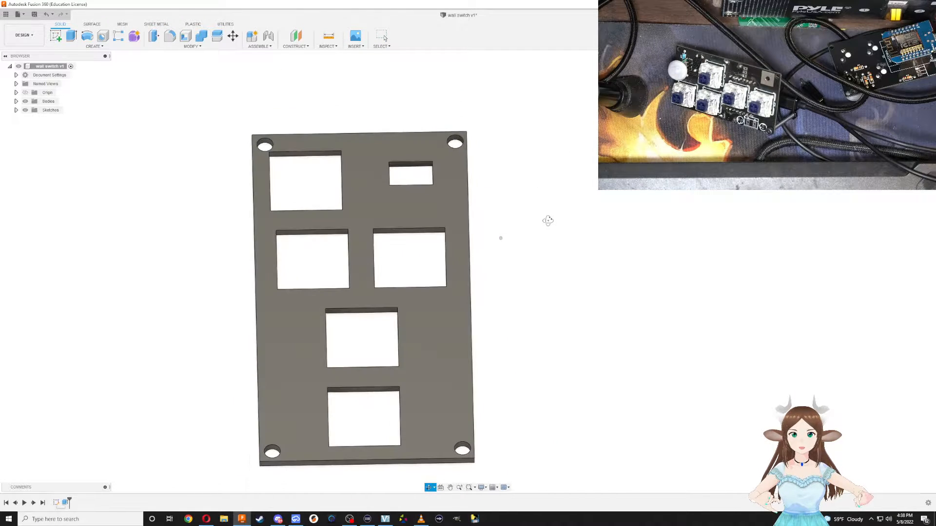
# Set the plate extrusion's distance to 11 mm
pyautogui.doubleClick(66, 501)
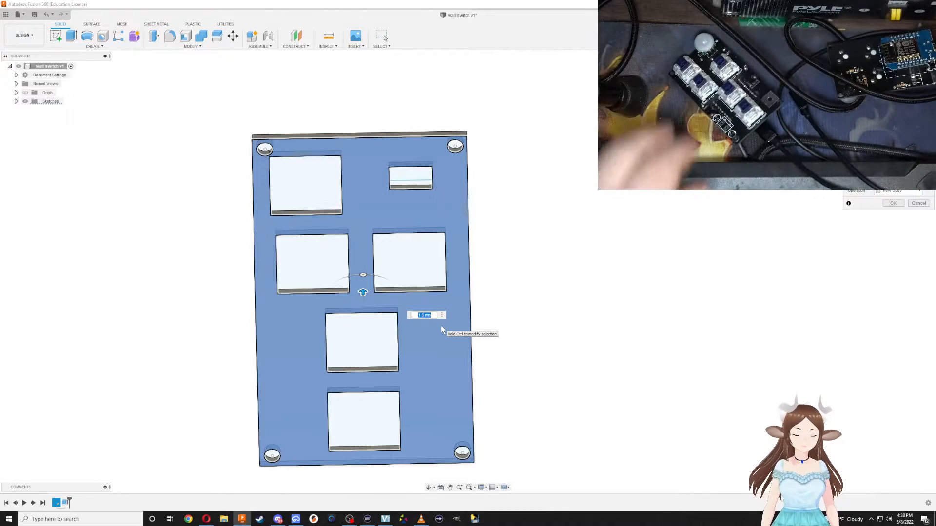
pyautogui.write('11')
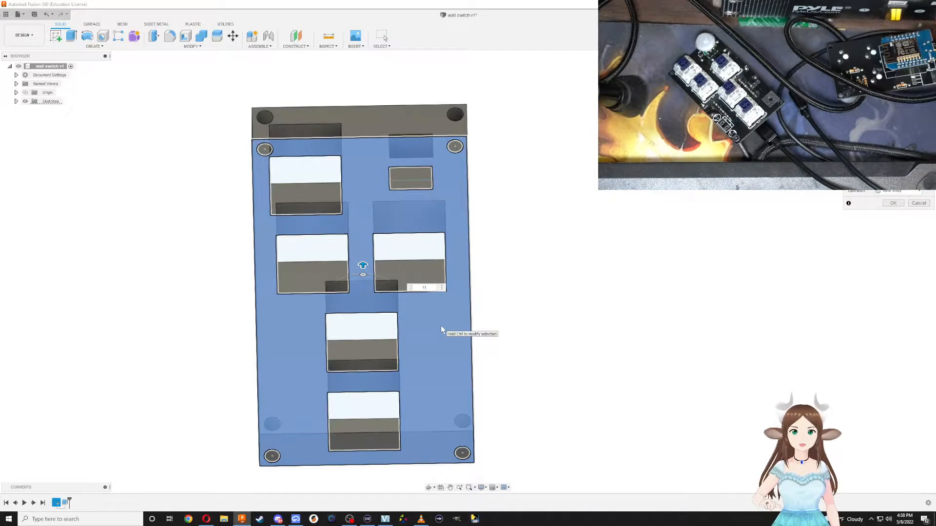
pyautogui.press('Return')
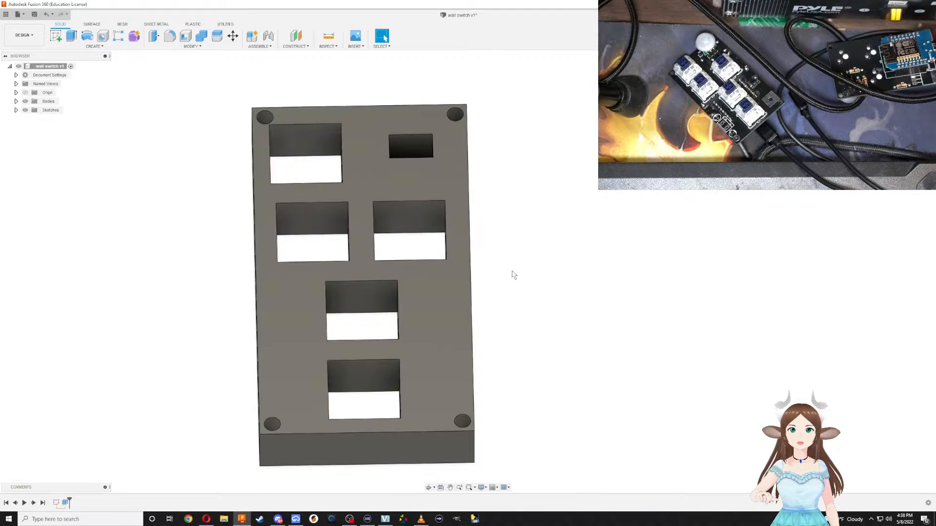
# Inspect the thickened plate, including the depth of its switch cutouts, small slot and corner holes
pyautogui.keyDown('shift'); pyautogui.moveTo(511, 272); pyautogui.dragTo(504, 294, button='middle'); pyautogui.keyUp('shift')
pyautogui.keyDown('shift'); pyautogui.moveTo(492, 299); pyautogui.dragTo(497, 311, button='middle'); pyautogui.keyUp('shift')
pyautogui.scroll(-3, 495, 306)
pyautogui.scroll(2, 495, 307)
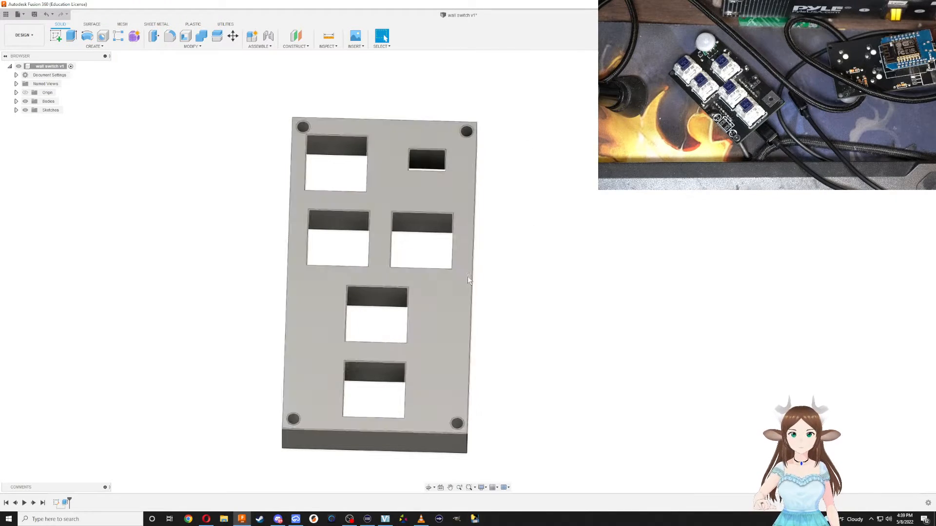
pyautogui.scroll(-2, 455, 257)
pyautogui.scroll(3, 453, 254)
pyautogui.scroll(2, 454, 254)
pyautogui.scroll(-5, 446, 248)
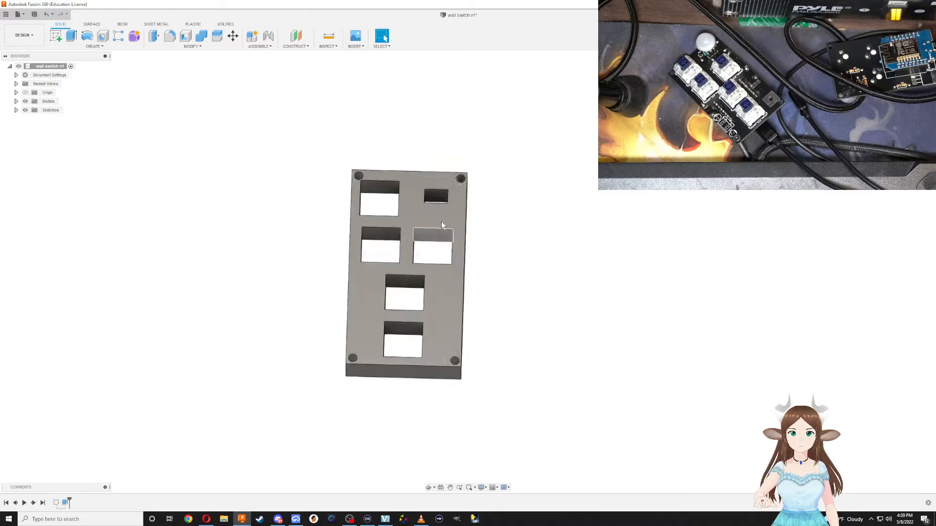
# Reopen the plate sketch and draw a larger rectangle enclosing the whole plate outline
pyautogui.keyDown('shift'); pyautogui.moveTo(443, 201); pyautogui.dragTo(442, 205, button='middle'); pyautogui.keyUp('shift')
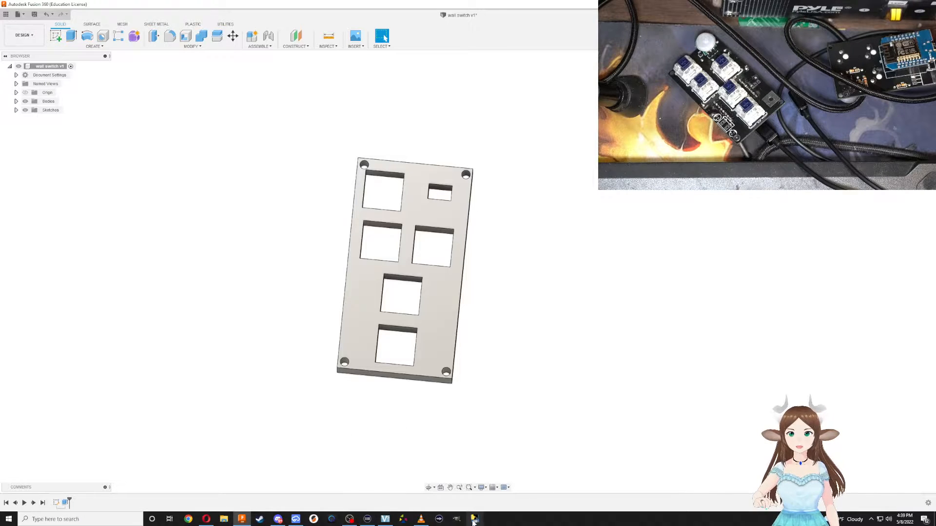
pyautogui.doubleClick(55, 502)
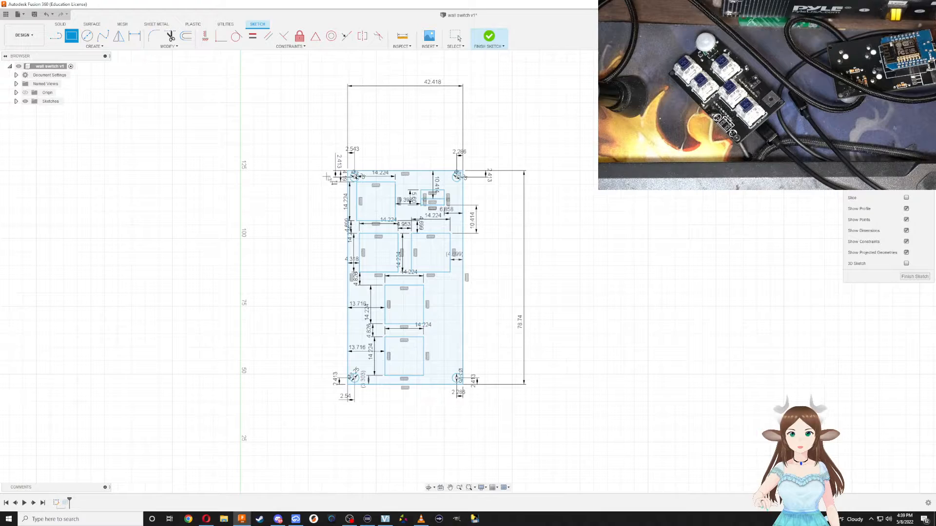
pyautogui.click(329, 156)
pyautogui.click(491, 408)
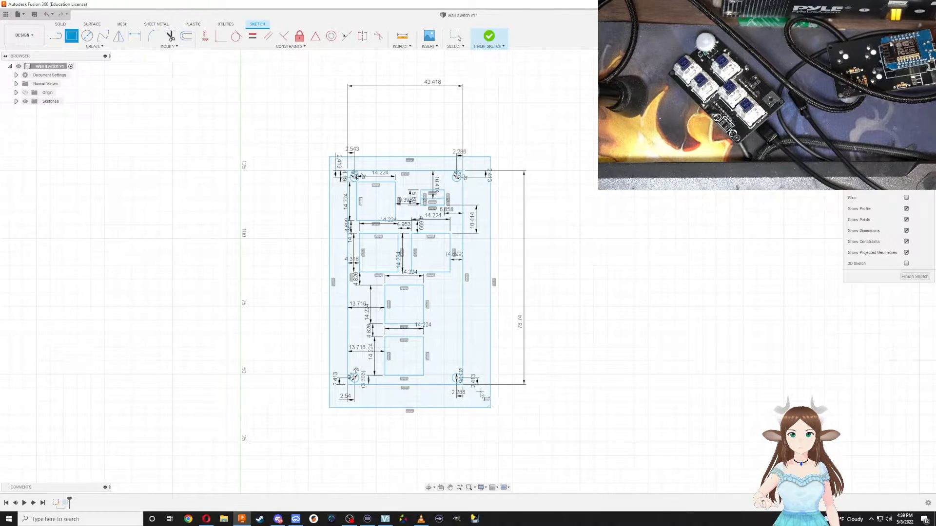
# Dimension the gap between the plate outline's right edge and the outer rectangle to 3 mm
pyautogui.scroll(2, 481, 392)
pyautogui.press('d')
pyautogui.click(458, 338)
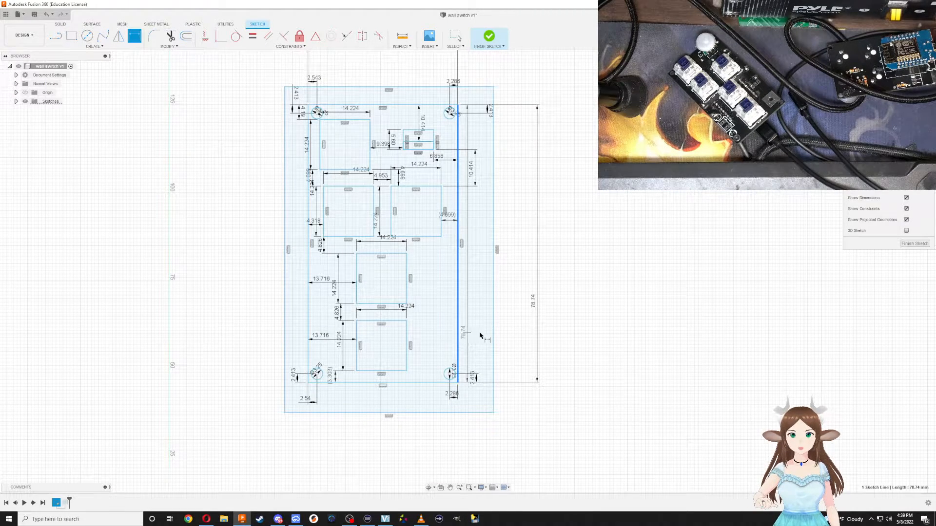
pyautogui.click(493, 340)
pyautogui.click(477, 333)
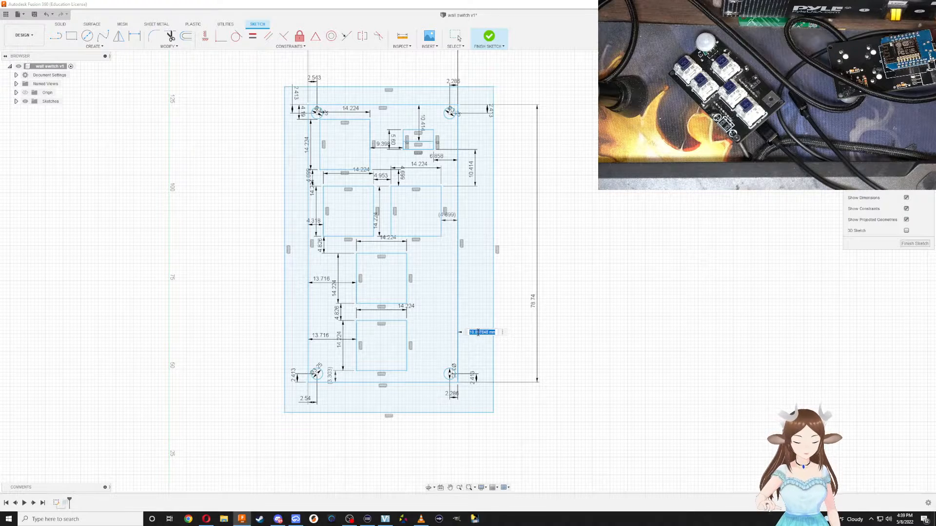
pyautogui.write('3')
pyautogui.press('Return')
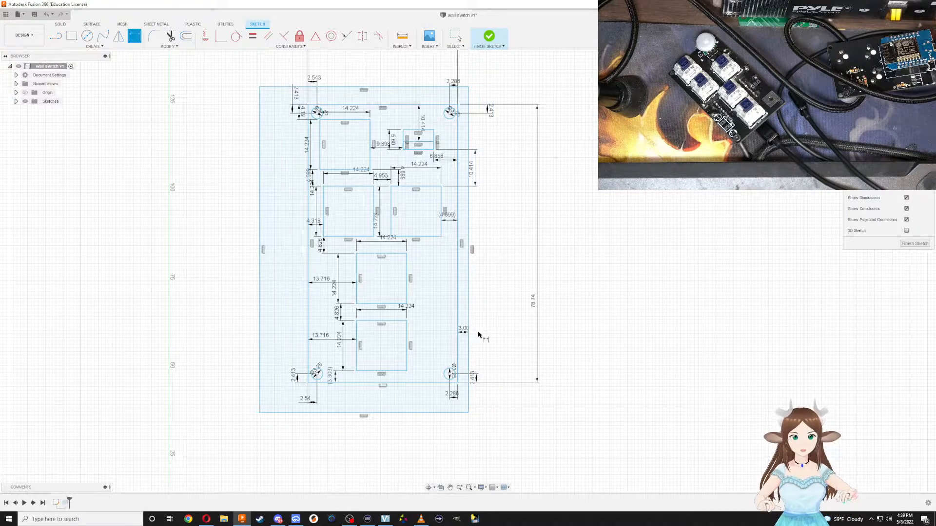
# Dimension the gap between the plate outline's left edge and the outer rectangle to 3 mm
pyautogui.click(308, 347)
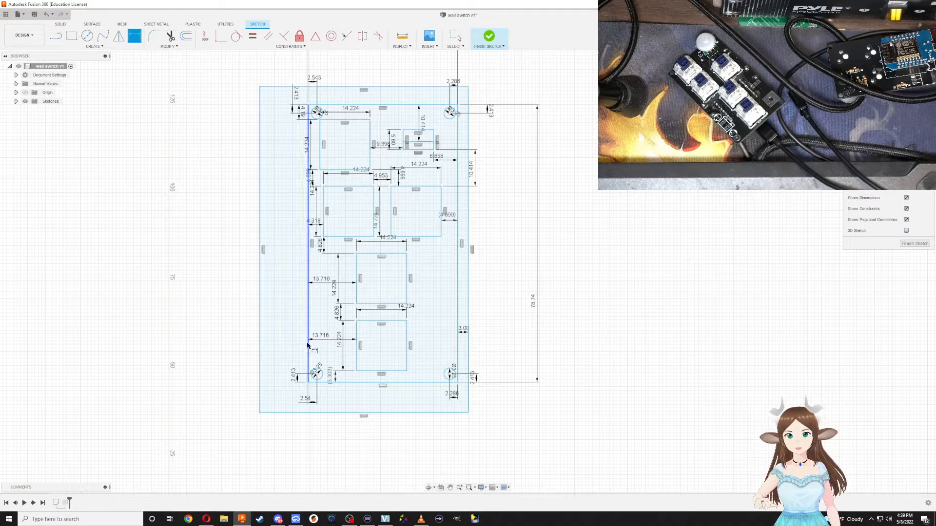
pyautogui.click(260, 342)
pyautogui.click(272, 335)
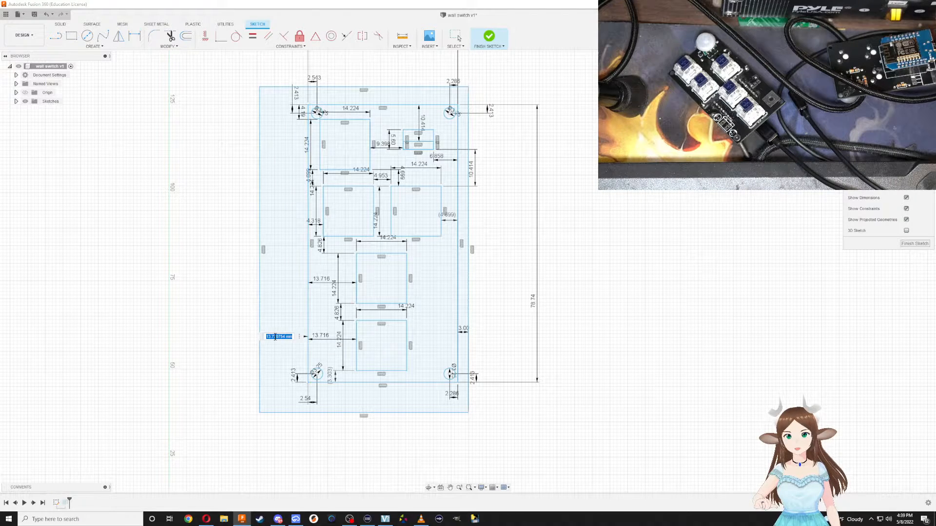
pyautogui.write('3')
pyautogui.press('Return')
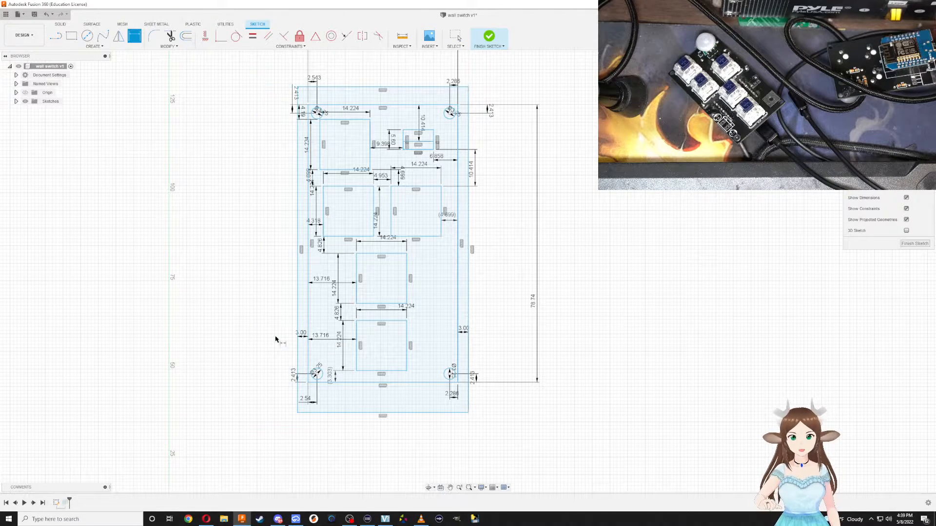
# Dimension the gap between the plate outline's lower edge and the outer rectangle to 3 mm
pyautogui.click(360, 382)
pyautogui.click(360, 413)
pyautogui.click(362, 401)
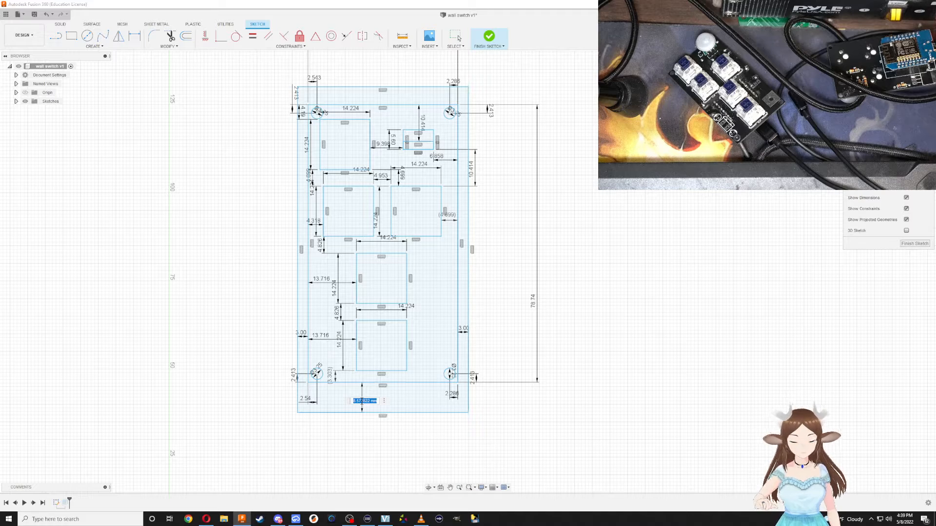
pyautogui.write('2')
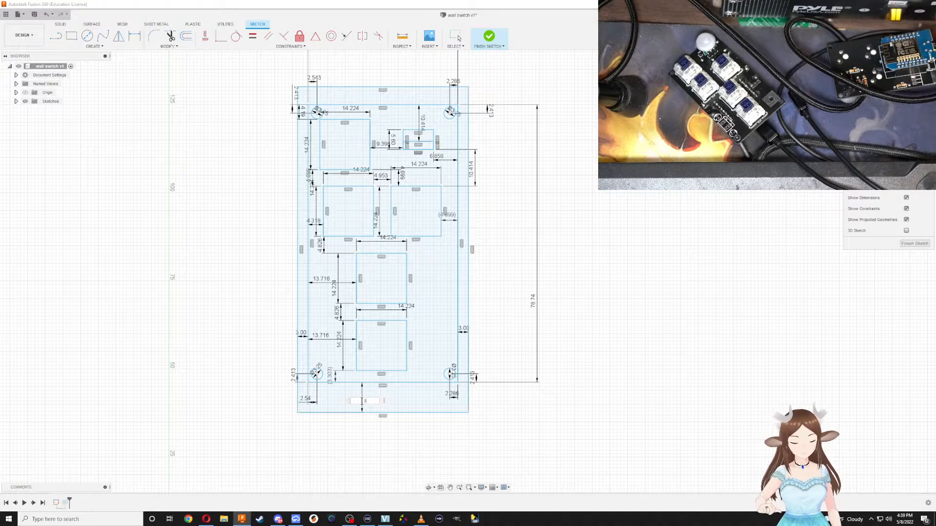
pyautogui.press('Return')
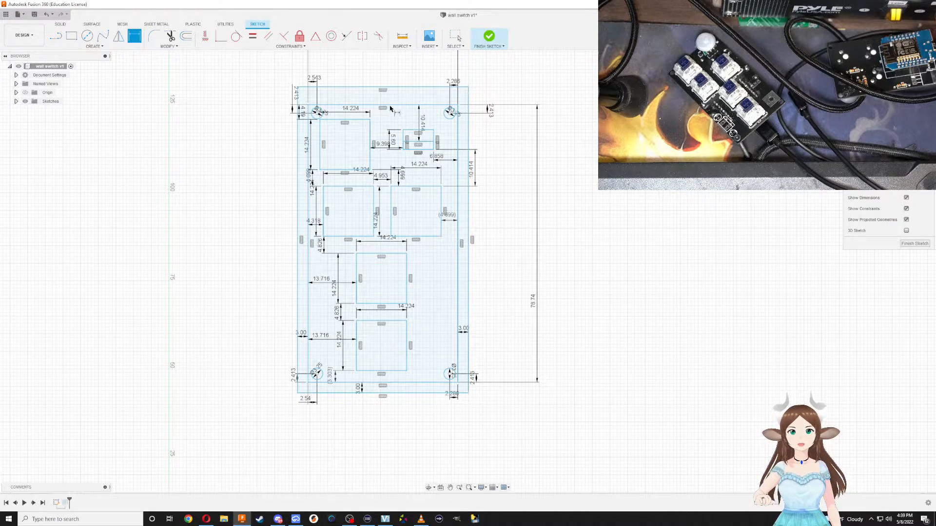
# Dimension the gap between the plate outline's upper edge and the outer rectangle to 3 mm, and finish the sketch
pyautogui.click(390, 105)
pyautogui.click(387, 87)
pyautogui.click(384, 94)
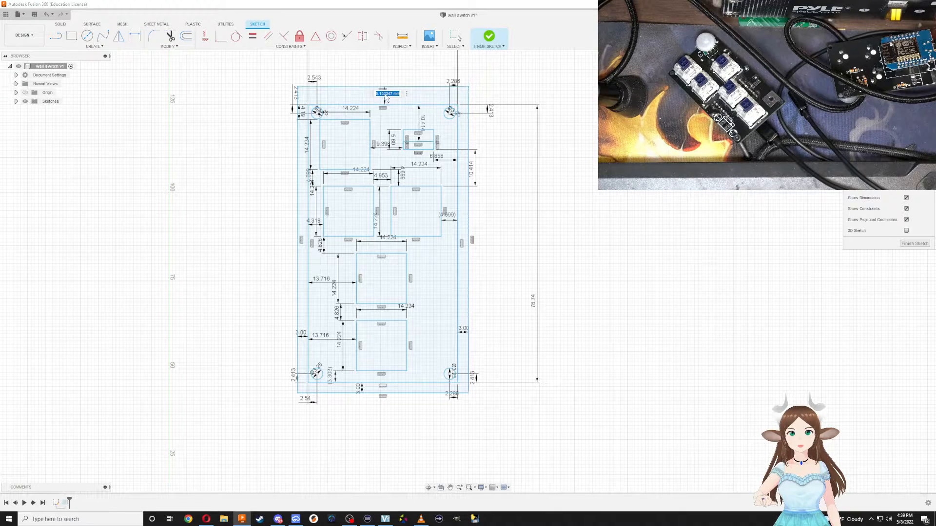
pyautogui.write('3')
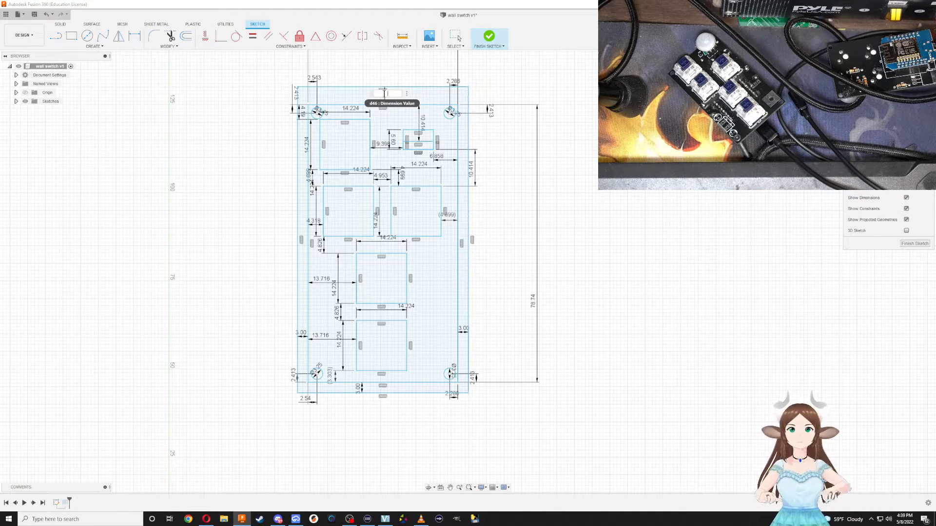
pyautogui.press('Return')
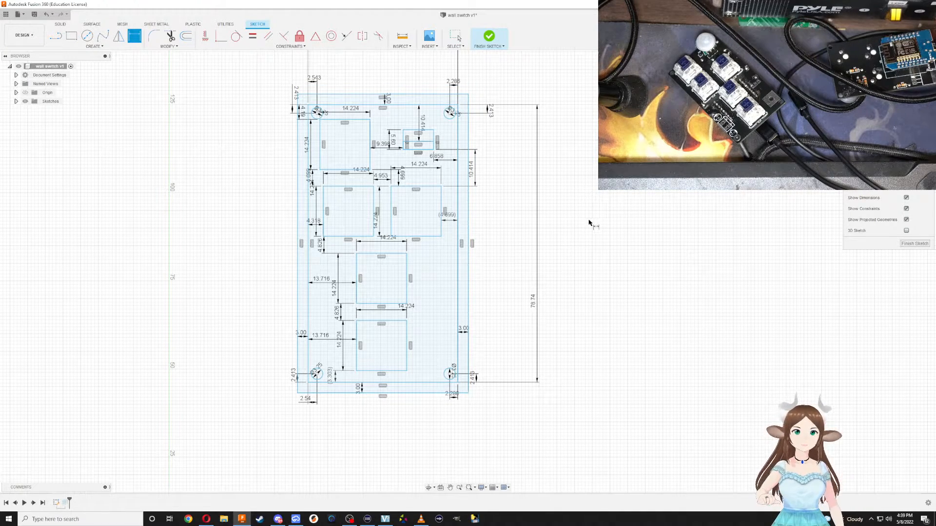
pyautogui.click(915, 243)
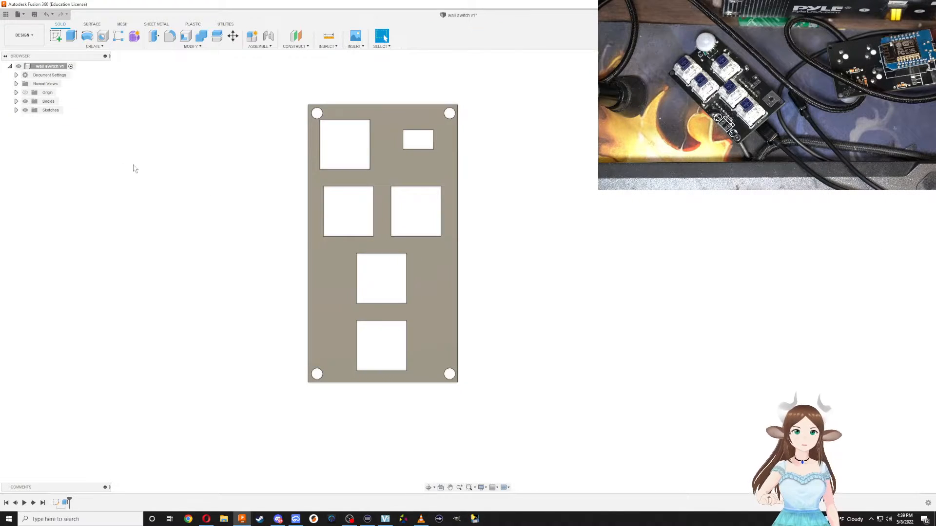
# Edit the plate extrusion to add the surrounding border area to its profiles, and check the widened plate
pyautogui.doubleClick(65, 503)
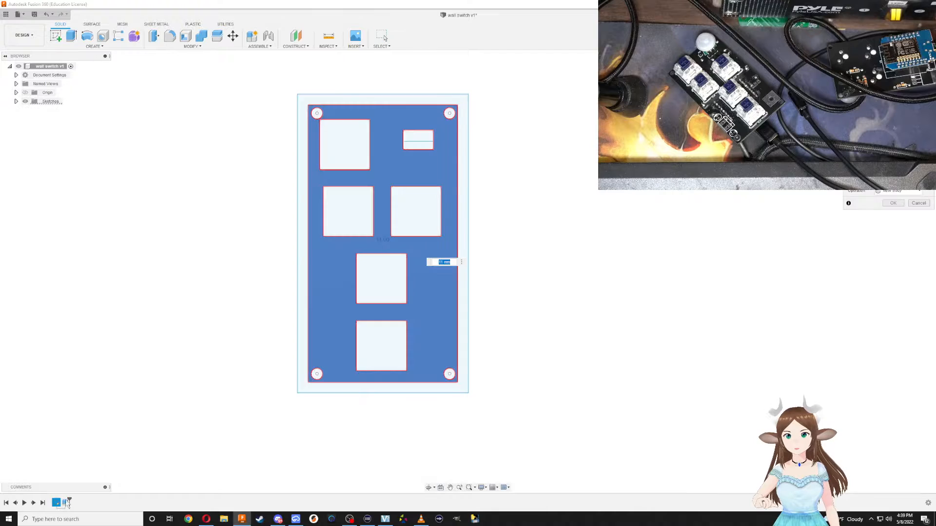
pyautogui.click(302, 280)
pyautogui.press('Return')
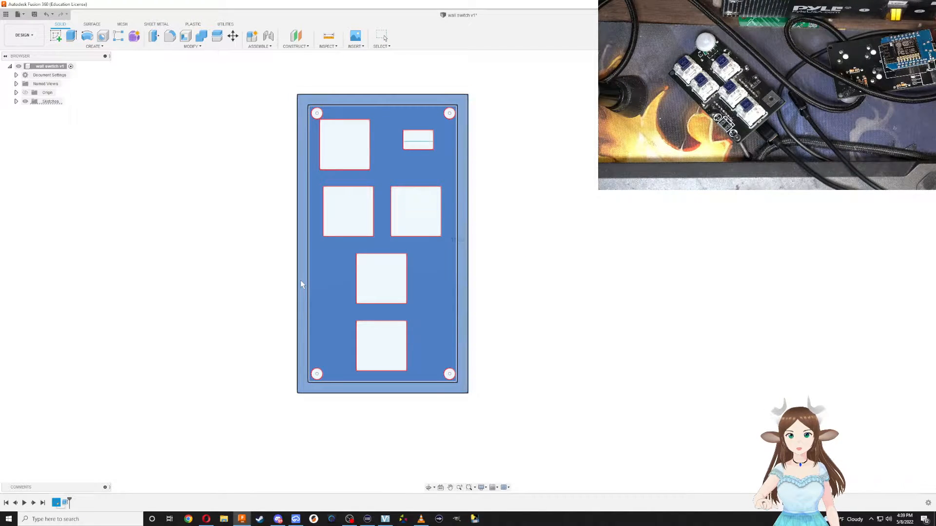
pyautogui.moveTo(407, 398)
pyautogui.keyDown('shift'); pyautogui.mouseDown(button='middle')
pyautogui.moveTo(424, 347)
pyautogui.moveTo(409, 336)
pyautogui.moveTo(397, 349)
pyautogui.moveTo(406, 397)
pyautogui.mouseUp(button='middle'); pyautogui.keyUp('shift')
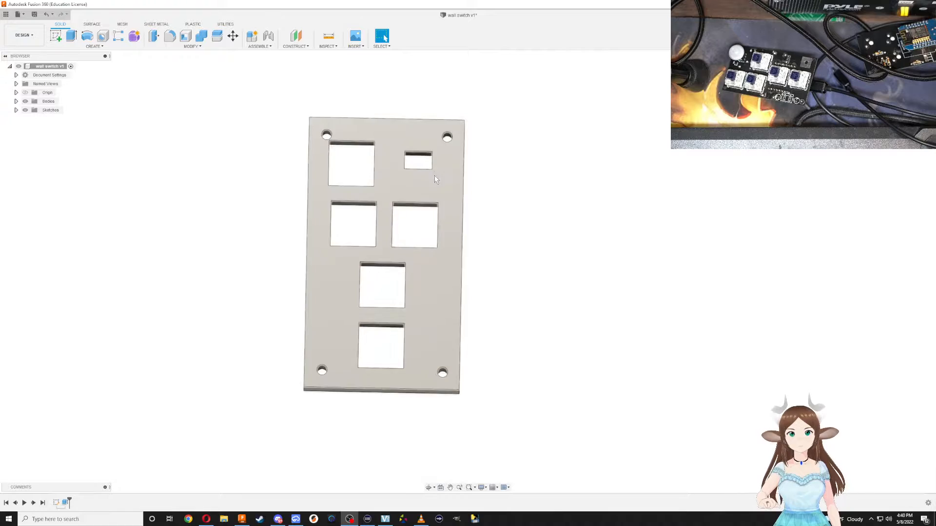
pyautogui.moveTo(435, 176); pyautogui.dragTo(425, 209, button='middle')
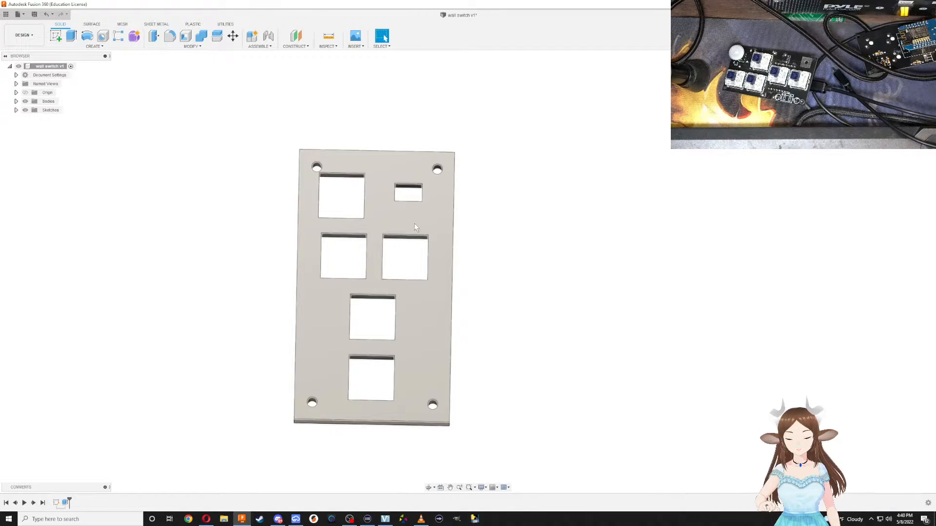
pyautogui.scroll(-1, 411, 227)
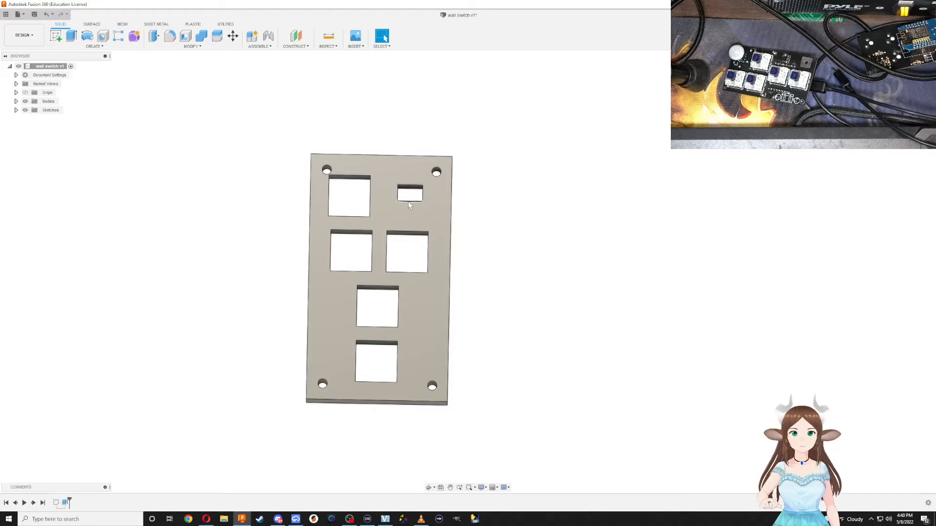
pyautogui.scroll(3, 406, 207)
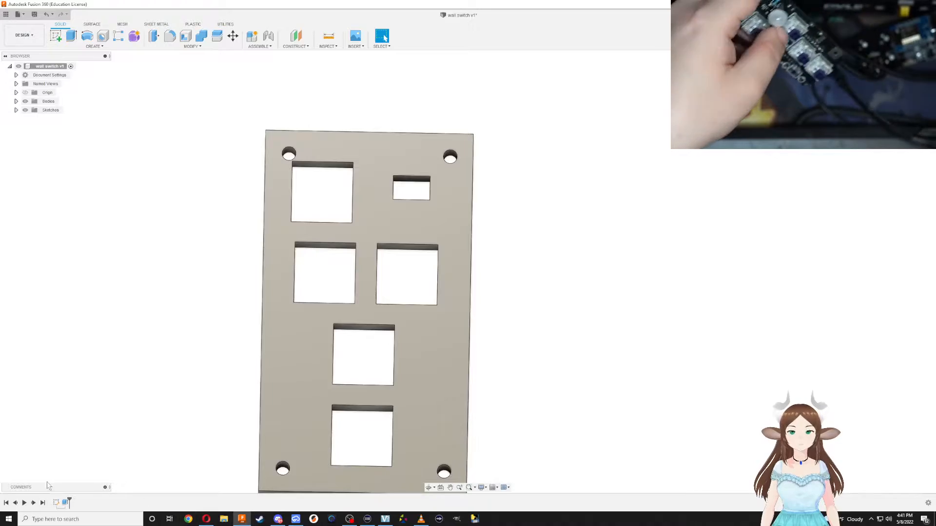
# In the plate sketch, add a short vertical centre line in the small slot and a dimensioned circle around the slot centred on it
pyautogui.click(56, 504)
pyautogui.doubleClick(56, 504)
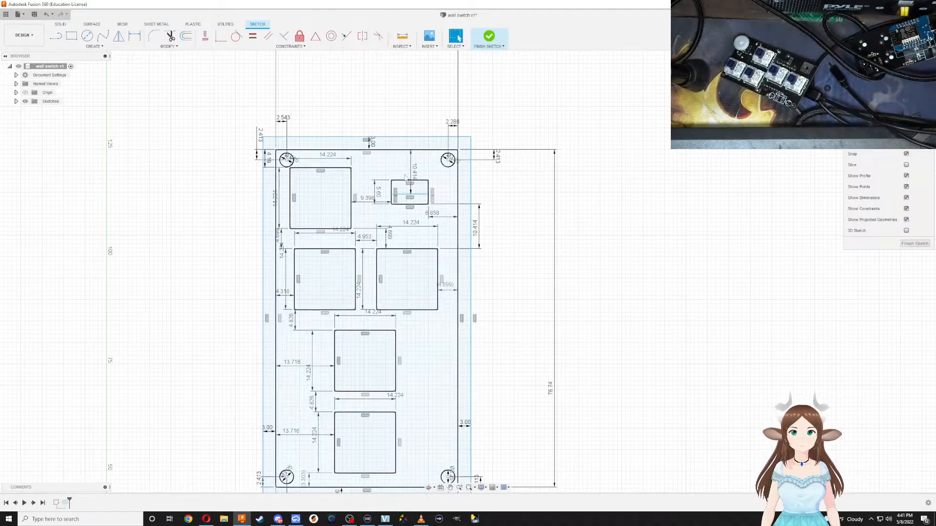
pyautogui.scroll(3, 422, 166)
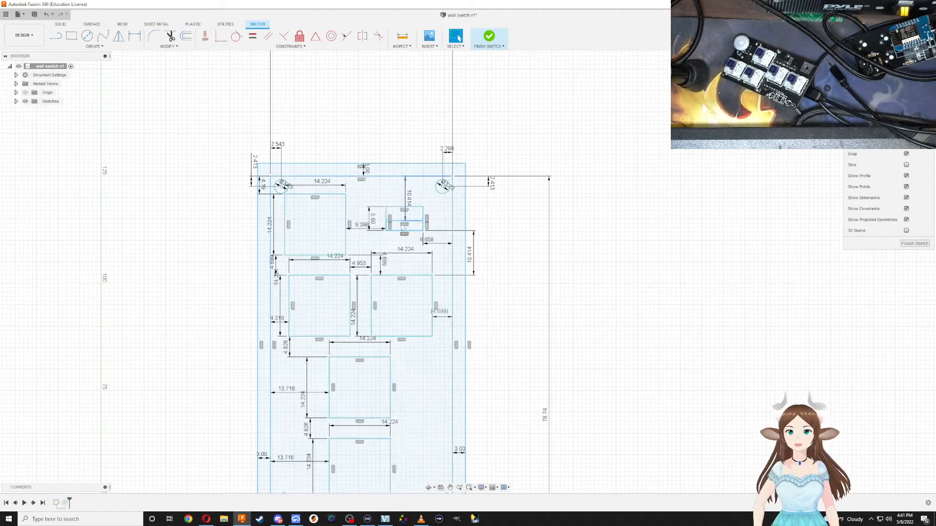
pyautogui.scroll(1, 408, 221)
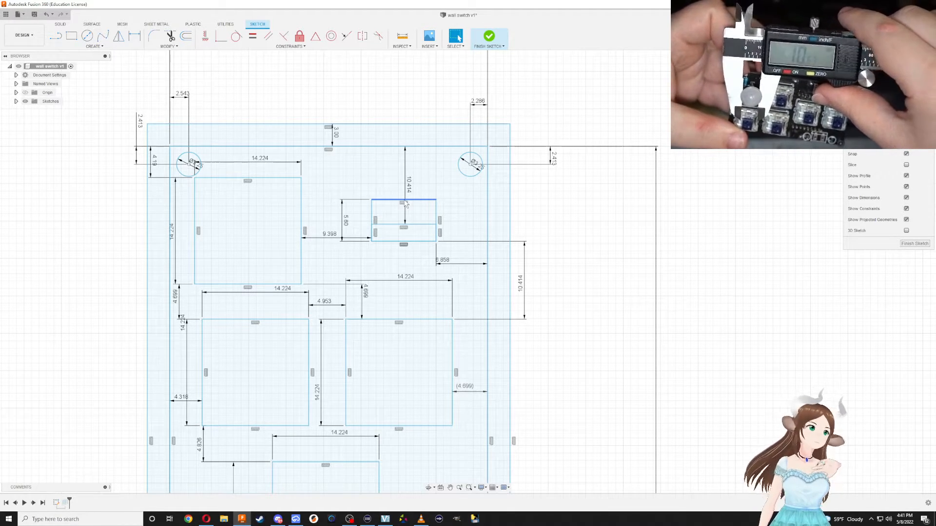
pyautogui.scroll(-1, 405, 204)
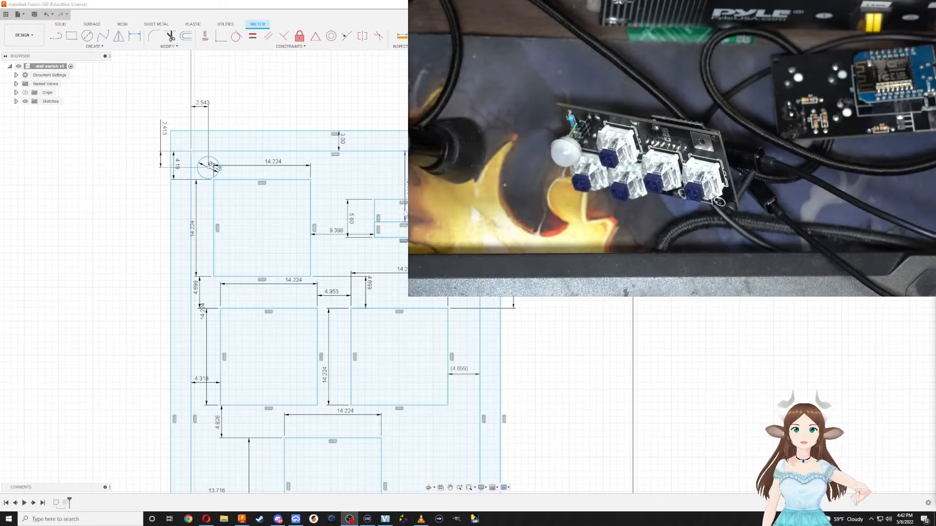
pyautogui.scroll(-2, 405, 214)
pyautogui.scroll(5, 405, 215)
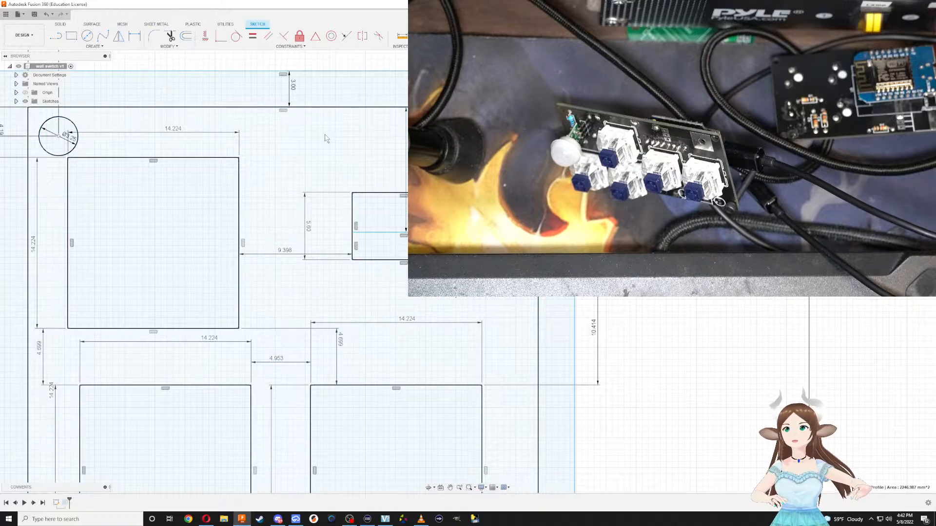
pyautogui.click(395, 173)
pyautogui.press('Escape')
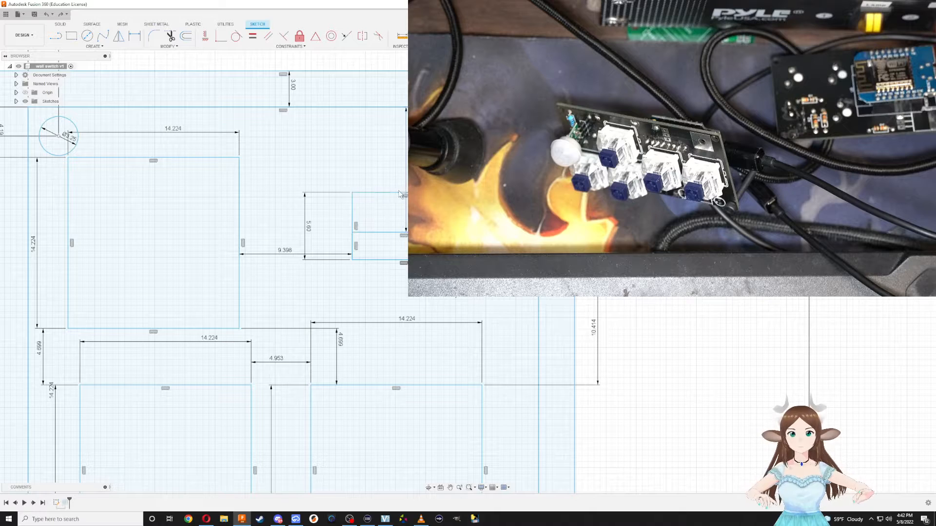
pyautogui.press('l')
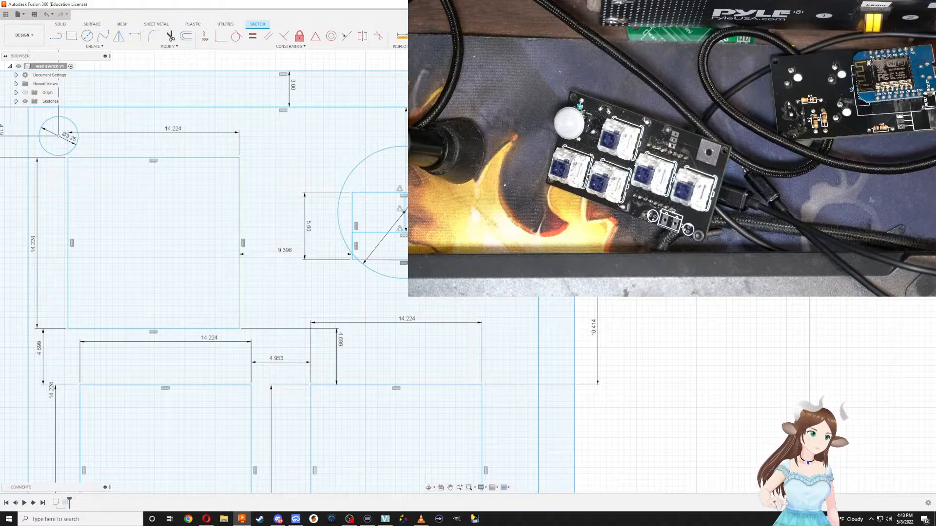
# Finish the sketch, exclude the circle's area around the small slot from the plate extrusion's profiles, and check the round cutout
pyautogui.click(488, 36)
pyautogui.moveTo(608, 315); pyautogui.dragTo(609, 288, button='middle')
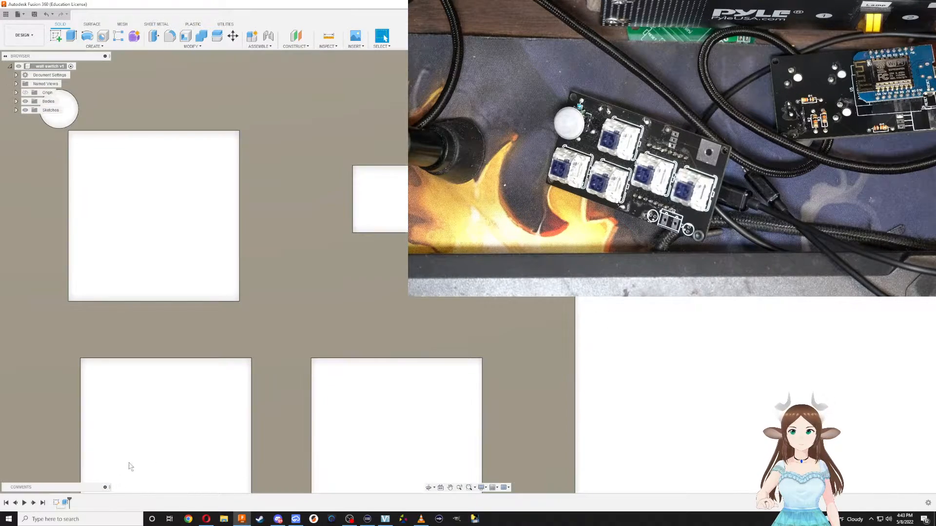
pyautogui.doubleClick(64, 502)
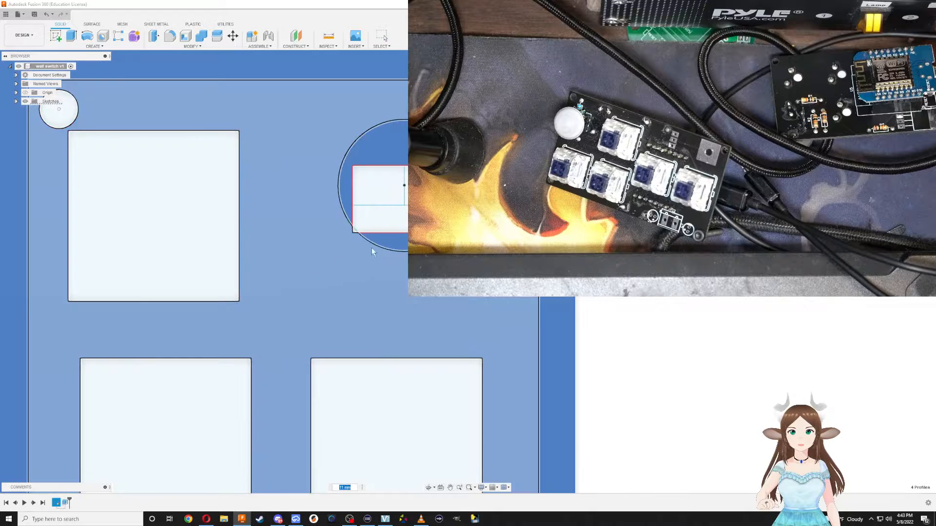
pyautogui.click(362, 174)
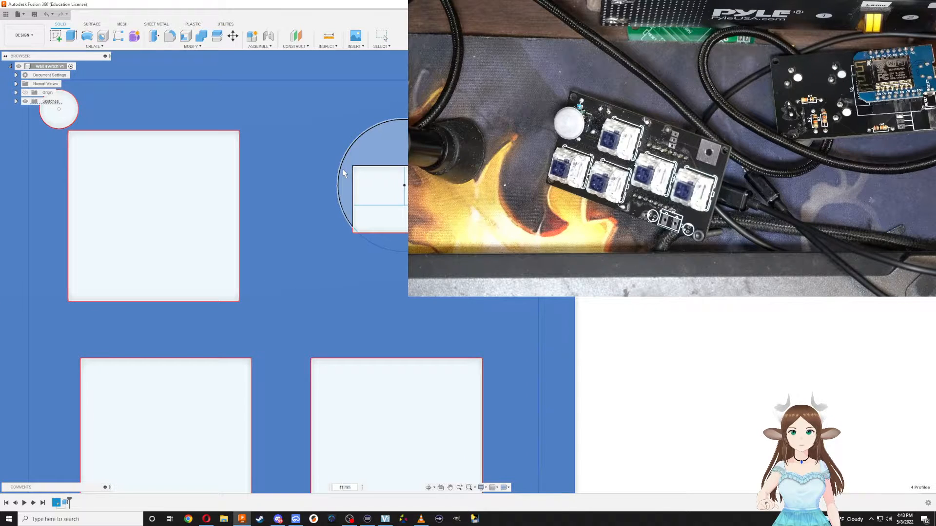
pyautogui.click(398, 244)
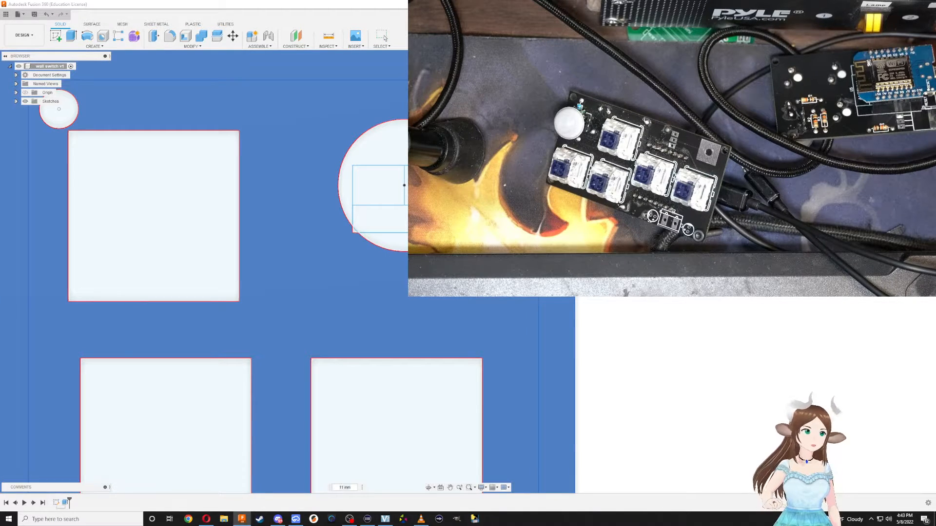
pyautogui.press('Return')
pyautogui.moveTo(683, 391)
pyautogui.keyDown('shift'); pyautogui.mouseDown(button='middle')
pyautogui.moveTo(679, 336)
pyautogui.moveTo(677, 365)
pyautogui.moveTo(574, 320)
pyautogui.moveTo(589, 334)
pyautogui.moveTo(589, 455)
pyautogui.moveTo(515, 376)
pyautogui.mouseUp(button='middle'); pyautogui.keyUp('shift')
pyautogui.scroll(3, 677, 366)
pyautogui.scroll(-5, 675, 363)
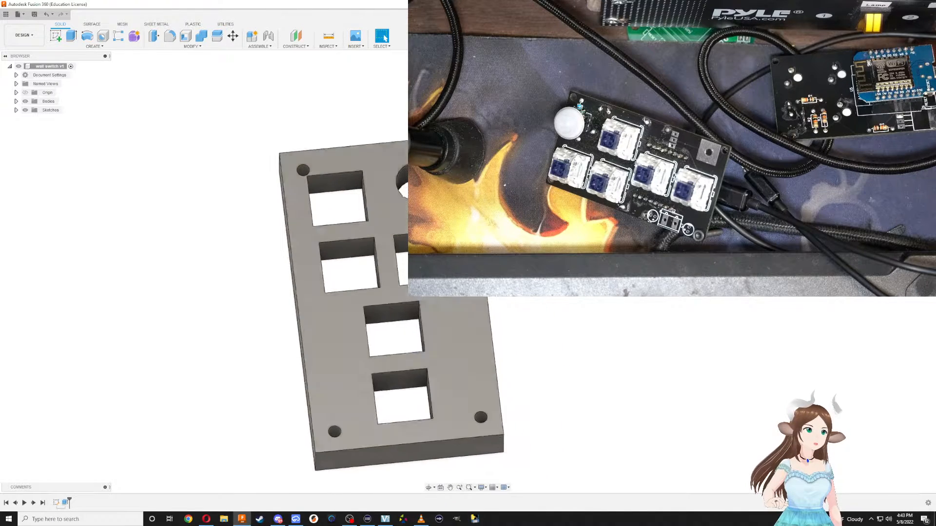
pyautogui.scroll(5, 433, 195)
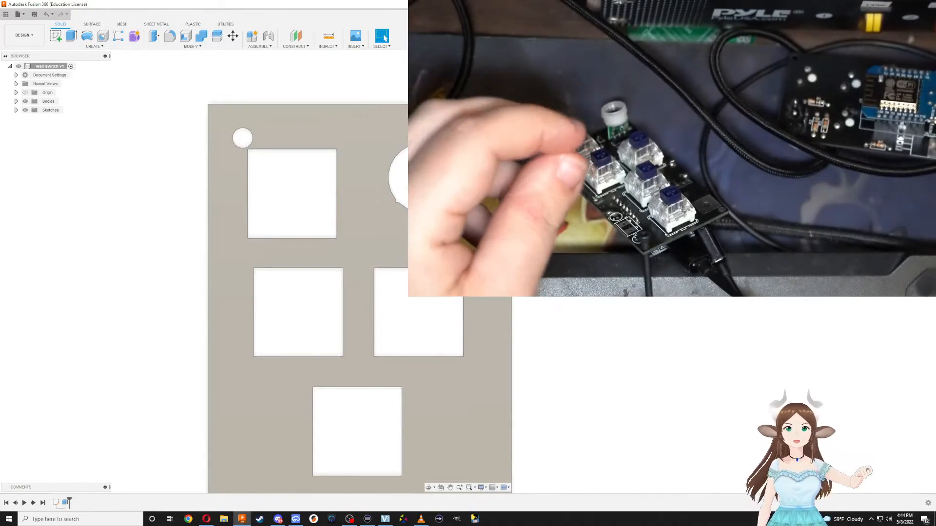
# Enlarge the circle around the small slot in the plate sketch, and exclude the circle's whole area from the plate extrusion's profiles
pyautogui.doubleClick(56, 503)
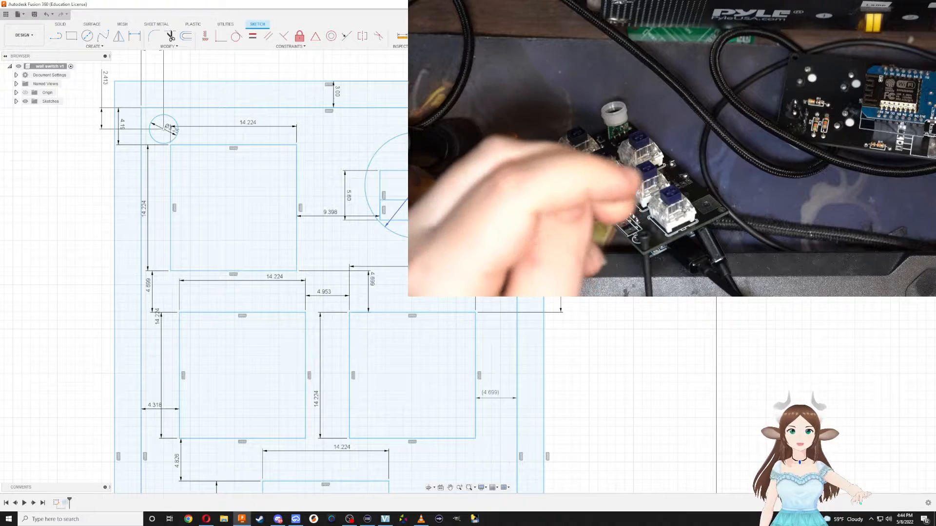
pyautogui.click(483, 36)
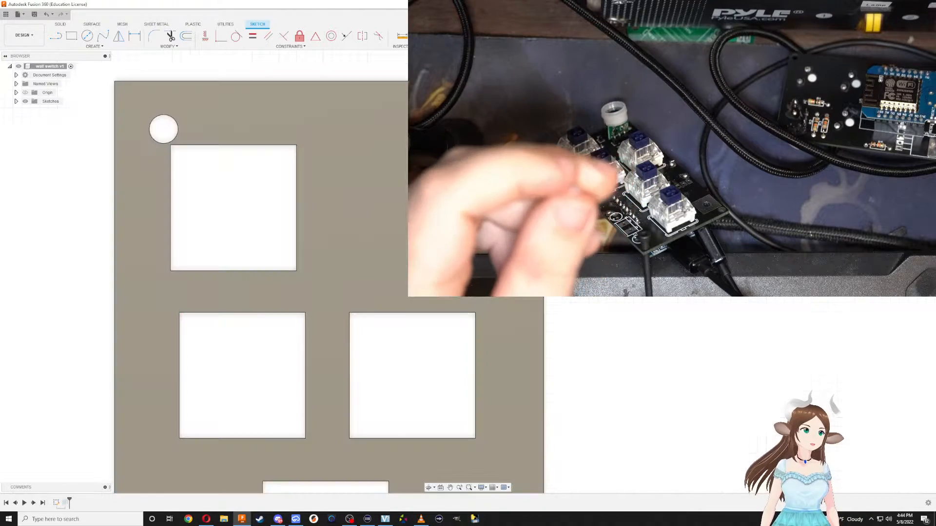
pyautogui.doubleClick(65, 502)
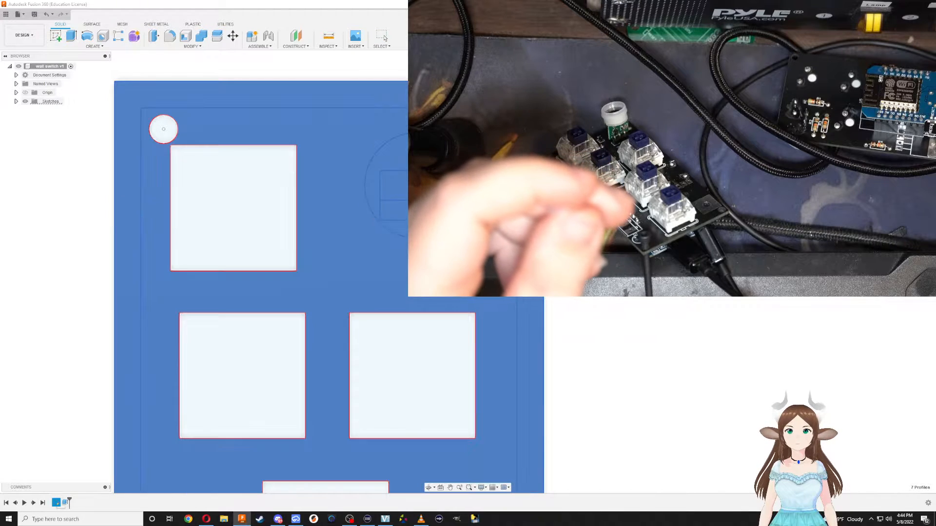
pyautogui.click(423, 155)
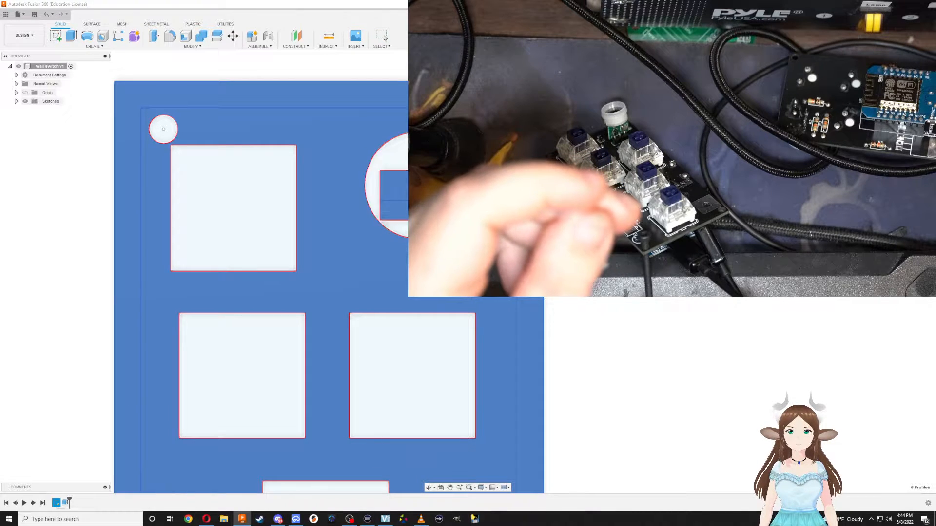
pyautogui.click(403, 195)
pyautogui.click(402, 210)
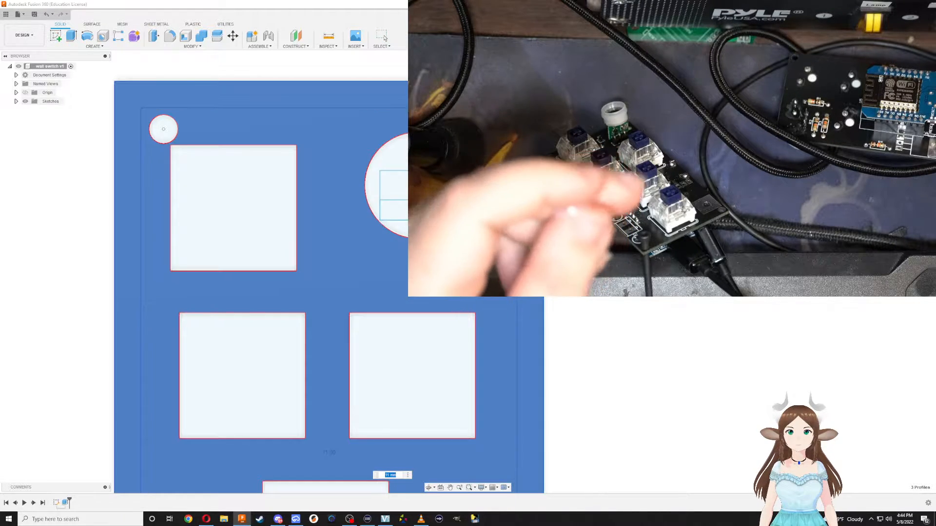
pyautogui.press('Return')
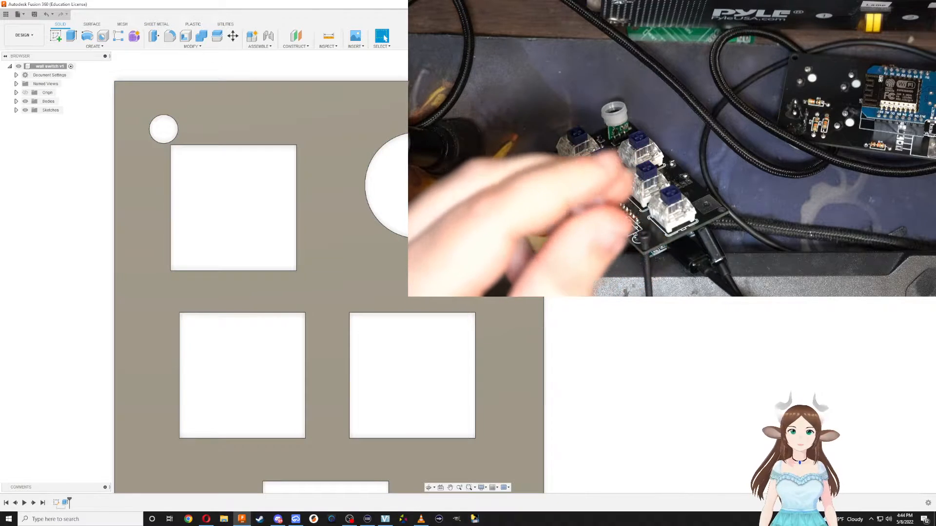
# Examine the clearance between the small slot's corners and the surrounding circle in the plate extrusion, leaving the extrusion as it is
pyautogui.scroll(-3, 449, 197)
pyautogui.scroll(12, 455, 200)
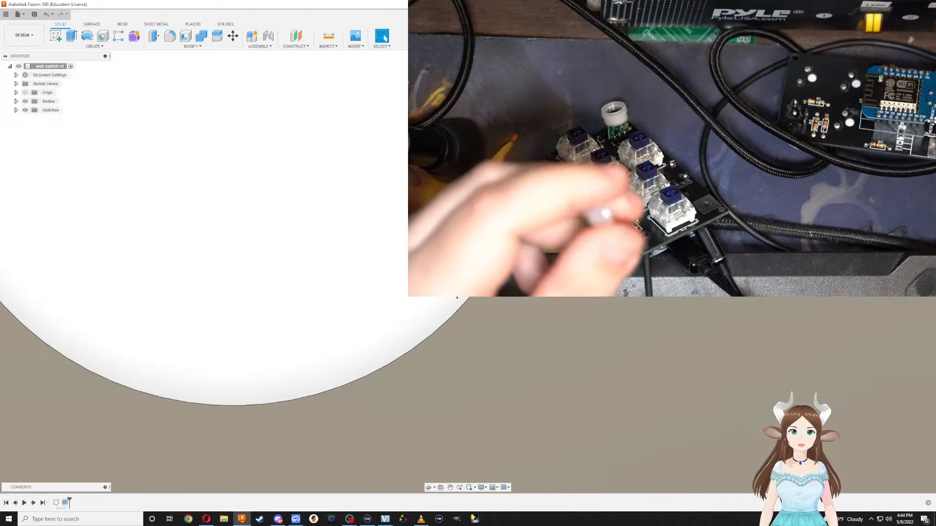
pyautogui.scroll(-12, 463, 210)
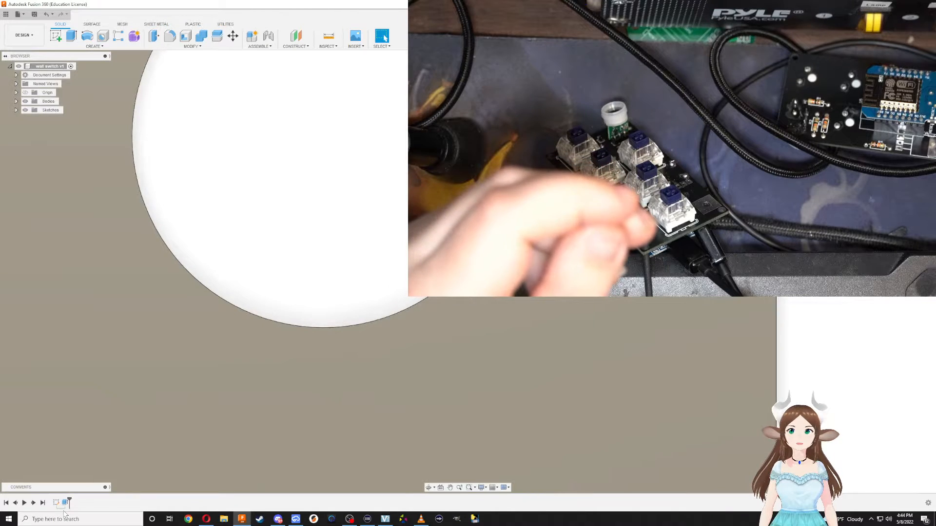
pyautogui.doubleClick(65, 503)
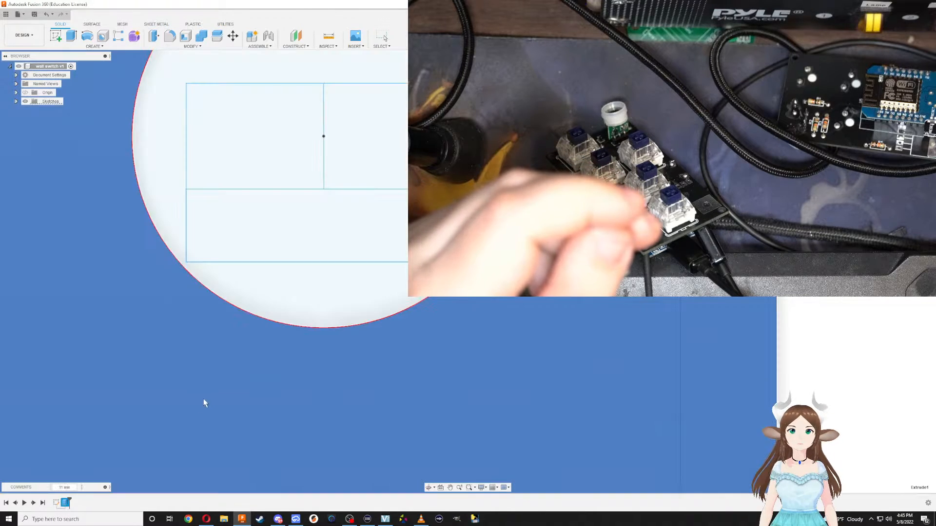
pyautogui.scroll(5, 463, 209)
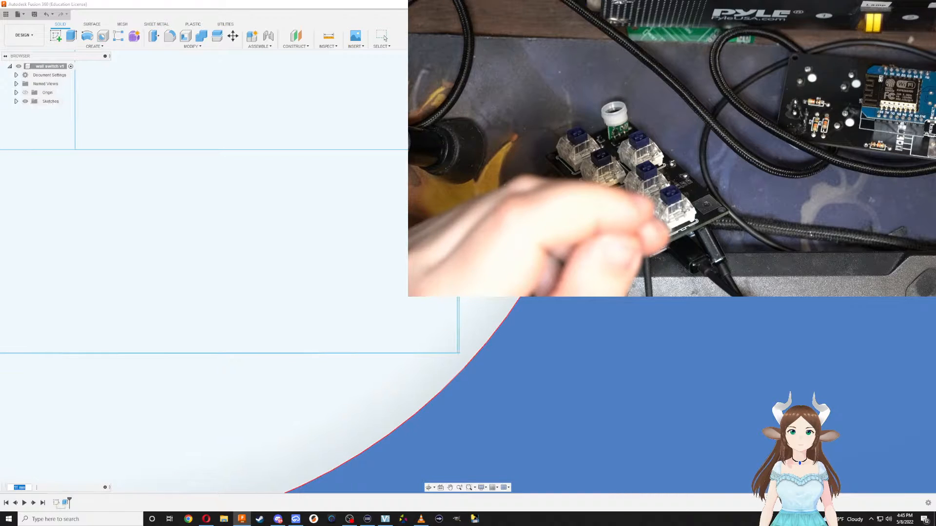
pyautogui.scroll(-3, 463, 210)
pyautogui.scroll(-4, 474, 237)
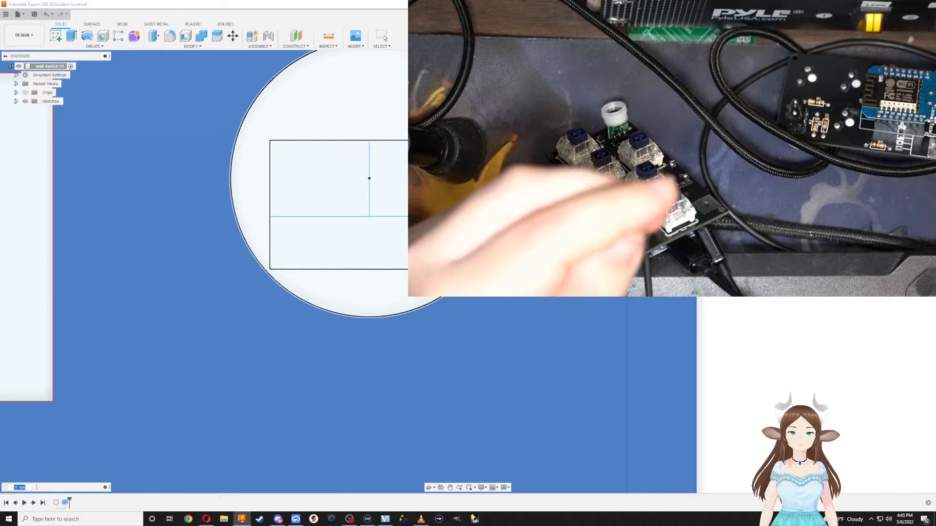
pyautogui.scroll(10, 474, 238)
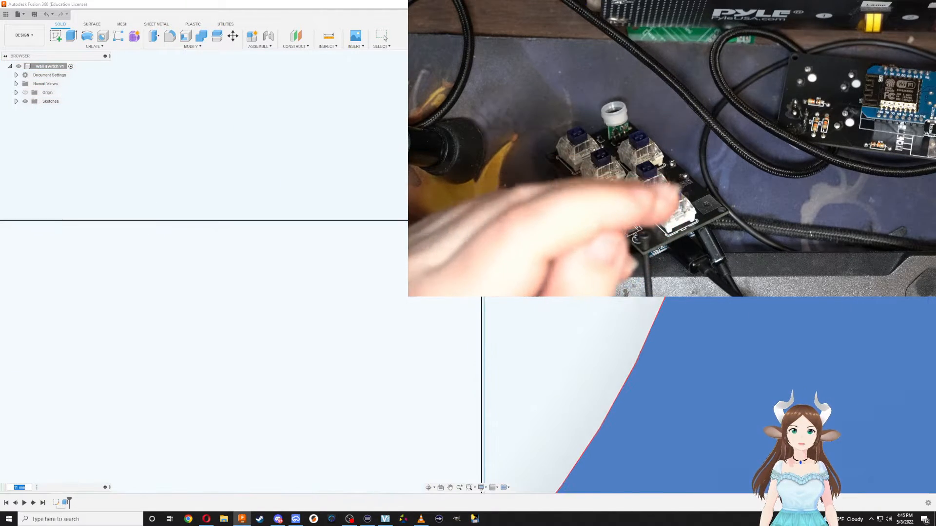
pyautogui.scroll(2, 474, 238)
pyautogui.scroll(4, 474, 237)
pyautogui.scroll(-4, 465, 257)
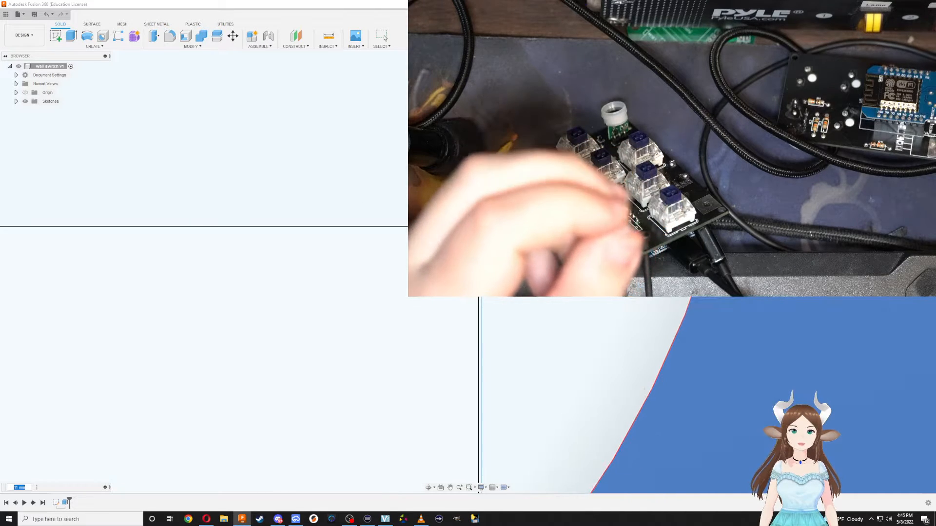
pyautogui.scroll(-4, 465, 257)
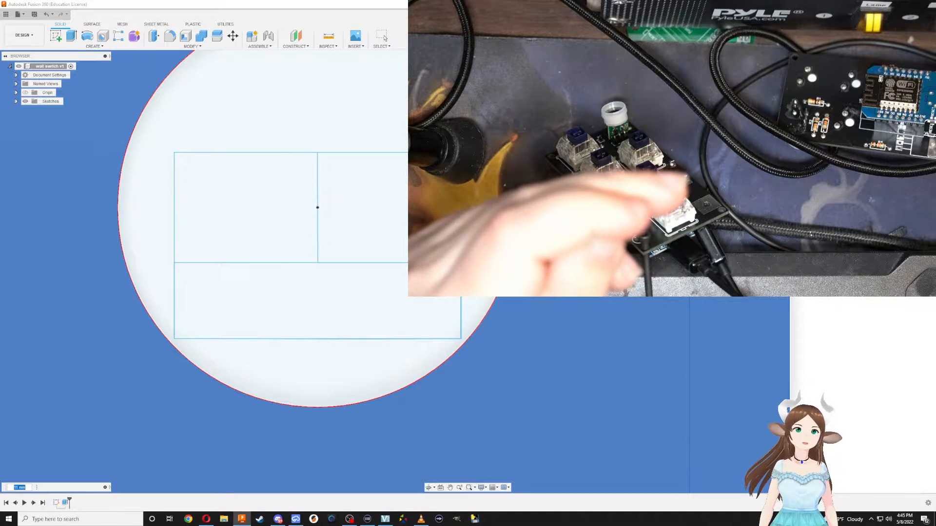
pyautogui.press('Return')
# Examine the plate's cutouts, mounting holes and thickness from the front, side and back
pyautogui.scroll(-6, 491, 272)
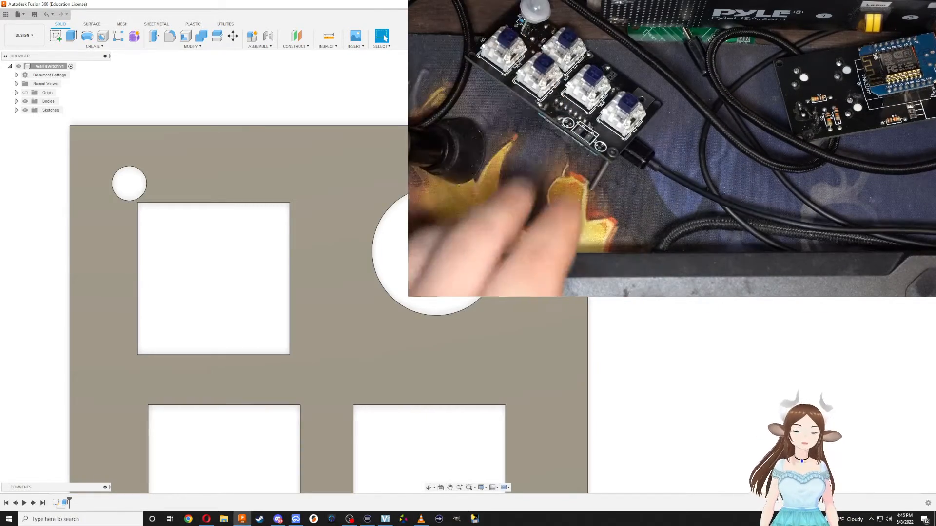
pyautogui.scroll(-5, 534, 364)
pyautogui.scroll(-5, 529, 366)
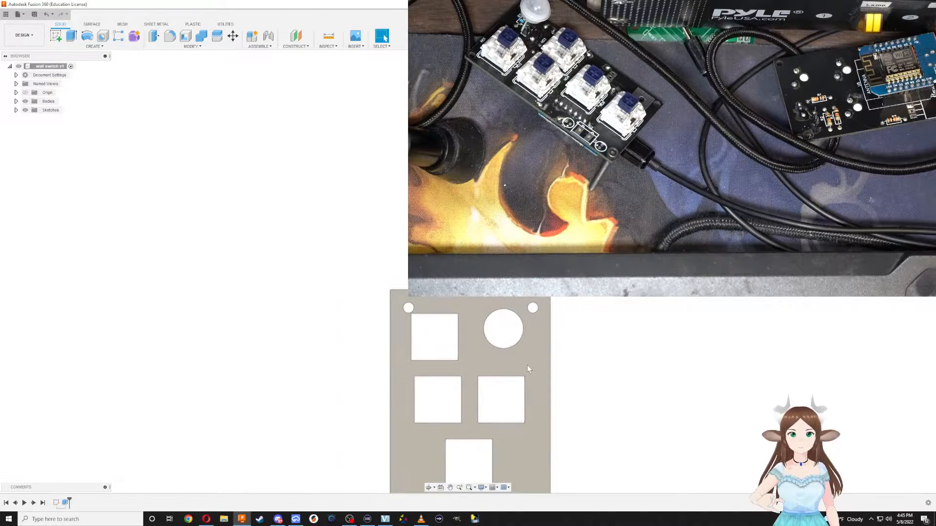
pyautogui.moveTo(529, 368); pyautogui.dragTo(554, 271, button='middle')
pyautogui.keyDown('shift'); pyautogui.moveTo(599, 452); pyautogui.dragTo(586, 404, button='middle'); pyautogui.keyUp('shift')
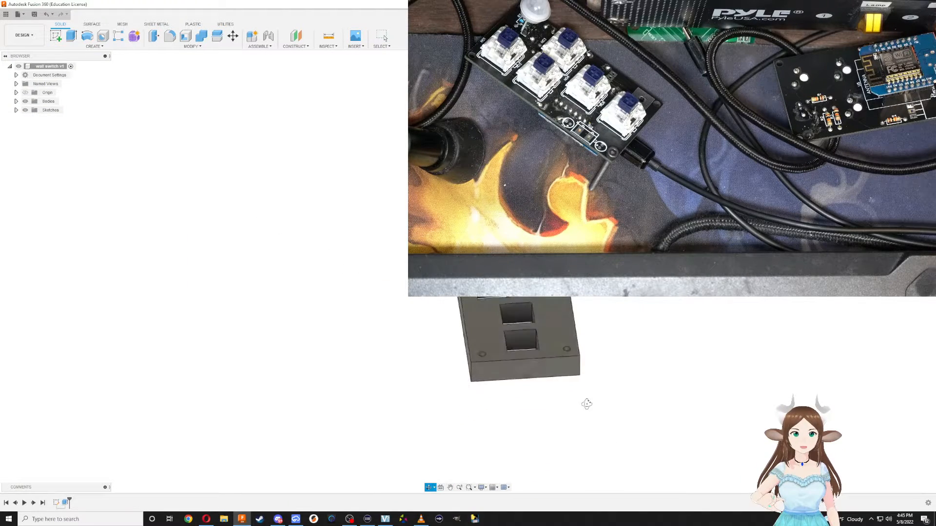
pyautogui.moveTo(621, 325); pyautogui.dragTo(565, 375, button='middle')
pyautogui.scroll(-2, 565, 375)
pyautogui.scroll(3, 564, 374)
pyautogui.scroll(3, 526, 328)
pyautogui.scroll(3, 509, 321)
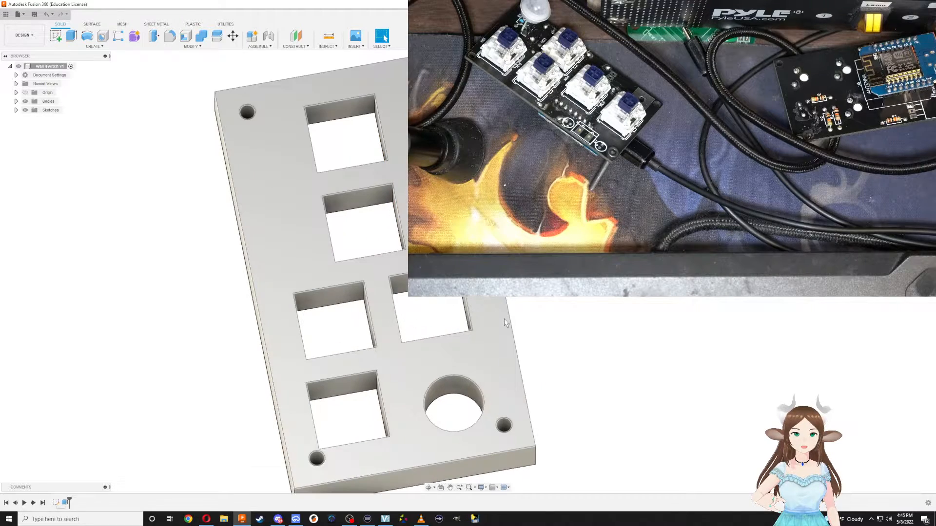
pyautogui.moveTo(508, 322); pyautogui.dragTo(591, 300, button='middle')
pyautogui.keyDown('shift'); pyautogui.moveTo(637, 420); pyautogui.dragTo(616, 378, button='middle'); pyautogui.keyUp('shift')
pyautogui.moveTo(635, 295); pyautogui.dragTo(538, 286, button='middle')
pyautogui.moveTo(578, 332); pyautogui.dragTo(523, 296, button='middle')
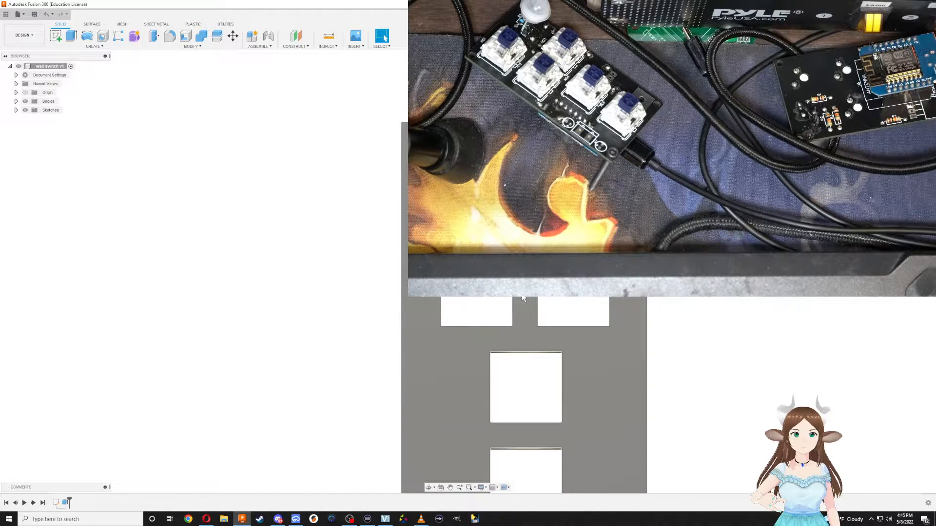
pyautogui.scroll(-3, 522, 298)
pyautogui.scroll(3, 523, 301)
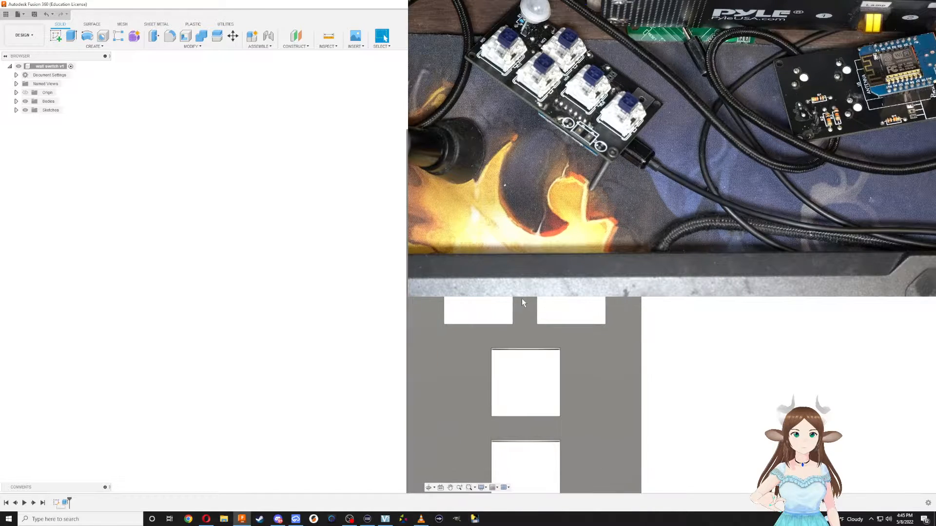
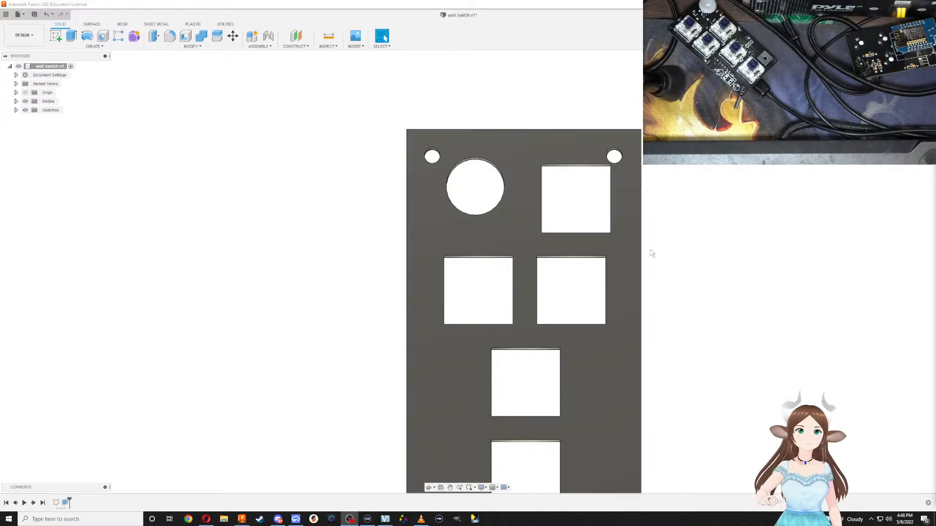
# Start a new sketch on the plate's back face
pyautogui.keyDown('shift'); pyautogui.moveTo(736, 243); pyautogui.dragTo(611, 364, button='middle'); pyautogui.keyUp('shift')
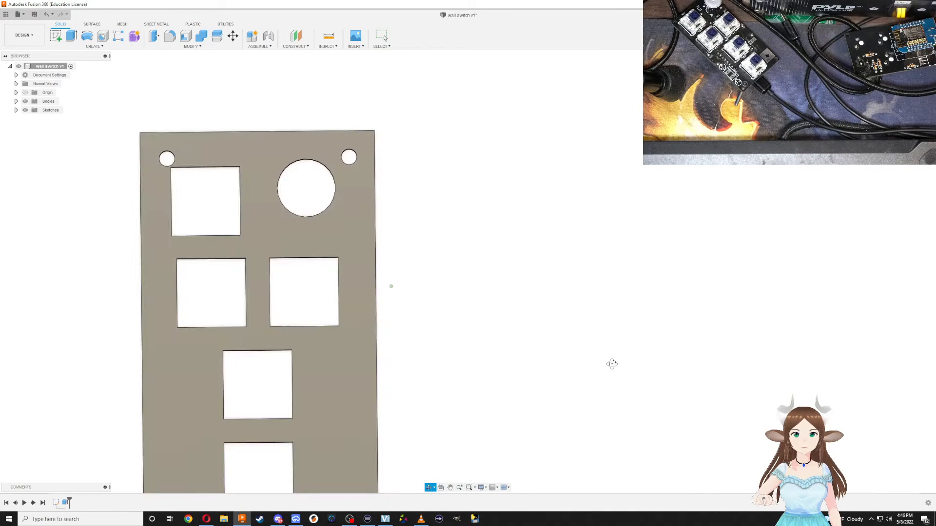
pyautogui.moveTo(606, 319); pyautogui.dragTo(696, 377, button='middle')
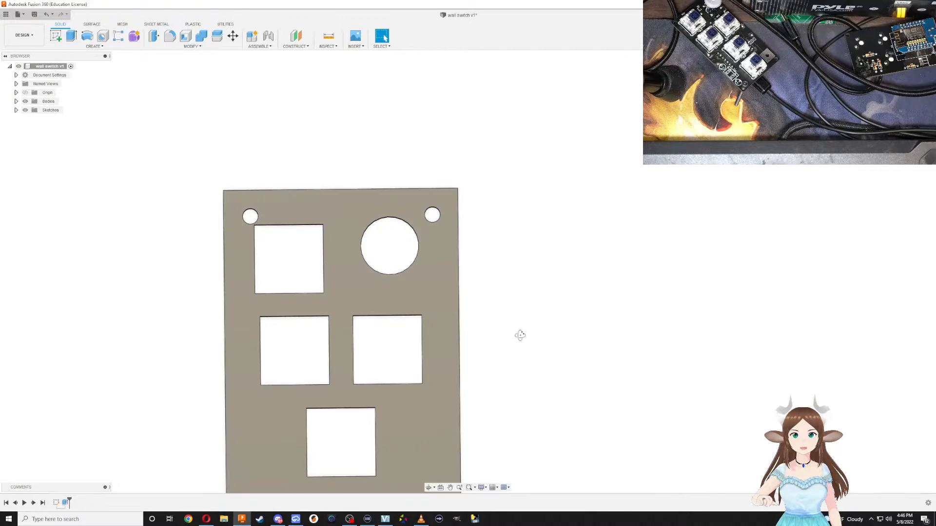
pyautogui.keyDown('shift'); pyautogui.moveTo(520, 334); pyautogui.dragTo(527, 220, button='middle'); pyautogui.keyUp('shift')
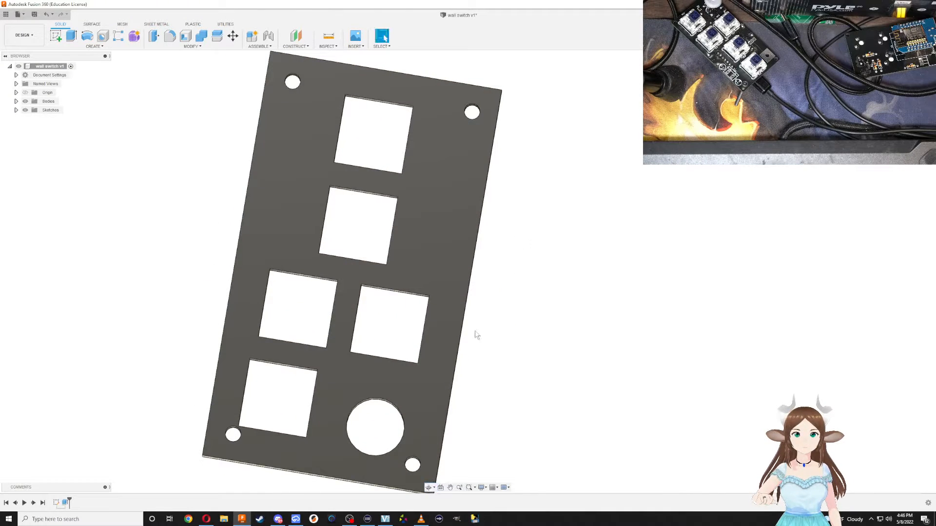
pyautogui.moveTo(466, 346); pyautogui.dragTo(460, 304, button='middle')
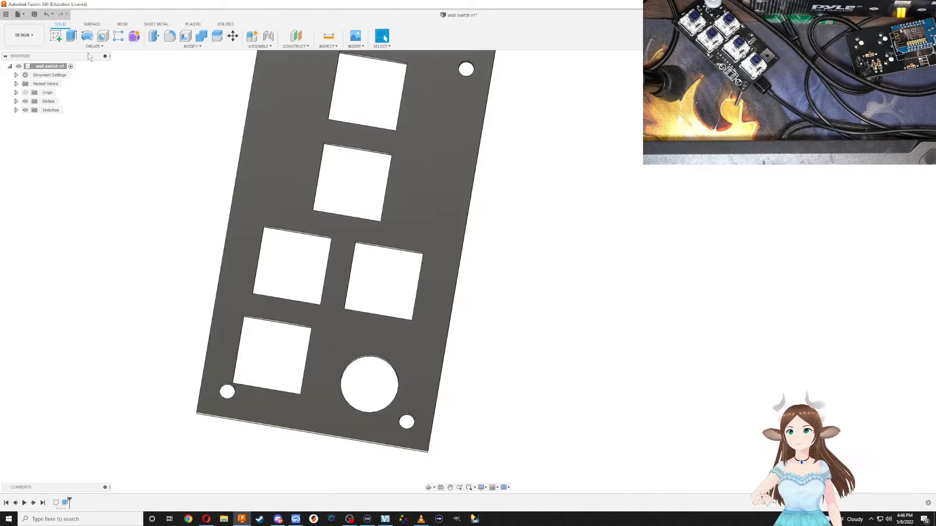
pyautogui.click(55, 36)
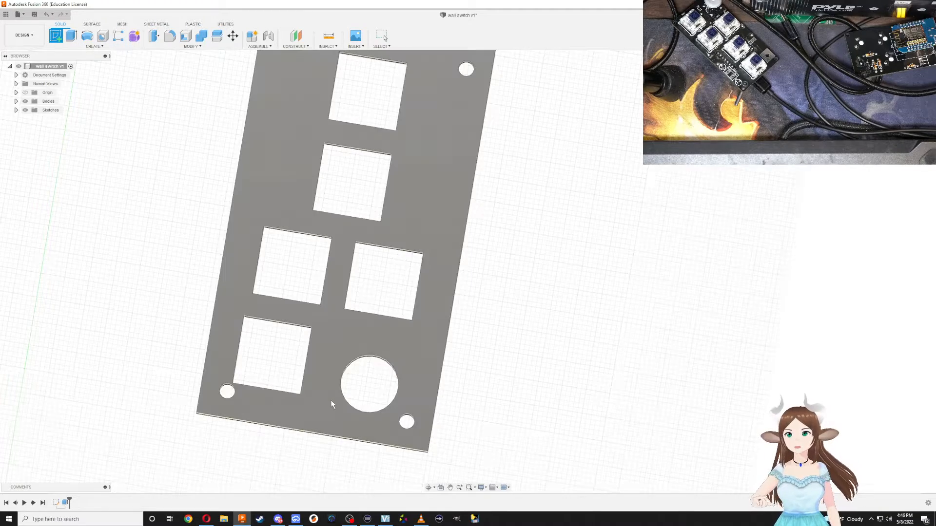
pyautogui.click(279, 302)
pyautogui.scroll(5, 523, 283)
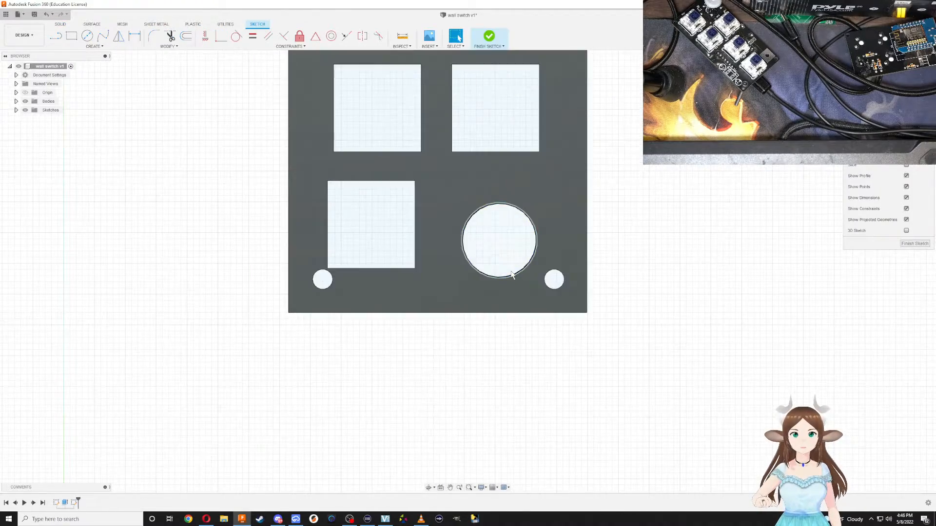
pyautogui.moveTo(535, 245); pyautogui.dragTo(512, 301, button='middle')
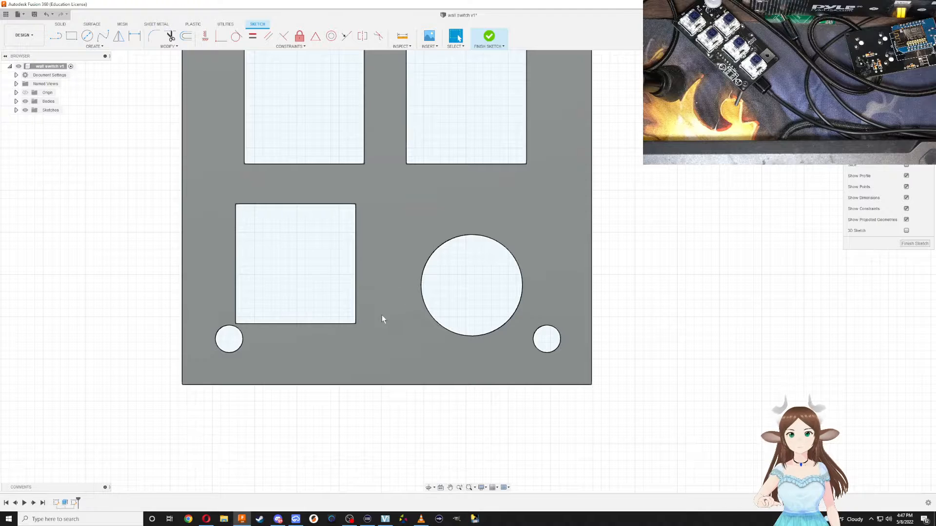
# Show the original plate sketch as a reference, and draw a rectangle from just inside the inner outline near the corner hole into the round sensor opening
pyautogui.click(74, 41)
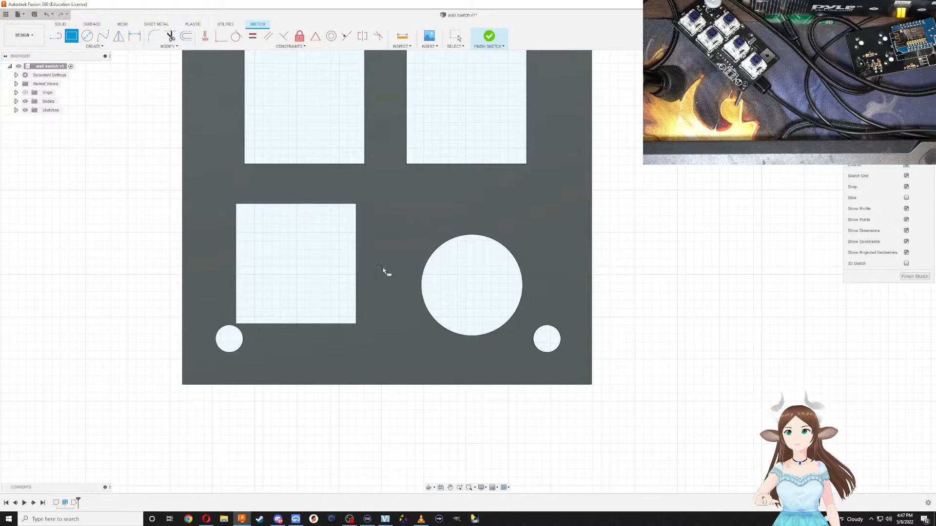
pyautogui.click(16, 110)
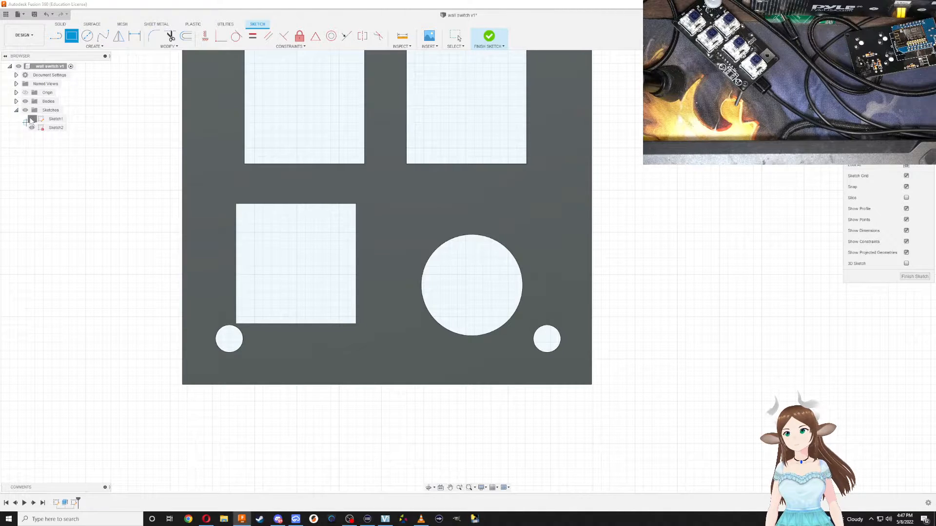
pyautogui.click(31, 119)
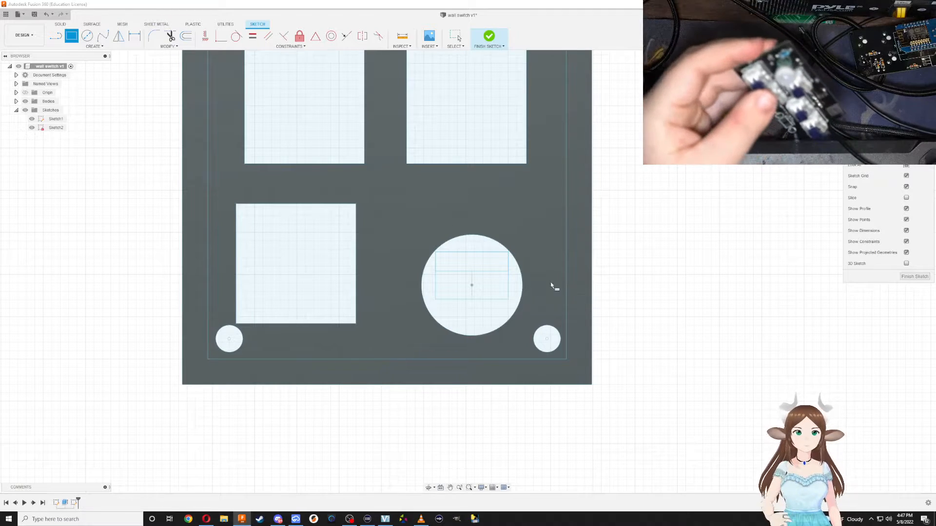
pyautogui.click(918, 61)
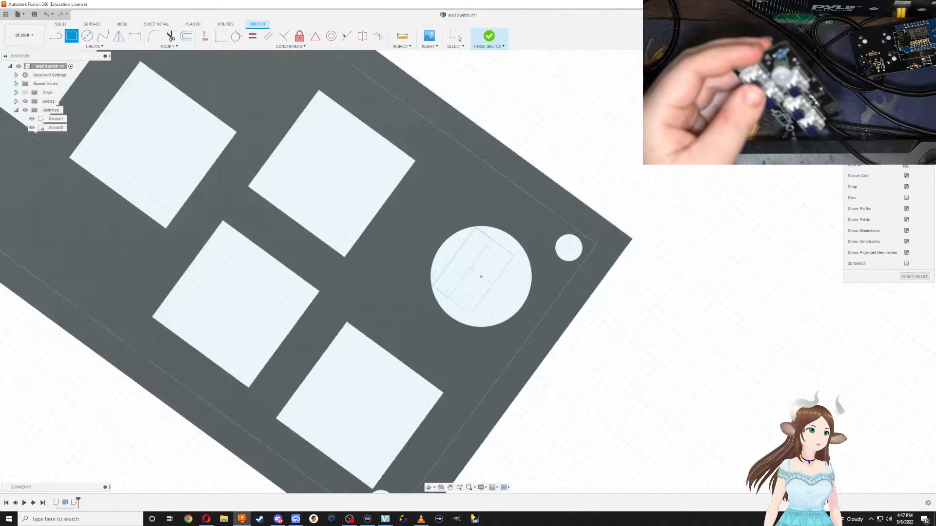
pyautogui.click(919, 61)
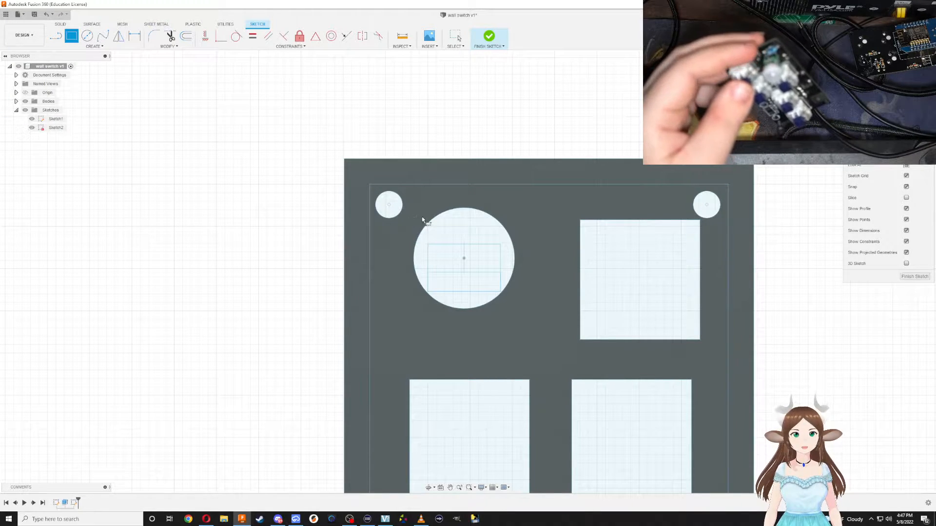
pyautogui.click(374, 222)
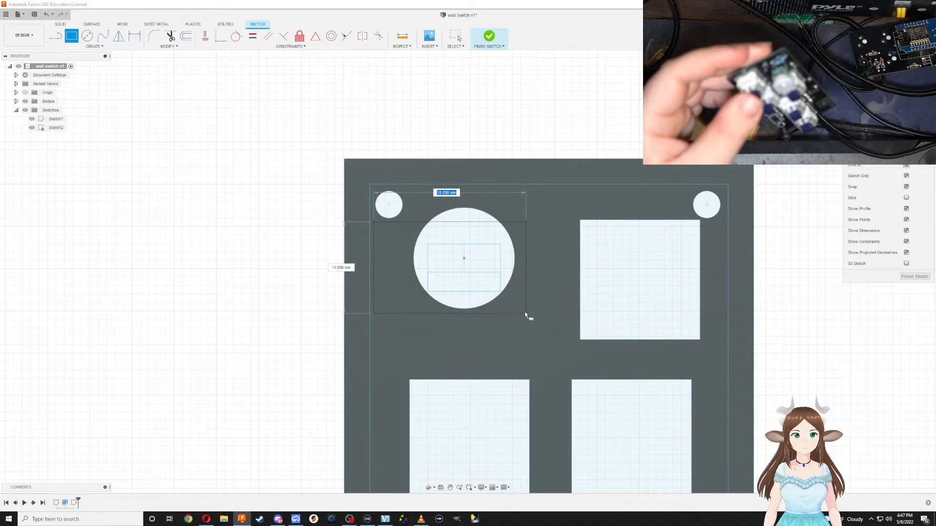
pyautogui.click(472, 254)
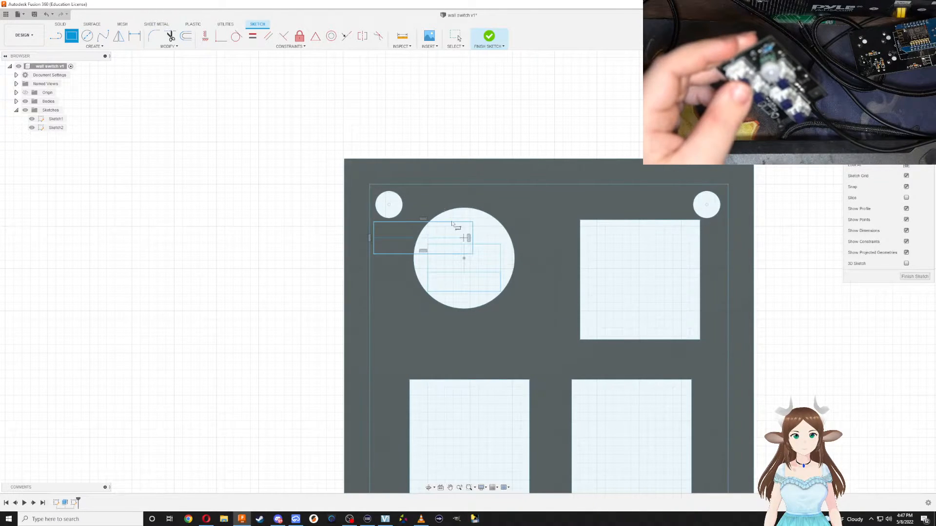
# Extend the sketched rectangle by moving its short edge farther across the round sensor opening
pyautogui.click(411, 194)
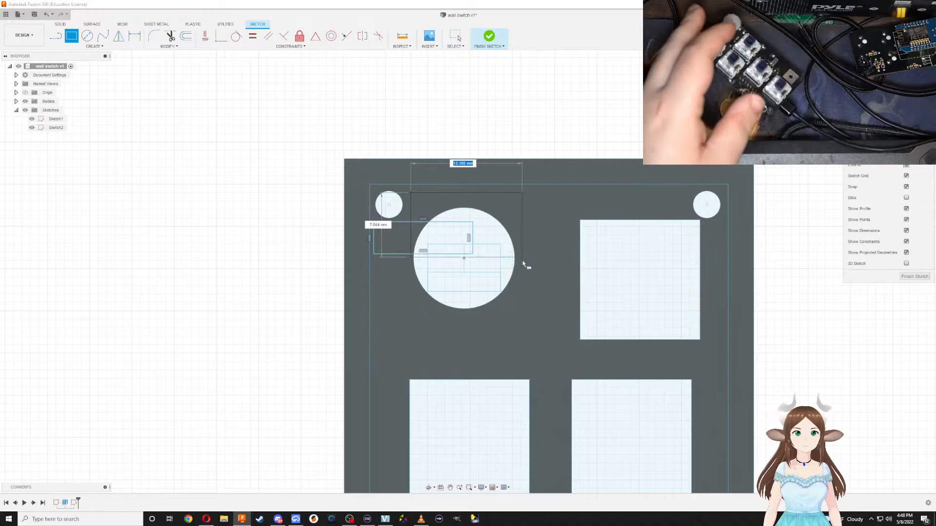
pyautogui.press('Escape')
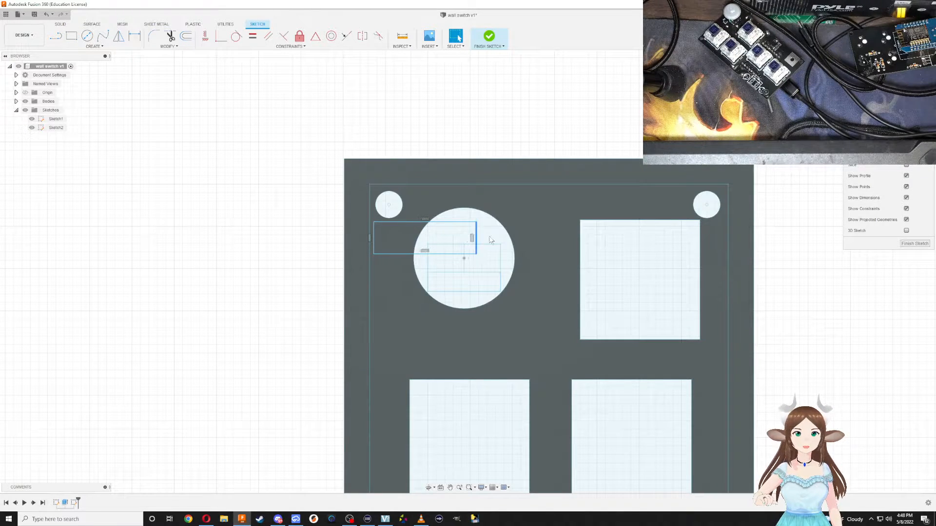
pyautogui.moveTo(491, 240); pyautogui.dragTo(553, 238)
pyautogui.click(464, 251)
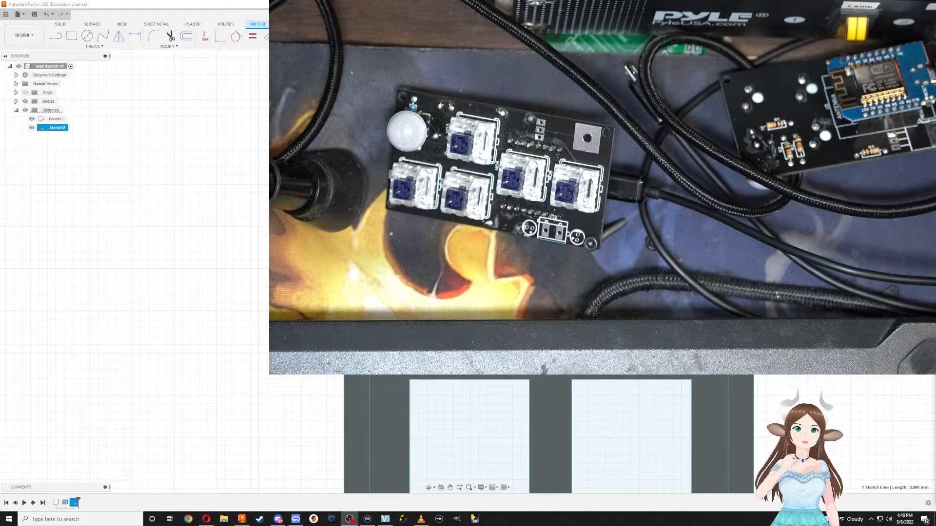
pyautogui.click(550, 273)
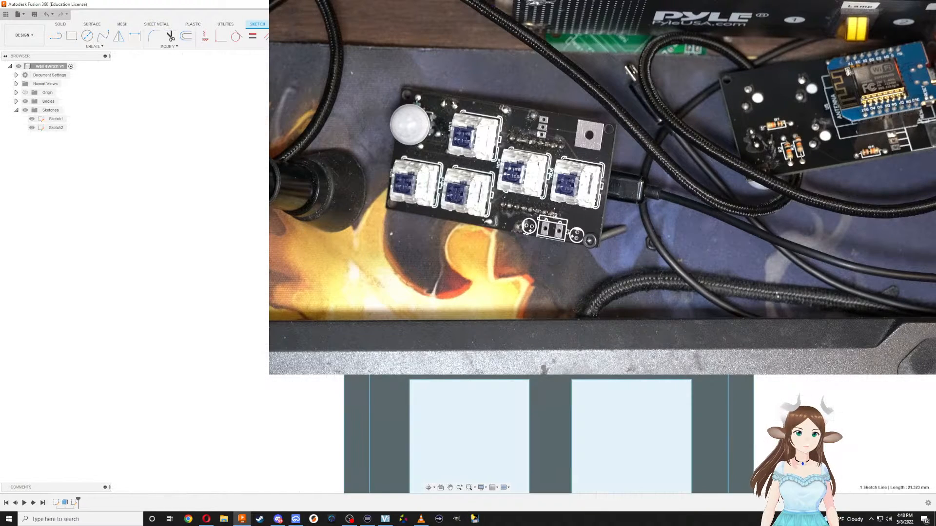
# Hide the original plate sketch and cut the new rectangle into the plate's back face as a recess with Extrude
pyautogui.click(31, 119)
pyautogui.click(32, 127)
pyautogui.press('e')
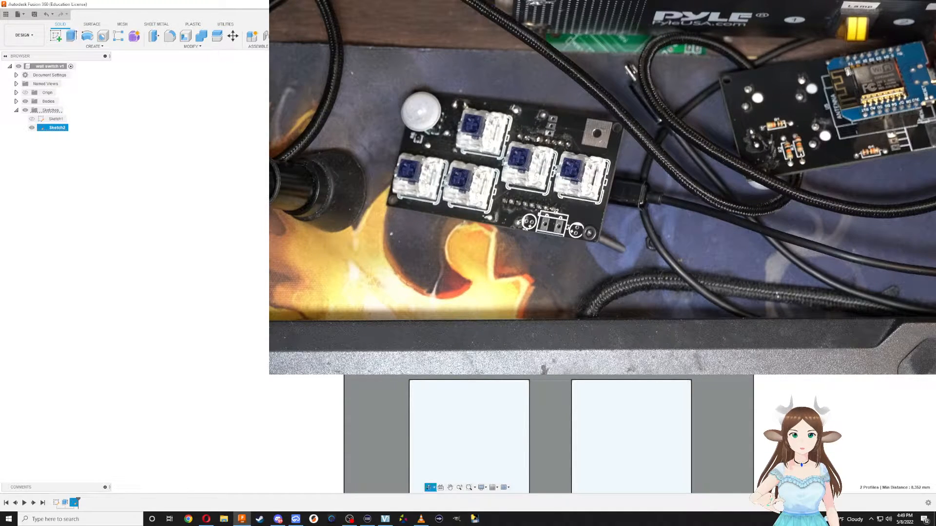
pyautogui.keyDown('shift'); pyautogui.moveTo(317, 431); pyautogui.dragTo(302, 353, button='middle'); pyautogui.keyUp('shift')
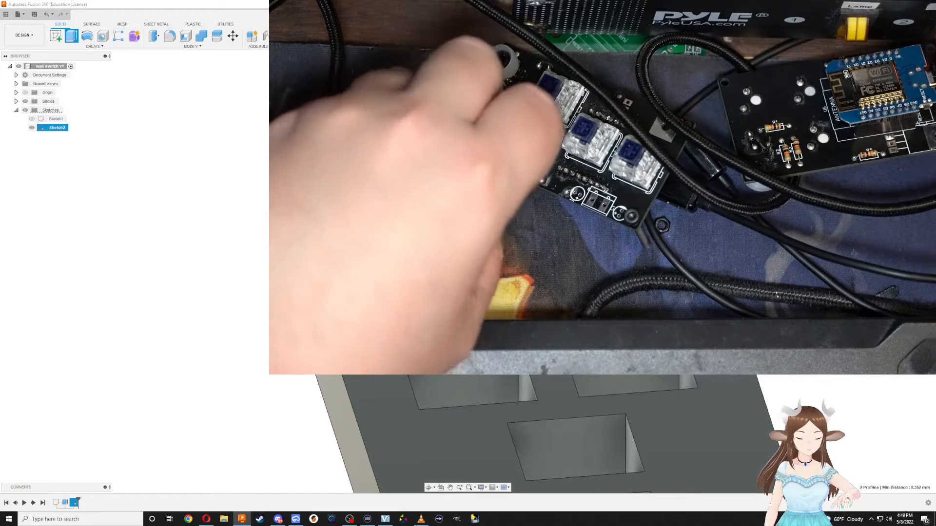
pyautogui.press('Return')
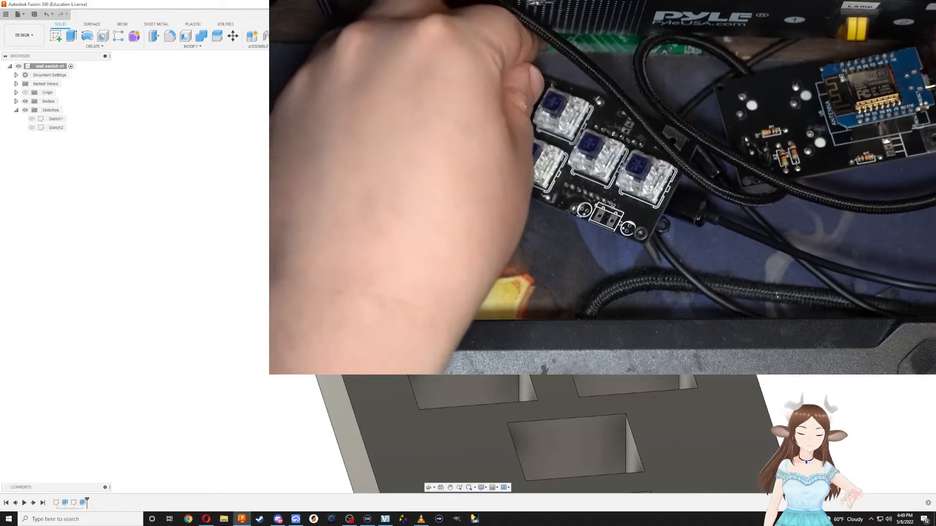
# Examine the recess beside the round sensor opening and the surrounding cutouts from several angles
pyautogui.keyDown('shift'); pyautogui.moveTo(344, 410); pyautogui.dragTo(335, 469, button='middle'); pyautogui.keyUp('shift')
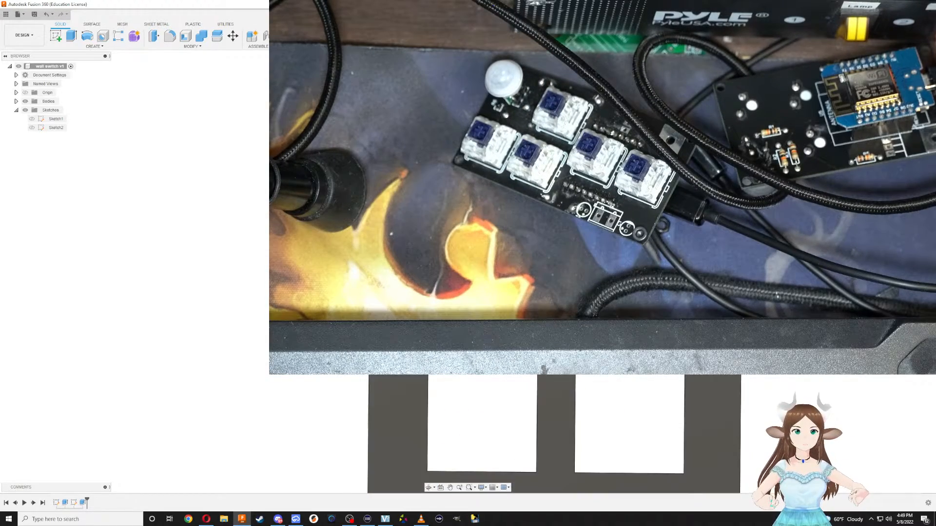
pyautogui.keyDown('shift'); pyautogui.moveTo(315, 381); pyautogui.dragTo(331, 142, button='middle'); pyautogui.keyUp('shift')
pyautogui.scroll(-3, 336, 341)
pyautogui.scroll(5, 337, 346)
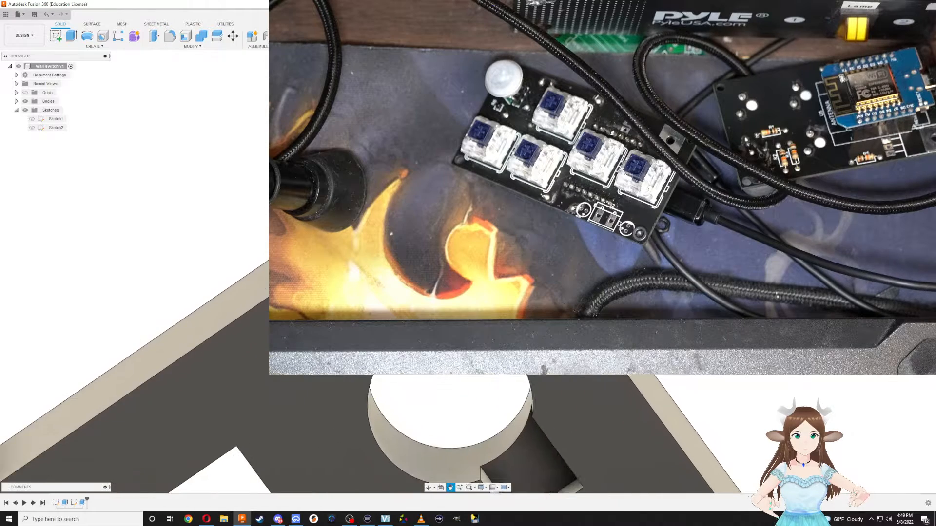
pyautogui.moveTo(484, 416); pyautogui.dragTo(471, 394, button='middle')
pyautogui.scroll(-1, 721, 181)
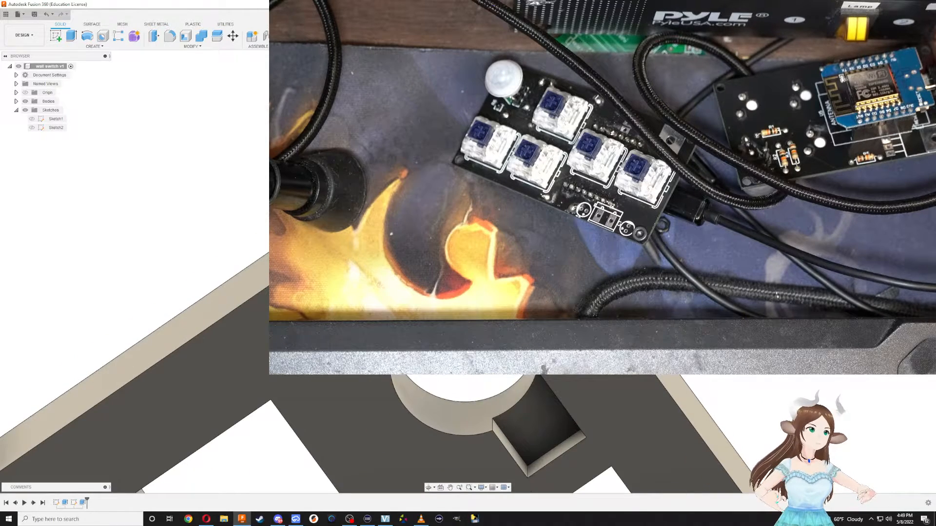
pyautogui.click(904, 80)
pyautogui.moveTo(439, 361); pyautogui.dragTo(468, 272, button='middle')
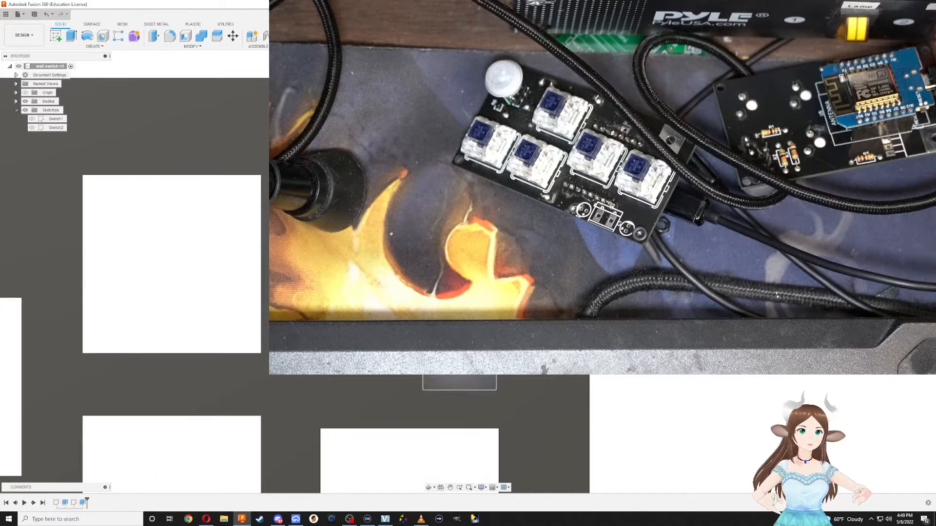
pyautogui.keyDown('shift'); pyautogui.moveTo(460, 341); pyautogui.dragTo(463, 292, button='middle'); pyautogui.keyUp('shift')
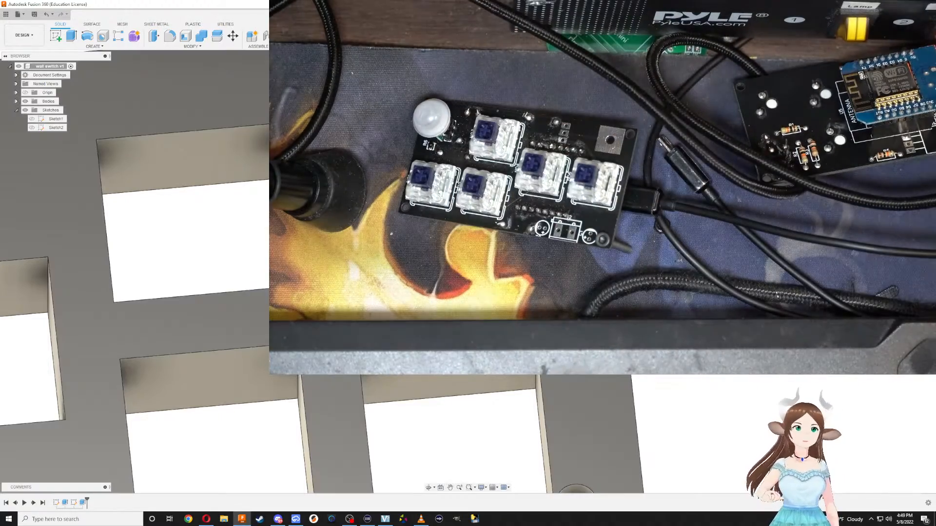
pyautogui.keyDown('shift'); pyautogui.moveTo(439, 312); pyautogui.dragTo(355, 195, button='middle'); pyautogui.keyUp('shift')
pyautogui.moveTo(400, 166); pyautogui.dragTo(439, 302, button='middle')
pyautogui.scroll(-5, 448, 264)
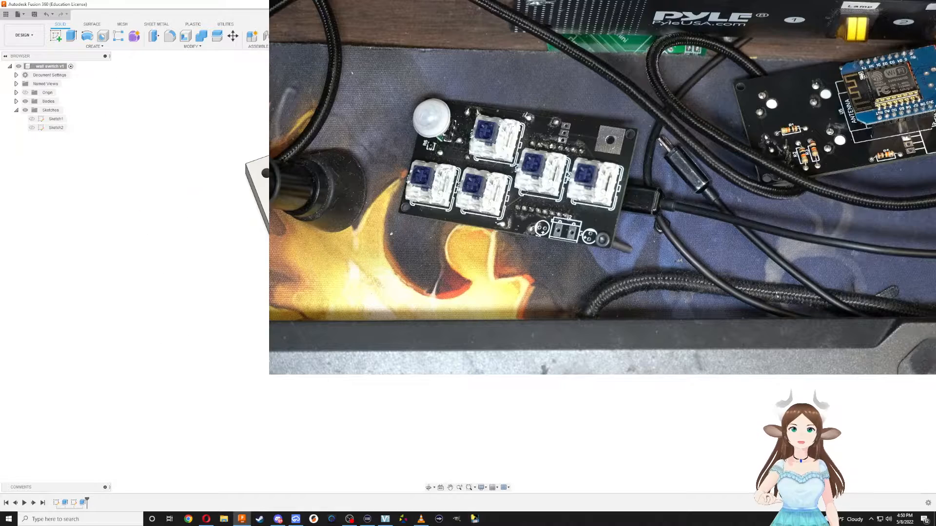
pyautogui.keyDown('shift'); pyautogui.moveTo(449, 263); pyautogui.dragTo(433, 239, button='middle'); pyautogui.keyUp('shift')
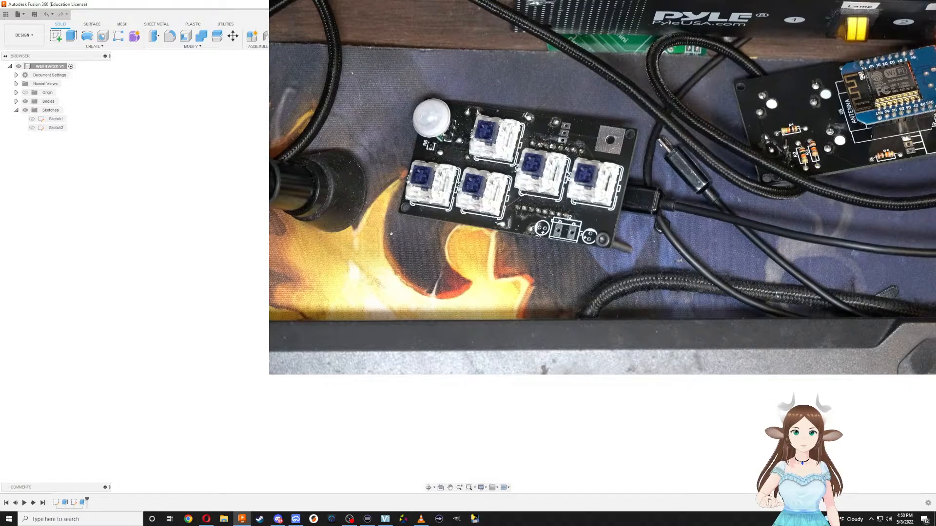
# Start another sketch on the plate's back face for the area around the round sensor opening
pyautogui.scroll(6, 412, 314)
pyautogui.click(56, 36)
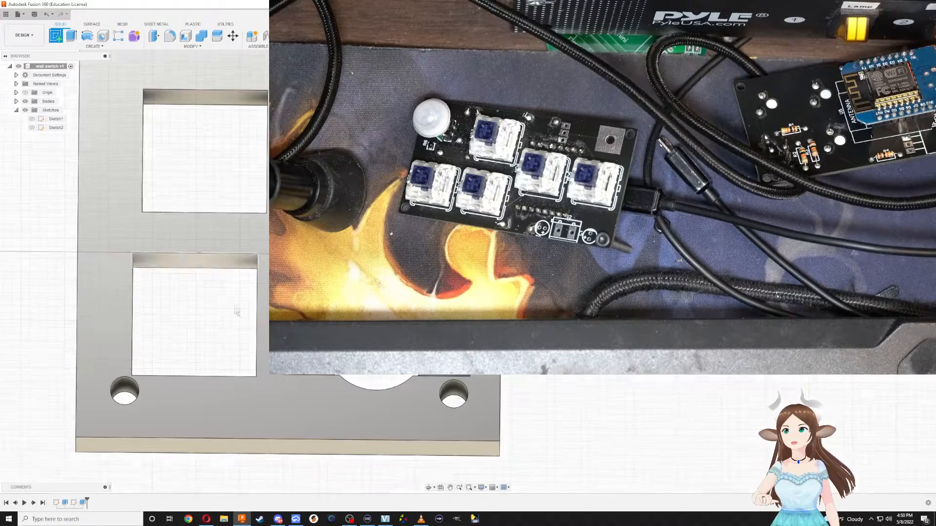
pyautogui.click(287, 317)
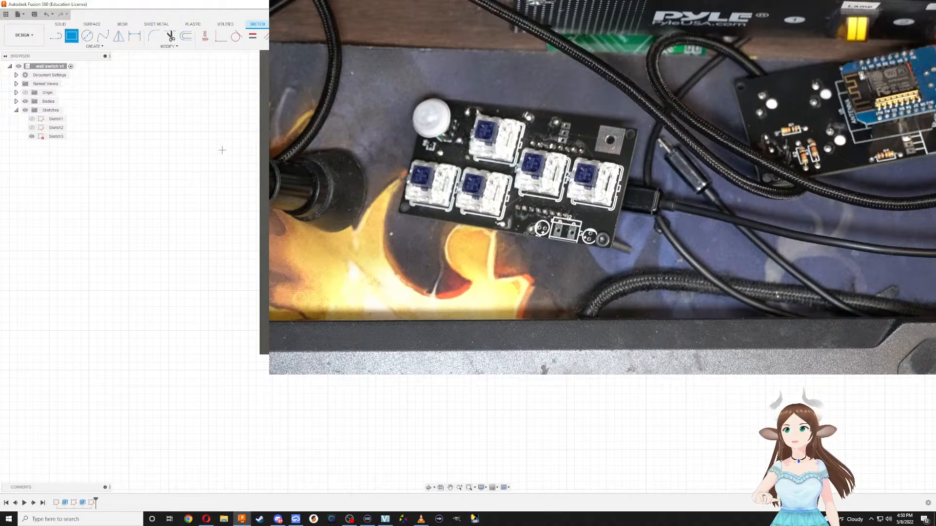
pyautogui.scroll(1, 463, 254)
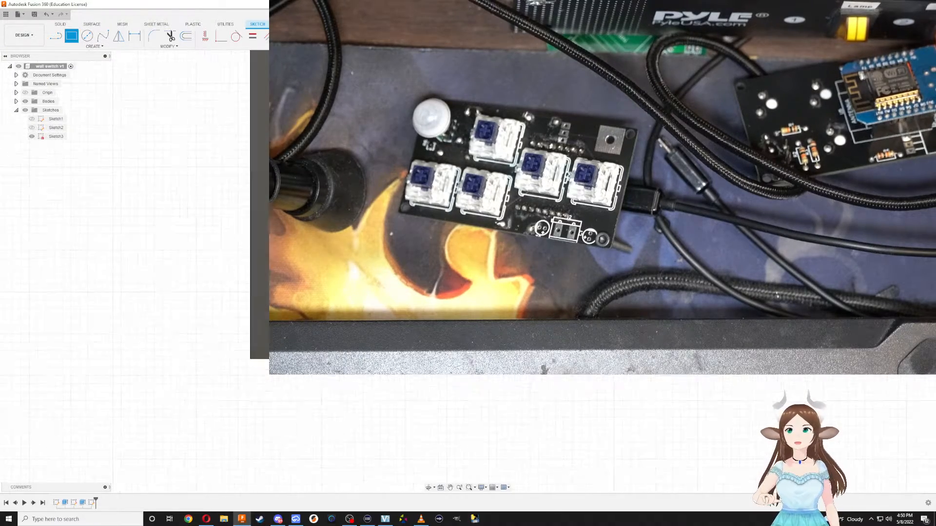
pyautogui.click(87, 35)
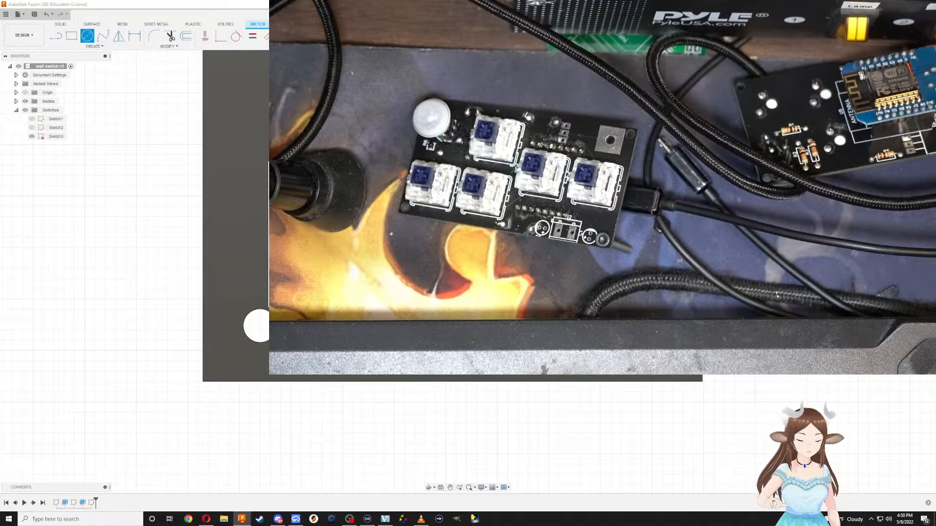
pyautogui.scroll(6, 460, 263)
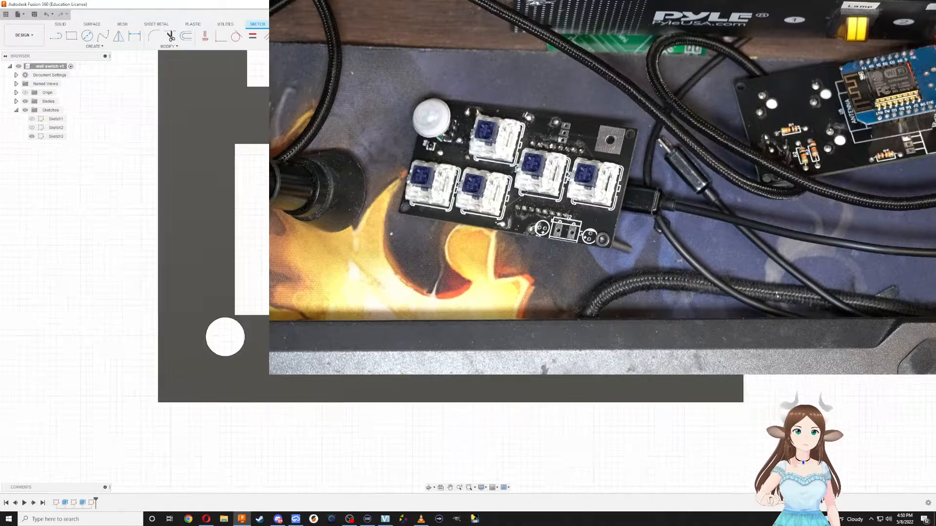
pyautogui.moveTo(460, 263); pyautogui.dragTo(315, 246, button='middle')
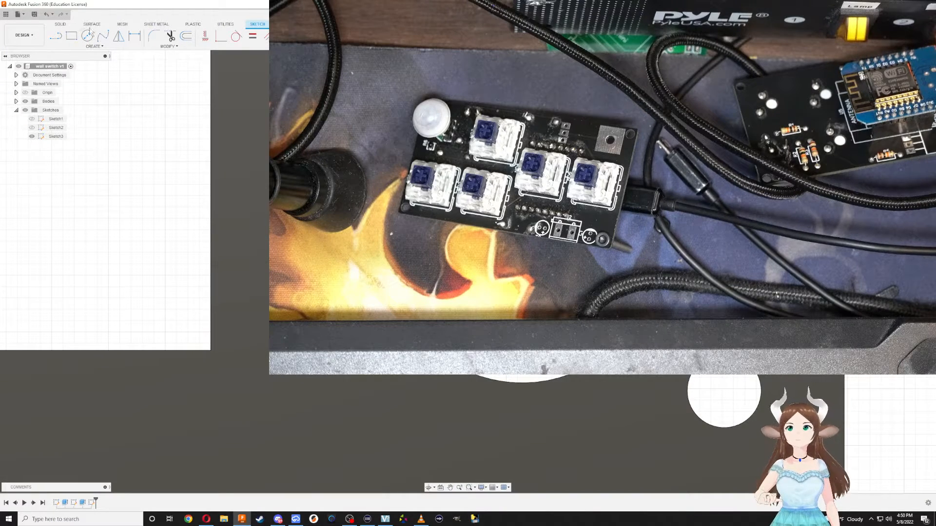
pyautogui.press('c')
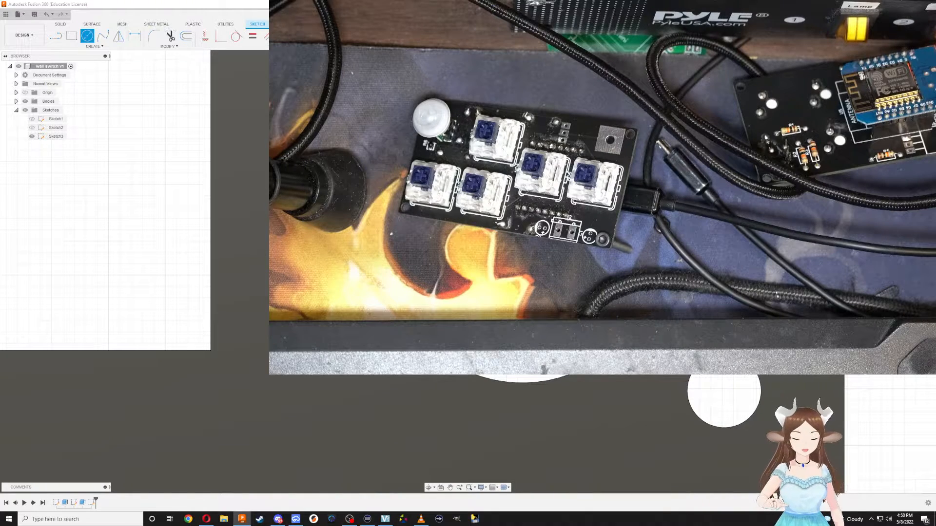
pyautogui.click(521, 243)
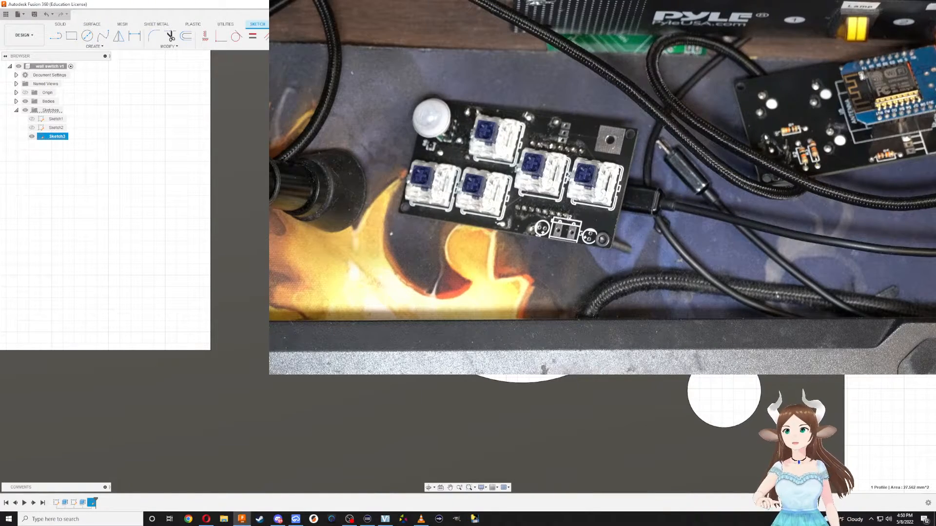
pyautogui.press('c')
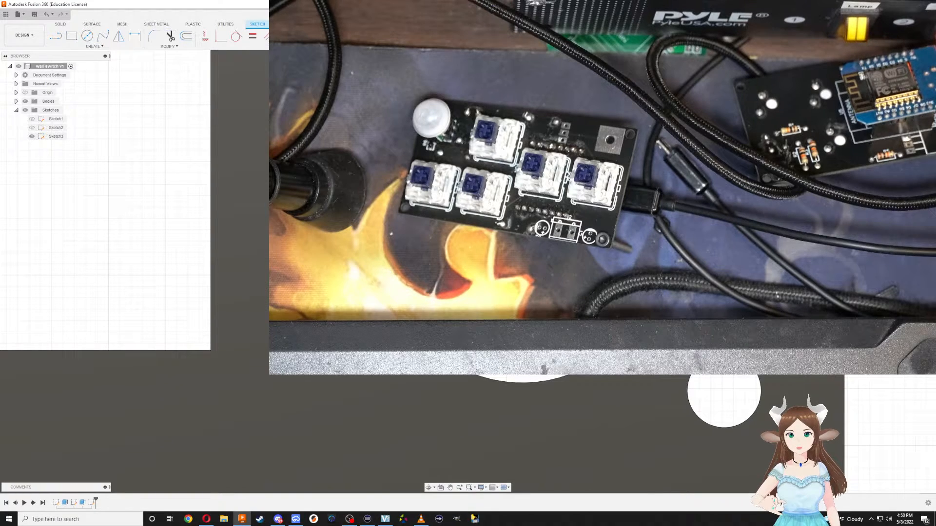
pyautogui.click(585, 219)
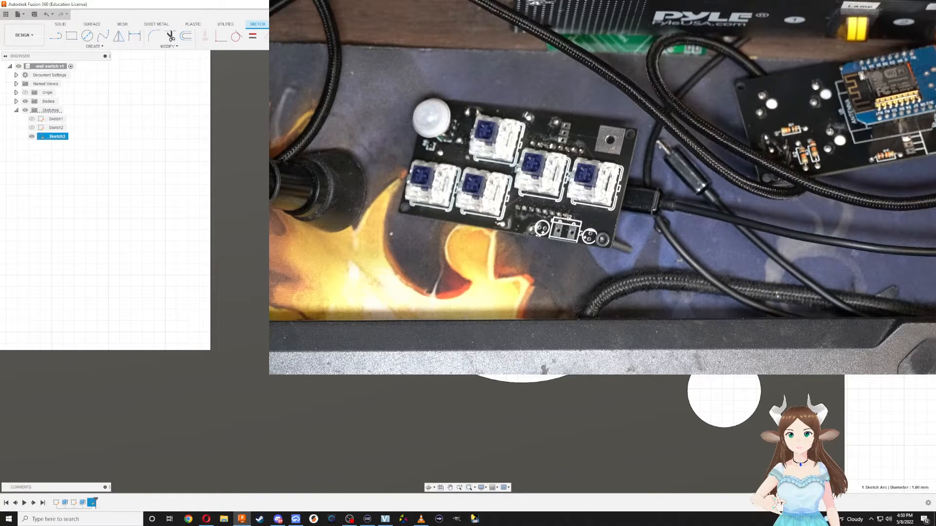
# Draw a rectangle overlapping the edge of the round sensor opening and add two crossing lines through the midpoints of its sides
pyautogui.click(73, 37)
pyautogui.click(285, 214)
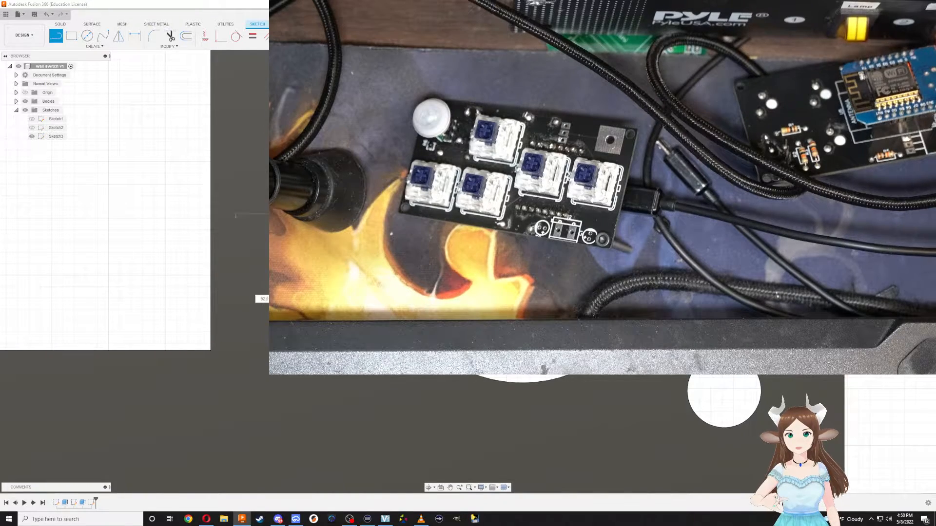
pyautogui.click(353, 344)
pyautogui.scroll(-3, 324, 215)
pyautogui.scroll(5, 324, 215)
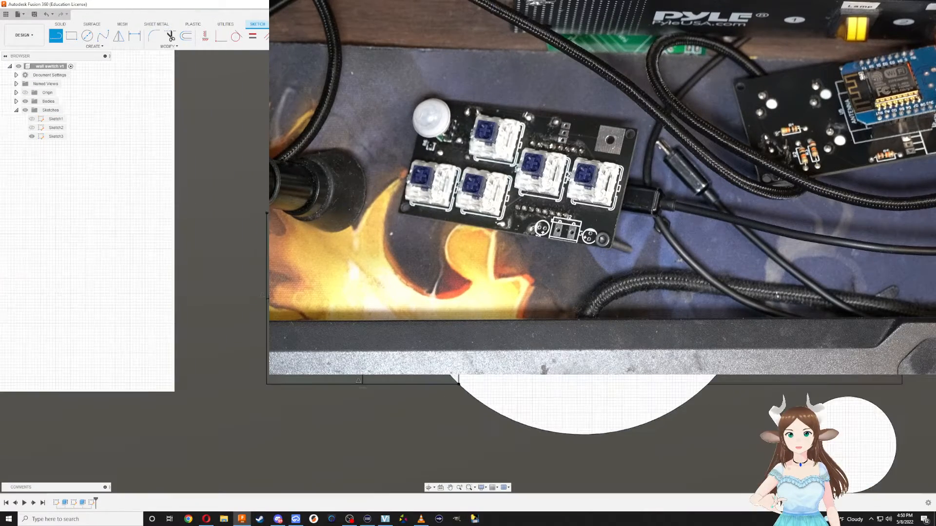
pyautogui.click(56, 137)
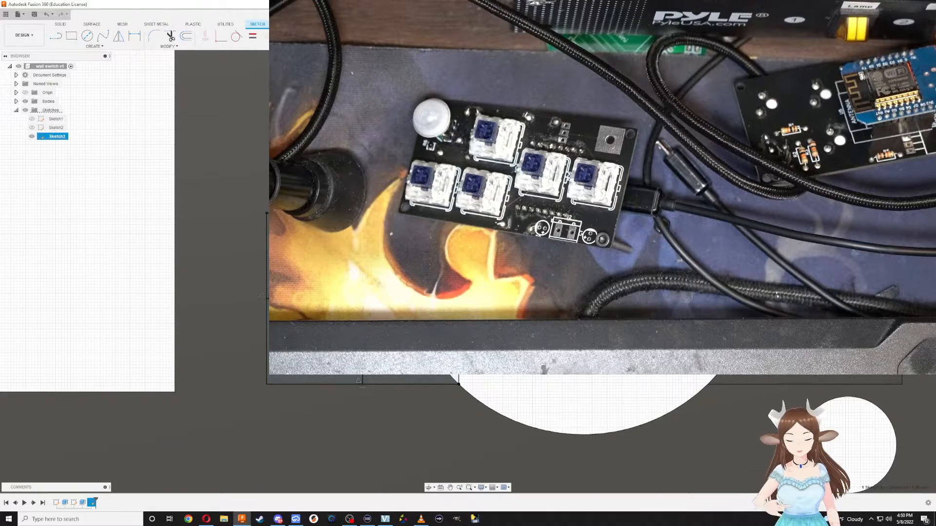
pyautogui.scroll(-1, 322, 229)
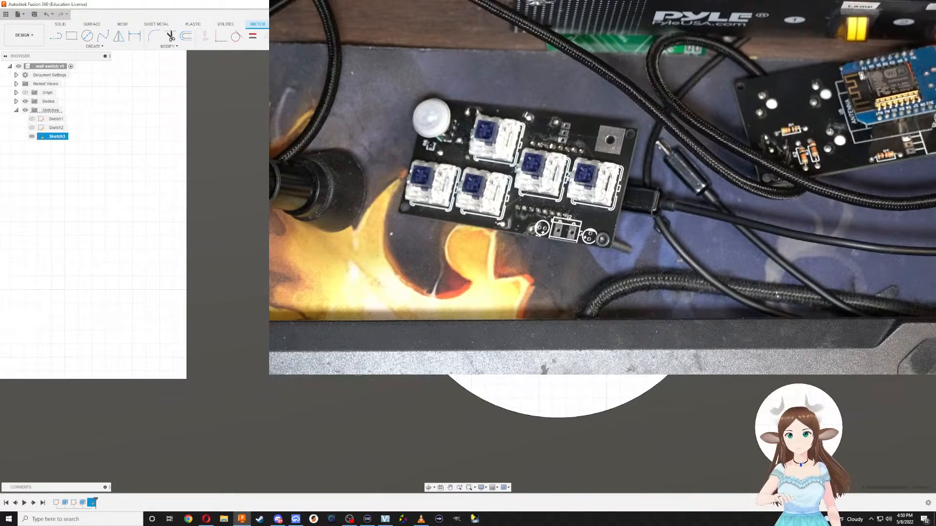
pyautogui.scroll(3, 246, 196)
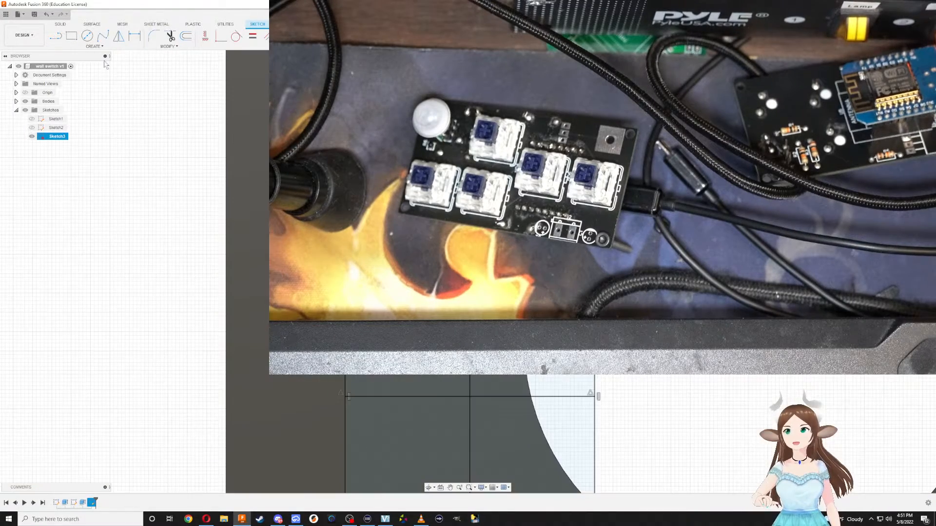
pyautogui.click(88, 36)
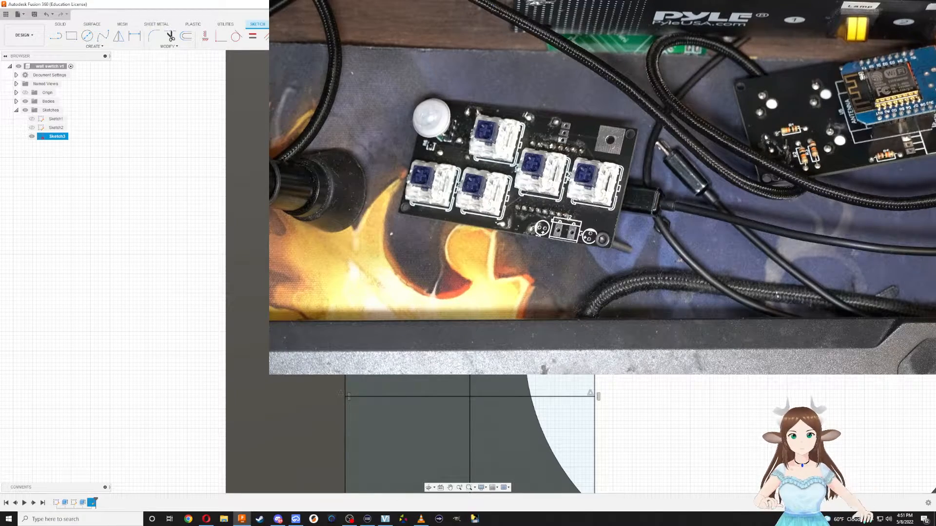
pyautogui.moveTo(414, 346); pyautogui.dragTo(382, 307, button='middle')
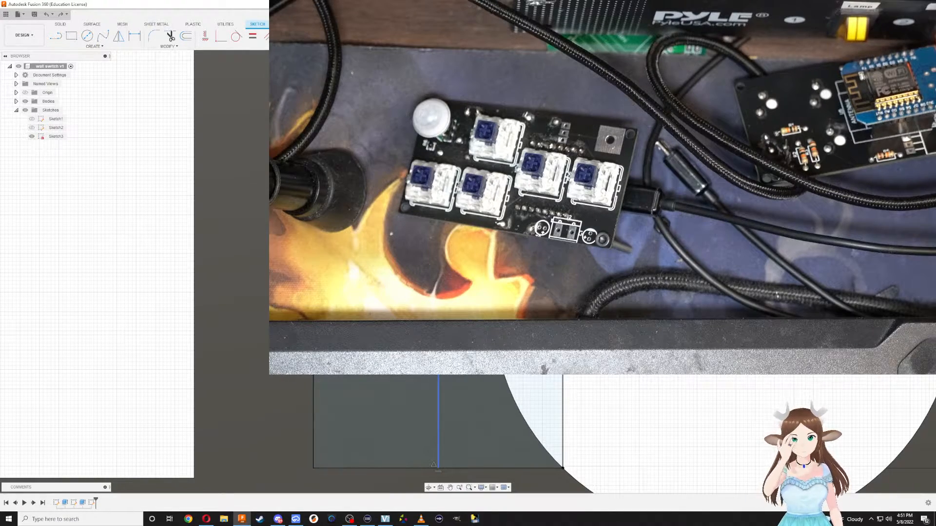
pyautogui.press('l')
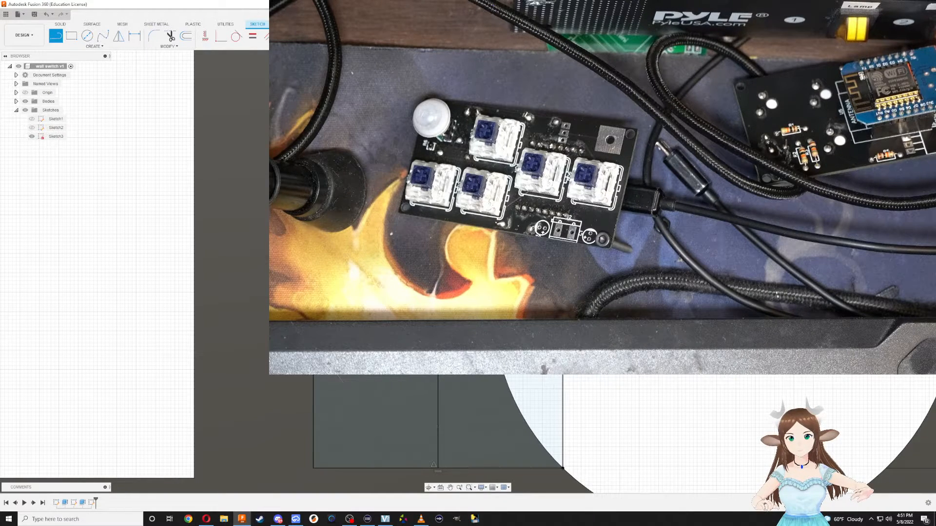
pyautogui.press('c')
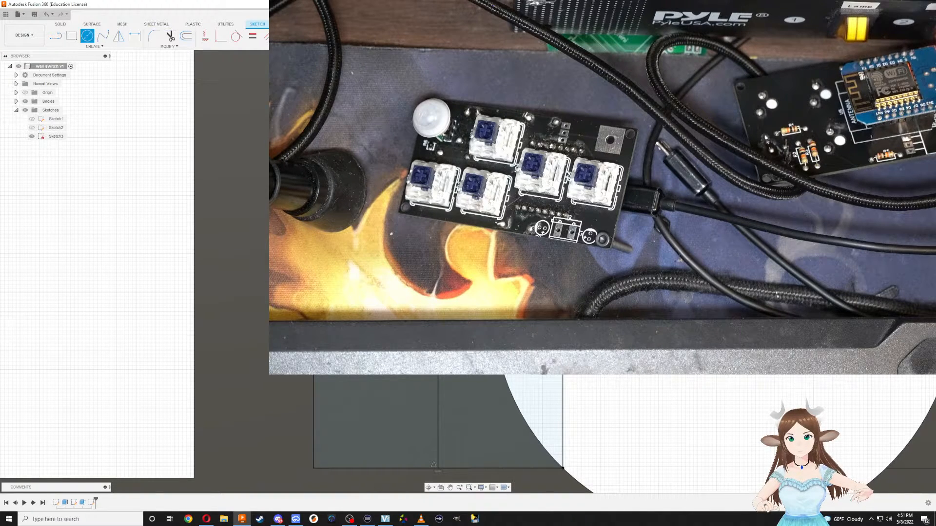
pyautogui.press('Escape')
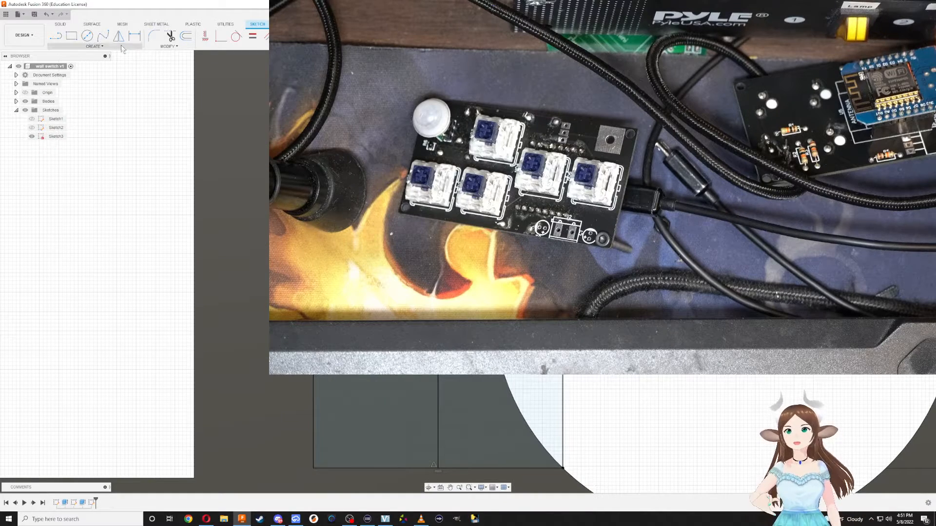
# Mirror the small circle across the rectangle's horizontal centre line beside the round sensor opening
pyautogui.click(95, 47)
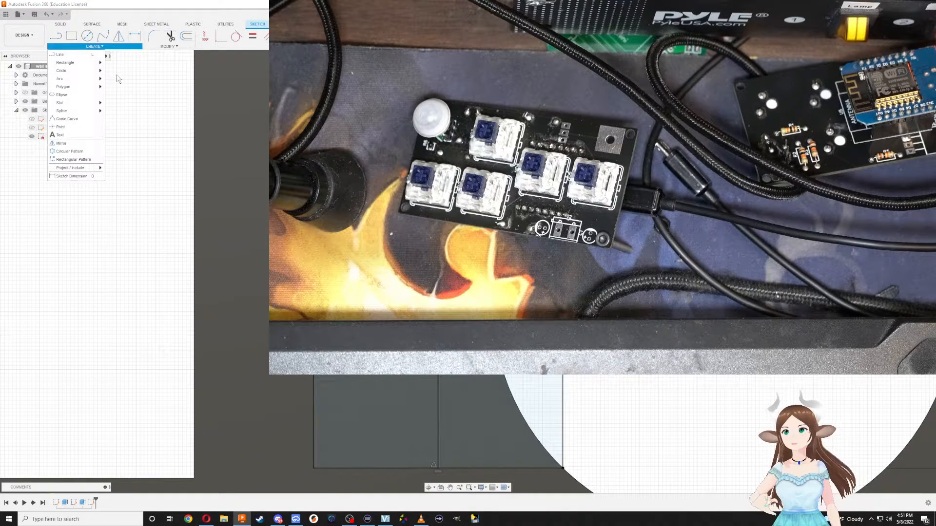
pyautogui.click(68, 144)
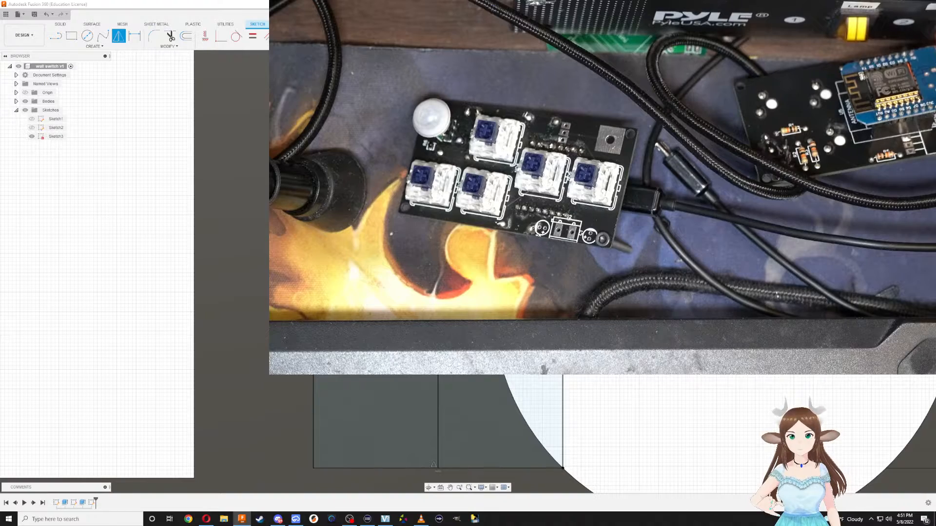
pyautogui.click(562, 195)
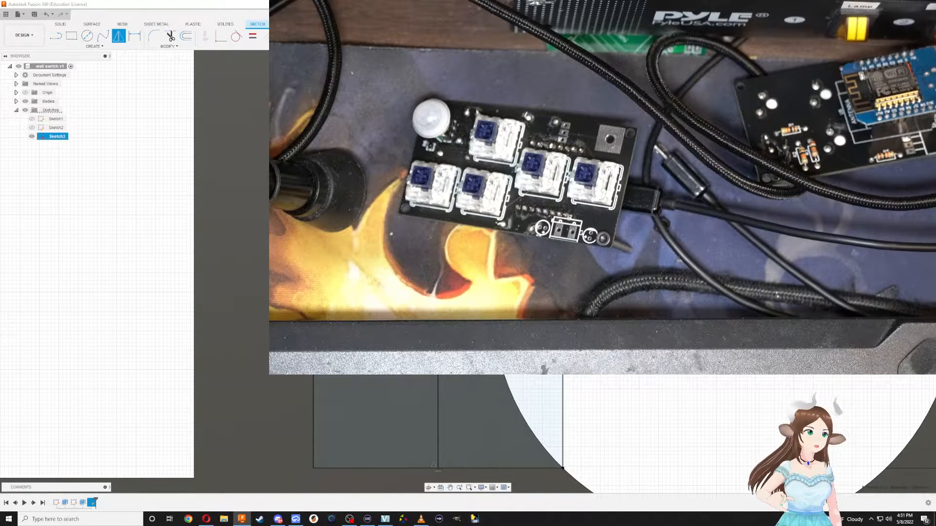
pyautogui.click(376, 358)
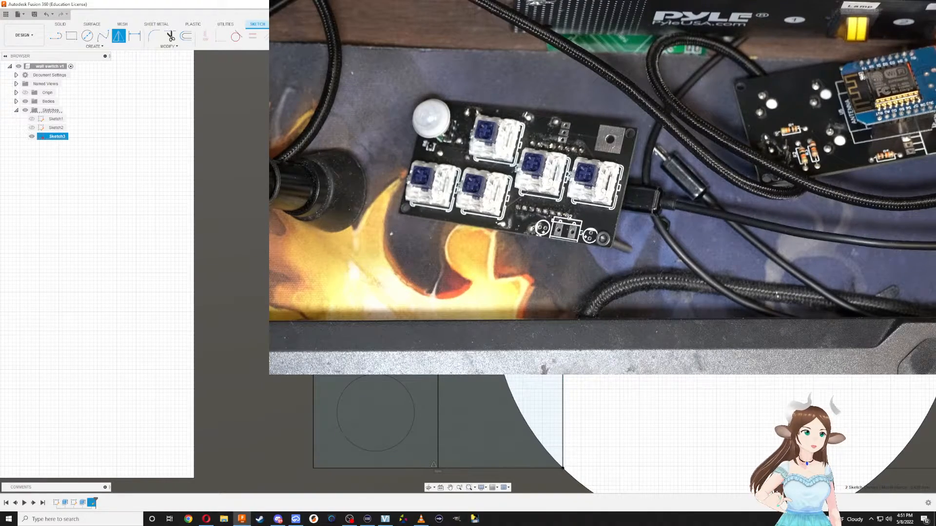
pyautogui.press('Return')
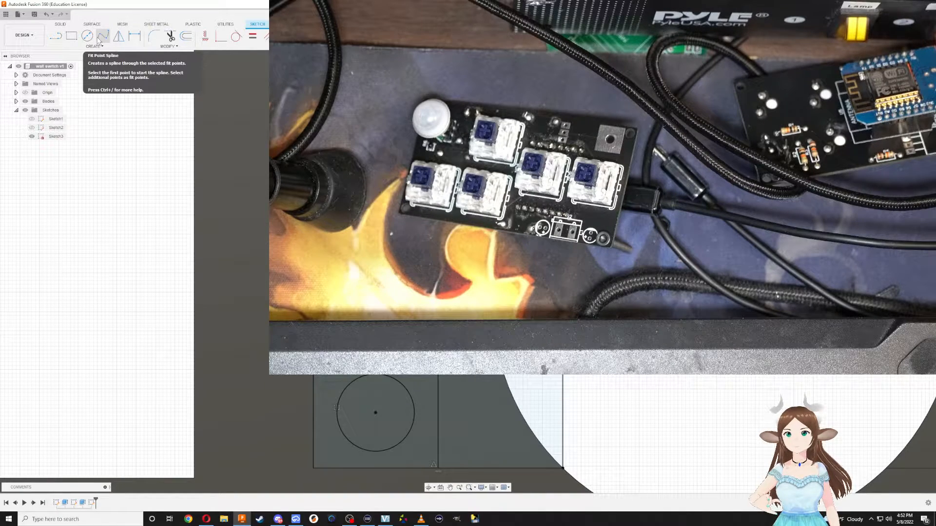
# Examine the mirrored circles in the recess and the surrounding cutouts on the plate's back from several angles
pyautogui.scroll(-2, 390, 186)
pyautogui.scroll(4, 390, 185)
pyautogui.scroll(-4, 502, 270)
pyautogui.scroll(2, 502, 270)
pyautogui.scroll(-3, 502, 271)
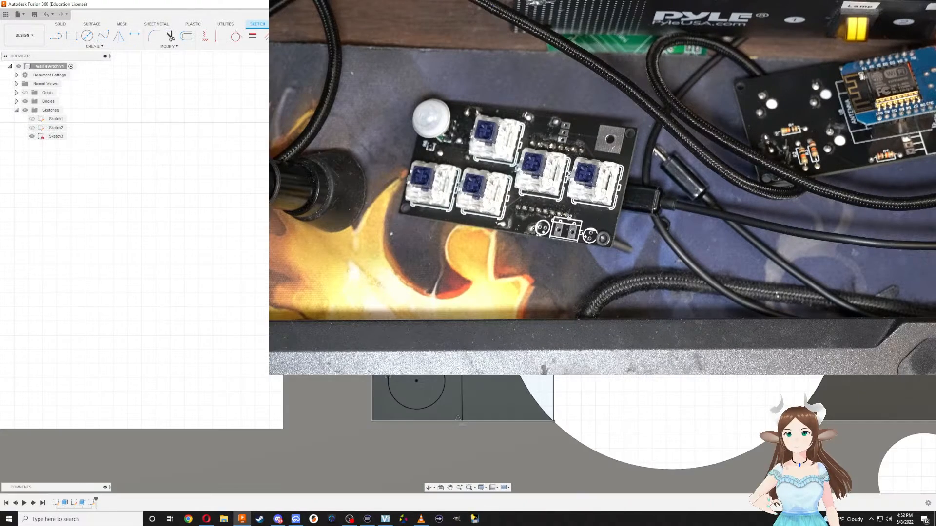
pyautogui.scroll(-3, 492, 258)
pyautogui.moveTo(519, 291); pyautogui.dragTo(365, 312, button='middle')
pyautogui.scroll(-1, 368, 314)
pyautogui.scroll(1, 366, 312)
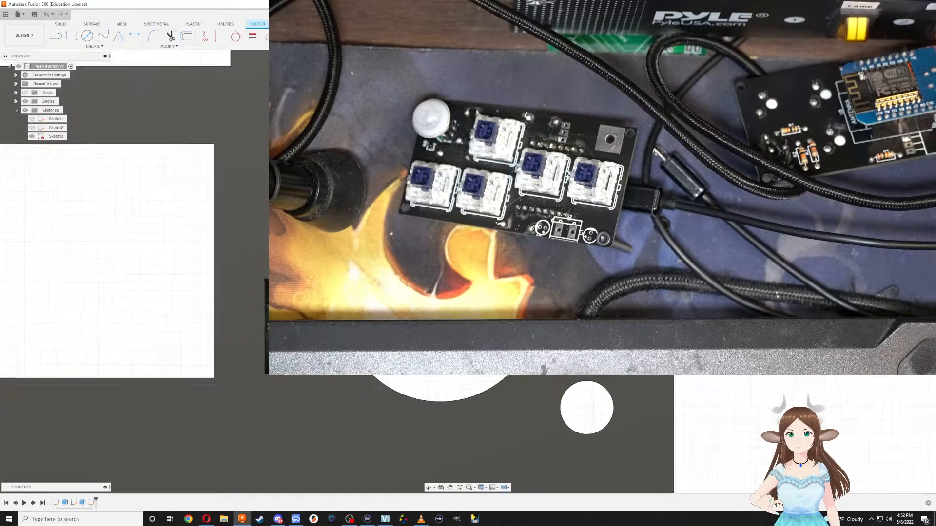
pyautogui.scroll(3, 414, 317)
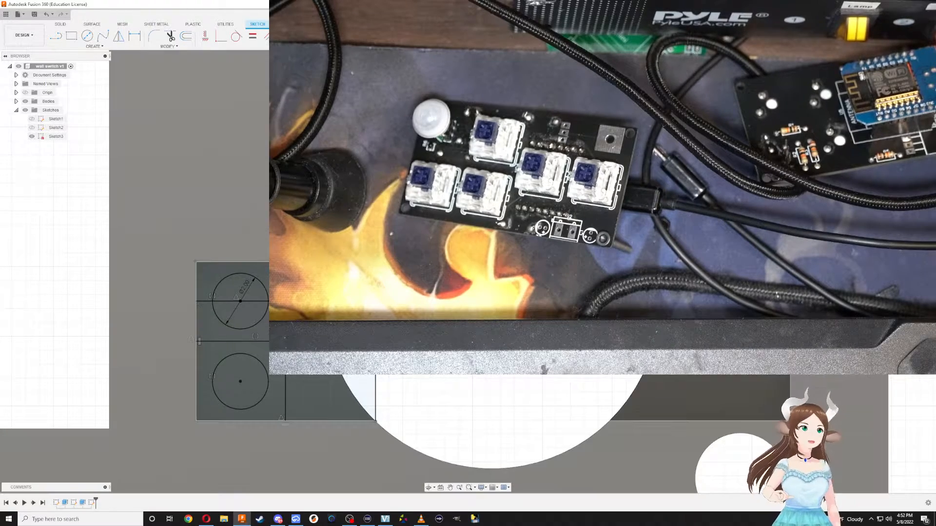
pyautogui.scroll(1, 333, 292)
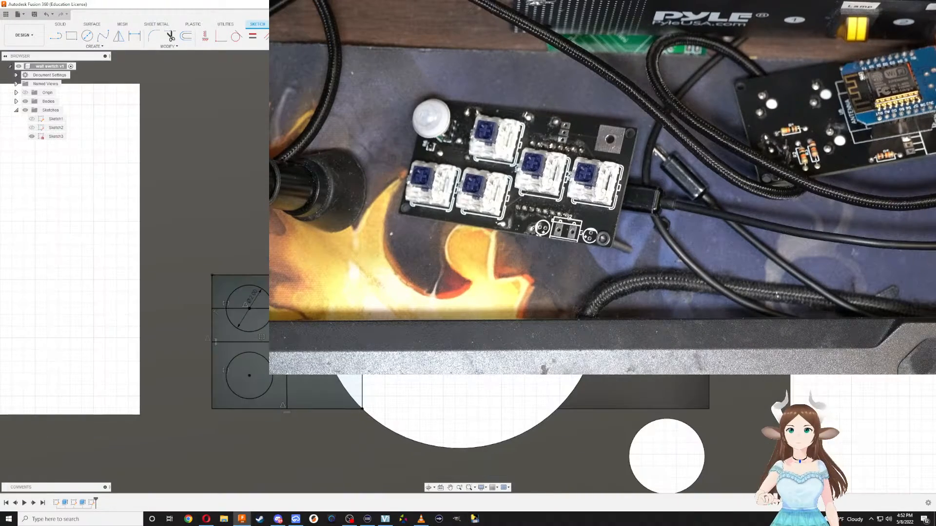
pyautogui.scroll(-2, 315, 333)
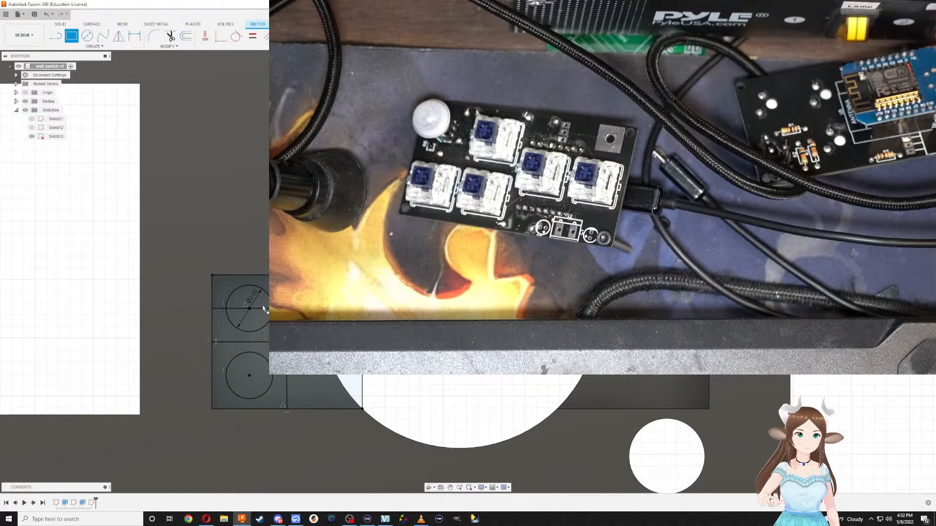
pyautogui.press('Escape')
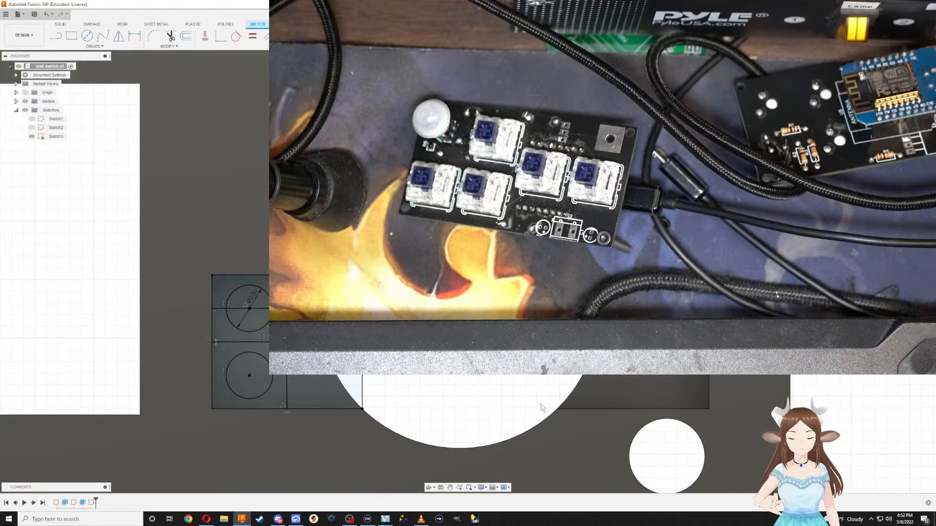
pyautogui.moveTo(550, 441)
pyautogui.keyDown('shift'); pyautogui.mouseDown(button='middle')
pyautogui.moveTo(532, 361)
pyautogui.moveTo(507, 337)
pyautogui.mouseUp(button='middle'); pyautogui.keyUp('shift')
pyautogui.scroll(-6, 561, 431)
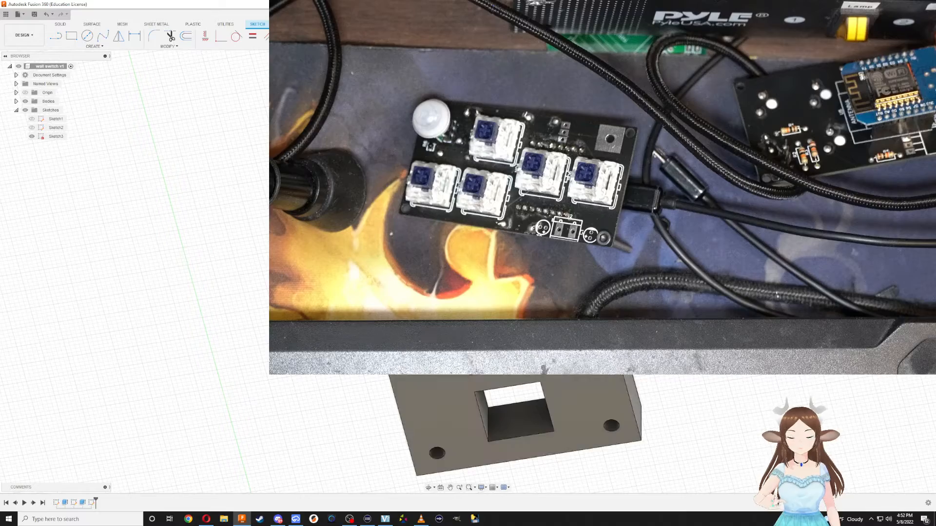
pyautogui.scroll(4, 544, 410)
pyautogui.keyDown('shift'); pyautogui.moveTo(544, 410); pyautogui.dragTo(499, 351, button='middle'); pyautogui.keyUp('shift')
pyautogui.scroll(-2, 500, 352)
pyautogui.scroll(7, 499, 352)
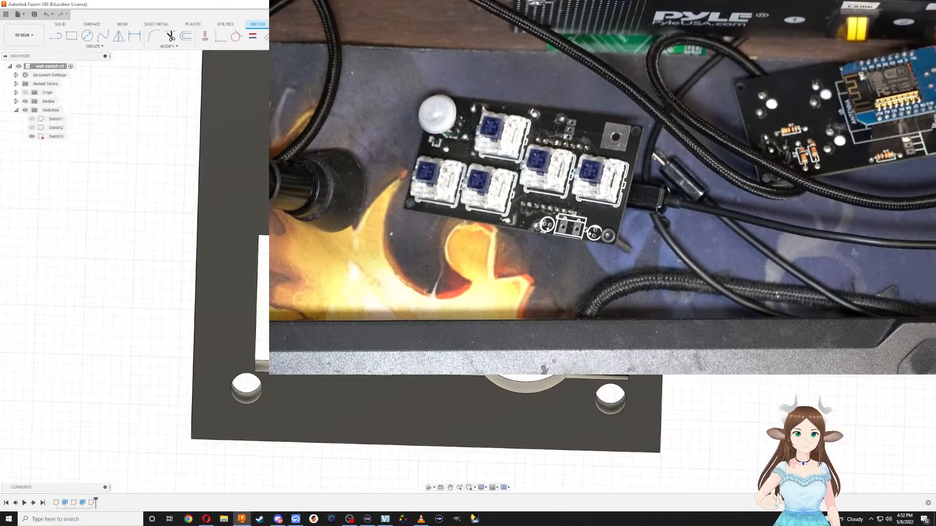
pyautogui.scroll(2, 465, 360)
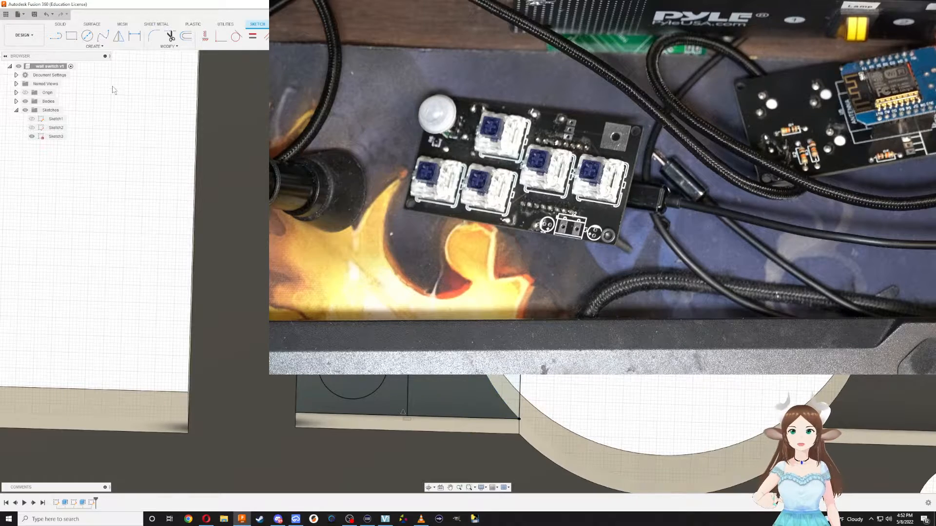
# Mirror both small circles across the rectangle's vertical centre line to make a two-by-two pattern
pyautogui.click(84, 47)
pyautogui.click(87, 143)
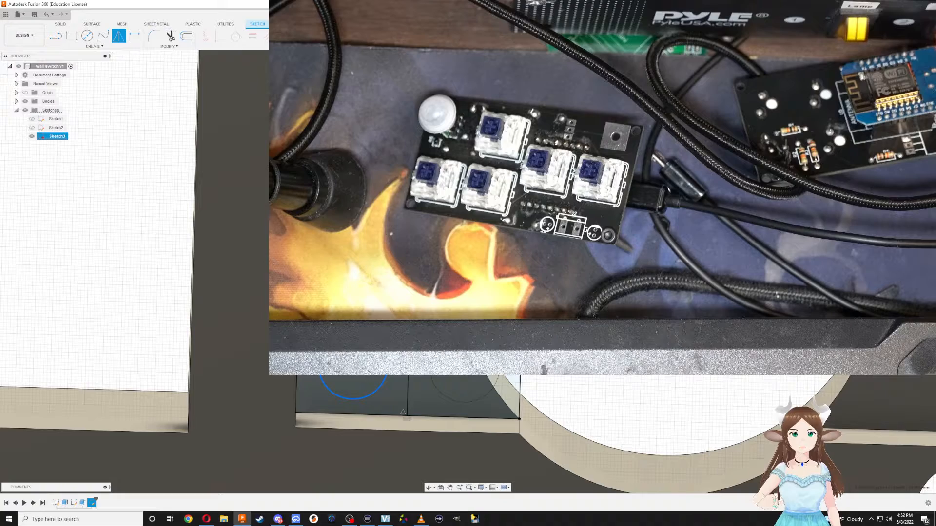
pyautogui.press('Escape')
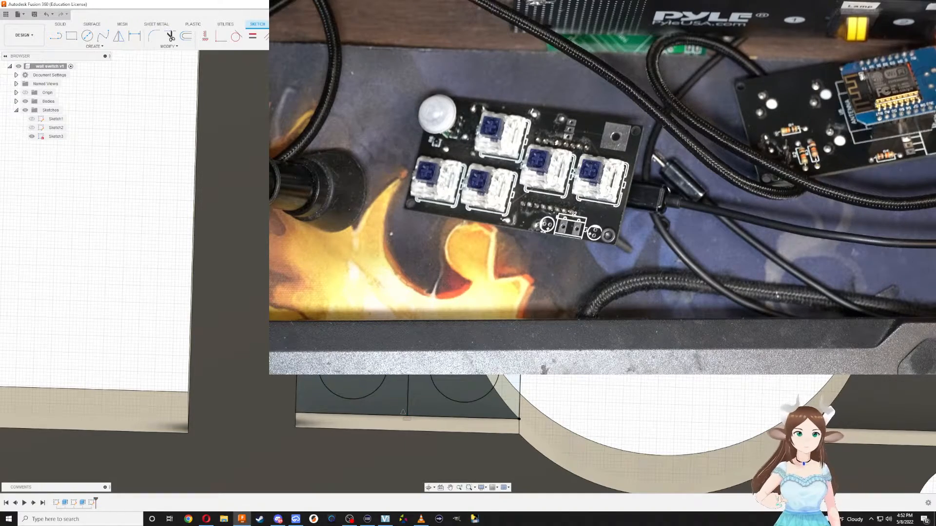
# Finish the sketch and cut the four small circles through the recess floor beside the round sensor opening with Extrude
pyautogui.keyDown('shift'); pyautogui.moveTo(487, 253); pyautogui.dragTo(560, 190, button='middle'); pyautogui.keyUp('shift')
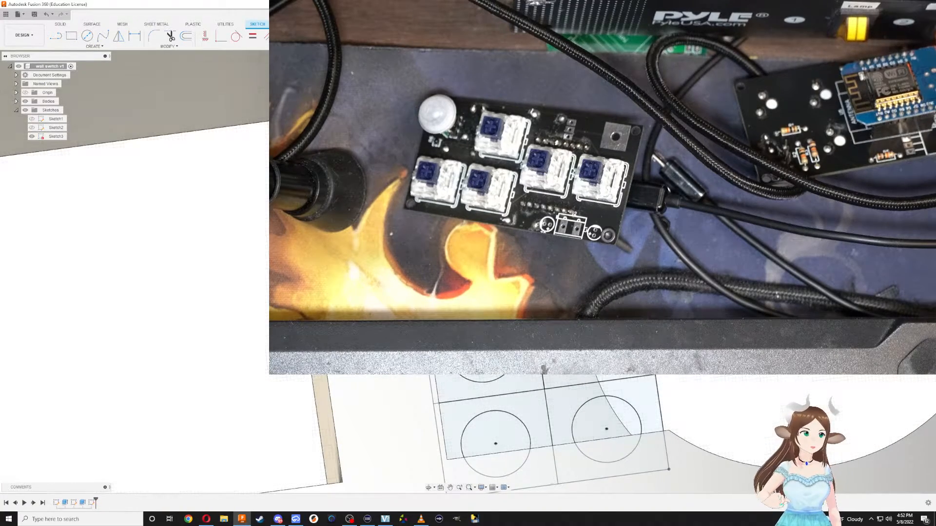
pyautogui.keyDown('shift'); pyautogui.moveTo(488, 243); pyautogui.dragTo(527, 266, button='middle'); pyautogui.keyUp('shift')
pyautogui.scroll(-4, 578, 317)
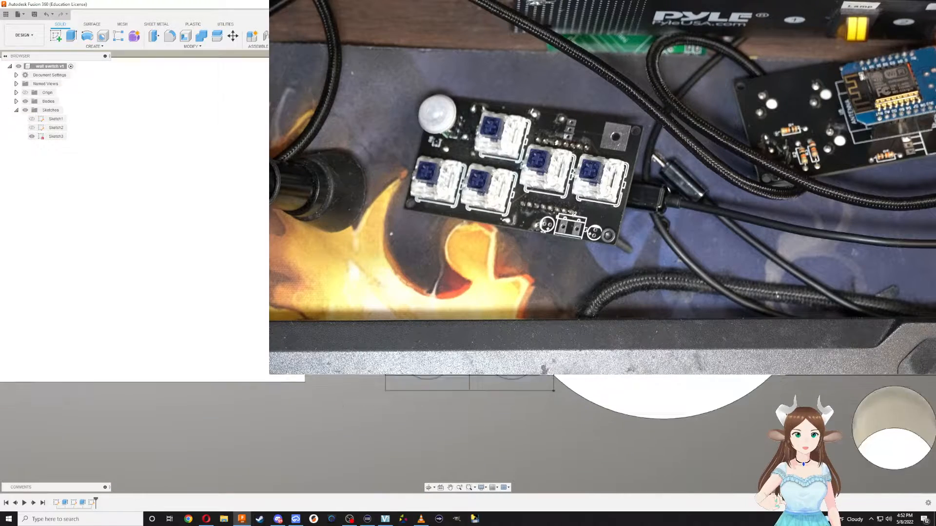
pyautogui.press('e')
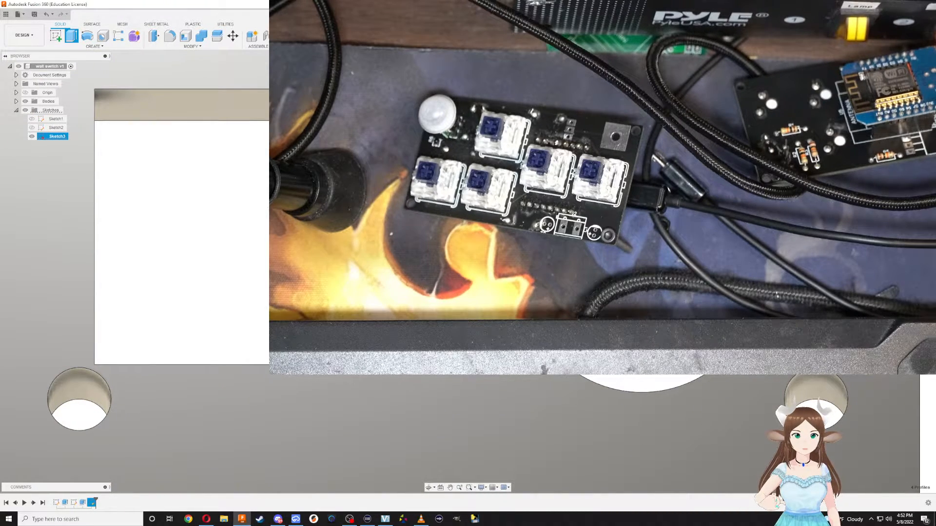
pyautogui.click(599, 386)
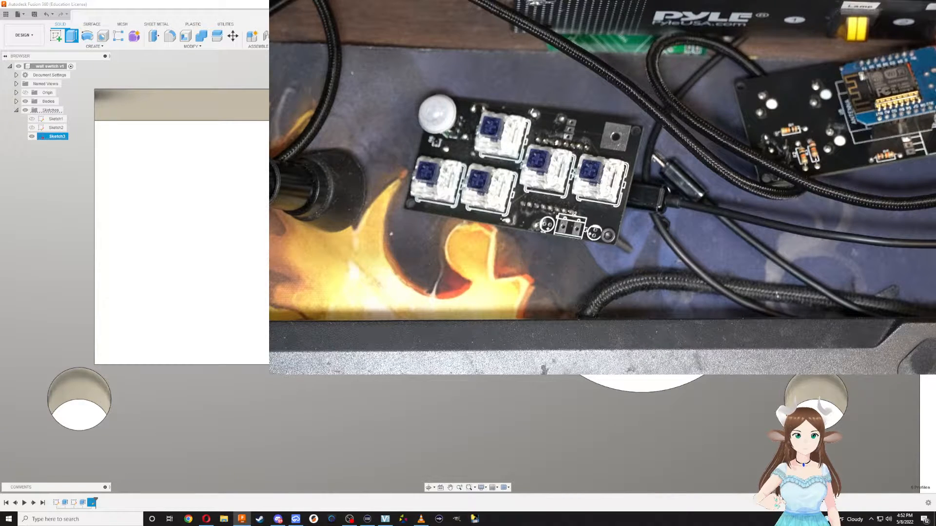
pyautogui.keyDown('shift'); pyautogui.moveTo(594, 363); pyautogui.dragTo(583, 175, button='middle'); pyautogui.keyUp('shift')
pyautogui.scroll(-4, 587, 244)
pyautogui.scroll(-4, 588, 244)
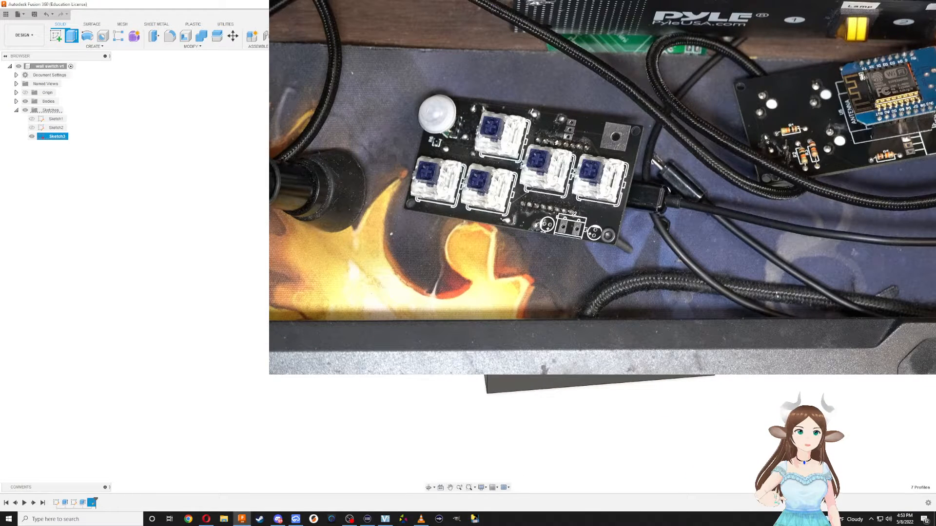
pyautogui.press('Return')
# Inspect the new small holes and the other cutouts from the front and back of the plate
pyautogui.keyDown('shift'); pyautogui.moveTo(585, 185); pyautogui.dragTo(583, 224, button='middle'); pyautogui.keyUp('shift')
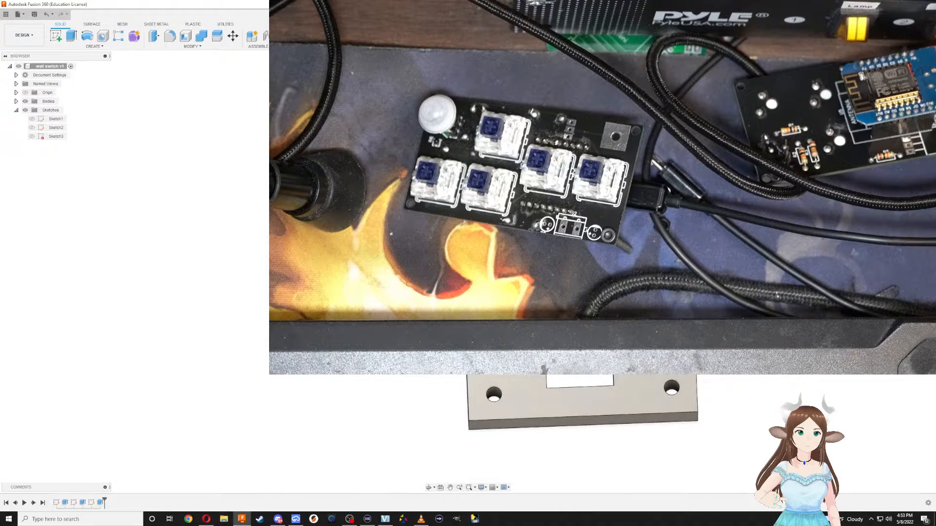
pyautogui.moveTo(616, 96); pyautogui.dragTo(569, 261, button='middle')
pyautogui.scroll(-3, 570, 262)
pyautogui.scroll(5, 570, 261)
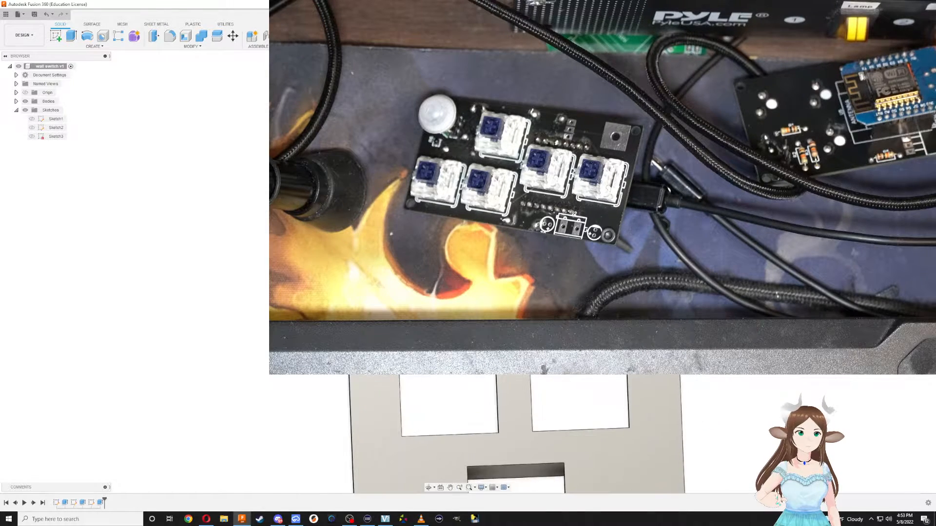
pyautogui.scroll(-5, 569, 261)
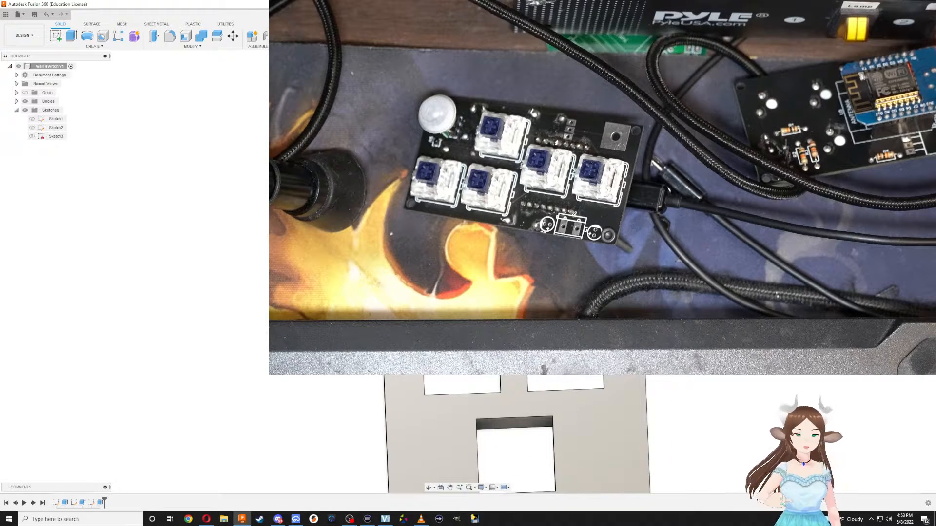
pyautogui.moveTo(696, 398); pyautogui.dragTo(682, 363, button='middle')
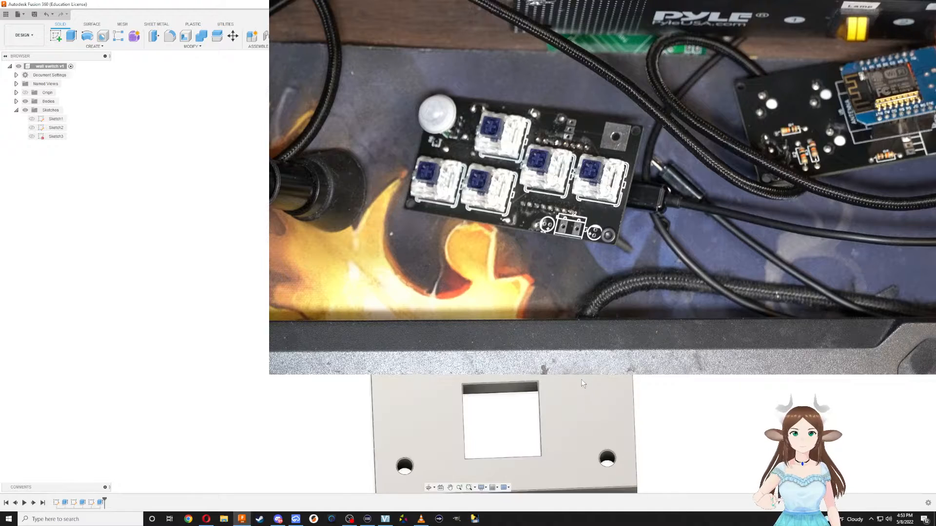
pyautogui.keyDown('shift'); pyautogui.moveTo(582, 380); pyautogui.dragTo(580, 263, button='middle'); pyautogui.keyUp('shift')
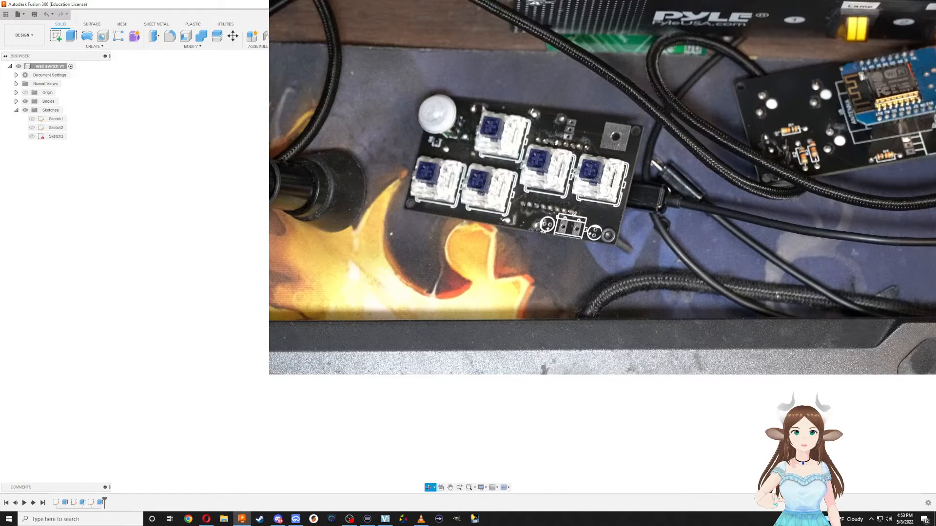
pyautogui.moveTo(561, 219); pyautogui.dragTo(484, 323, button='middle')
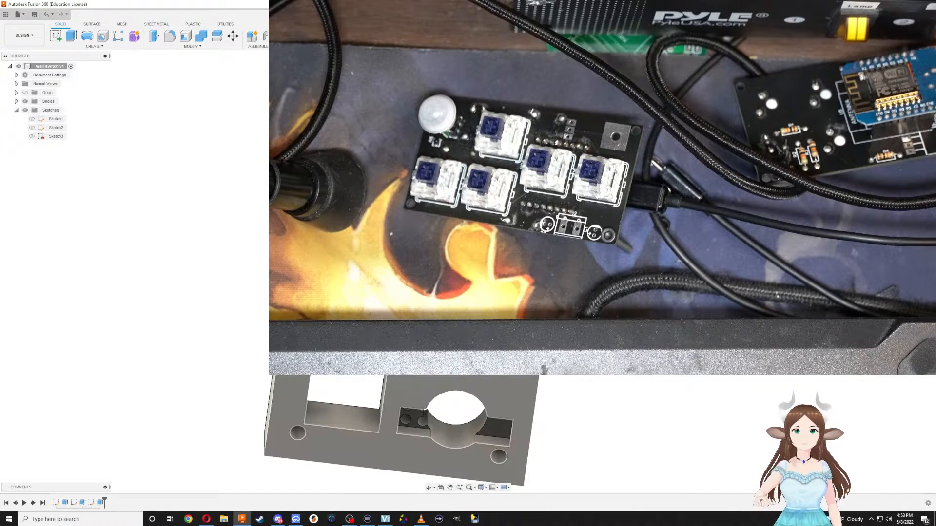
pyautogui.keyDown('shift'); pyautogui.moveTo(488, 244); pyautogui.dragTo(475, 224, button='middle'); pyautogui.keyUp('shift')
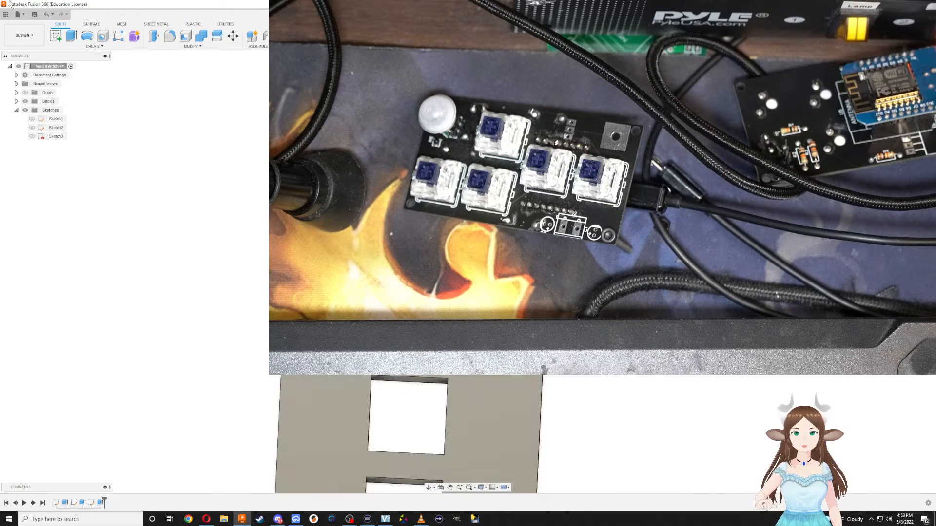
# Try sketching a larger circle around the corner mounting hole on the plate's front face
pyautogui.click(55, 37)
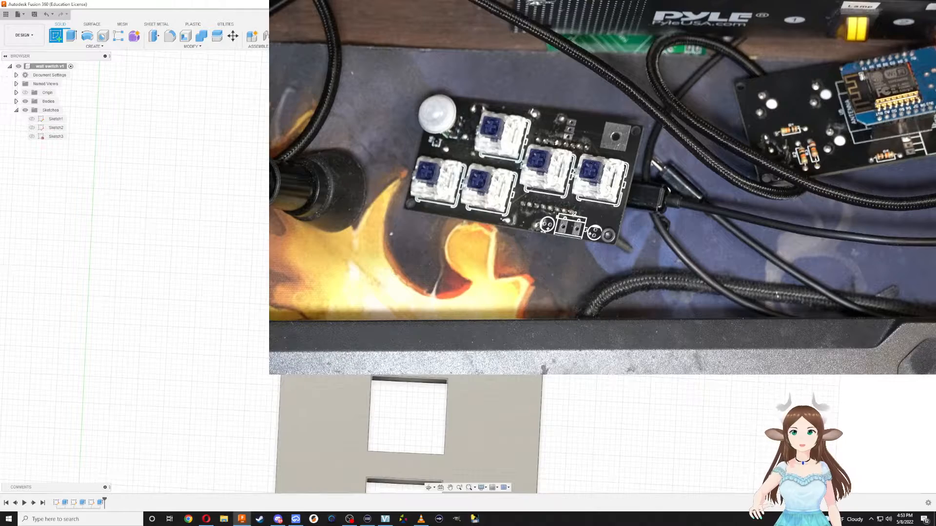
pyautogui.click(337, 312)
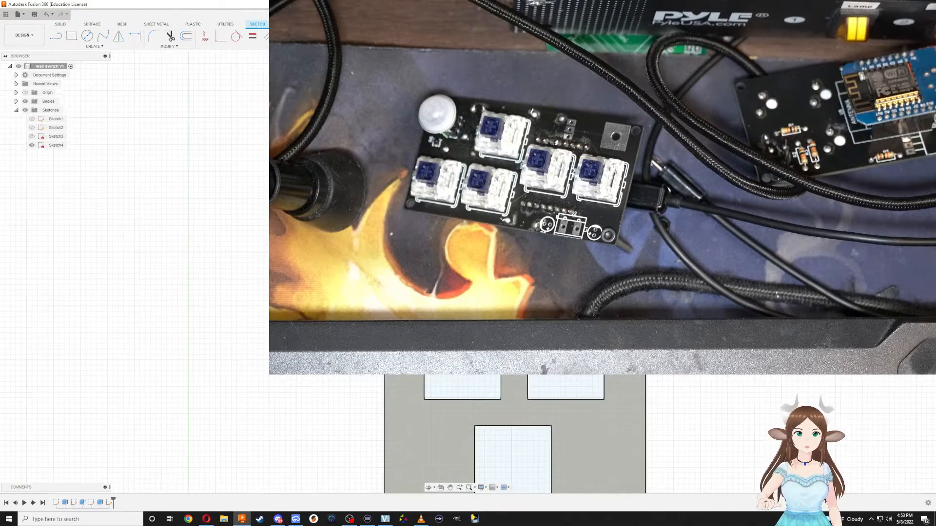
pyautogui.press('c')
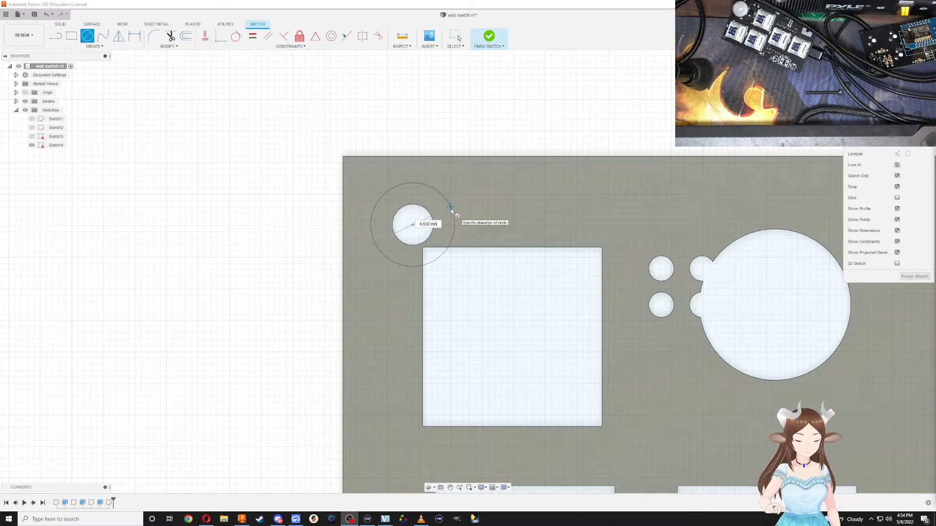
pyautogui.scroll(-1, 450, 212)
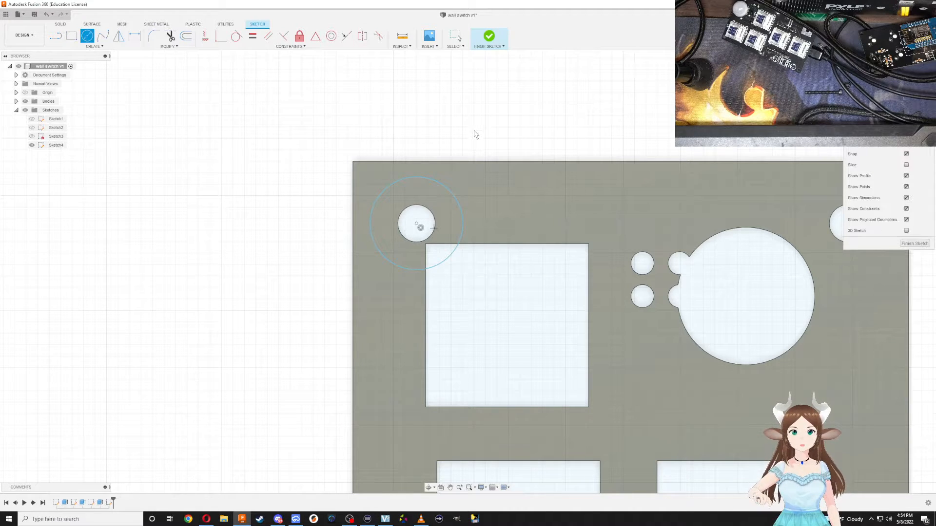
pyautogui.hotkey('ctrl', 'z')
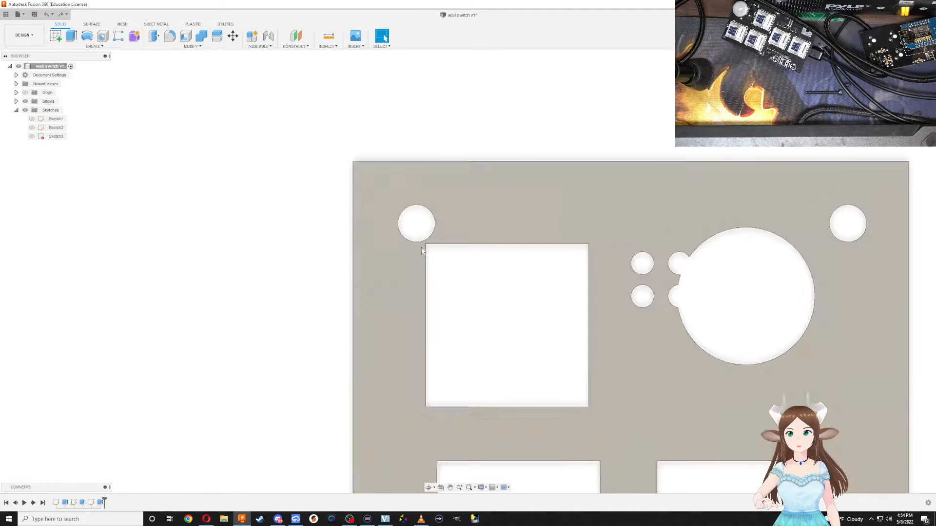
# Start a sketch on the plate's front face and draw a 5.5 mm circle centred on the mounting hole beside the upper square cutout
pyautogui.click(61, 39)
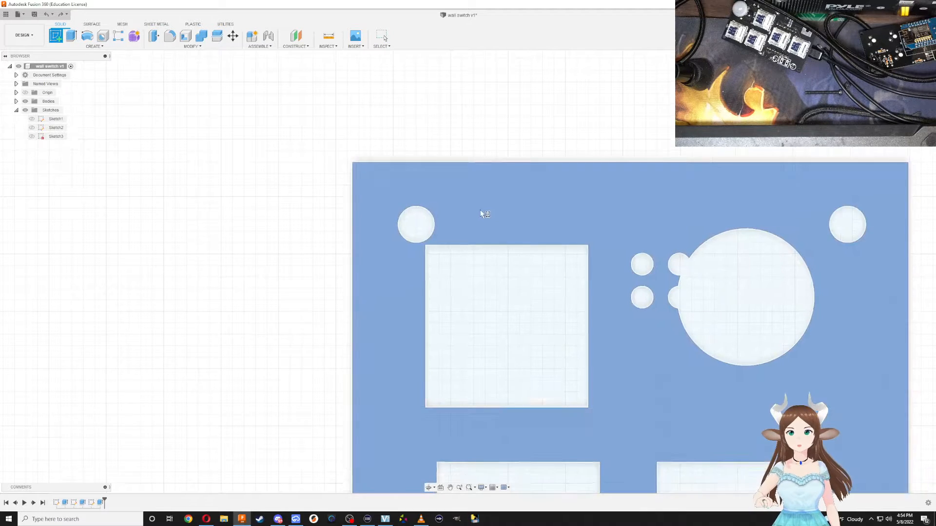
pyautogui.click(481, 209)
pyautogui.press('c')
pyautogui.click(401, 284)
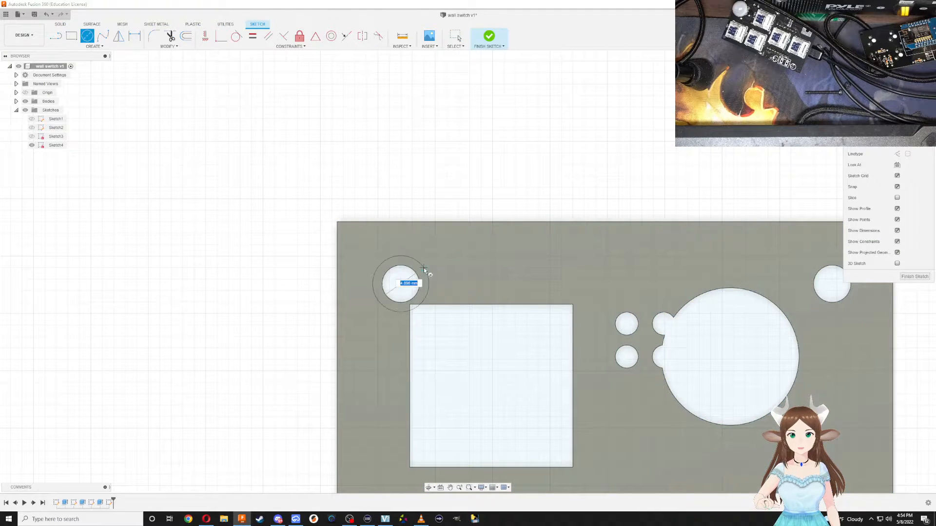
pyautogui.write('5.5')
pyautogui.press('Return')
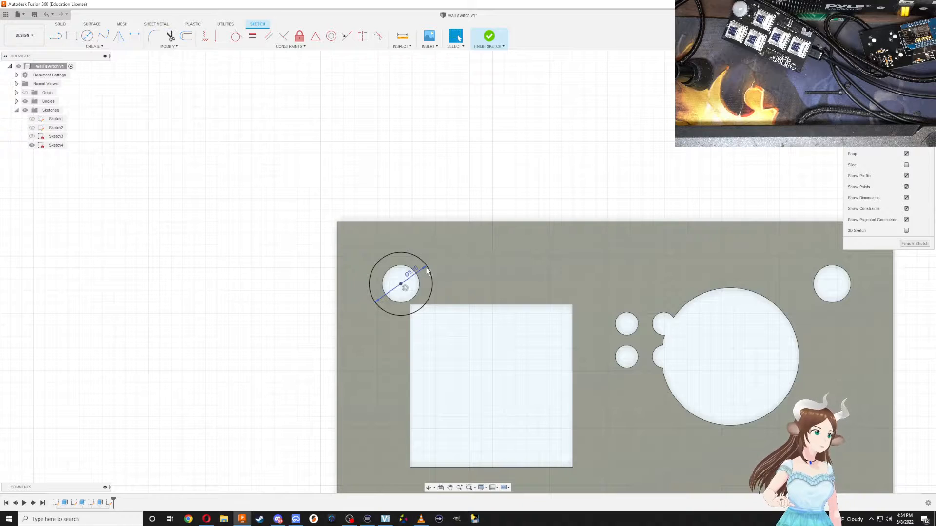
pyautogui.press('Escape')
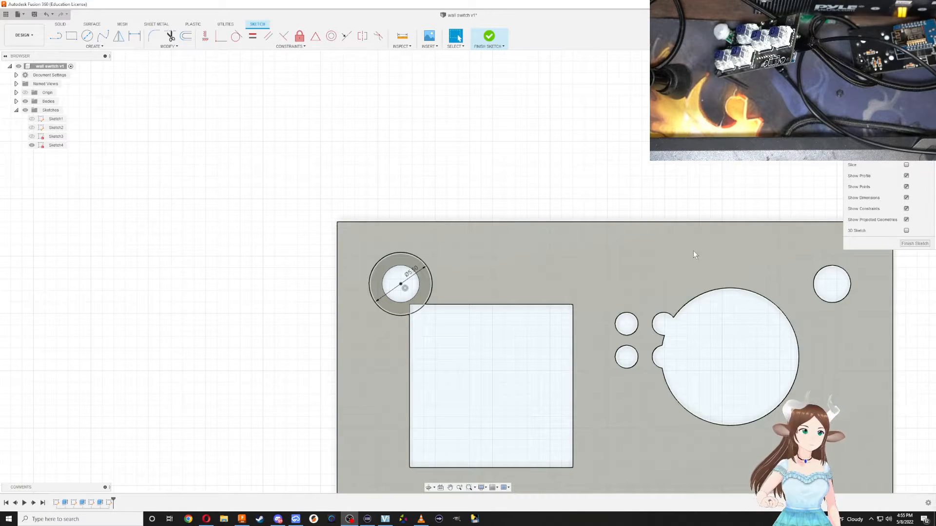
# Draw a 5.5 mm circle centred on the mounting hole beside the round sensor opening
pyautogui.moveTo(693, 250); pyautogui.dragTo(491, 219, button='middle')
pyautogui.click(557, 233)
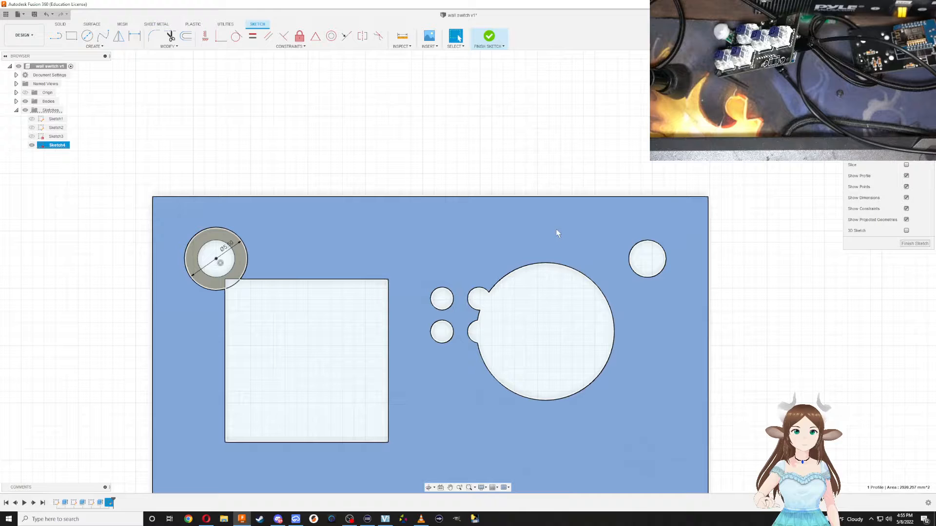
pyautogui.click(621, 226)
pyautogui.press('c')
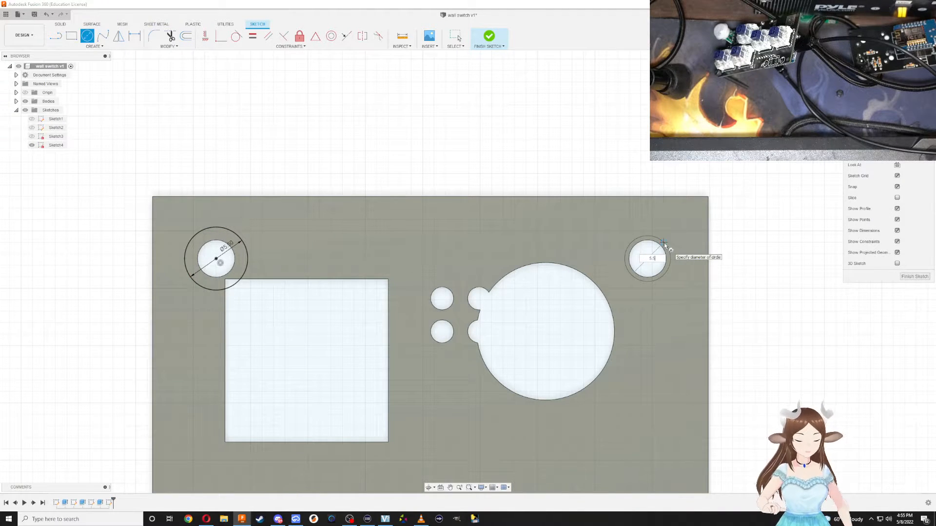
pyautogui.press('Return')
# Draw a 5.5 mm circle centred on the plate's lower-right mounting hole
pyautogui.moveTo(570, 397); pyautogui.dragTo(511, 145, button='middle')
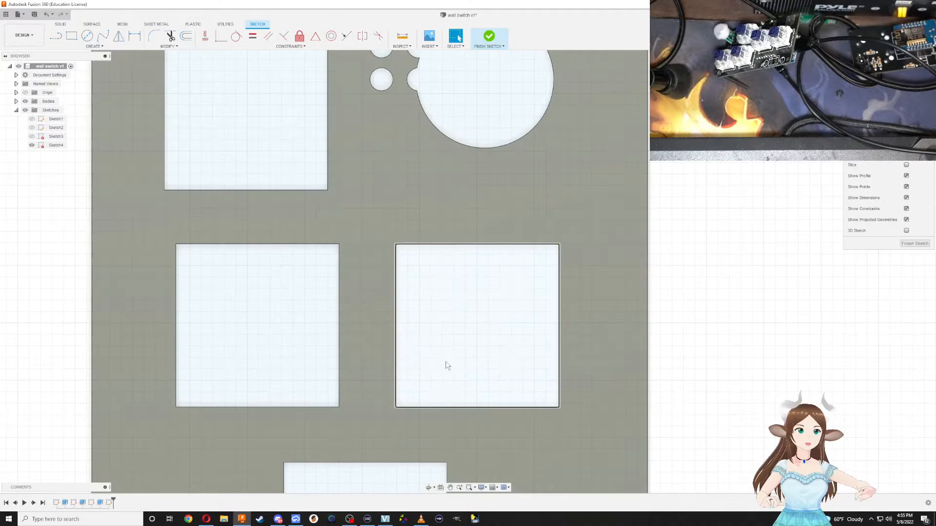
pyautogui.moveTo(445, 364); pyautogui.dragTo(447, 173, button='middle')
pyautogui.moveTo(593, 487); pyautogui.dragTo(591, 316, button='middle')
pyautogui.press('c')
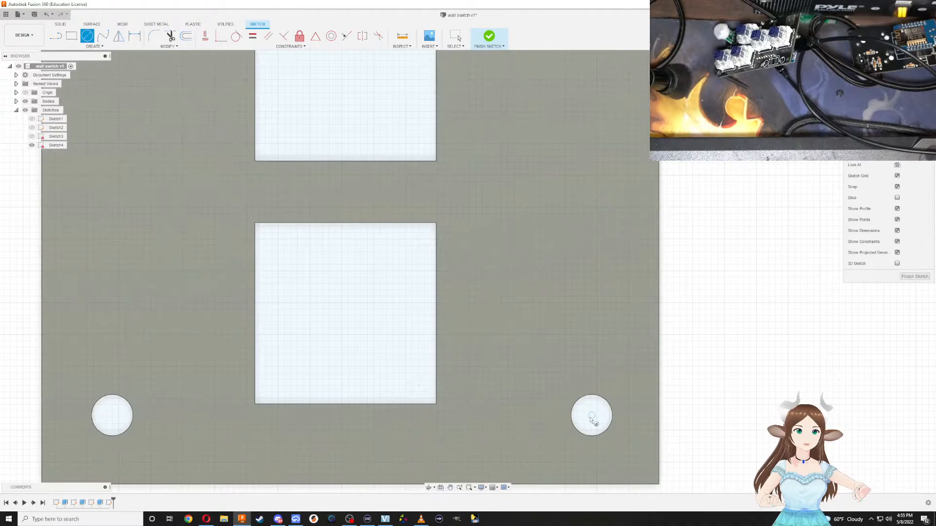
pyautogui.click(591, 416)
pyautogui.write('5.5')
pyautogui.press('Return')
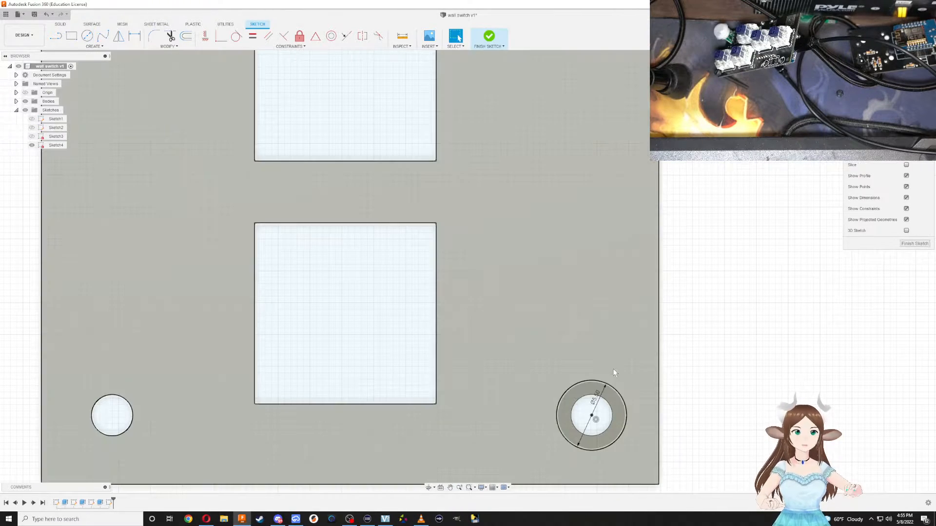
# Draw a 5.5 mm circle centred on the plate's lower-left mounting hole
pyautogui.moveTo(88, 344); pyautogui.dragTo(271, 315, button='middle')
pyautogui.press('c')
pyautogui.click(294, 388)
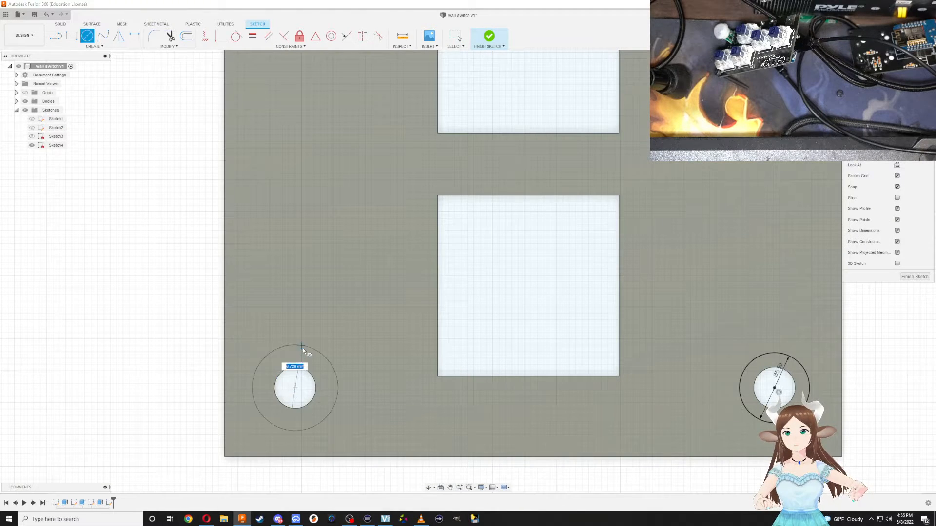
pyautogui.write('5.5')
pyautogui.press('Return')
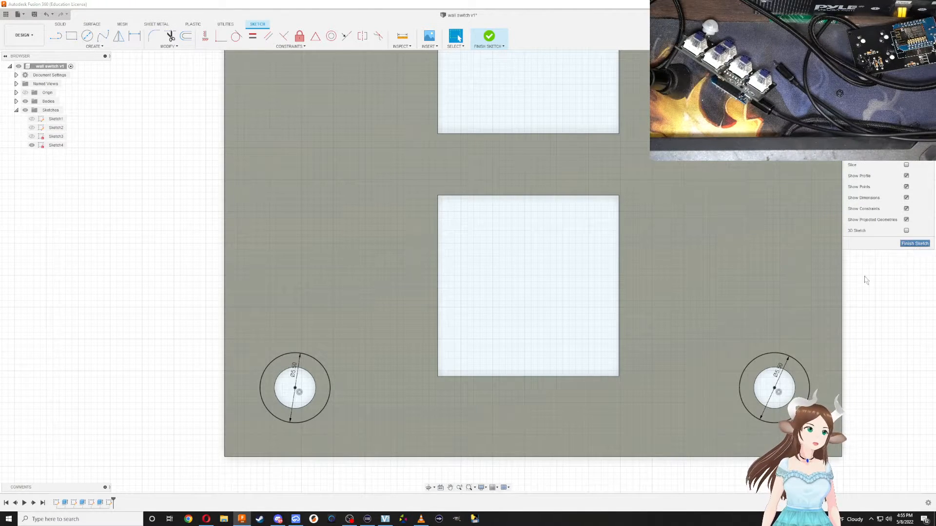
# Finish the sketch and extrude the rings around all four mounting holes by -3 mm to cut screw-head counterbores into the front face
pyautogui.click(914, 244)
pyautogui.scroll(-6, 677, 358)
pyautogui.keyDown('shift'); pyautogui.moveTo(674, 353); pyautogui.dragTo(653, 315, button='middle'); pyautogui.keyUp('shift')
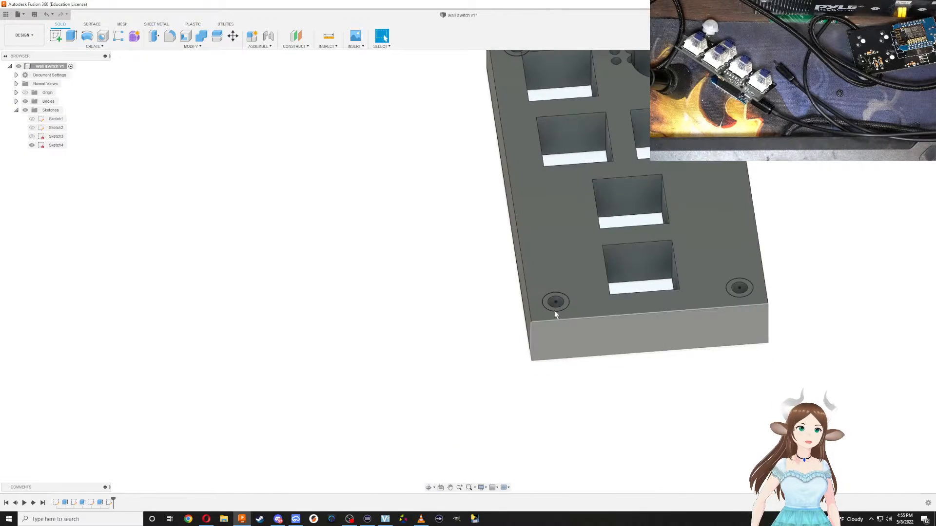
pyautogui.press('e')
pyautogui.click(547, 300)
pyautogui.moveTo(507, 100); pyautogui.dragTo(482, 221, button='middle')
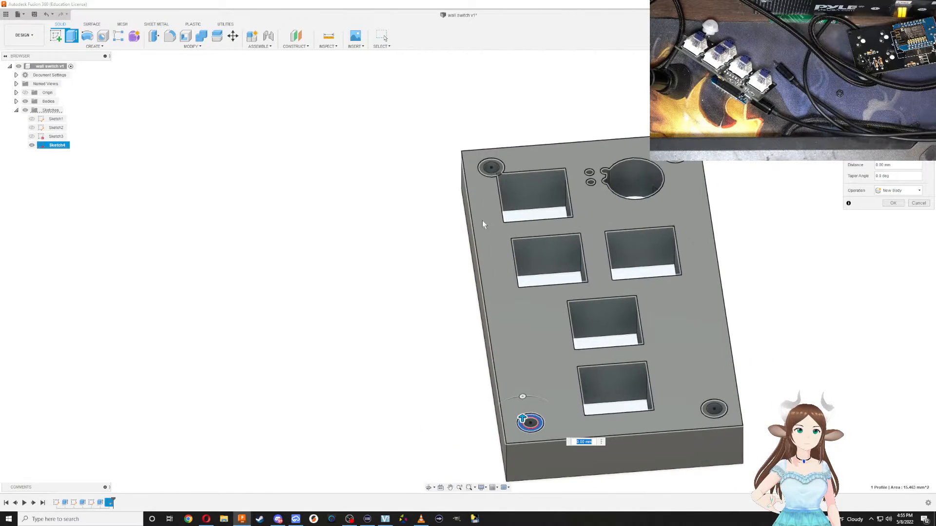
pyautogui.click(490, 167)
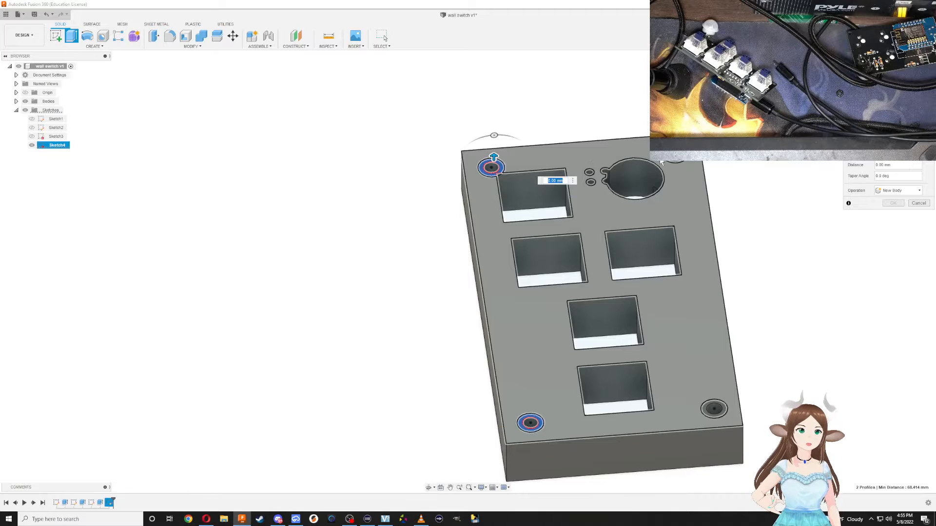
pyautogui.click(671, 160)
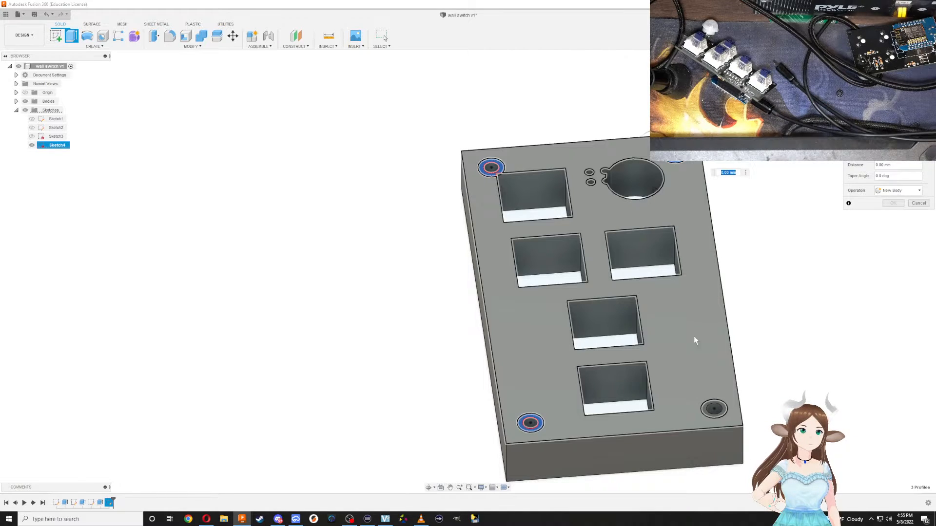
pyautogui.click(704, 402)
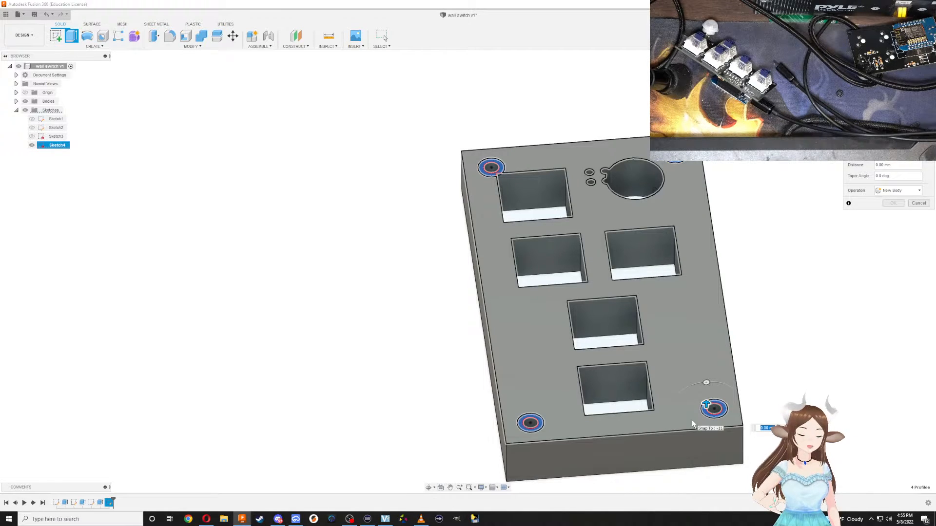
pyautogui.write('-3')
pyautogui.press('Return')
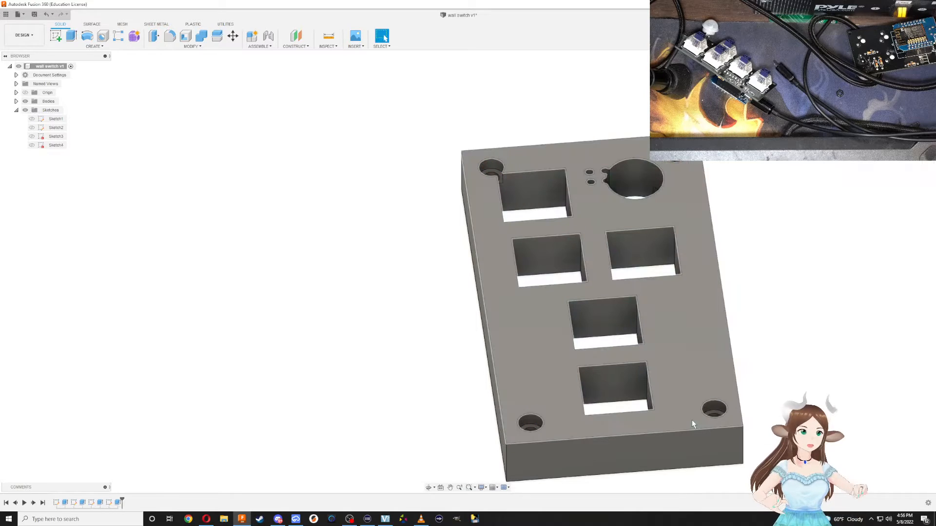
# Show the first sketch and extrude its outer border profile 3 mm outward from the plate's back to form a raised rim
pyautogui.keyDown('shift'); pyautogui.moveTo(692, 419); pyautogui.dragTo(595, 136, button='middle'); pyautogui.keyUp('shift')
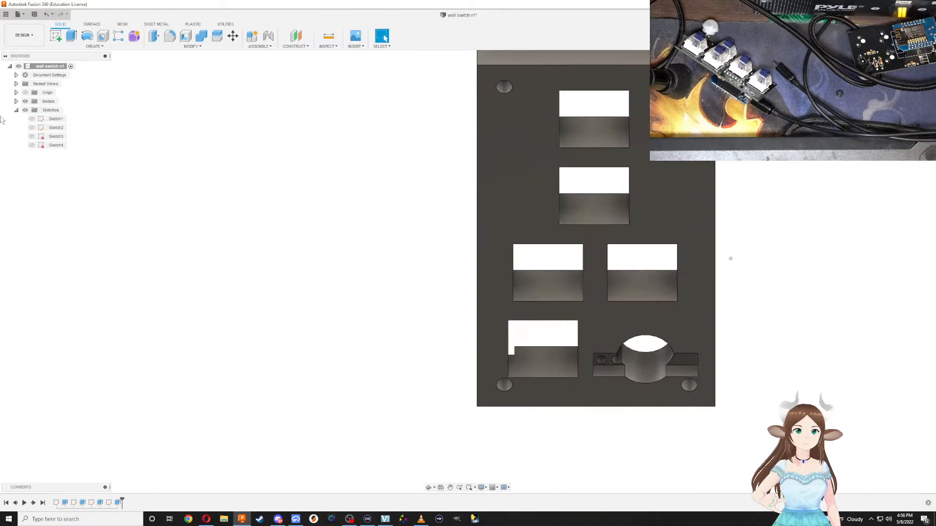
pyautogui.click(32, 118)
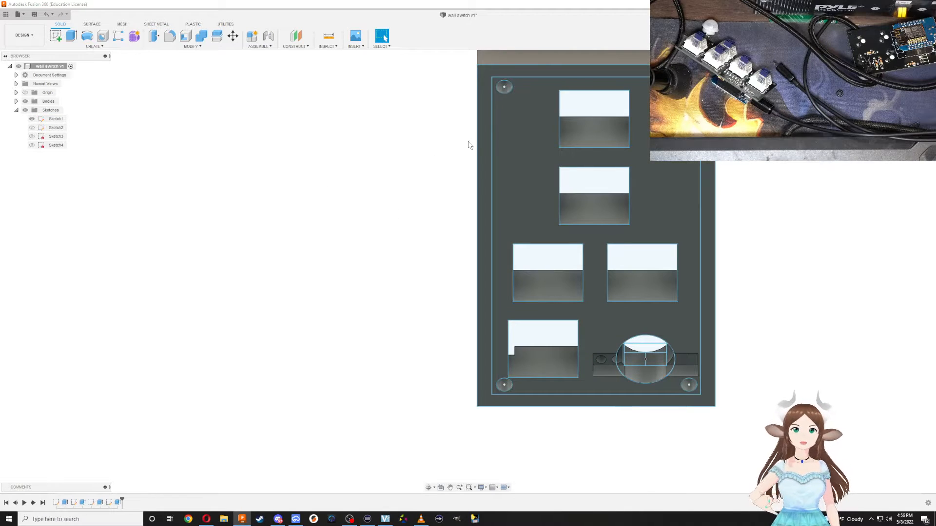
pyautogui.press('e')
pyautogui.click(485, 122)
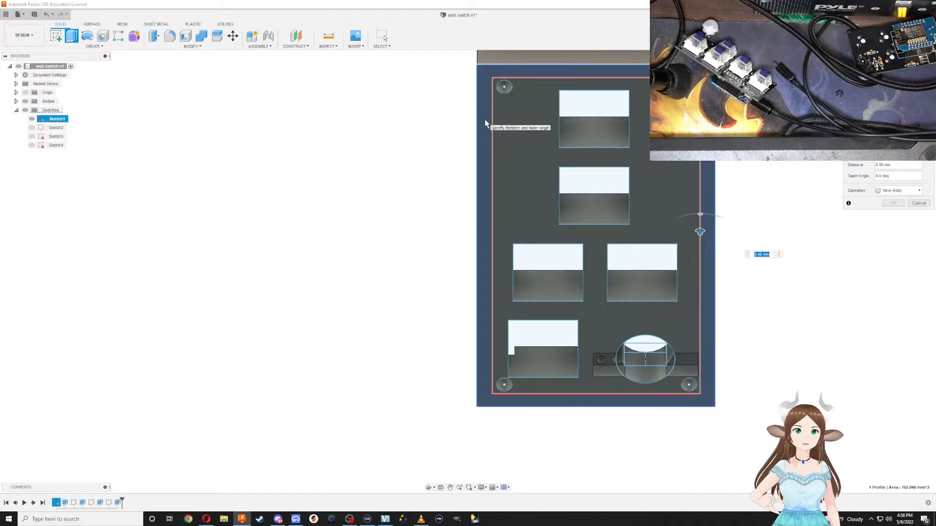
pyautogui.keyDown('shift'); pyautogui.moveTo(592, 215); pyautogui.dragTo(688, 266, button='middle'); pyautogui.keyUp('shift')
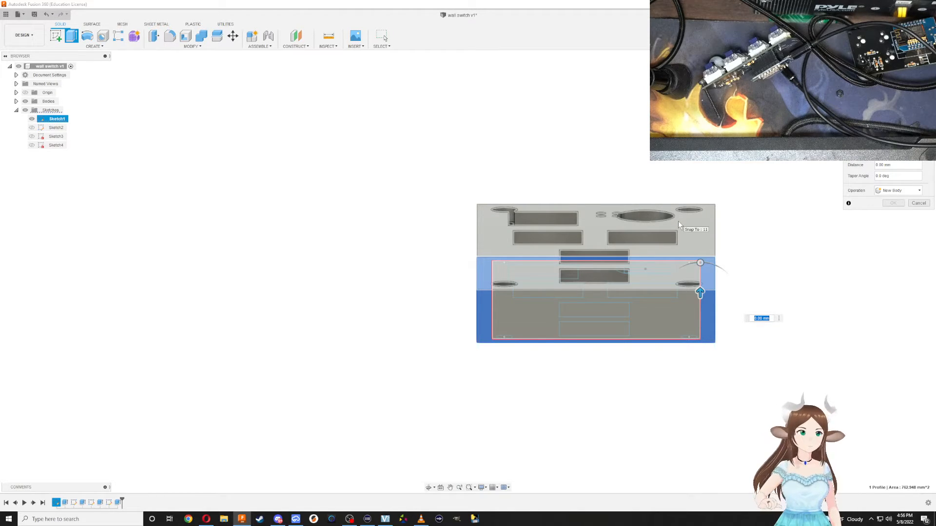
pyautogui.write('3')
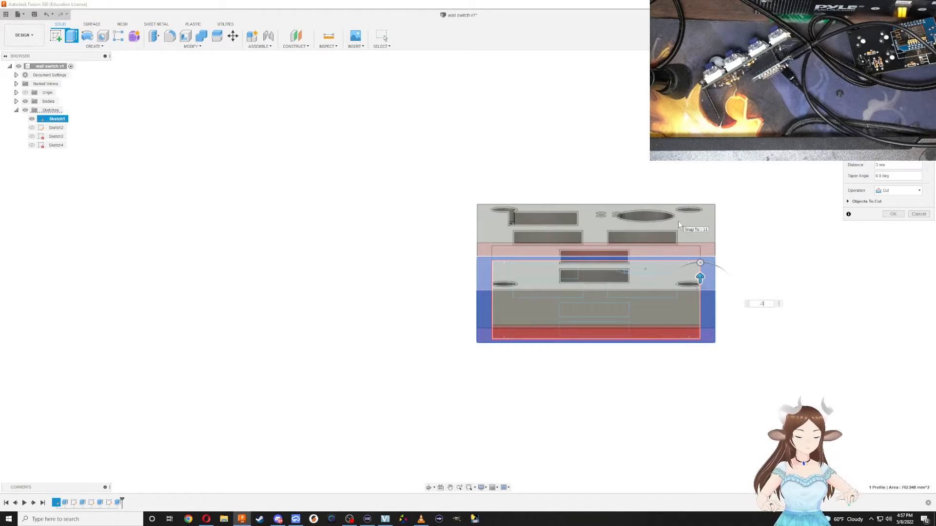
pyautogui.press('Return')
# Examine the back rim, the front counterbores and the small holes beside the sensor opening from several angles
pyautogui.keyDown('shift'); pyautogui.moveTo(618, 460); pyautogui.dragTo(642, 332, button='middle'); pyautogui.keyUp('shift')
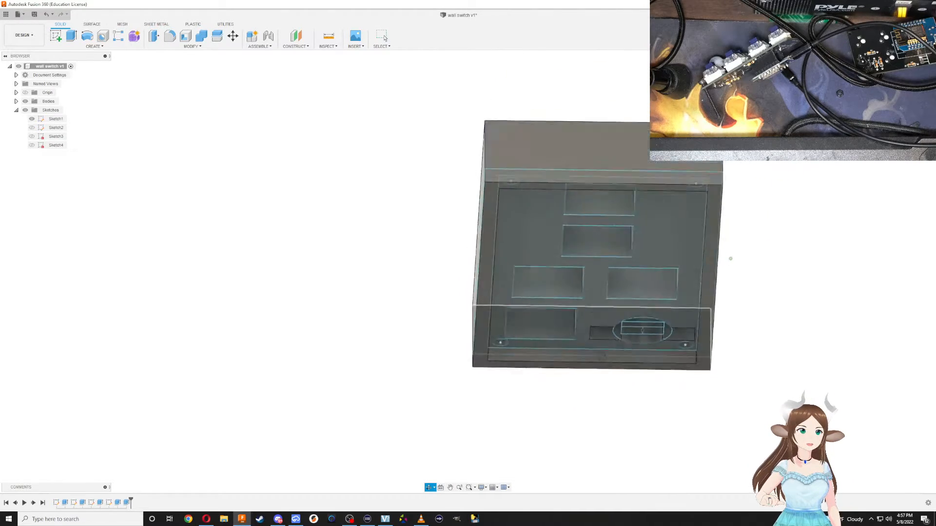
pyautogui.keyDown('shift'); pyautogui.moveTo(731, 258); pyautogui.dragTo(576, 350, button='middle'); pyautogui.keyUp('shift')
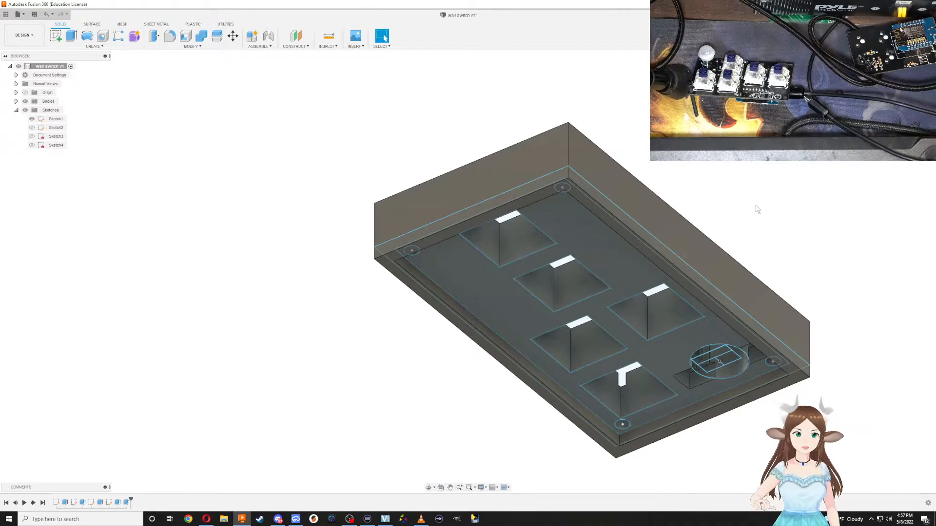
pyautogui.keyDown('shift'); pyautogui.moveTo(755, 207); pyautogui.dragTo(778, 259, button='middle'); pyautogui.keyUp('shift')
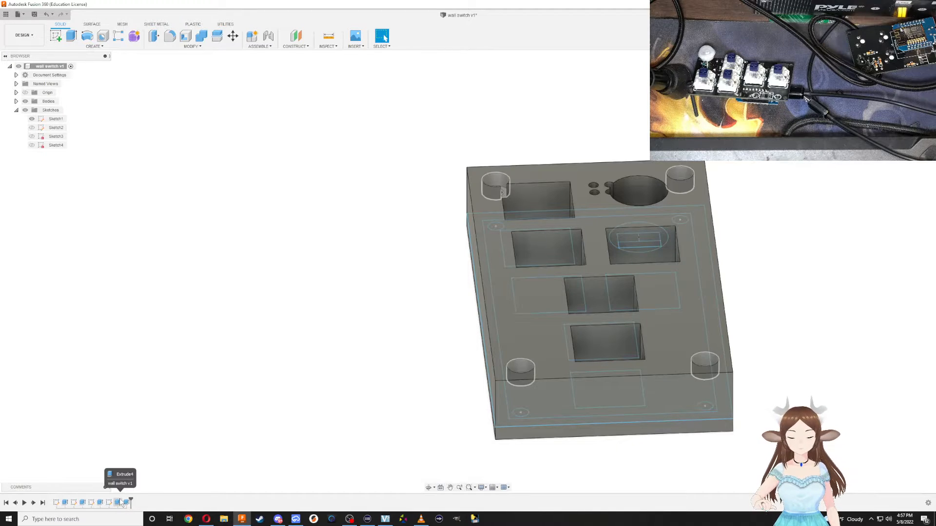
pyautogui.keyDown('shift'); pyautogui.moveTo(731, 312); pyautogui.dragTo(659, 354, button='middle'); pyautogui.keyUp('shift')
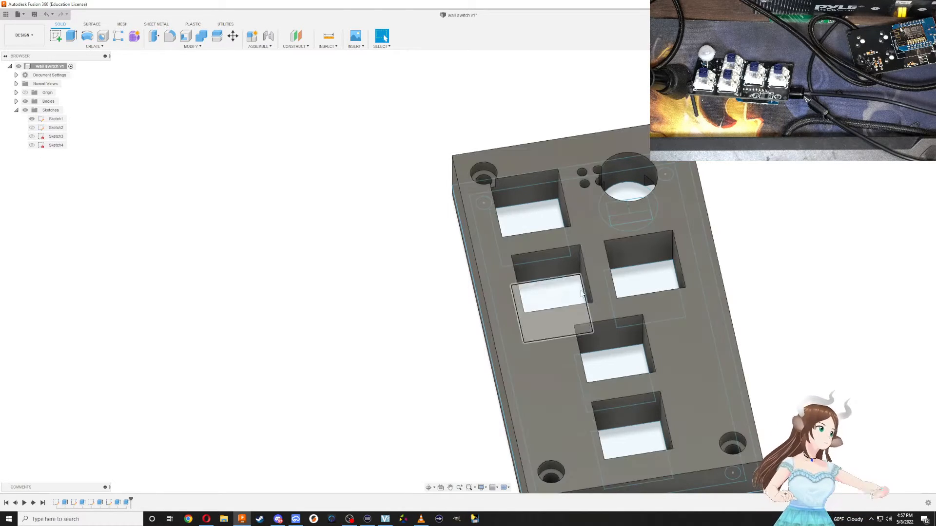
pyautogui.scroll(1, 640, 305)
pyautogui.scroll(-4, 634, 303)
pyautogui.keyDown('shift'); pyautogui.moveTo(740, 337); pyautogui.dragTo(606, 384, button='middle'); pyautogui.keyUp('shift')
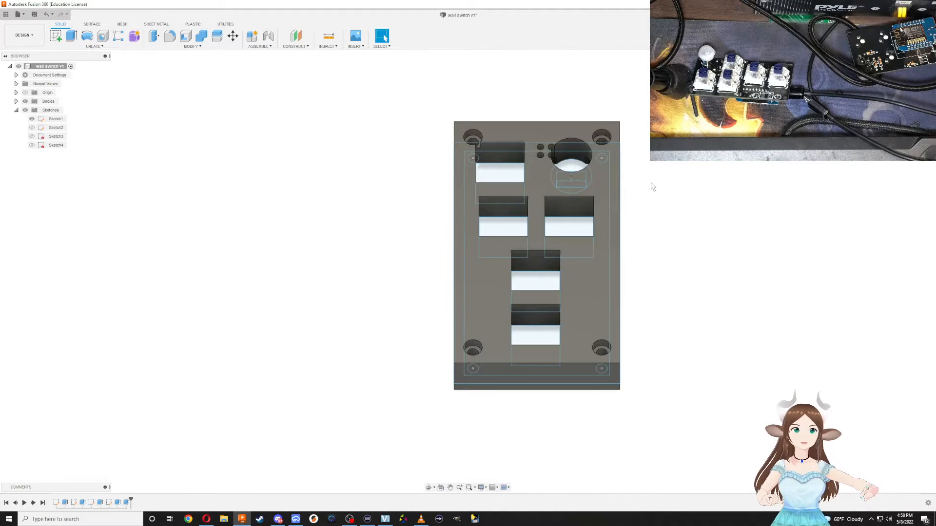
pyautogui.keyDown('shift'); pyautogui.moveTo(651, 184); pyautogui.dragTo(570, 278, button='middle'); pyautogui.keyUp('shift')
pyautogui.scroll(-3, 560, 281)
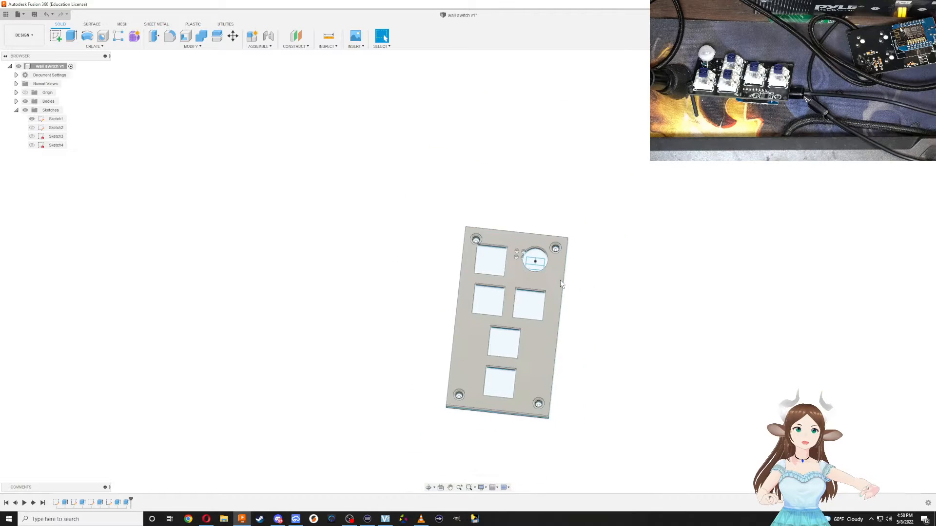
pyautogui.scroll(5, 560, 284)
pyautogui.scroll(3, 422, 234)
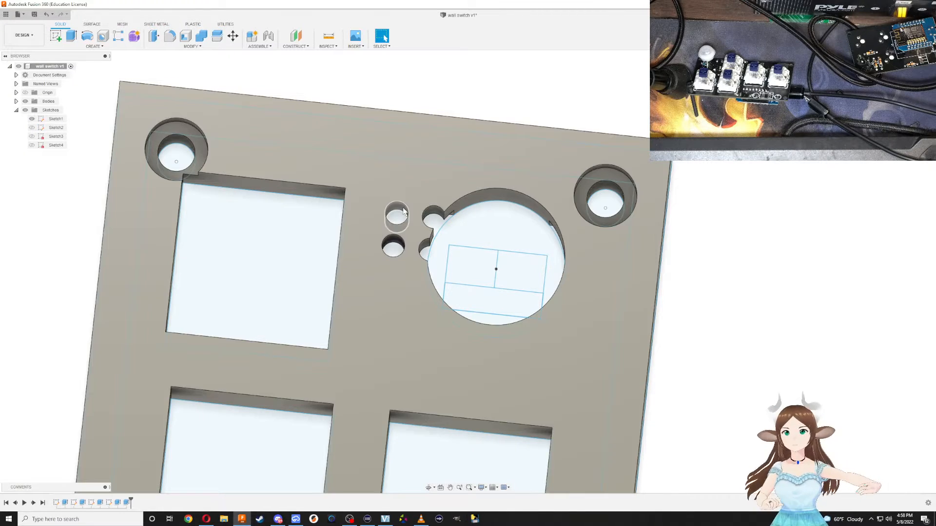
pyautogui.press('f')
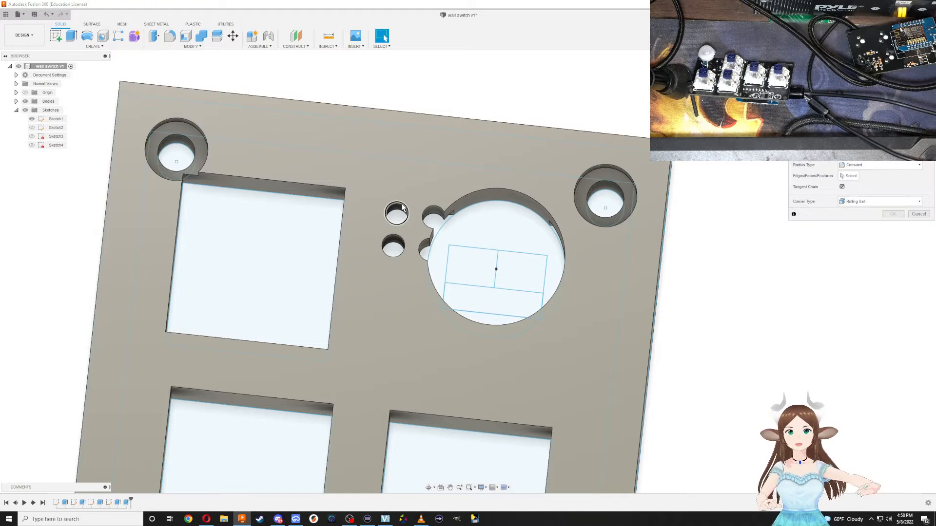
pyautogui.press('Escape')
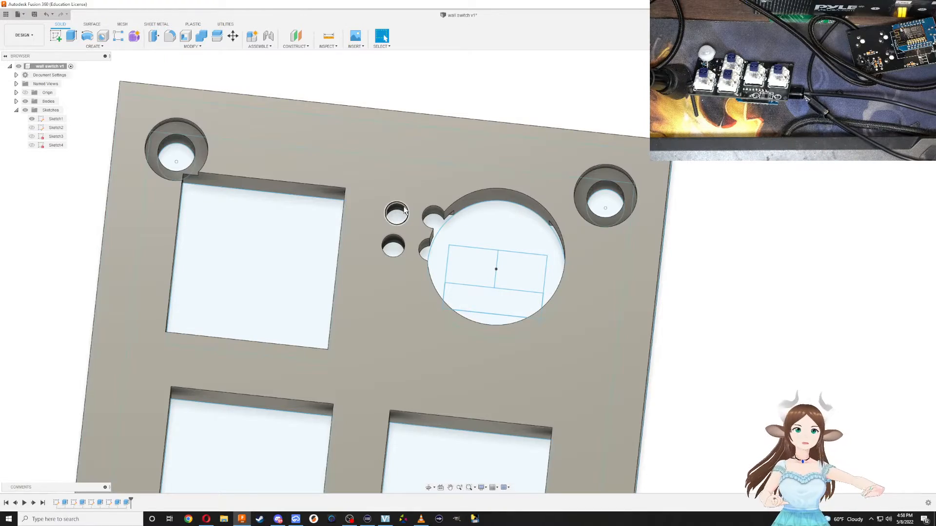
pyautogui.keyDown('shift'); pyautogui.moveTo(464, 338); pyautogui.dragTo(465, 288, button='middle'); pyautogui.keyUp('shift')
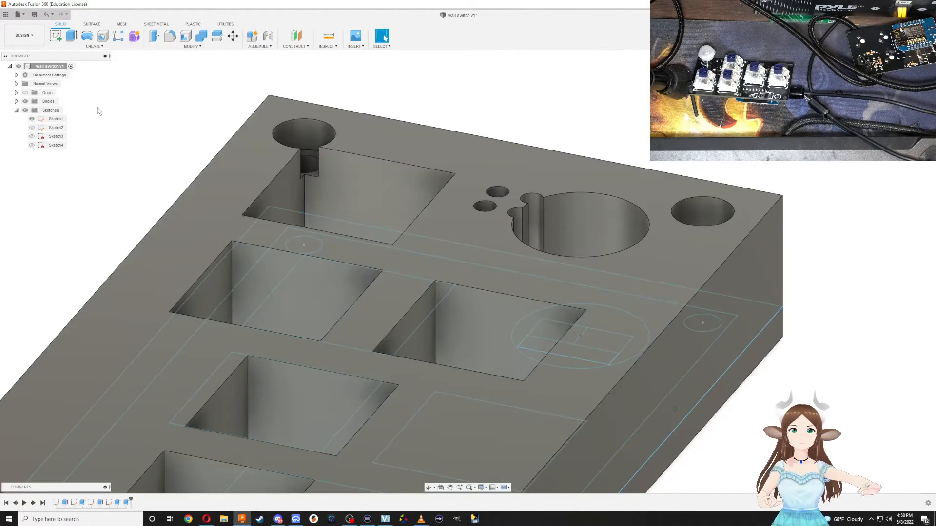
# Hide the first sketch and check the finished plate from the front and back
pyautogui.click(32, 119)
pyautogui.scroll(1, 405, 256)
pyautogui.scroll(-6, 437, 243)
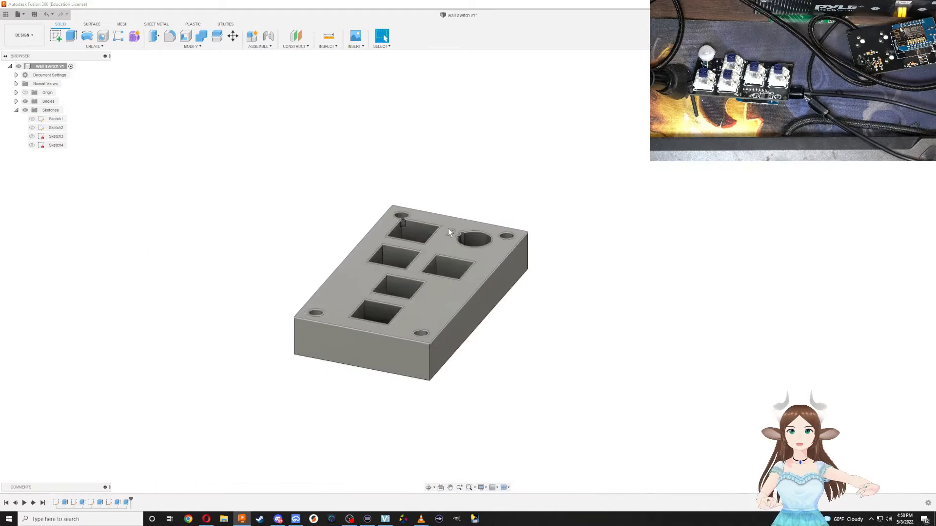
pyautogui.moveTo(448, 228)
pyautogui.keyDown('shift'); pyautogui.mouseDown(button='middle')
pyautogui.moveTo(492, 310)
pyautogui.moveTo(510, 267)
pyautogui.moveTo(500, 288)
pyautogui.moveTo(501, 202)
pyautogui.moveTo(479, 255)
pyautogui.moveTo(498, 303)
pyautogui.moveTo(526, 297)
pyautogui.moveTo(519, 274)
pyautogui.moveTo(498, 287)
pyautogui.mouseUp(button='middle'); pyautogui.keyUp('shift')
pyautogui.keyDown('shift'); pyautogui.moveTo(426, 356); pyautogui.dragTo(430, 291, button='middle'); pyautogui.keyUp('shift')
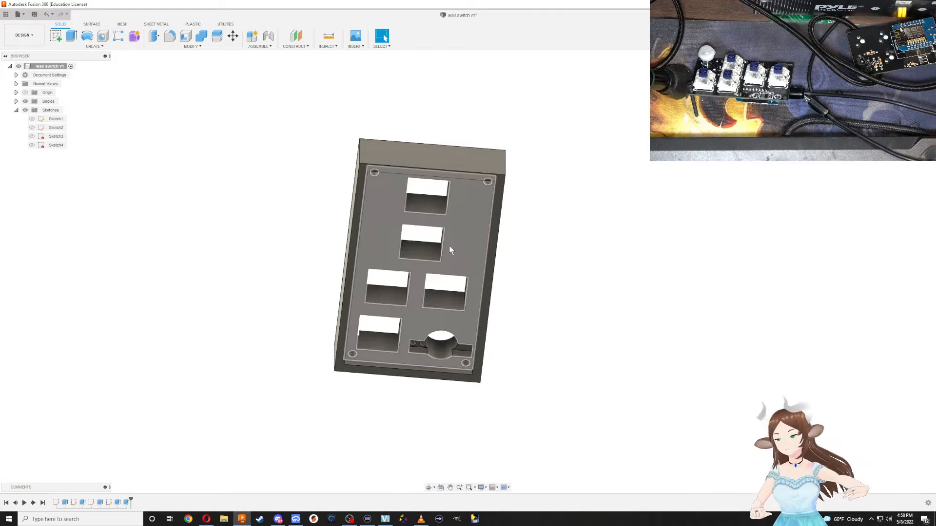
pyautogui.keyDown('shift'); pyautogui.moveTo(478, 218); pyautogui.dragTo(475, 278, button='middle'); pyautogui.keyUp('shift')
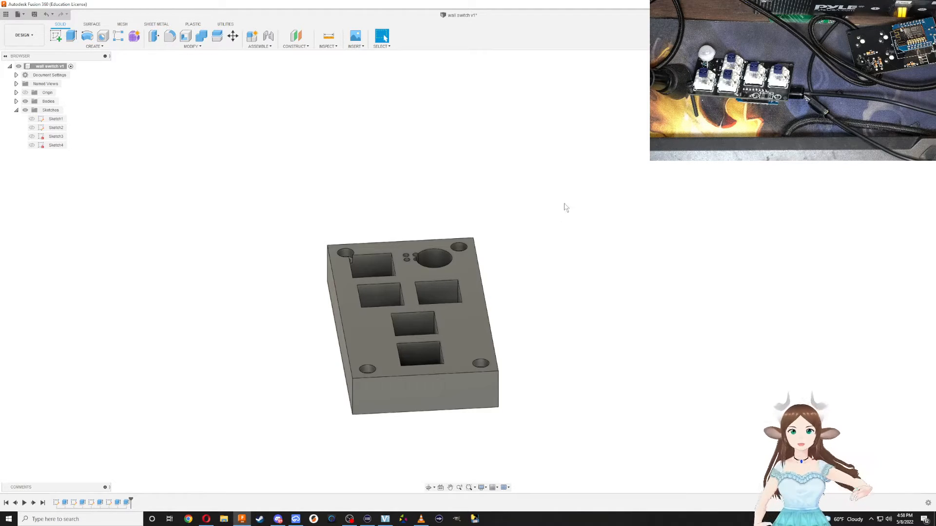
# Try a small fillet on the front edge of the round sensor opening and undo it
pyautogui.keyDown('shift'); pyautogui.moveTo(583, 221); pyautogui.dragTo(603, 250, button='middle'); pyautogui.keyUp('shift')
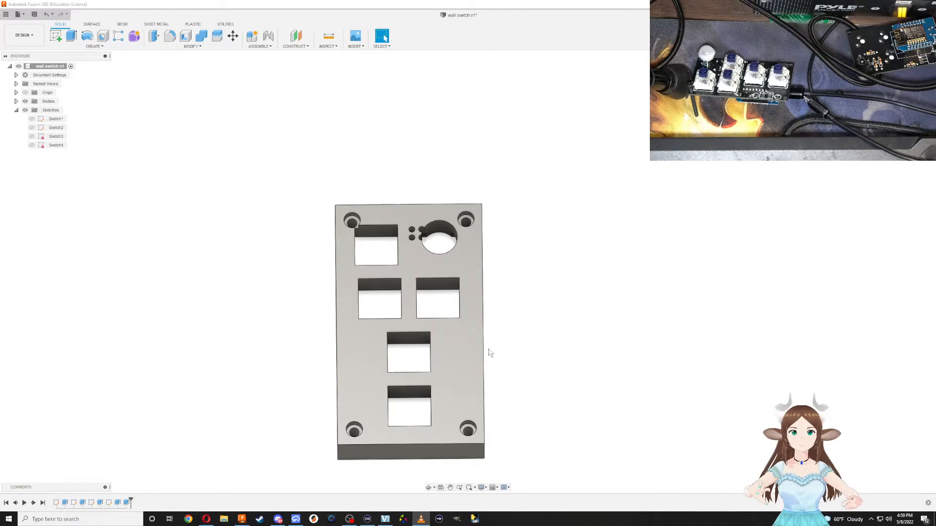
pyautogui.keyDown('shift'); pyautogui.moveTo(490, 352); pyautogui.dragTo(547, 326, button='middle'); pyautogui.keyUp('shift')
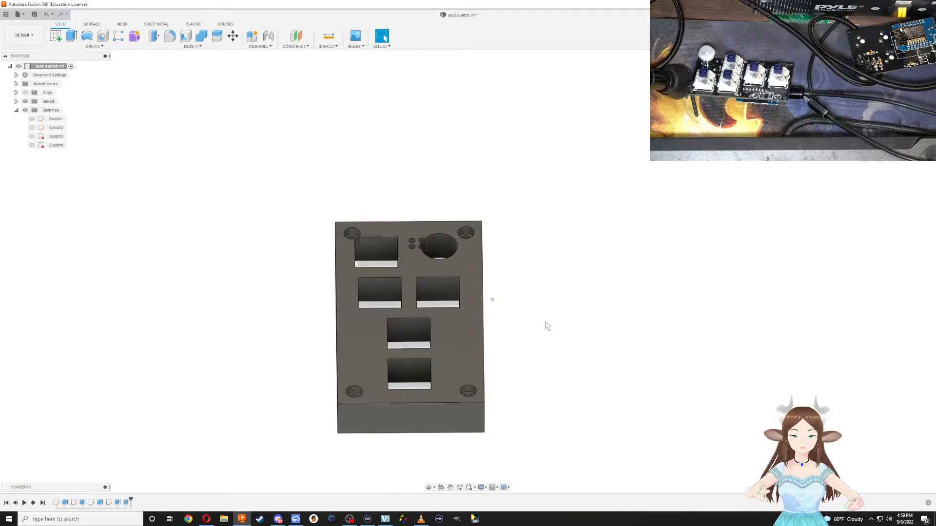
pyautogui.scroll(-3, 485, 336)
pyautogui.scroll(10, 476, 334)
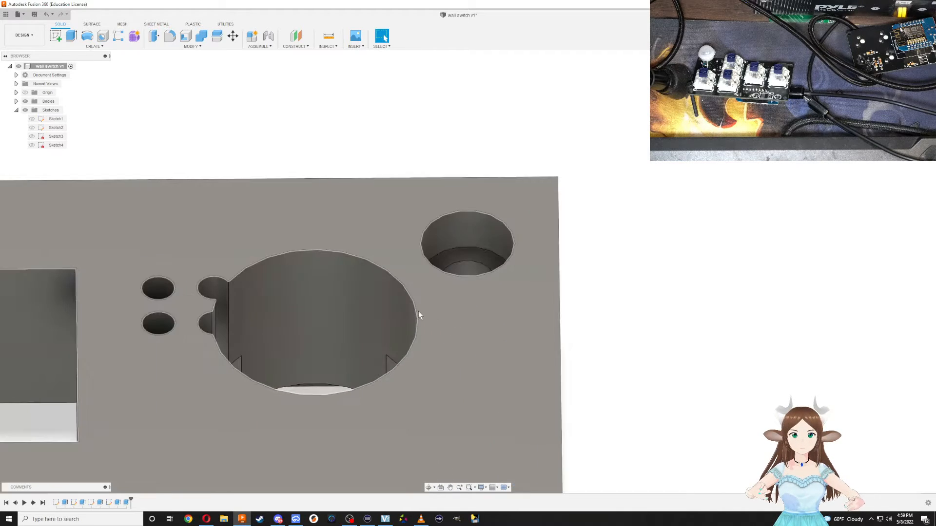
pyautogui.press('f')
pyautogui.click(413, 305)
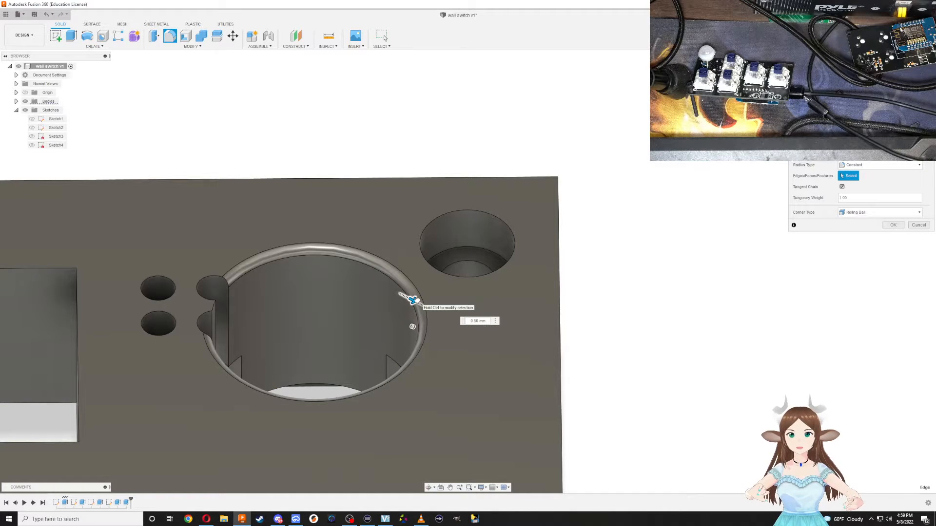
pyautogui.press('Return')
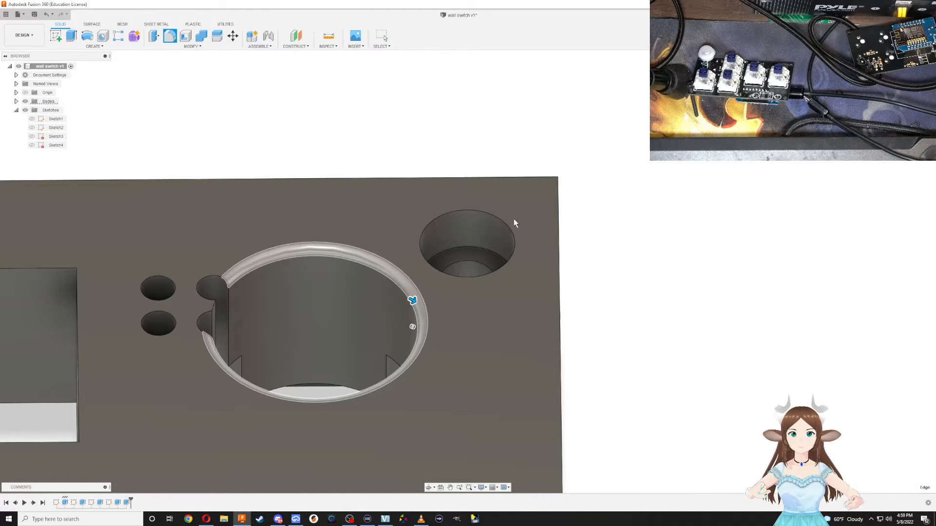
pyautogui.press('f')
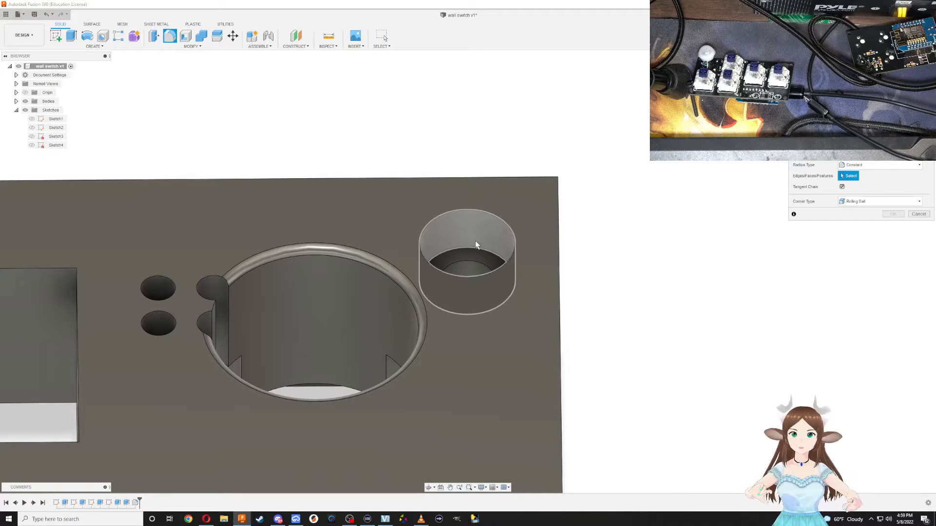
pyautogui.press('Escape')
pyautogui.hotkey('ctrl', 'z')
pyautogui.moveTo(443, 353); pyautogui.dragTo(445, 326, button='middle')
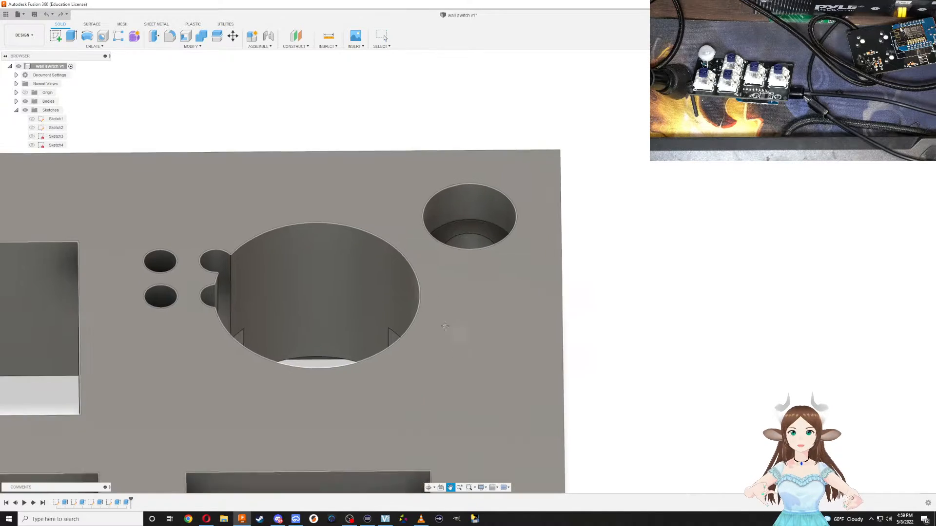
pyautogui.press('Escape')
# Expand the bodies list, examine the plate's back with the first sketch temporarily shown, and hide that sketch again
pyautogui.scroll(-10, 473, 403)
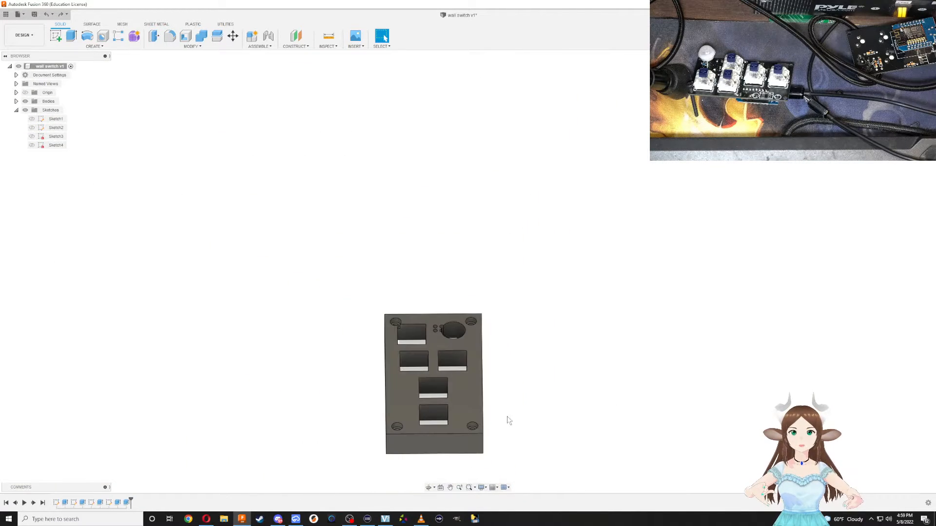
pyautogui.keyDown('shift'); pyautogui.moveTo(509, 421); pyautogui.dragTo(486, 422, button='middle'); pyautogui.keyUp('shift')
pyautogui.press('Escape')
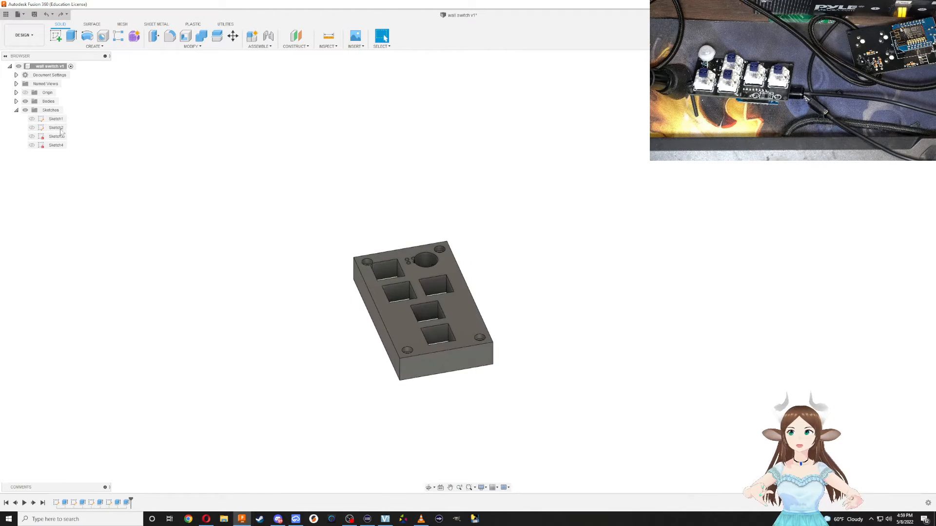
pyautogui.click(16, 101)
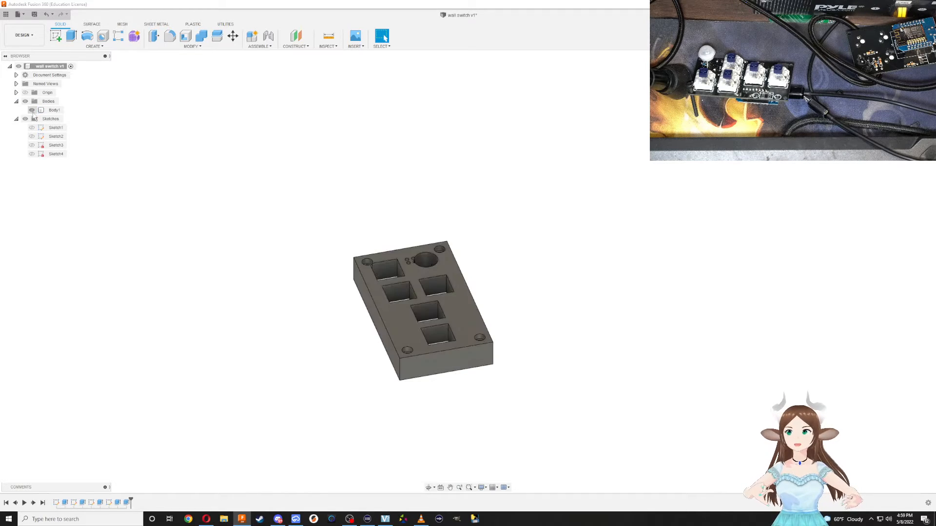
pyautogui.keyDown('shift'); pyautogui.moveTo(441, 337); pyautogui.dragTo(430, 238, button='middle'); pyautogui.keyUp('shift')
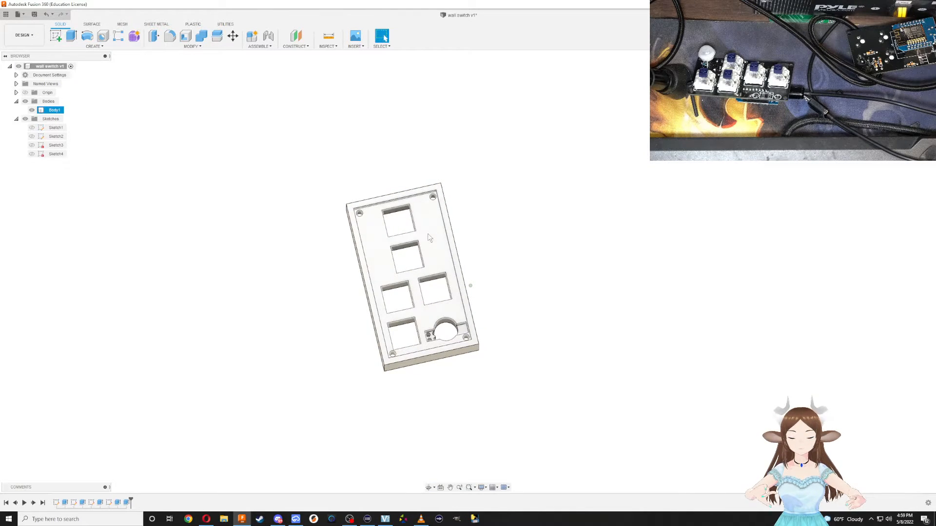
pyautogui.click(32, 127)
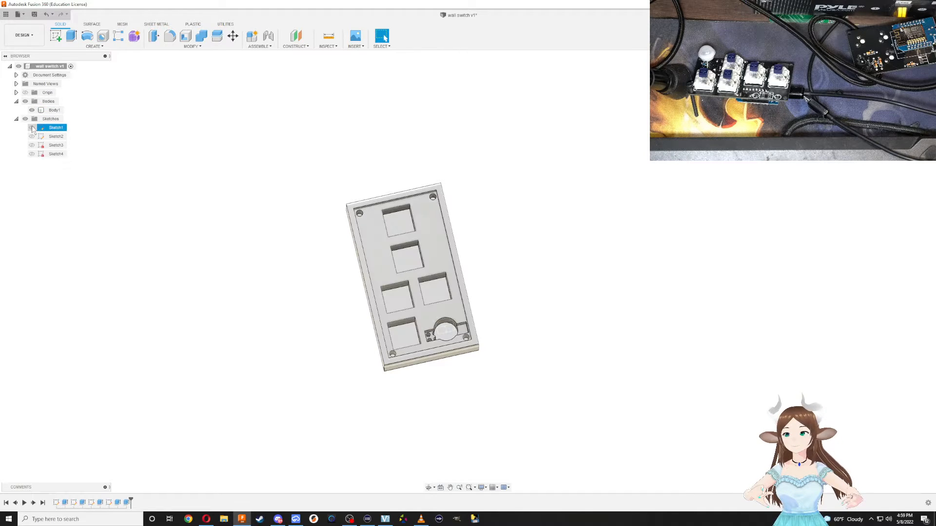
pyautogui.click(32, 128)
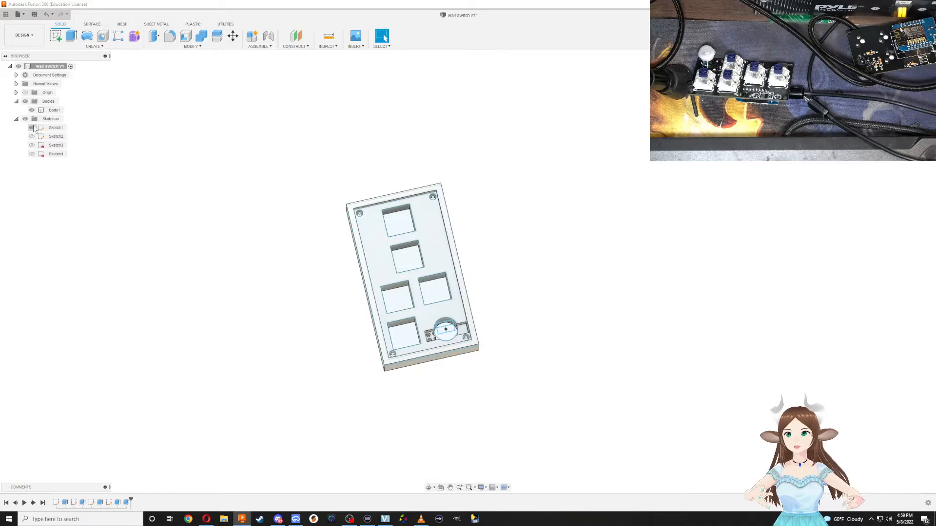
pyautogui.keyDown('shift'); pyautogui.moveTo(259, 257); pyautogui.dragTo(422, 335, button='middle'); pyautogui.keyUp('shift')
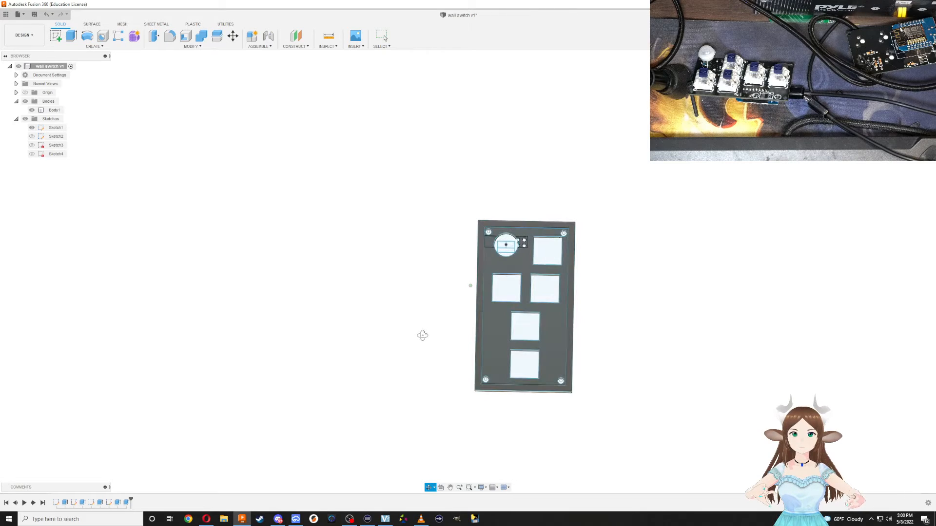
pyautogui.scroll(-1, 477, 289)
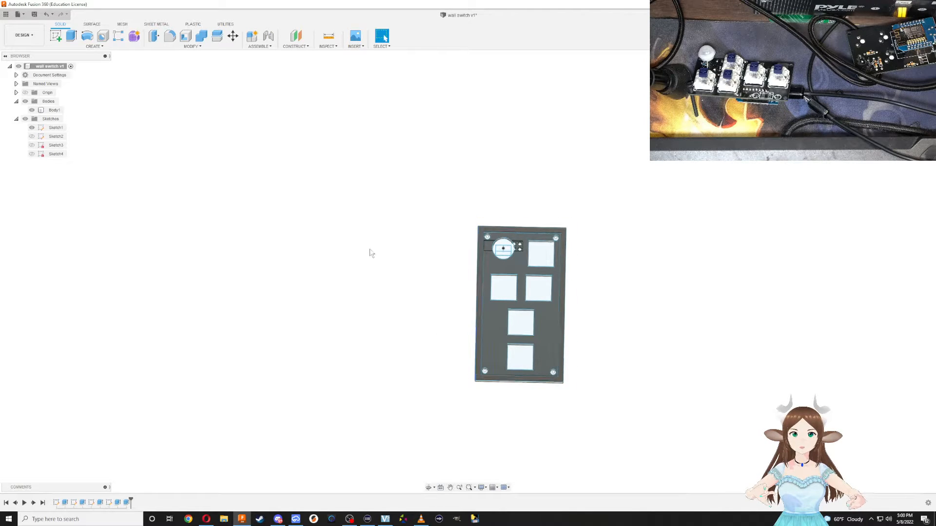
pyautogui.click(32, 127)
pyautogui.moveTo(350, 181); pyautogui.dragTo(245, 171, button='middle')
pyautogui.scroll(5, 423, 254)
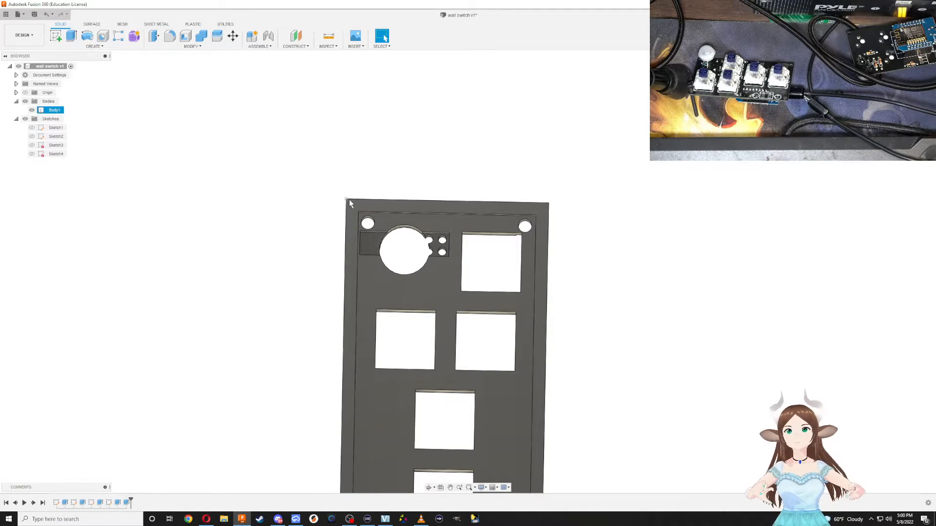
# Start a sketch on the raised rim's back face and draw a corner-to-corner rectangle over the plate's full outline
pyautogui.click(55, 35)
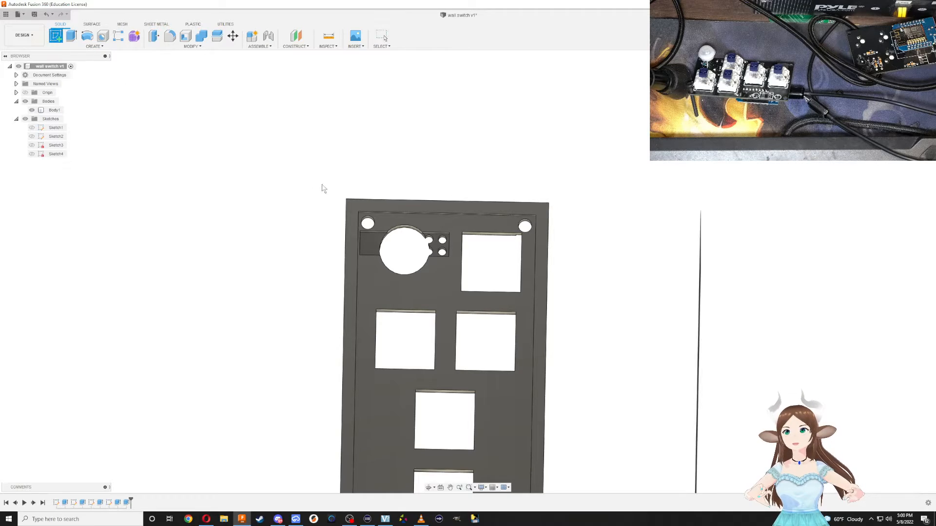
pyautogui.click(351, 211)
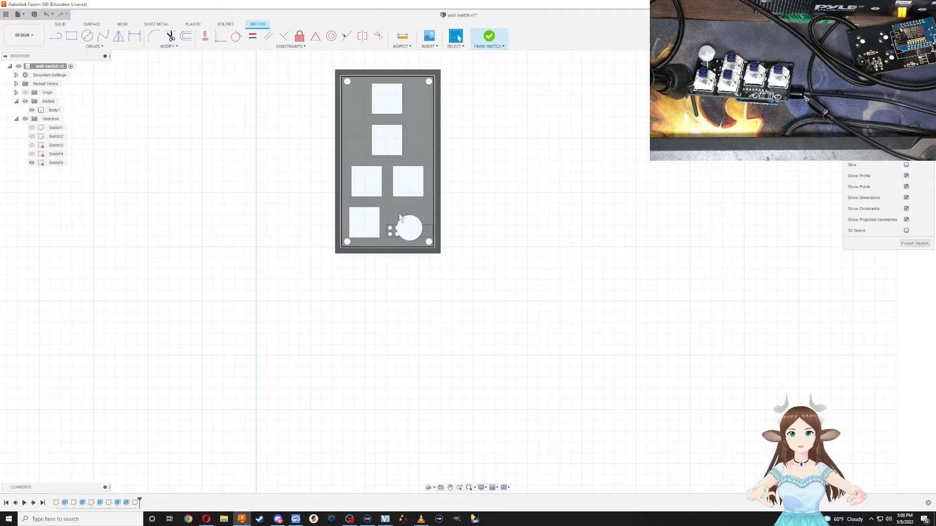
pyautogui.click(335, 254)
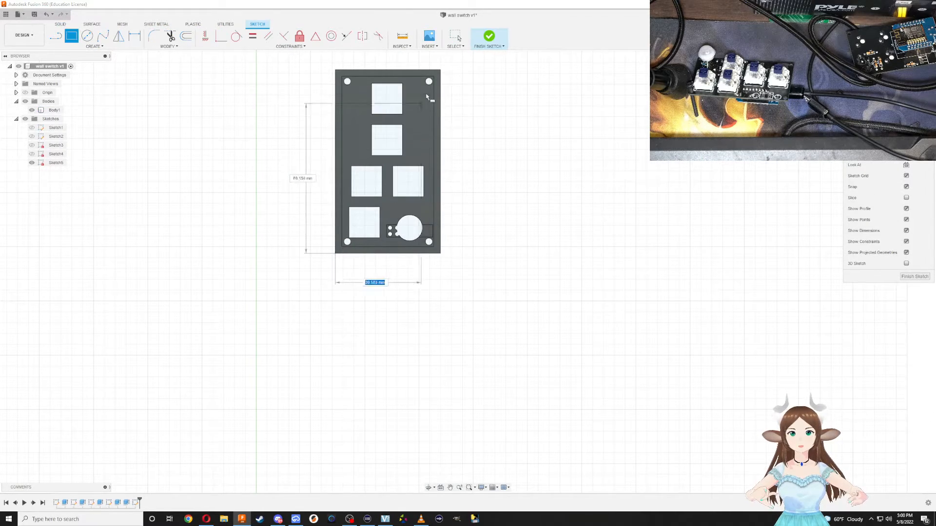
pyautogui.click(440, 71)
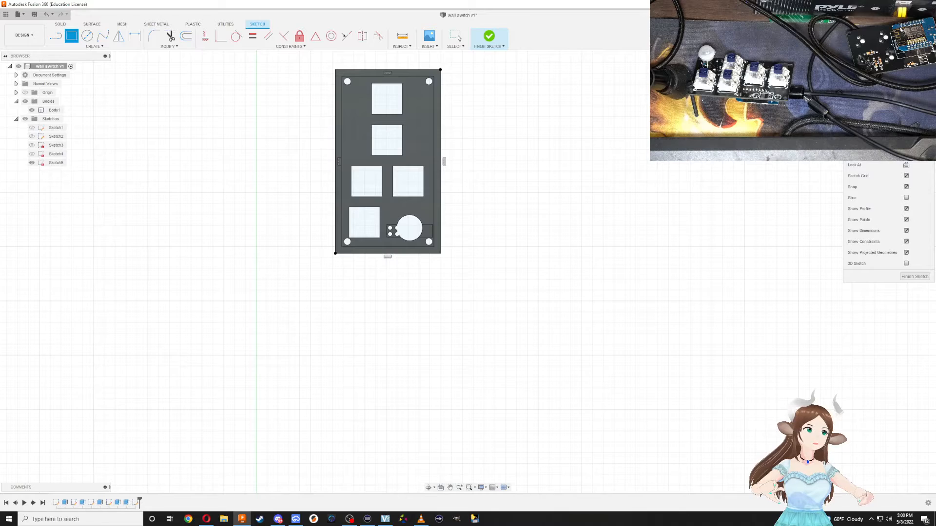
pyautogui.click(919, 64)
pyautogui.click(919, 63)
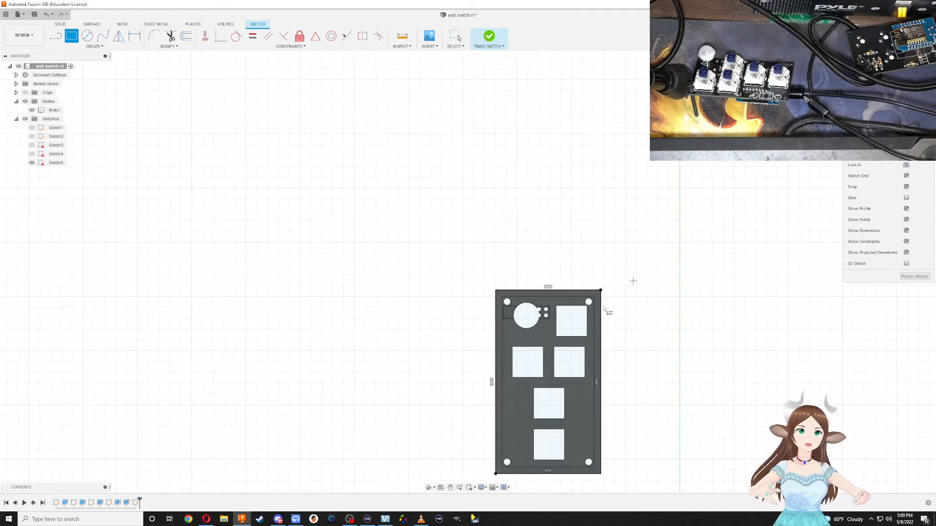
pyautogui.moveTo(577, 314); pyautogui.dragTo(455, 209, button='middle')
pyautogui.scroll(-3, 438, 263)
pyautogui.scroll(6, 439, 260)
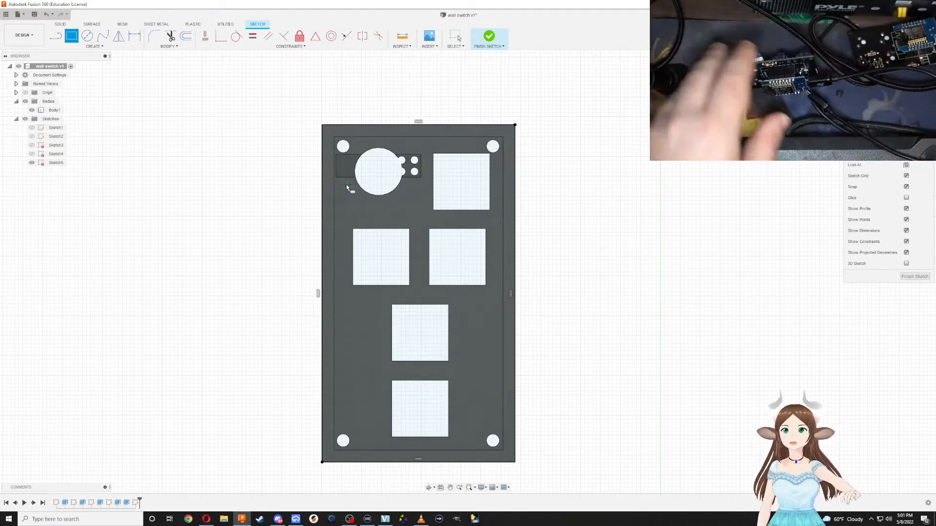
# Switch to the PCB layout in EasyEDA and make BottomLayer the active layer
pyautogui.click(294, 520)
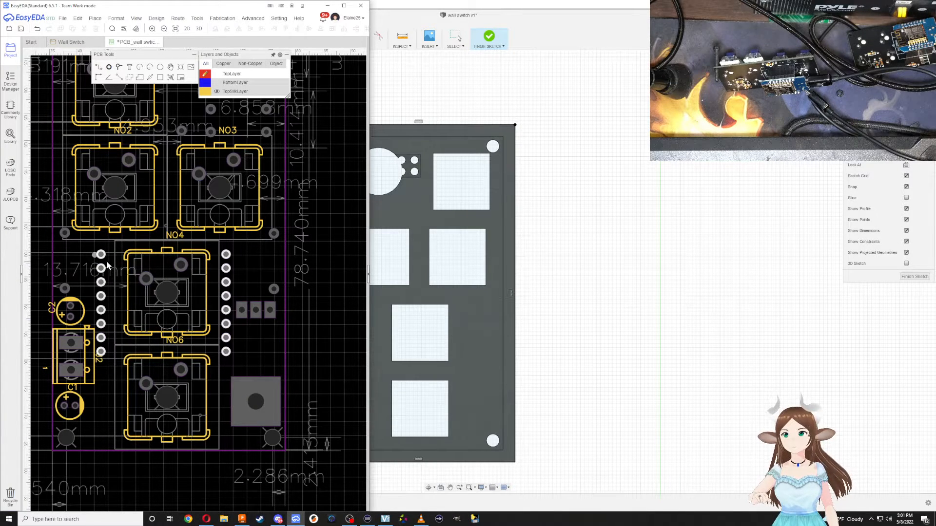
pyautogui.moveTo(210, 88)
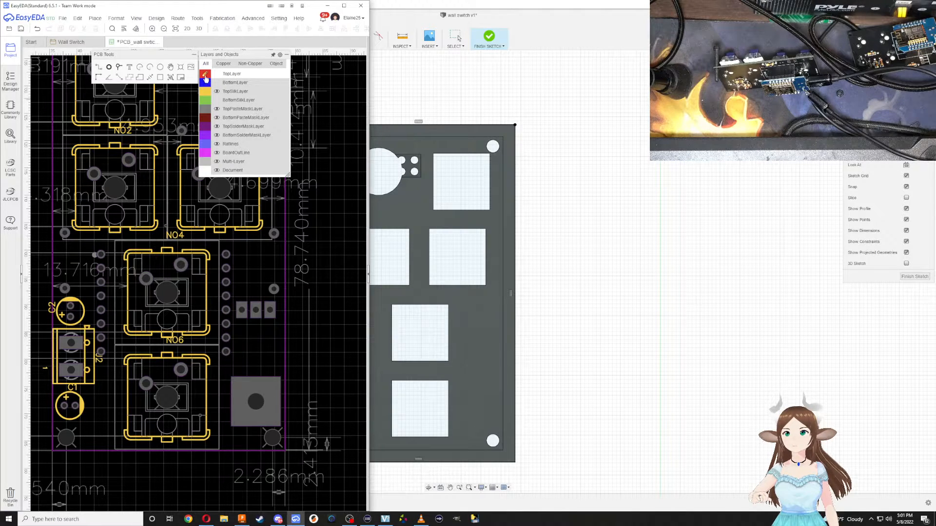
pyautogui.click(205, 83)
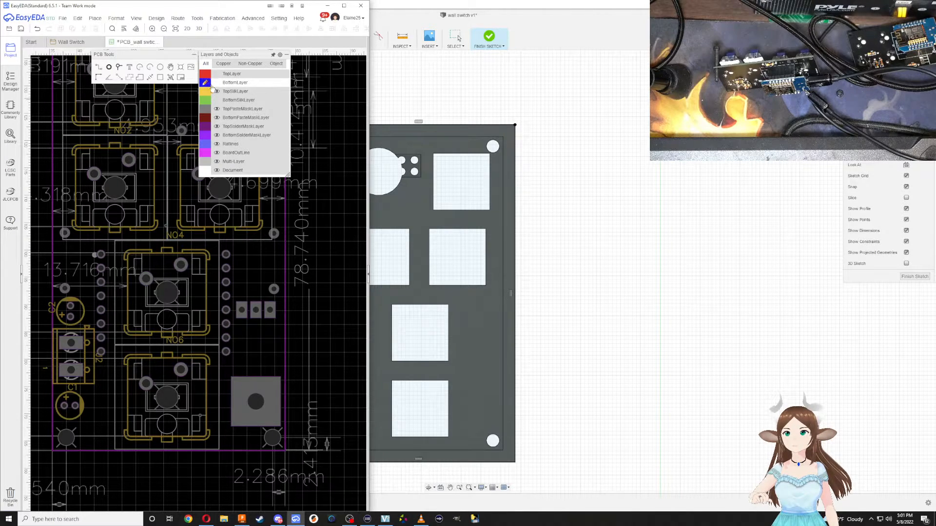
pyautogui.click(217, 83)
pyautogui.click(217, 83)
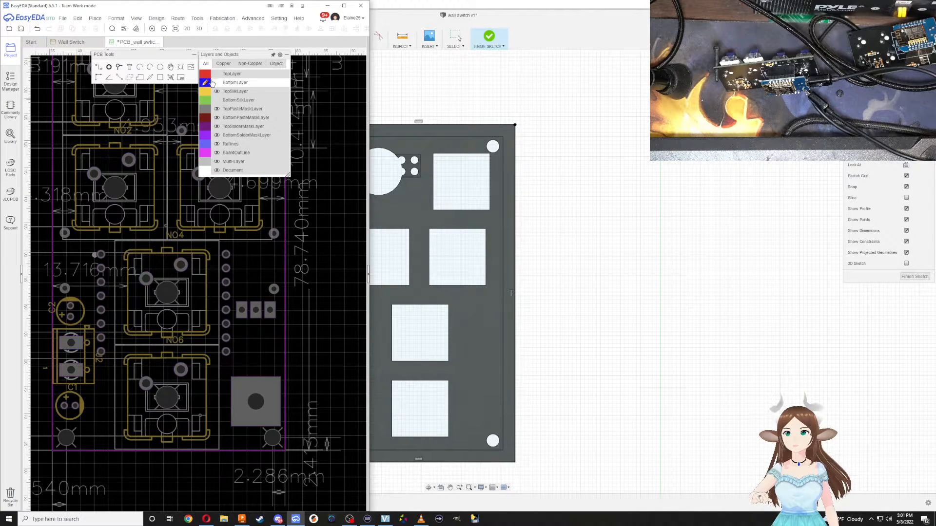
# Show BottomSilkLayer and hide TopSilkLayer so only the back-side component outlines are drawn
pyautogui.click(218, 92)
pyautogui.click(218, 91)
pyautogui.click(218, 92)
pyautogui.click(218, 92)
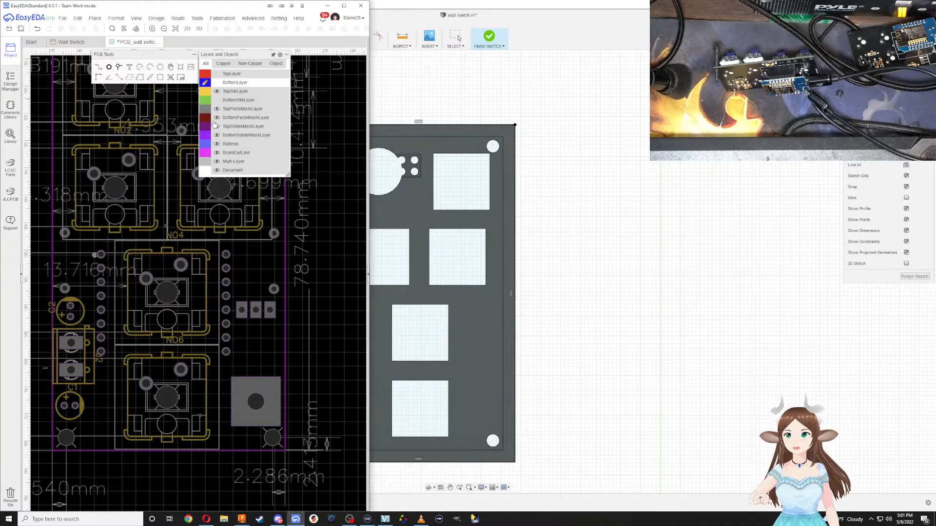
pyautogui.click(218, 101)
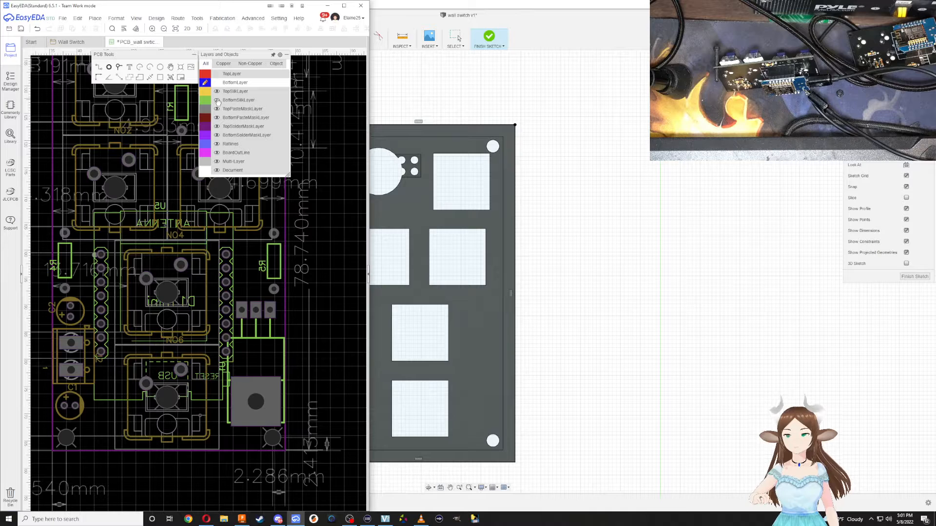
pyautogui.click(216, 92)
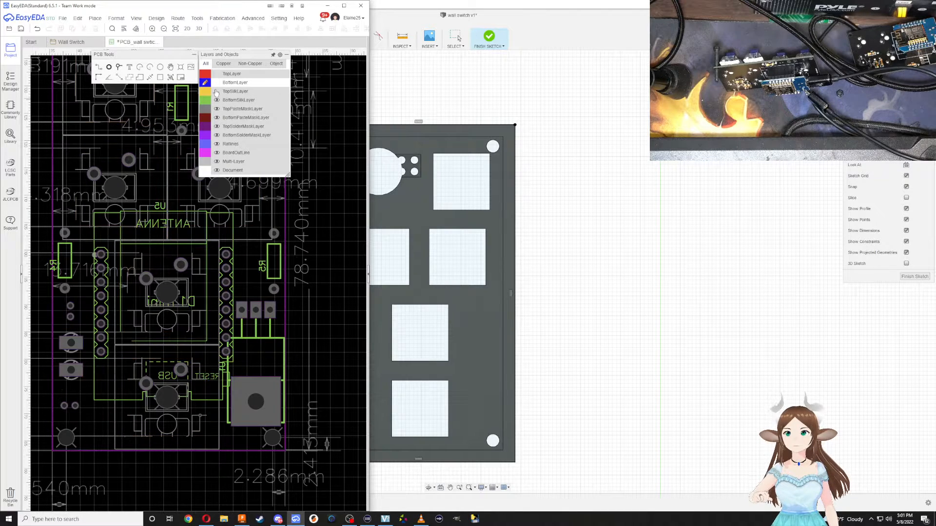
pyautogui.click(217, 93)
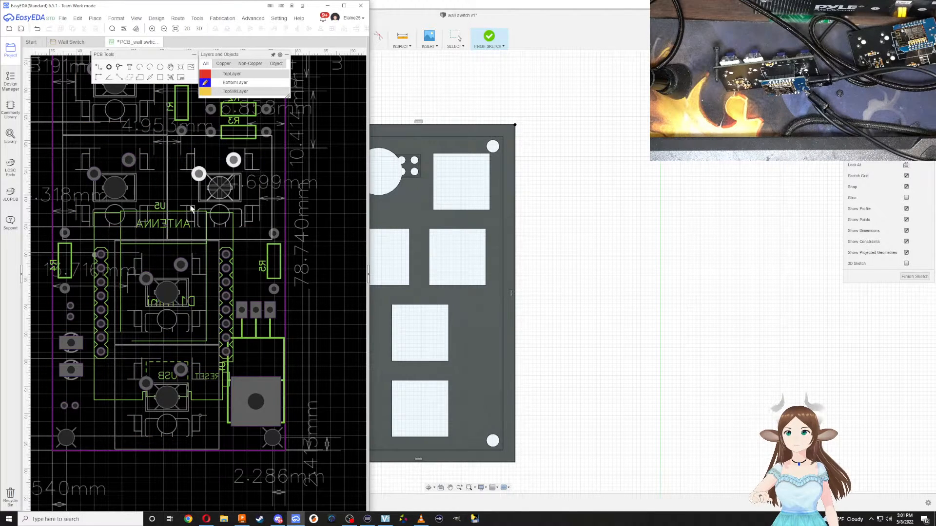
# Dimension the horizontal distance from the board's left edge to the left outline of the D1 mini module
pyautogui.scroll(3, 235, 258)
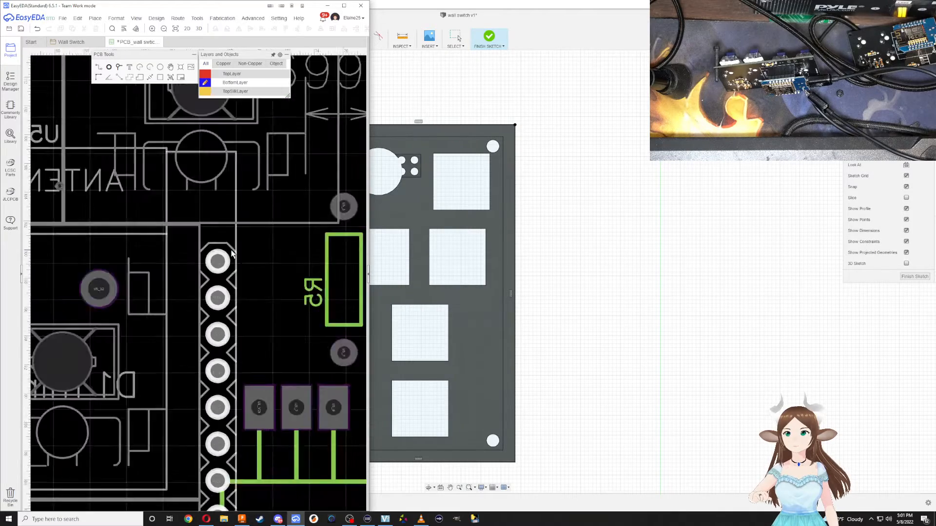
pyautogui.scroll(-5, 202, 288)
pyautogui.scroll(4, 218, 274)
pyautogui.moveTo(155, 328); pyautogui.dragTo(257, 316, button='right')
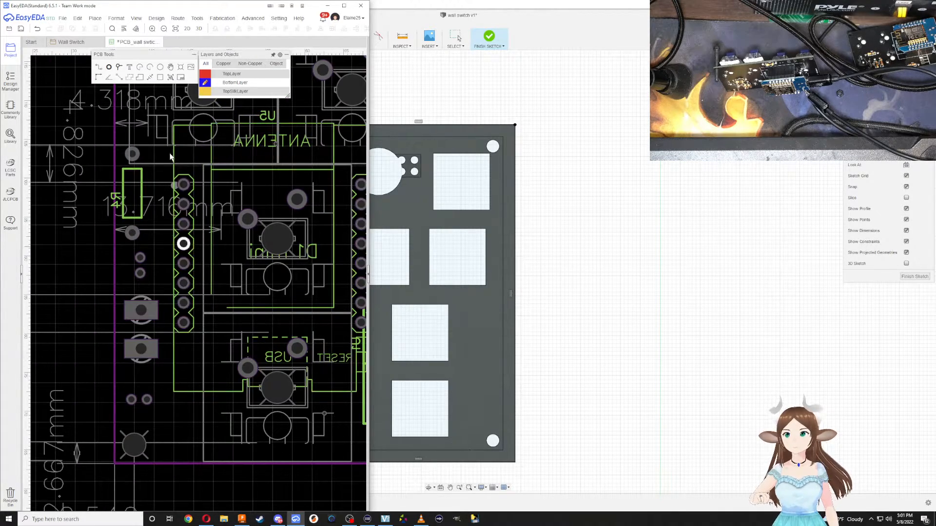
pyautogui.click(153, 77)
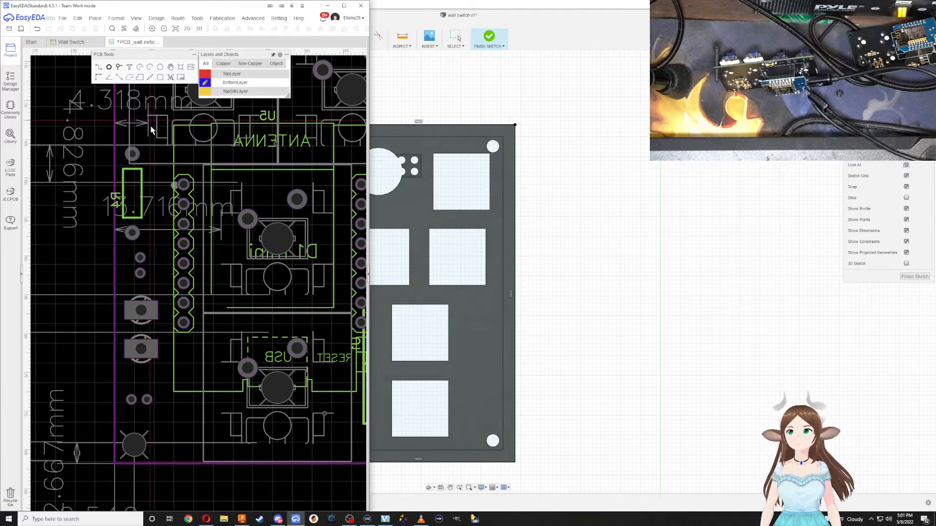
pyautogui.click(175, 262)
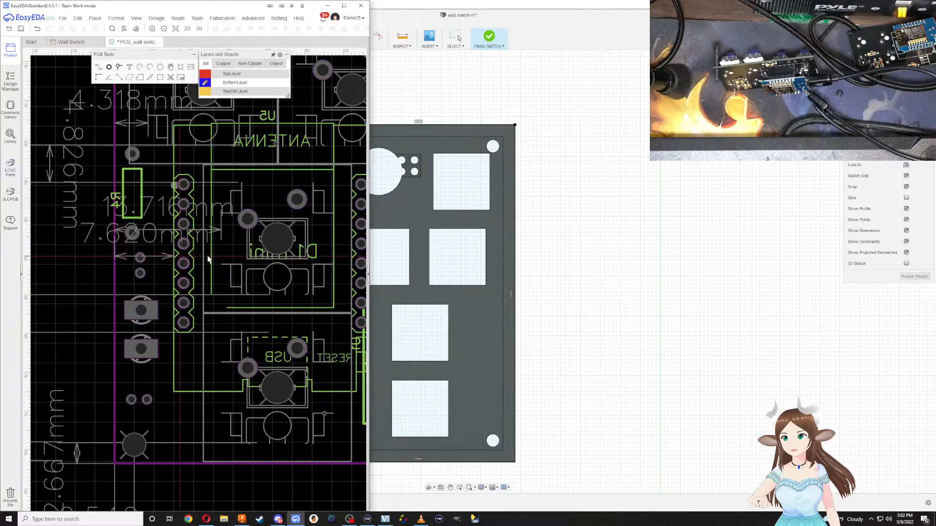
pyautogui.click(140, 266)
pyautogui.moveTo(241, 277); pyautogui.dragTo(131, 304, button='right')
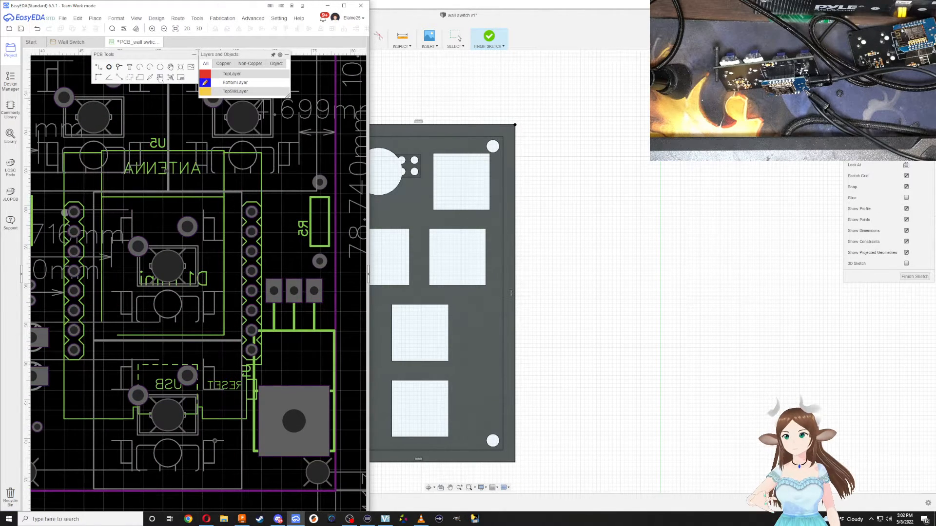
# Dimension the horizontal distance from the D1 mini module's right outline to the board's right edge
pyautogui.click(150, 79)
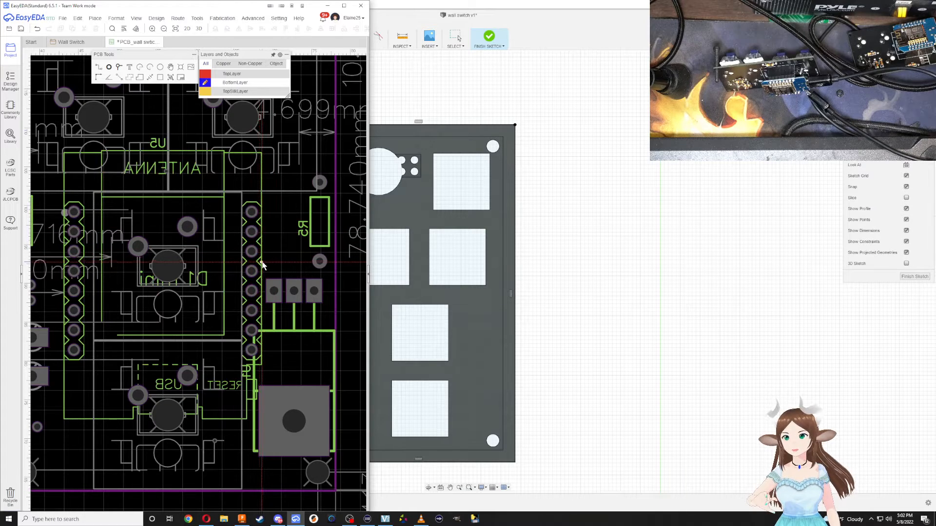
pyautogui.click(261, 264)
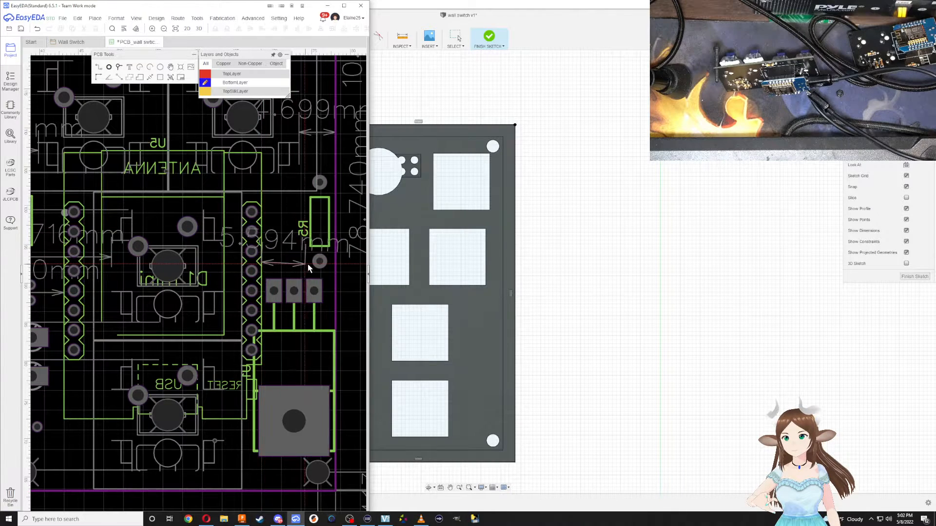
pyautogui.click(335, 264)
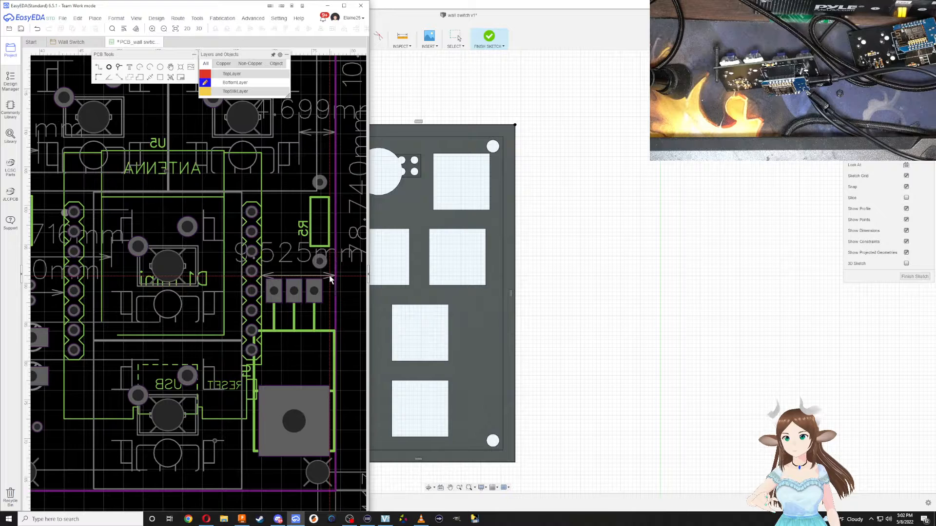
pyautogui.click(329, 276)
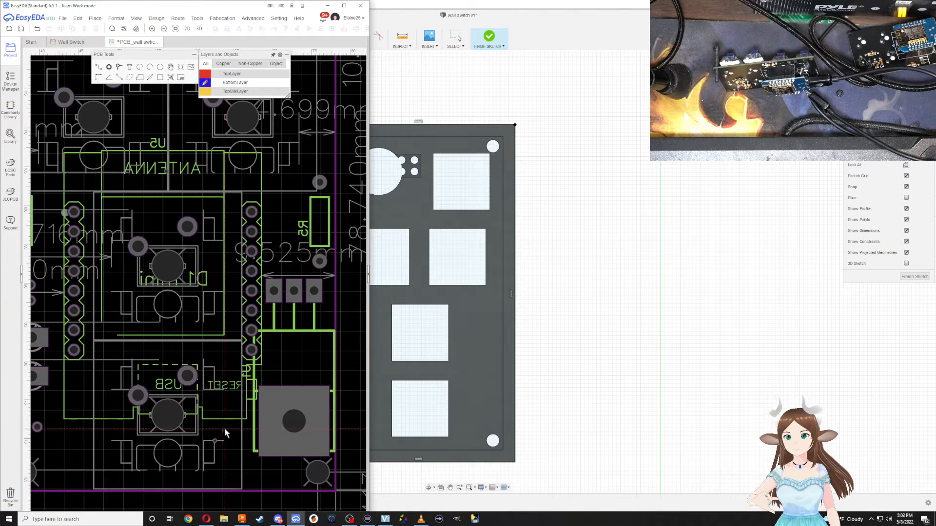
# Dimension the vertical distance from the D1 mini module's antenna-end outline down to the board's bottom edge
pyautogui.scroll(3, 224, 429)
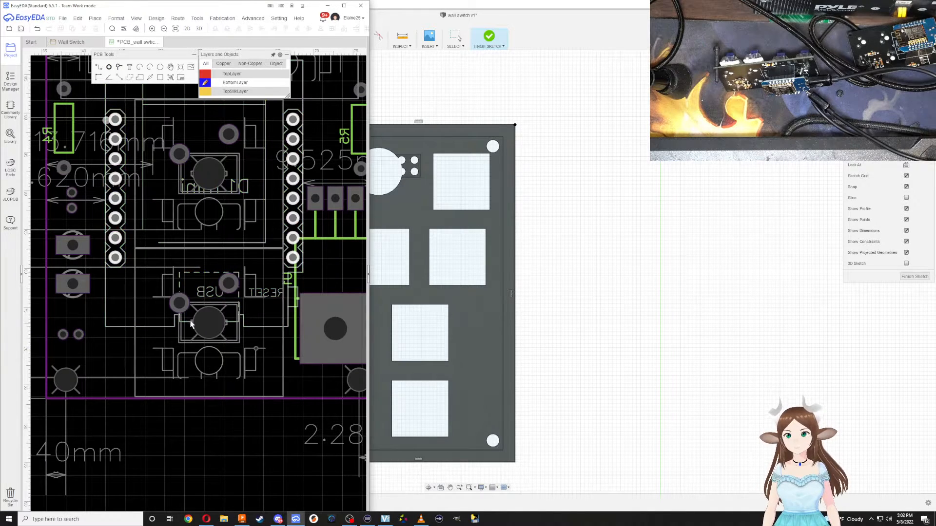
pyautogui.scroll(-3, 197, 264)
pyautogui.scroll(3, 197, 264)
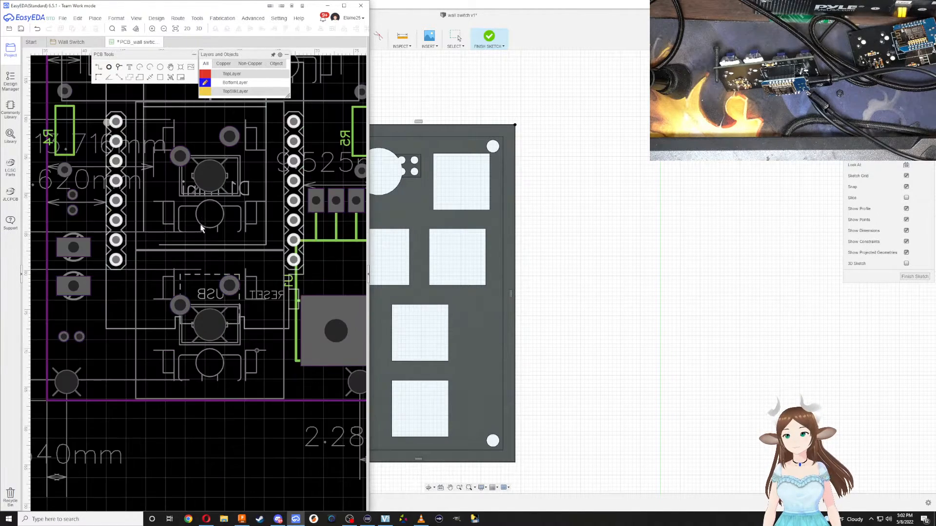
pyautogui.scroll(-2, 195, 231)
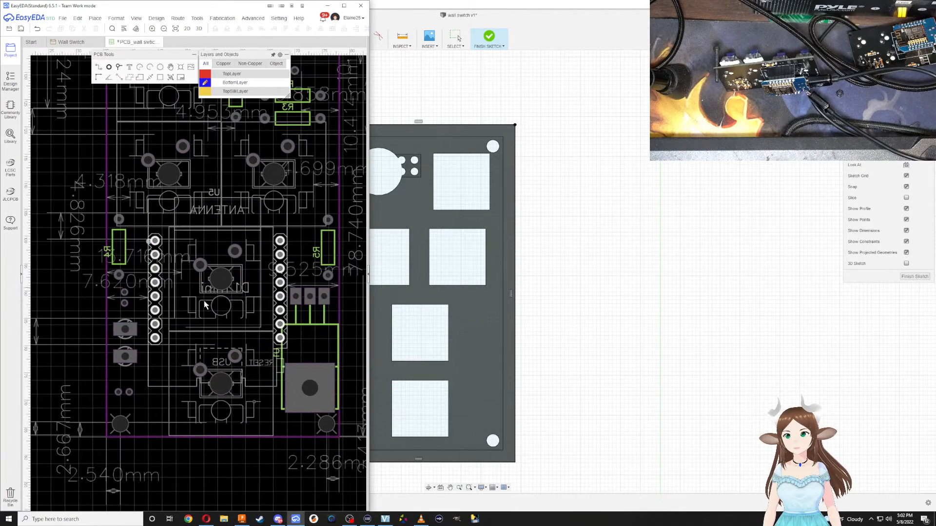
pyautogui.scroll(3, 169, 207)
pyautogui.scroll(-2, 180, 197)
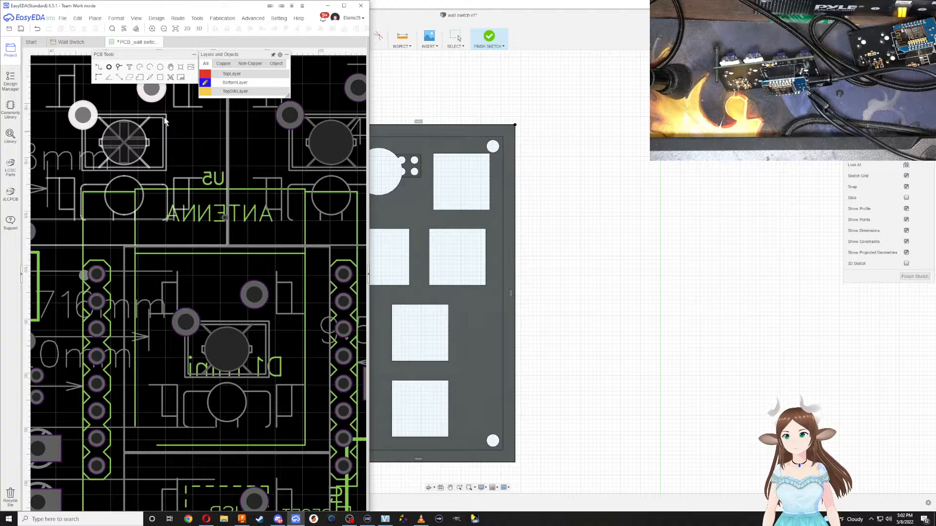
pyautogui.click(209, 190)
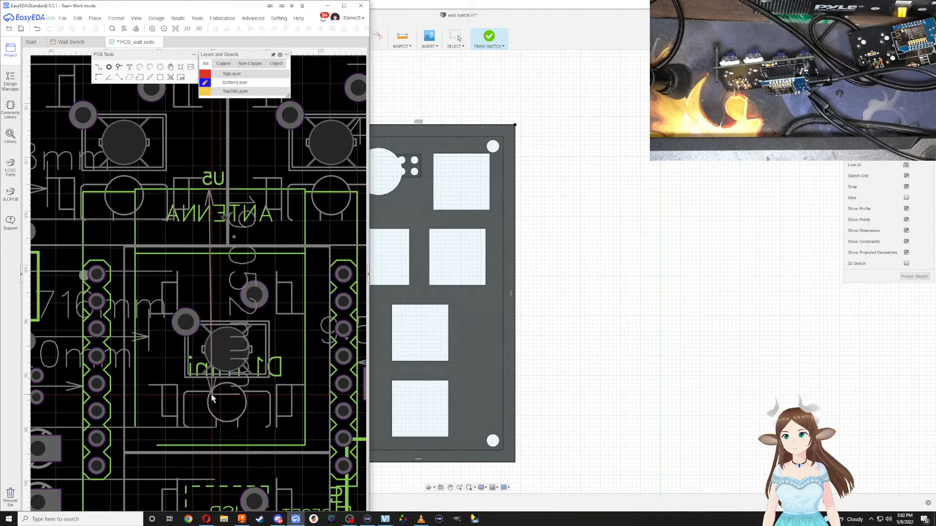
pyautogui.scroll(-6, 207, 459)
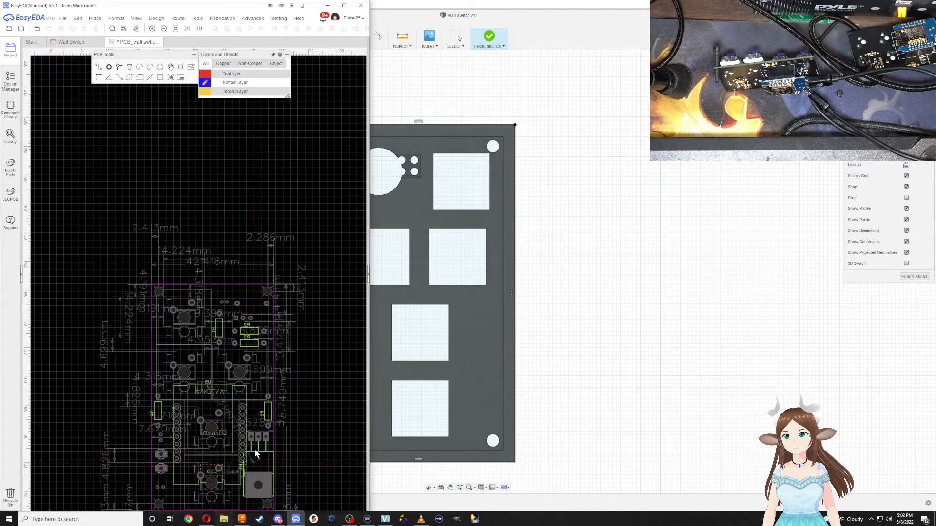
pyautogui.scroll(5, 228, 446)
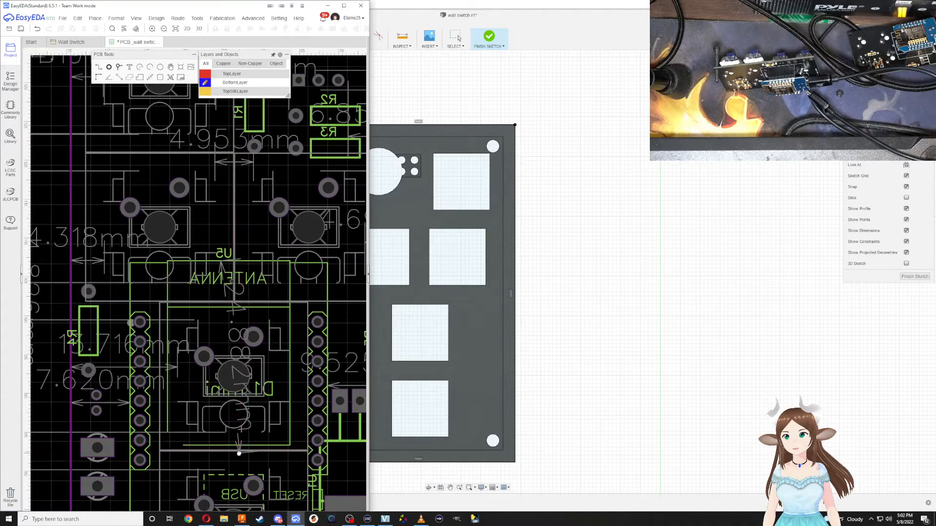
pyautogui.scroll(1, 225, 439)
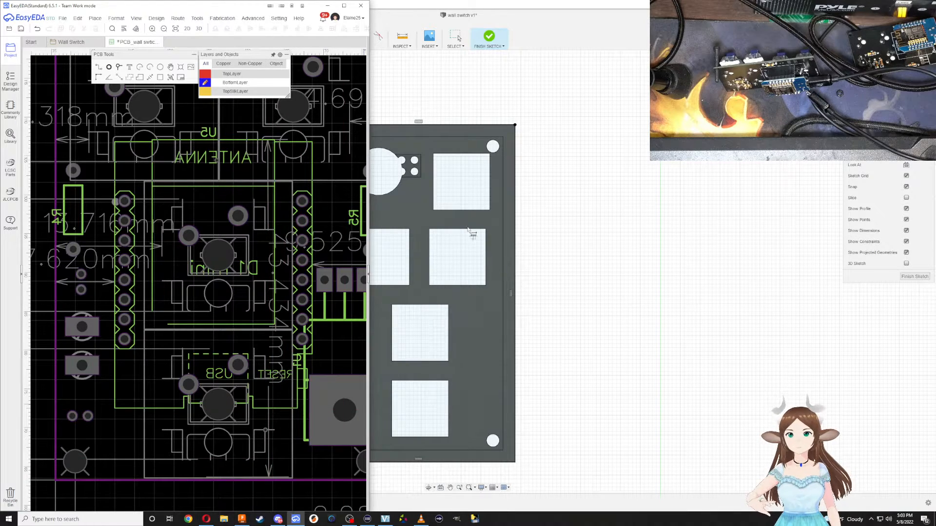
# Bring the Fusion 360 sketch forward and resize its window to fill the space beside EasyEDA
pyautogui.moveTo(537, 4); pyautogui.dragTo(935, 511)
pyautogui.click(604, 192)
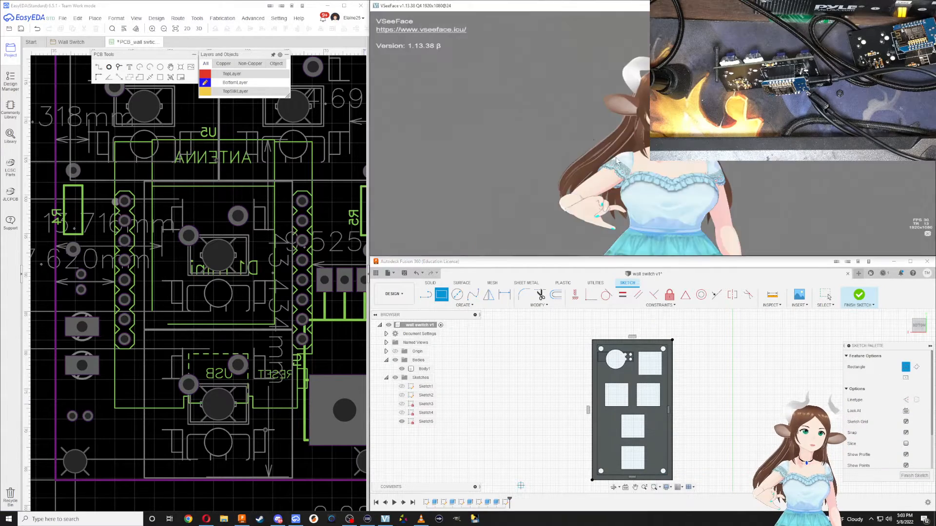
pyautogui.moveTo(535, 132); pyautogui.dragTo(935, 103)
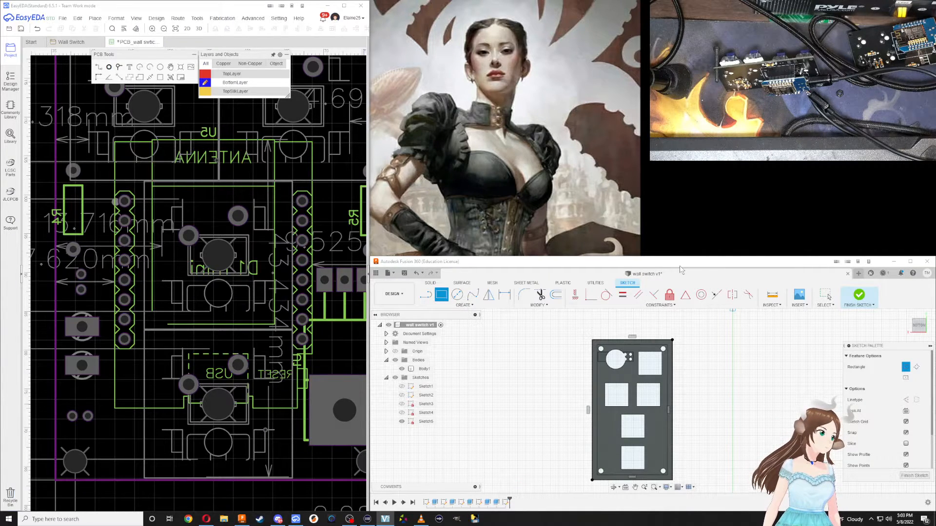
pyautogui.click(847, 263)
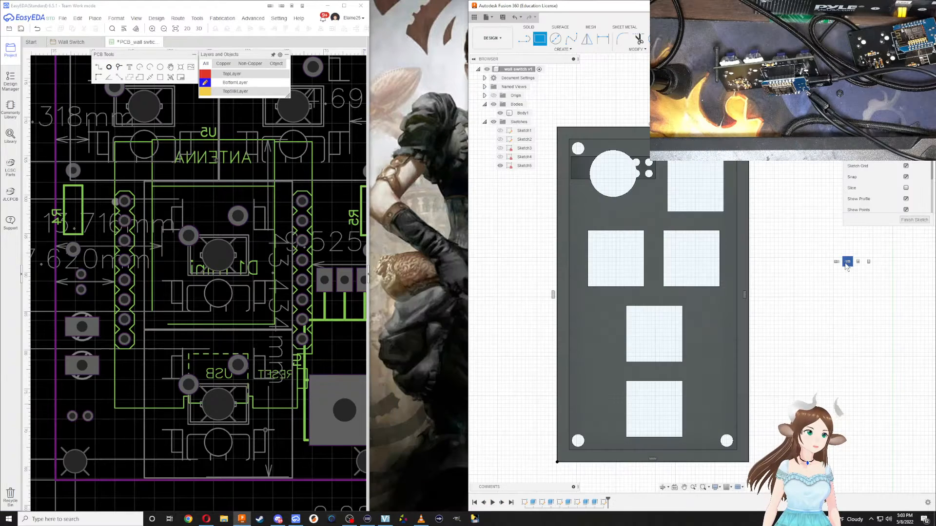
pyautogui.moveTo(454, 198); pyautogui.dragTo(364, 198)
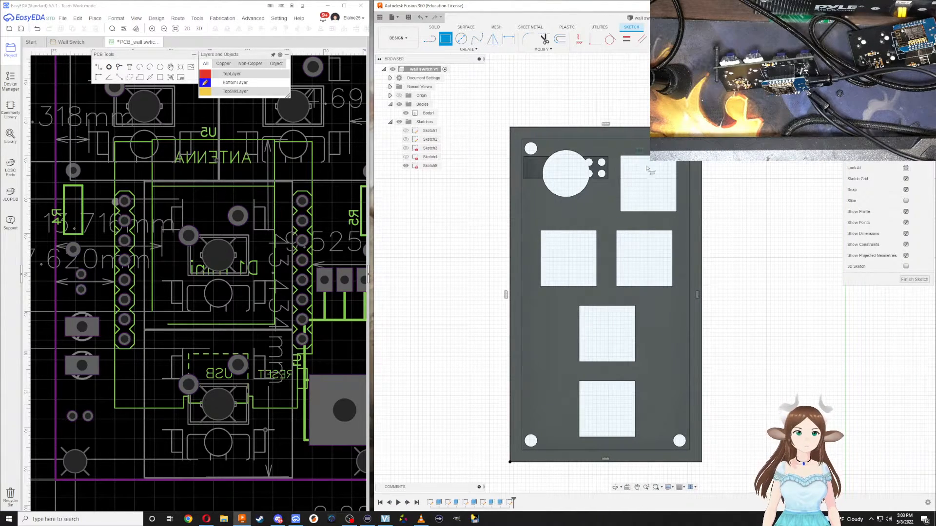
# Sketch a rectangle about 18 mm wide and 43.75 mm tall, rising from the plate's bottom outer edge around the two lowest square cutouts
pyautogui.scroll(-1, 122, 216)
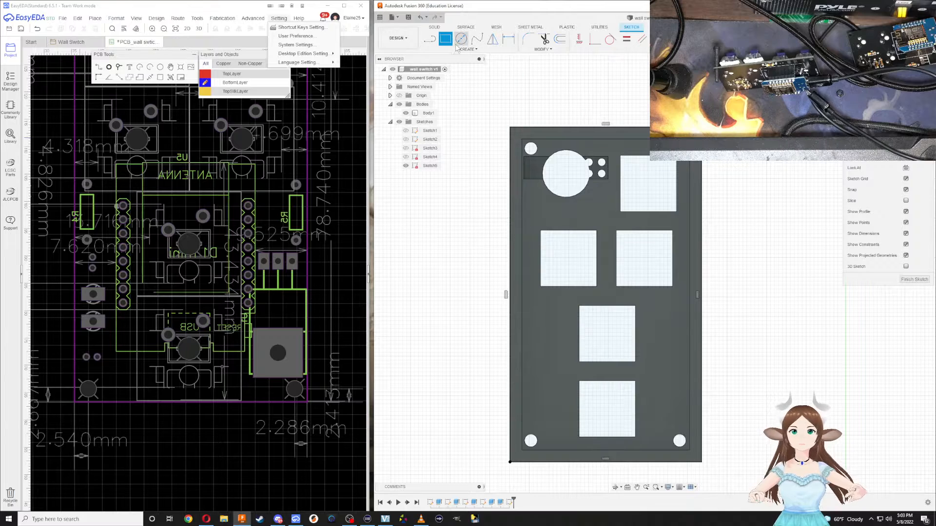
pyautogui.click(565, 462)
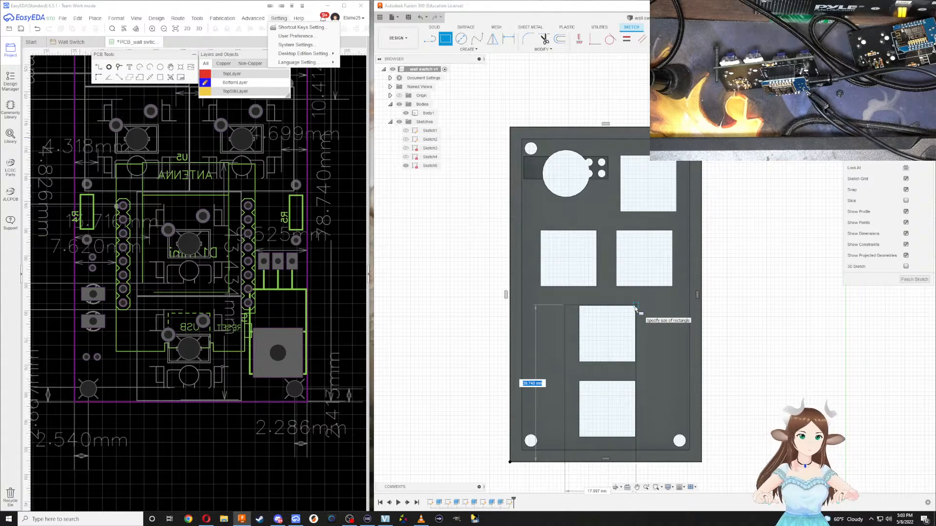
pyautogui.write('43')
pyautogui.press('Tab')
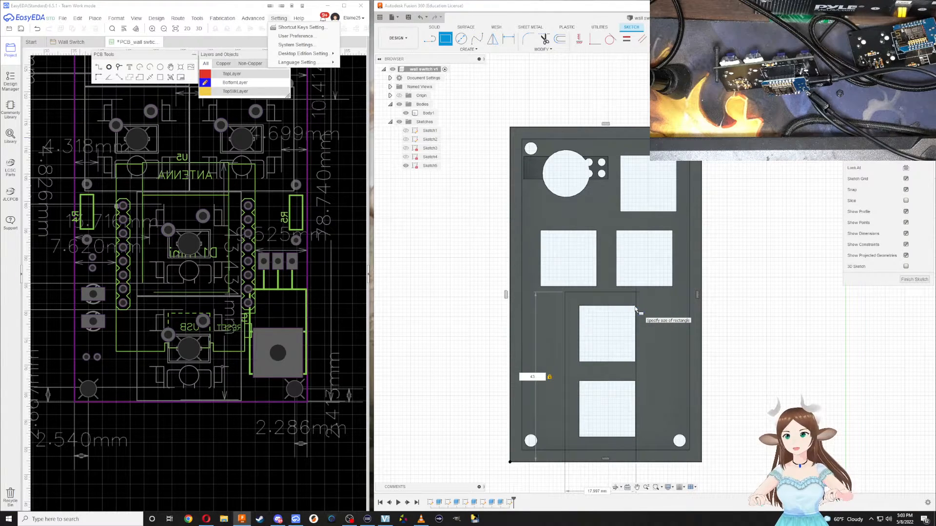
pyautogui.write('.4')
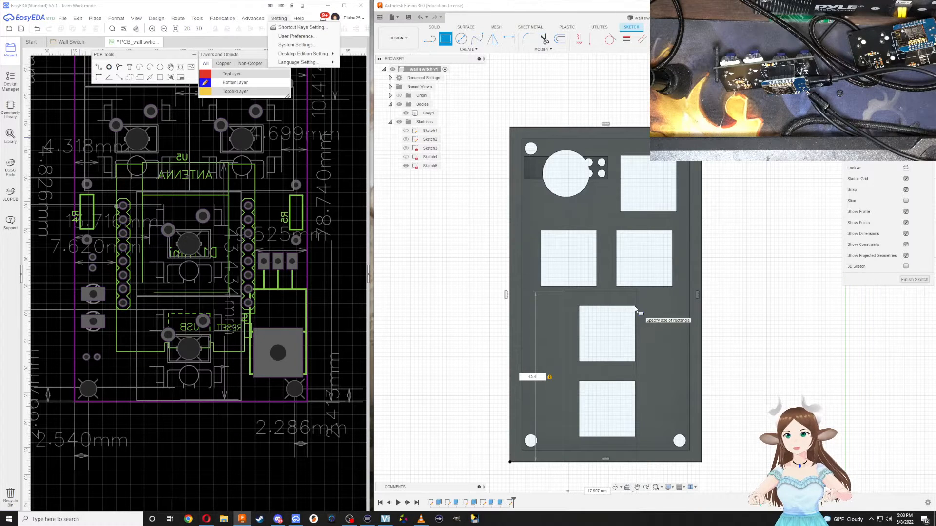
pyautogui.write('3')
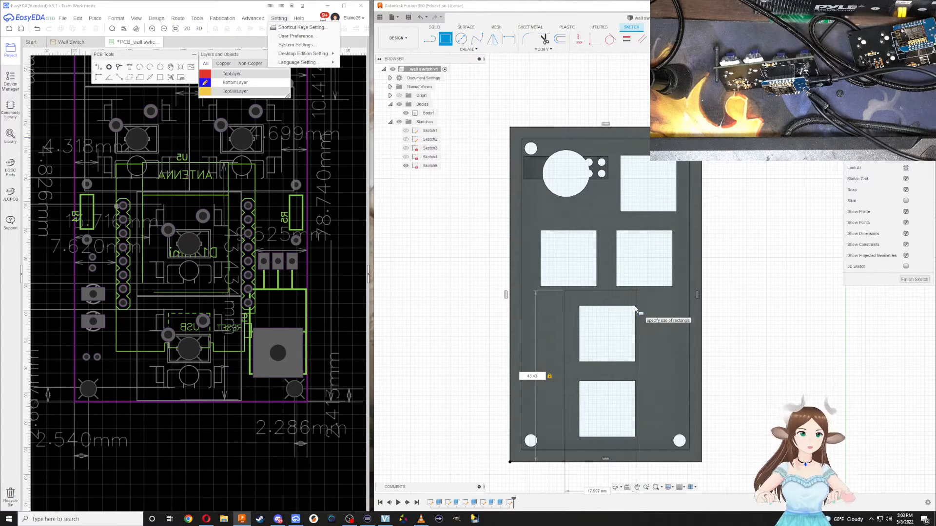
pyautogui.press('BackSpace')
pyautogui.press('BackSpace')
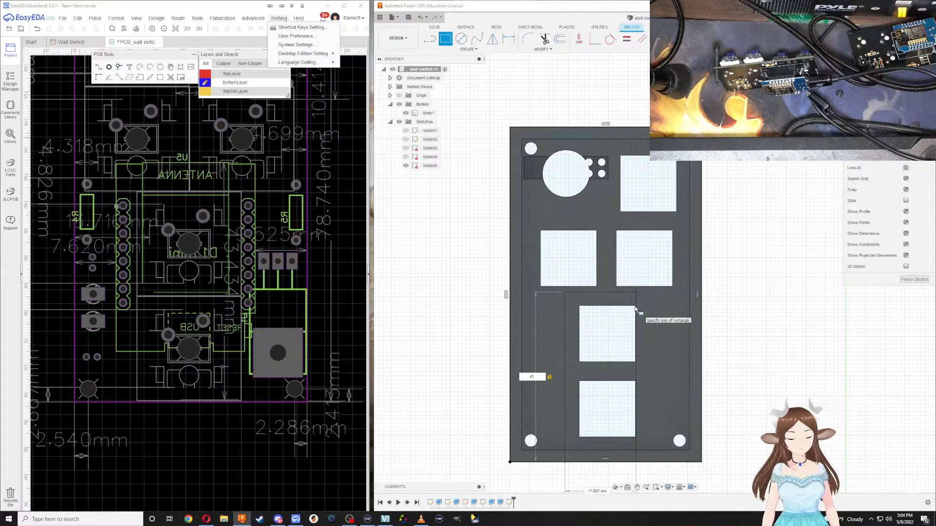
pyautogui.click(635, 308)
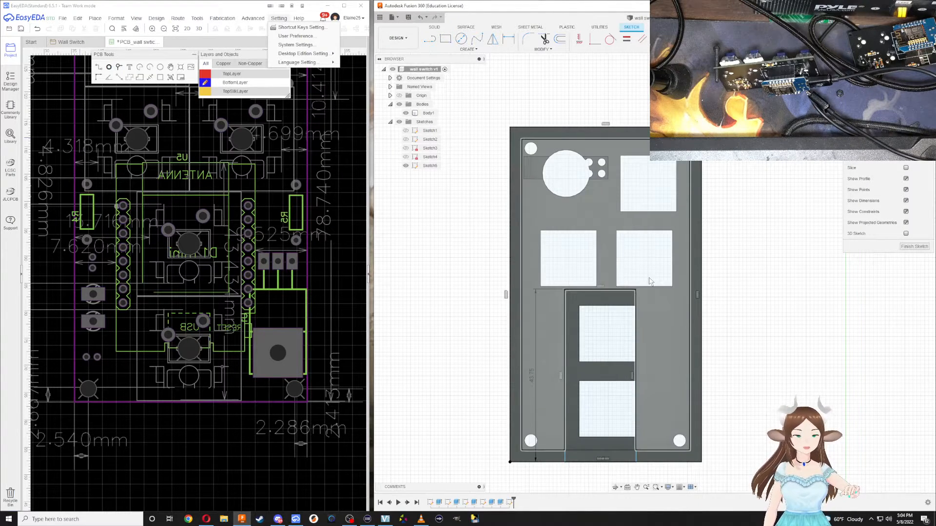
# Dimension the new rectangle's left side at 7.60 mm from the plate's left outer edge
pyautogui.scroll(3, 650, 281)
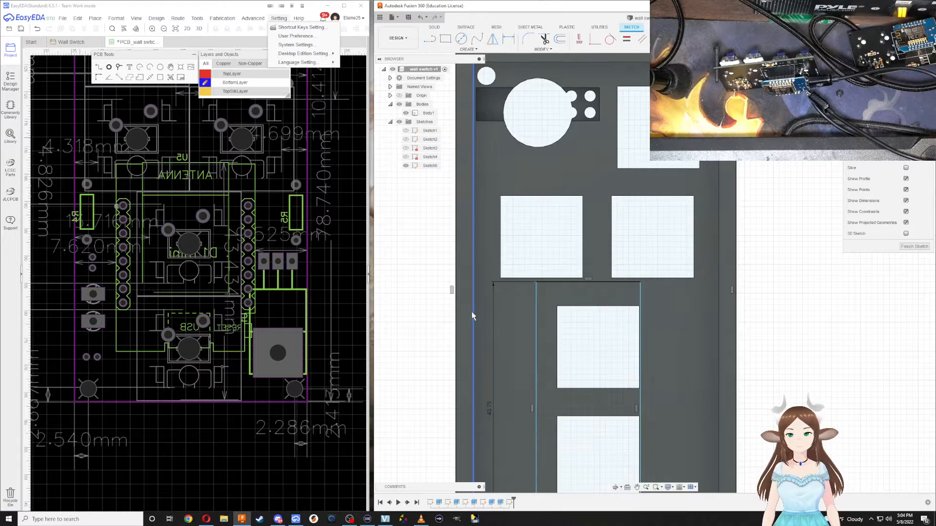
pyautogui.scroll(-2, 551, 356)
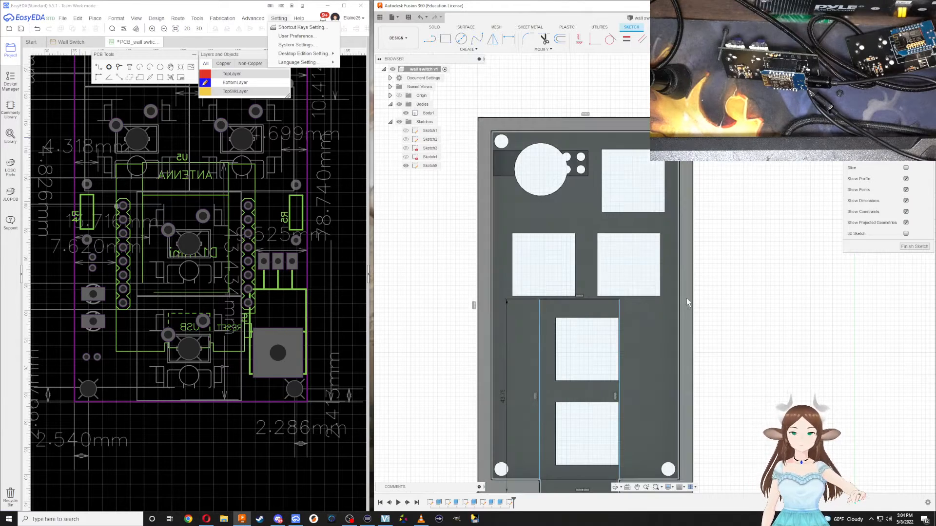
pyautogui.scroll(-1, 609, 343)
pyautogui.scroll(1, 609, 337)
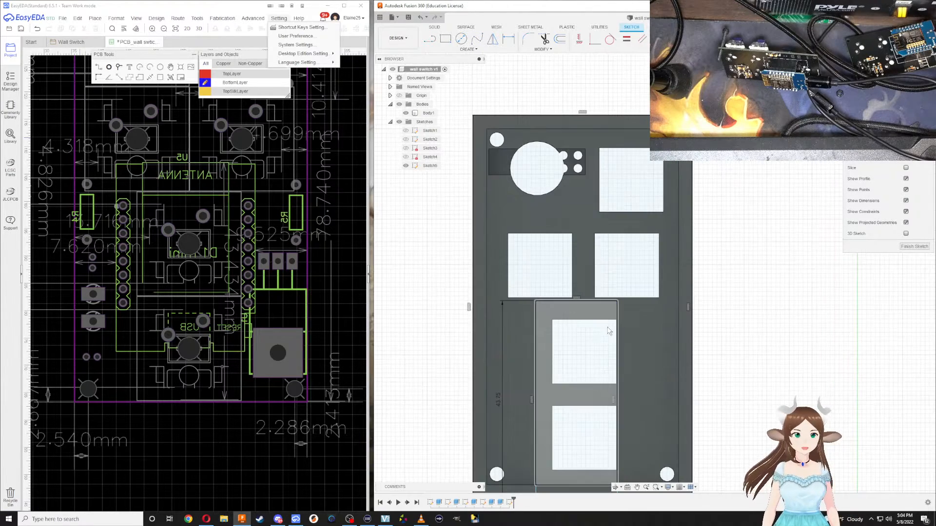
pyautogui.press('d')
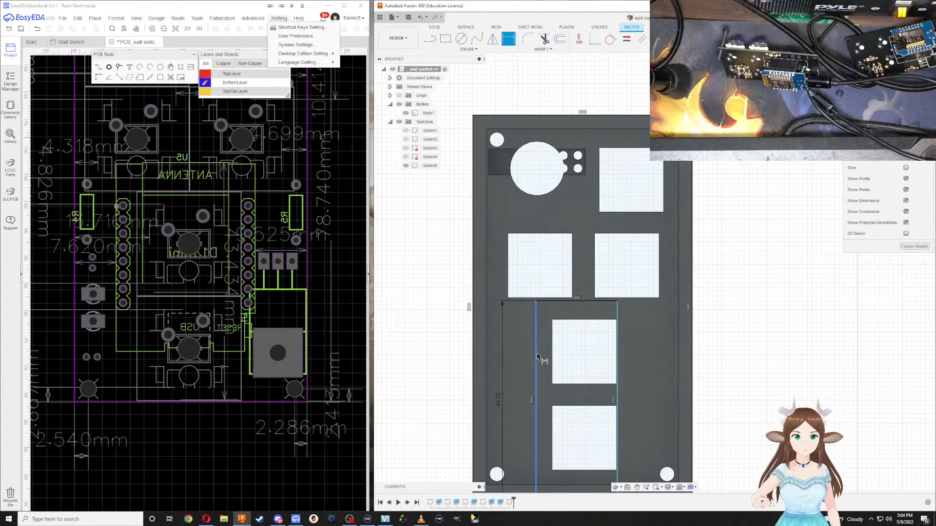
pyautogui.click(536, 363)
pyautogui.click(472, 360)
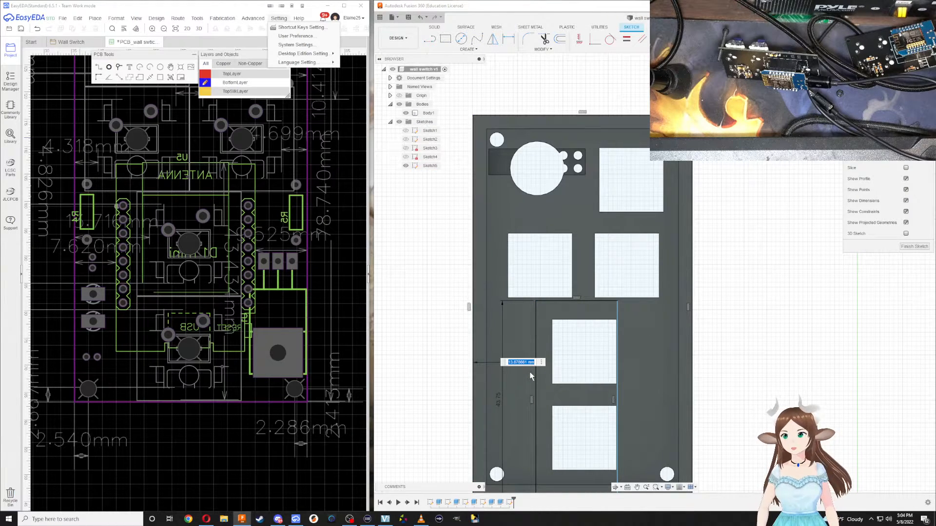
pyautogui.scroll(4, 92, 308)
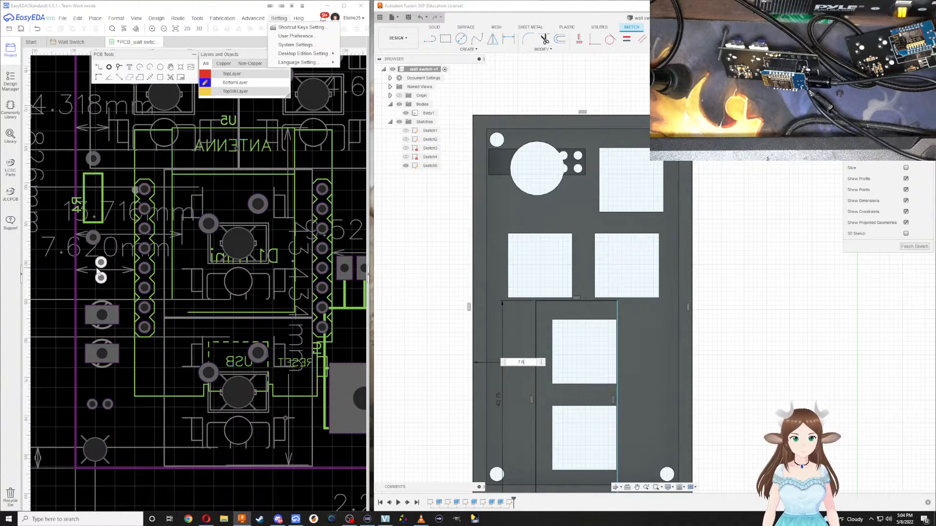
pyautogui.press('Return')
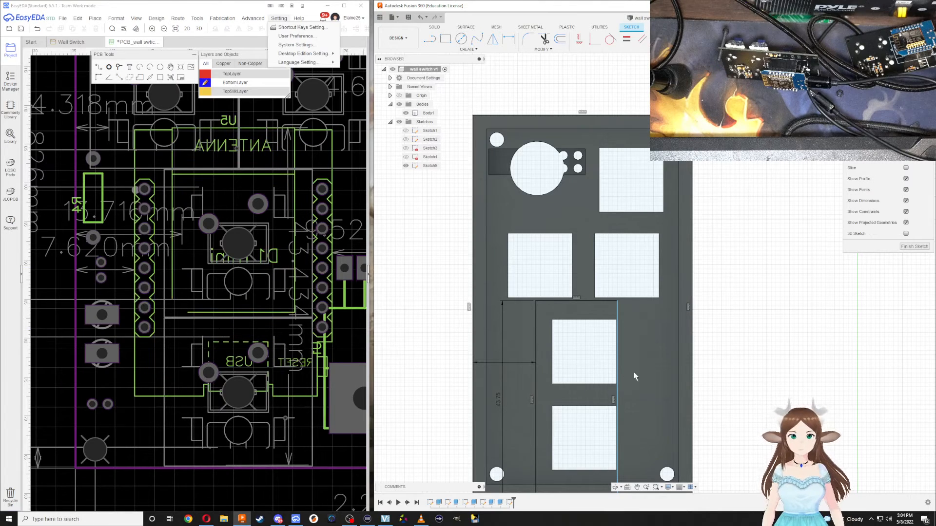
# Dimension the new rectangle's right side at 9.525 mm from the rim's right inner edge
pyautogui.press('d')
pyautogui.click(589, 367)
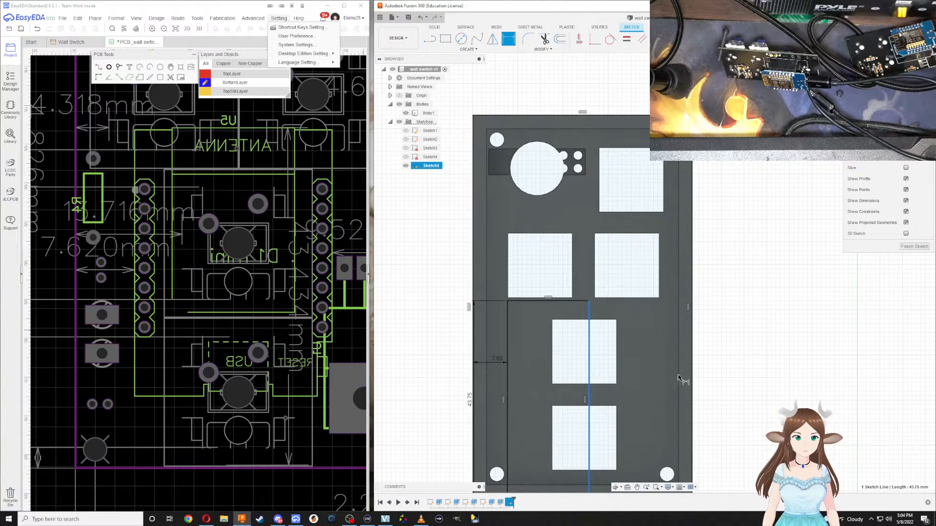
pyautogui.click(679, 378)
pyautogui.click(644, 369)
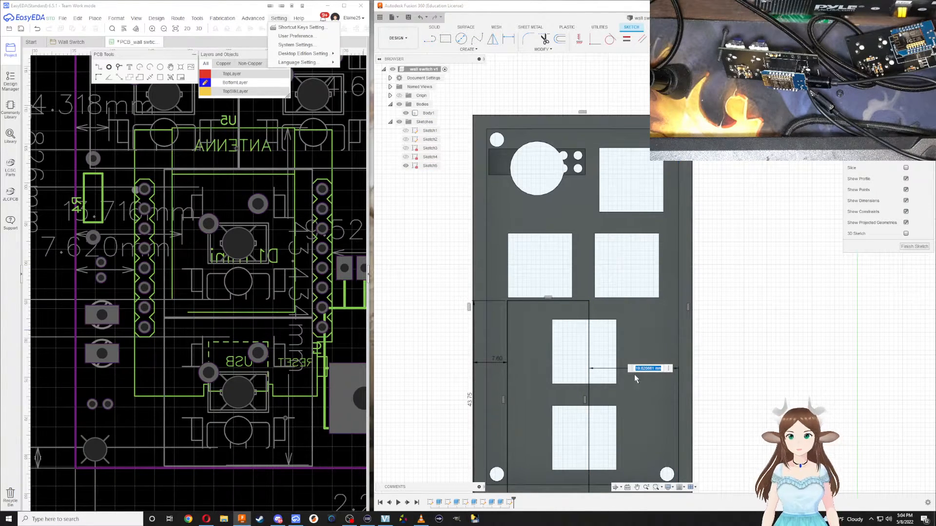
pyautogui.scroll(-3, 258, 320)
pyautogui.scroll(2, 258, 319)
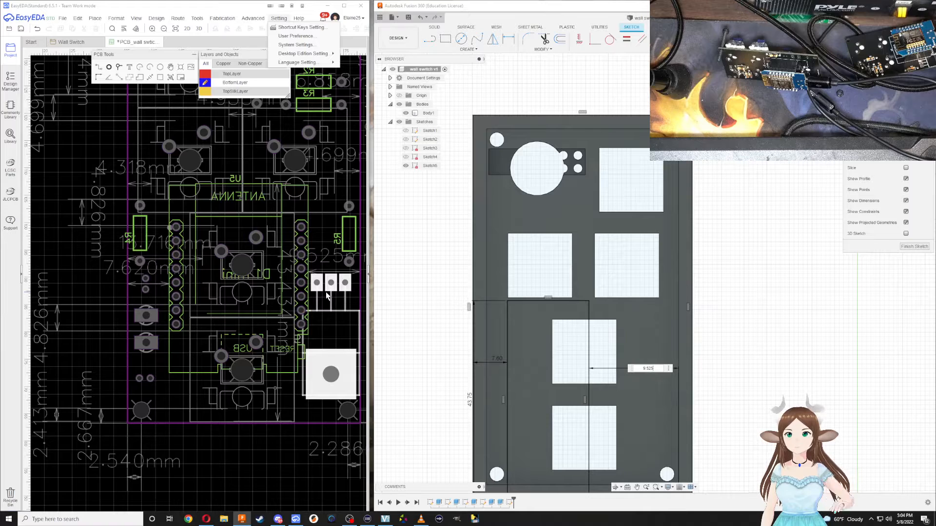
pyautogui.press('Return')
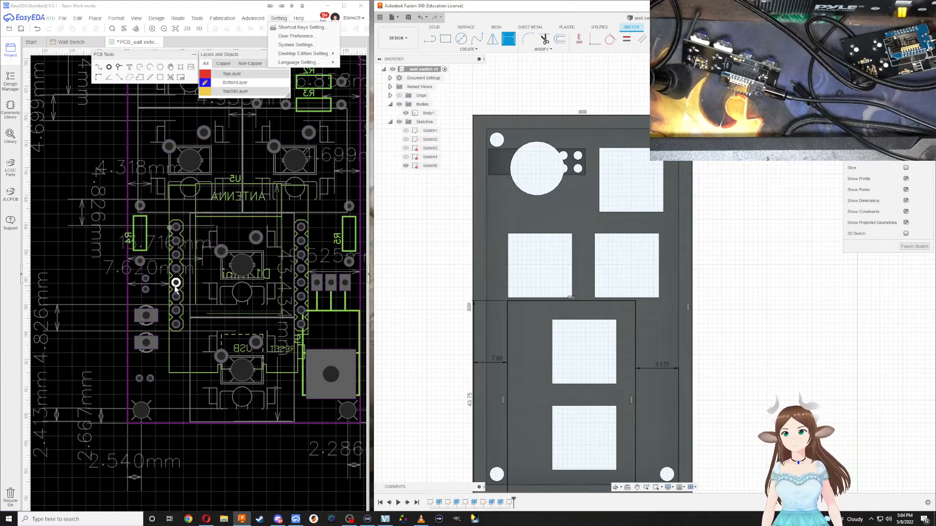
pyautogui.scroll(3, 176, 285)
pyautogui.scroll(-3, 167, 280)
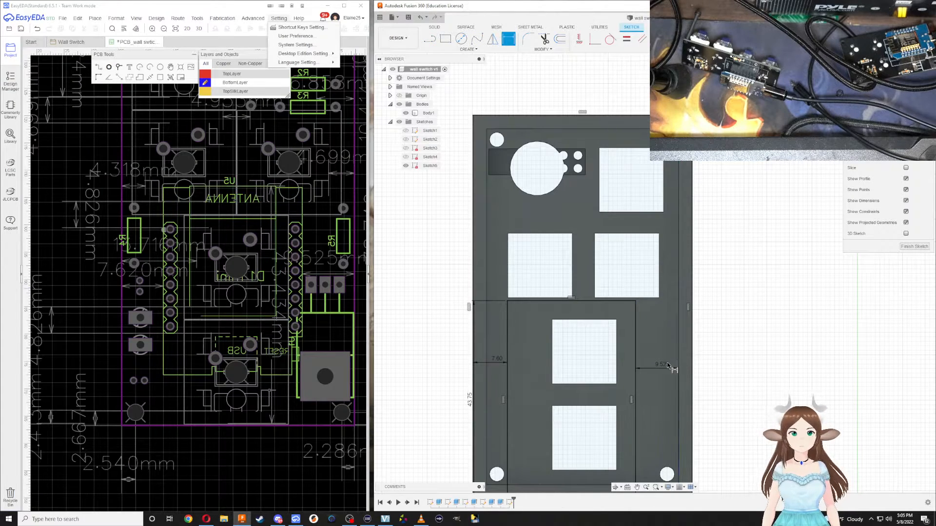
# Change the D1 mini rectangle's side offset dimensions to 7.5 mm on the left and 8 mm on the right
pyautogui.doubleClick(663, 366)
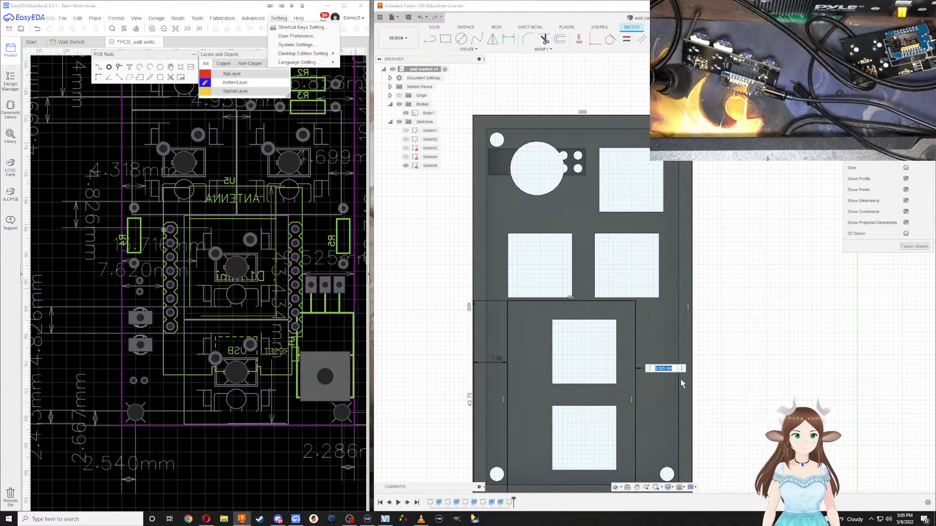
pyautogui.press('Return')
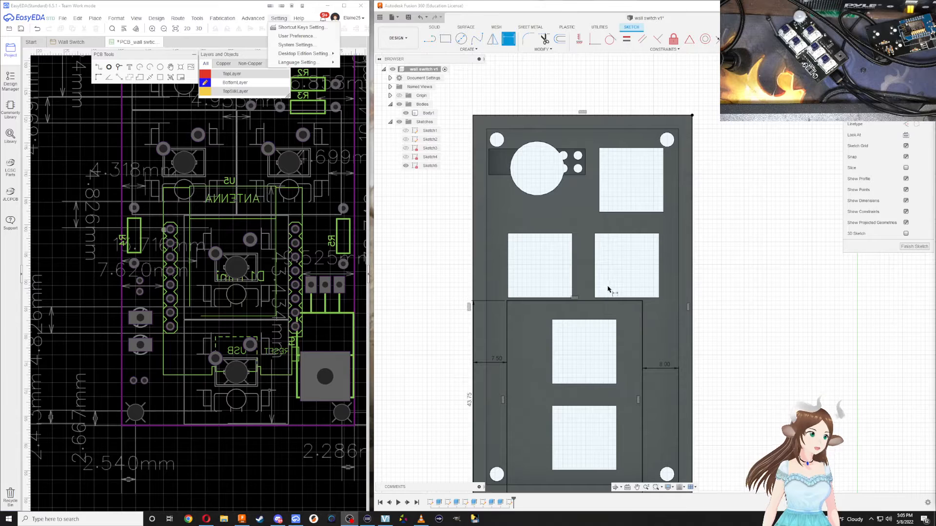
pyautogui.doubleClick(496, 358)
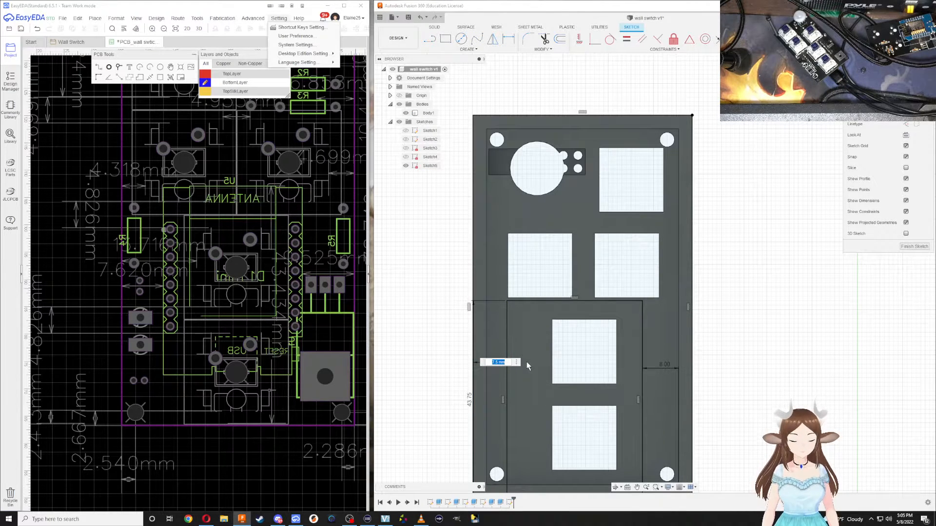
pyautogui.write('7.5')
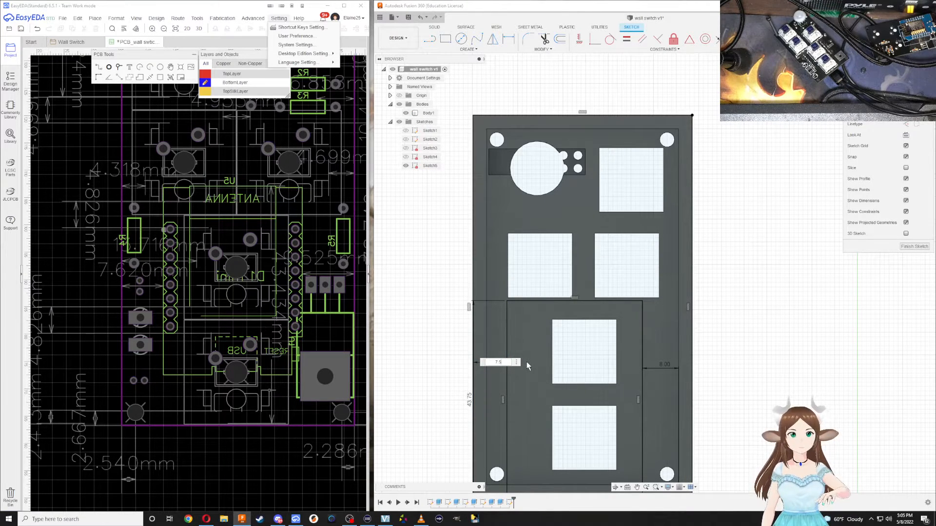
pyautogui.press('Return')
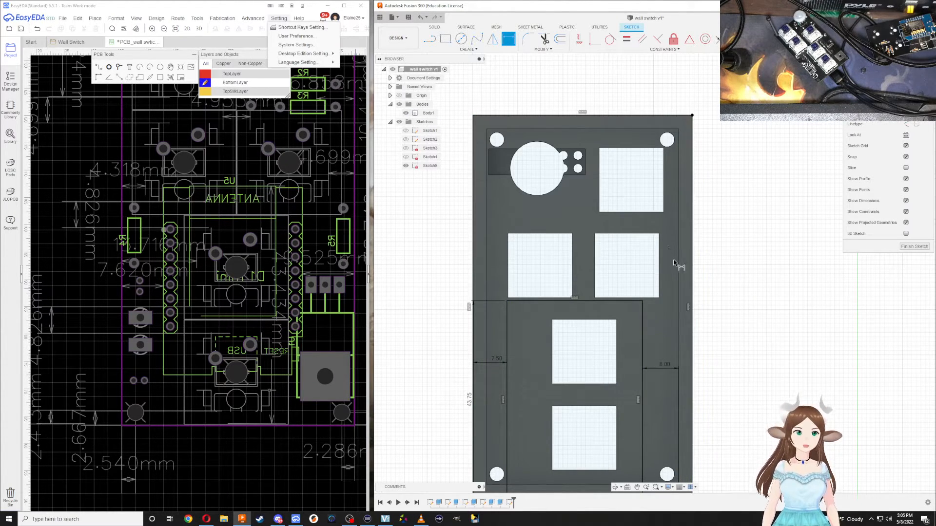
# Sketch a rectangle about 21 mm wide and 19 mm tall from the rim's left inner edge, around the round cutout and its small pin holes
pyautogui.moveTo(713, 334); pyautogui.dragTo(717, 273, button='middle')
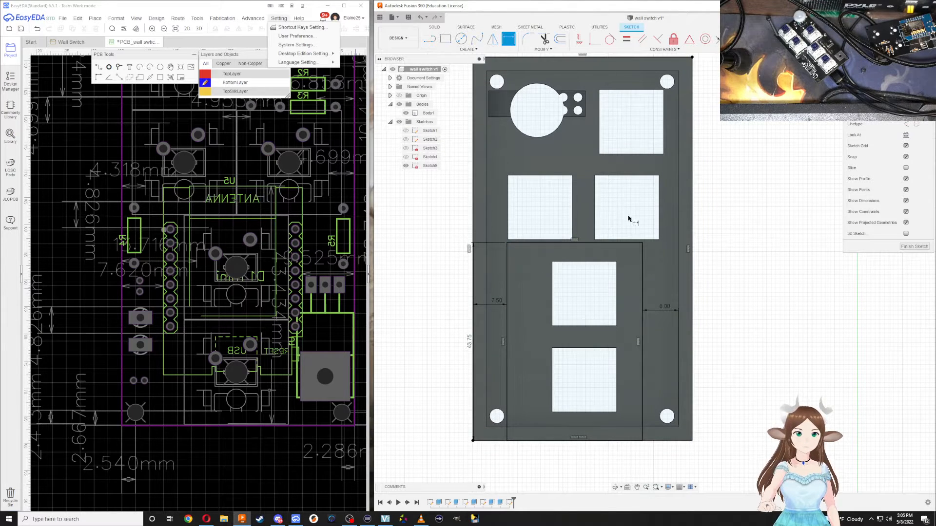
pyautogui.moveTo(628, 216); pyautogui.dragTo(585, 258, button='middle')
pyautogui.moveTo(488, 133); pyautogui.dragTo(514, 185, button='middle')
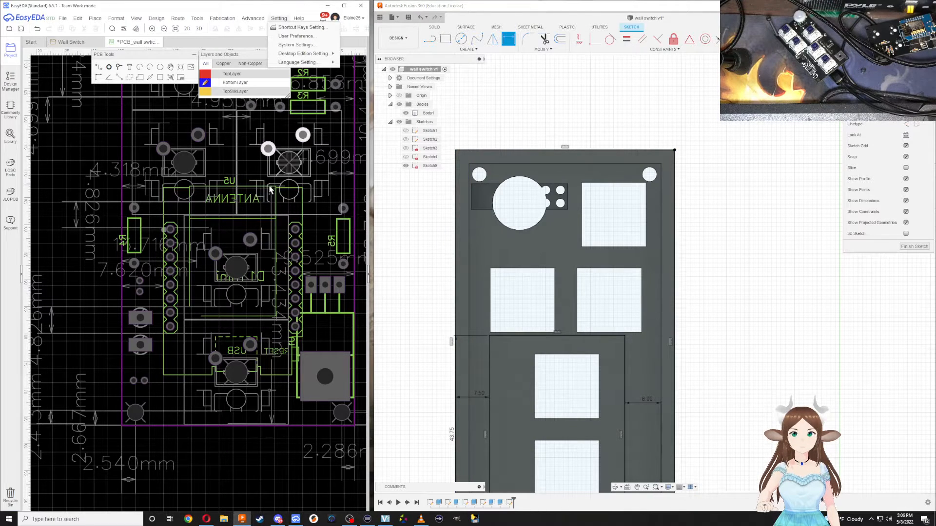
pyautogui.moveTo(271, 190); pyautogui.dragTo(239, 324, button='right')
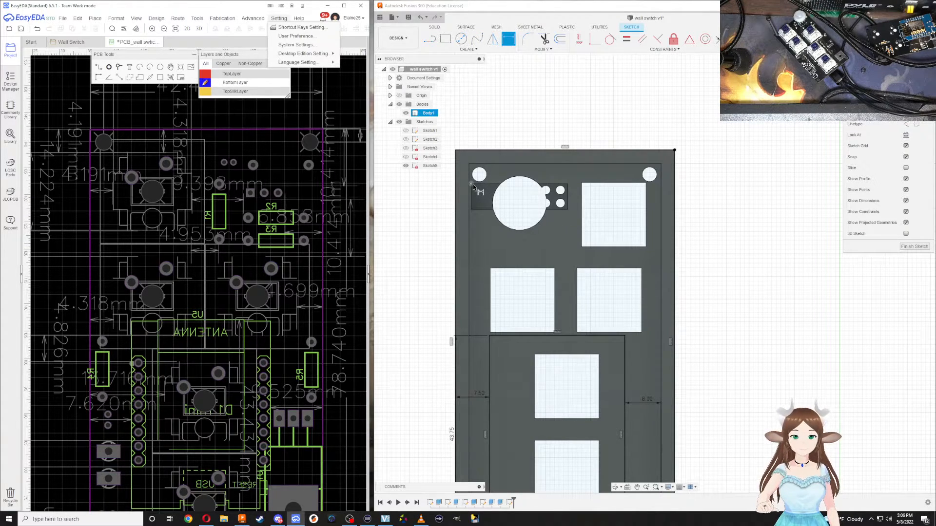
pyautogui.press('r')
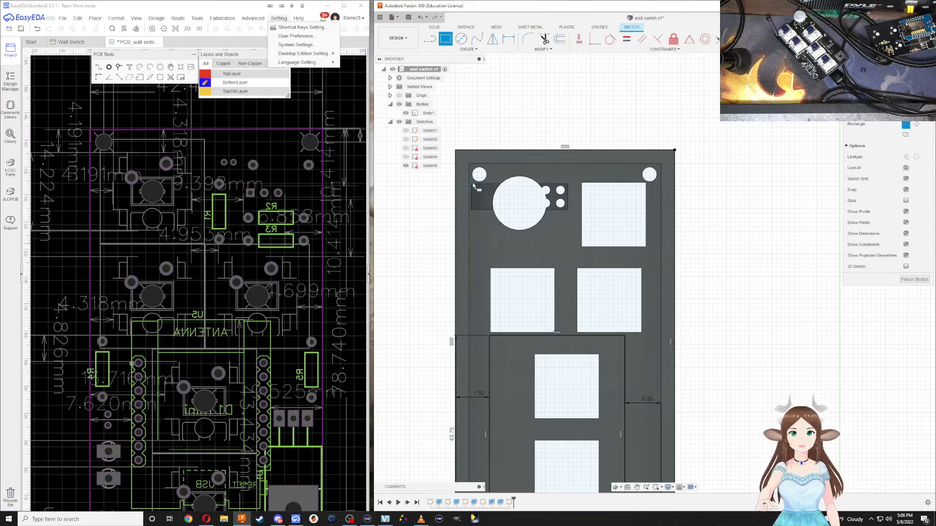
pyautogui.click(474, 184)
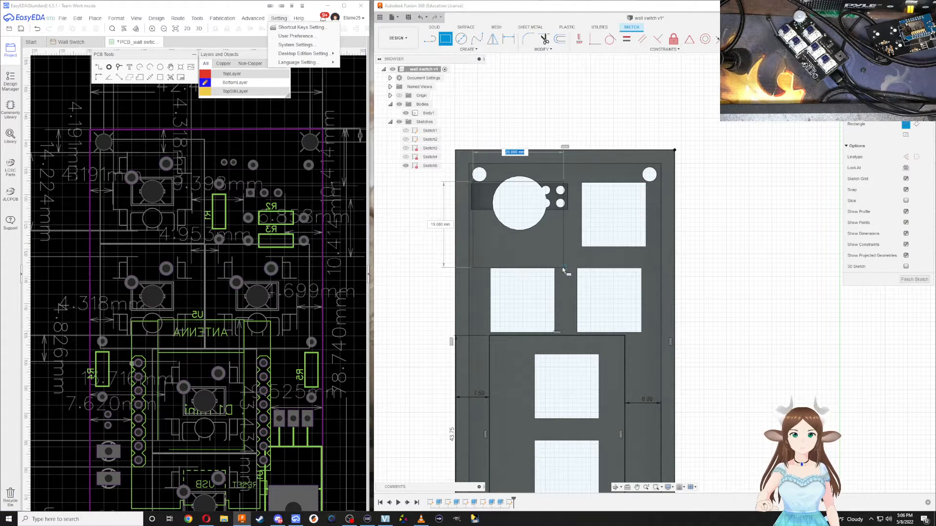
pyautogui.scroll(-1, 563, 270)
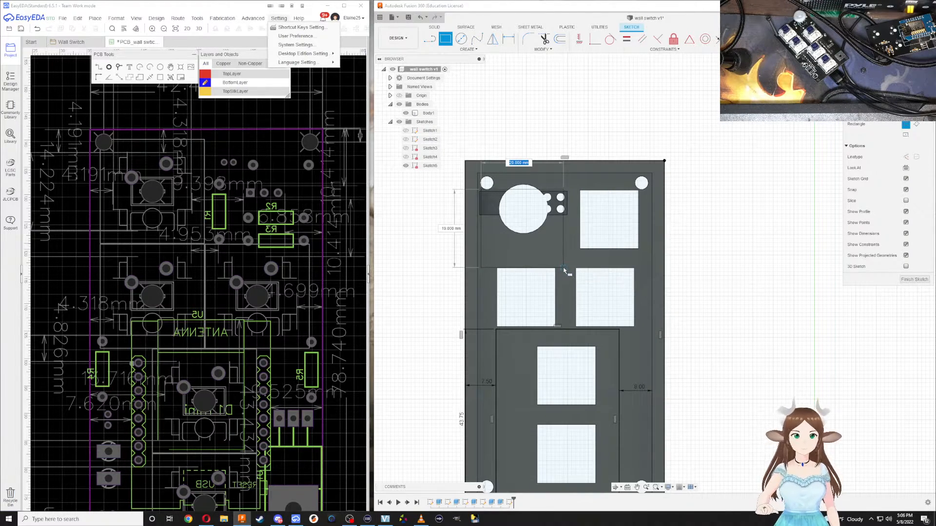
pyautogui.click(566, 271)
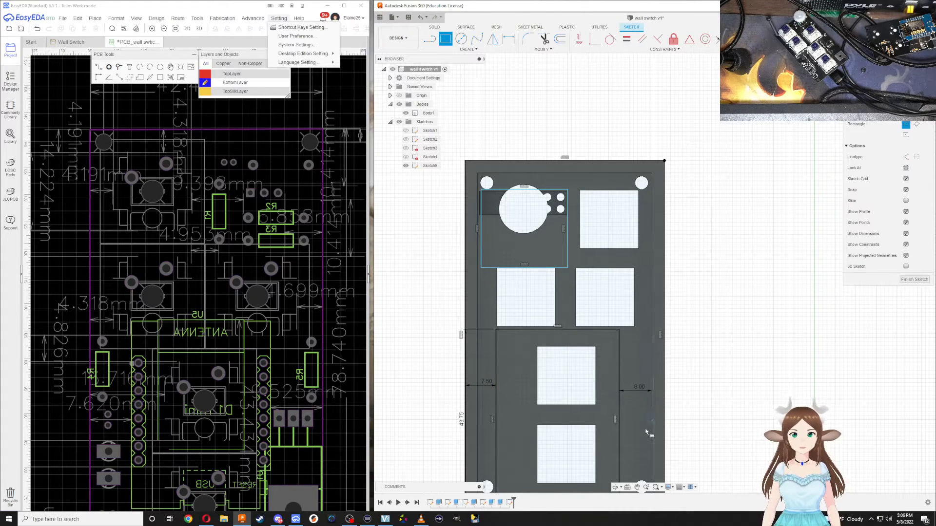
# Sketch a rectangle about 8 mm wide and 33 mm tall between the D1 mini rectangle's right side and the rim's right inner edge
pyautogui.moveTo(647, 433); pyautogui.dragTo(649, 326, button='middle')
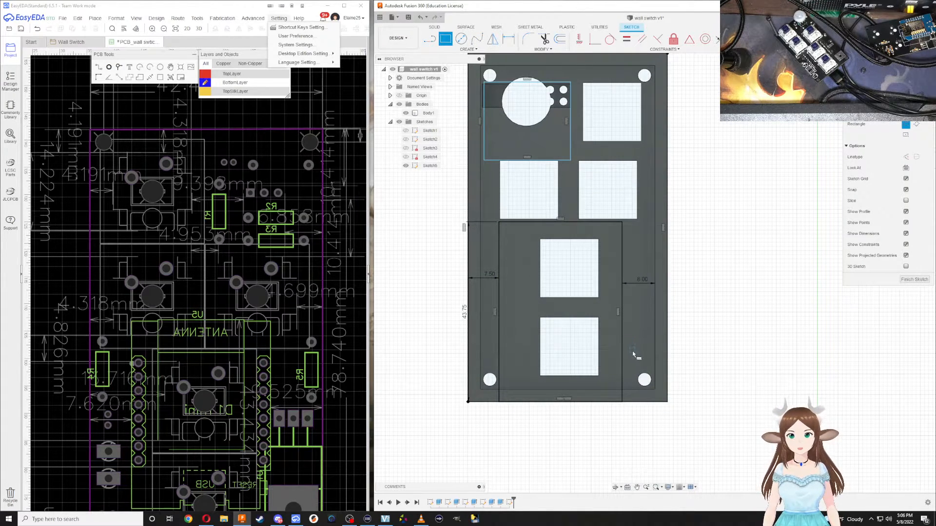
pyautogui.scroll(-4, 311, 404)
pyautogui.scroll(6, 307, 399)
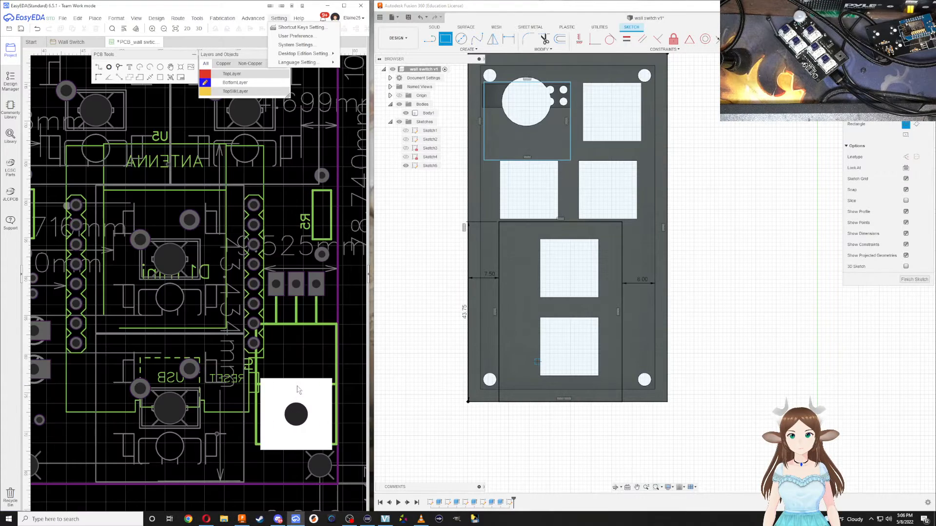
pyautogui.click(655, 373)
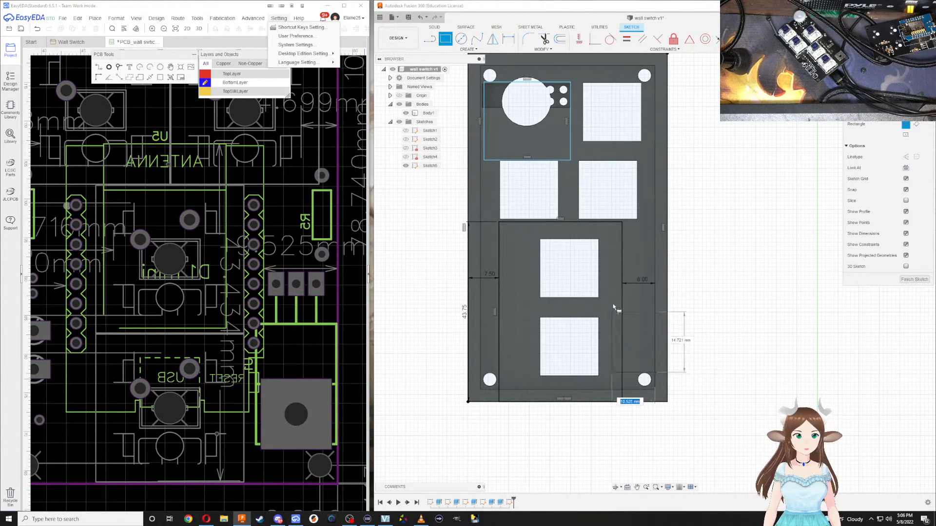
pyautogui.click(625, 238)
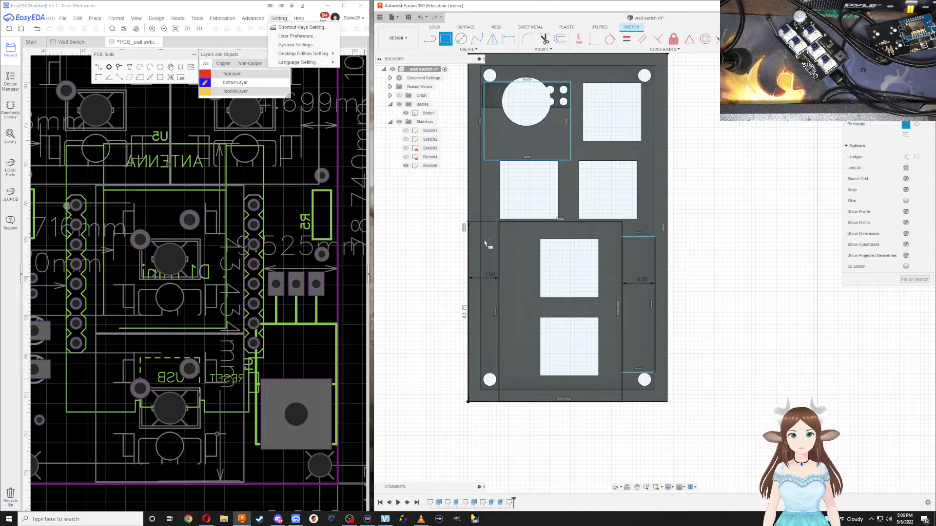
pyautogui.moveTo(171, 309); pyautogui.dragTo(274, 302, button='right')
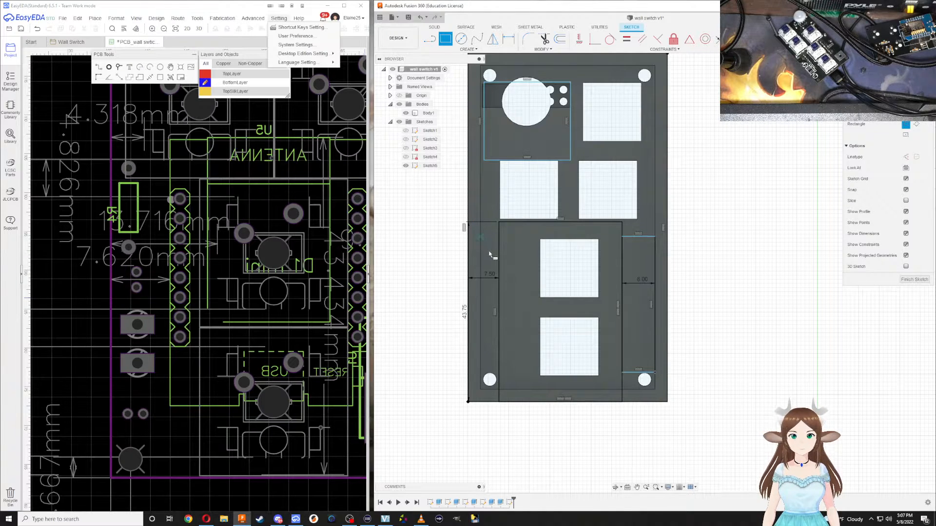
pyautogui.click(482, 229)
pyautogui.scroll(-1, 492, 338)
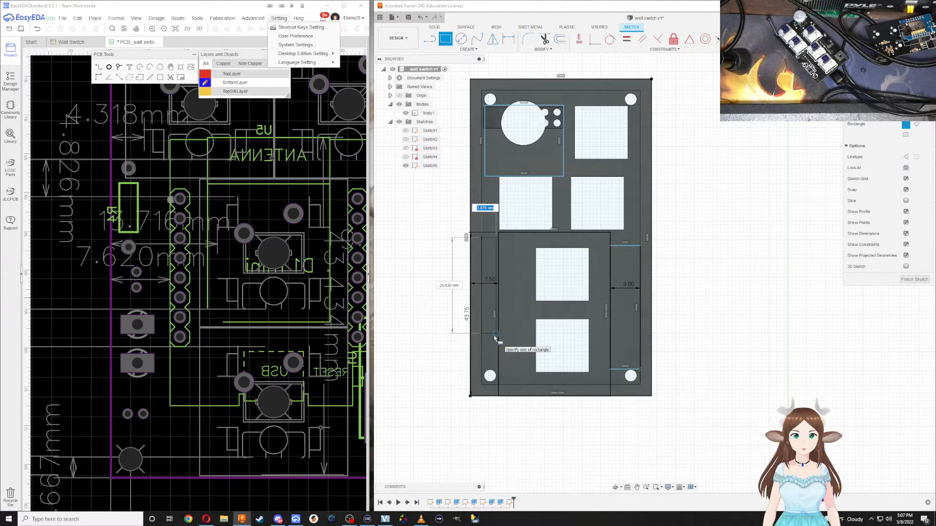
pyautogui.press('Escape')
pyautogui.scroll(-1, 485, 298)
pyautogui.scroll(3, 484, 296)
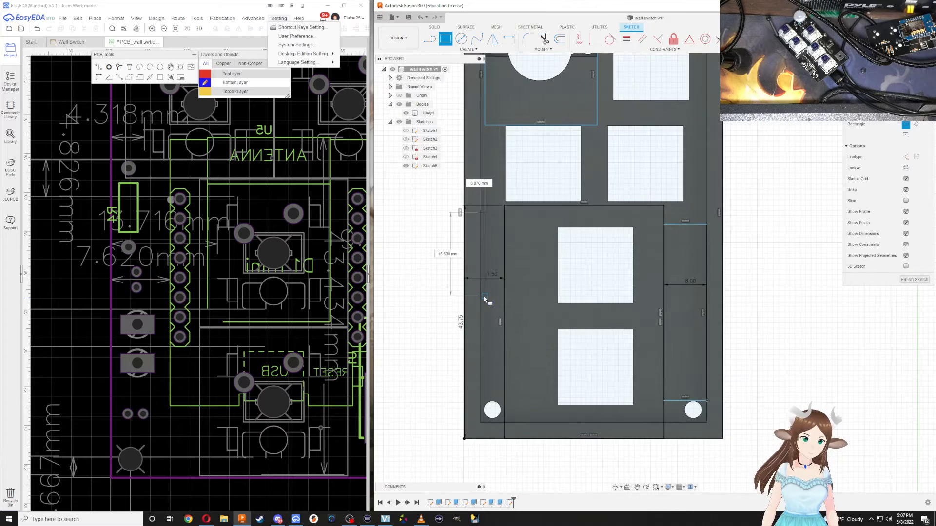
# Delete the 7.50 mm and 8.00 mm offset dimensions on both sides of the D1 mini rectangle
pyautogui.click(496, 275)
pyautogui.press('Escape')
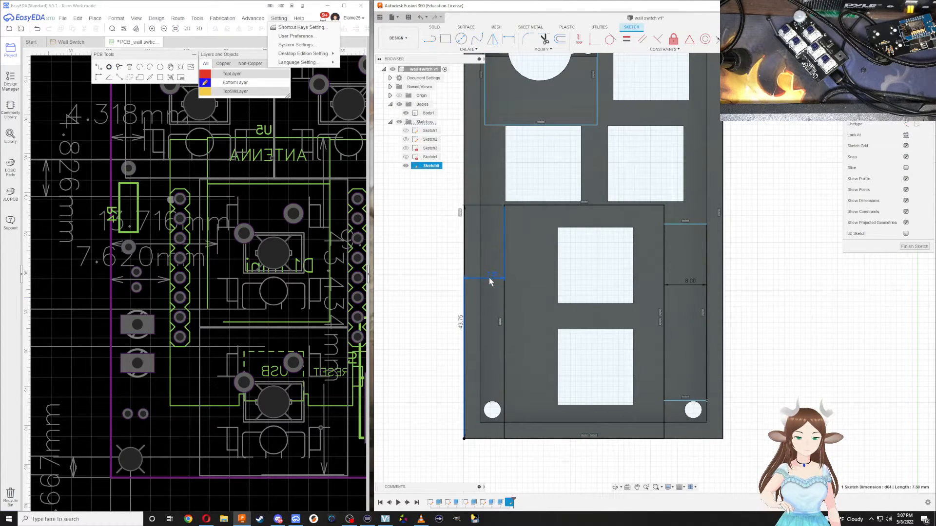
pyautogui.press('Delete')
pyautogui.click(693, 285)
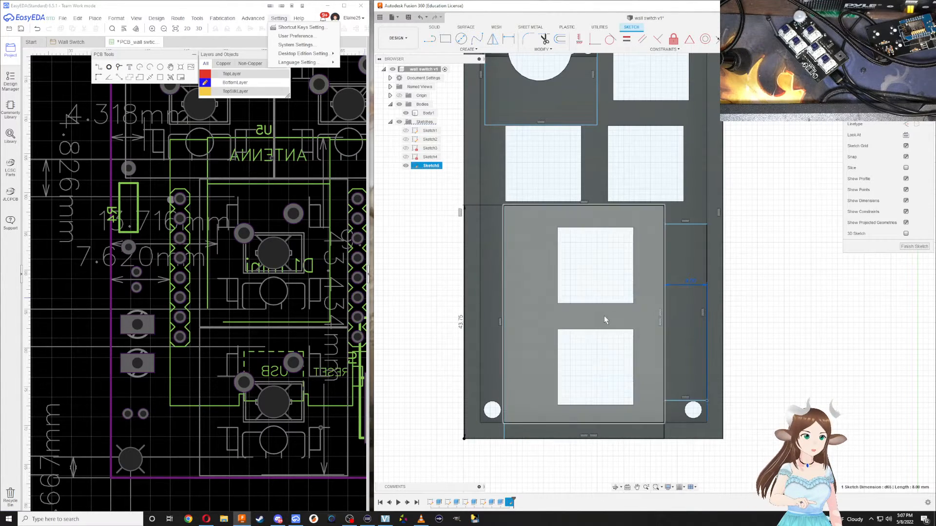
pyautogui.press('Delete')
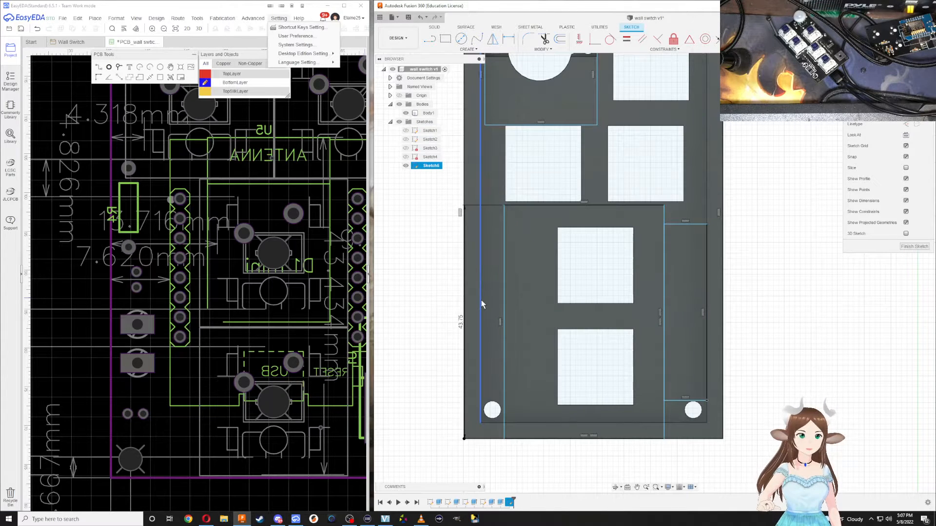
# Dimension the D1 mini rectangle's left side at 7.5 mm from the rim's left inner edge
pyautogui.press('d')
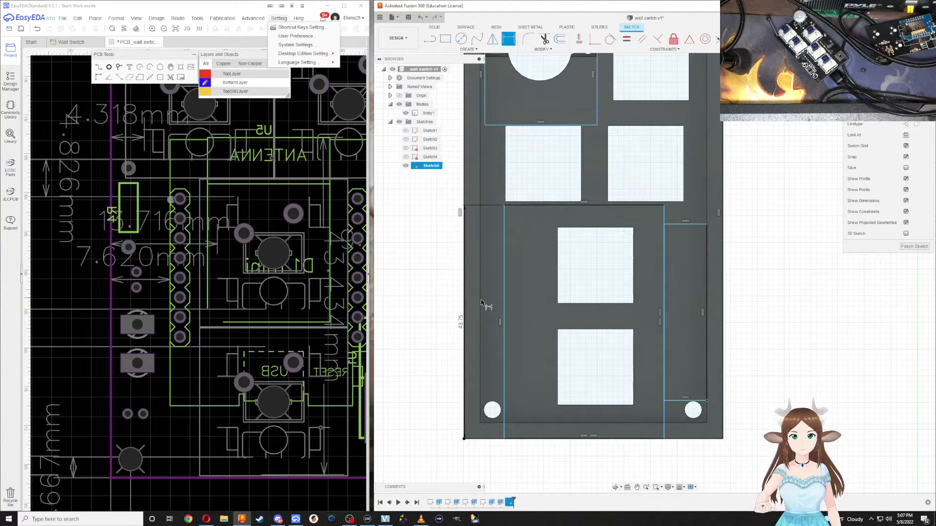
pyautogui.click(481, 303)
pyautogui.click(505, 303)
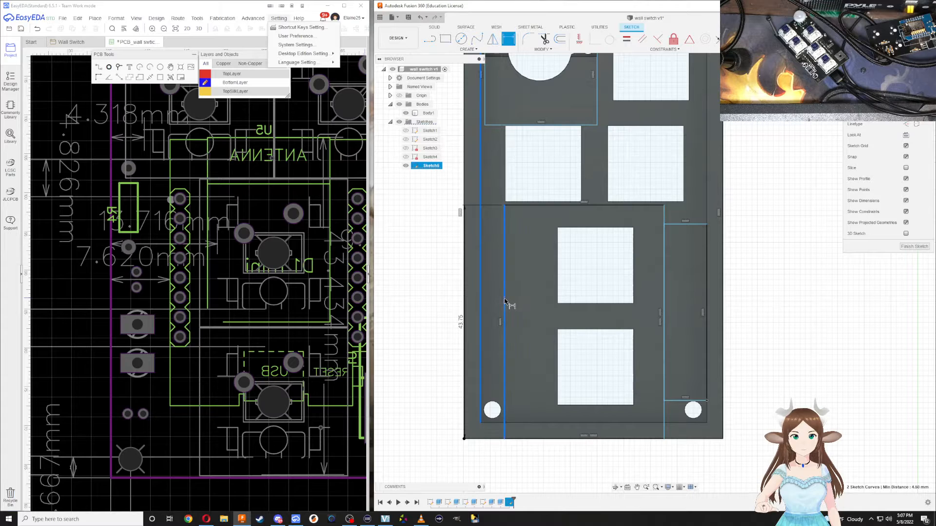
pyautogui.click(491, 302)
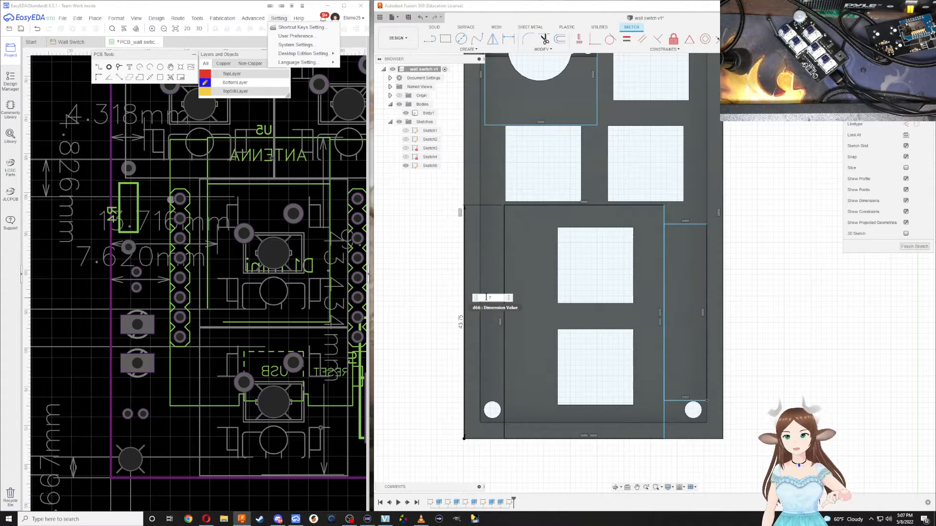
pyautogui.write('.5')
pyautogui.press('Return')
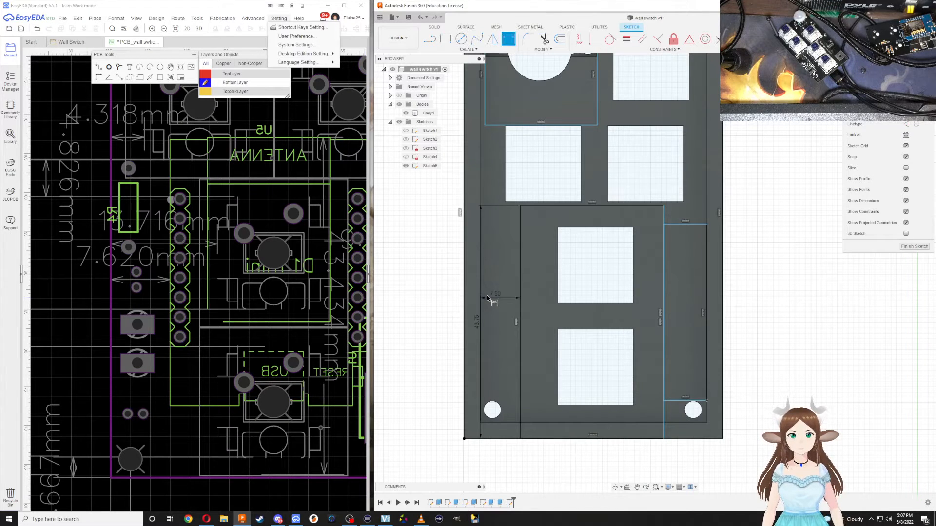
# Dimension the D1 mini rectangle's right side at 8 mm from the rim's right inner edge
pyautogui.click(706, 296)
pyautogui.click(665, 299)
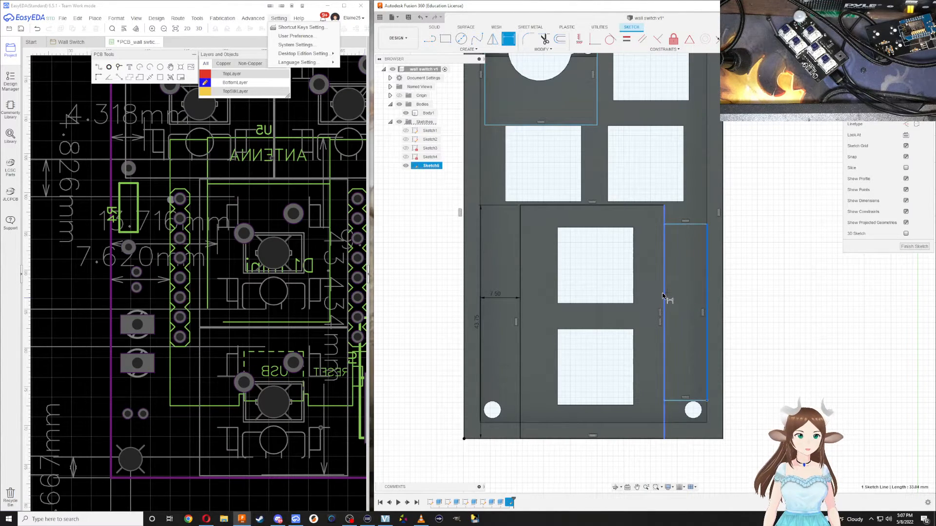
pyautogui.click(681, 303)
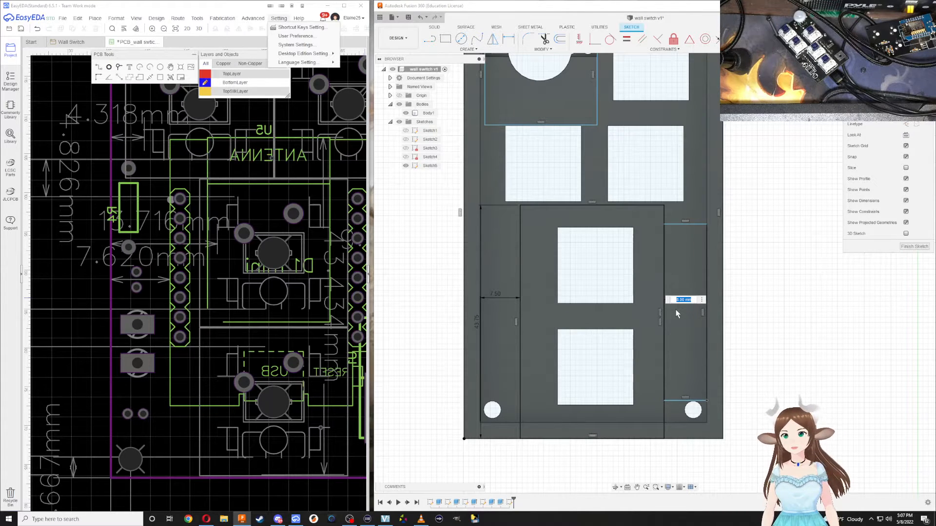
pyautogui.press('Return')
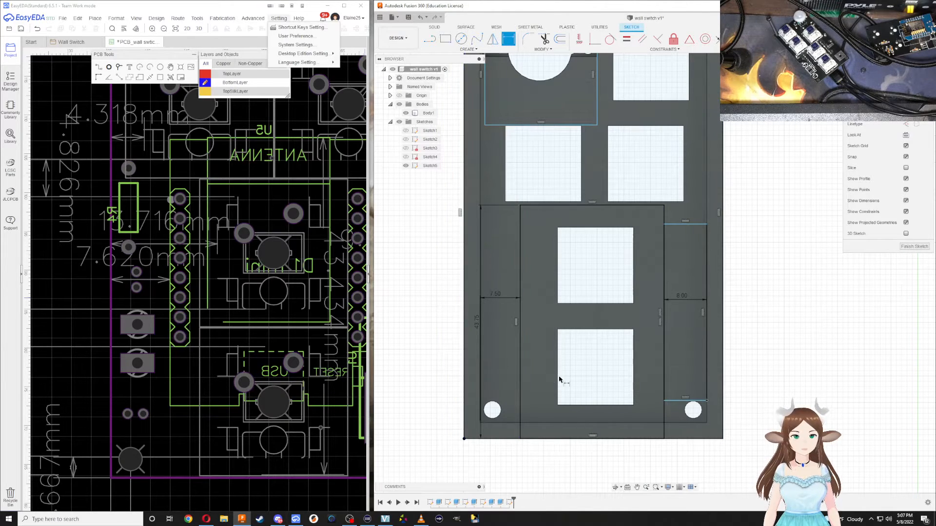
# Sketch a rectangle about 7.5 mm wide and 33 mm tall between the rim's left inner edge and the D1 mini rectangle's left side
pyautogui.moveTo(559, 367)
pyautogui.mouseDown(button='middle')
pyautogui.moveTo(481, 402)
pyautogui.moveTo(515, 376)
pyautogui.mouseUp(button='middle')
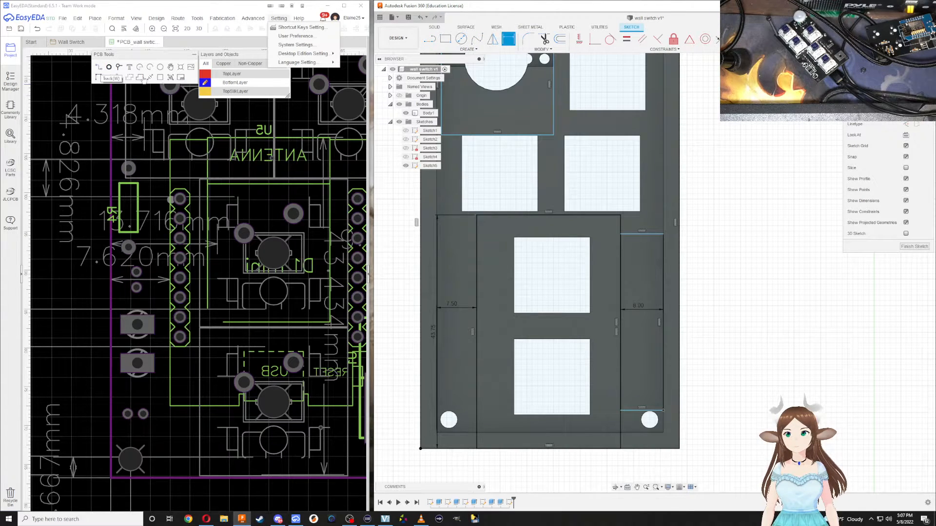
pyautogui.click(446, 39)
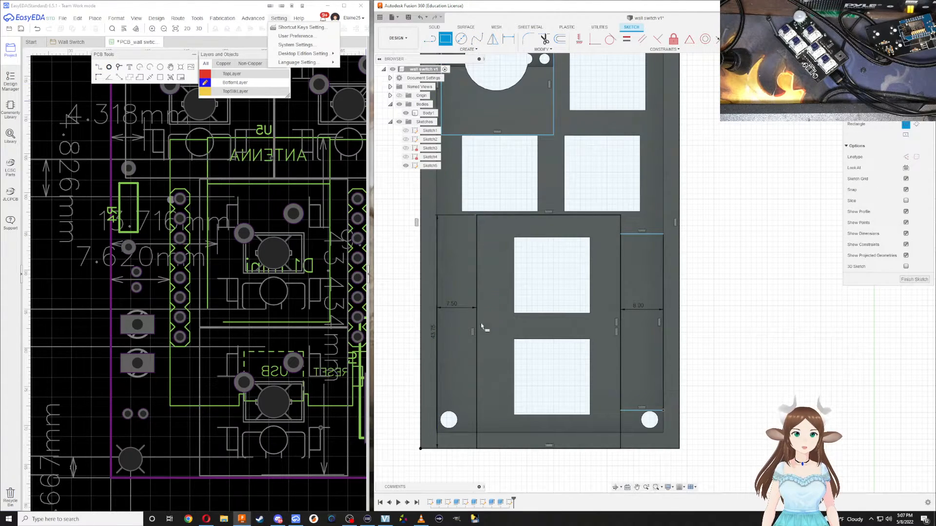
pyautogui.click(438, 408)
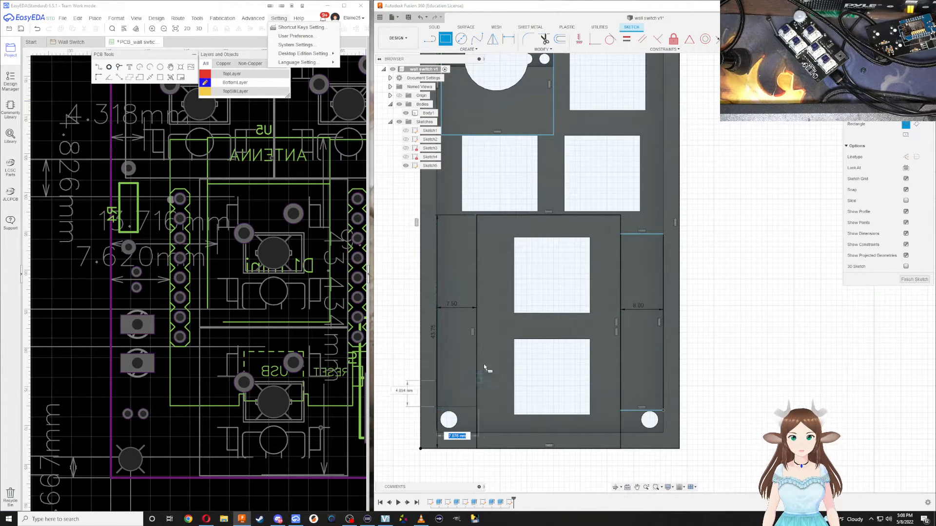
pyautogui.click(478, 230)
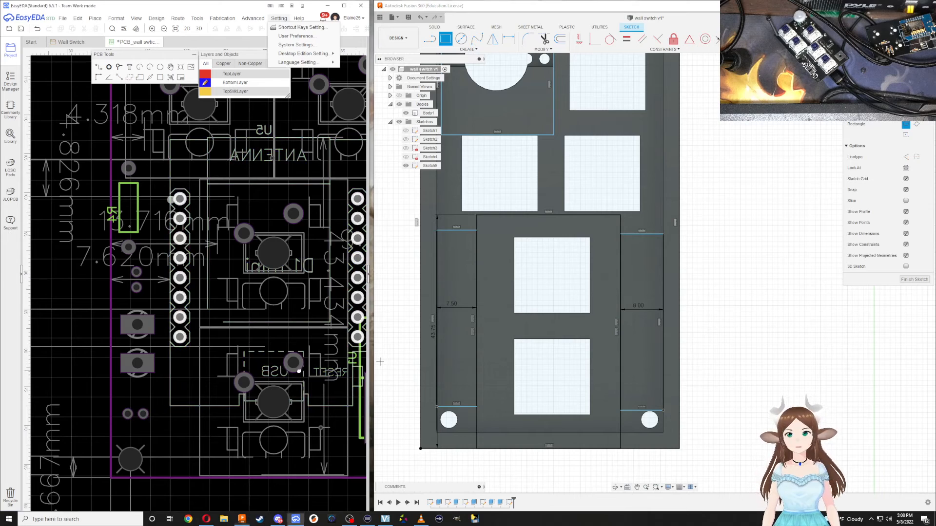
pyautogui.moveTo(331, 312); pyautogui.dragTo(300, 321, button='right')
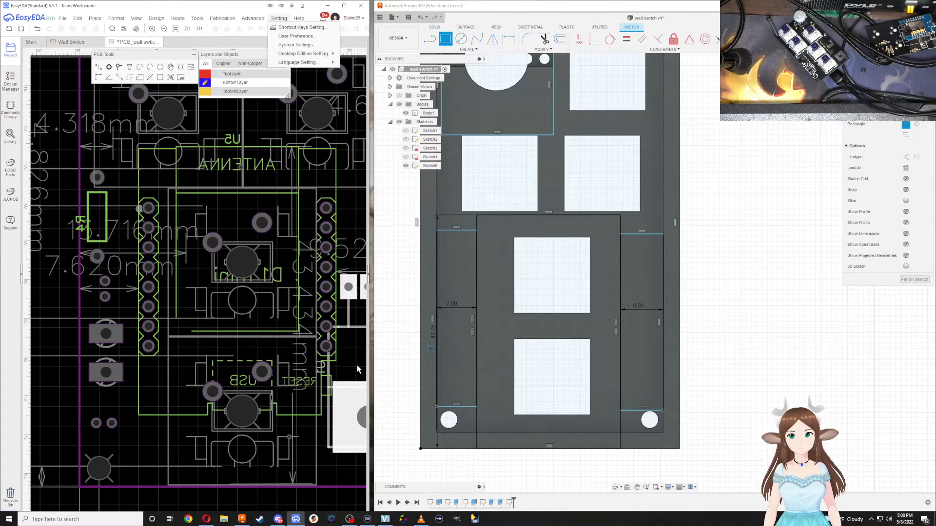
# Set the width dimension of the sketch's left side strip to 9.5 mm and that of the right side strip to 6.2 mm
pyautogui.scroll(1, 699, 238)
pyautogui.scroll(-3, 701, 244)
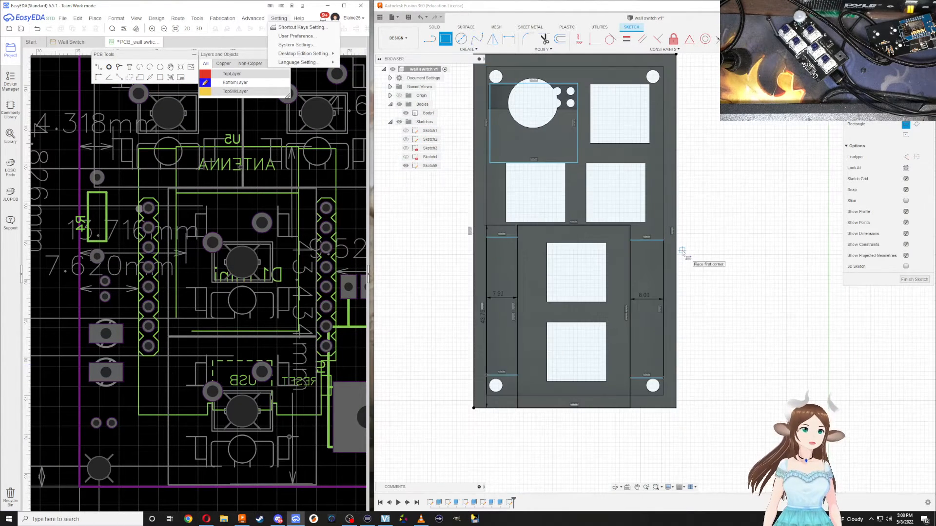
pyautogui.scroll(-2, 183, 236)
pyautogui.scroll(1, 182, 236)
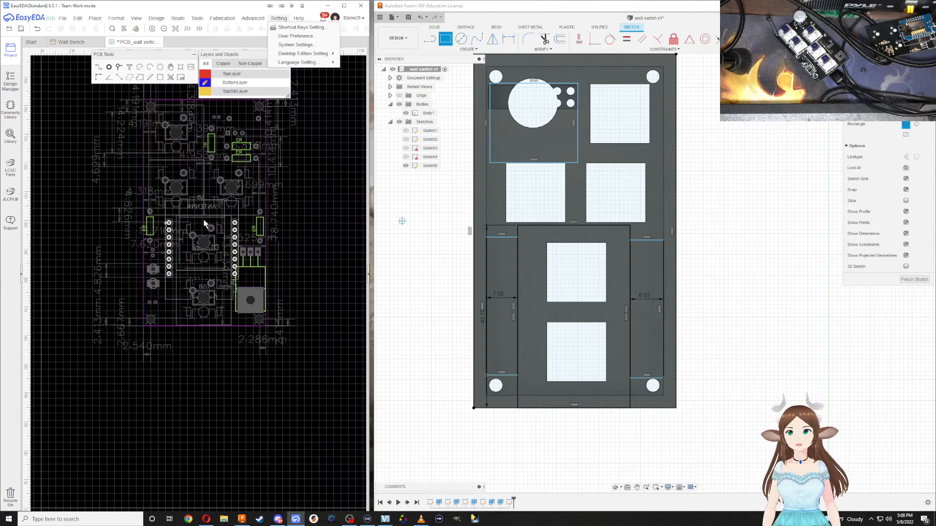
pyautogui.scroll(2, 258, 189)
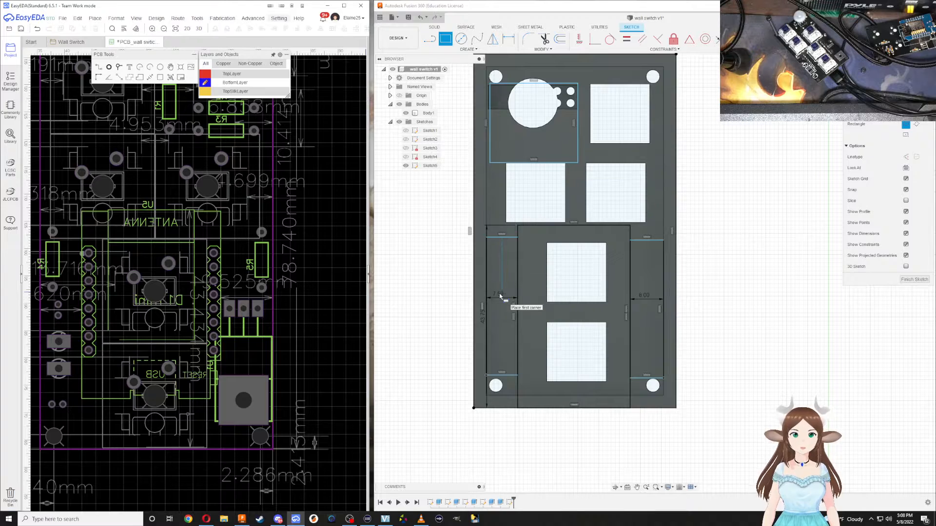
pyautogui.rightClick(427, 273)
pyautogui.click(445, 272)
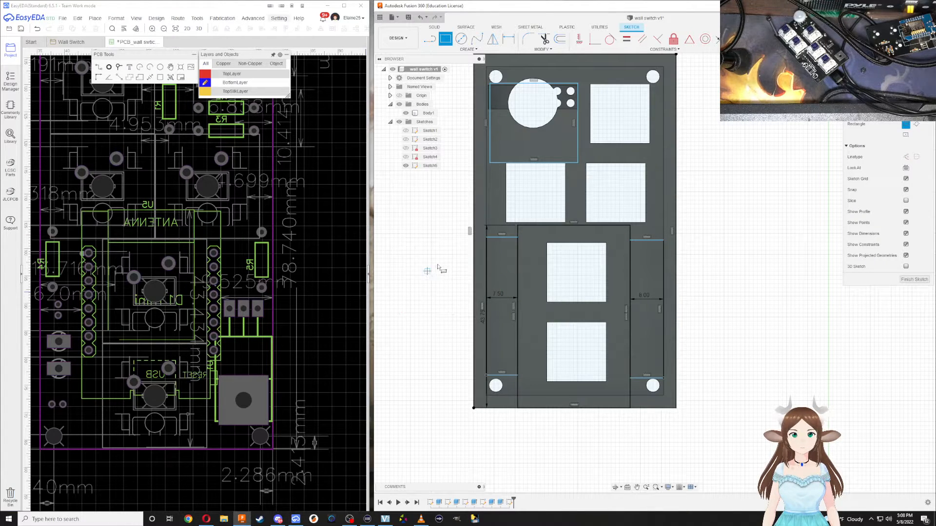
pyautogui.click(497, 292)
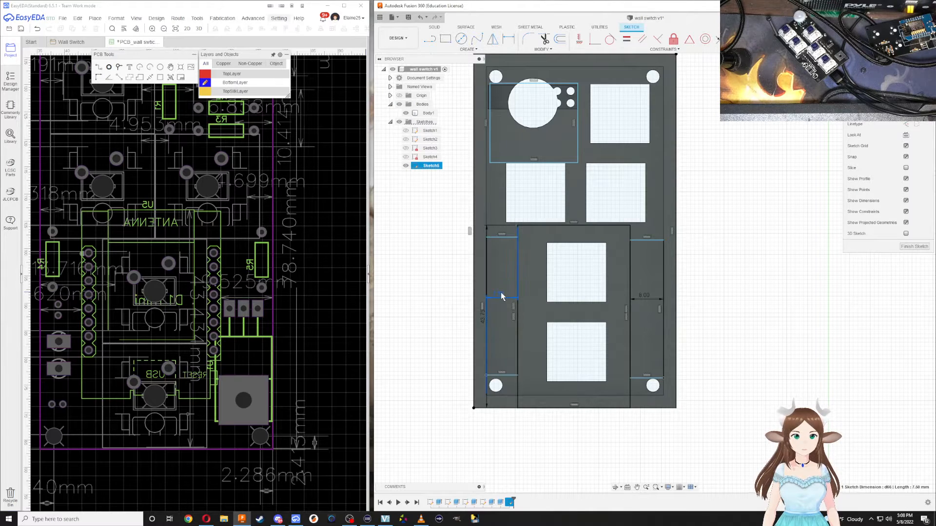
pyautogui.doubleClick(502, 294)
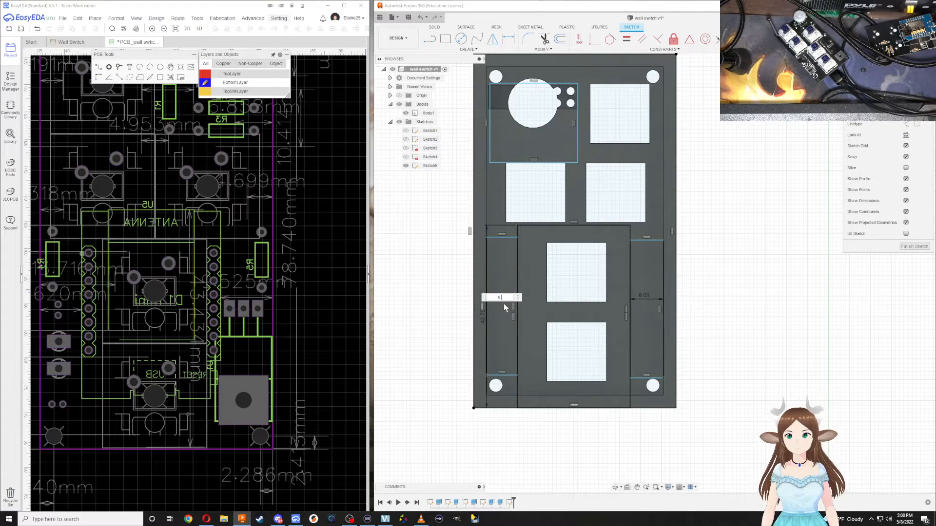
pyautogui.write('9.5')
pyautogui.press('Return')
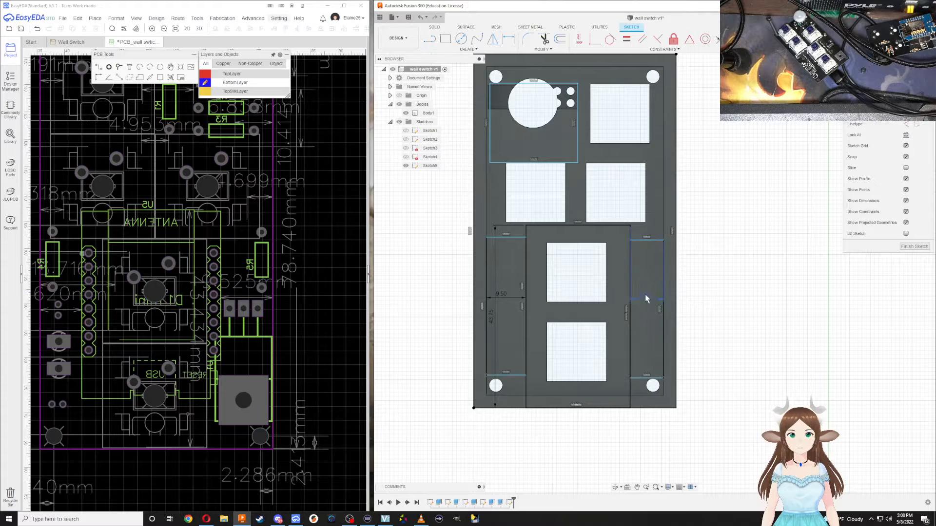
pyautogui.doubleClick(645, 298)
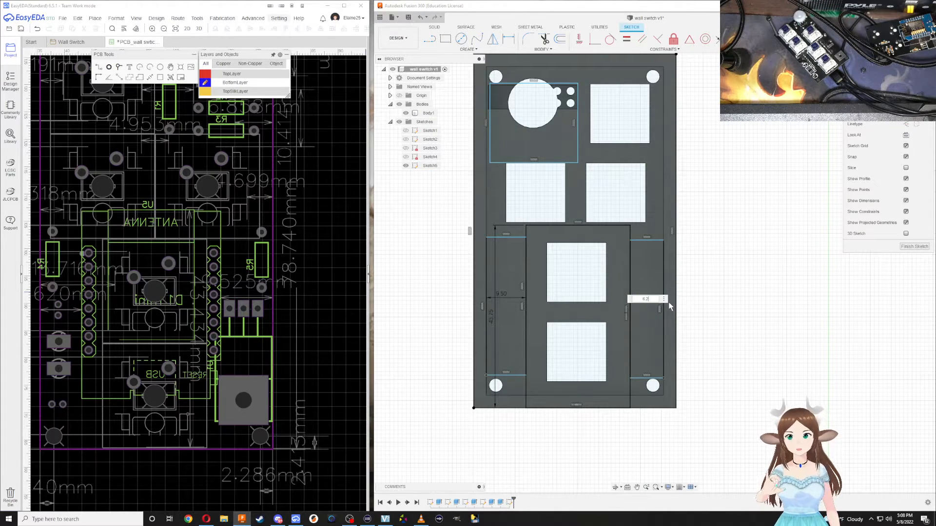
pyautogui.press('Return')
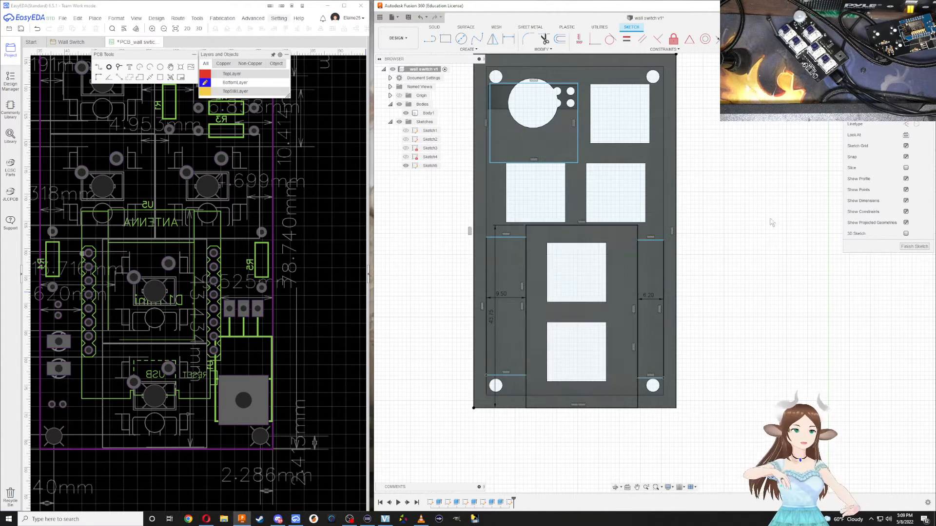
# Sketch a rectangle spanning the full width of the right side strip, beside the two lower square openings, and finish the sketch
pyautogui.moveTo(621, 293)
pyautogui.mouseDown(button='middle')
pyautogui.moveTo(636, 318)
pyautogui.moveTo(601, 327)
pyautogui.mouseUp(button='middle')
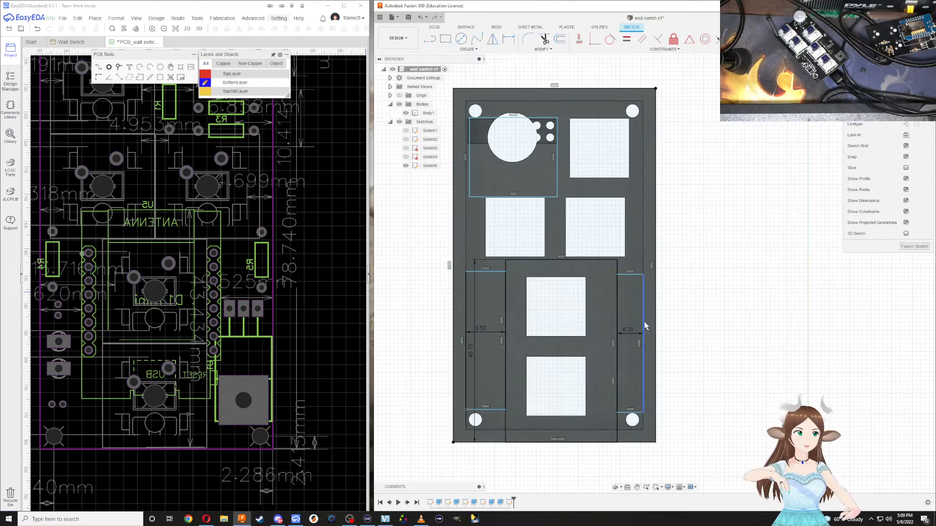
pyautogui.click(644, 321)
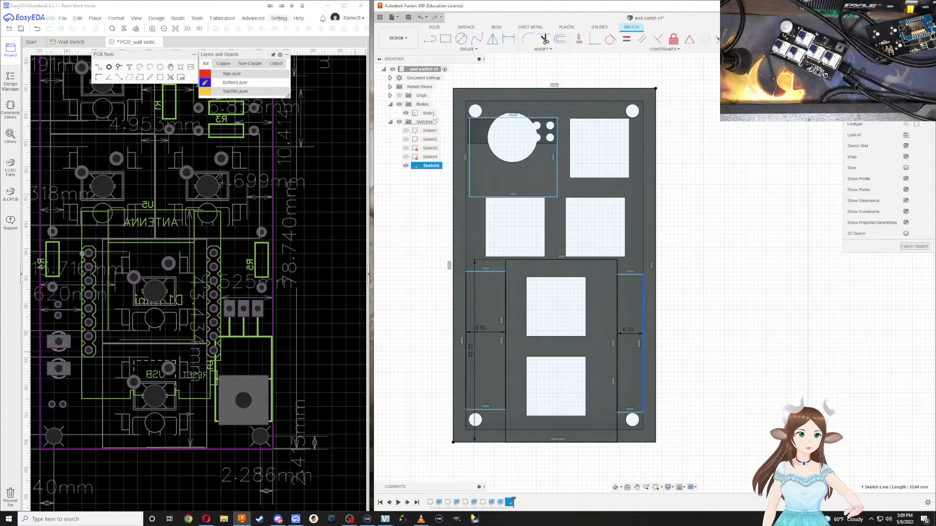
pyautogui.press('Escape')
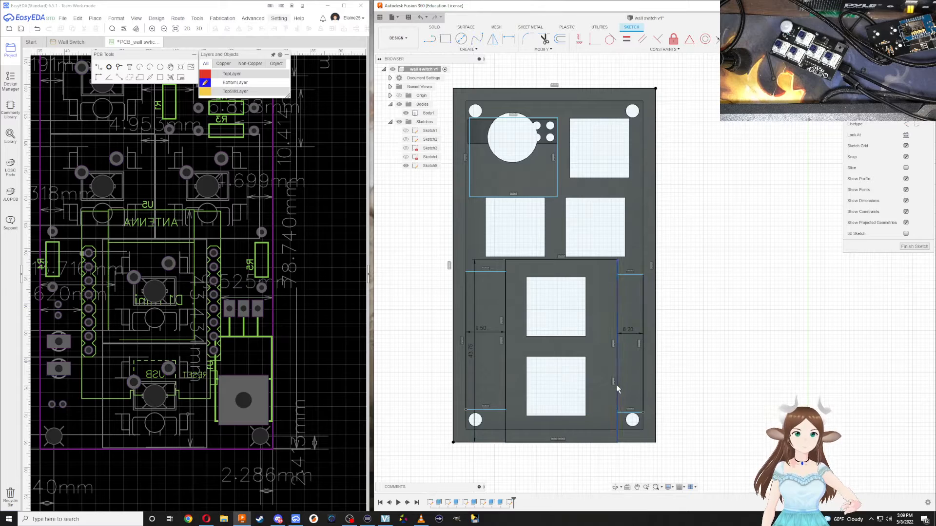
pyautogui.click(445, 39)
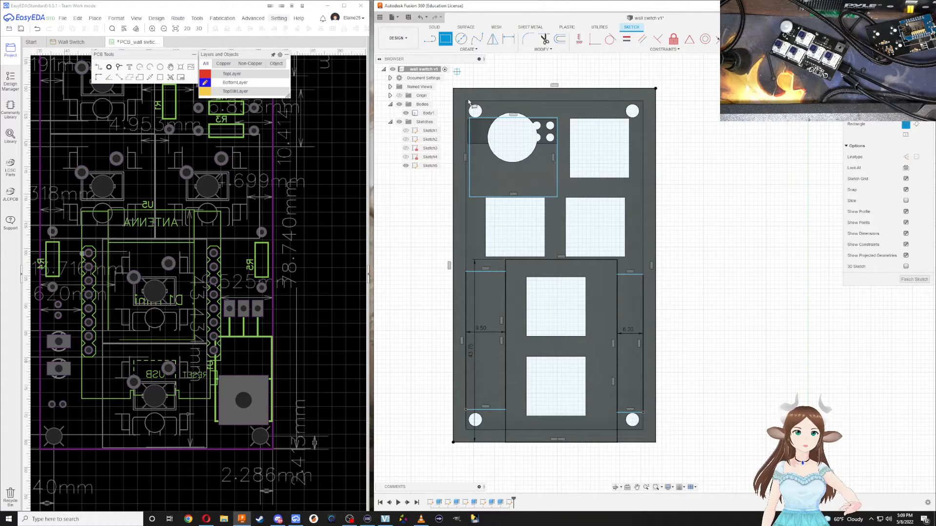
pyautogui.click(619, 384)
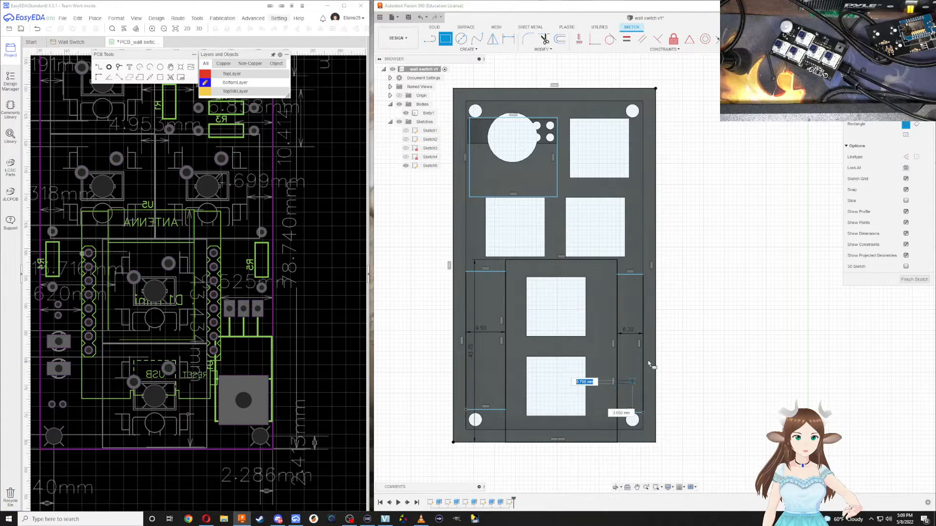
pyautogui.click(644, 317)
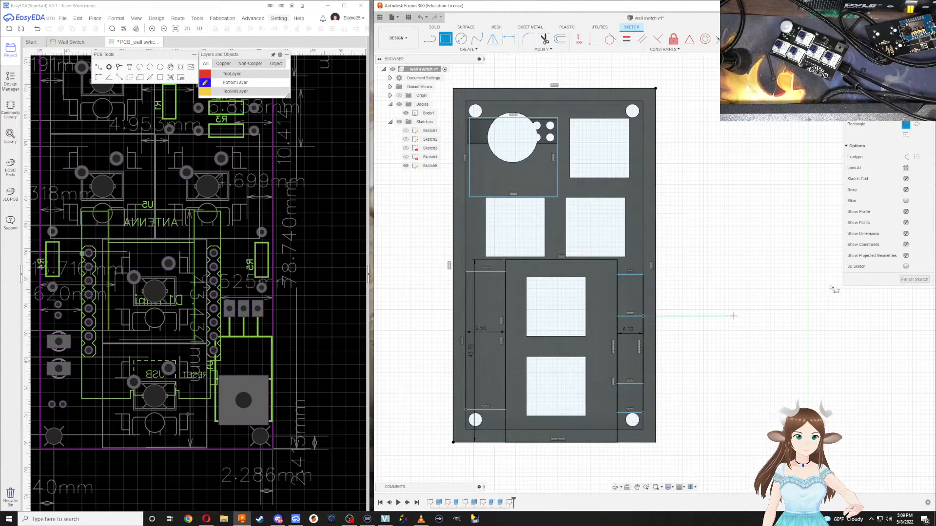
pyautogui.click(901, 283)
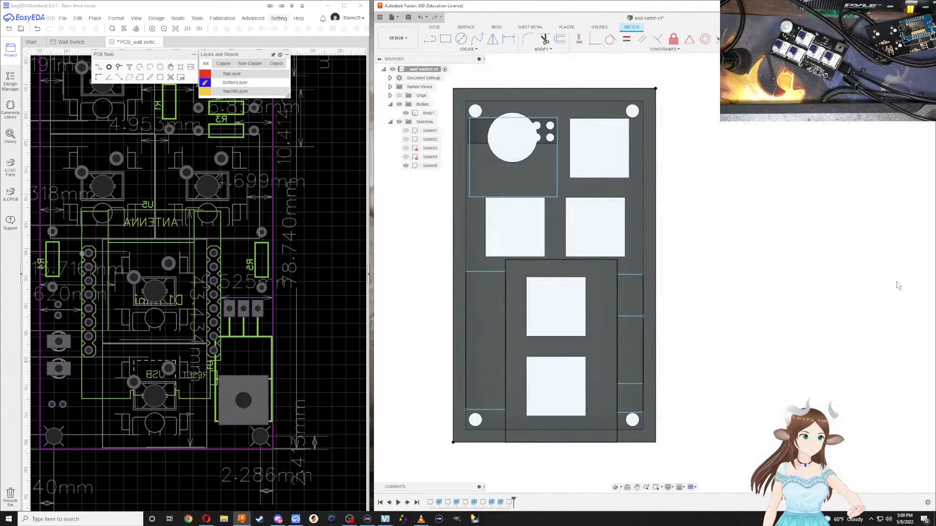
# Hide the existing body and start an Extrude with the outer frame, left side, upper area, upper rectangle and central profiles
pyautogui.keyDown('shift'); pyautogui.moveTo(696, 399); pyautogui.dragTo(702, 373, button='middle'); pyautogui.keyUp('shift')
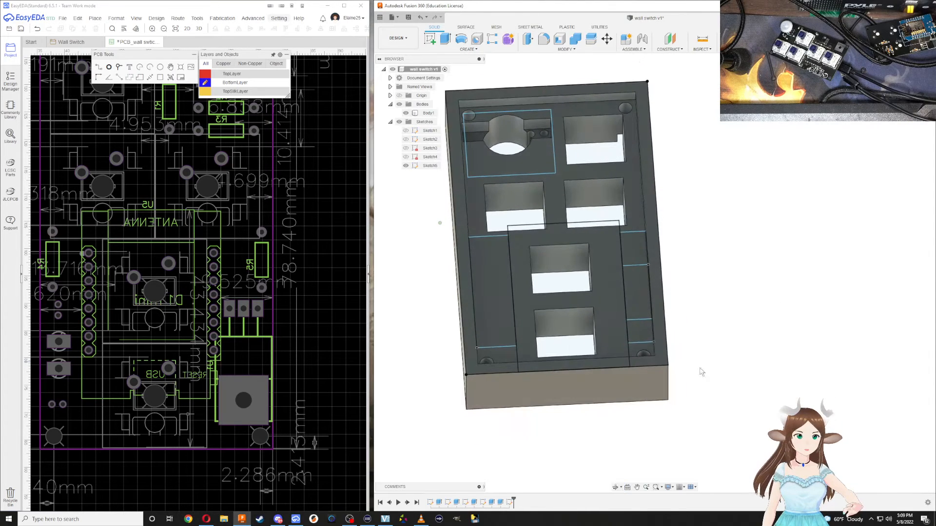
pyautogui.click(406, 113)
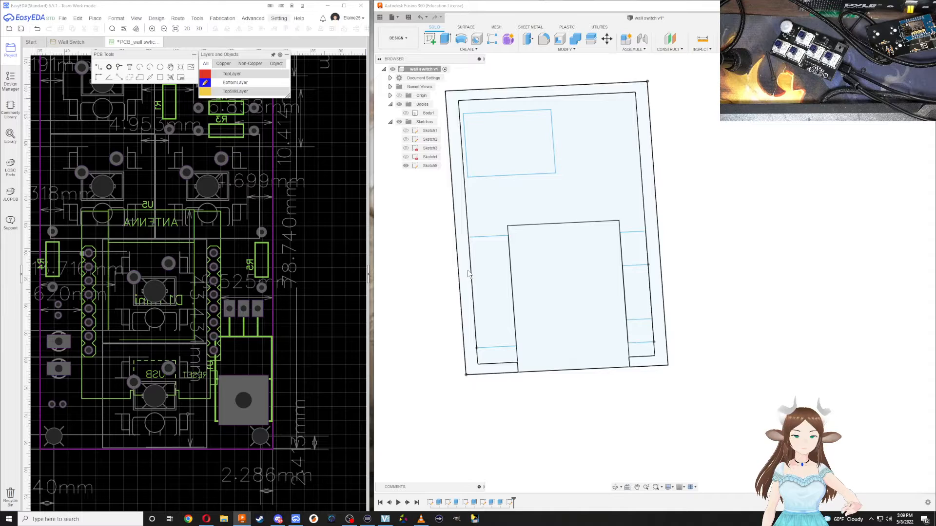
pyautogui.press('e')
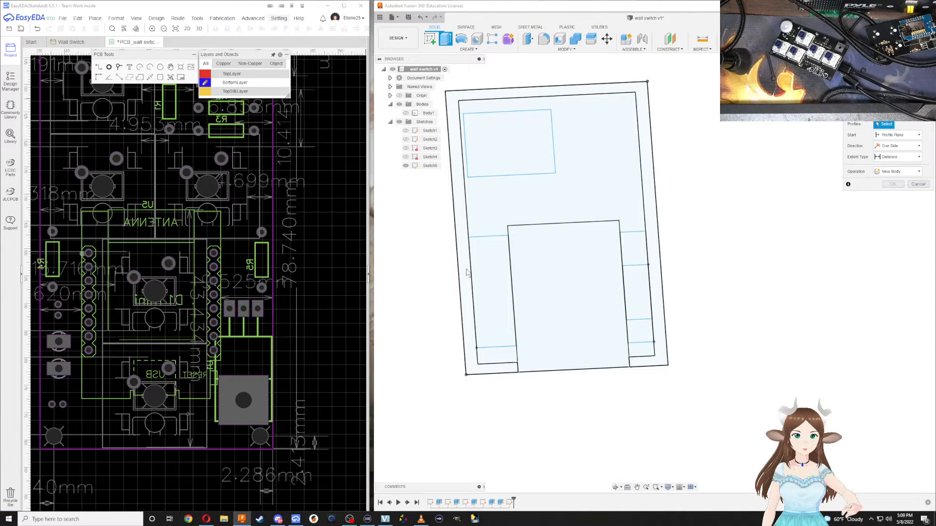
pyautogui.click(467, 272)
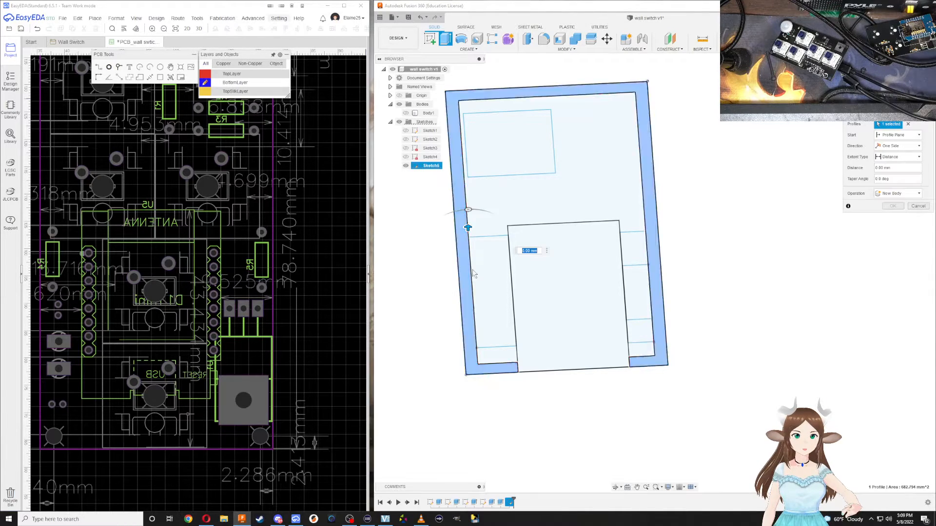
pyautogui.click(498, 357)
pyautogui.click(493, 287)
pyautogui.click(488, 209)
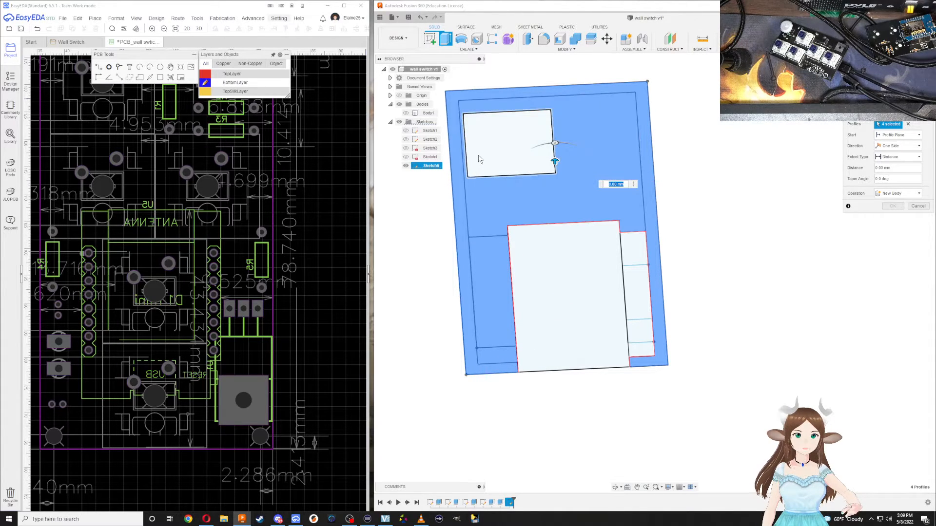
pyautogui.click(480, 156)
pyautogui.click(580, 282)
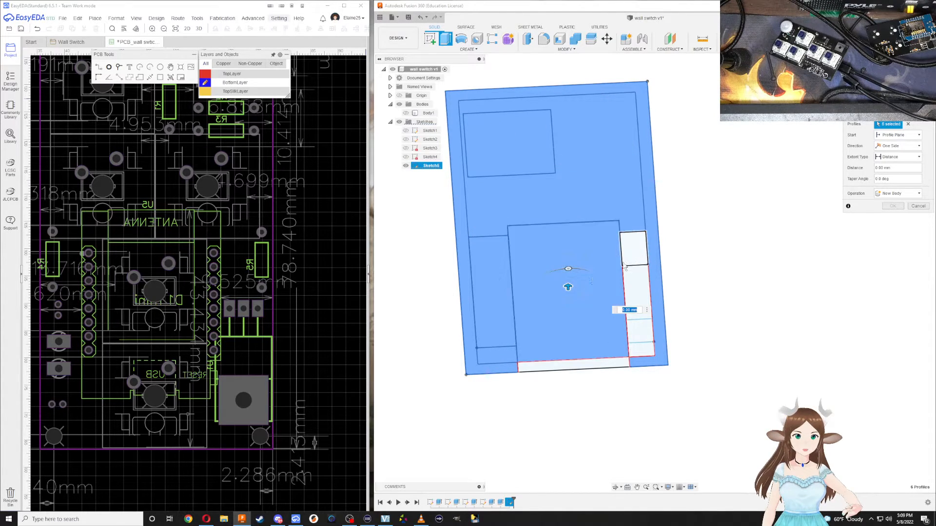
# Remove the central, upper rectangle and left strip profiles from the Extrude selection and add them back
pyautogui.click(586, 310)
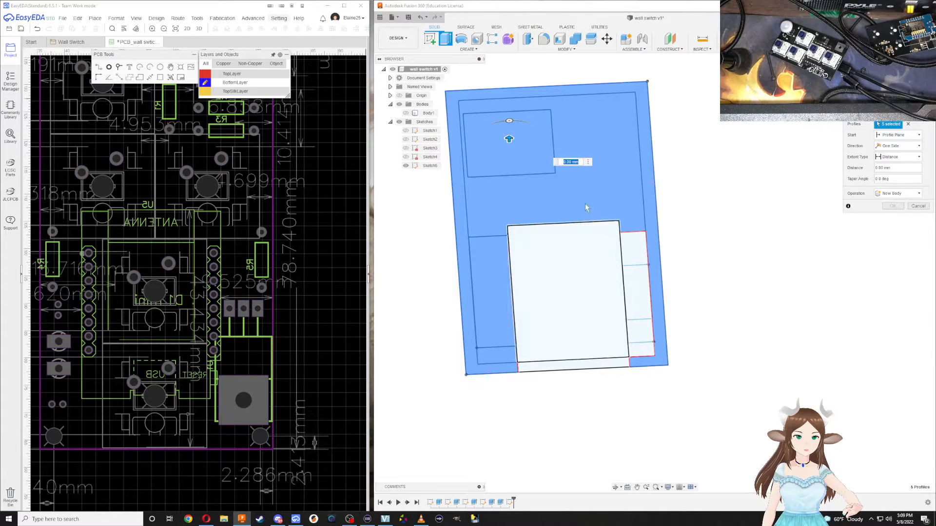
pyautogui.click(536, 157)
pyautogui.click(486, 289)
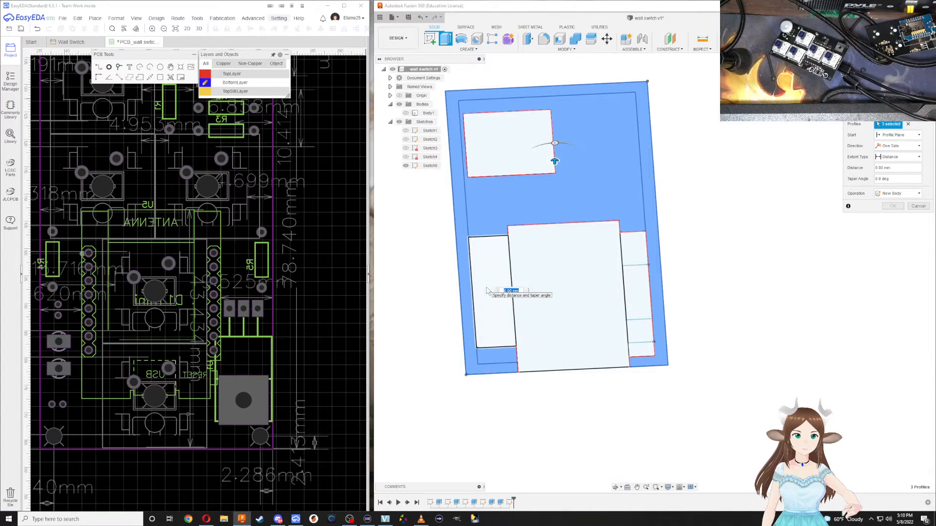
pyautogui.click(486, 291)
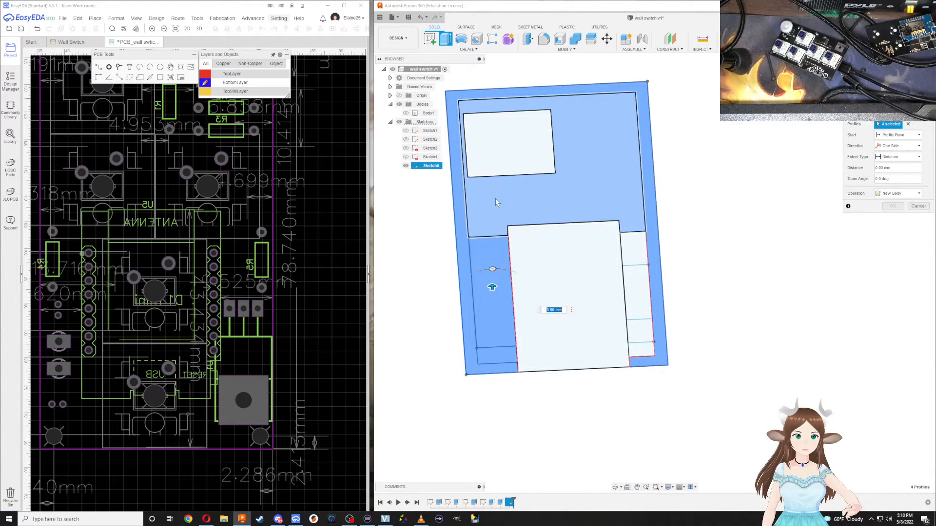
pyautogui.click(542, 295)
pyautogui.click(512, 155)
# Add the strip below the central profile and the four right side profiles, and extrude all eleven profiles 18 mm as a new body
pyautogui.click(560, 366)
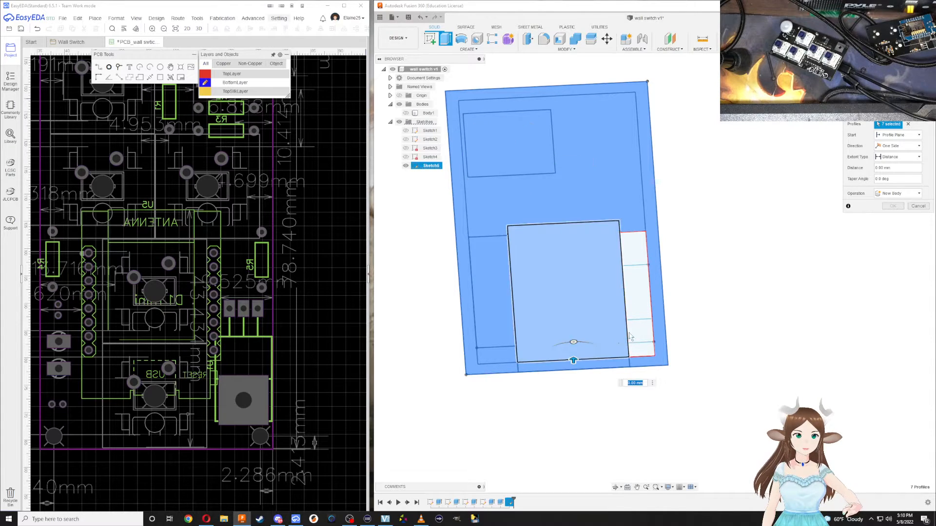
pyautogui.click(646, 349)
pyautogui.click(639, 331)
pyautogui.click(633, 292)
pyautogui.click(633, 249)
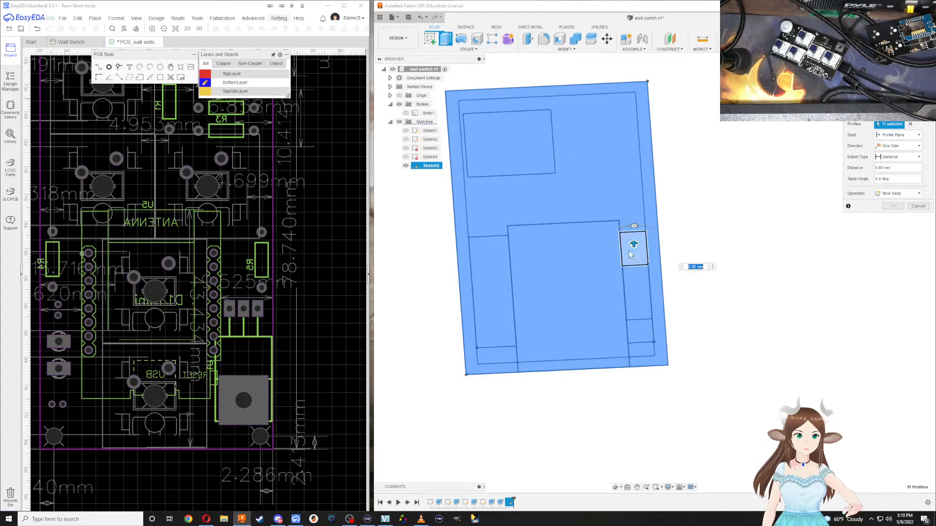
pyautogui.keyDown('shift'); pyautogui.moveTo(608, 381); pyautogui.dragTo(609, 359, button='middle'); pyautogui.keyUp('shift')
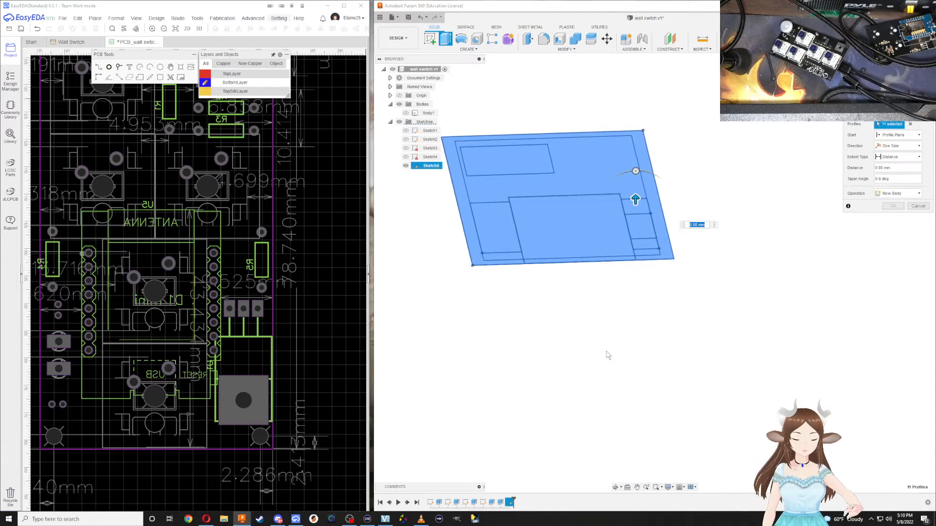
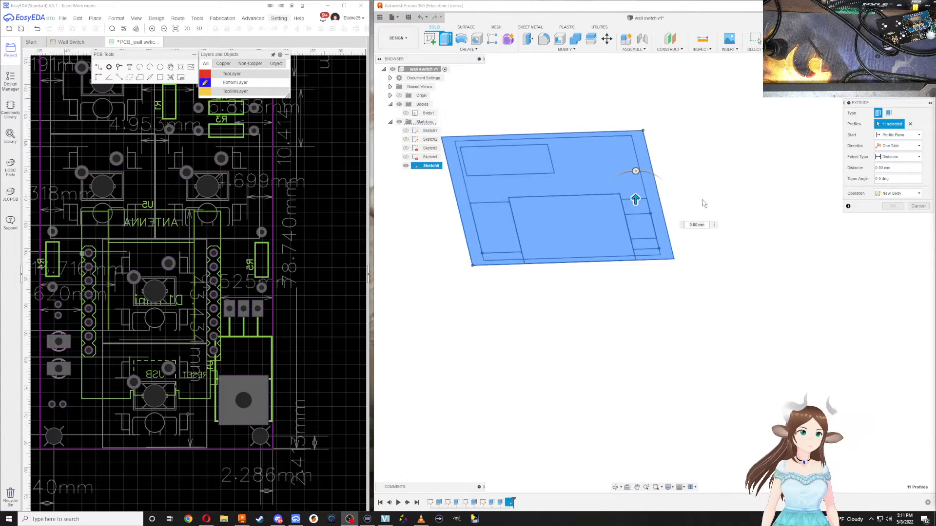
pyautogui.click(701, 226)
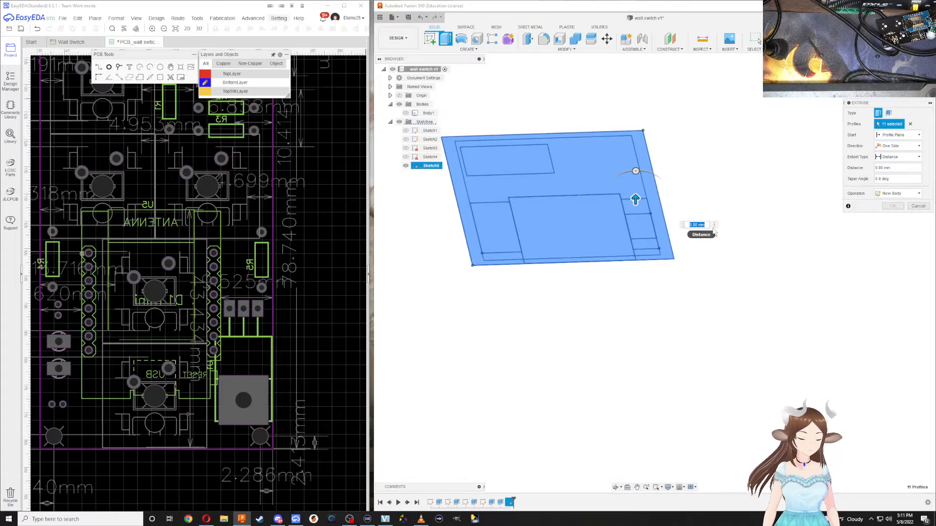
pyautogui.write('18')
pyautogui.press('Return')
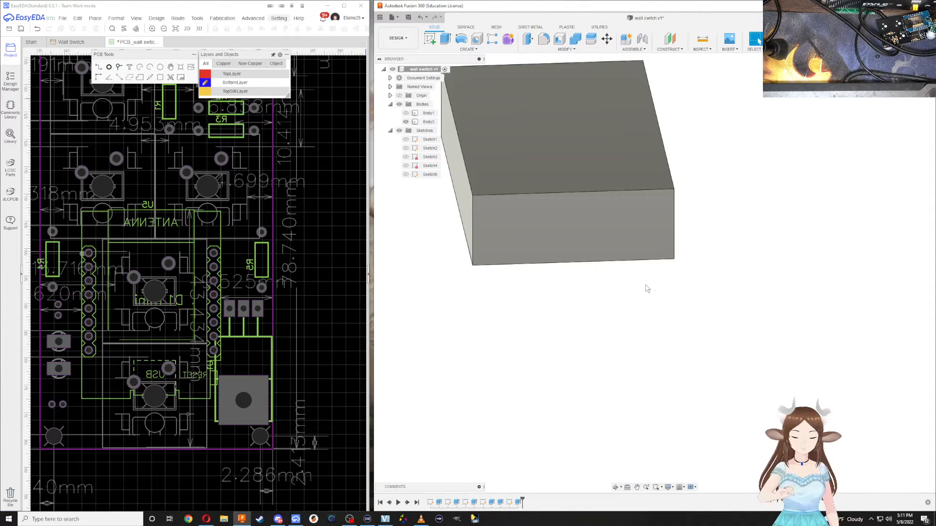
# Show the layout sketch on the new block and turn the view square to the sketched face, rotated in plane
pyautogui.moveTo(674, 345)
pyautogui.keyDown('shift'); pyautogui.mouseDown(button='middle')
pyautogui.moveTo(672, 295)
pyautogui.moveTo(668, 307)
pyautogui.mouseUp(button='middle'); pyautogui.keyUp('shift')
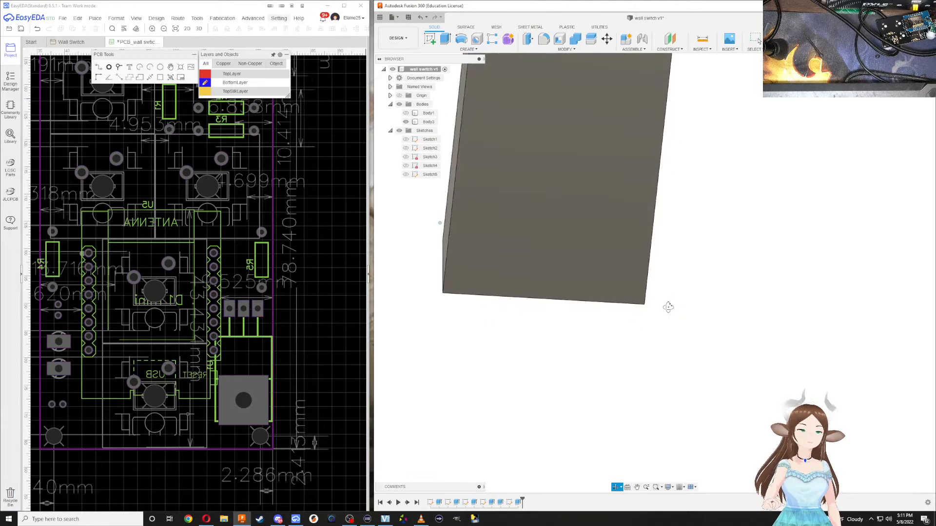
pyautogui.click(408, 176)
pyautogui.click(406, 175)
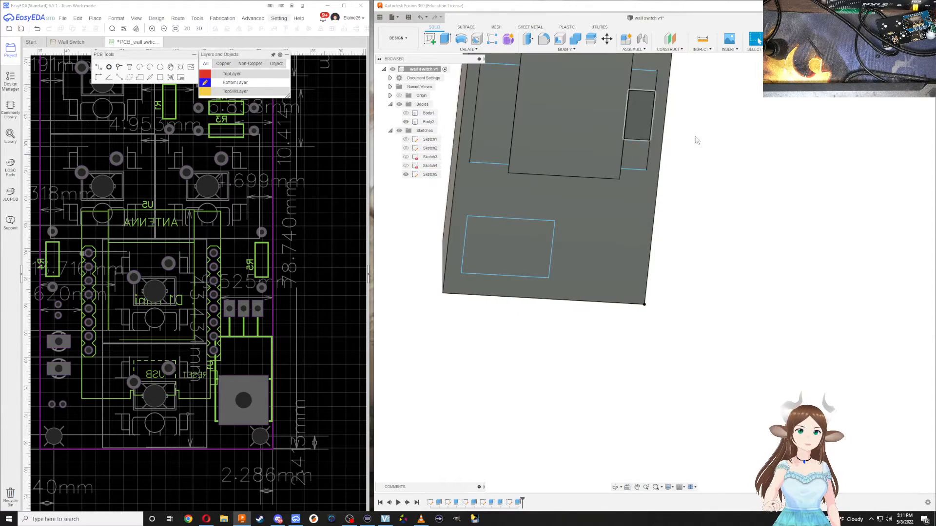
pyautogui.click(905, 79)
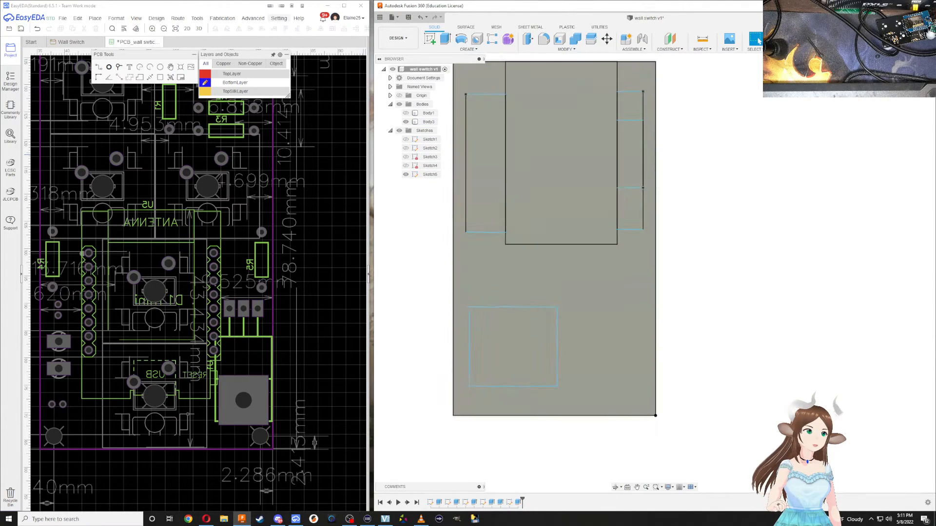
pyautogui.click(923, 63)
pyautogui.click(922, 64)
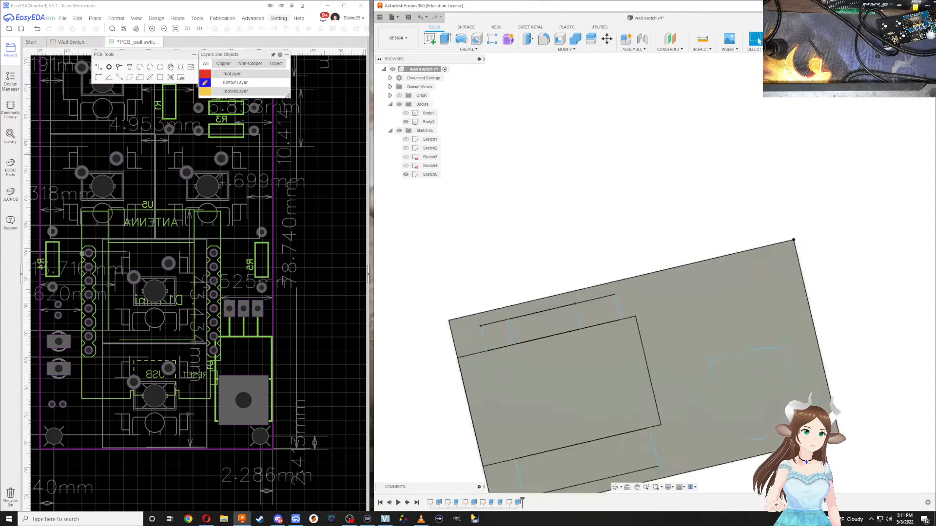
pyautogui.scroll(1, 803, 303)
pyautogui.moveTo(802, 303); pyautogui.dragTo(644, 194, button='middle')
pyautogui.scroll(-2, 608, 207)
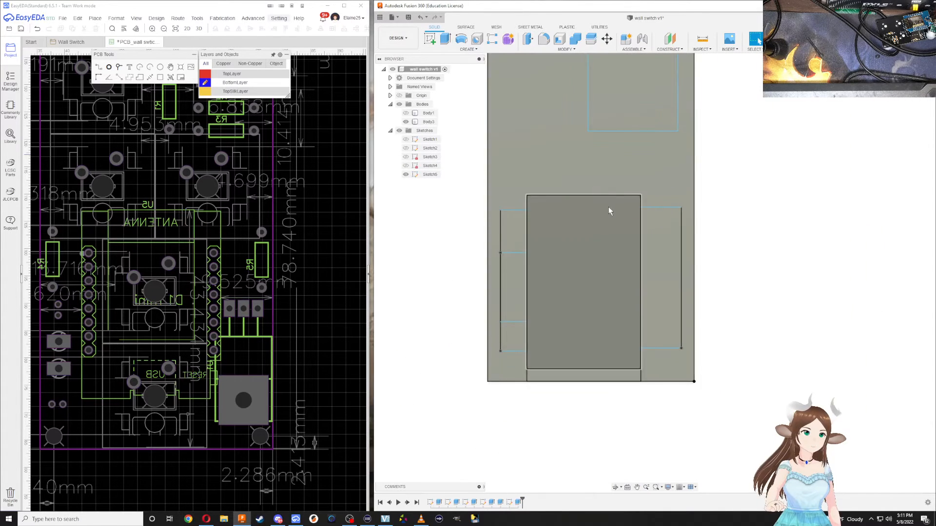
pyautogui.click(601, 250)
pyautogui.click(584, 360)
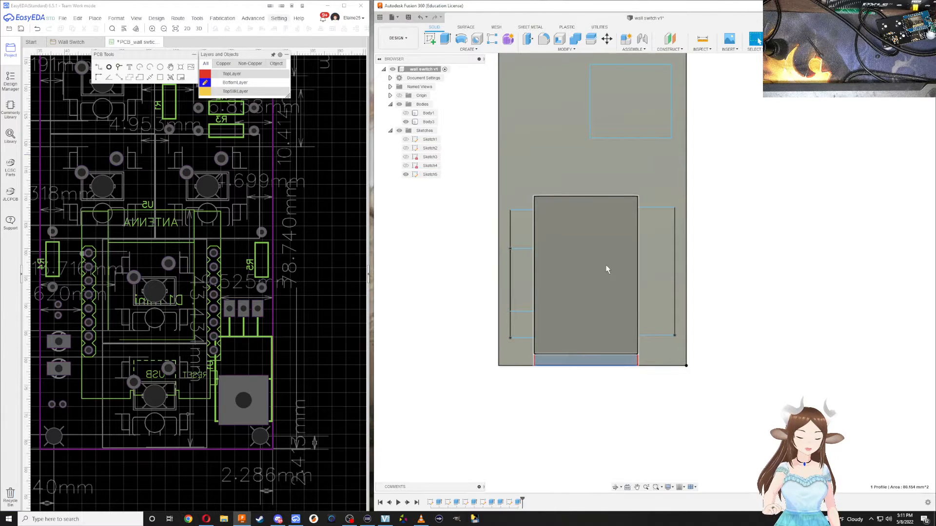
pyautogui.press('e')
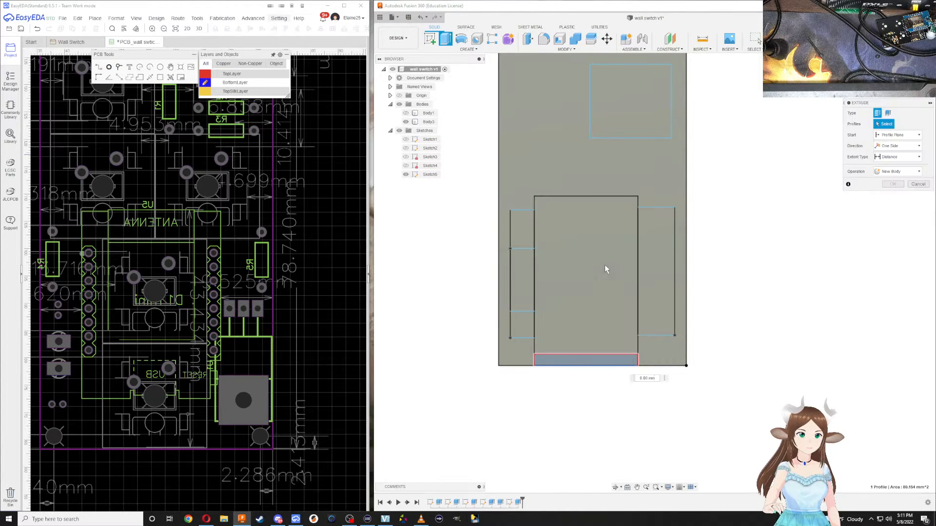
pyautogui.click(605, 266)
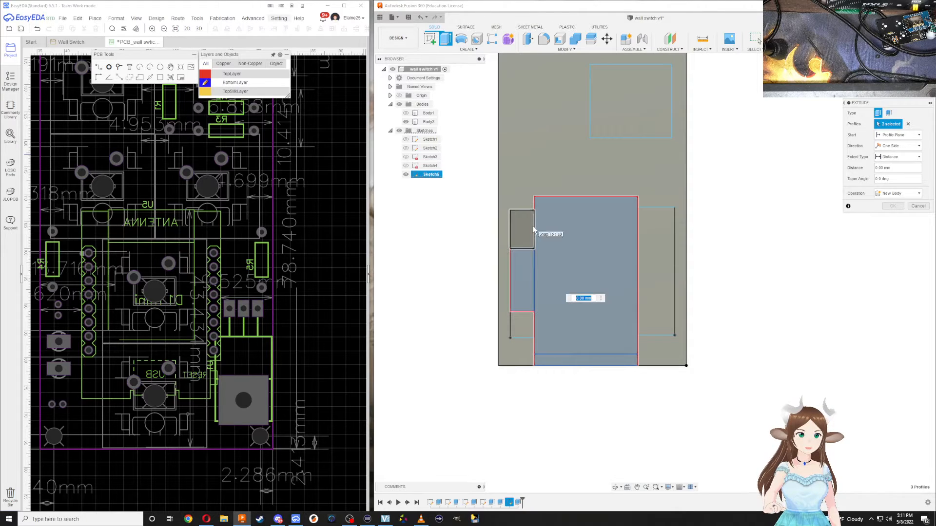
pyautogui.click(523, 229)
pyautogui.click(525, 293)
pyautogui.click(525, 322)
pyautogui.click(662, 290)
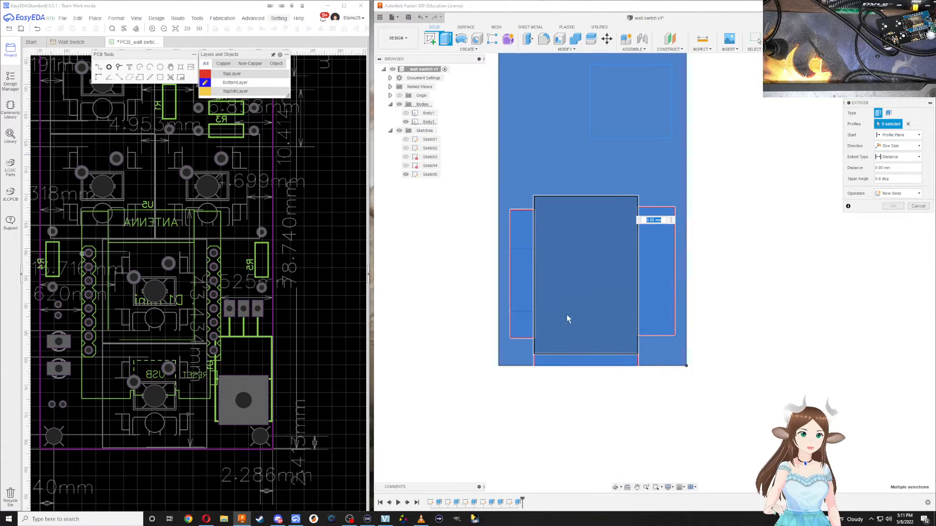
pyautogui.press('Escape')
pyautogui.press('e')
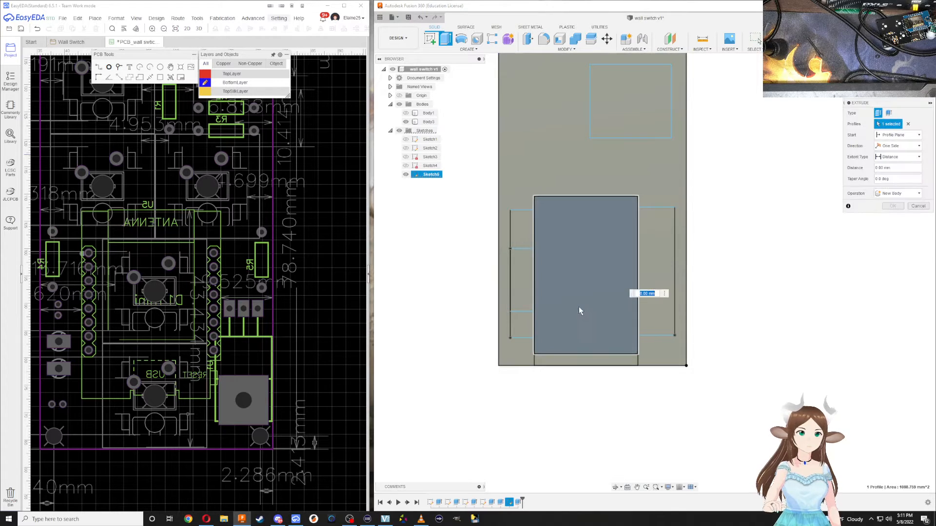
pyautogui.press('Escape')
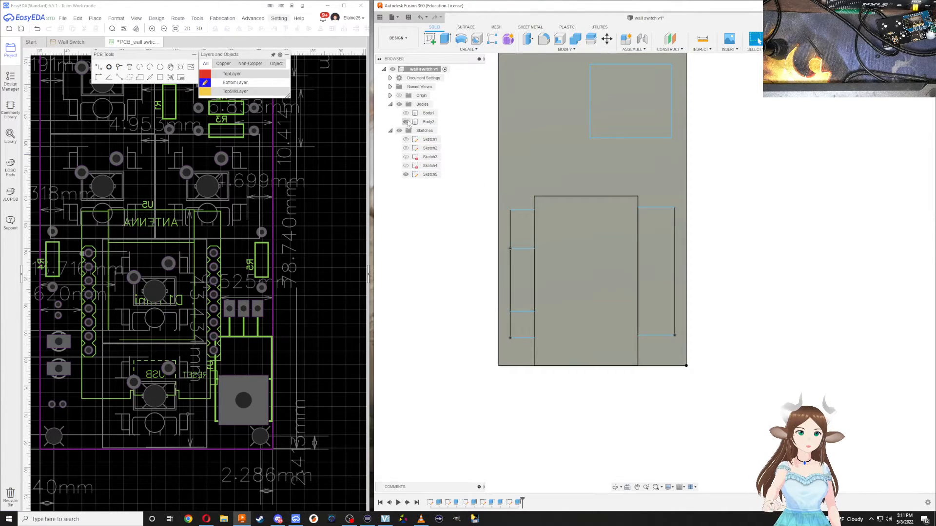
# Cut the large central profile and the narrow strip below it 15 mm deep into the block
pyautogui.click(561, 247)
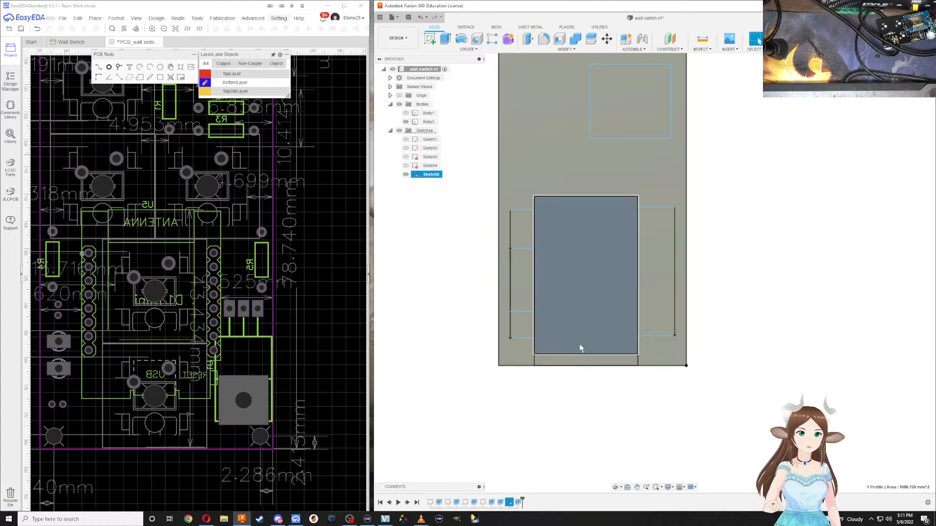
pyautogui.click(581, 361)
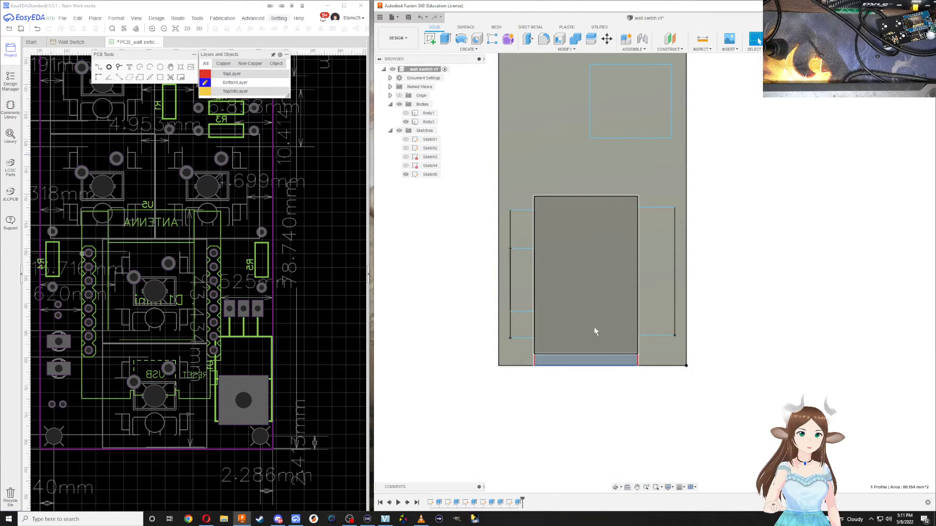
pyautogui.press('e')
pyautogui.click(591, 267)
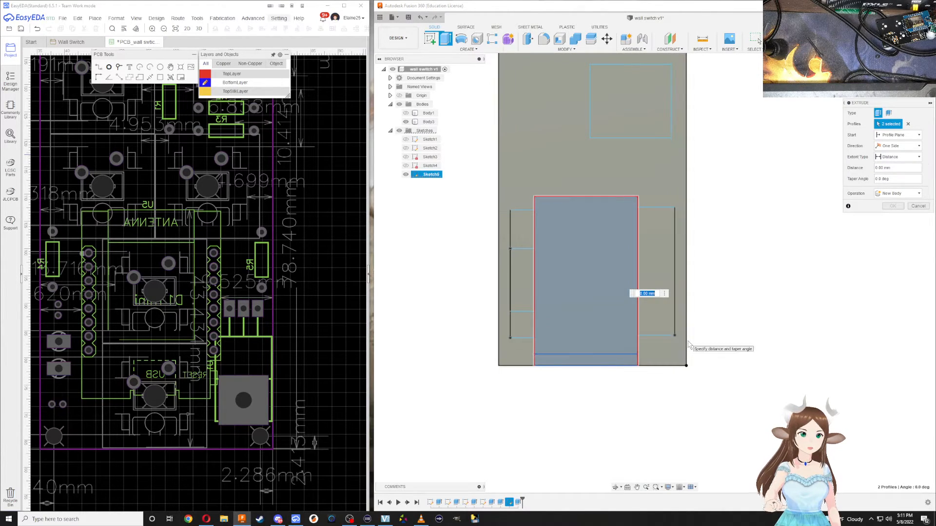
pyautogui.write('-5')
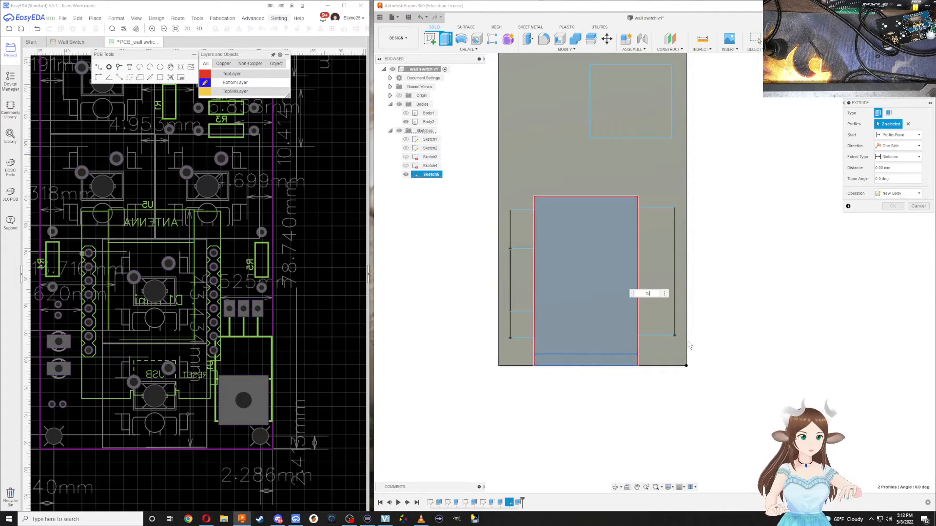
pyautogui.press('Return')
pyautogui.moveTo(679, 317)
pyautogui.keyDown('shift'); pyautogui.mouseDown(button='middle')
pyautogui.moveTo(677, 271)
pyautogui.moveTo(683, 307)
pyautogui.mouseUp(button='middle'); pyautogui.keyUp('shift')
# Extrude the three left side profiles, the right side profile and the upper rectangle 4 mm into the block as a cut
pyautogui.press('e')
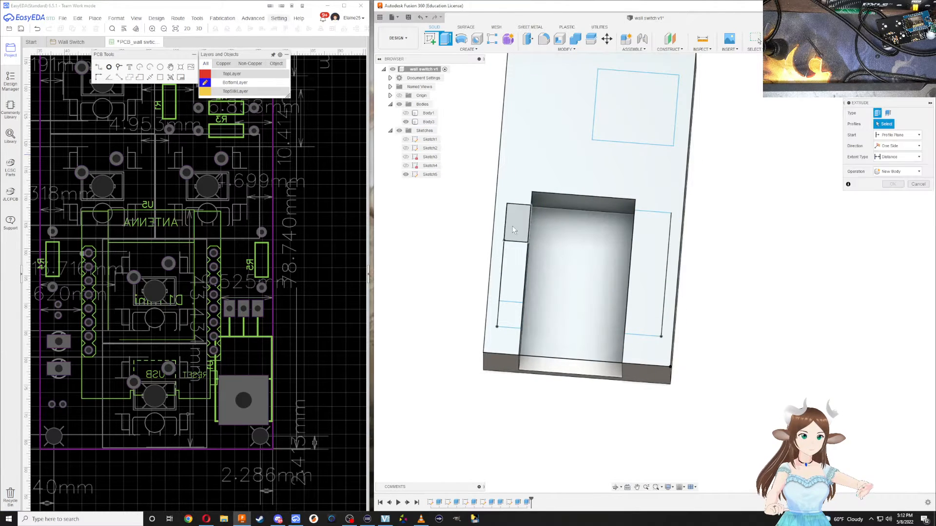
pyautogui.click(516, 222)
pyautogui.click(510, 273)
pyautogui.click(508, 318)
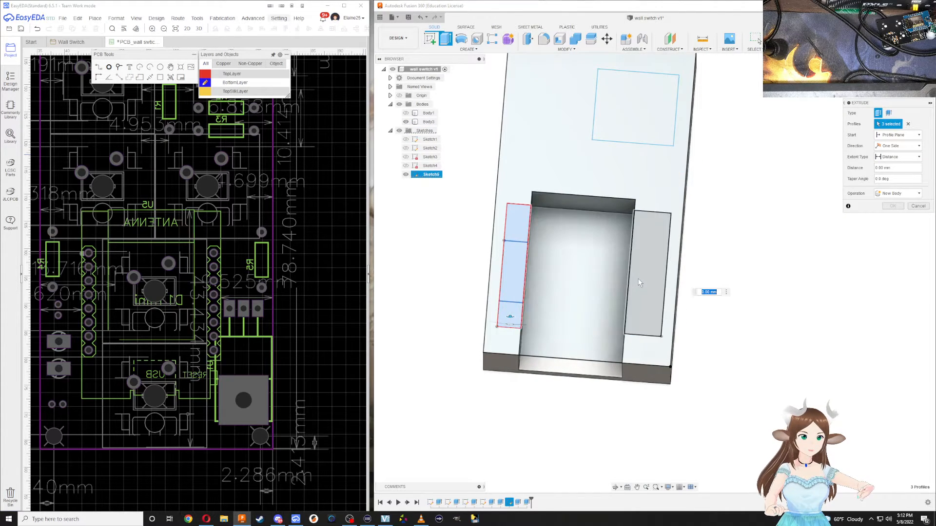
pyautogui.click(649, 287)
pyautogui.click(630, 140)
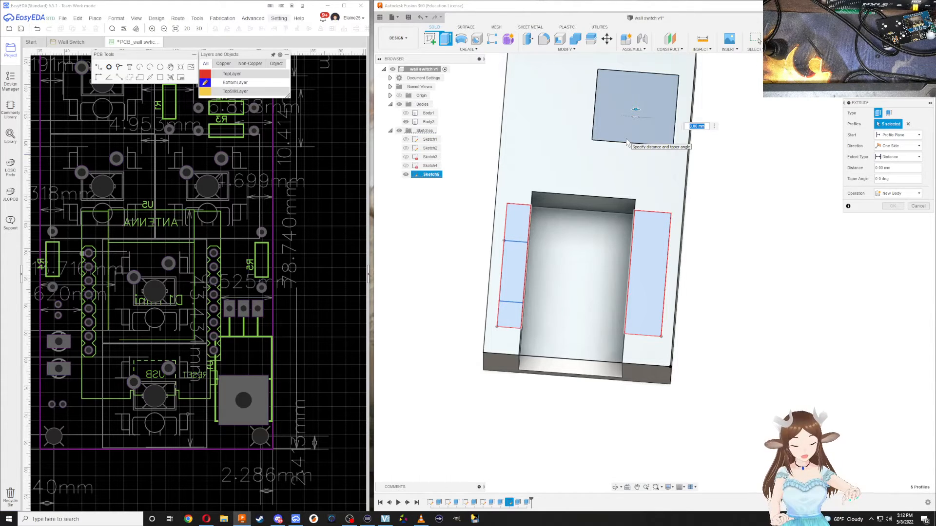
pyautogui.write('4')
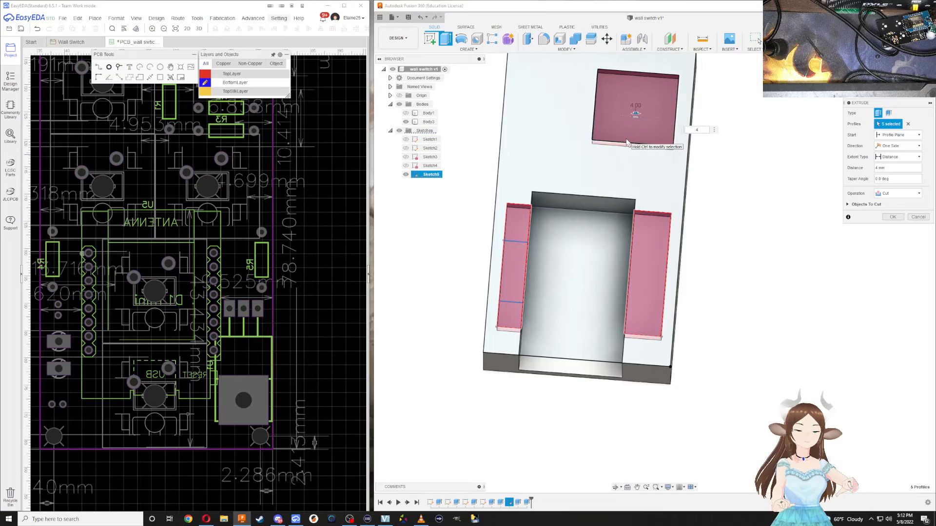
pyautogui.press('Return')
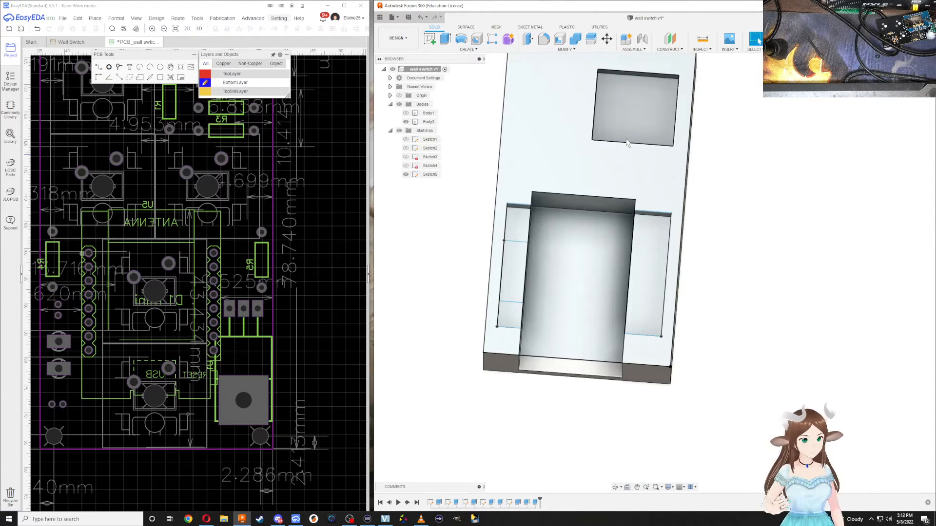
# Edit the side and upper pocket cut, setting its depth to 6 mm, and view the pockets from an angle
pyautogui.doubleClick(535, 502)
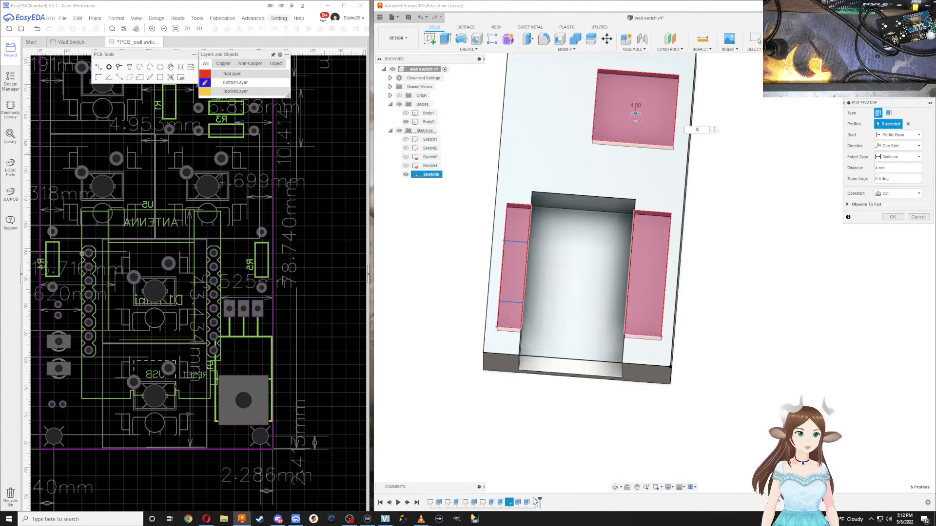
pyautogui.write('6')
pyautogui.press('Return')
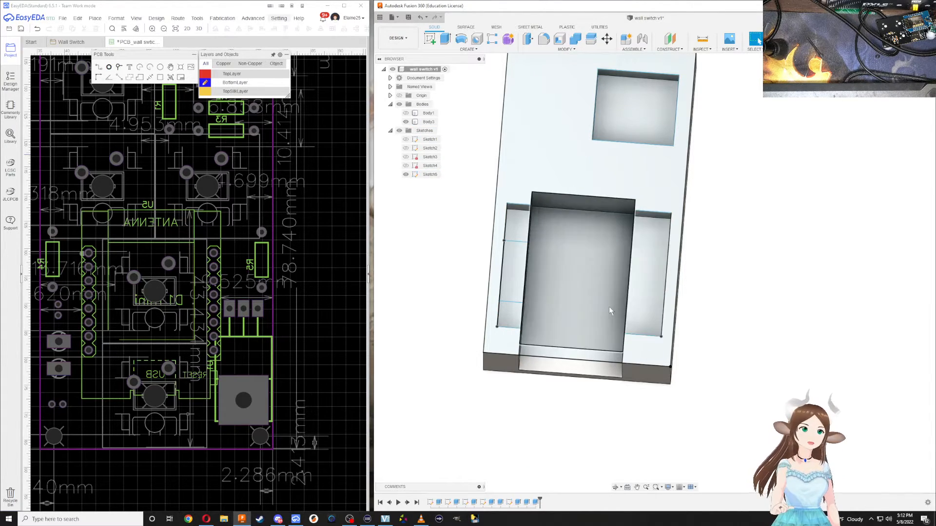
pyautogui.keyDown('shift'); pyautogui.moveTo(609, 306); pyautogui.dragTo(731, 263, button='middle'); pyautogui.keyUp('shift')
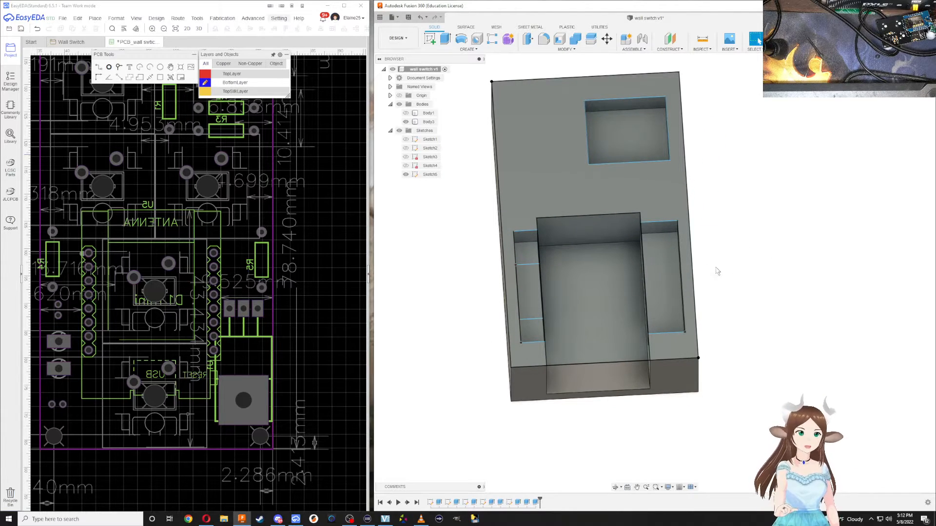
# Hide the layout sketch and show Body1 on top of the back part to check how they fit
pyautogui.click(406, 175)
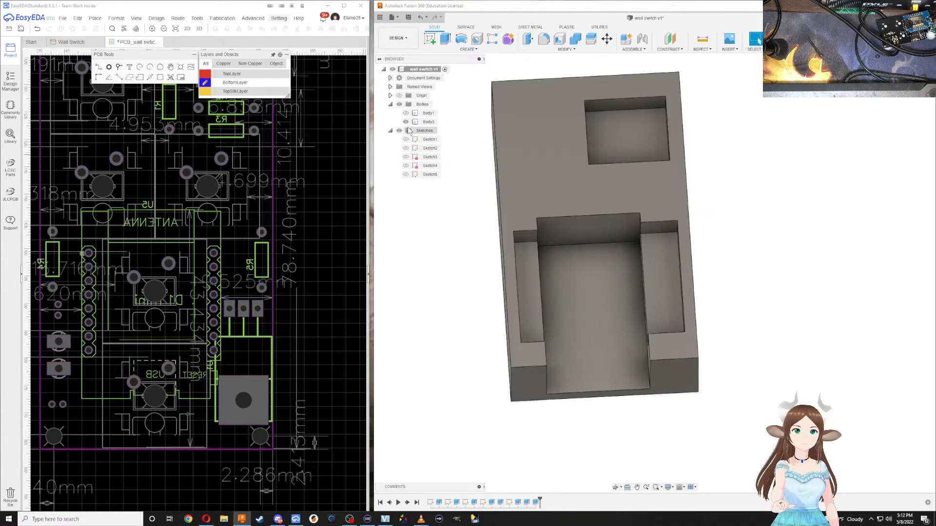
pyautogui.click(405, 122)
pyautogui.click(406, 113)
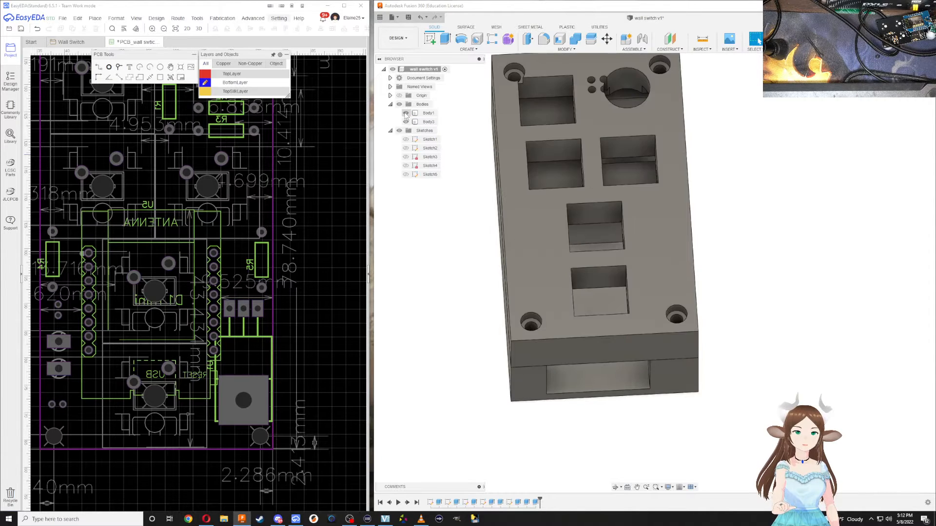
pyautogui.moveTo(756, 283)
pyautogui.keyDown('shift'); pyautogui.mouseDown(button='middle')
pyautogui.moveTo(748, 217)
pyautogui.moveTo(756, 274)
pyautogui.moveTo(746, 274)
pyautogui.mouseUp(button='middle'); pyautogui.keyUp('shift')
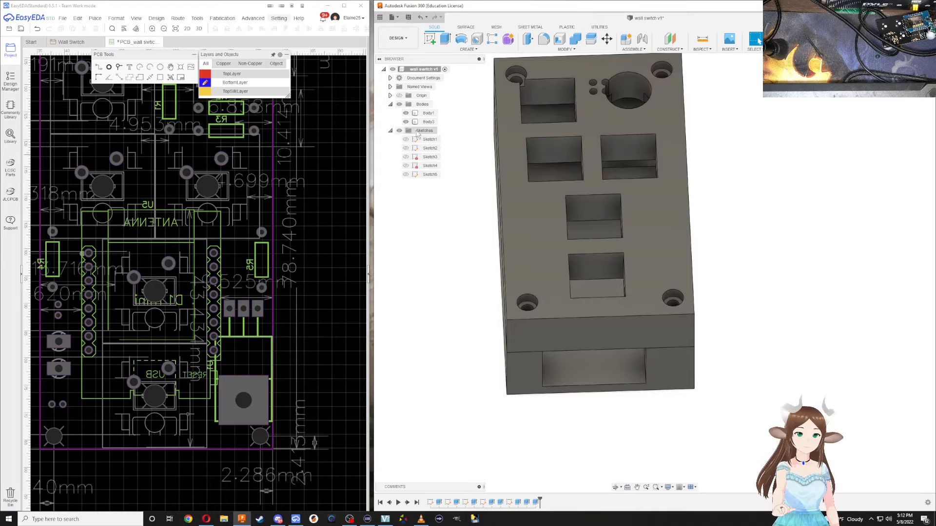
# Hide Body1 and show Sketch1 with the screw hole circles over the back part
pyautogui.click(412, 114)
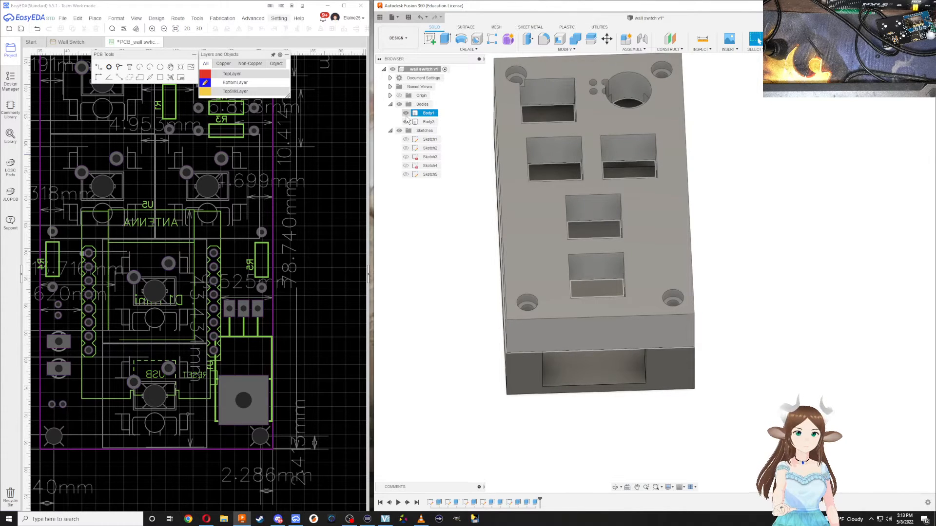
pyautogui.click(406, 113)
pyautogui.click(409, 139)
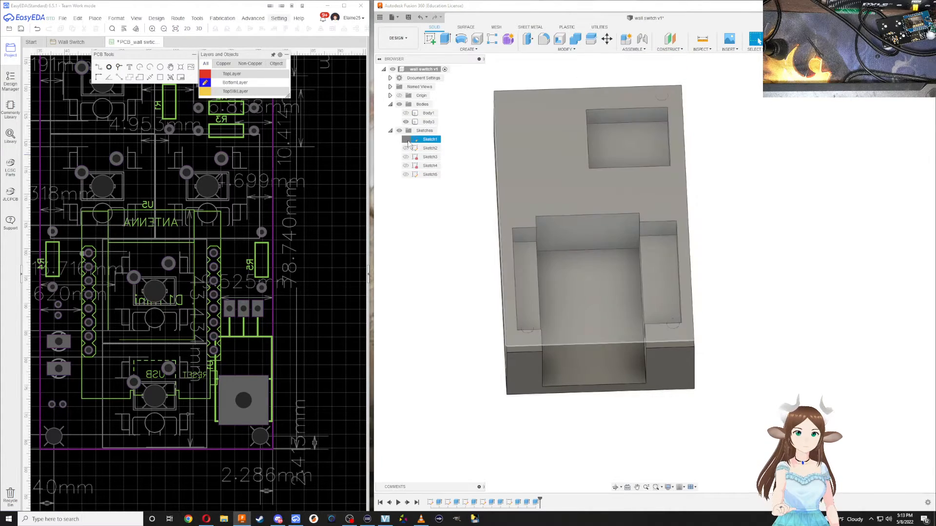
pyautogui.click(407, 141)
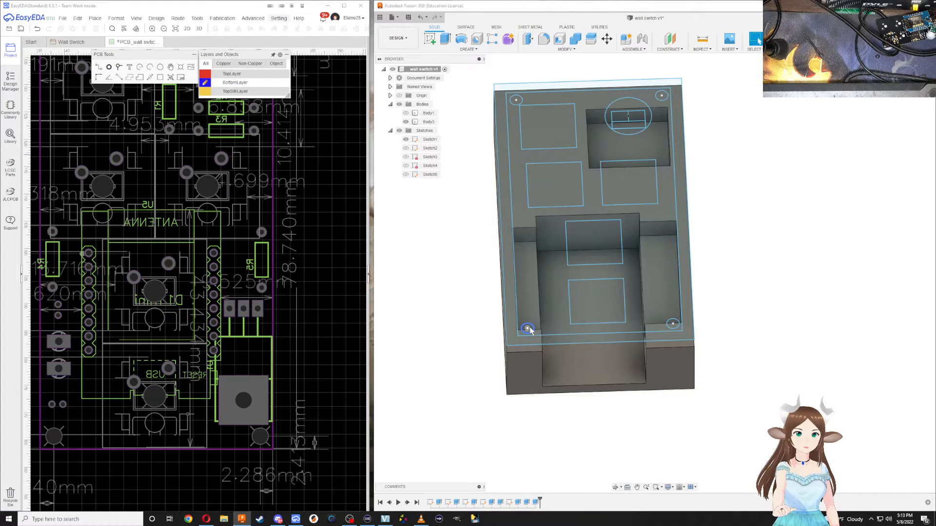
# Extrude the four corner screw hole circles of Sketch1 -54 mm as a cut through the back part
pyautogui.keyDown('shift'); pyautogui.moveTo(595, 266); pyautogui.dragTo(590, 288, button='middle'); pyautogui.keyUp('shift')
pyautogui.press('e')
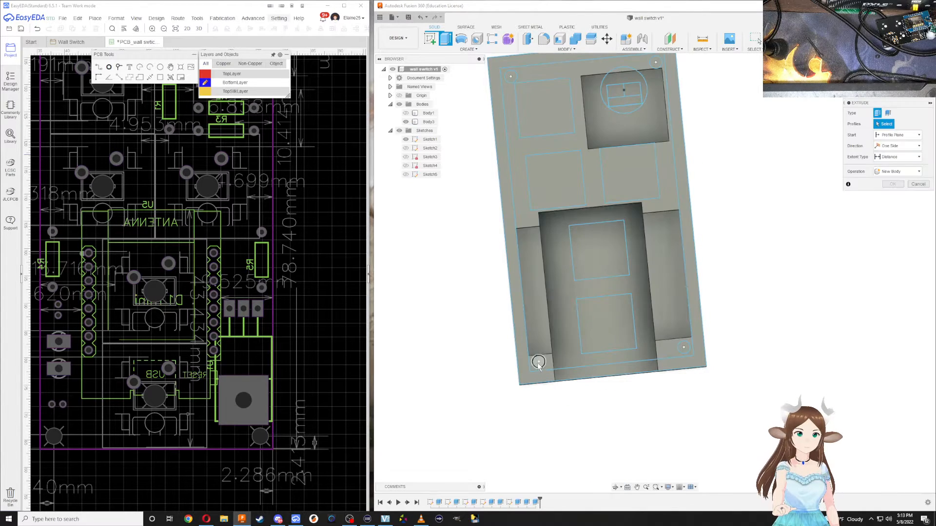
pyautogui.click(538, 363)
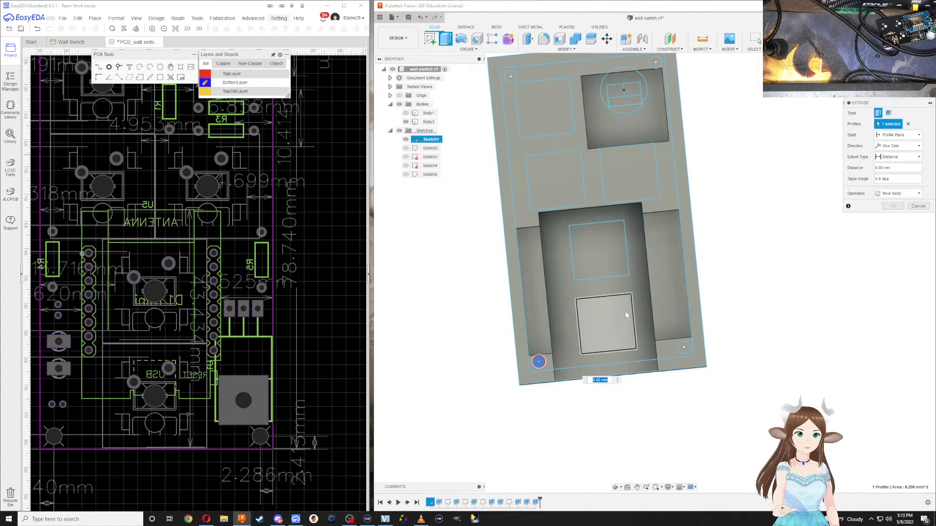
pyautogui.keyDown('shift'); pyautogui.moveTo(625, 311); pyautogui.dragTo(619, 248, button='middle'); pyautogui.keyUp('shift')
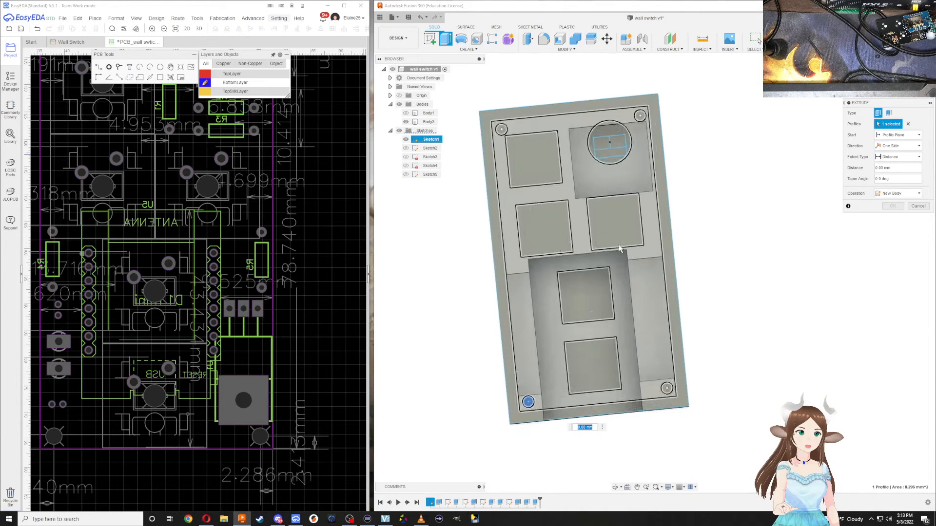
pyautogui.keyDown('shift'); pyautogui.moveTo(575, 365); pyautogui.dragTo(626, 374, button='middle'); pyautogui.keyUp('shift')
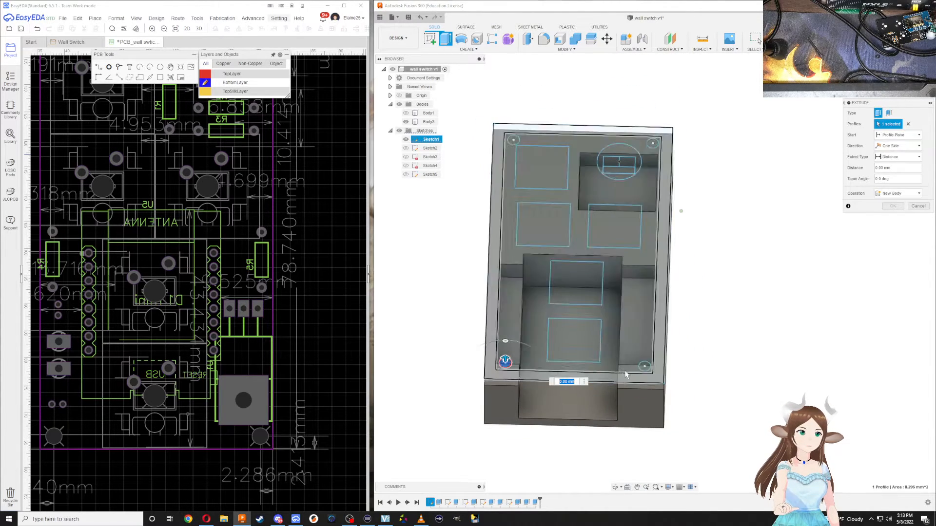
pyautogui.click(644, 367)
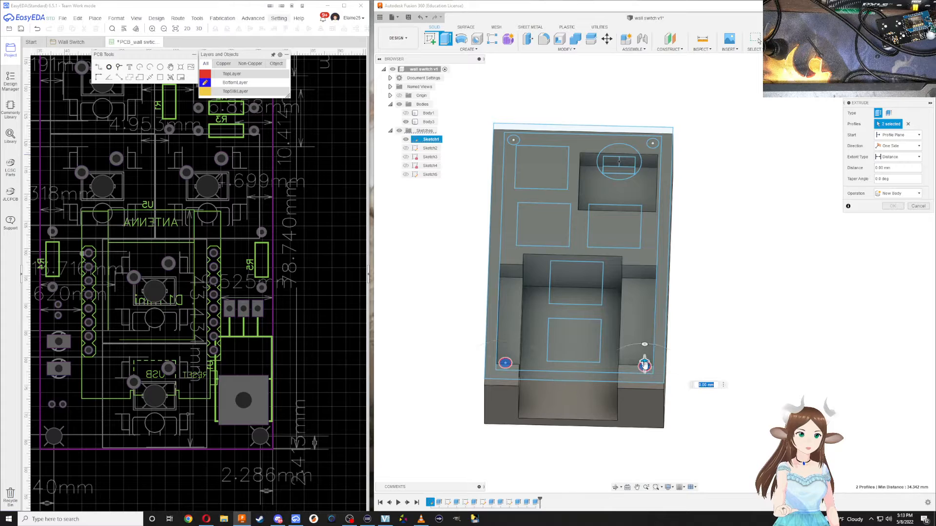
pyautogui.click(513, 141)
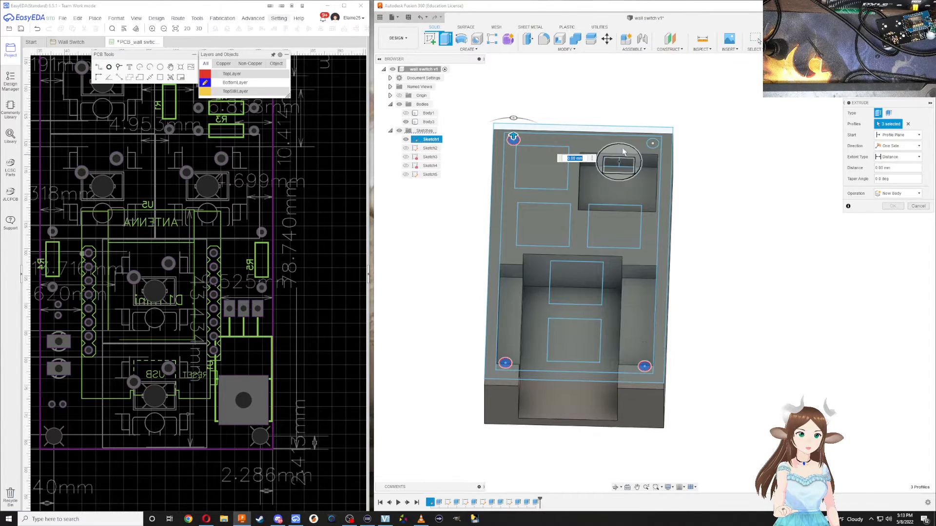
pyautogui.click(653, 143)
pyautogui.keyDown('shift'); pyautogui.moveTo(706, 238); pyautogui.dragTo(704, 218, button='middle'); pyautogui.keyUp('shift')
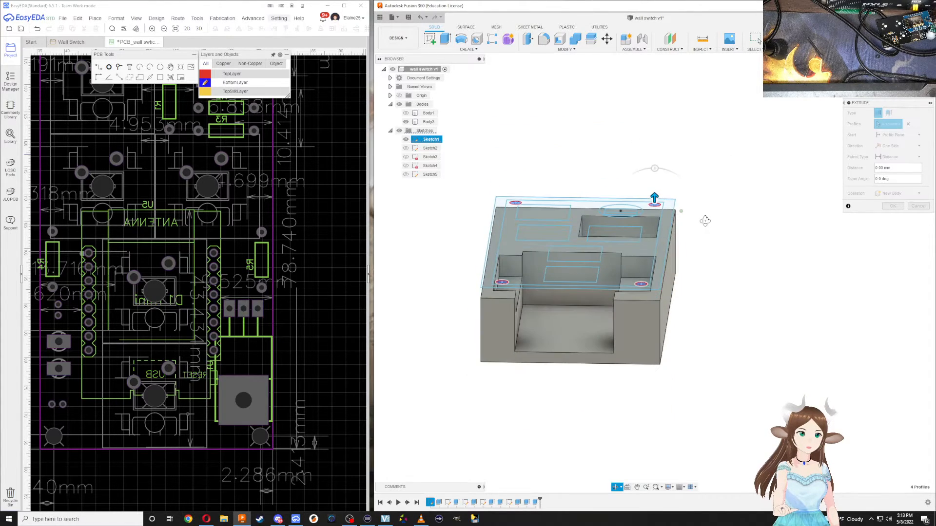
pyautogui.moveTo(655, 196); pyautogui.dragTo(651, 385)
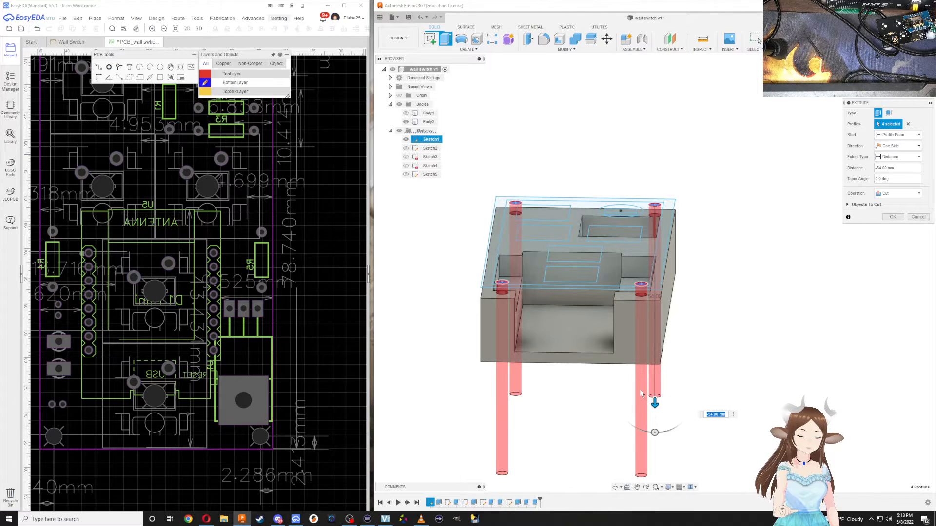
pyautogui.press('Return')
pyautogui.keyDown('shift'); pyautogui.moveTo(689, 420); pyautogui.dragTo(669, 423, button='middle'); pyautogui.keyUp('shift')
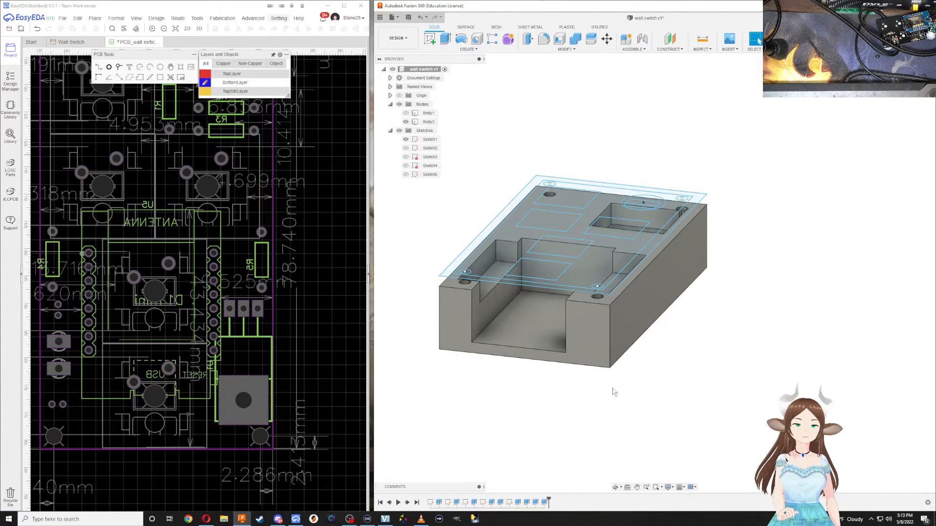
# Hide Sketch1 and start a new sketch on the flat rear face of the back part
pyautogui.moveTo(609, 399)
pyautogui.keyDown('shift'); pyautogui.mouseDown(button='middle')
pyautogui.moveTo(623, 382)
pyautogui.moveTo(600, 266)
pyautogui.mouseUp(button='middle'); pyautogui.keyUp('shift')
pyautogui.click(406, 139)
pyautogui.moveTo(600, 265); pyautogui.dragTo(566, 386, button='middle')
pyautogui.scroll(-1, 555, 206)
pyautogui.click(425, 43)
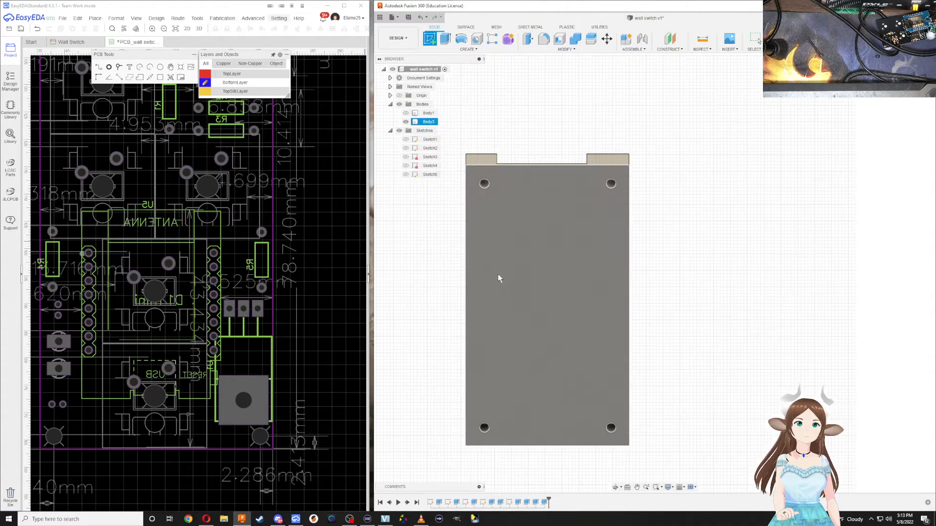
pyautogui.click(501, 275)
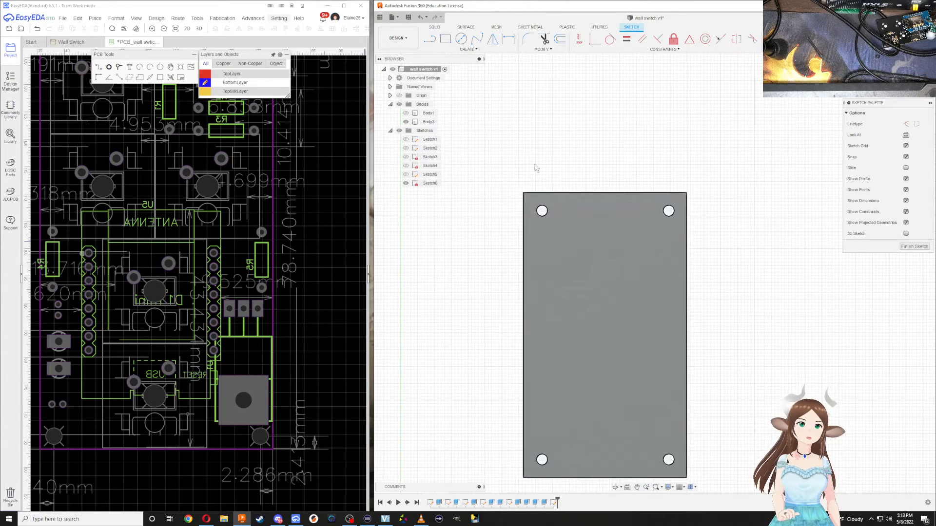
# Begin a six-sided circumscribed polygon centred on the upper-left screw hole of the rear face
pyautogui.click(467, 49)
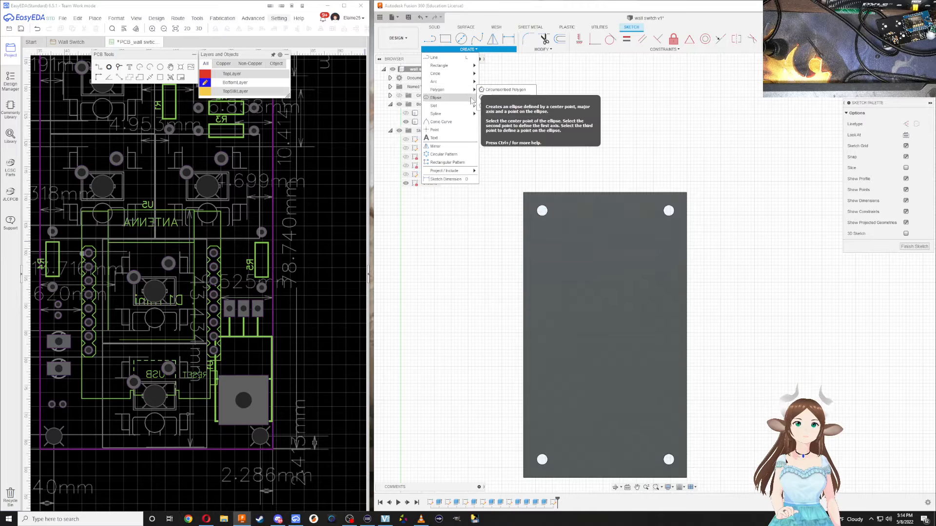
pyautogui.moveTo(458, 90)
pyautogui.click(502, 90)
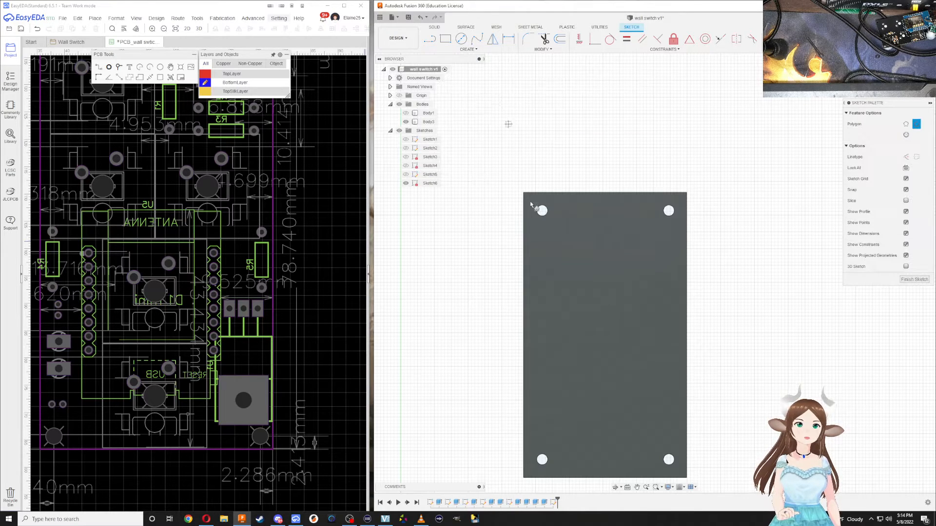
pyautogui.click(542, 211)
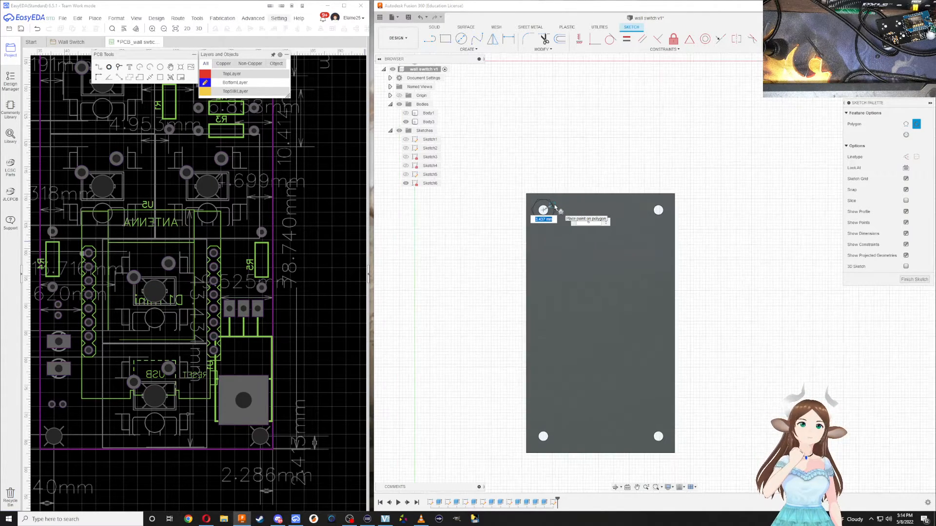
pyautogui.scroll(6, 555, 206)
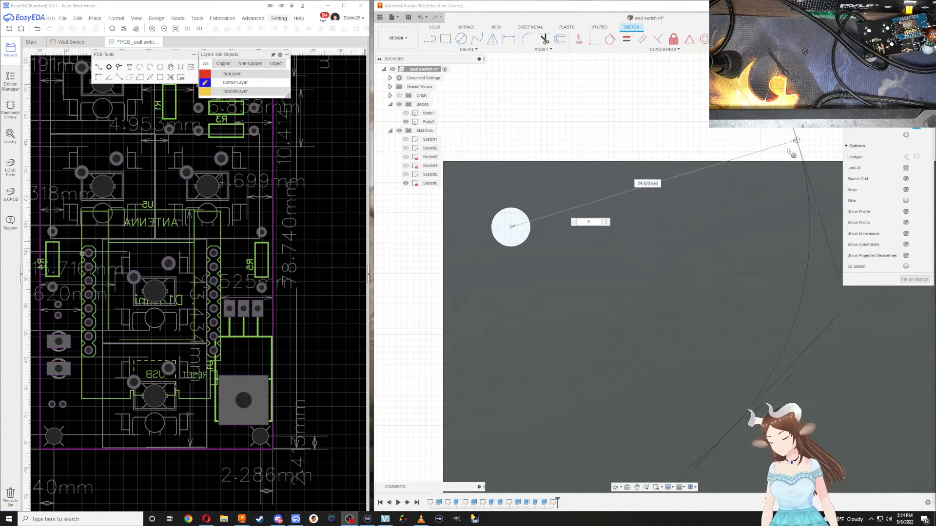
# Switch to Calculator and divide 5.5 by 2 to get the hexagon's radius
pyautogui.press('super')
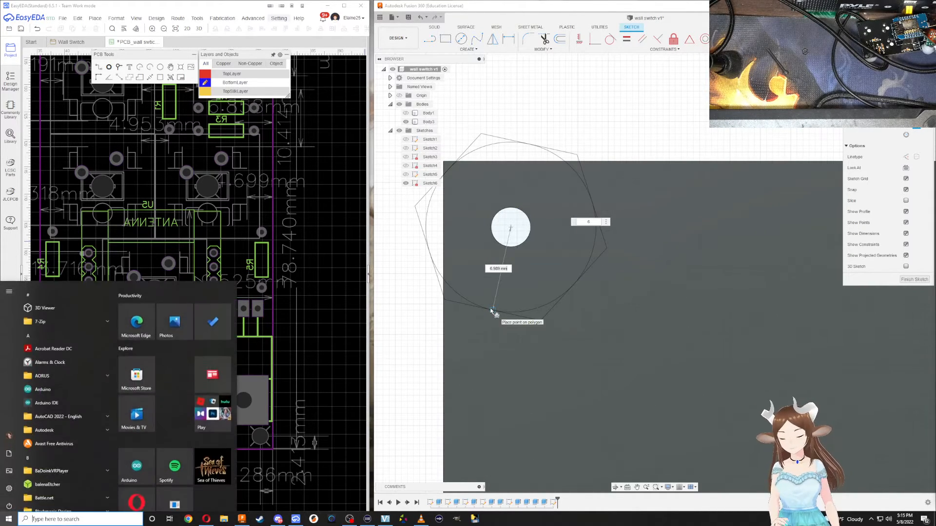
pyautogui.write('cal')
pyautogui.press('Return')
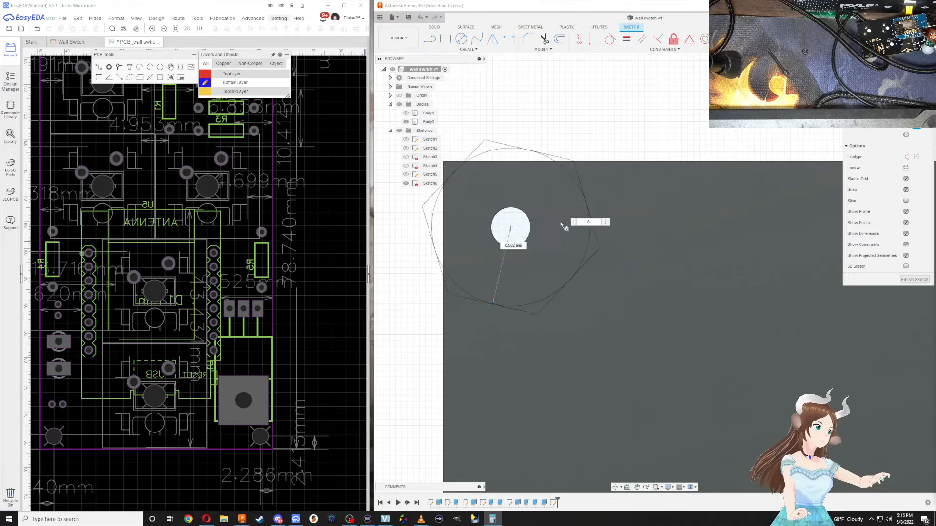
pyautogui.hotkey('alt', 'Tab')
pyautogui.moveTo(513, 165); pyautogui.dragTo(157, 193)
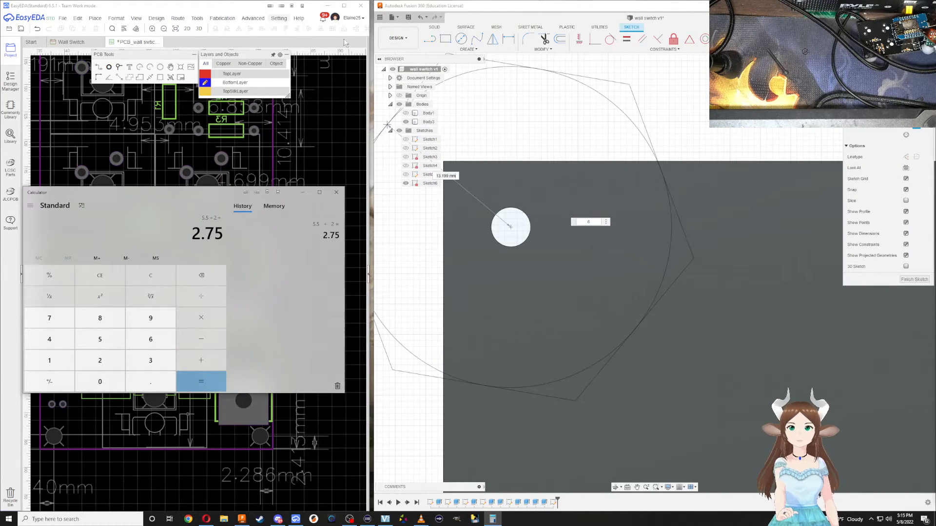
# Minimize the EasyEDA window, maximize the Fusion 360 window and recheck the Calculator result
pyautogui.click(329, 6)
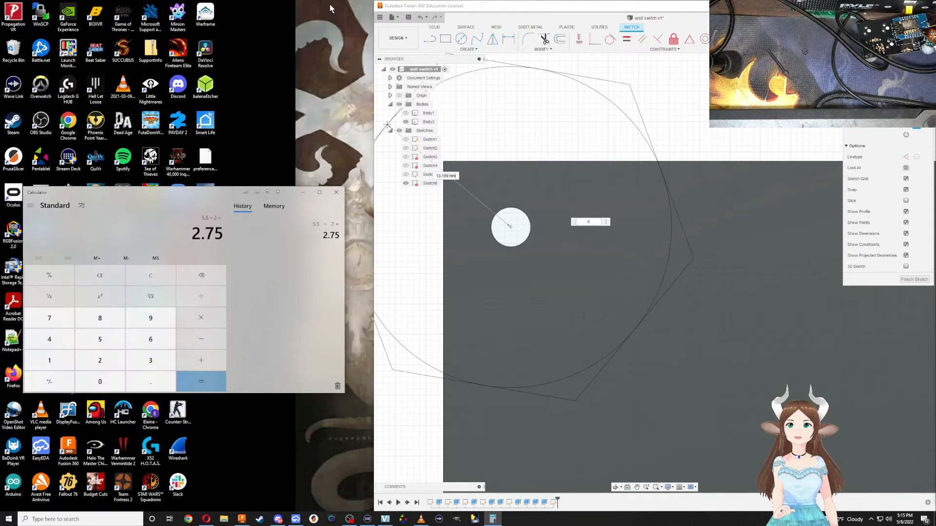
pyautogui.click(902, 6)
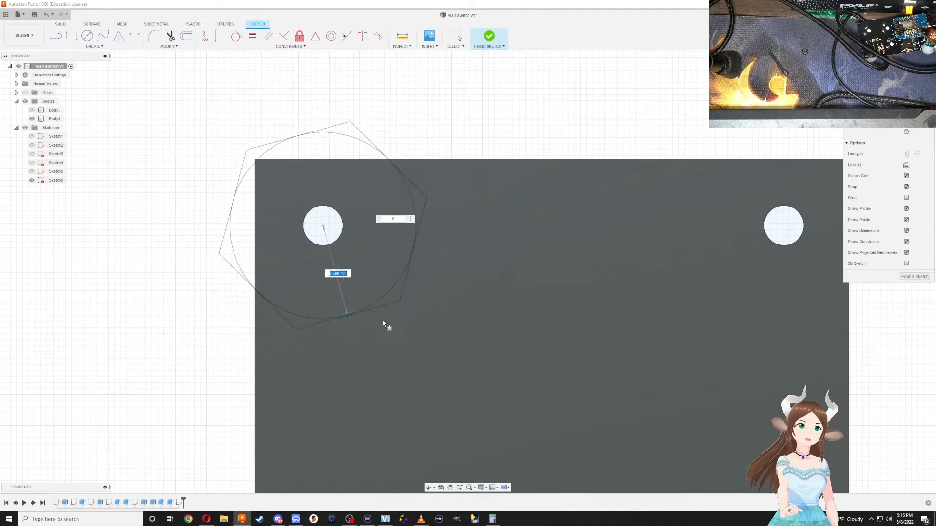
pyautogui.click(493, 519)
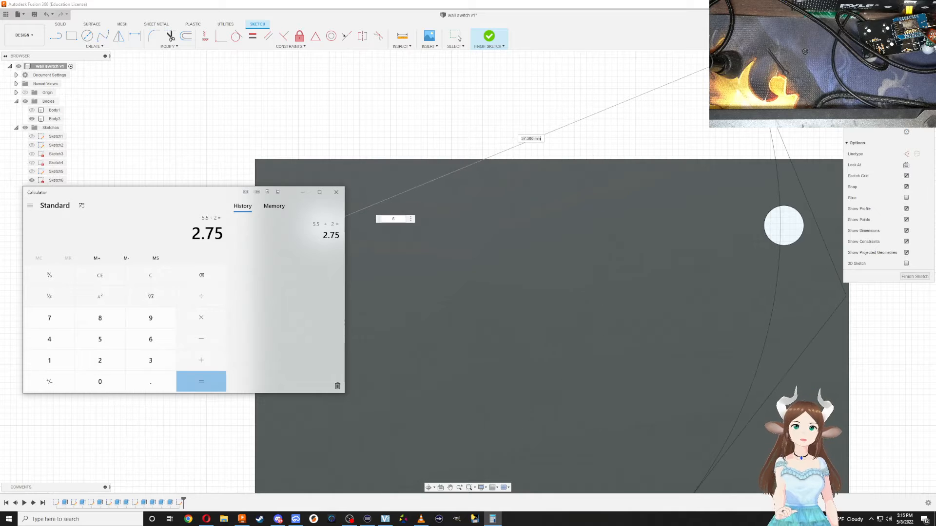
pyautogui.click(799, 20)
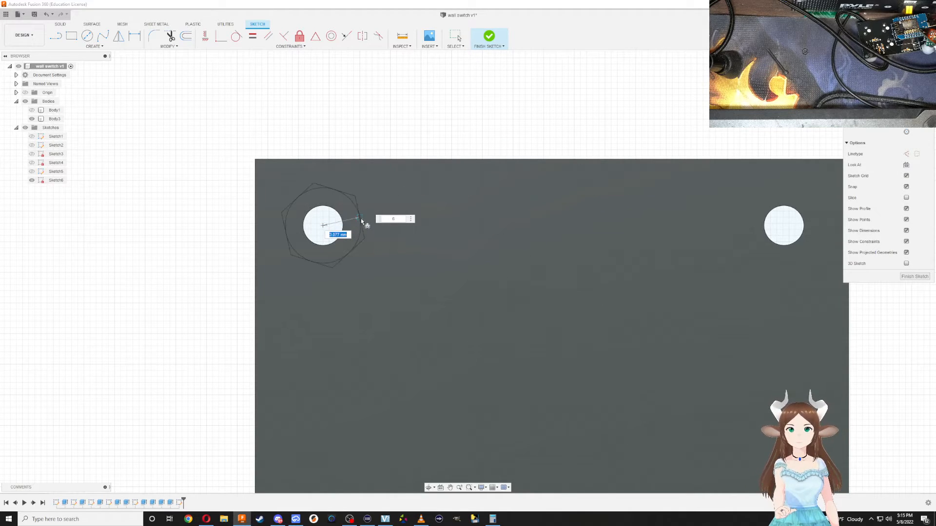
# Complete the hexagon around the upper-left screw hole with a radius of 2.75 mm
pyautogui.write('2.75')
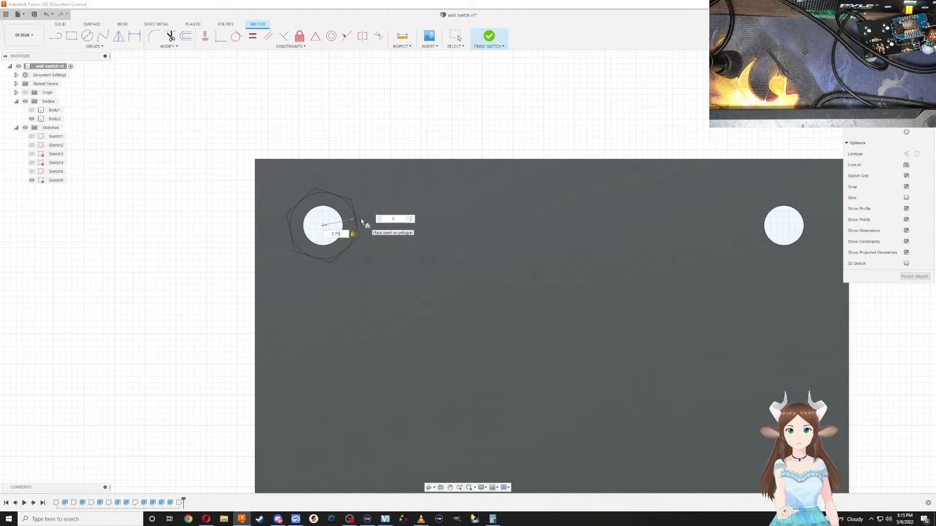
pyautogui.press('Return')
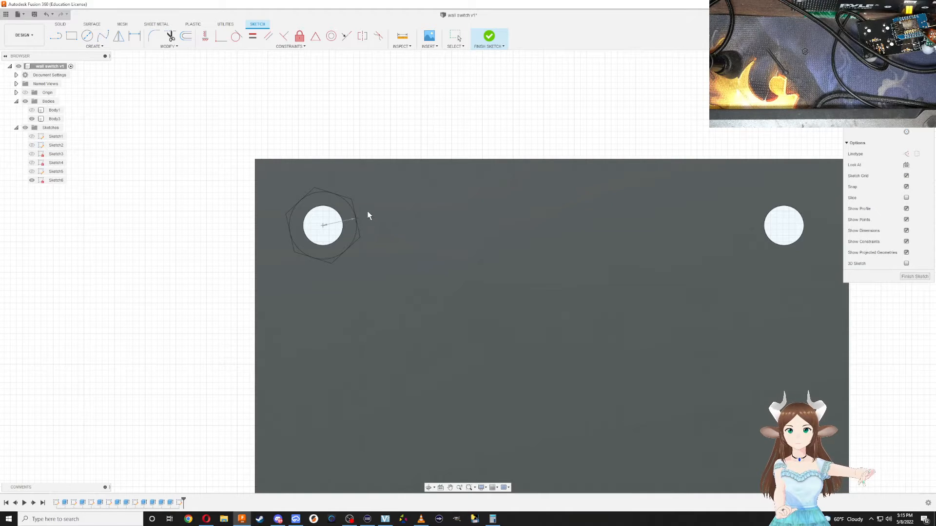
pyautogui.press('Escape')
pyautogui.scroll(2, 344, 213)
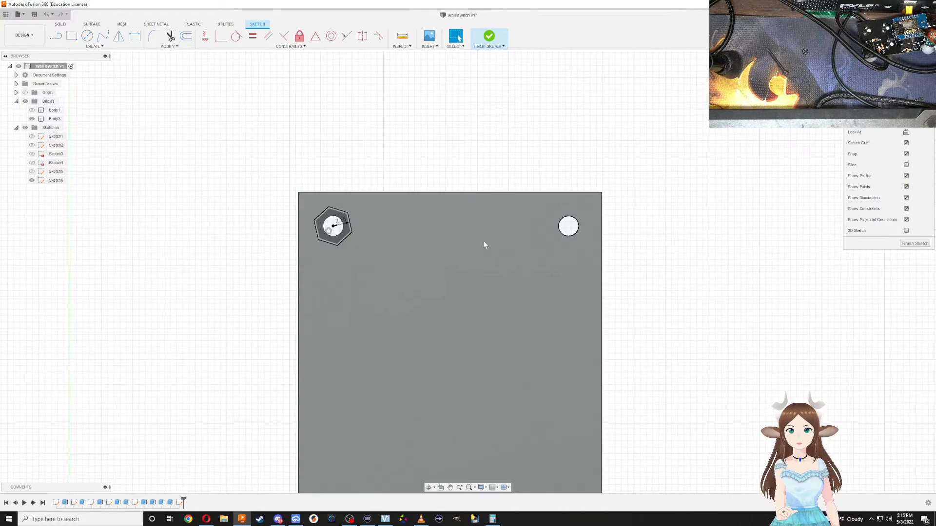
# Draw a circumscribed hexagon with a 2.75 mm radius centred on the upper-right screw hole
pyautogui.moveTo(370, 187); pyautogui.dragTo(261, 173, button='middle')
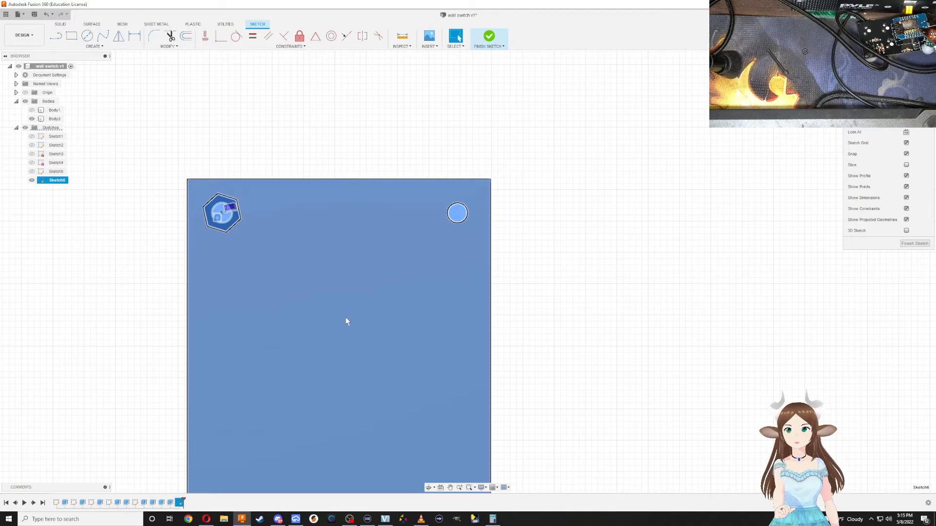
pyautogui.click(94, 46)
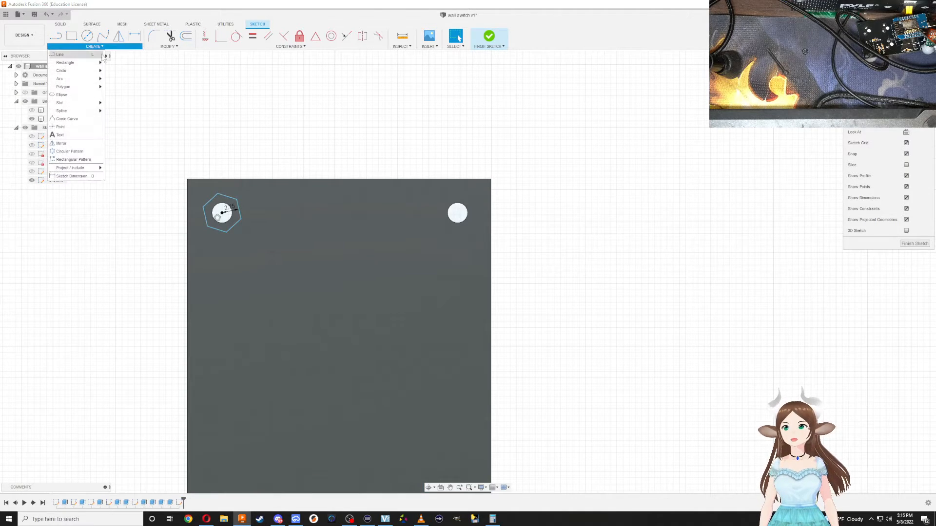
pyautogui.moveTo(86, 87)
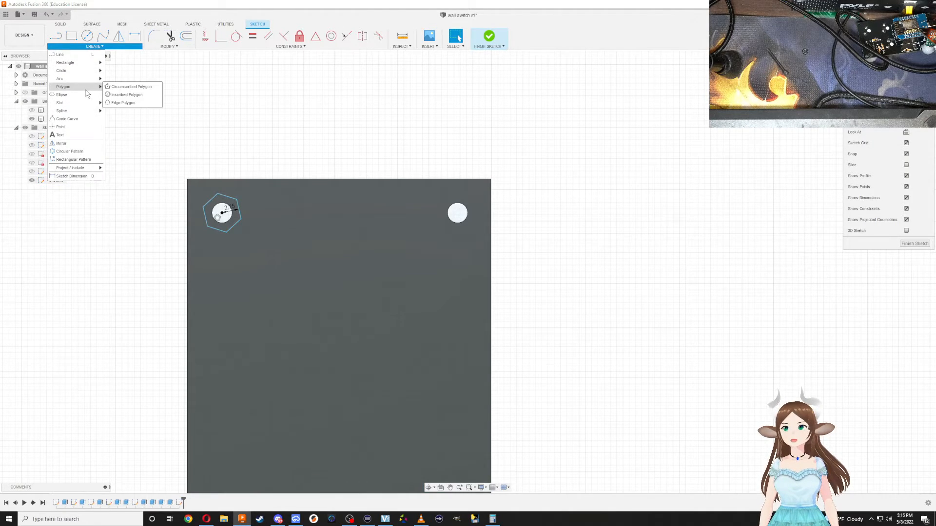
pyautogui.click(129, 88)
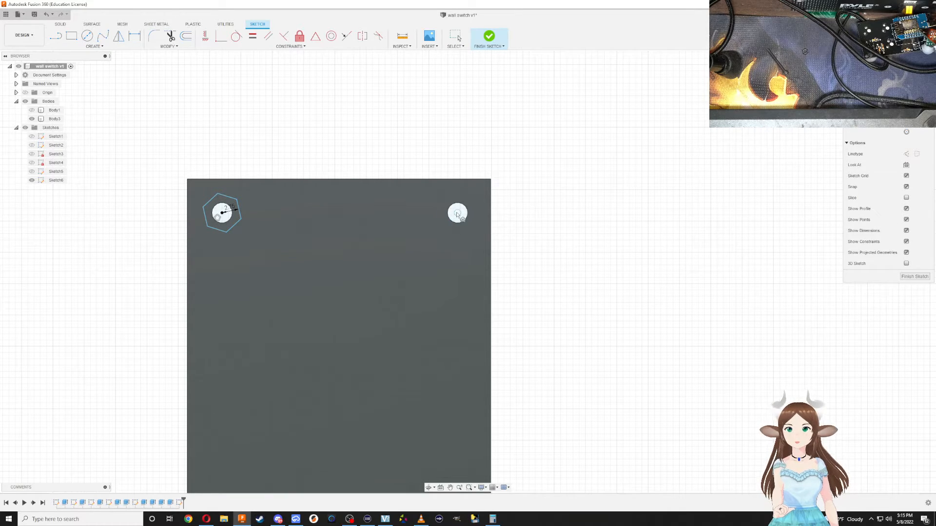
pyautogui.click(457, 213)
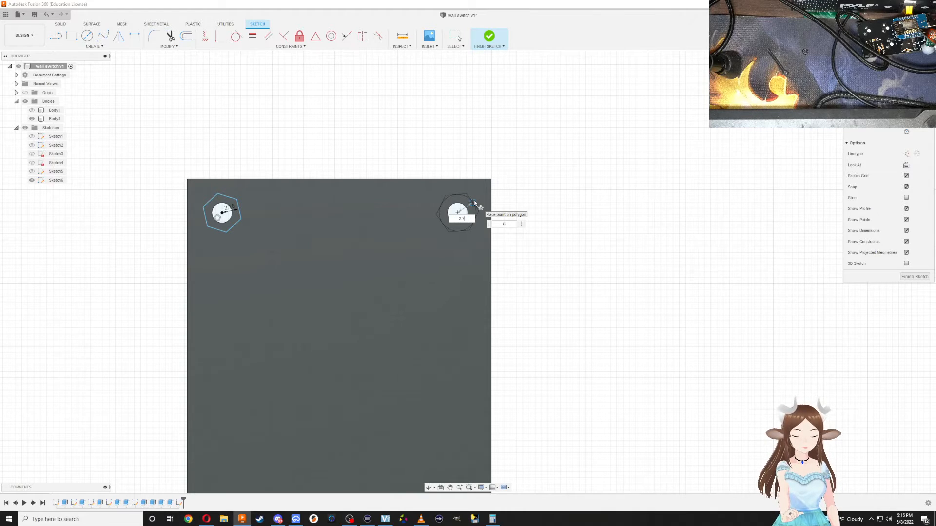
pyautogui.press('Return')
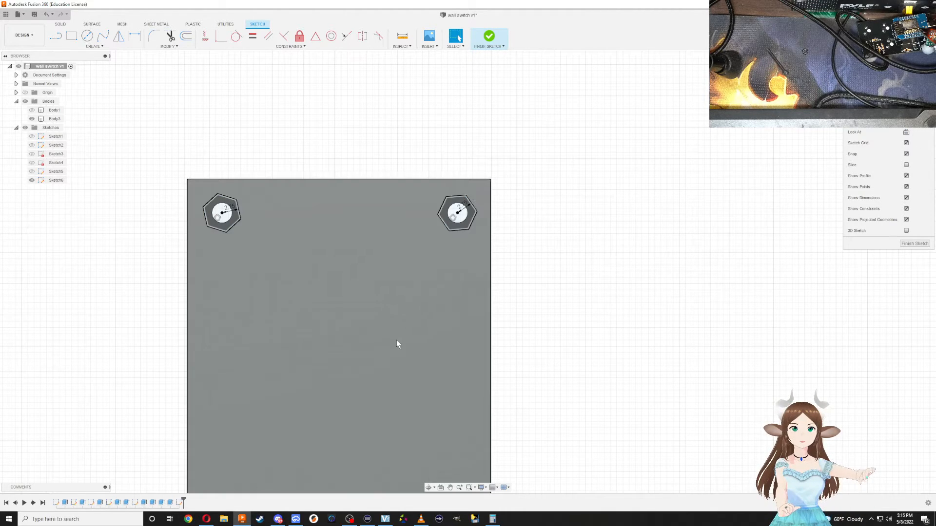
# Draw a circumscribed hexagon with a 2.75 mm radius centred on the lower-left screw hole
pyautogui.moveTo(397, 341)
pyautogui.mouseDown(button='middle')
pyautogui.moveTo(458, 189)
pyautogui.moveTo(445, 234)
pyautogui.mouseUp(button='middle')
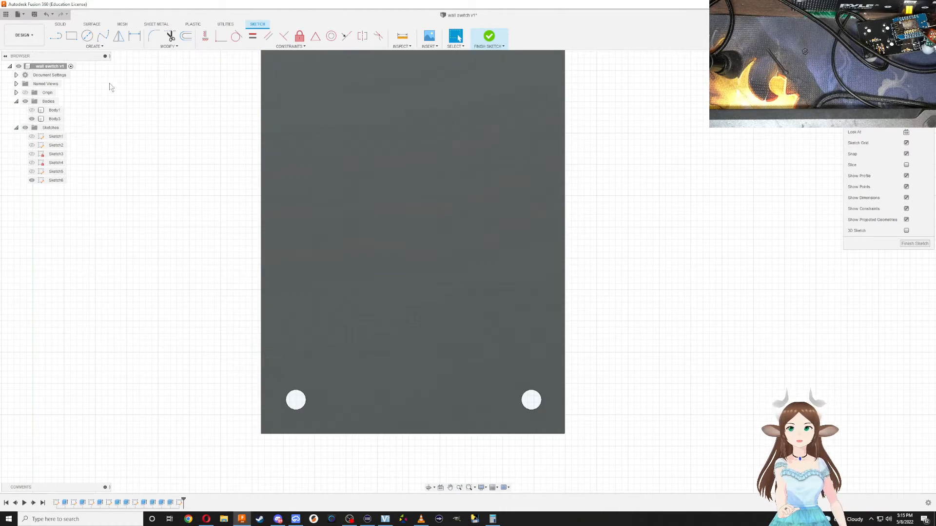
pyautogui.click(110, 47)
pyautogui.moveTo(94, 87)
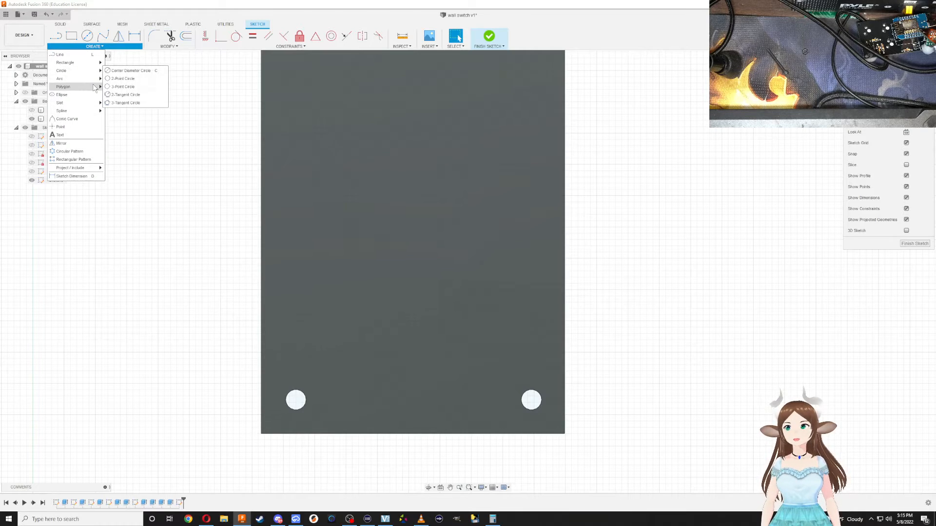
pyautogui.click(130, 87)
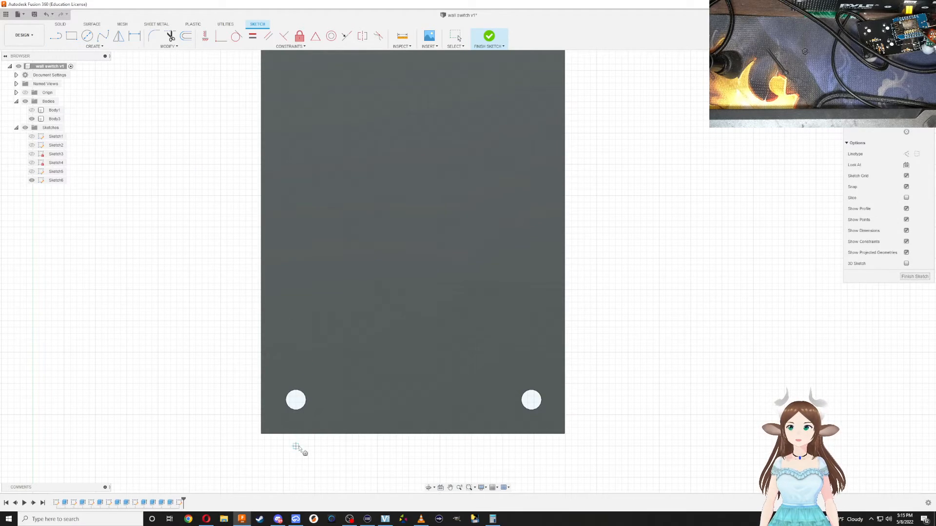
pyautogui.click(296, 399)
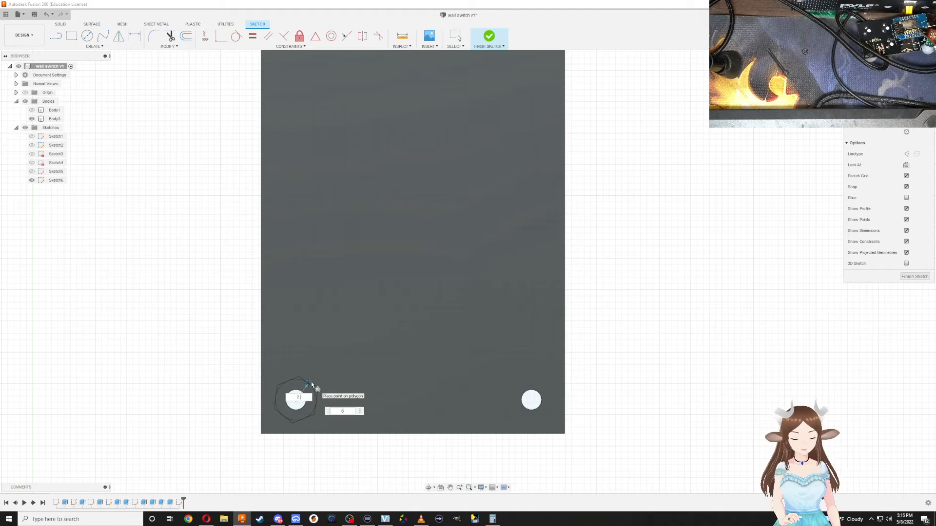
pyautogui.write('2')
pyautogui.press('Return')
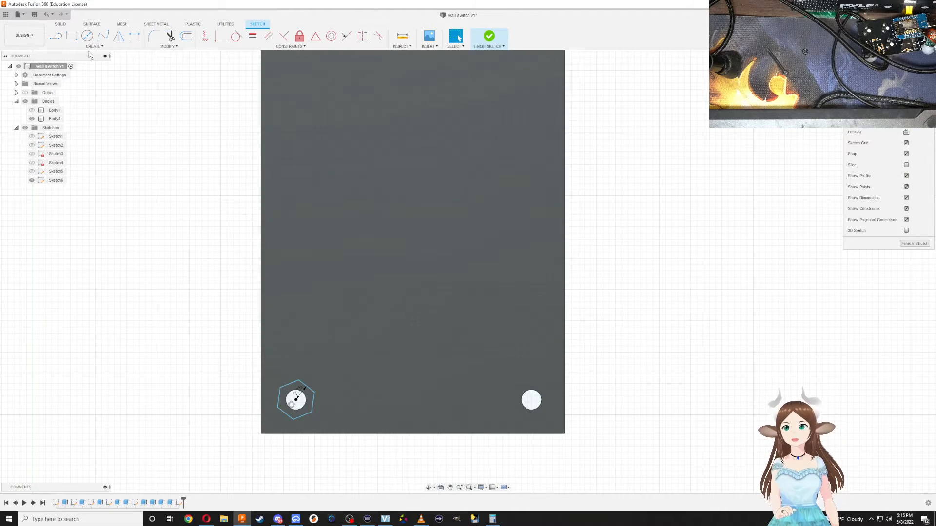
# Draw a circumscribed hexagon with a 2.75 mm radius centred on the lower-right screw hole
pyautogui.click(92, 47)
pyautogui.moveTo(81, 88)
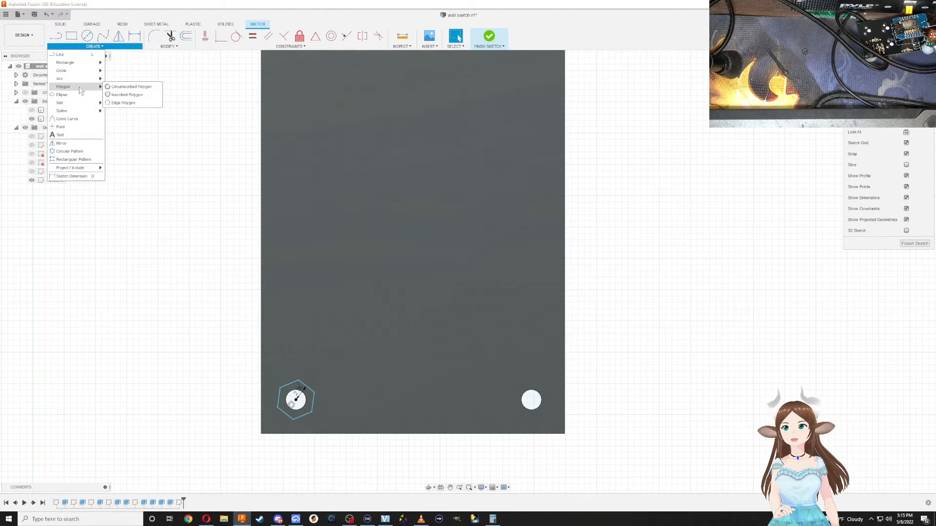
pyautogui.click(129, 87)
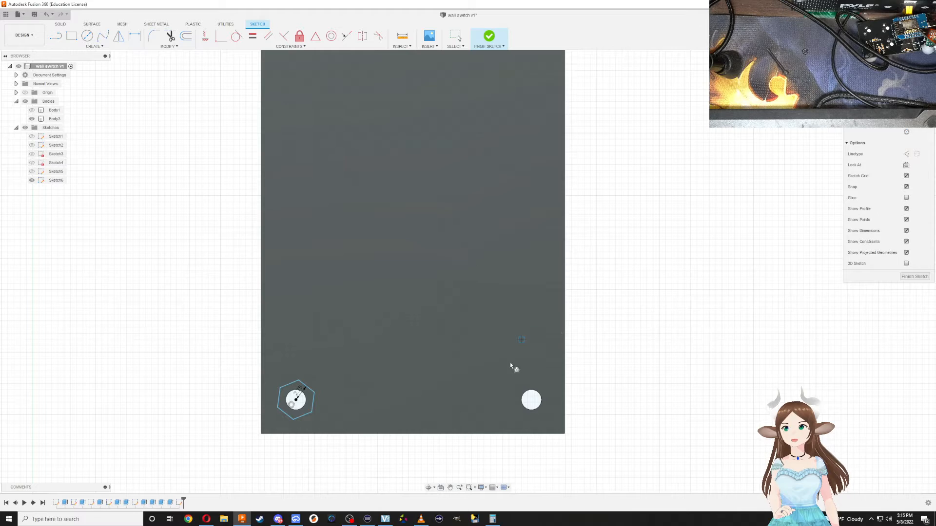
pyautogui.click(531, 400)
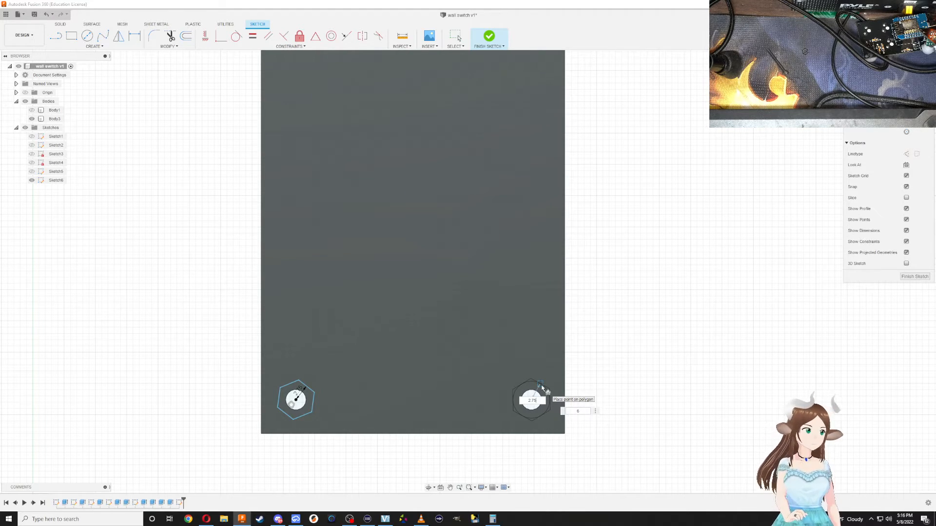
pyautogui.press('Return')
# Check the hexagons around all four screw holes and finish the sketch
pyautogui.scroll(-2, 542, 388)
pyautogui.scroll(5, 541, 388)
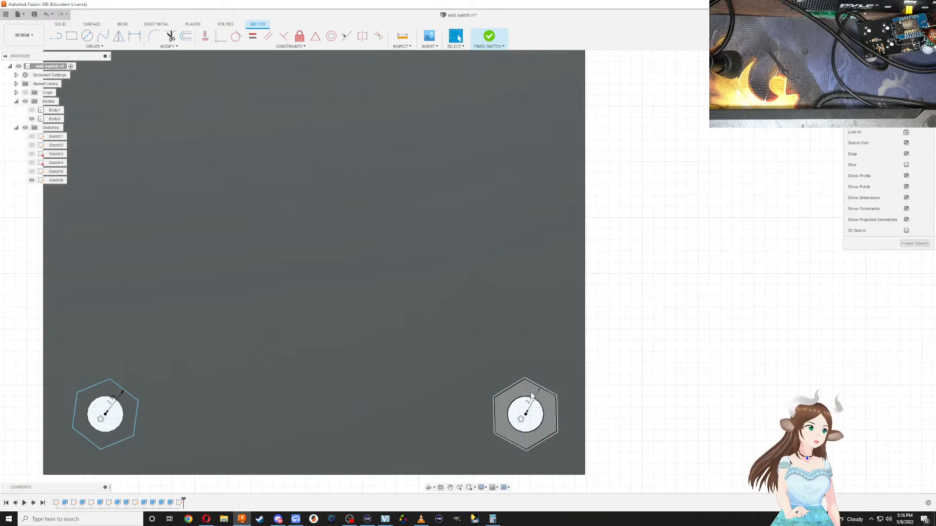
pyautogui.scroll(2, 531, 396)
pyautogui.scroll(-4, 514, 402)
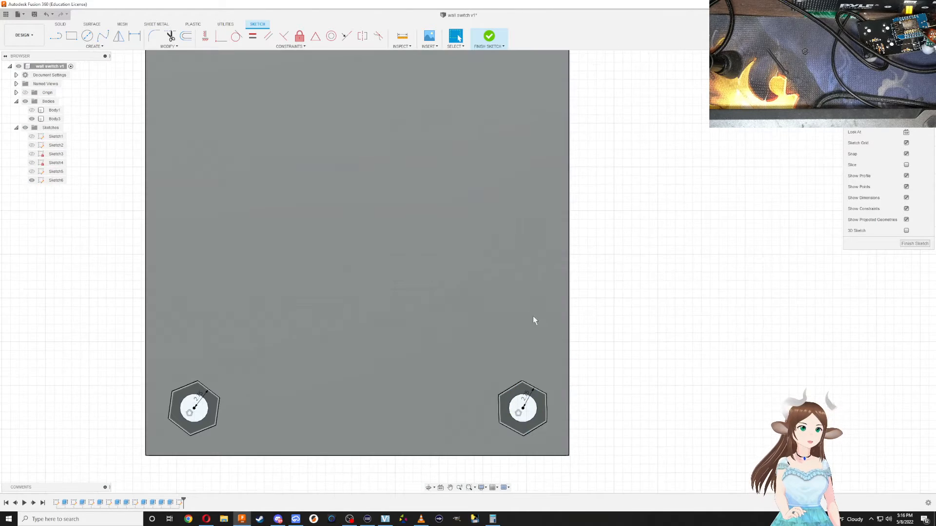
pyautogui.moveTo(434, 176); pyautogui.dragTo(456, 291, button='middle')
pyautogui.moveTo(410, 161); pyautogui.dragTo(413, 268, button='middle')
pyautogui.moveTo(461, 171); pyautogui.dragTo(441, 270, button='middle')
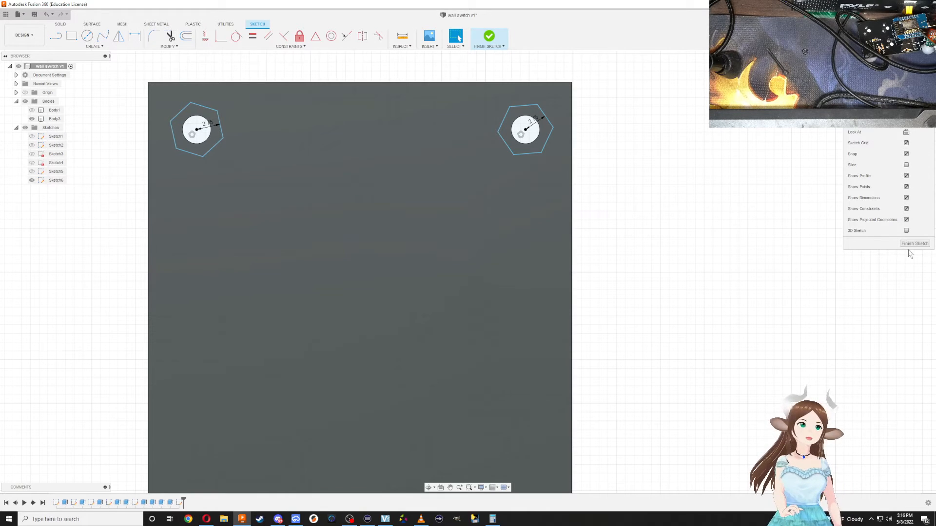
pyautogui.click(915, 244)
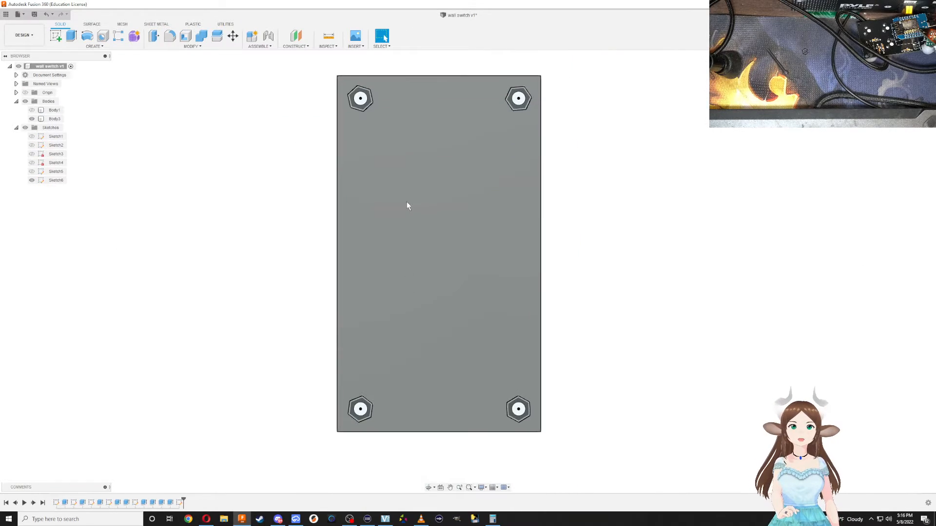
# Extrude the four hexagon profiles around the screw holes by -2.5 mm to cut nut recesses into the back face
pyautogui.press('e')
pyautogui.click(361, 409)
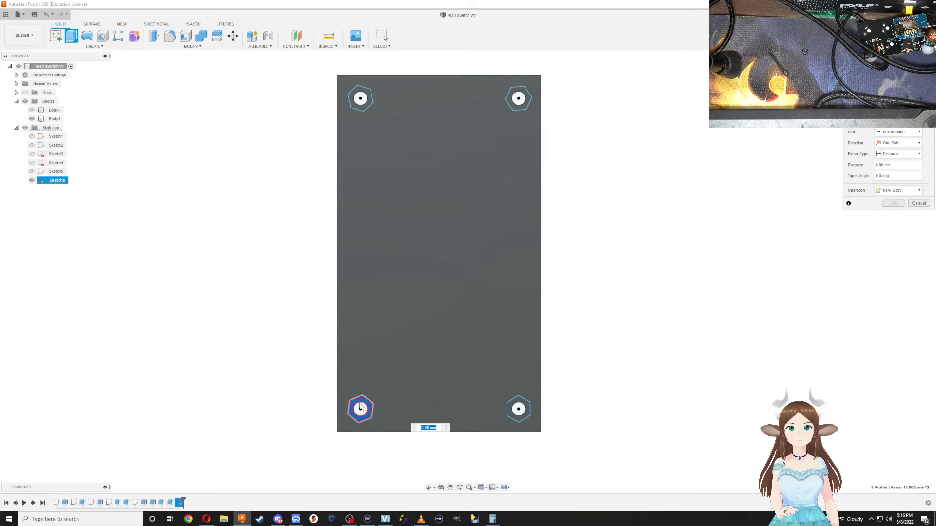
pyautogui.click(361, 108)
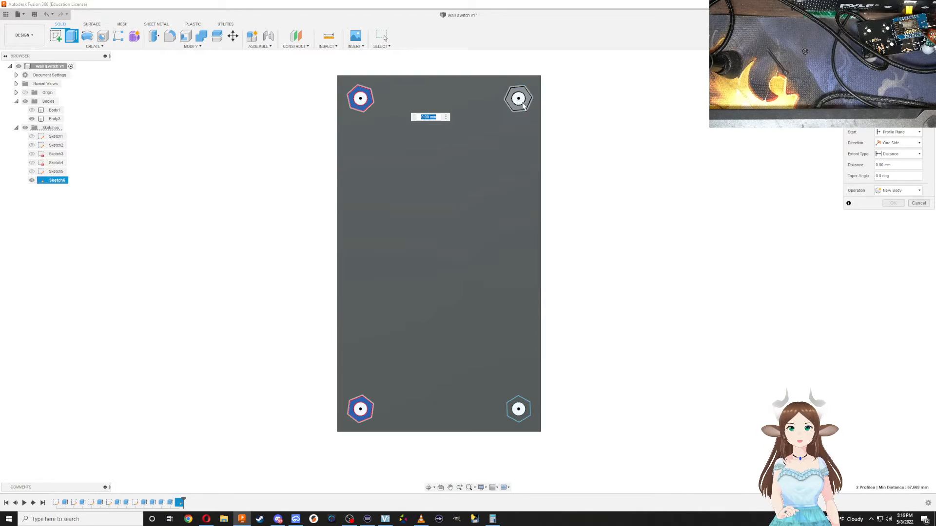
pyautogui.click(520, 103)
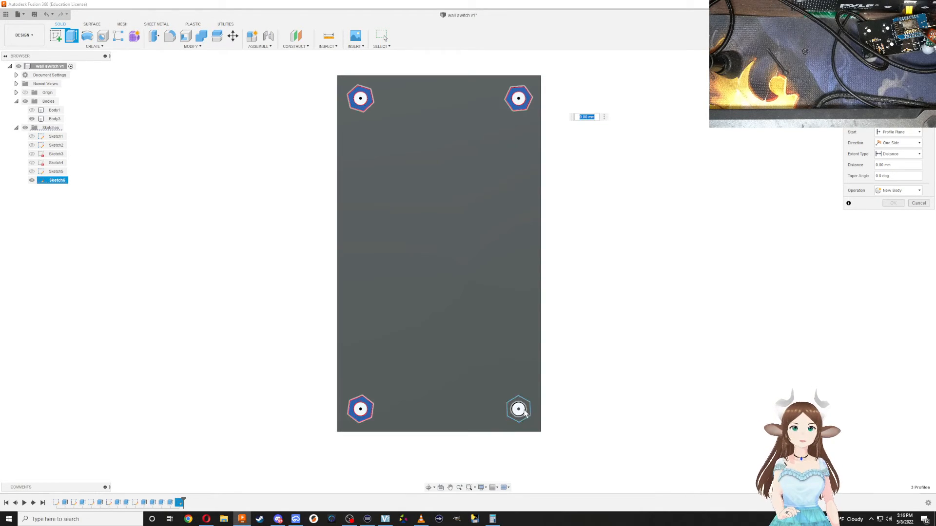
pyautogui.click(525, 412)
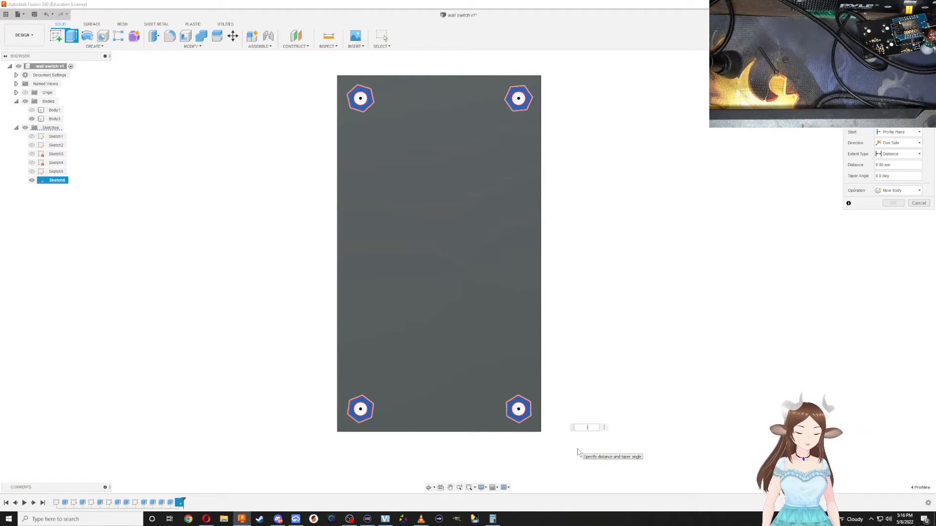
pyautogui.write('-2.5')
pyautogui.press('Return')
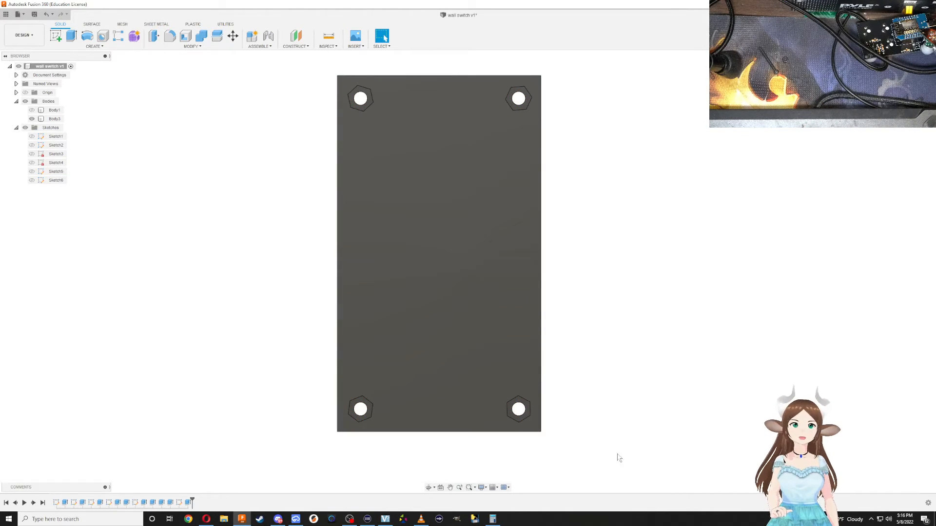
# Save the design as a new version, keeping the default version description
pyautogui.keyDown('shift'); pyautogui.moveTo(617, 458); pyautogui.dragTo(571, 382, button='middle'); pyautogui.keyUp('shift')
pyautogui.keyDown('shift'); pyautogui.moveTo(523, 312); pyautogui.dragTo(355, 358, button='middle'); pyautogui.keyUp('shift')
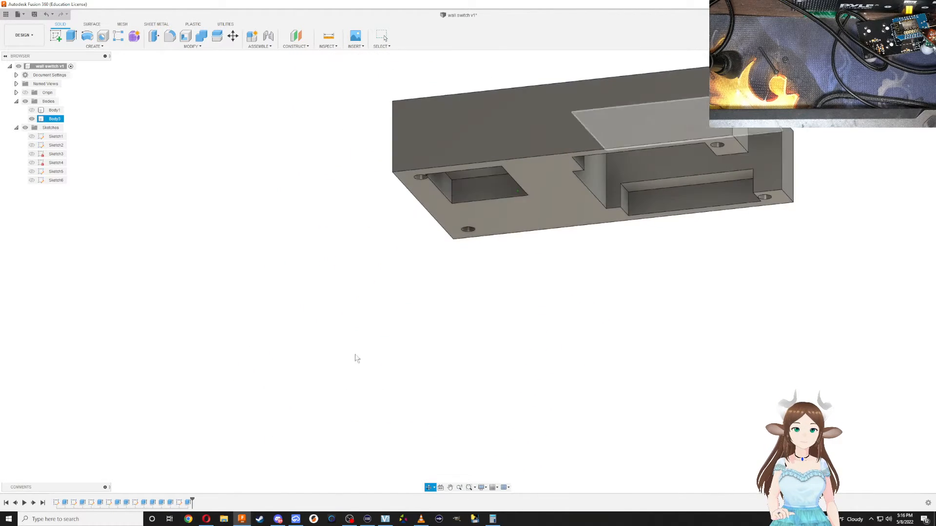
pyautogui.press('Escape')
pyautogui.hotkey('ctrl', 's')
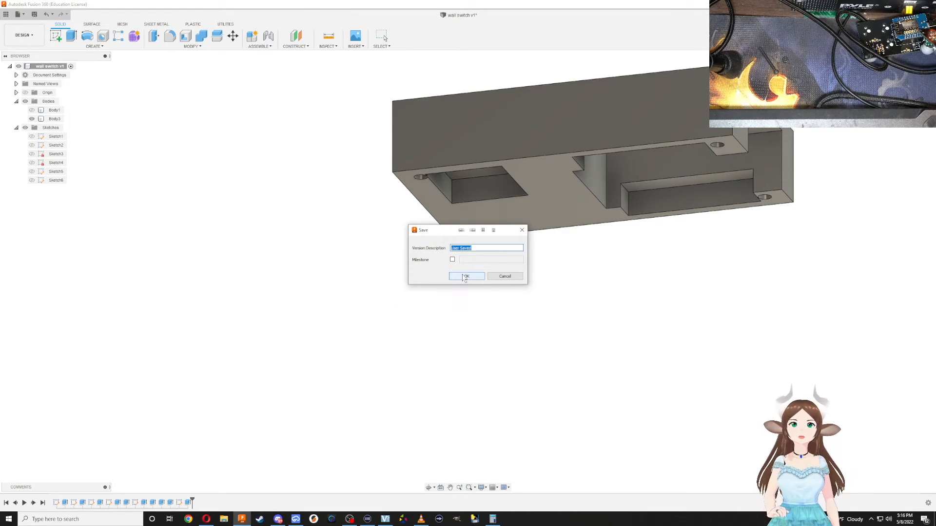
pyautogui.click(463, 276)
# Create a new sketch on the flat back face that carries the four hexagonal recesses
pyautogui.moveTo(621, 262); pyautogui.dragTo(499, 330, button='middle')
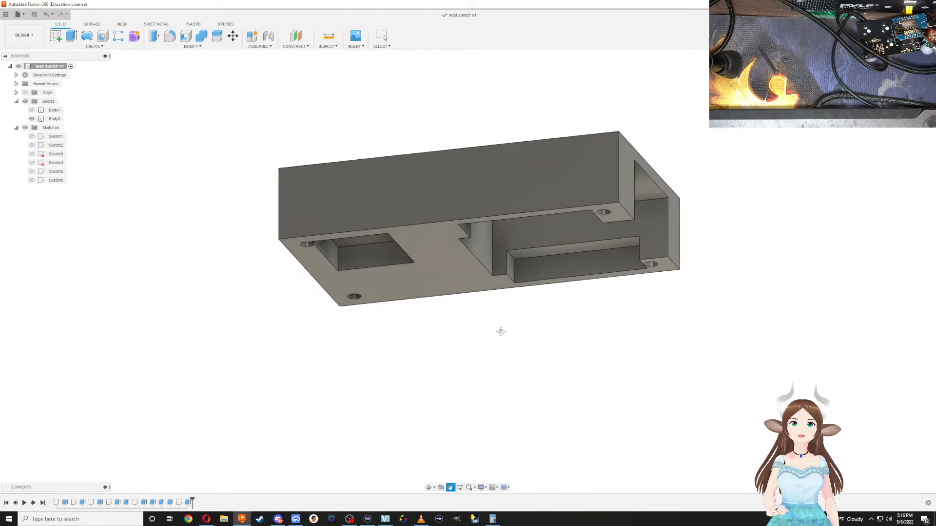
pyautogui.scroll(-1, 499, 329)
pyautogui.moveTo(666, 212); pyautogui.dragTo(551, 311, button='middle')
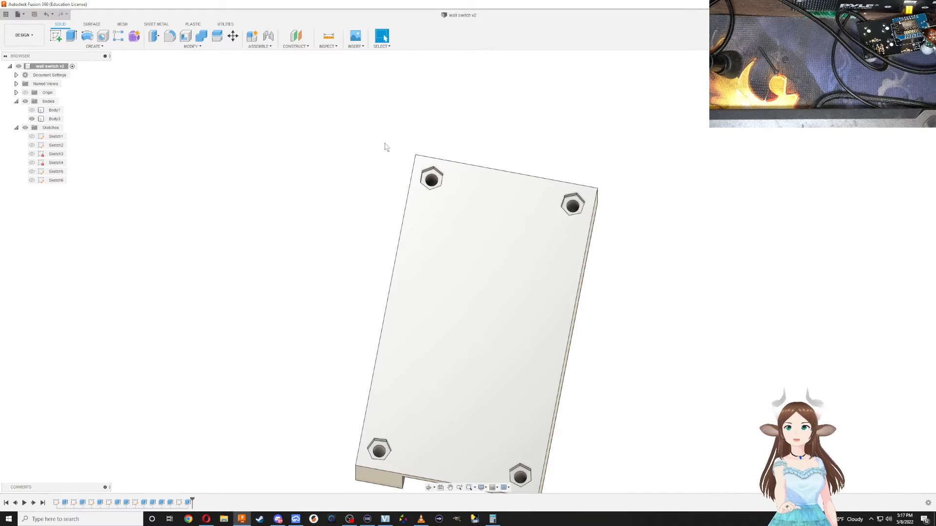
pyautogui.keyDown('shift'); pyautogui.moveTo(326, 246); pyautogui.dragTo(307, 247, button='middle'); pyautogui.keyUp('shift')
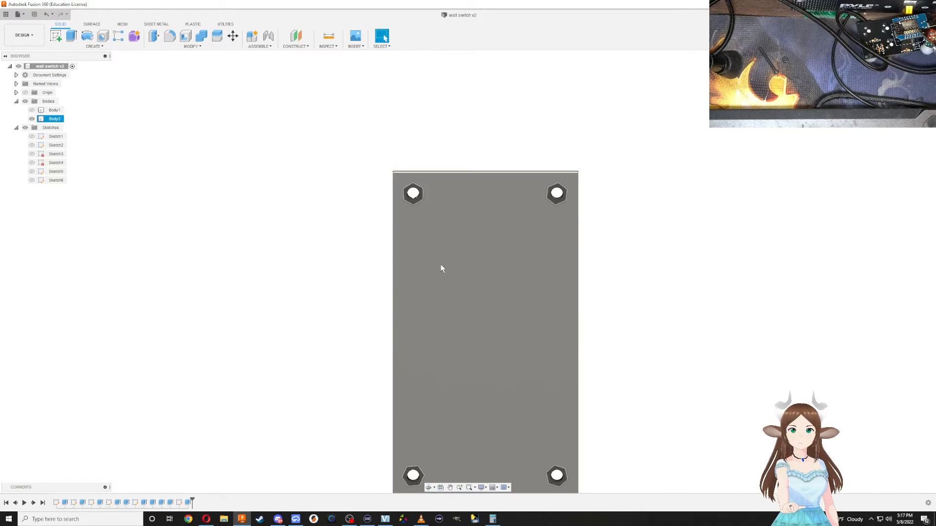
pyautogui.moveTo(455, 274); pyautogui.dragTo(375, 167, button='middle')
pyautogui.keyDown('shift'); pyautogui.moveTo(360, 244); pyautogui.dragTo(359, 271, button='middle'); pyautogui.keyUp('shift')
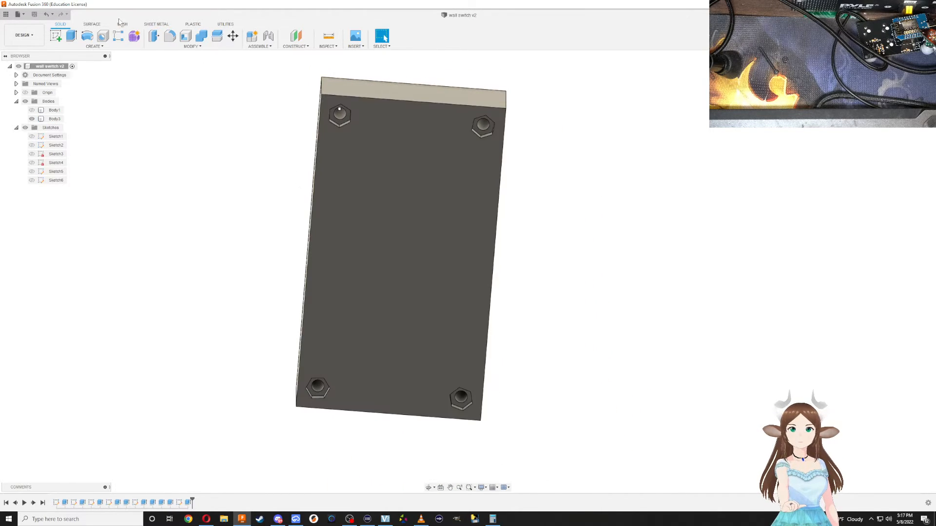
pyautogui.click(55, 35)
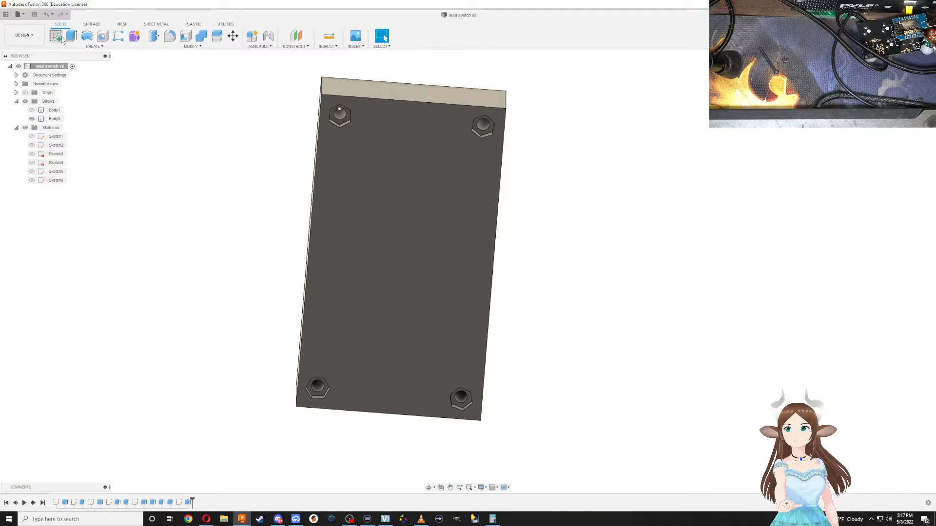
pyautogui.click(413, 172)
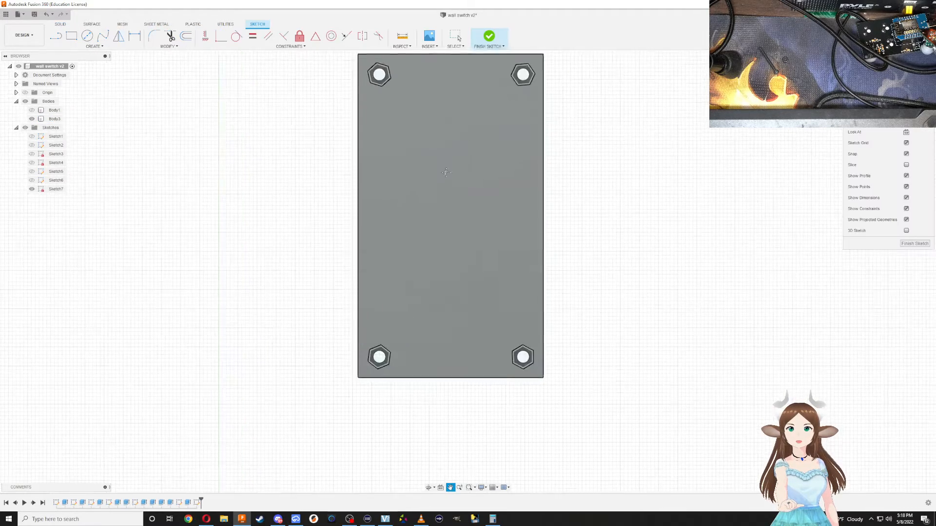
# Sketch a 5 mm high rectangle across the plate's full width, just below the upper pair of recesses, and finish the sketch
pyautogui.press('r')
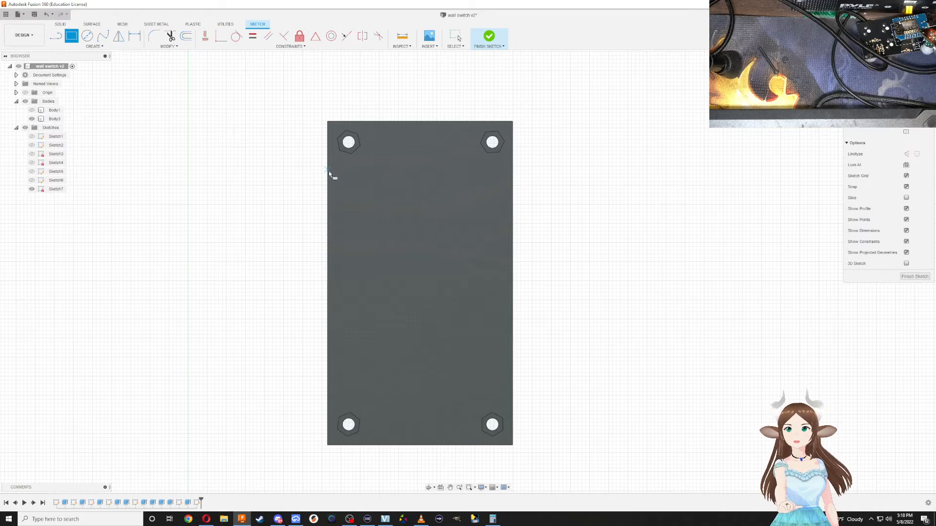
pyautogui.click(328, 195)
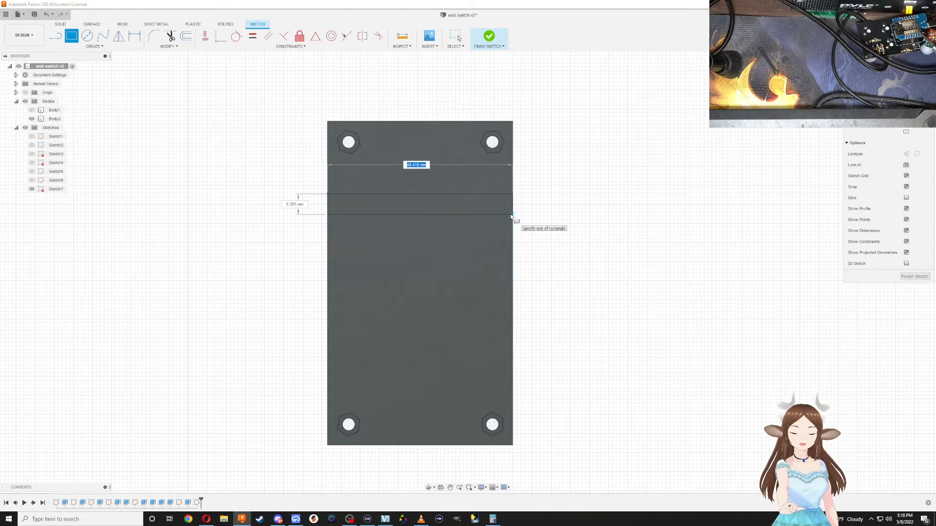
pyautogui.press('Tab')
pyautogui.write('5')
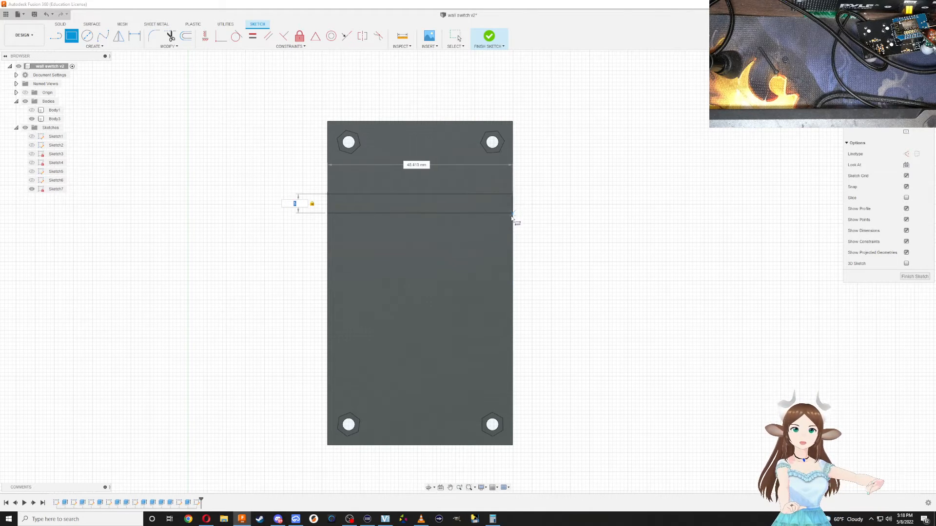
pyautogui.press('Return')
pyautogui.scroll(2, 515, 218)
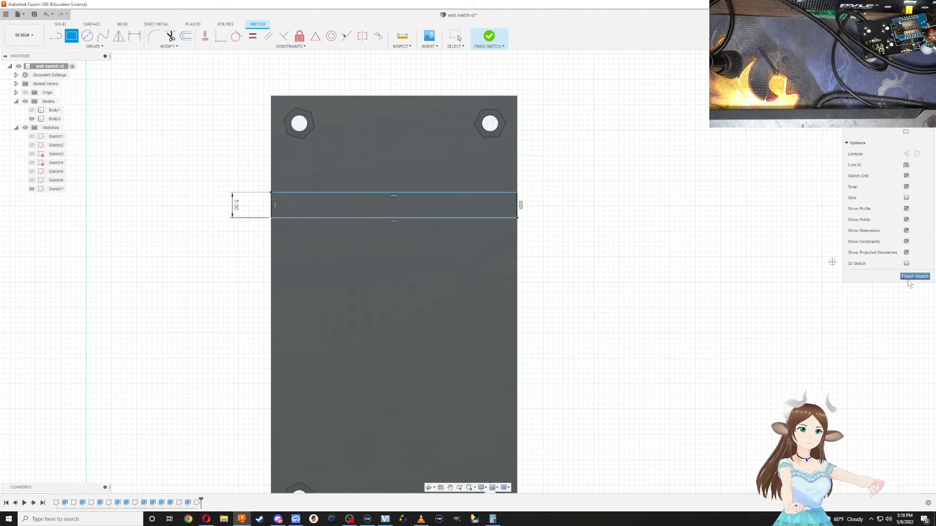
pyautogui.click(909, 276)
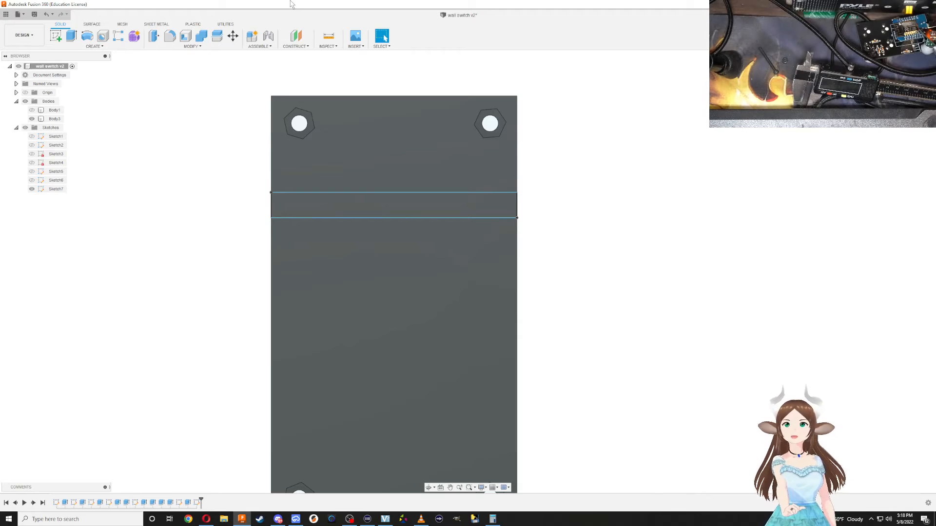
# Extrude the full-width strip outward by 6 mm and join it to the body as a raised rib
pyautogui.click(72, 36)
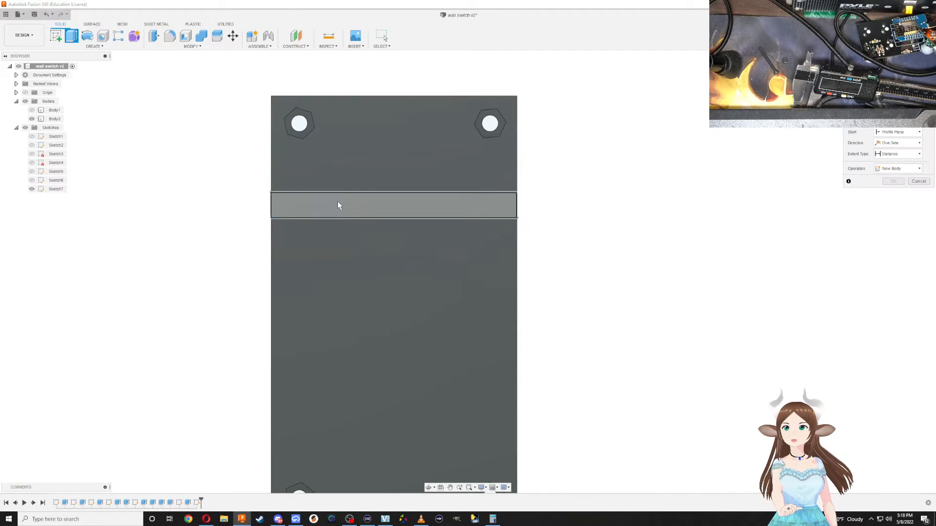
pyautogui.click(339, 205)
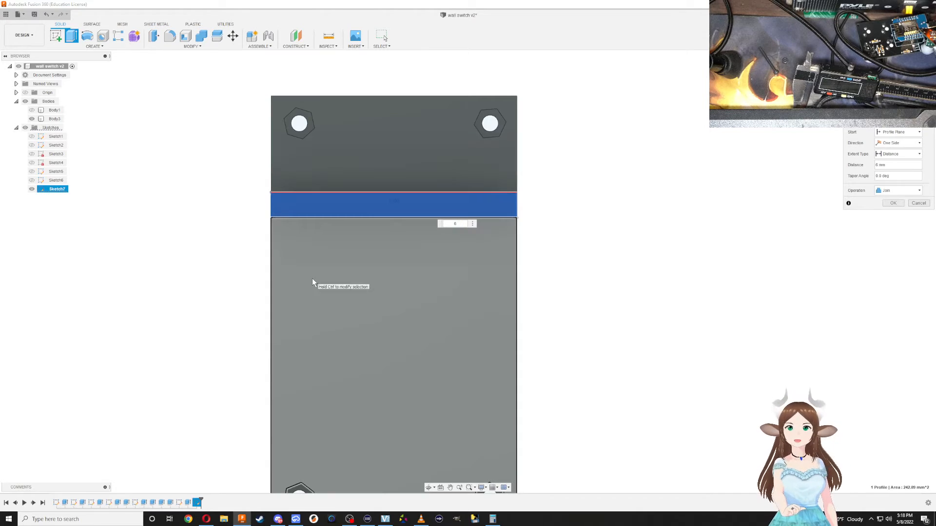
pyautogui.press('Return')
pyautogui.keyDown('shift'); pyautogui.moveTo(276, 320); pyautogui.dragTo(308, 271, button='middle'); pyautogui.keyUp('shift')
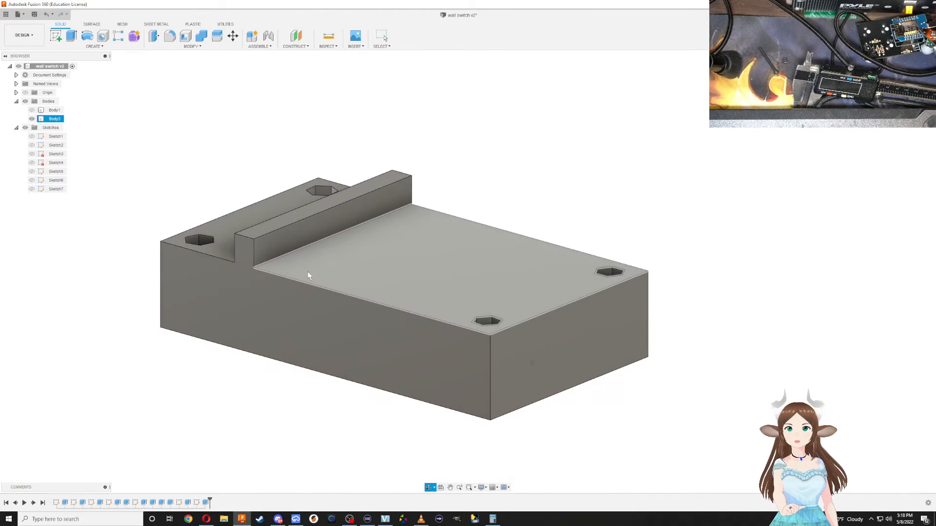
pyautogui.moveTo(357, 212); pyautogui.dragTo(343, 243, button='middle')
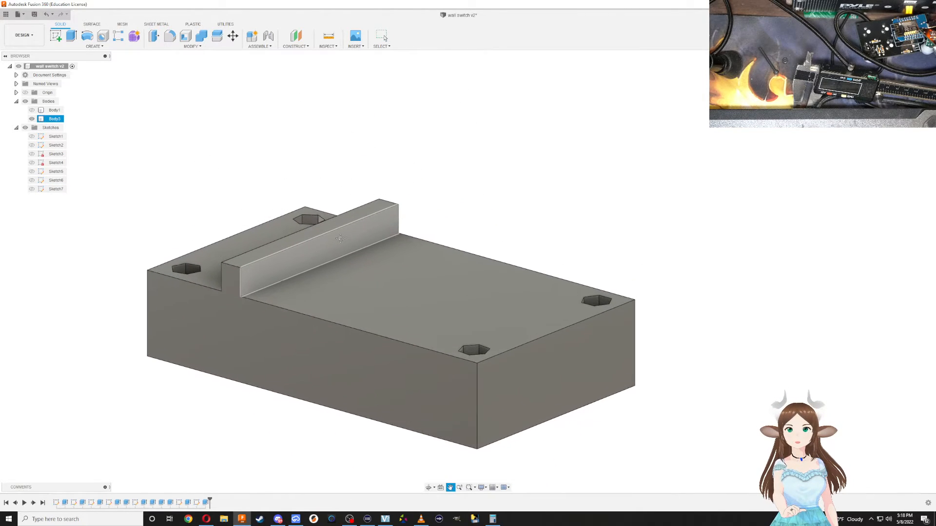
# On the rib's top face, sketch a full-width rectangle 30 mm high from the rib's upper outer corner, and finish the sketch
pyautogui.click(56, 35)
pyautogui.click(291, 242)
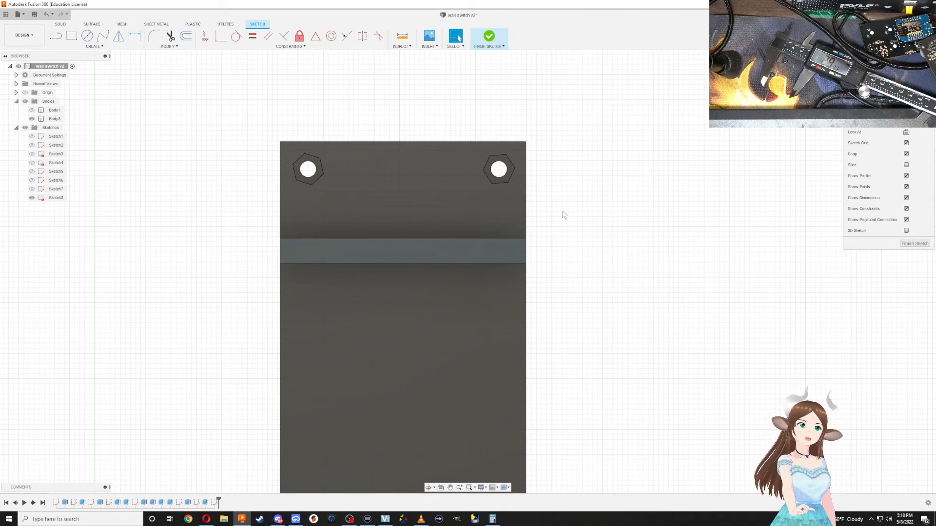
pyautogui.click(71, 36)
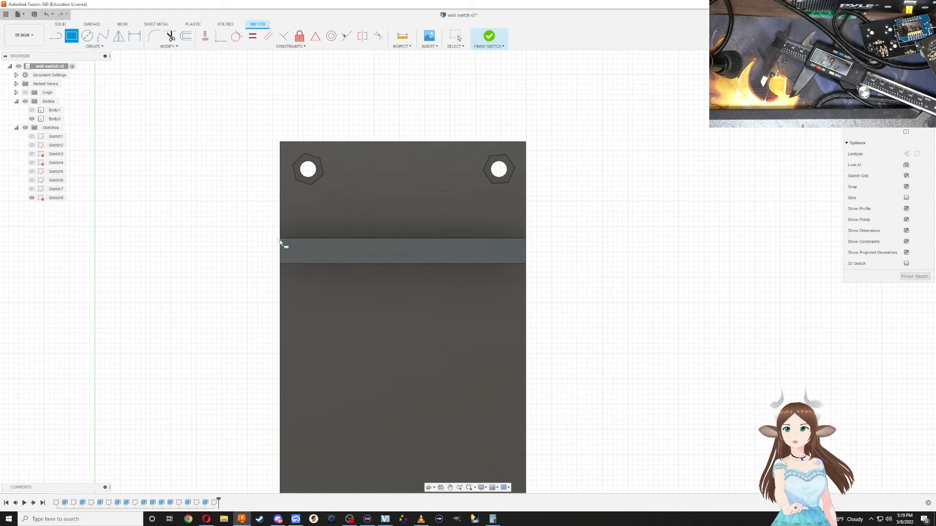
pyautogui.click(281, 239)
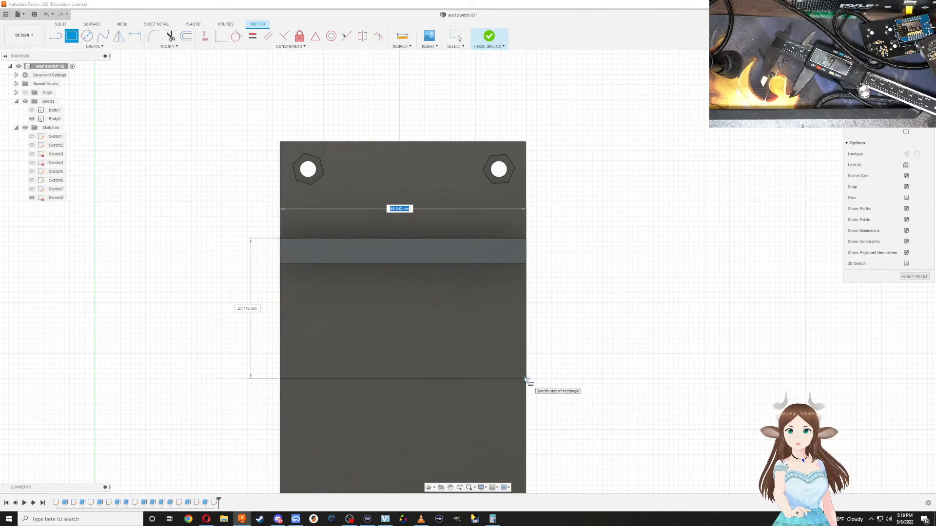
pyautogui.press('Tab')
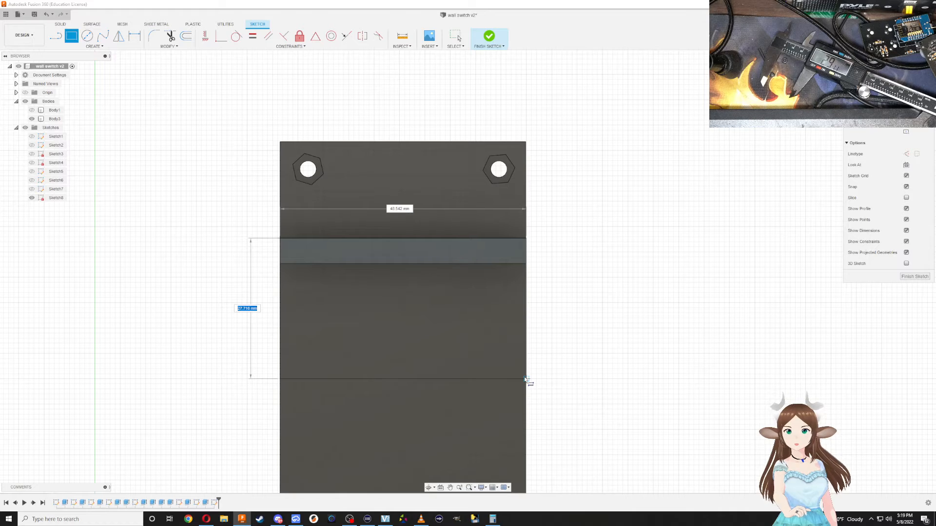
pyautogui.write('30')
pyautogui.press('Tab')
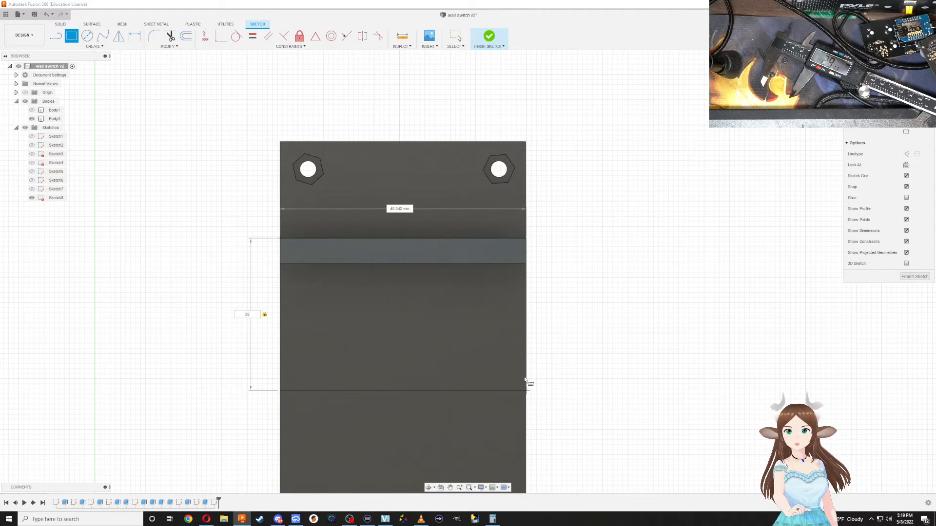
pyautogui.press('Return')
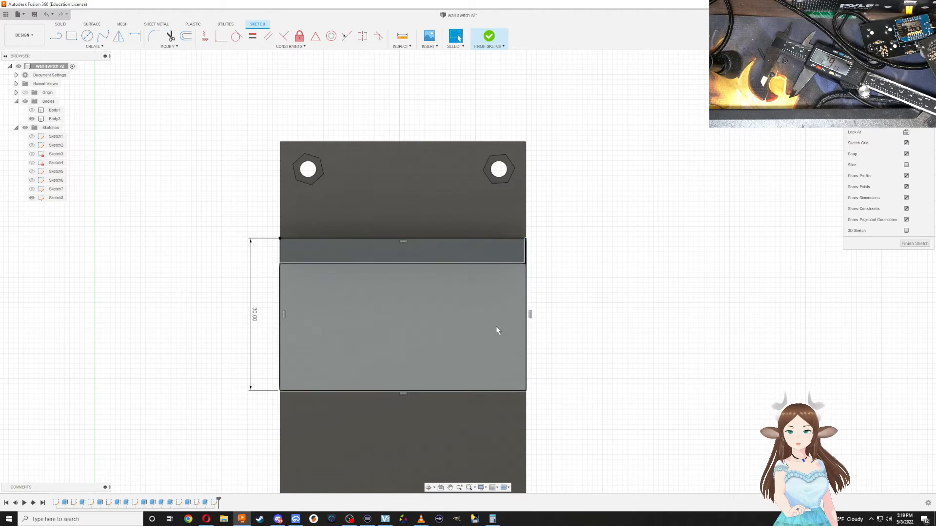
pyautogui.moveTo(497, 328)
pyautogui.keyDown('shift'); pyautogui.mouseDown(button='middle')
pyautogui.moveTo(525, 299)
pyautogui.moveTo(560, 314)
pyautogui.mouseUp(button='middle'); pyautogui.keyUp('shift')
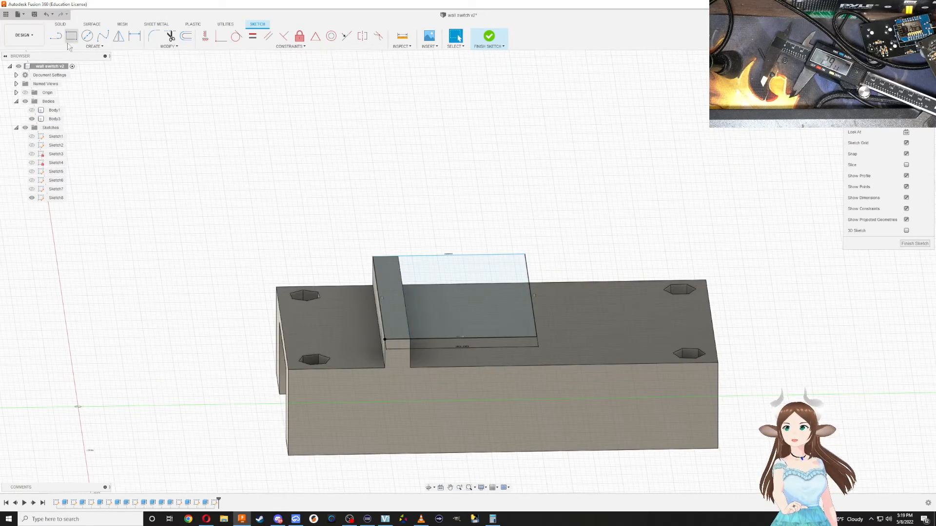
pyautogui.click(489, 38)
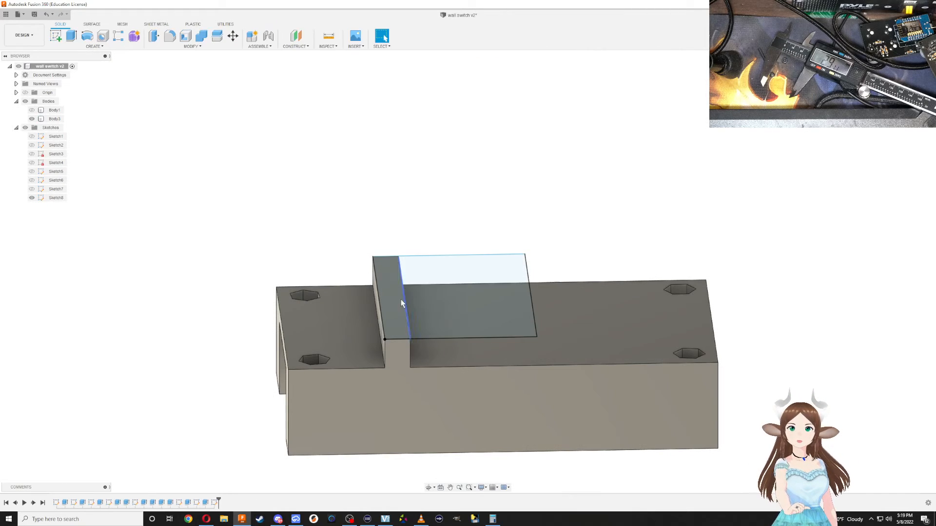
# Extrude the rectangle's part beyond the rib by 5 mm as a new body and inspect where it meets the rib
pyautogui.press('e')
pyautogui.click(460, 302)
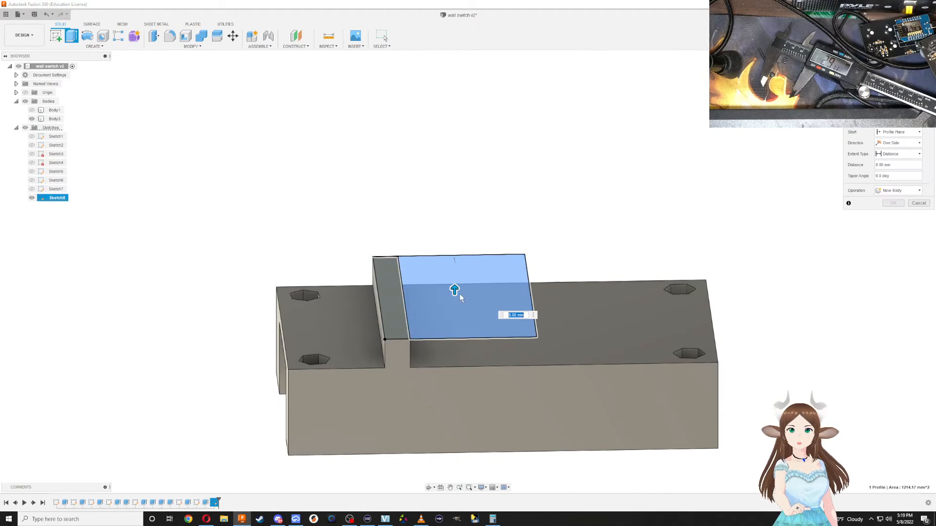
pyautogui.write('5')
pyautogui.press('Return')
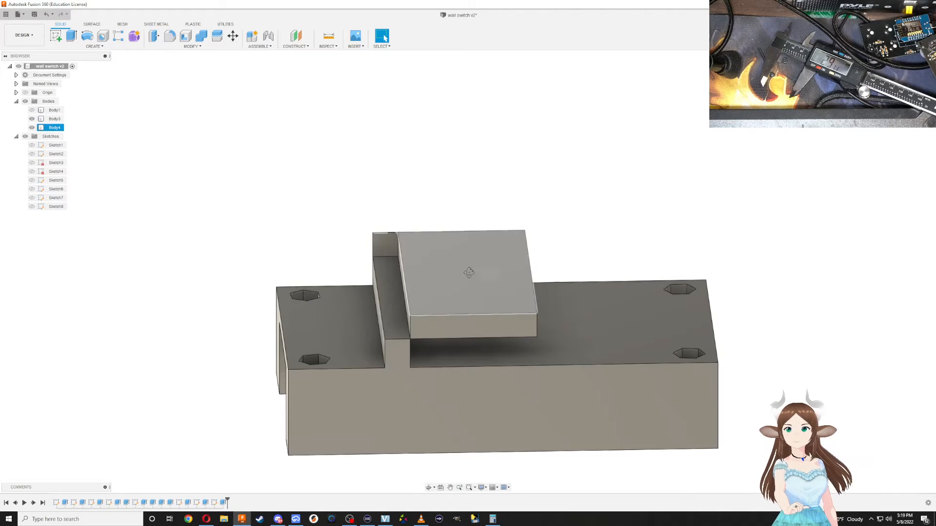
pyautogui.keyDown('shift'); pyautogui.moveTo(469, 272); pyautogui.dragTo(347, 221, button='middle'); pyautogui.keyUp('shift')
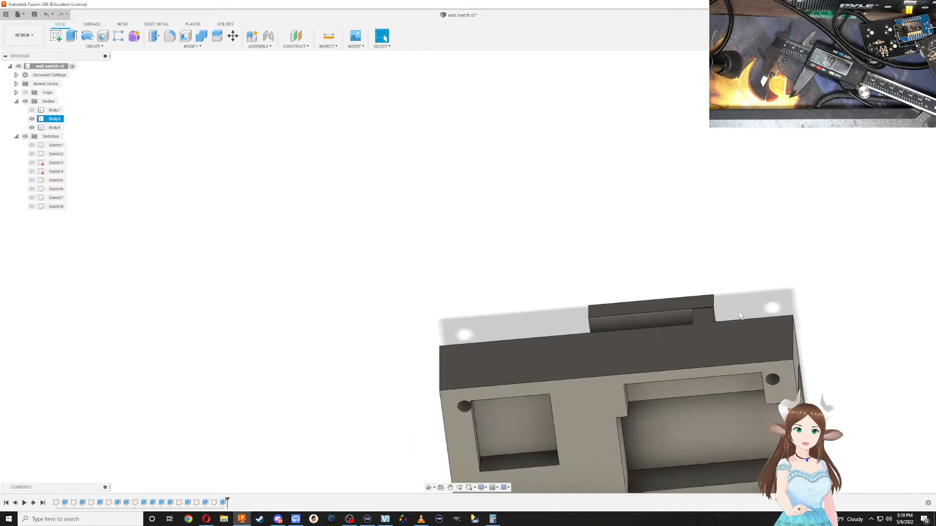
pyautogui.scroll(2, 740, 314)
pyautogui.scroll(8, 696, 289)
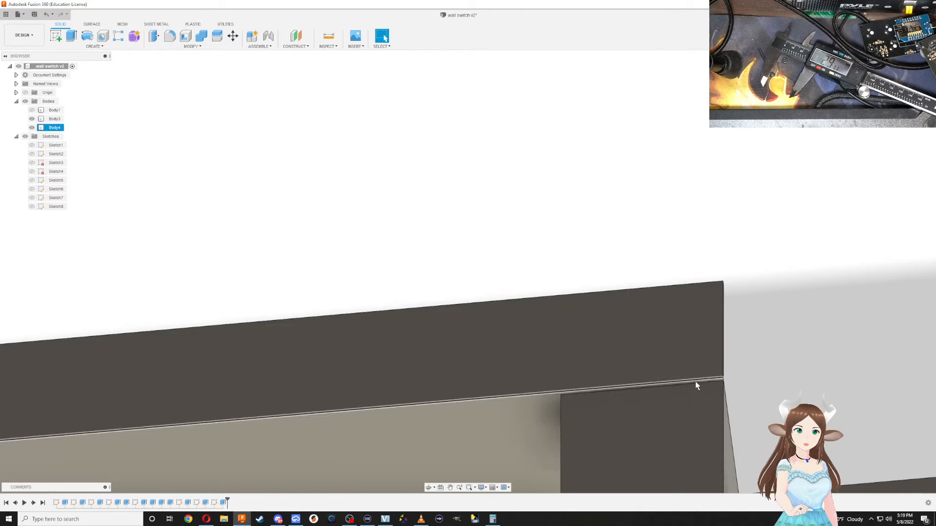
pyautogui.scroll(-5, 489, 278)
pyautogui.click(485, 249)
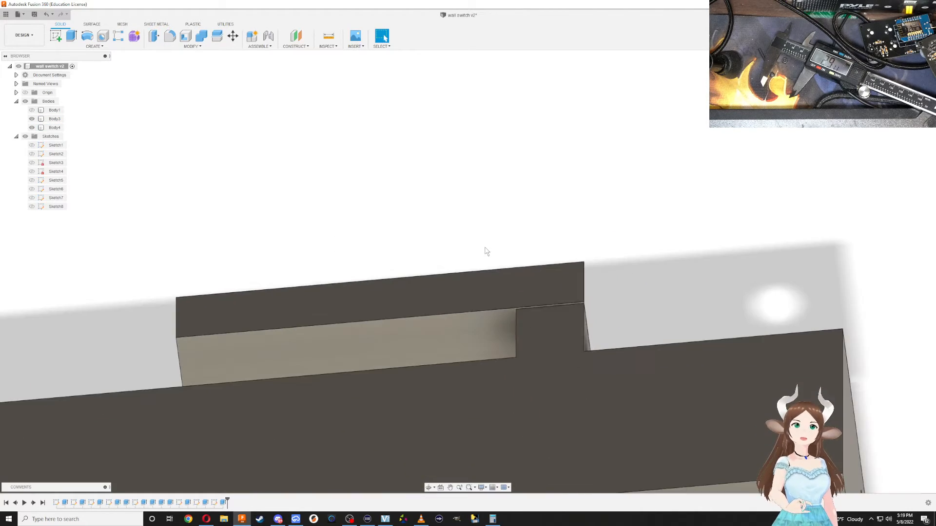
# Undo the plate extrusion and examine how the sketch rectangle's side line meets the rib's end edge
pyautogui.scroll(-3, 486, 248)
pyautogui.keyDown('shift'); pyautogui.moveTo(499, 239); pyautogui.dragTo(508, 286, button='middle'); pyautogui.keyUp('shift')
pyautogui.hotkey('ctrl', 'z')
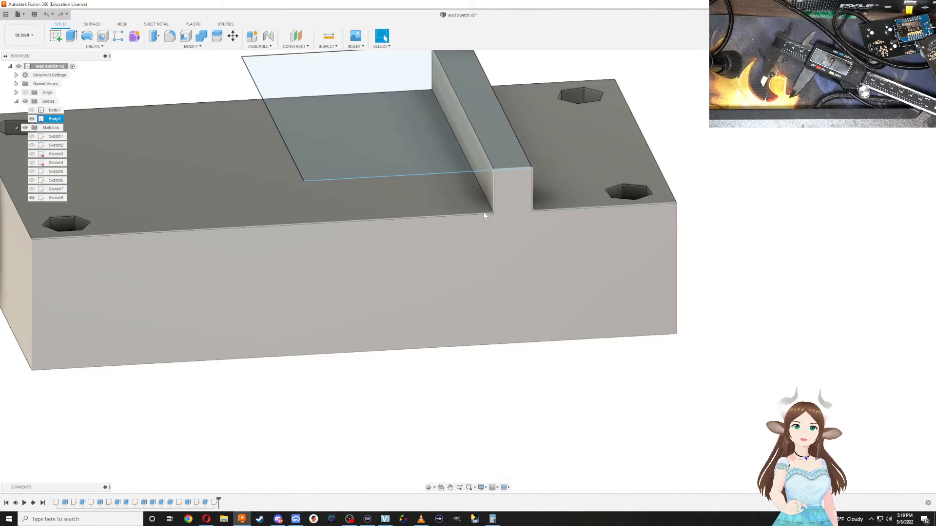
pyautogui.scroll(-5, 484, 211)
pyautogui.scroll(10, 502, 255)
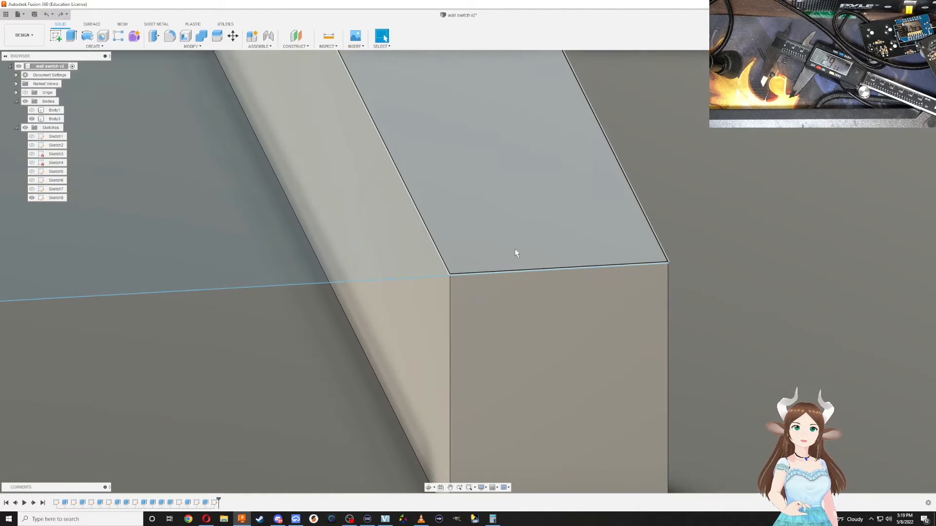
pyautogui.scroll(5, 516, 252)
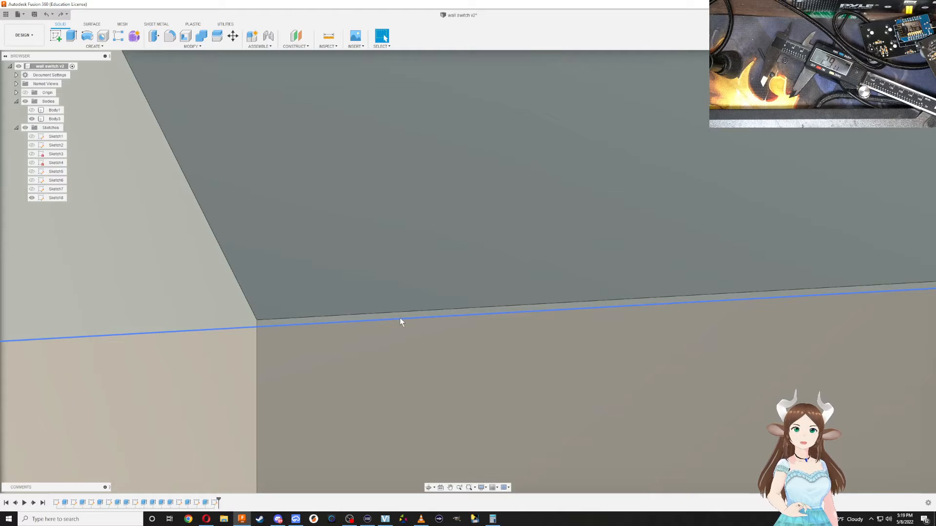
pyautogui.click(400, 320)
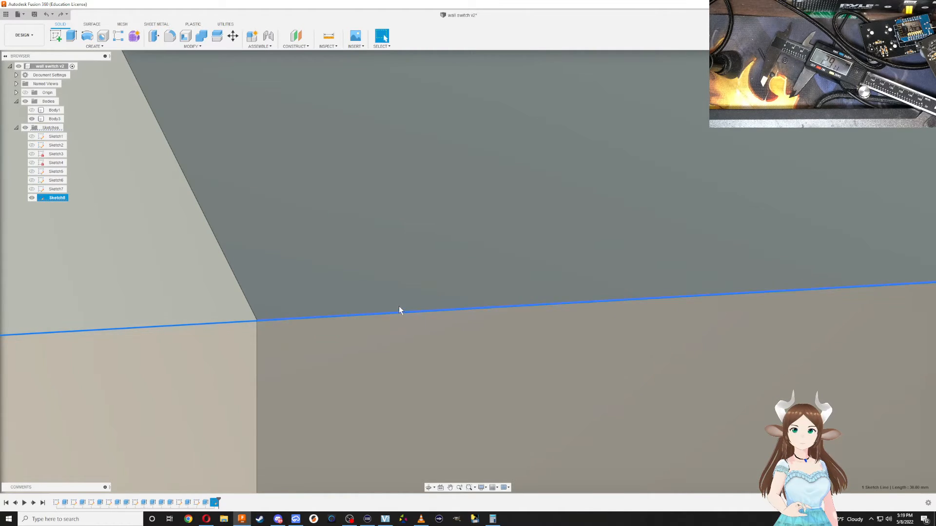
pyautogui.scroll(-6, 411, 299)
pyautogui.press('Escape')
# Reopen the sketch on the rib's top face and delete its 30 mm high rectangle
pyautogui.scroll(1, 358, 238)
pyautogui.moveTo(357, 238); pyautogui.dragTo(469, 253, button='middle')
pyautogui.scroll(-6, 468, 253)
pyautogui.keyDown('shift'); pyautogui.moveTo(360, 270); pyautogui.dragTo(414, 264, button='middle'); pyautogui.keyUp('shift')
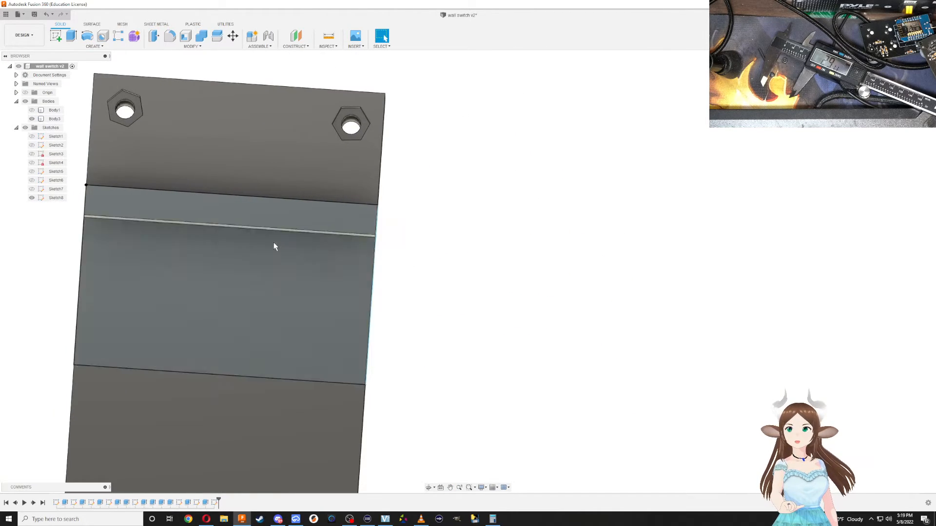
pyautogui.doubleClick(274, 242)
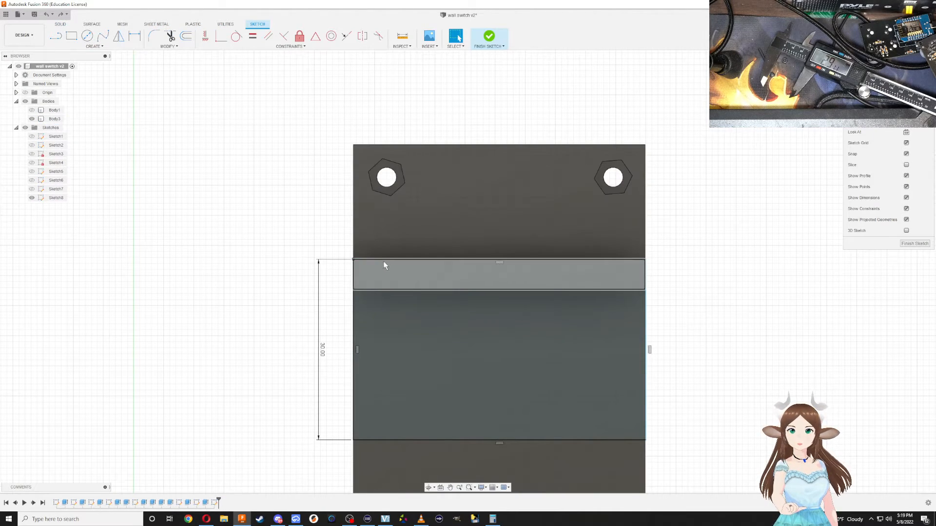
pyautogui.click(360, 258)
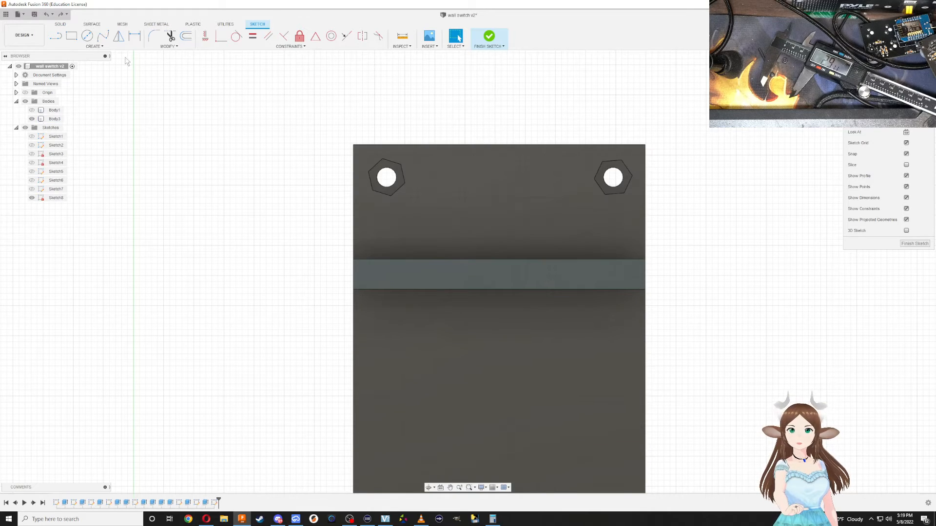
pyautogui.click(76, 37)
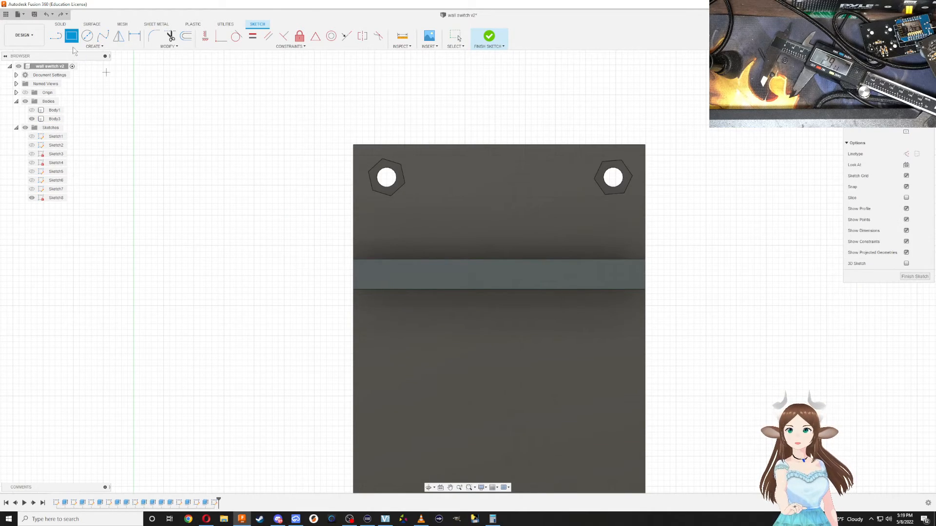
pyautogui.press('l')
pyautogui.click(645, 261)
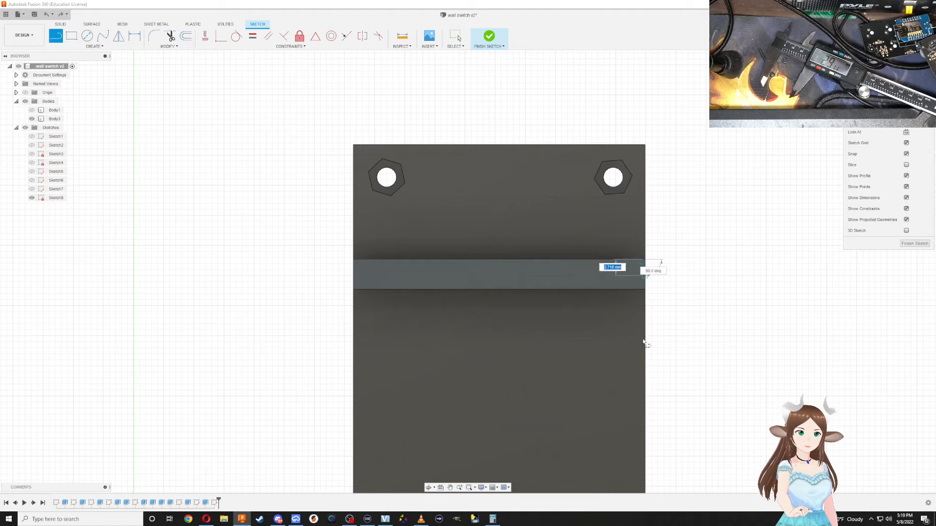
pyautogui.click(646, 396)
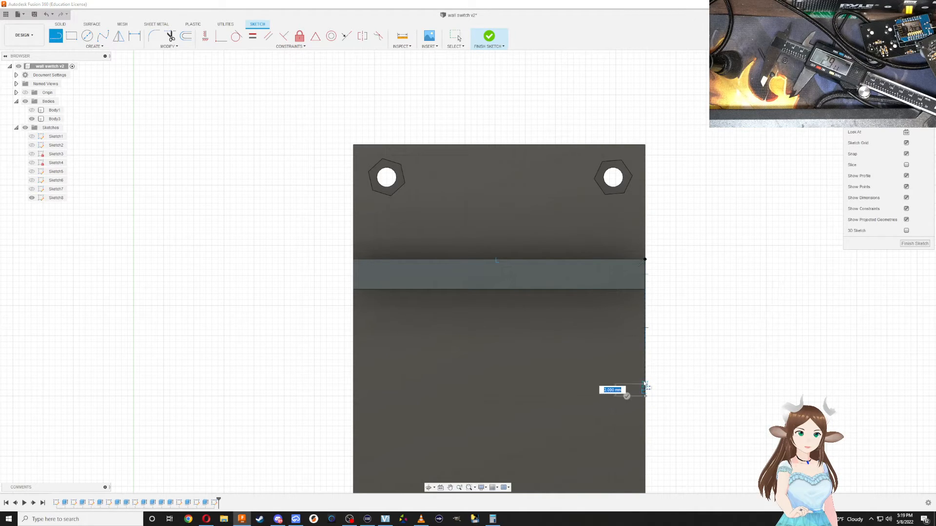
pyautogui.press('Escape')
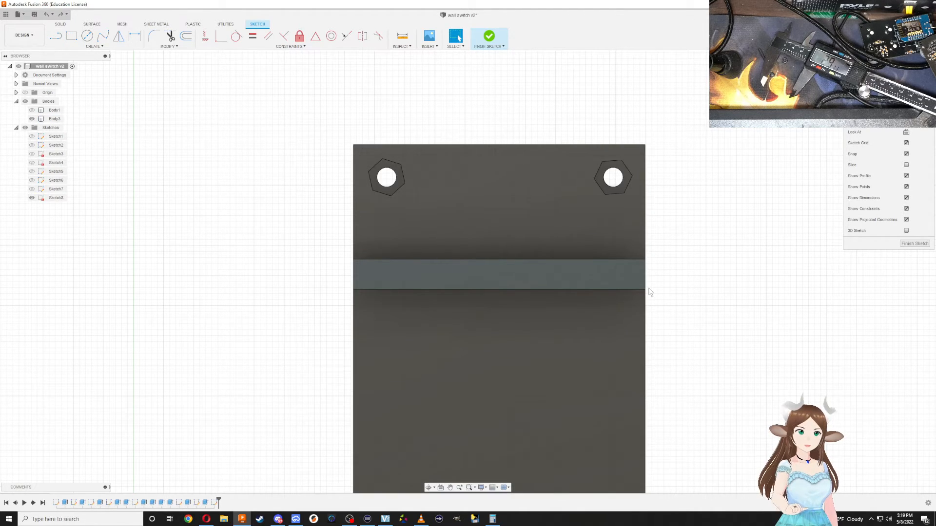
pyautogui.press('r')
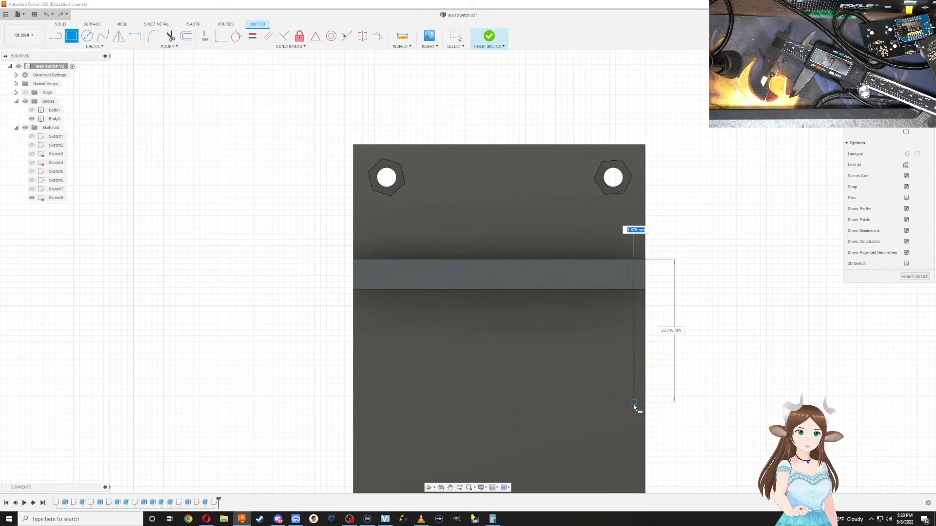
pyautogui.click(647, 425)
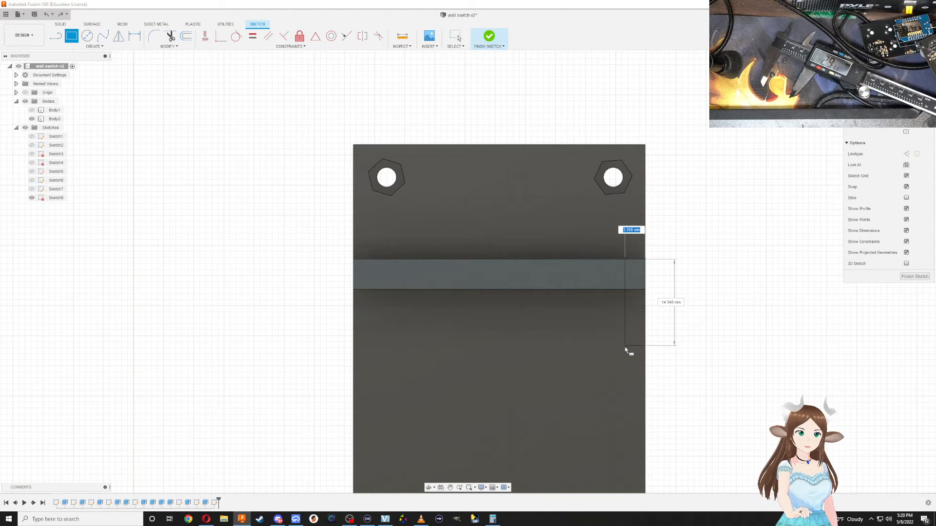
pyautogui.press('Escape')
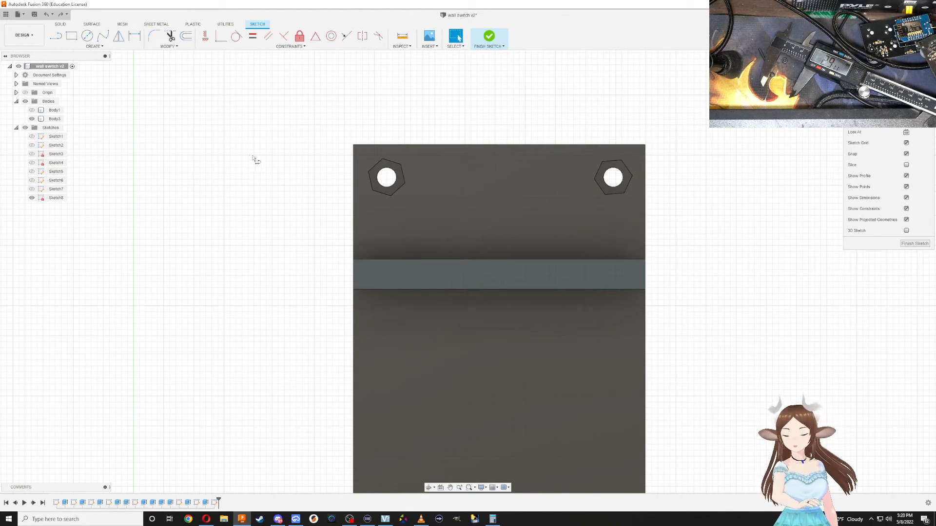
# Draw a 30 mm vertical line down along the plate's side edge from the rib's upper outer corner
pyautogui.press('l')
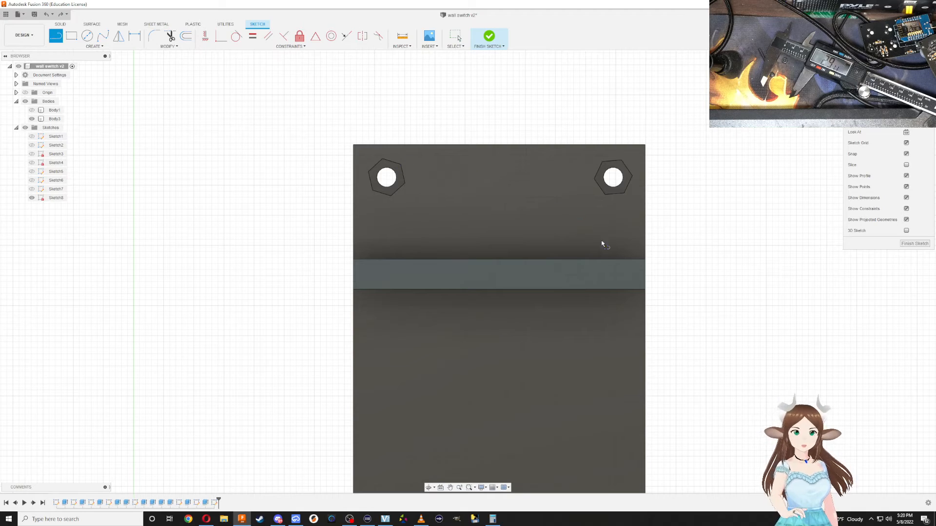
pyautogui.click(645, 259)
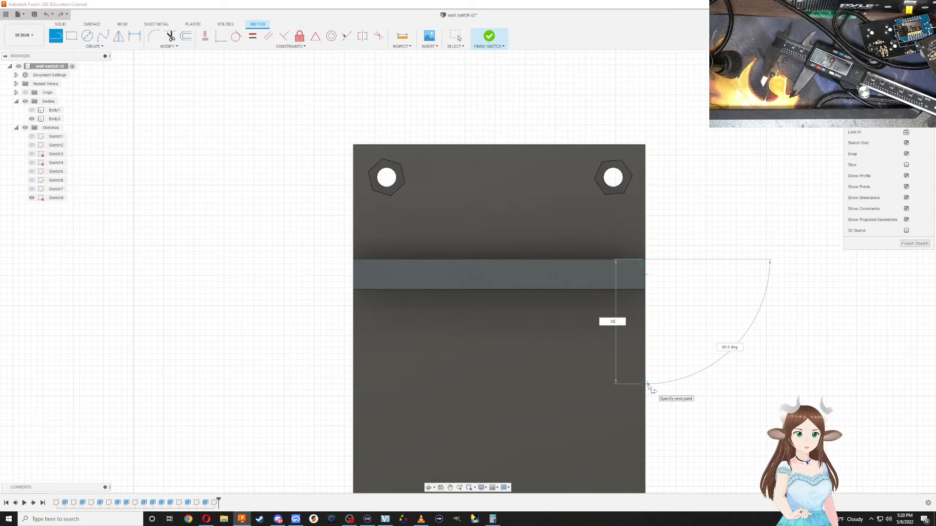
pyautogui.write('30')
pyautogui.press('Return')
pyautogui.press('Escape')
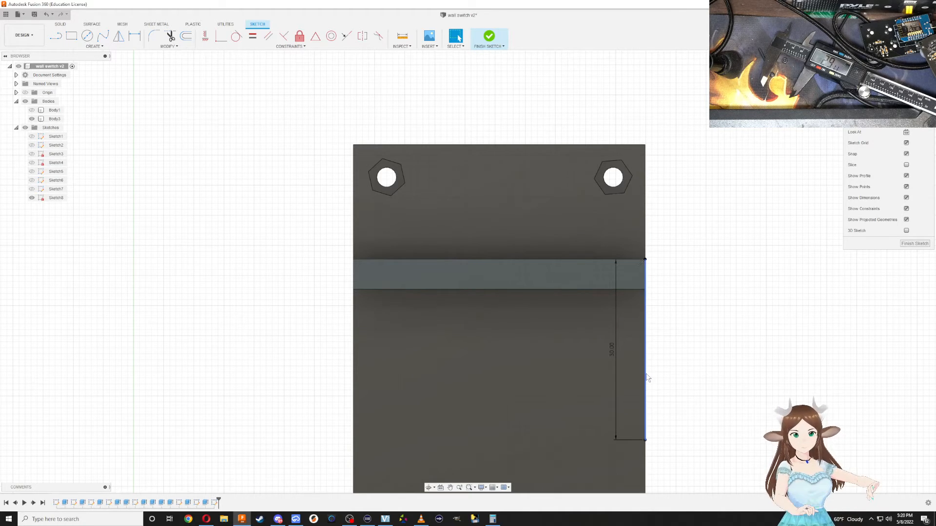
# Draw a full-width rectangle from the rib's opposite upper corner to the lower end of the 30 mm line and finish the sketch
pyautogui.click(69, 39)
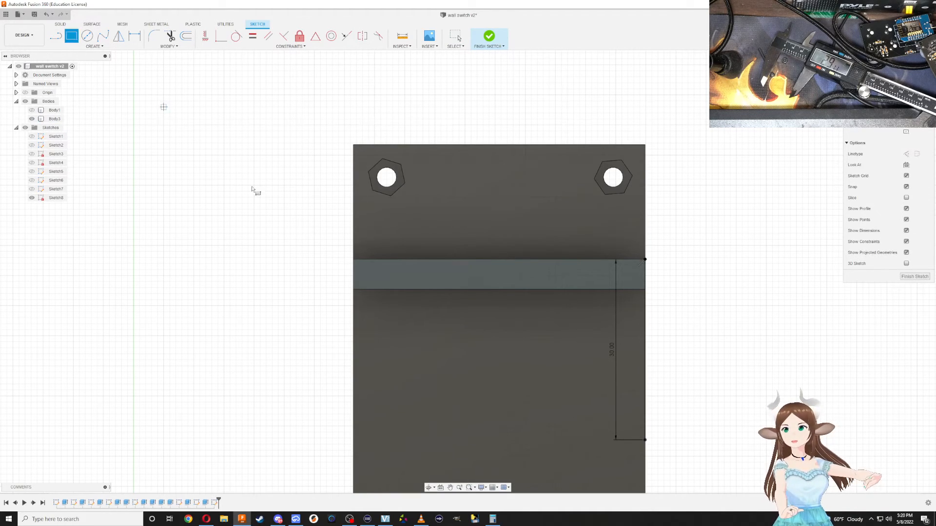
pyautogui.click(353, 259)
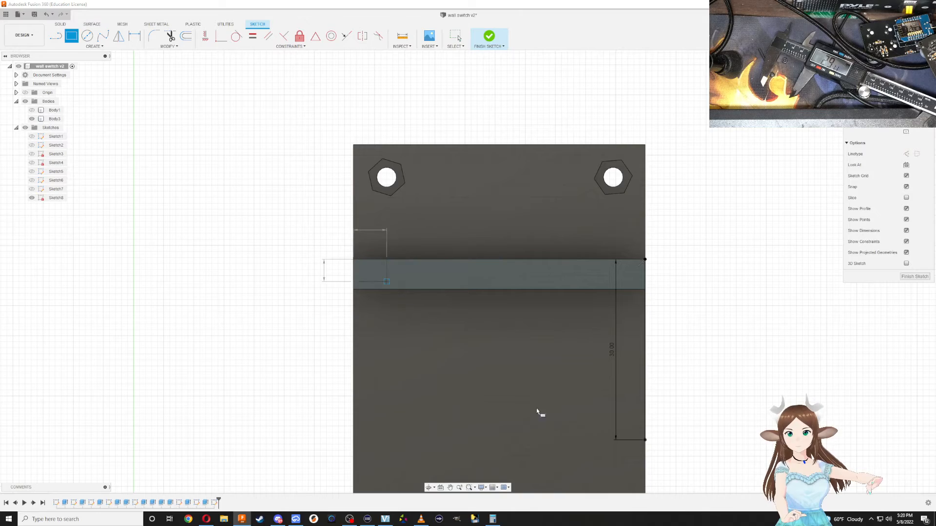
pyautogui.click(644, 440)
pyautogui.scroll(-4, 696, 371)
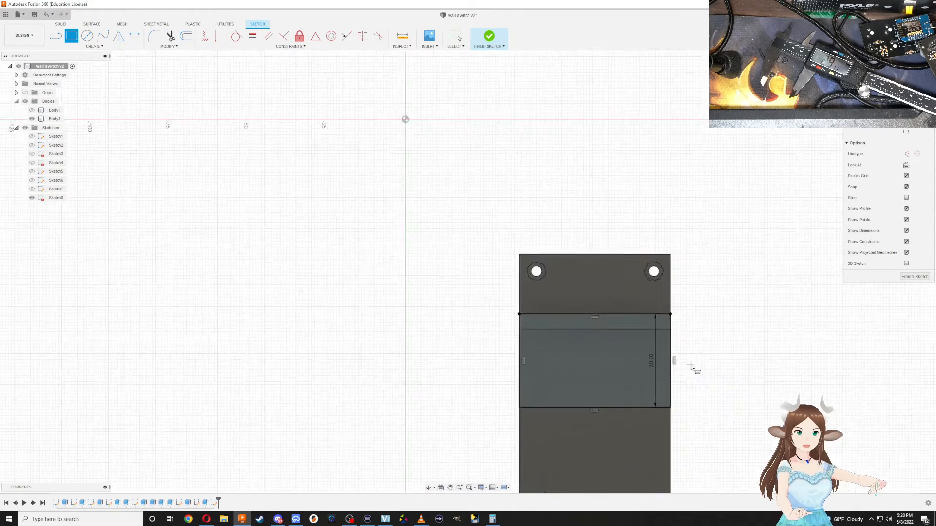
pyautogui.scroll(8, 692, 369)
pyautogui.moveTo(646, 350)
pyautogui.keyDown('shift'); pyautogui.mouseDown(button='middle')
pyautogui.moveTo(729, 188)
pyautogui.moveTo(653, 327)
pyautogui.moveTo(658, 319)
pyautogui.mouseUp(button='middle'); pyautogui.keyUp('shift')
pyautogui.scroll(-4, 658, 317)
pyautogui.scroll(4, 656, 307)
pyautogui.scroll(-4, 618, 290)
pyautogui.scroll(-1, 608, 282)
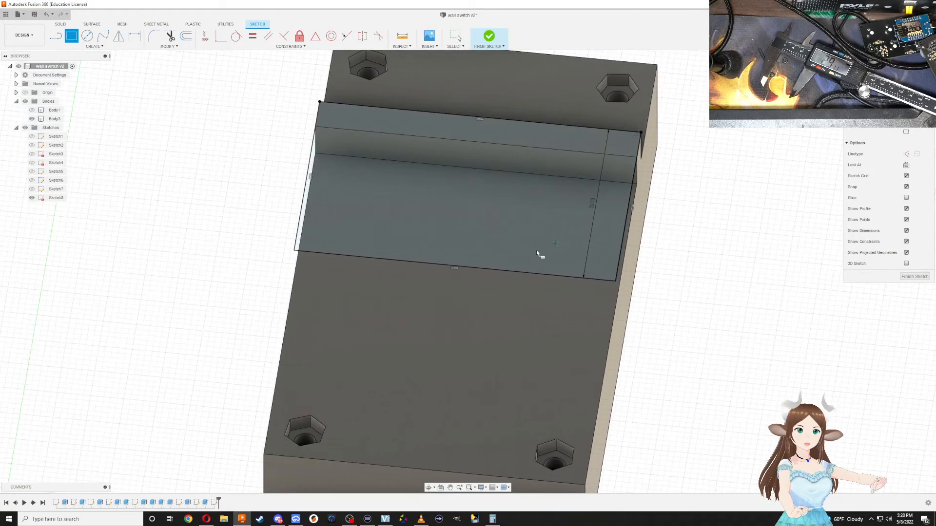
pyautogui.moveTo(537, 247); pyautogui.dragTo(585, 282, button='middle')
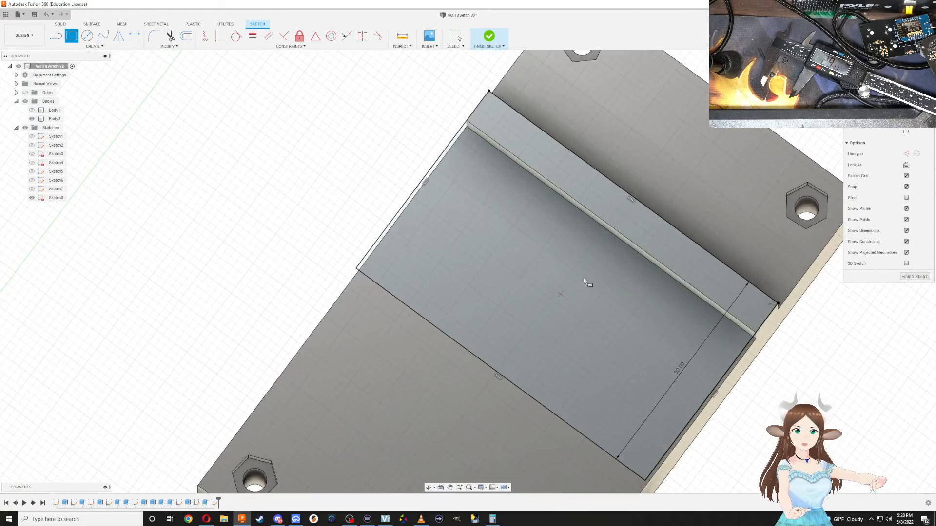
pyautogui.click(909, 276)
# Examine how the new rectangle lines up with the rib and the plate's side edges
pyautogui.scroll(-5, 678, 273)
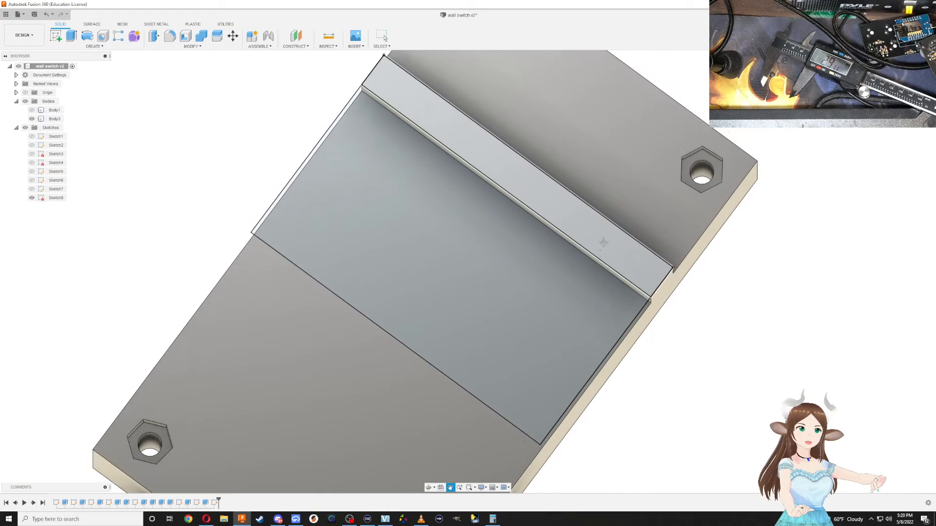
pyautogui.scroll(6, 579, 257)
pyautogui.scroll(-5, 566, 249)
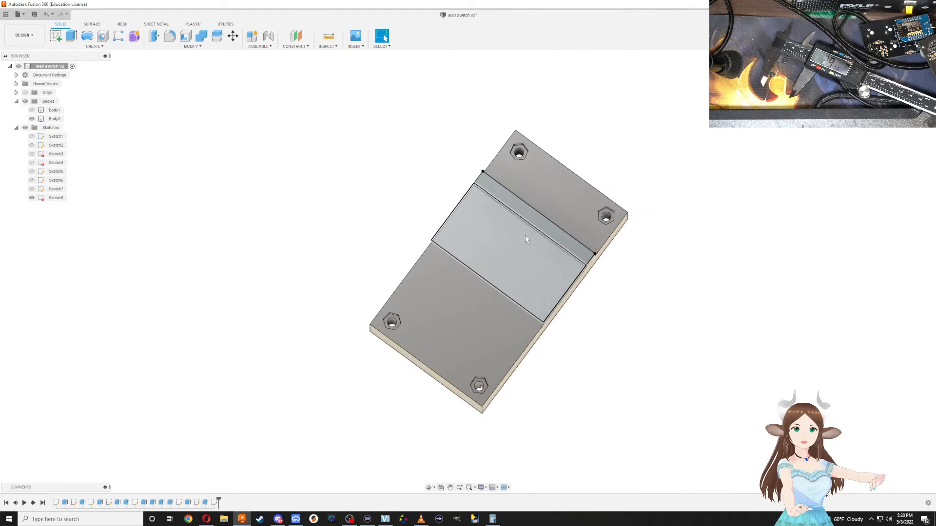
pyautogui.click(525, 235)
pyautogui.keyDown('shift'); pyautogui.moveTo(525, 236); pyautogui.dragTo(576, 304, button='middle'); pyautogui.keyUp('shift')
pyautogui.click(568, 307)
pyautogui.scroll(-2, 567, 307)
pyautogui.scroll(3, 547, 275)
pyautogui.scroll(3, 546, 261)
pyautogui.moveTo(366, 319); pyautogui.dragTo(429, 231, button='middle')
pyautogui.scroll(-3, 433, 233)
pyautogui.scroll(2, 401, 238)
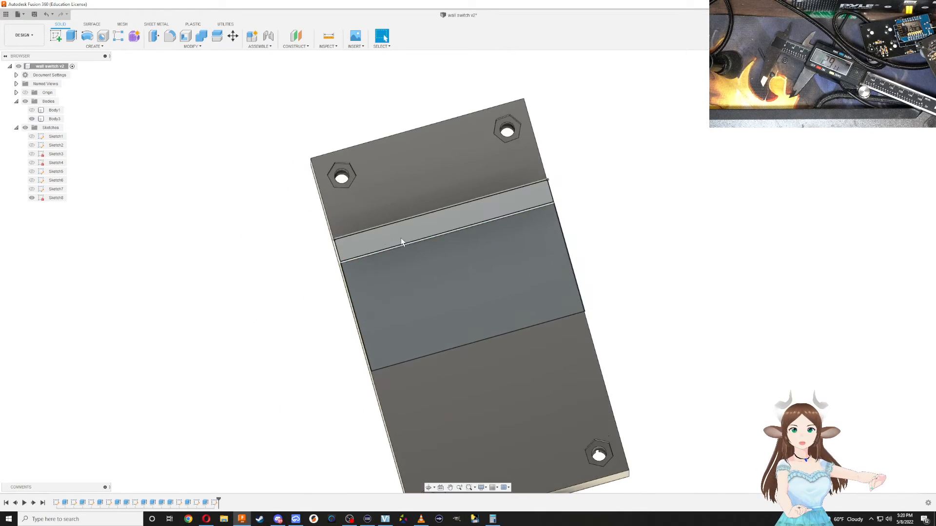
# Extrude both parts of the rectangle, over the rib and beyond it, outward by 5 mm and join them to the body
pyautogui.click(71, 36)
pyautogui.click(488, 282)
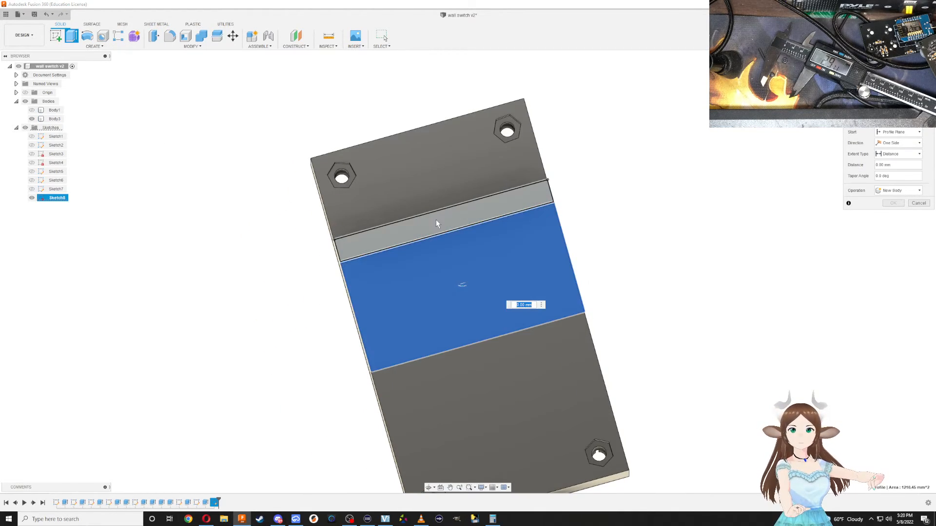
pyautogui.click(436, 223)
pyautogui.keyDown('shift'); pyautogui.moveTo(484, 294); pyautogui.dragTo(539, 255, button='middle'); pyautogui.keyUp('shift')
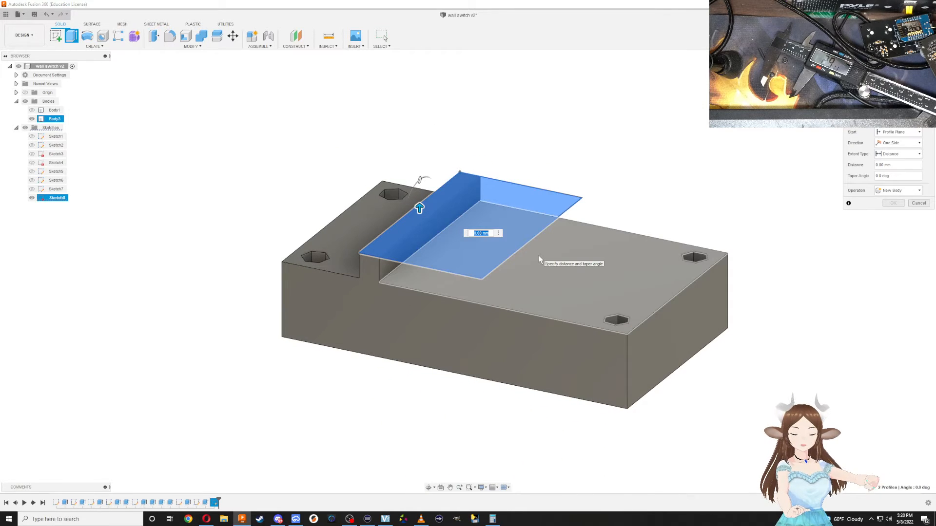
pyautogui.write('5')
pyautogui.press('Return')
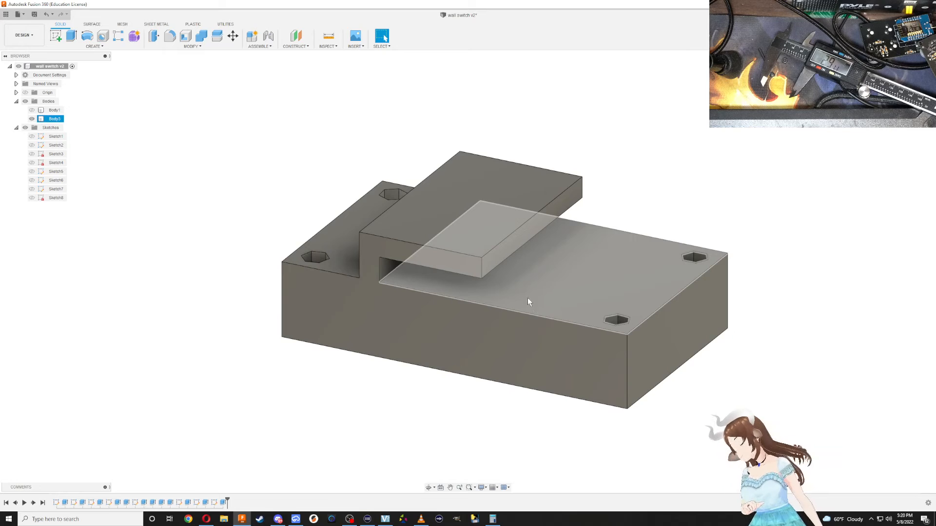
# Fillet the hook's upper outer edge above the rib with a radius of about 7.5 mm
pyautogui.keyDown('shift'); pyautogui.moveTo(429, 203); pyautogui.dragTo(473, 208, button='middle'); pyautogui.keyUp('shift')
pyautogui.press('f')
pyautogui.click(503, 262)
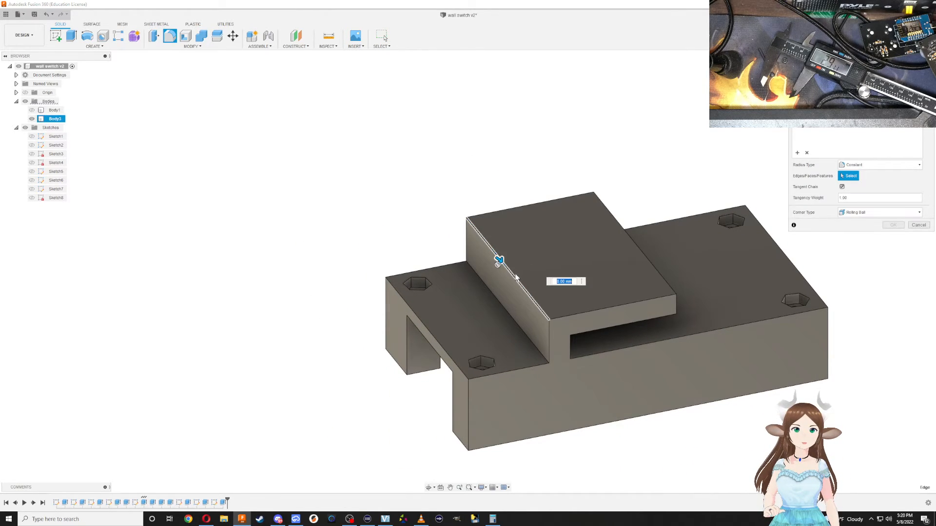
pyautogui.moveTo(499, 260)
pyautogui.mouseDown()
pyautogui.moveTo(517, 266)
pyautogui.moveTo(508, 265)
pyautogui.mouseUp()
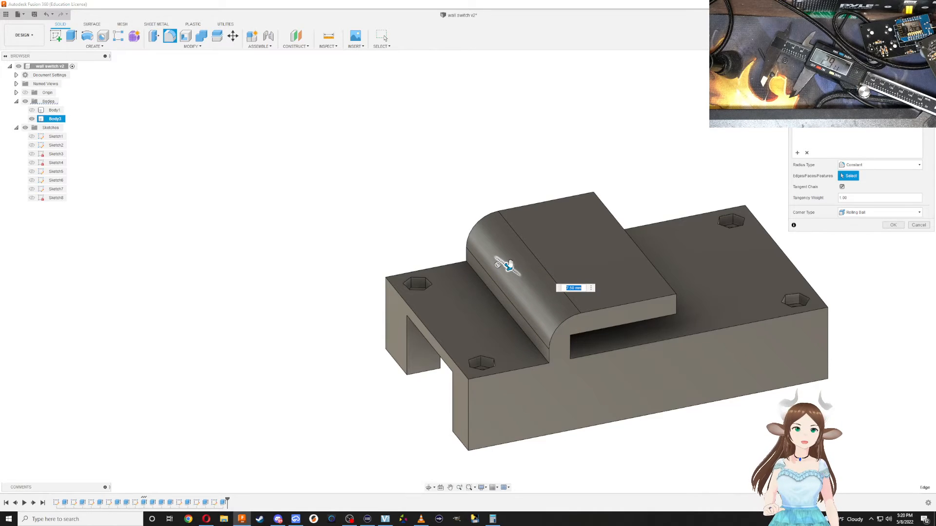
pyautogui.press('Return')
# Fillet the edge where the rib's outer face meets the plate so that it blends into the rounded hook edge
pyautogui.press('f')
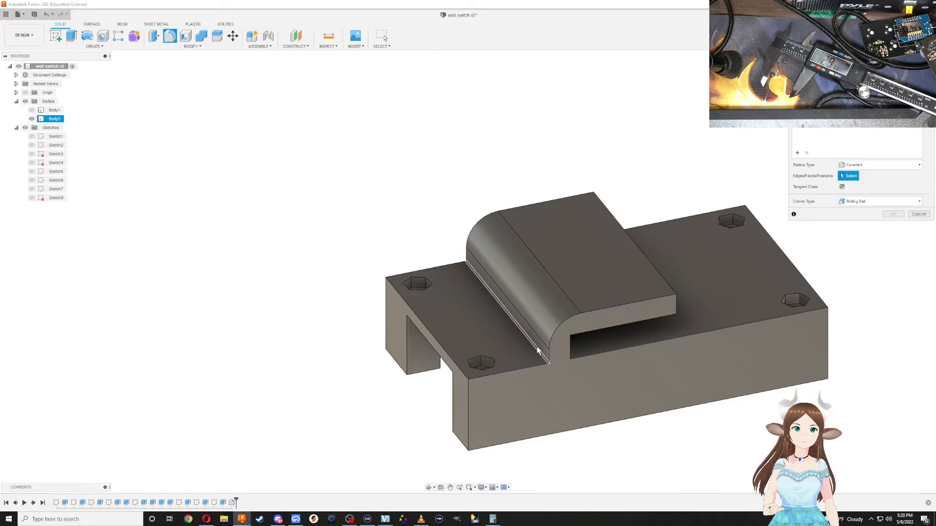
pyautogui.click(537, 348)
pyautogui.moveTo(530, 344); pyautogui.dragTo(522, 338)
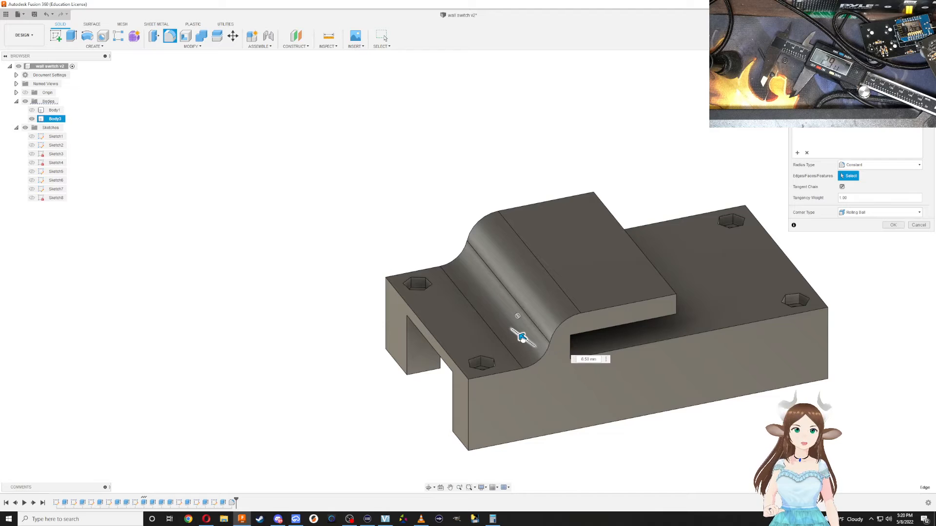
pyautogui.press('Return')
# Fillet the two inner edges of the slot between the hook and the plate with a radius of 2.5 mm
pyautogui.keyDown('shift'); pyautogui.moveTo(603, 335); pyautogui.dragTo(396, 221, button='middle'); pyautogui.keyUp('shift')
pyautogui.press('f')
pyautogui.click(364, 178)
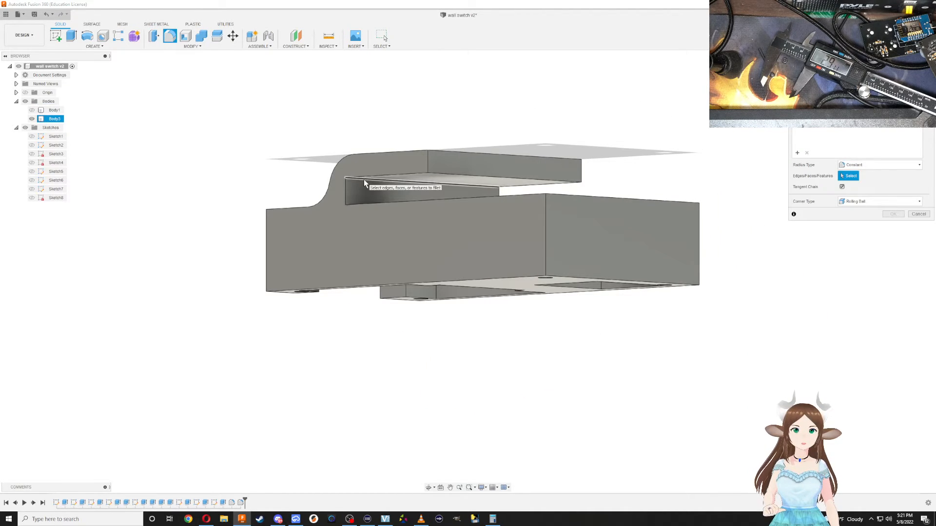
pyautogui.keyDown('shift'); pyautogui.moveTo(368, 196); pyautogui.dragTo(373, 235, button='middle'); pyautogui.keyUp('shift')
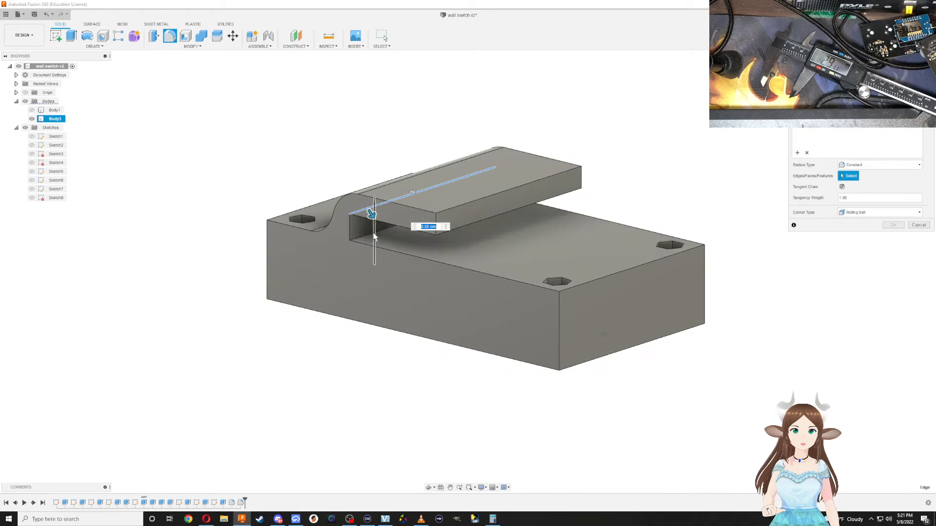
pyautogui.click(368, 234)
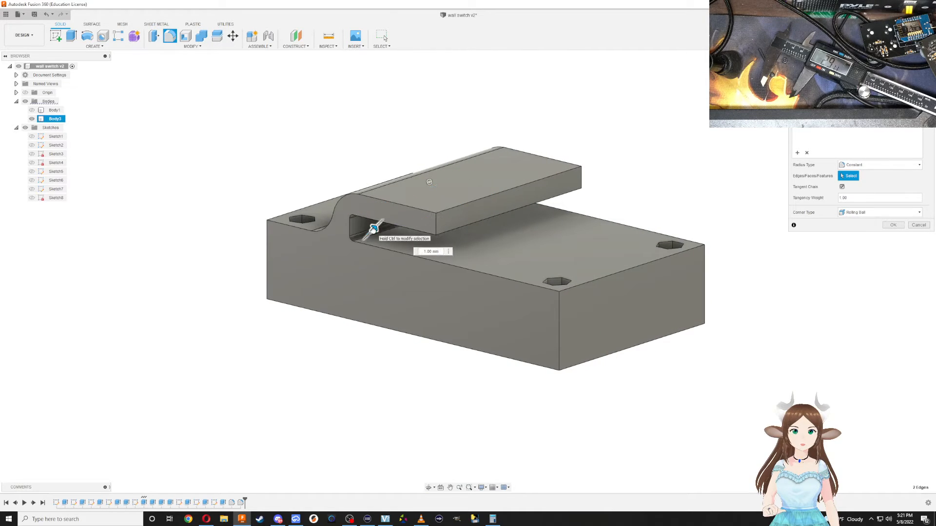
pyautogui.moveTo(373, 229); pyautogui.dragTo(375, 229)
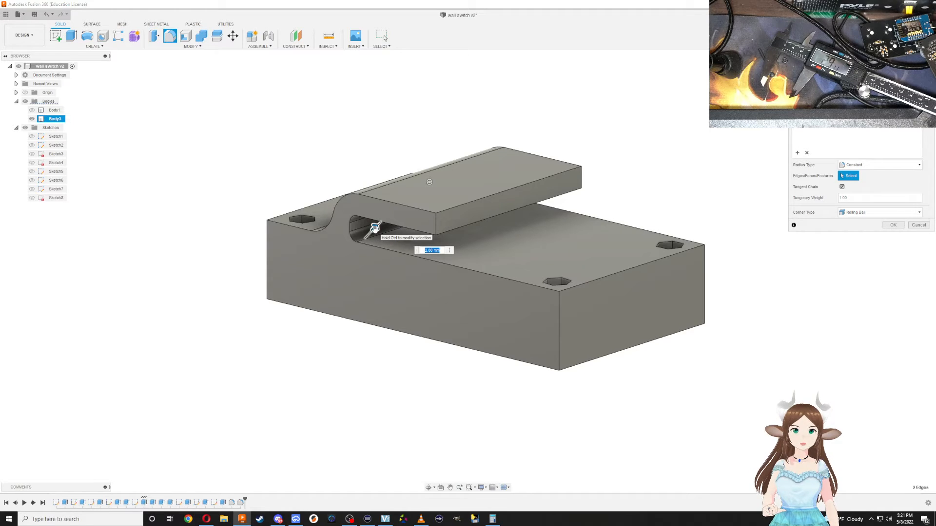
pyautogui.write('2.5')
pyautogui.press('Return')
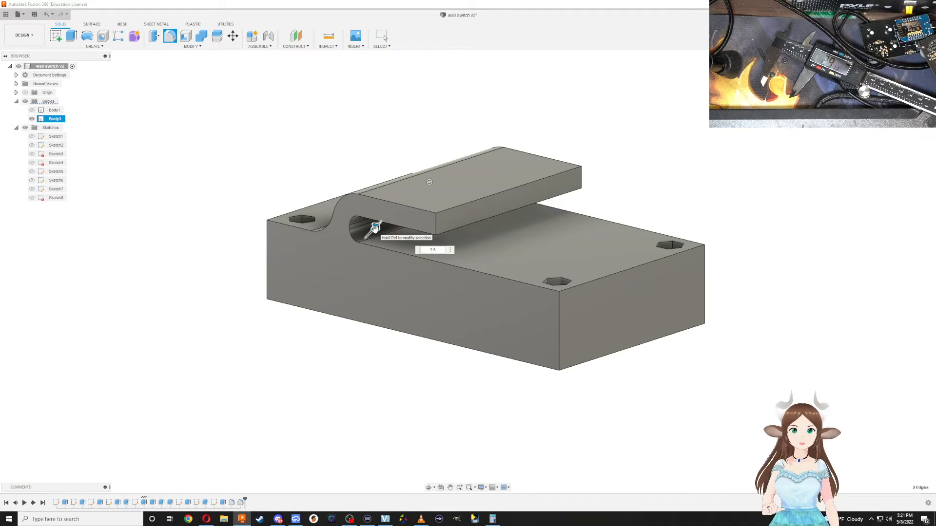
# Fillet the upper and lower long edges at the hook's free end
pyautogui.press('f')
pyautogui.click(451, 208)
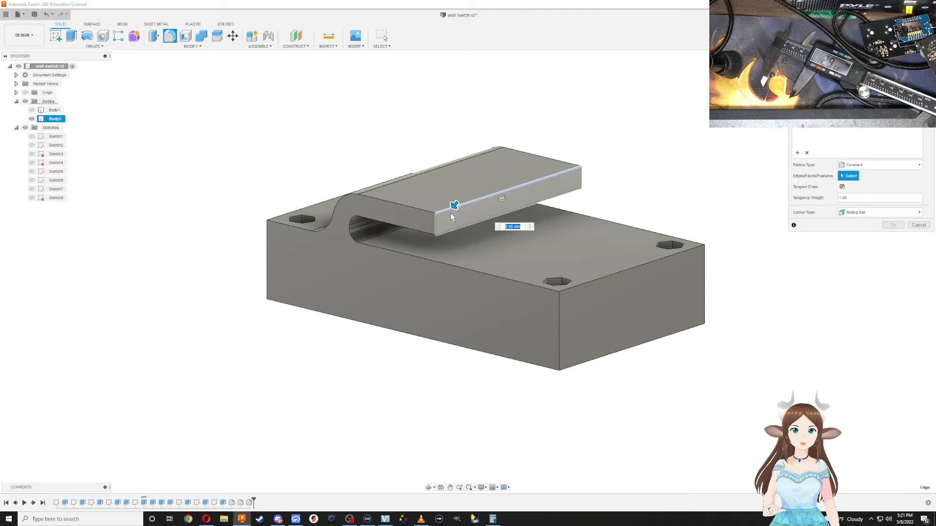
pyautogui.click(453, 231)
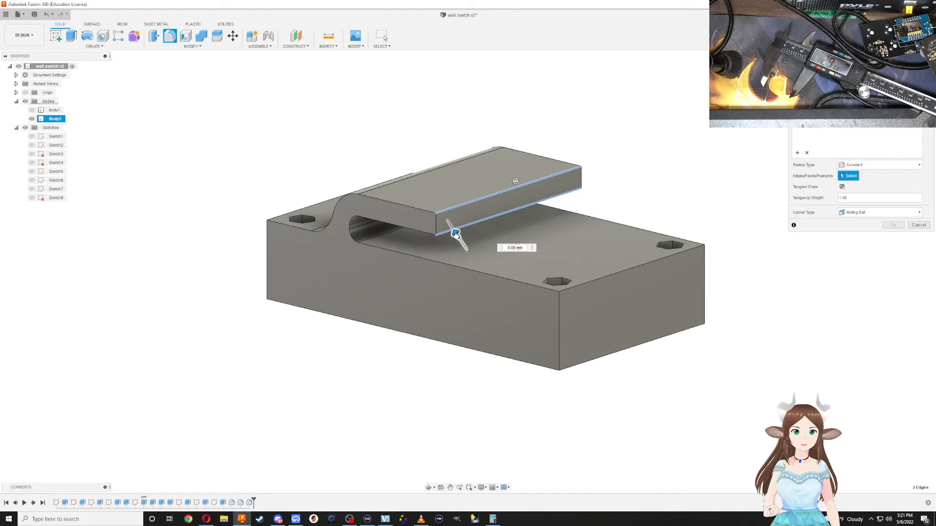
pyautogui.press('Return')
pyautogui.scroll(2, 475, 238)
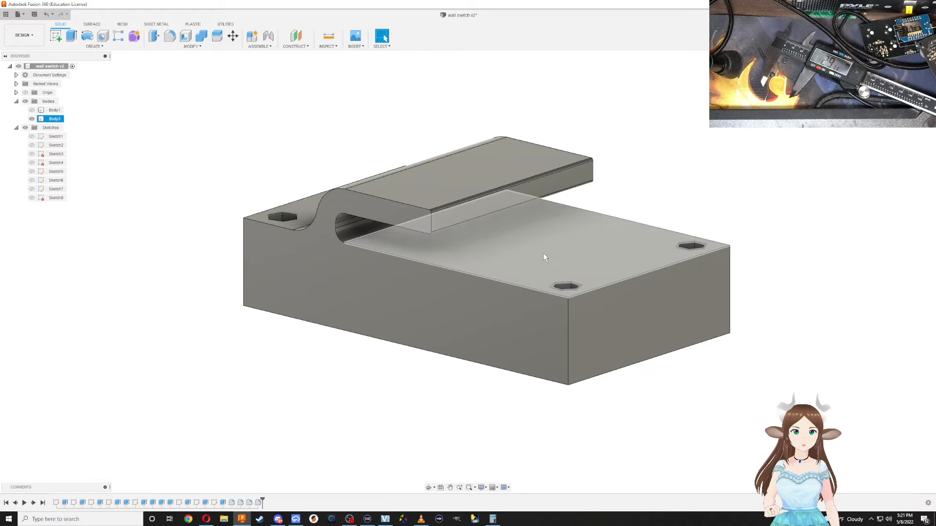
pyautogui.keyDown('shift'); pyautogui.moveTo(516, 251); pyautogui.dragTo(449, 340, button='middle'); pyautogui.keyUp('shift')
pyautogui.press('f')
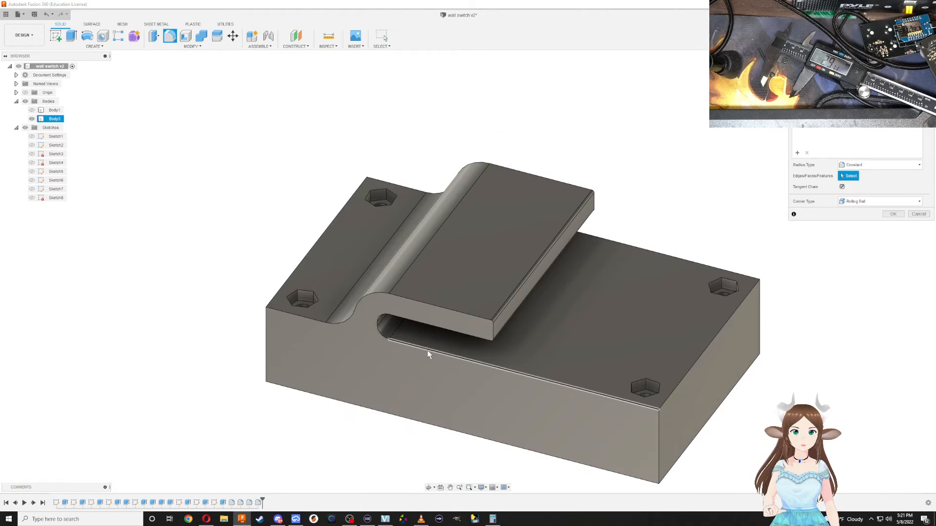
pyautogui.click(427, 349)
pyautogui.press('Escape')
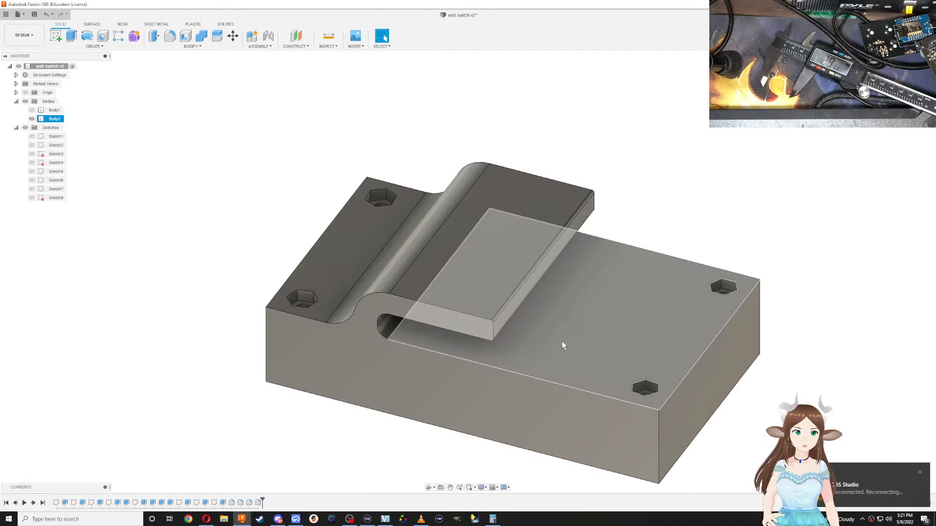
pyautogui.click(714, 341)
pyautogui.press('f')
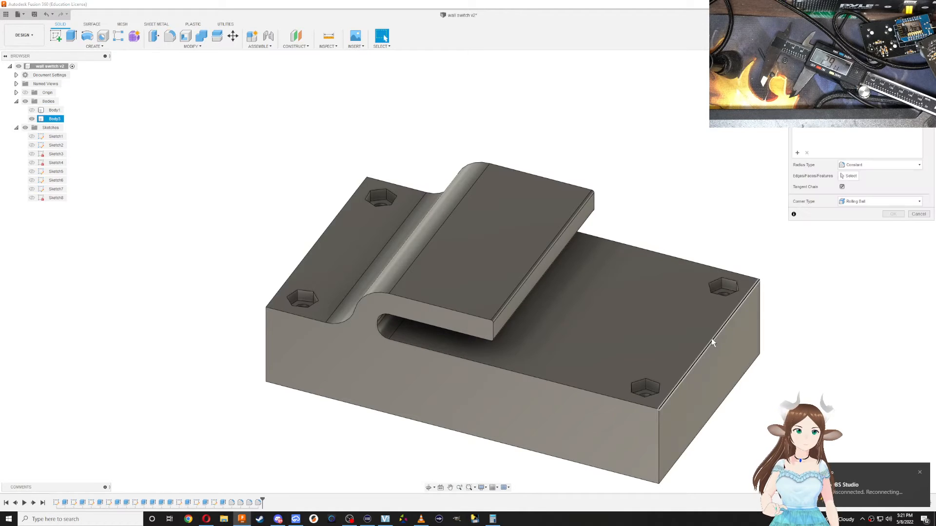
pyautogui.press('Escape')
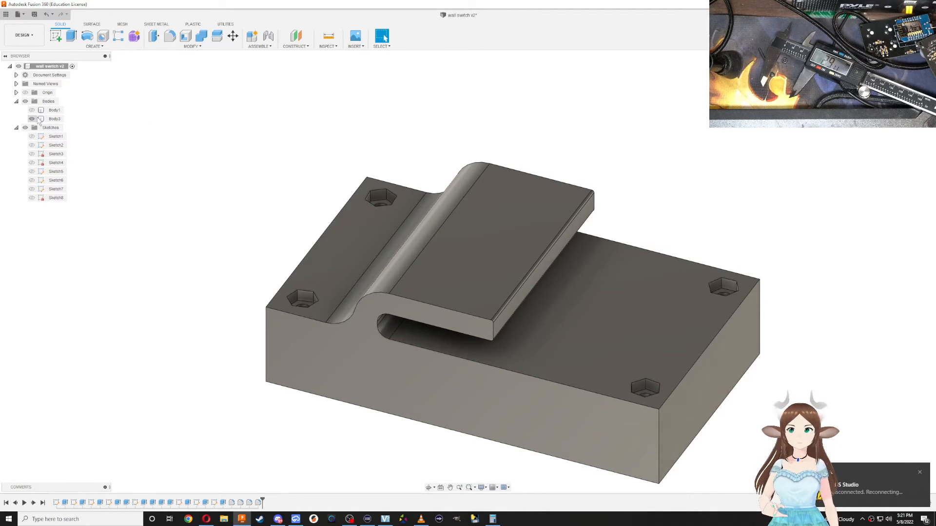
# Show Body1 together with the back part, examine how both halves meet around the end opening, and hide Body1 again
pyautogui.click(32, 111)
pyautogui.keyDown('shift'); pyautogui.moveTo(343, 313); pyautogui.dragTo(504, 361, button='middle'); pyautogui.keyUp('shift')
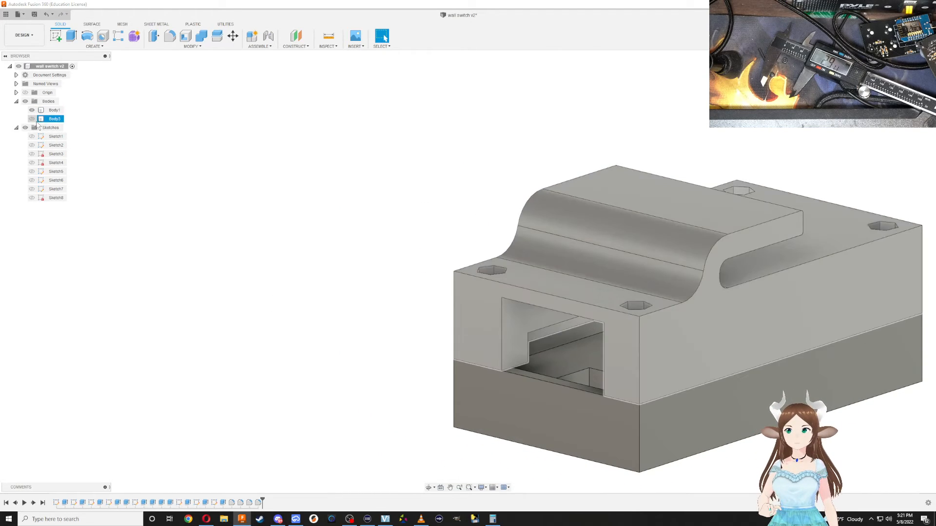
pyautogui.click(31, 119)
pyautogui.click(32, 119)
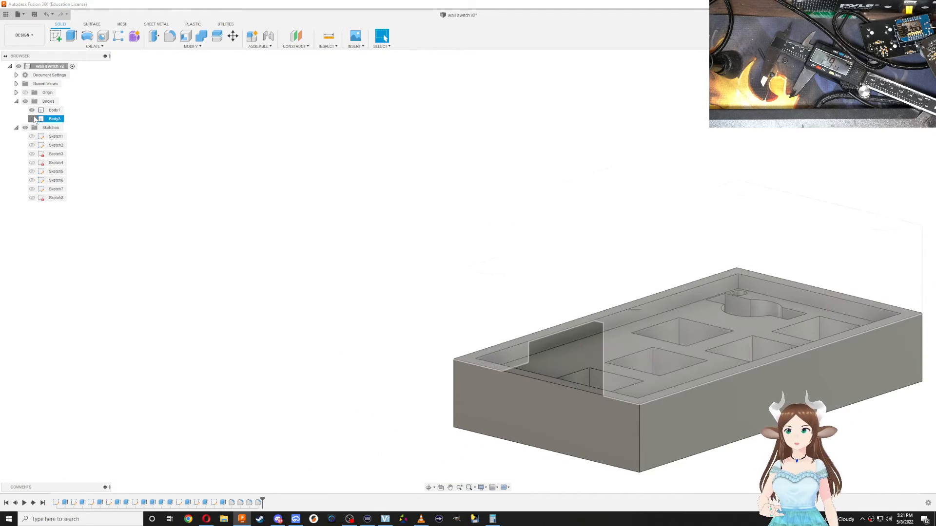
pyautogui.click(32, 110)
pyautogui.click(54, 119)
# Fillet the three outer edges that frame the opening in the back part's end wall
pyautogui.press('f')
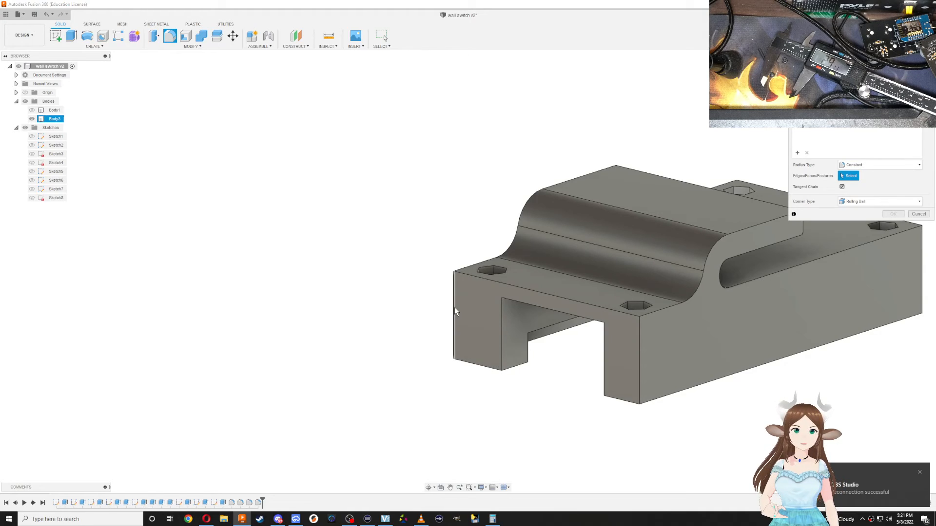
pyautogui.click(501, 335)
pyautogui.keyDown('shift'); pyautogui.moveTo(555, 380); pyautogui.dragTo(692, 336, button='middle'); pyautogui.keyUp('shift')
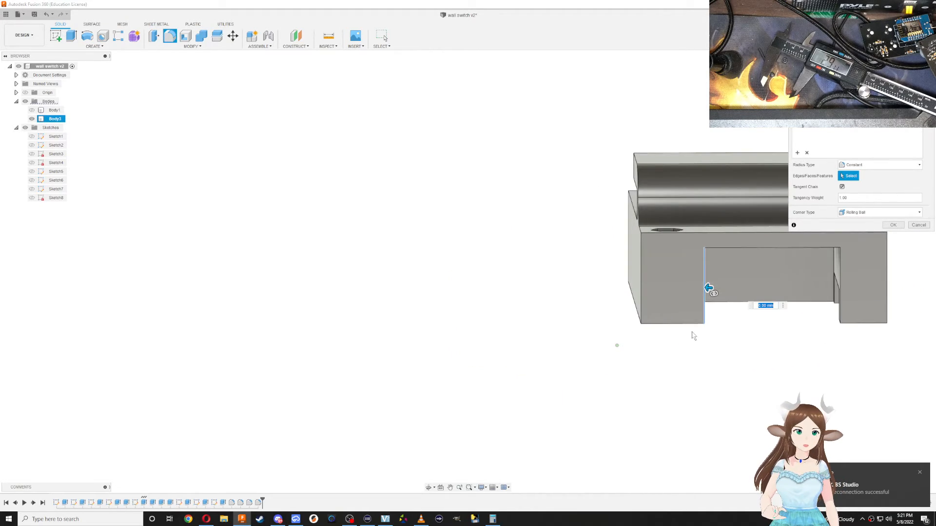
pyautogui.click(841, 279)
pyautogui.moveTo(803, 325); pyautogui.dragTo(564, 328, button='middle')
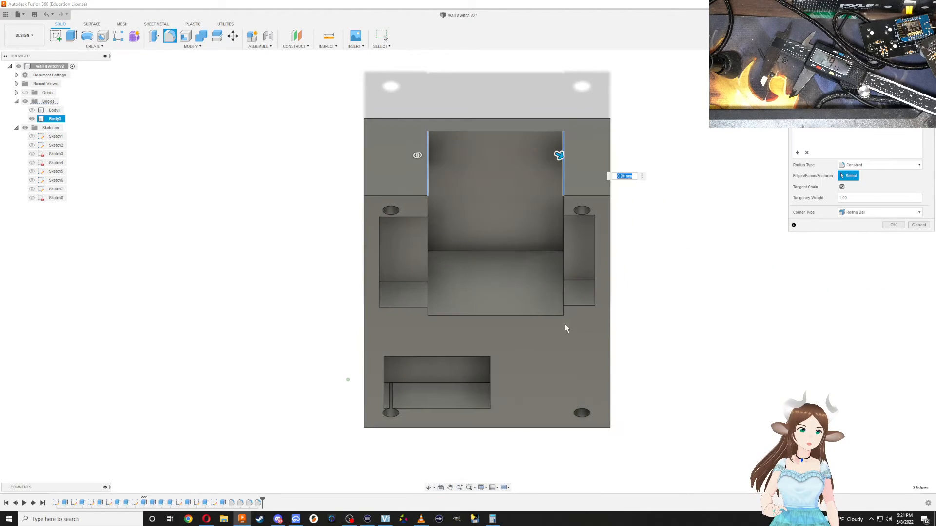
pyautogui.click(476, 132)
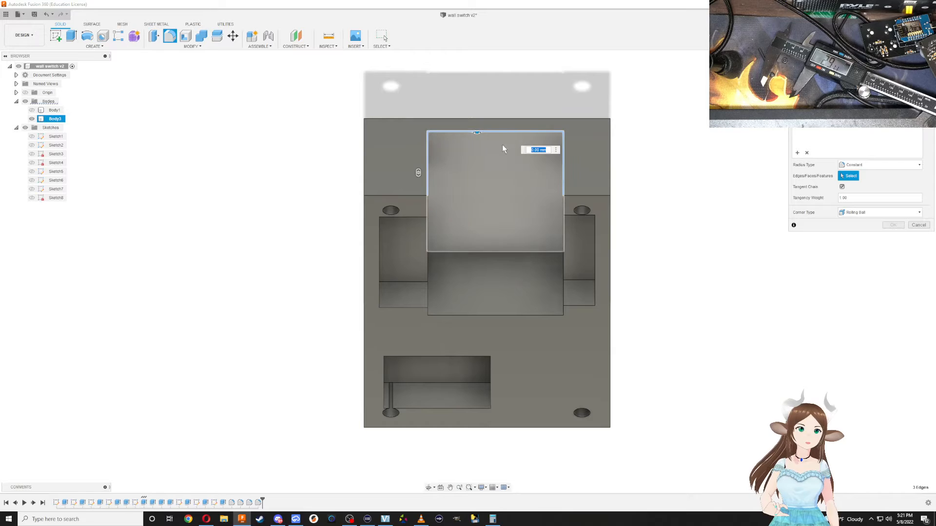
pyautogui.keyDown('shift'); pyautogui.moveTo(612, 141); pyautogui.dragTo(609, 168); pyautogui.keyUp('shift')
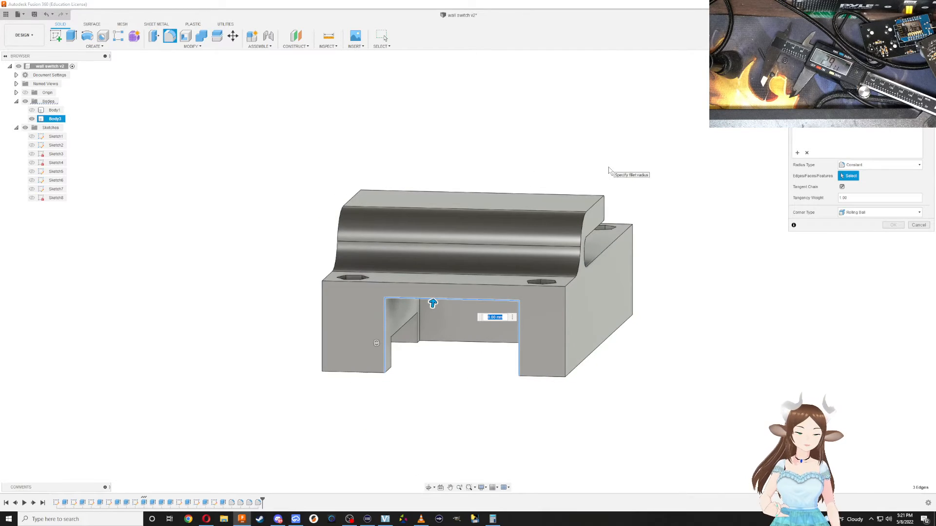
pyautogui.press('Return')
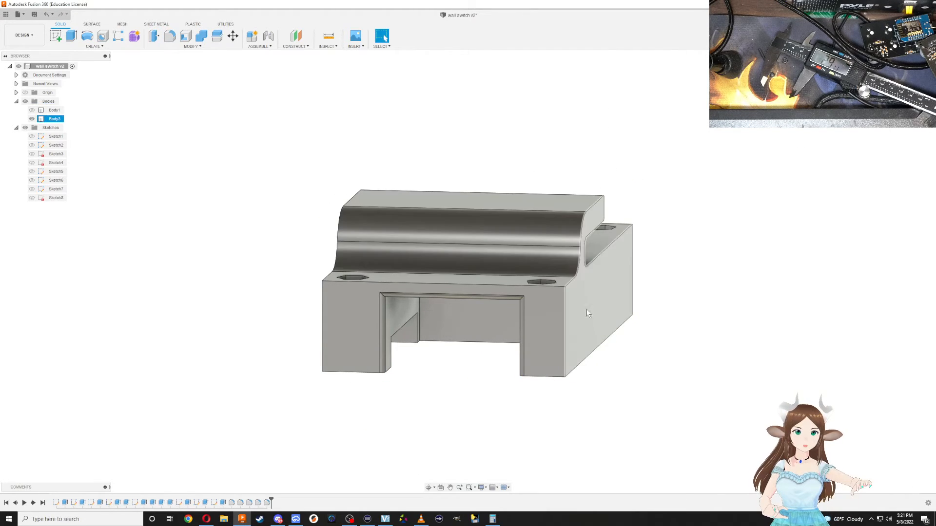
# Fillet the two vertical corner edges of the screw posts where the side pockets meet the central channel
pyautogui.keyDown('shift'); pyautogui.moveTo(587, 309); pyautogui.dragTo(502, 218, button='middle'); pyautogui.keyUp('shift')
pyautogui.press('f')
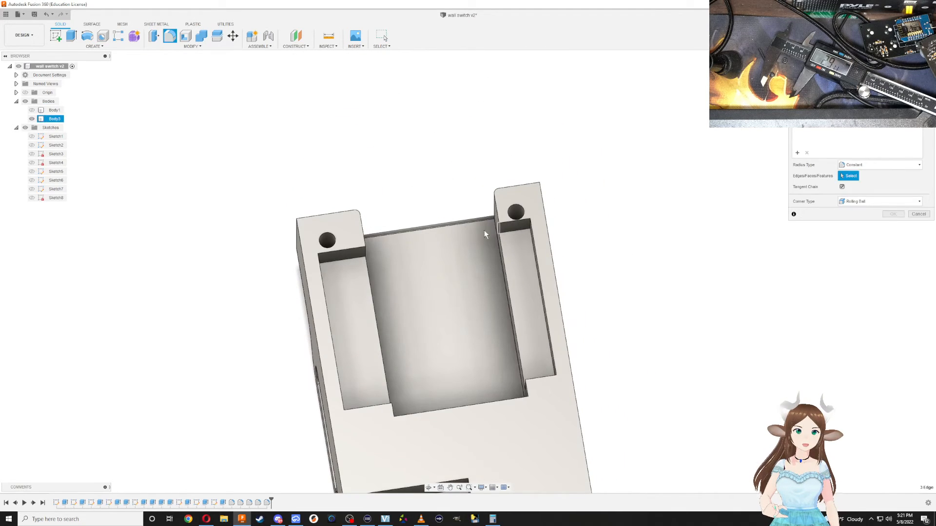
pyautogui.click(495, 233)
pyautogui.click(370, 254)
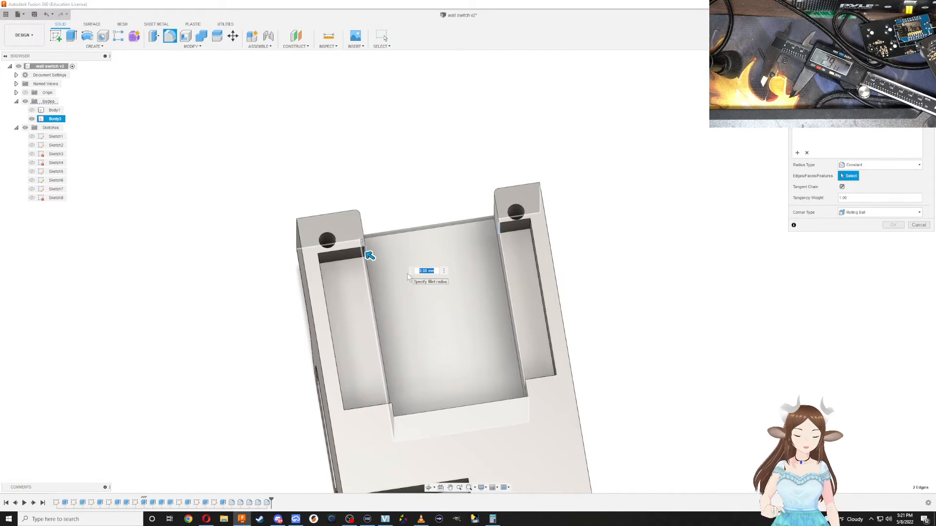
pyautogui.press('Escape')
# Fillet the two vertical inside corners along the outer wall of one side pocket
pyautogui.keyDown('shift'); pyautogui.moveTo(396, 279); pyautogui.dragTo(320, 332, button='middle'); pyautogui.keyUp('shift')
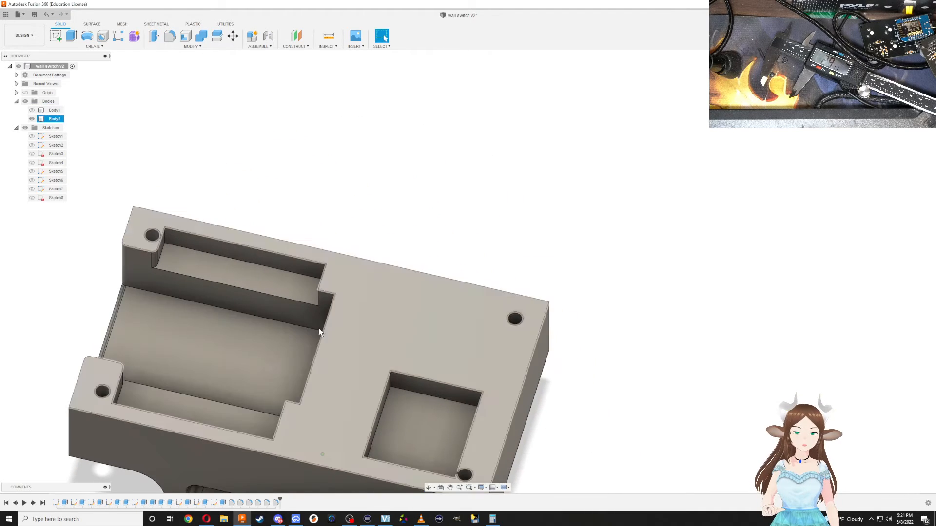
pyautogui.moveTo(250, 367); pyautogui.dragTo(390, 348, button='middle')
pyautogui.scroll(2, 353, 291)
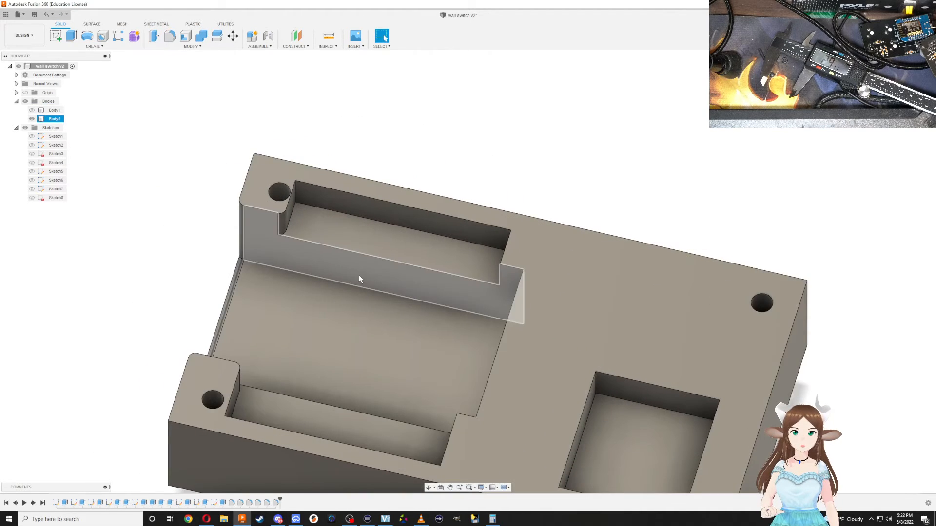
pyautogui.keyDown('shift'); pyautogui.moveTo(358, 278); pyautogui.dragTo(481, 247, button='middle'); pyautogui.keyUp('shift')
pyautogui.press('f')
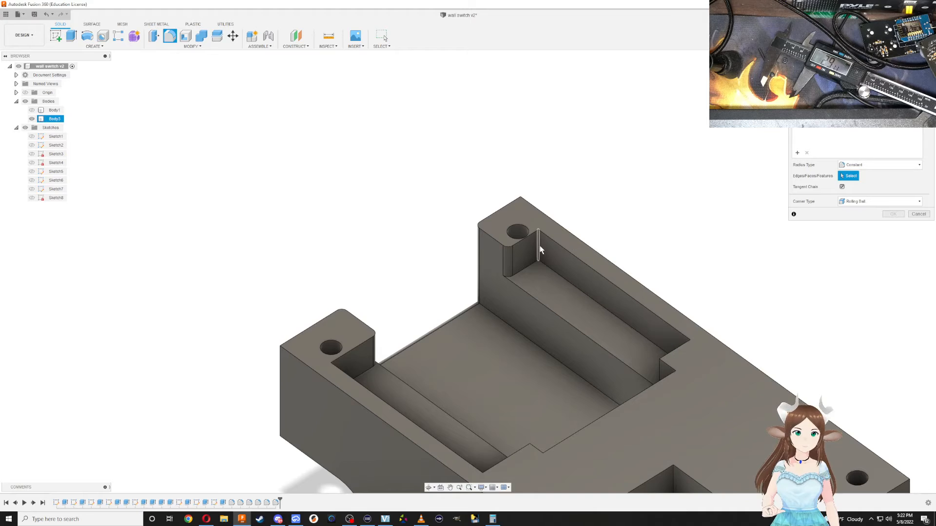
pyautogui.click(539, 246)
pyautogui.keyDown('shift'); pyautogui.moveTo(516, 306); pyautogui.dragTo(324, 314, button='middle'); pyautogui.keyUp('shift')
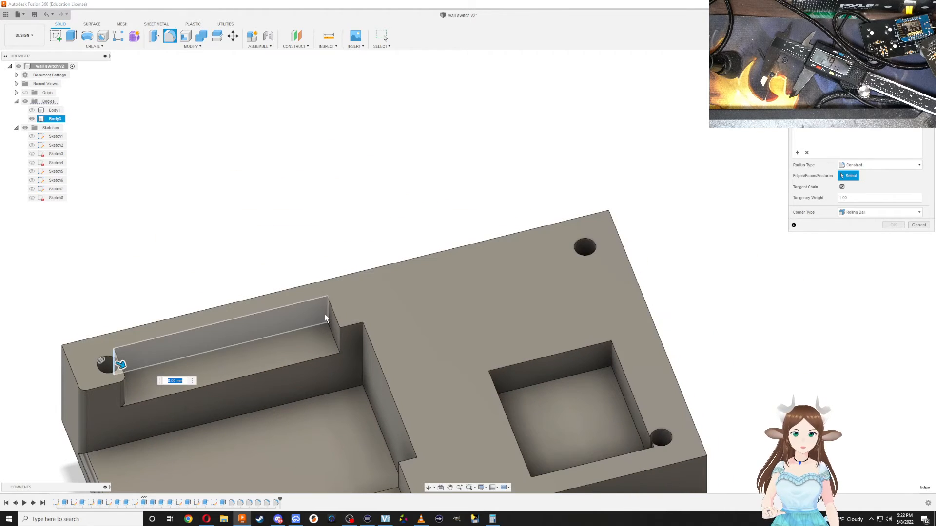
pyautogui.click(327, 314)
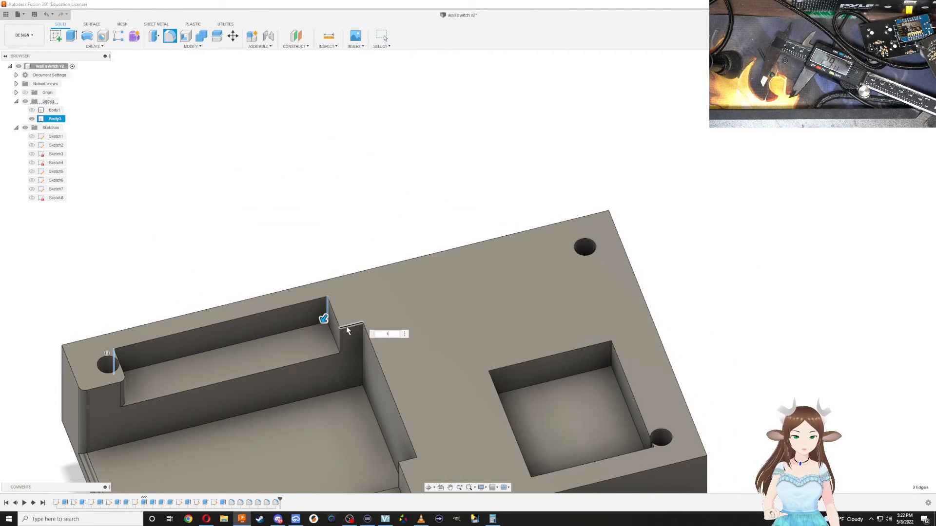
pyautogui.press('Return')
# Fillet the long edges where both side pocket floors drop into the central channel with a 1 mm radius
pyautogui.keyDown('shift'); pyautogui.moveTo(179, 379); pyautogui.dragTo(187, 361, button='middle'); pyautogui.keyUp('shift')
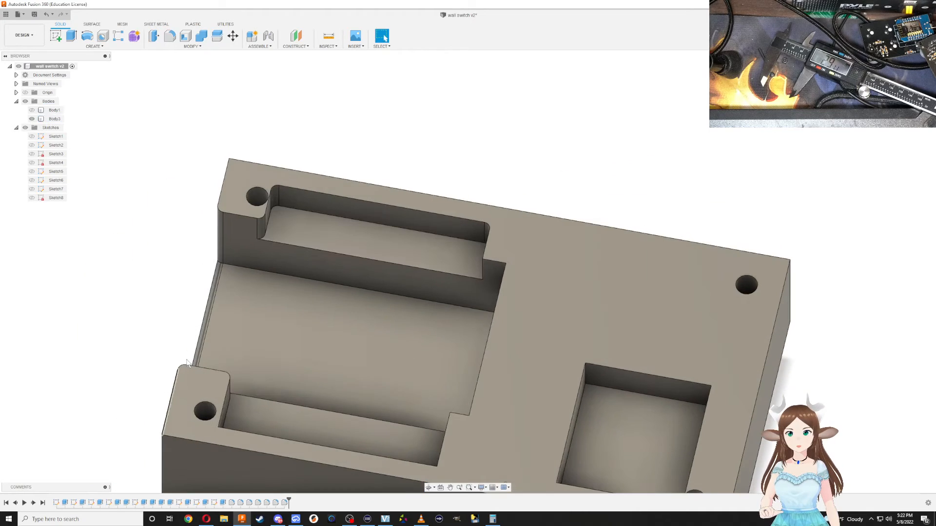
pyautogui.click(247, 315)
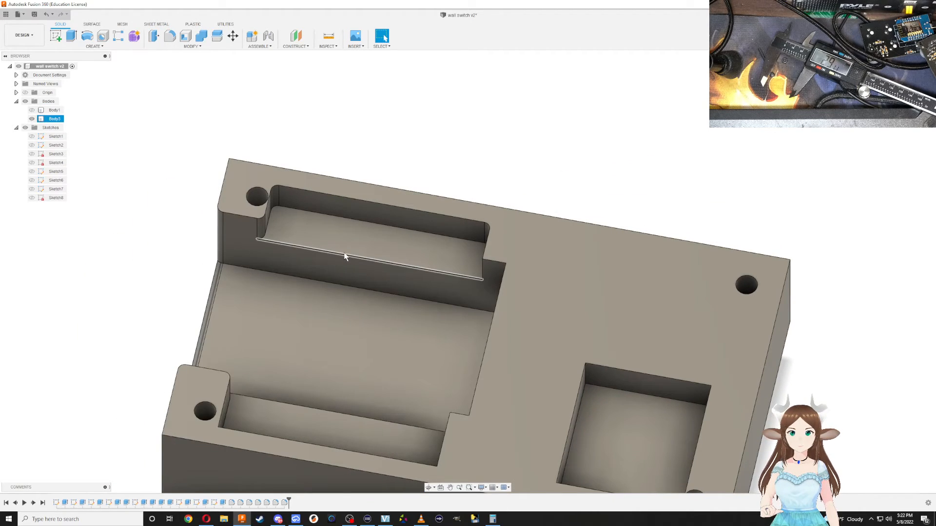
pyautogui.press('f')
pyautogui.click(345, 256)
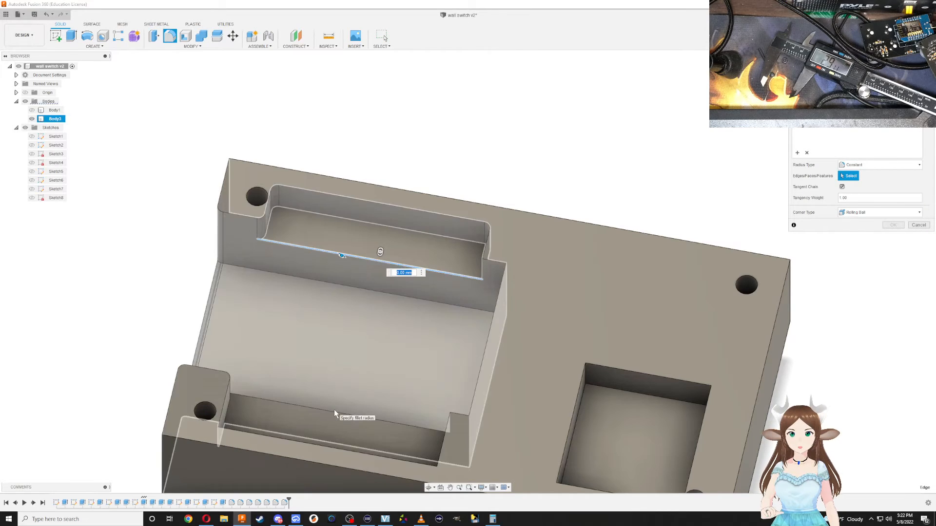
pyautogui.click(334, 411)
pyautogui.write('1')
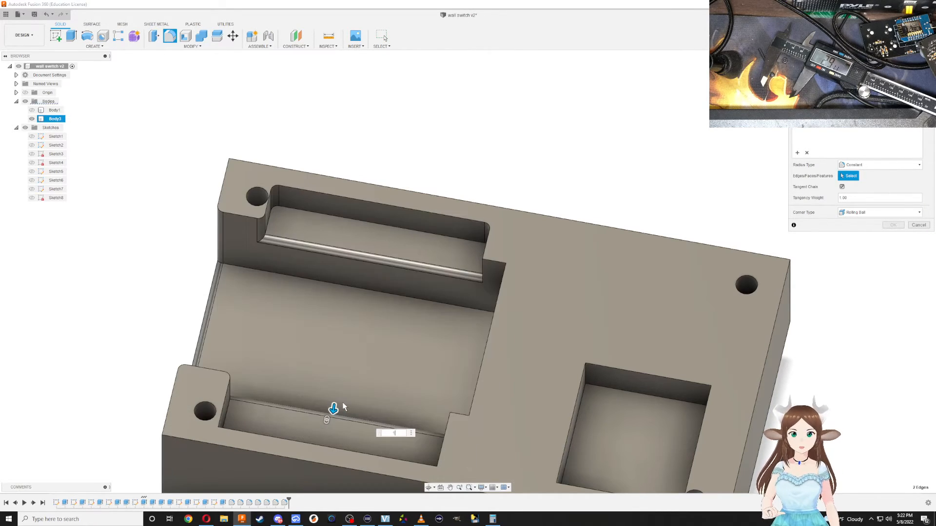
pyautogui.press('Return')
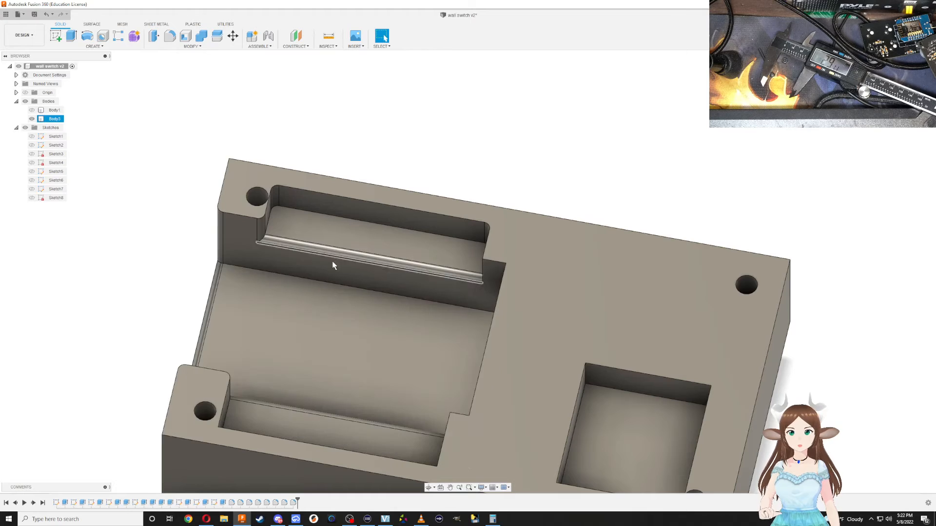
# Fillet the four upper rim edges of the square pocket in the back part
pyautogui.moveTo(265, 305)
pyautogui.keyDown('shift'); pyautogui.mouseDown(button='middle')
pyautogui.moveTo(278, 341)
pyautogui.moveTo(320, 349)
pyautogui.moveTo(324, 361)
pyautogui.moveTo(269, 317)
pyautogui.mouseUp(button='middle'); pyautogui.keyUp('shift')
pyautogui.press('f')
pyautogui.click(245, 266)
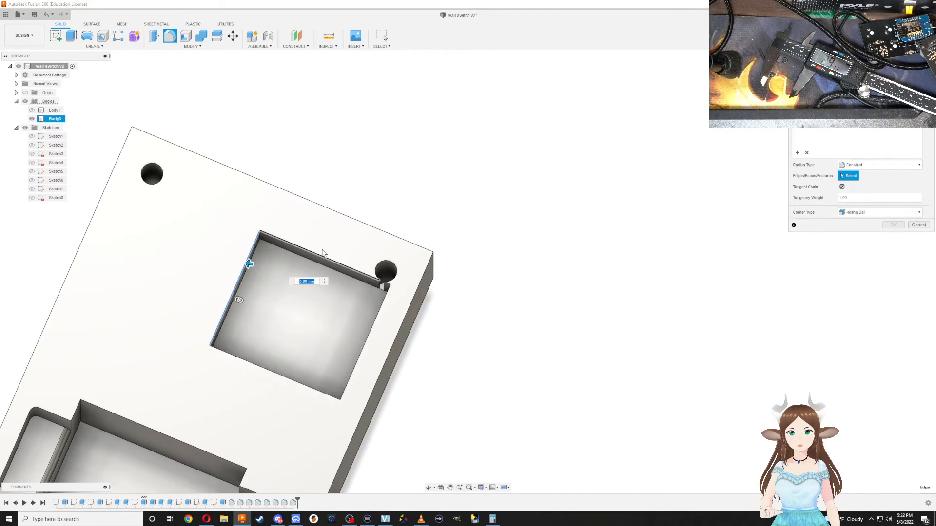
pyautogui.click(325, 262)
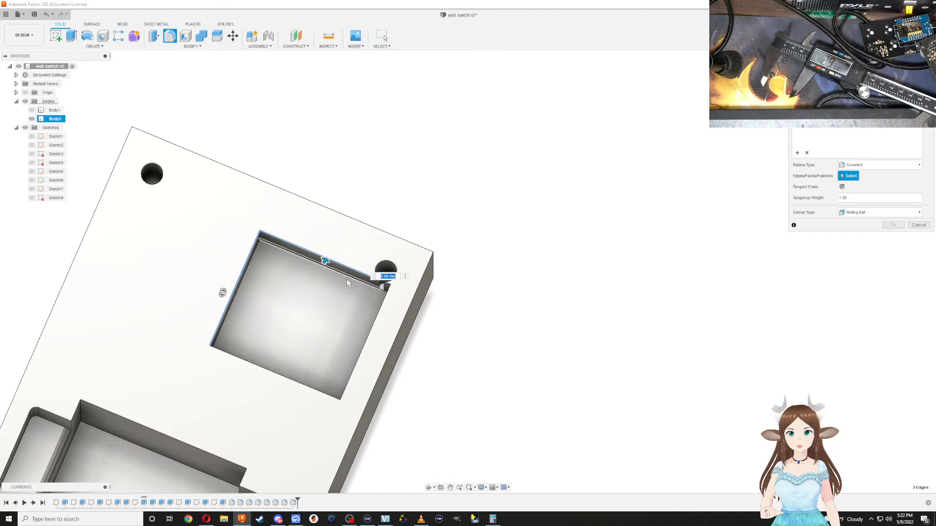
pyautogui.click(363, 336)
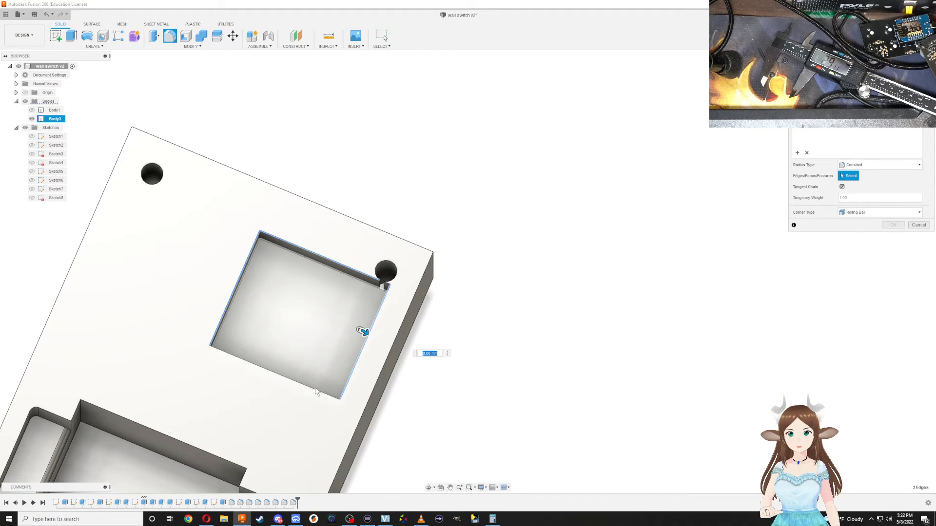
pyautogui.click(314, 387)
pyautogui.press('Escape')
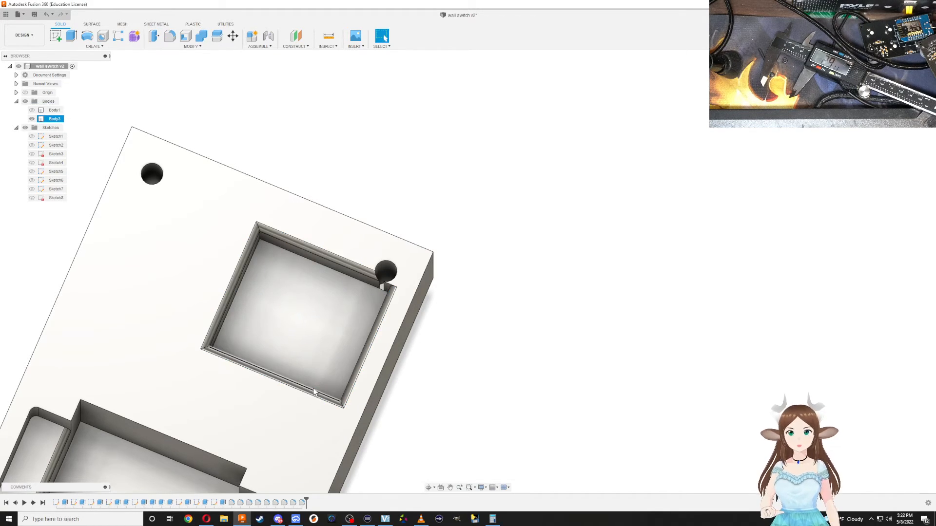
# Edit the square pocket's sketch so the rectangle side nearest the screw hole moves inward, away from the hole
pyautogui.keyDown('shift'); pyautogui.moveTo(314, 387); pyautogui.dragTo(312, 329, button='middle'); pyautogui.keyUp('shift')
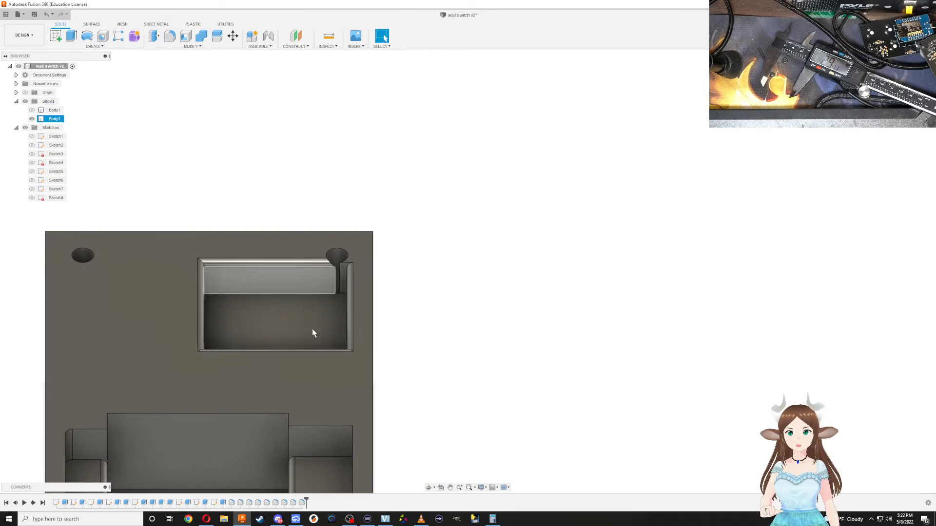
pyautogui.scroll(-2, 354, 293)
pyautogui.scroll(5, 369, 316)
pyautogui.keyDown('shift'); pyautogui.moveTo(370, 317); pyautogui.dragTo(403, 272, button='middle'); pyautogui.keyUp('shift')
pyautogui.scroll(3, 426, 183)
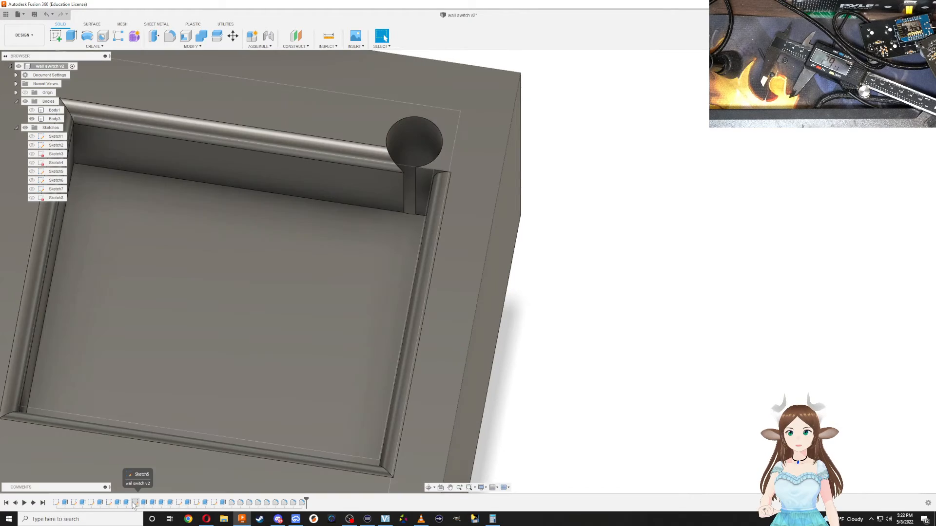
pyautogui.doubleClick(136, 504)
pyautogui.moveTo(368, 240); pyautogui.dragTo(377, 385, button='middle')
pyautogui.scroll(-5, 379, 252)
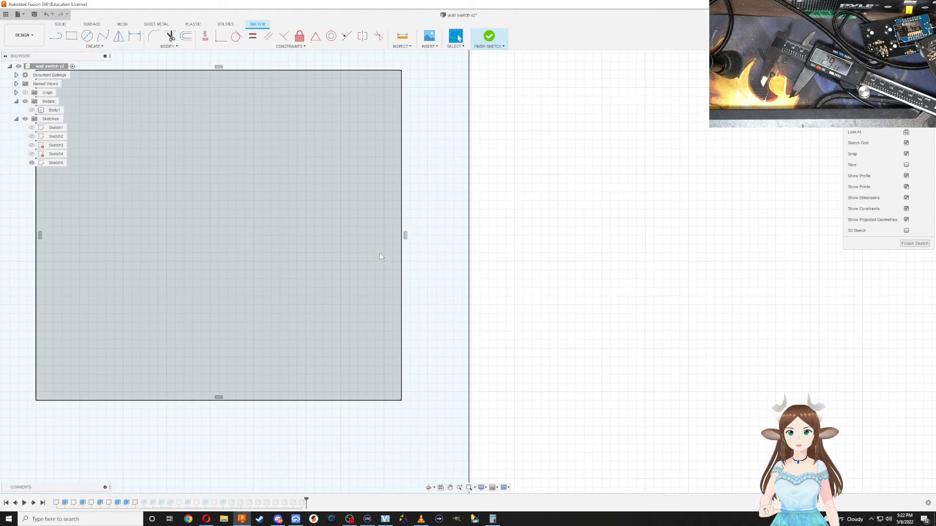
pyautogui.scroll(2, 376, 156)
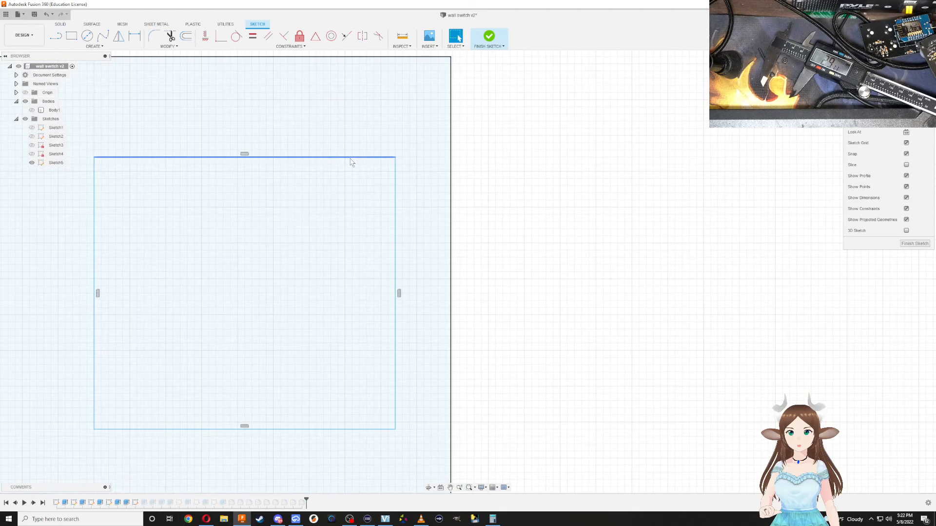
pyautogui.moveTo(349, 161); pyautogui.dragTo(347, 174)
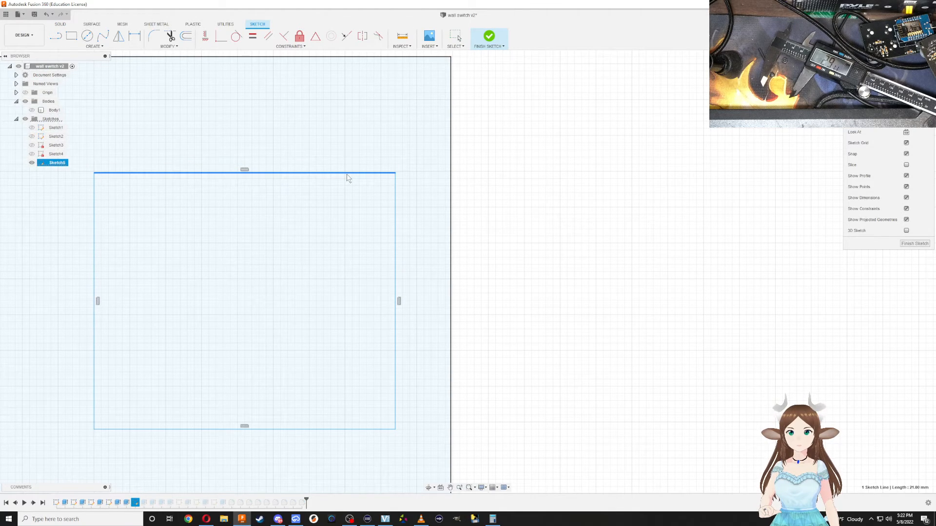
pyautogui.click(914, 244)
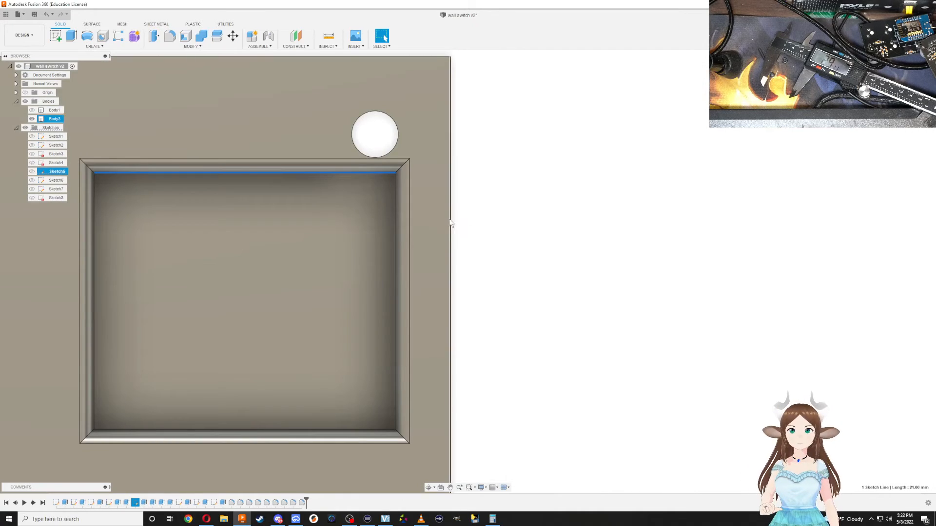
# Reopen the pocket sketch, extend the rectangle toward the central channel, and shift its opposite side farther from the screw holes
pyautogui.scroll(-3, 405, 197)
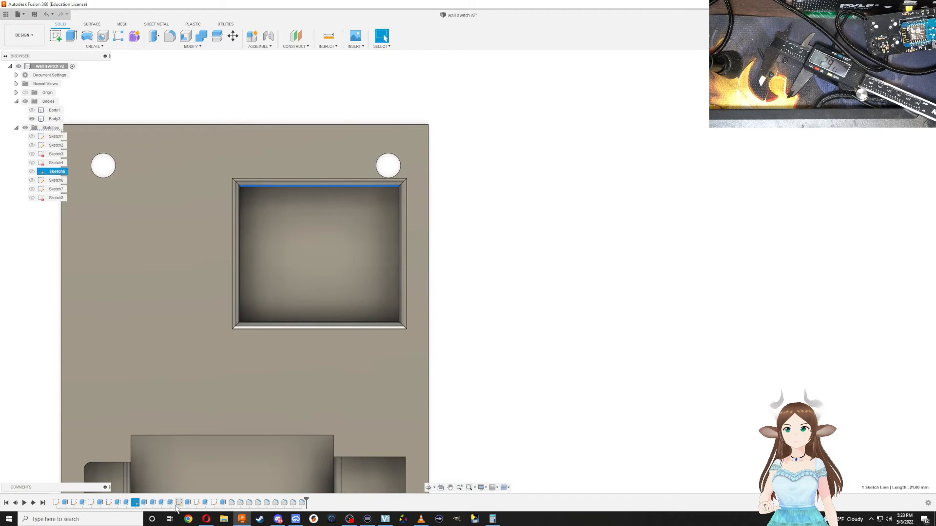
pyautogui.doubleClick(137, 503)
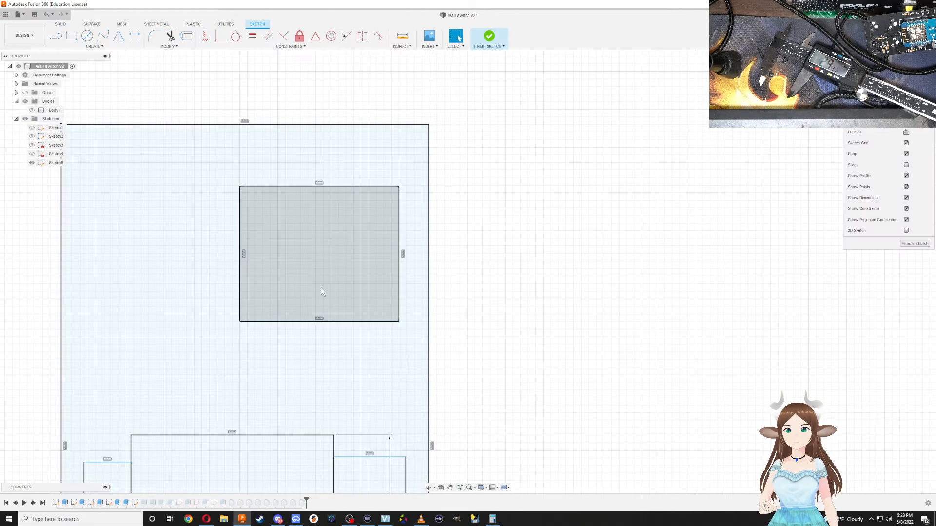
pyautogui.moveTo(322, 322); pyautogui.dragTo(320, 347)
pyautogui.moveTo(342, 188); pyautogui.dragTo(344, 201)
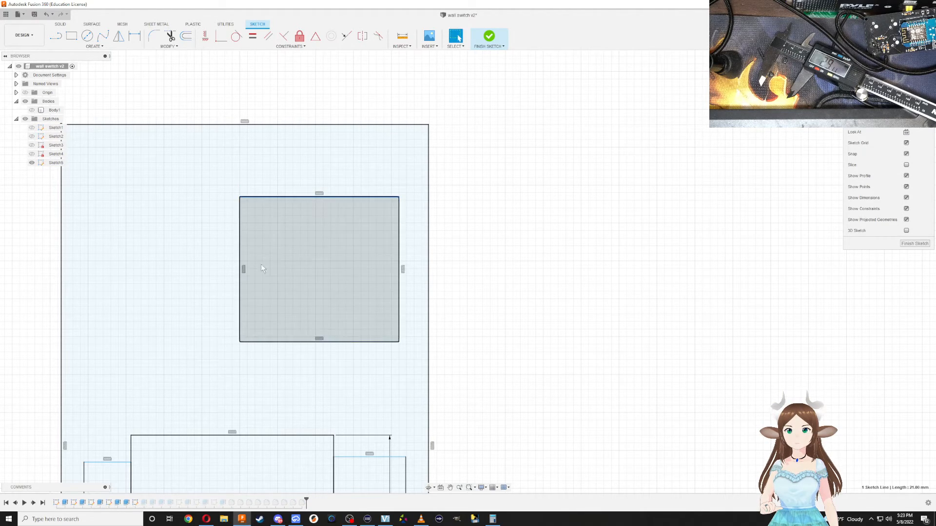
pyautogui.click(910, 244)
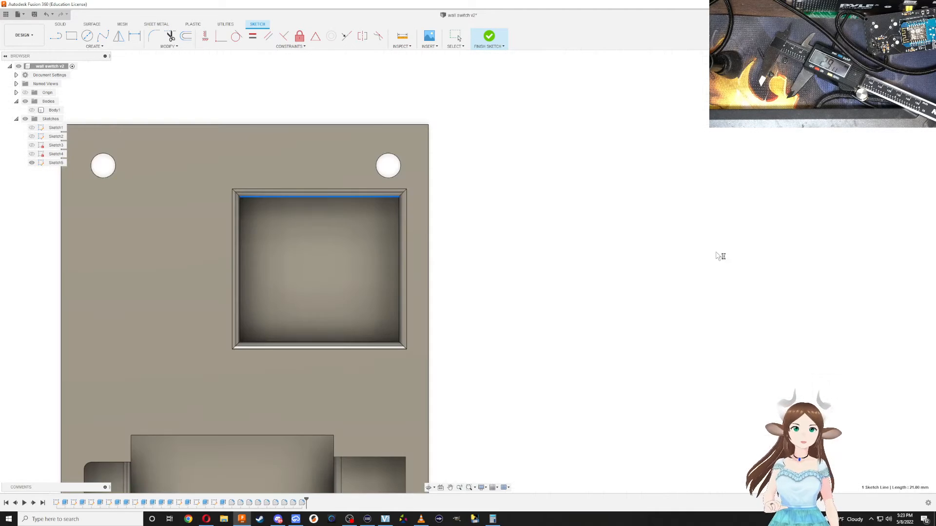
# Examine the back part together with the front cover by showing the cover body, and hide the cover again
pyautogui.moveTo(567, 286)
pyautogui.keyDown('shift'); pyautogui.mouseDown(button='middle')
pyautogui.moveTo(556, 290)
pyautogui.moveTo(550, 280)
pyautogui.moveTo(549, 299)
pyautogui.moveTo(558, 297)
pyautogui.mouseUp(button='middle'); pyautogui.keyUp('shift')
pyautogui.moveTo(548, 260); pyautogui.dragTo(561, 190, button='middle')
pyautogui.scroll(-2, 458, 182)
pyautogui.scroll(-2, 458, 231)
pyautogui.moveTo(462, 259)
pyautogui.keyDown('shift'); pyautogui.mouseDown(button='middle')
pyautogui.moveTo(487, 267)
pyautogui.moveTo(514, 238)
pyautogui.moveTo(512, 217)
pyautogui.moveTo(493, 244)
pyautogui.mouseUp(button='middle'); pyautogui.keyUp('shift')
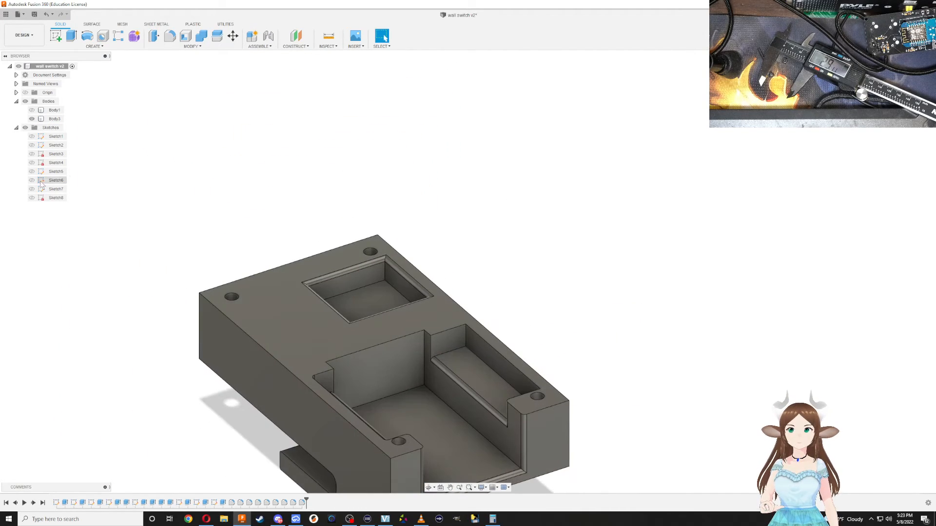
pyautogui.click(39, 112)
pyautogui.click(32, 111)
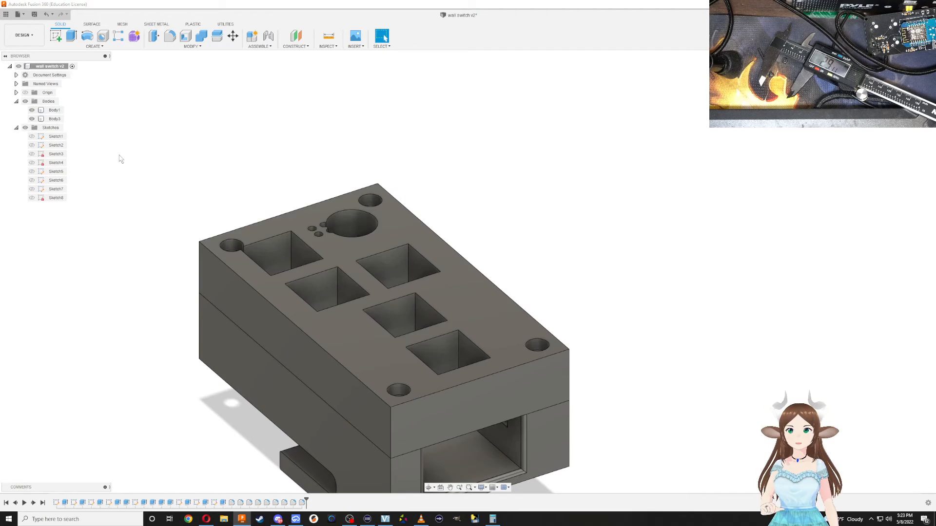
pyautogui.click(32, 111)
# Fillet the four vertical outer corner edges of the back part with a 3 mm radius
pyautogui.keyDown('shift'); pyautogui.moveTo(262, 281); pyautogui.dragTo(266, 267, button='middle'); pyautogui.keyUp('shift')
pyautogui.press('f')
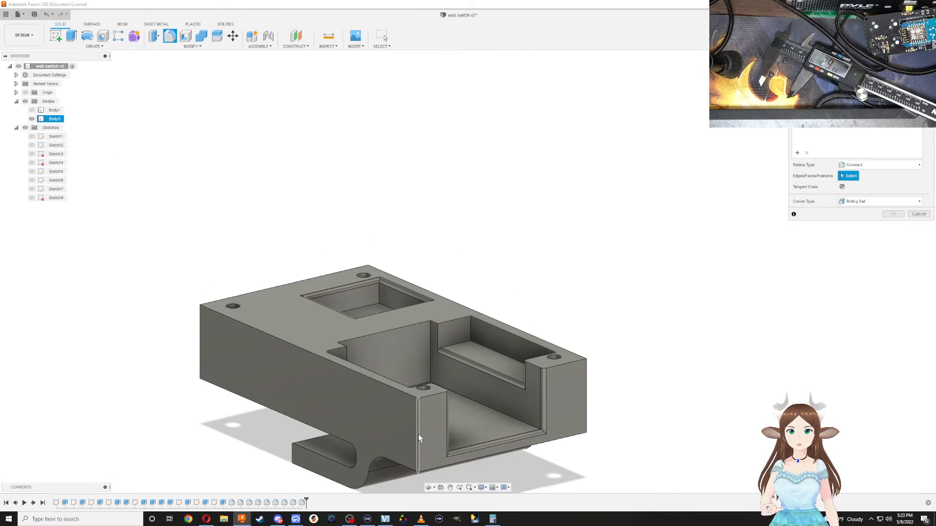
pyautogui.click(420, 438)
pyautogui.keyDown('shift'); pyautogui.moveTo(419, 438); pyautogui.dragTo(603, 293, button='middle'); pyautogui.keyUp('shift')
pyautogui.click(495, 455)
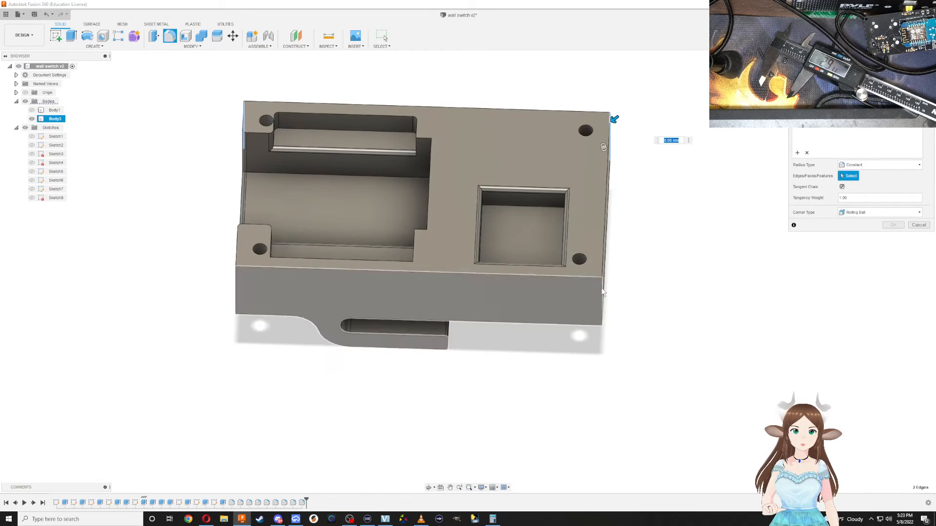
pyautogui.click(603, 292)
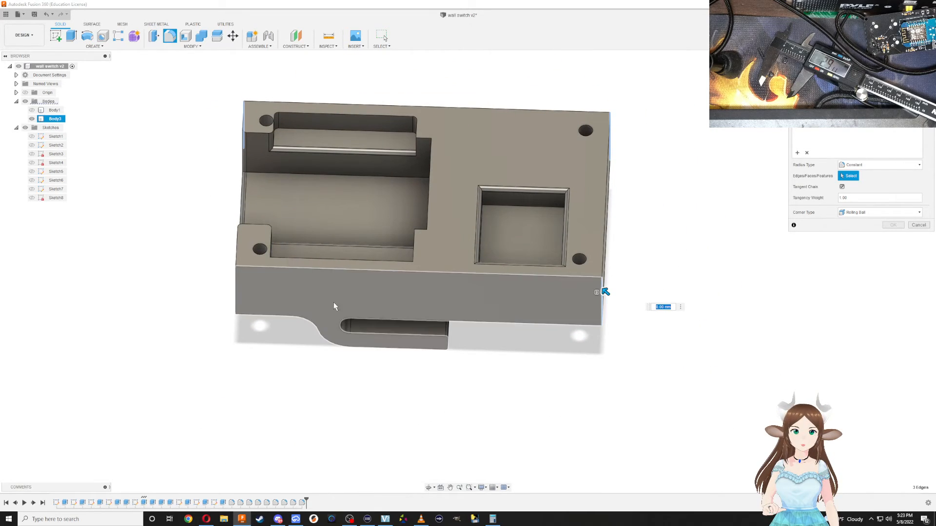
pyautogui.click(236, 291)
pyautogui.keyDown('shift'); pyautogui.moveTo(235, 291); pyautogui.dragTo(183, 349, button='middle'); pyautogui.keyUp('shift')
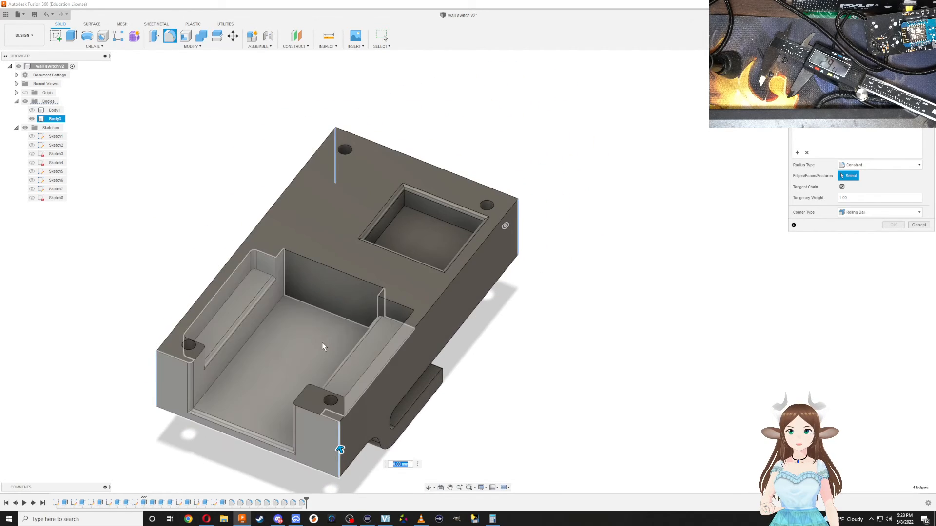
pyautogui.write('2')
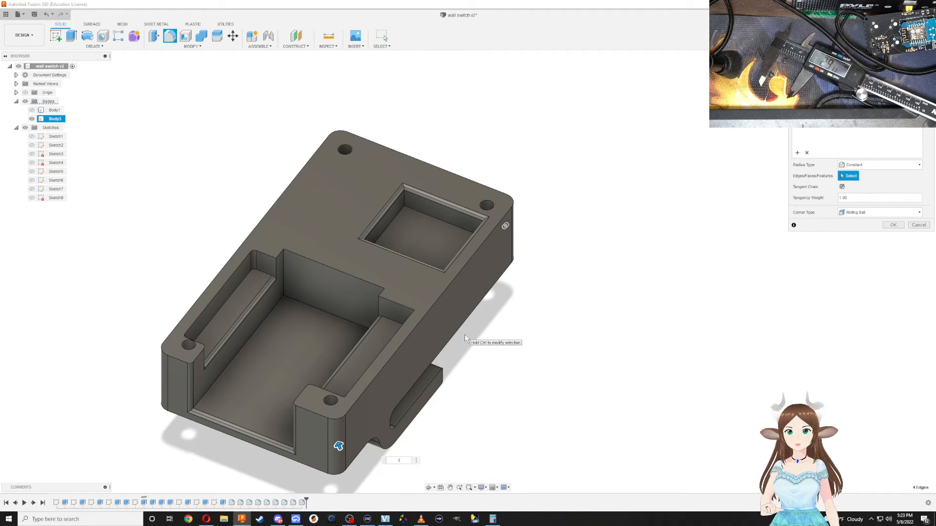
pyautogui.press('Return')
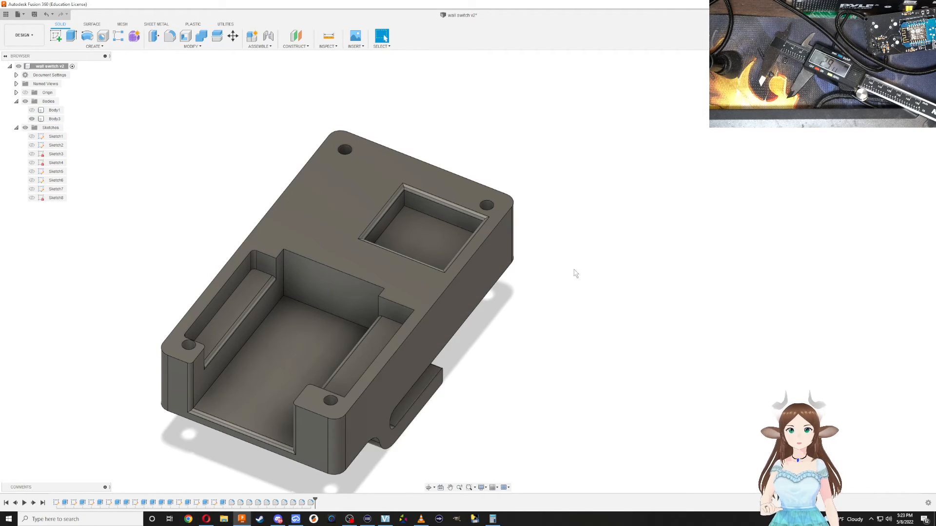
# Show only the front cover body and fillet its four vertical outer corner edges
pyautogui.keyDown('shift'); pyautogui.moveTo(574, 271); pyautogui.dragTo(532, 259, button='middle'); pyautogui.keyUp('shift')
pyautogui.keyDown('shift'); pyautogui.moveTo(684, 185); pyautogui.dragTo(507, 254, button='middle'); pyautogui.keyUp('shift')
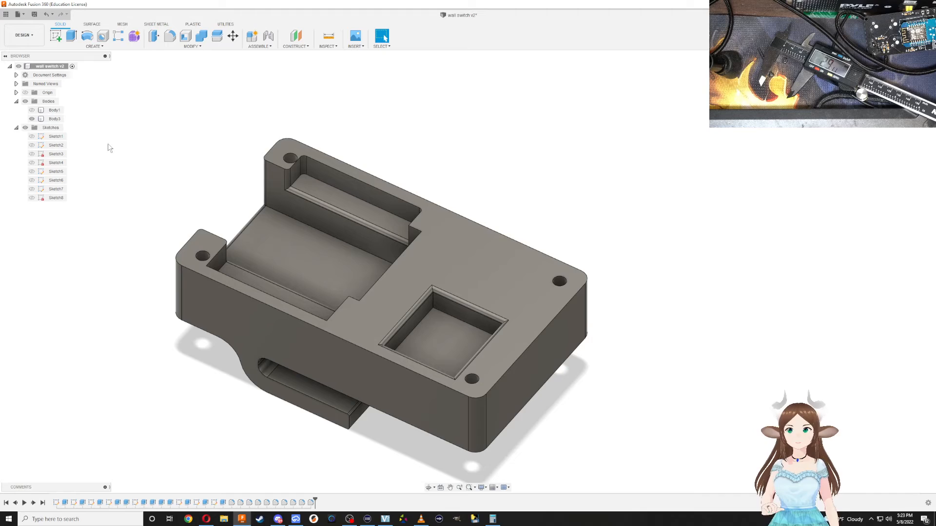
pyautogui.click(31, 110)
pyautogui.click(32, 119)
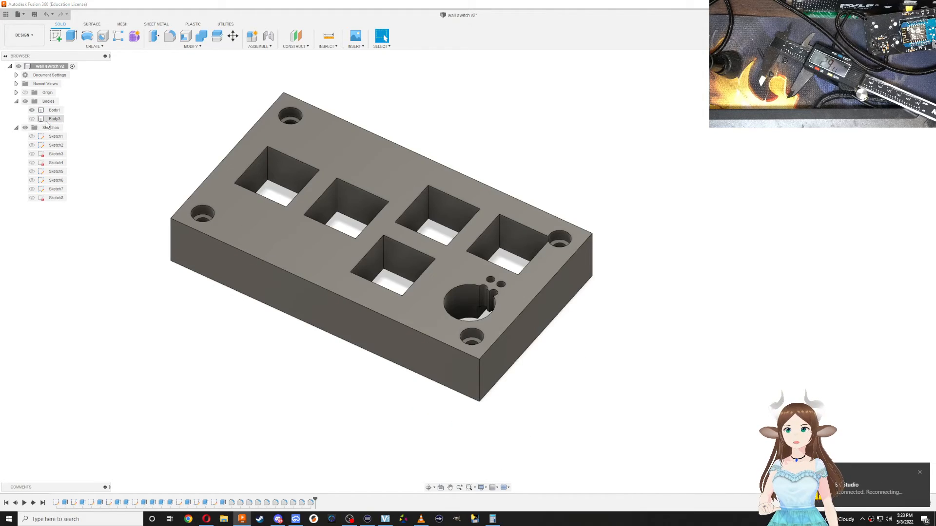
pyautogui.press('f')
pyautogui.click(172, 242)
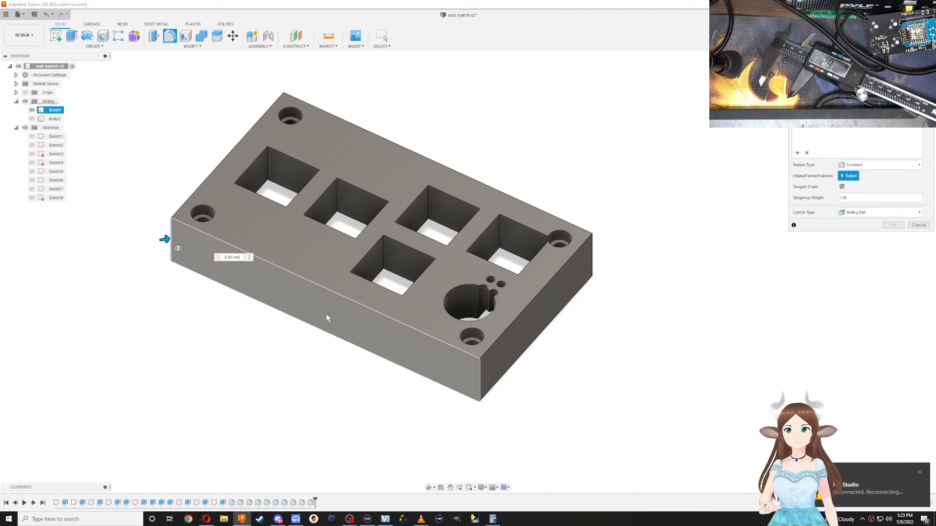
pyautogui.click(480, 374)
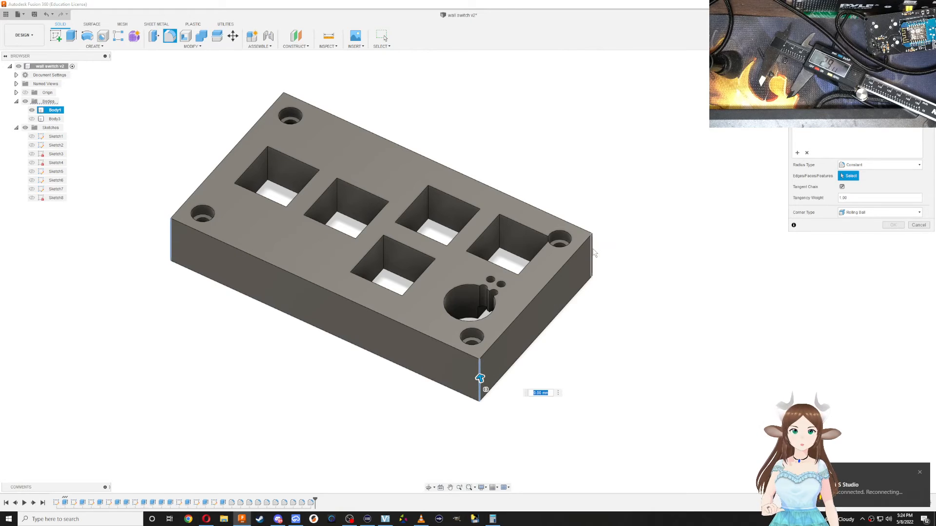
pyautogui.click(593, 254)
pyautogui.keyDown('shift'); pyautogui.moveTo(666, 311); pyautogui.dragTo(578, 370, button='middle'); pyautogui.keyUp('shift')
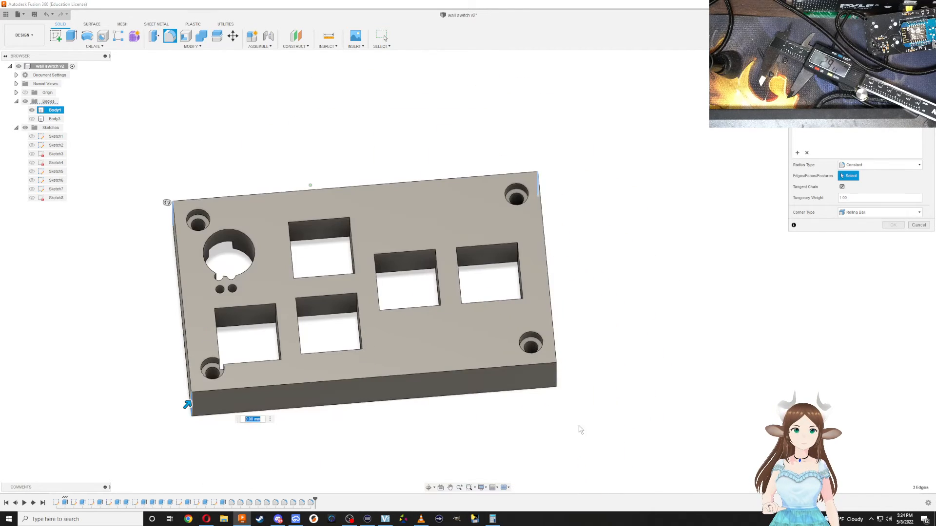
pyautogui.click(557, 380)
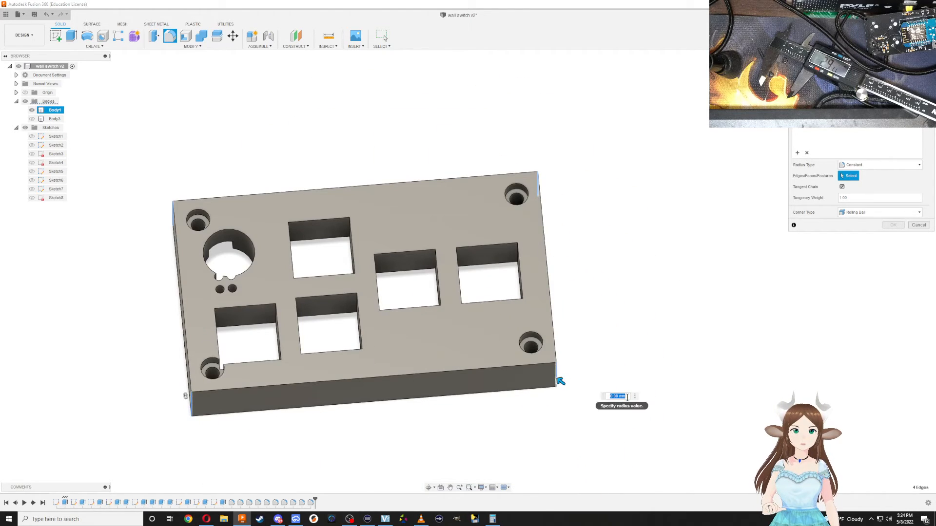
pyautogui.press('Return')
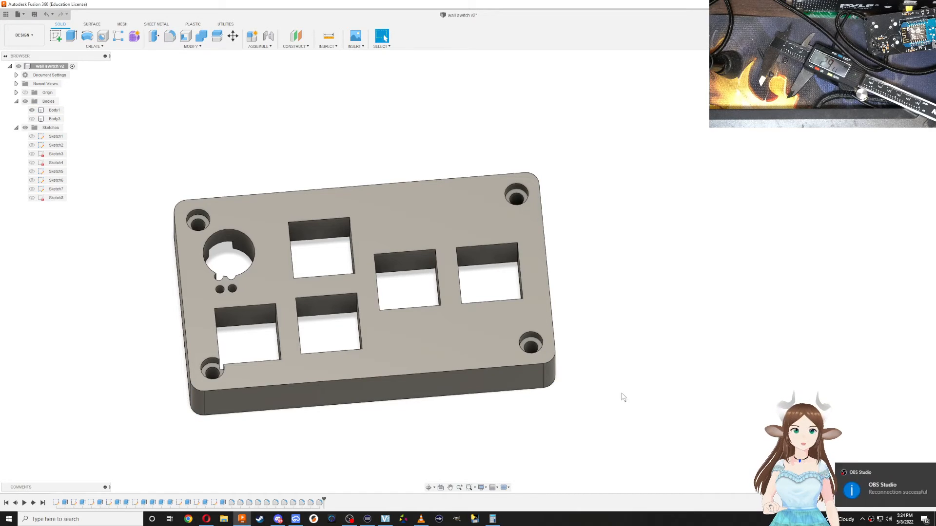
# Fillet the outer rim of the large round hole in the front cover, with the back part hidden
pyautogui.click(31, 118)
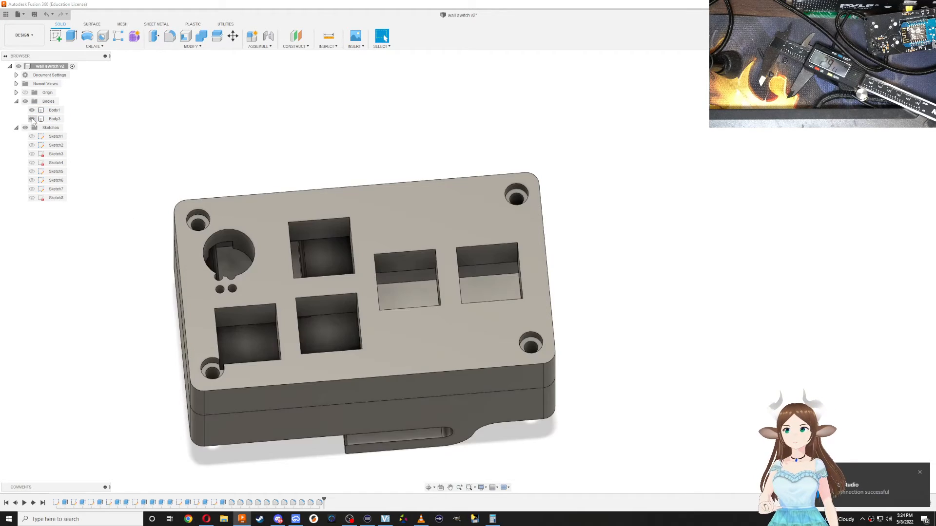
pyautogui.click(31, 119)
pyautogui.click(228, 230)
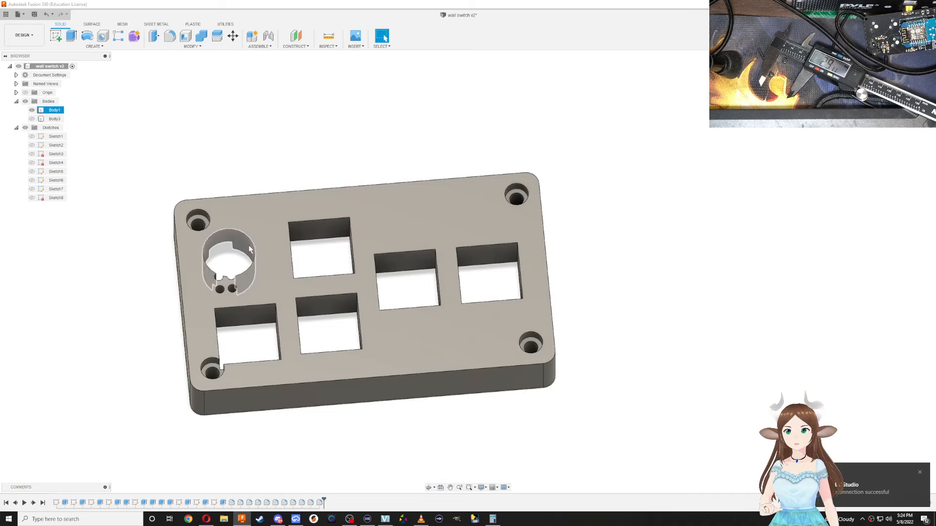
pyautogui.press('f')
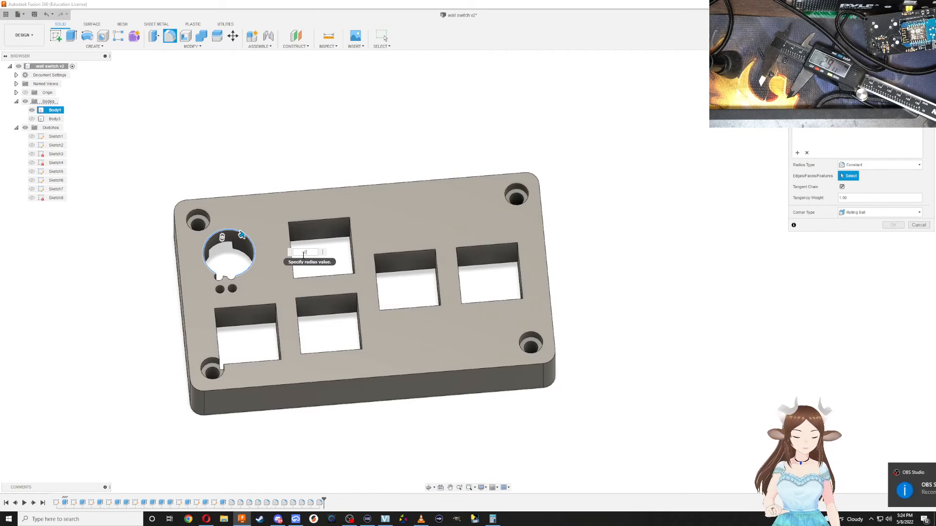
pyautogui.write('2')
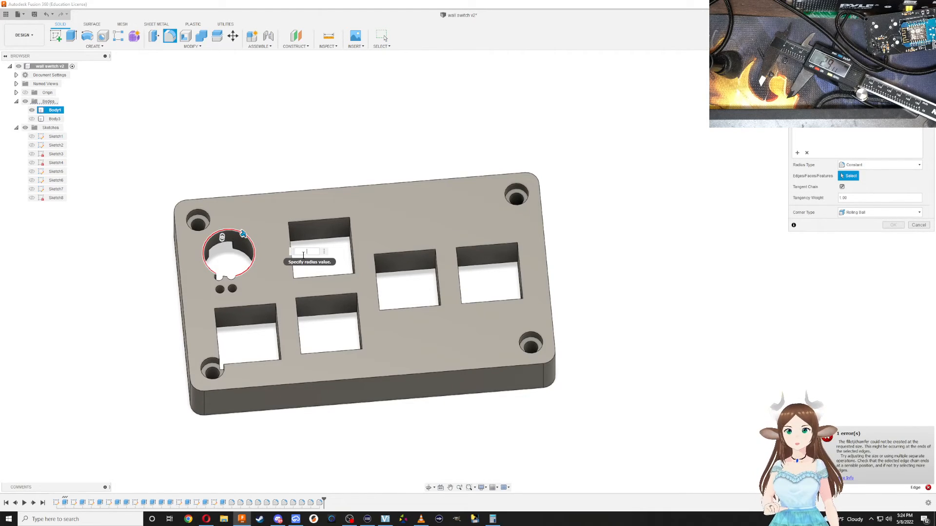
pyautogui.press('Escape')
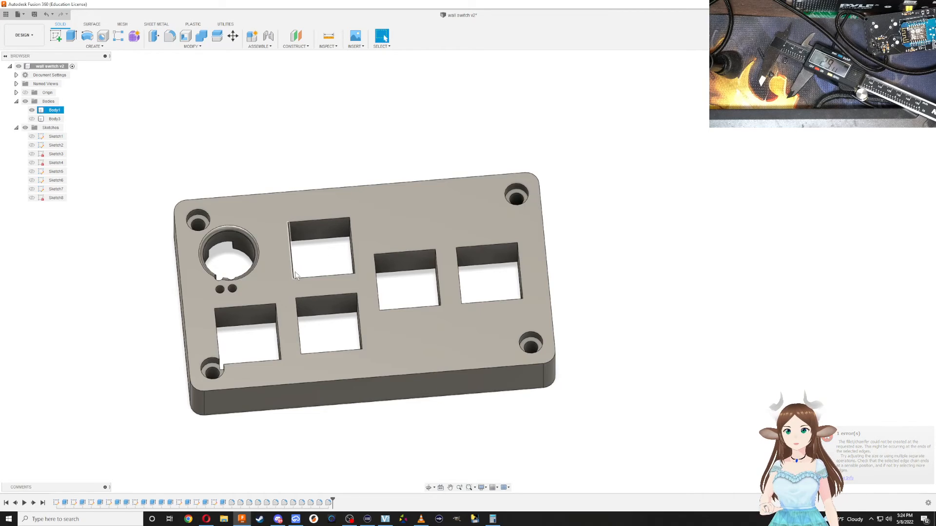
pyautogui.keyDown('shift'); pyautogui.moveTo(298, 257); pyautogui.dragTo(398, 296, button='middle'); pyautogui.keyUp('shift')
pyautogui.scroll(5, 354, 187)
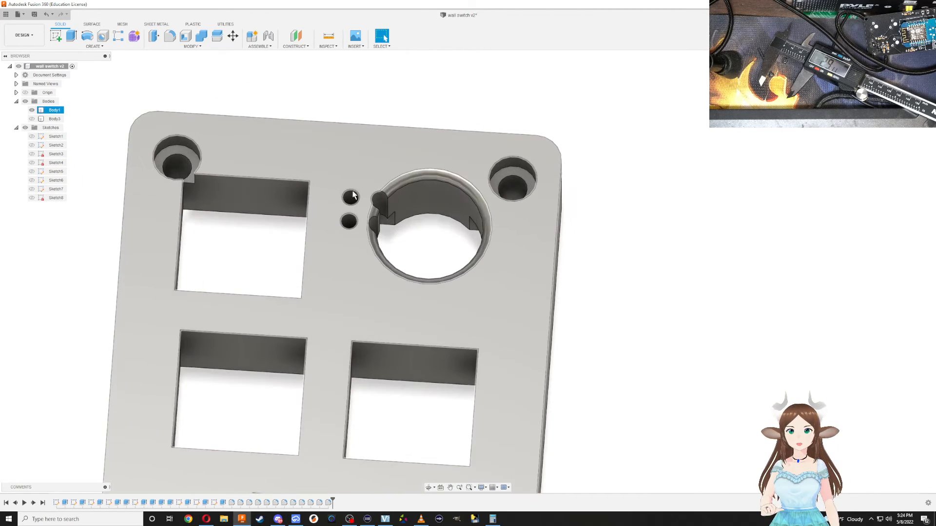
pyautogui.press('f')
pyautogui.click(356, 195)
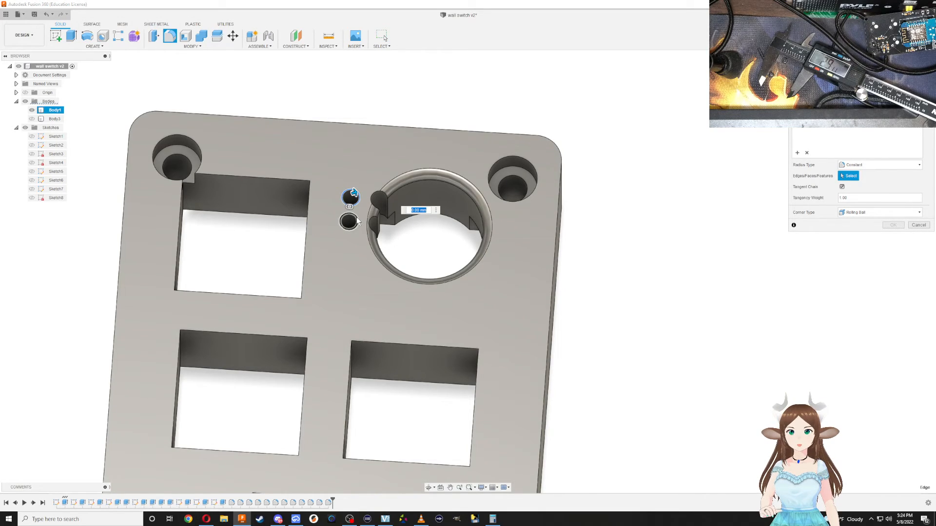
pyautogui.click(357, 222)
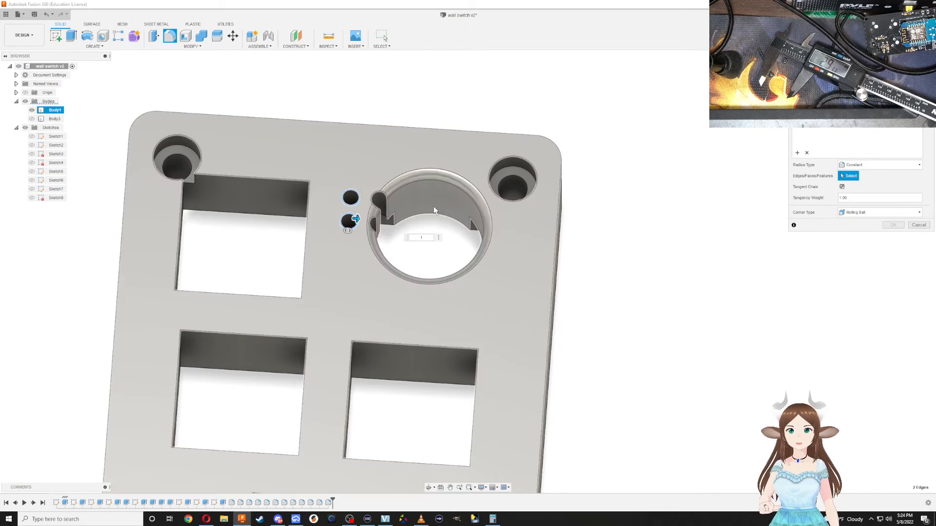
pyautogui.press('Escape')
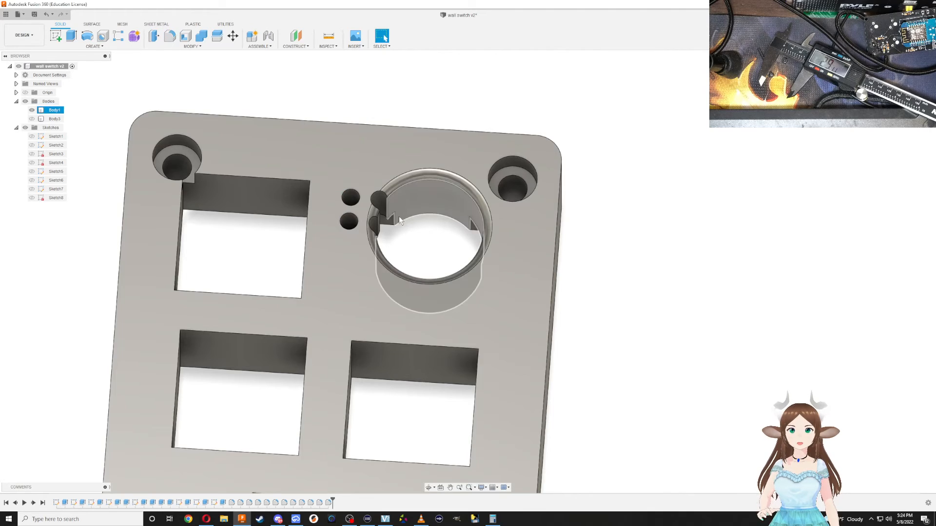
pyautogui.keyDown('shift'); pyautogui.moveTo(298, 272); pyautogui.dragTo(274, 286, button='middle'); pyautogui.keyUp('shift')
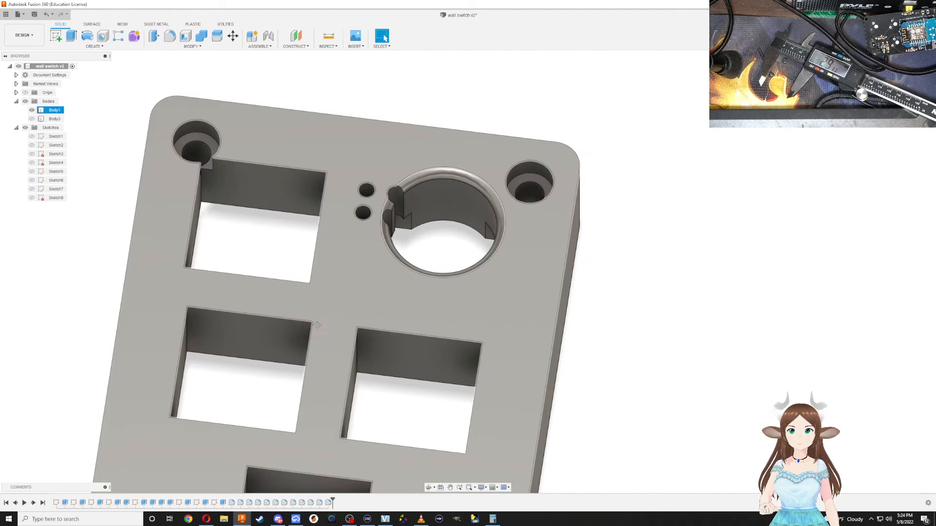
pyautogui.moveTo(327, 351); pyautogui.dragTo(358, 194, button='middle')
pyautogui.scroll(-4, 352, 246)
pyautogui.press('f')
pyautogui.click(350, 292)
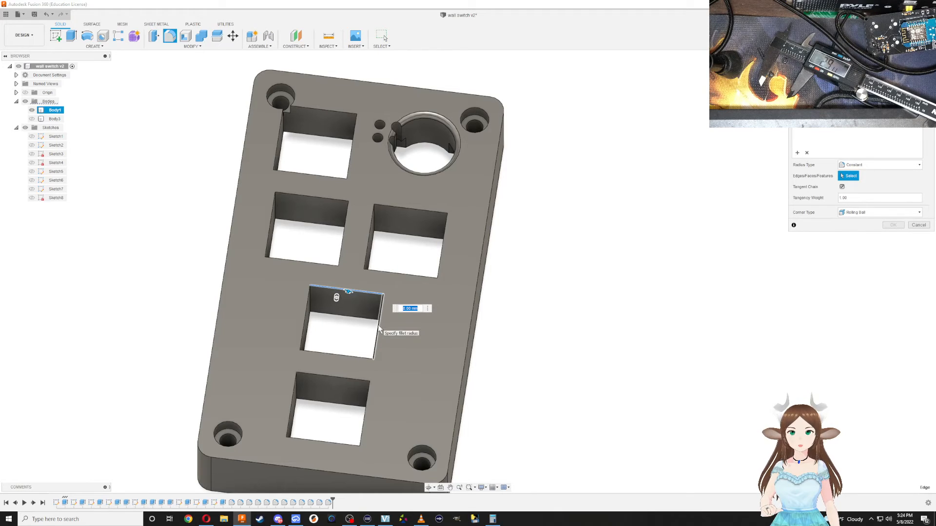
pyautogui.click(378, 326)
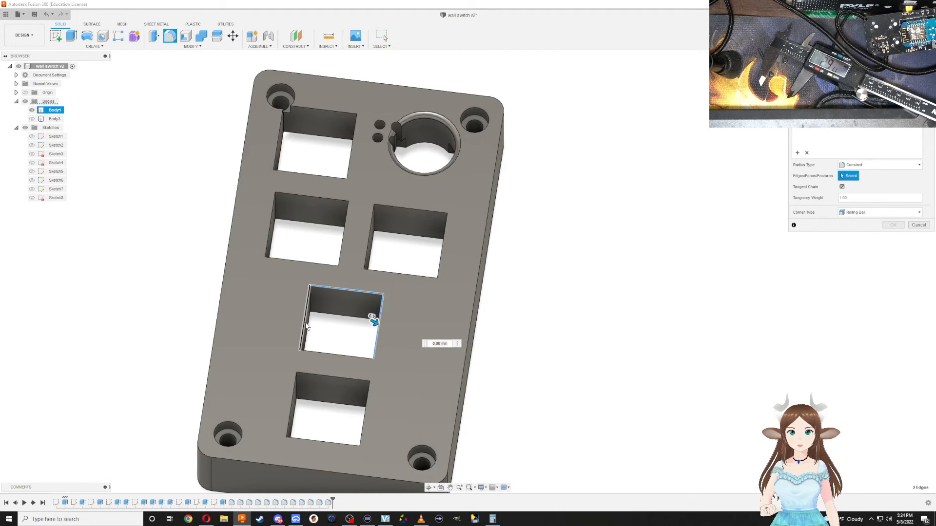
pyautogui.click(306, 326)
pyautogui.click(321, 354)
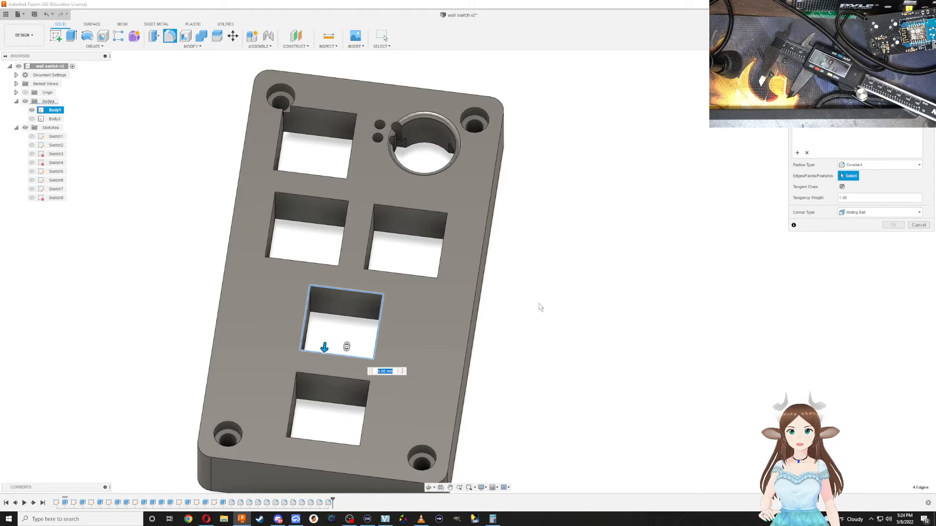
pyautogui.press('Escape')
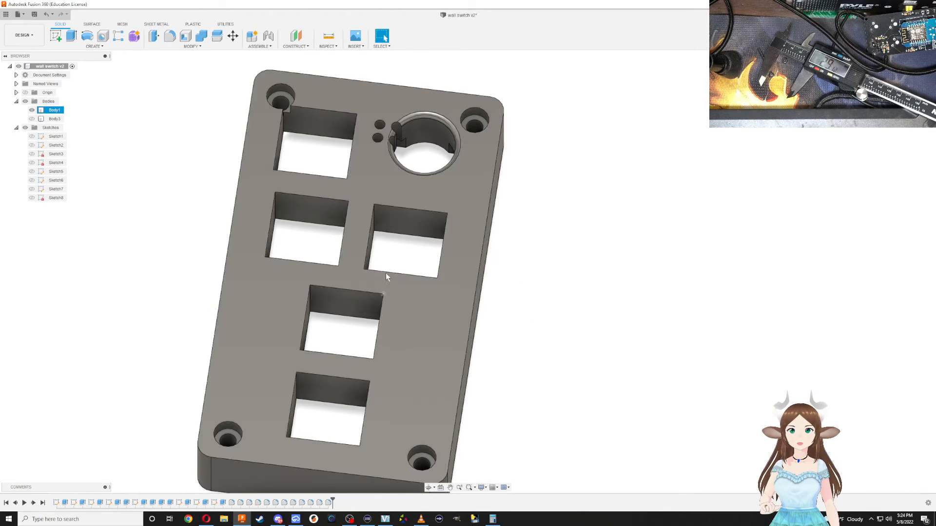
# Fillet the rim edges of the rectangular recess on both sides of the round hole inside the front cover with a 1 mm radius
pyautogui.keyDown('shift'); pyautogui.moveTo(385, 273); pyautogui.dragTo(391, 217, button='middle'); pyautogui.keyUp('shift')
pyautogui.keyDown('shift'); pyautogui.moveTo(389, 261); pyautogui.dragTo(292, 298, button='middle'); pyautogui.keyUp('shift')
pyautogui.press('f')
pyautogui.click(347, 262)
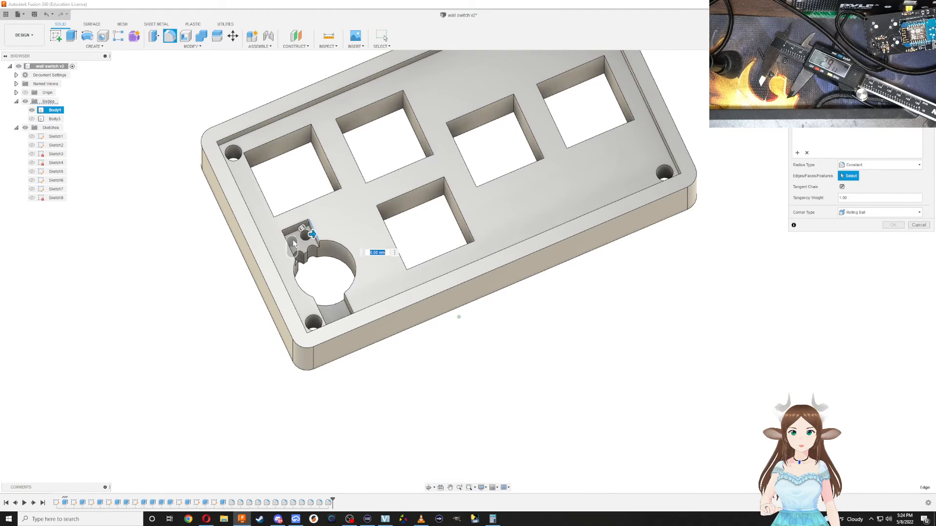
pyautogui.click(288, 246)
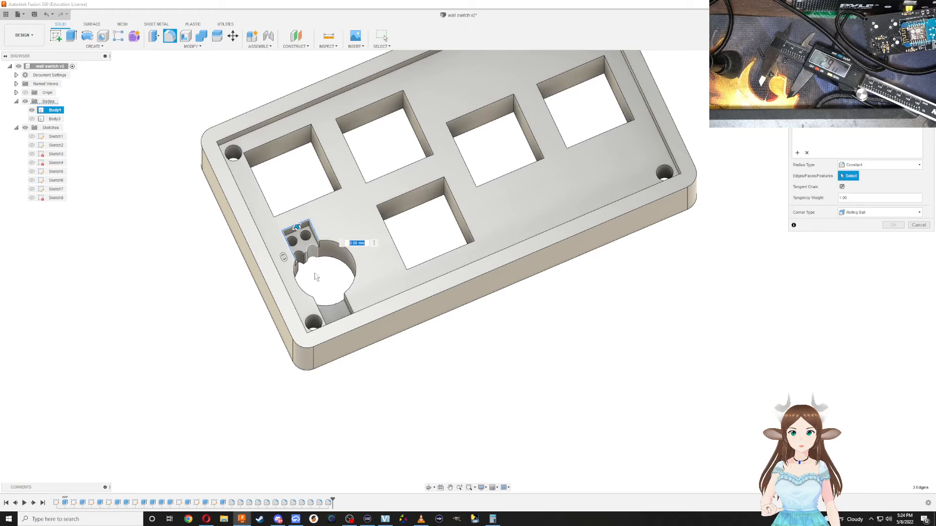
pyautogui.click(323, 319)
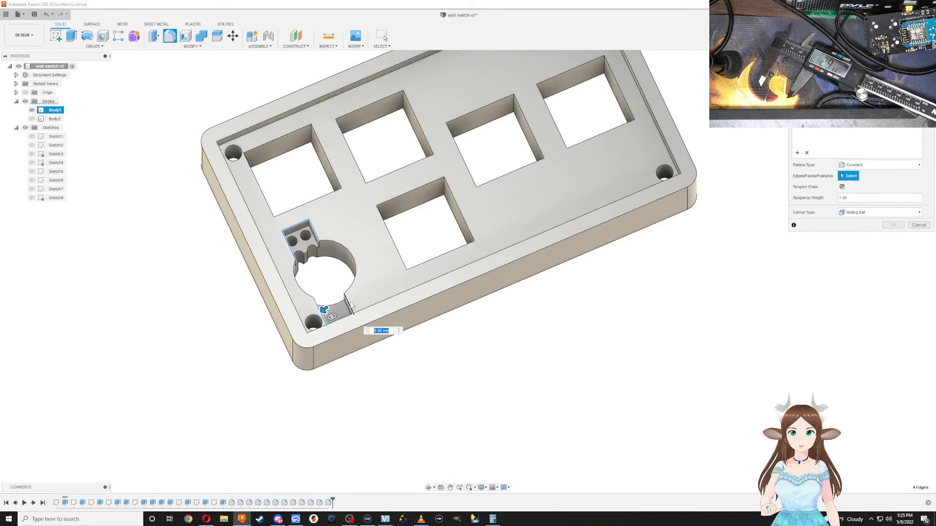
pyautogui.click(350, 306)
pyautogui.keyDown('shift'); pyautogui.moveTo(351, 307); pyautogui.dragTo(414, 381, button='middle'); pyautogui.keyUp('shift')
pyautogui.click(442, 433)
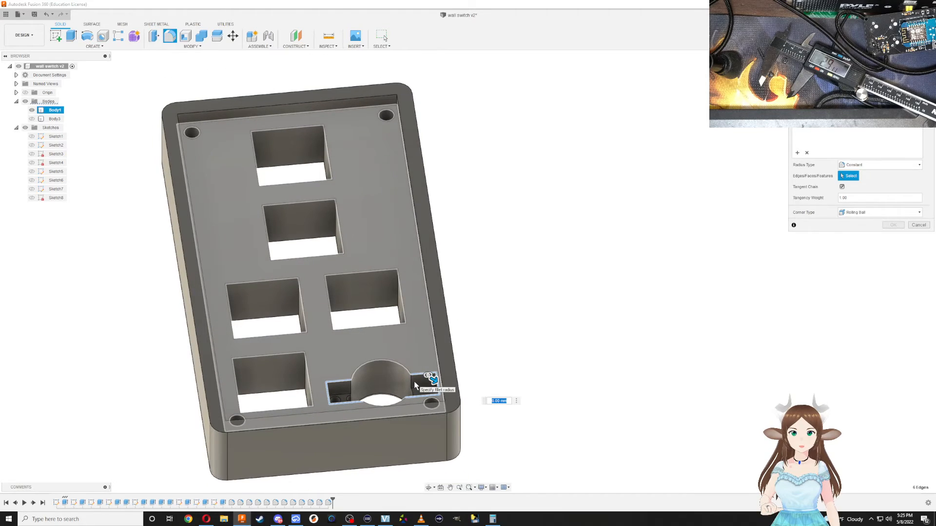
pyautogui.write('1')
pyautogui.press('Return')
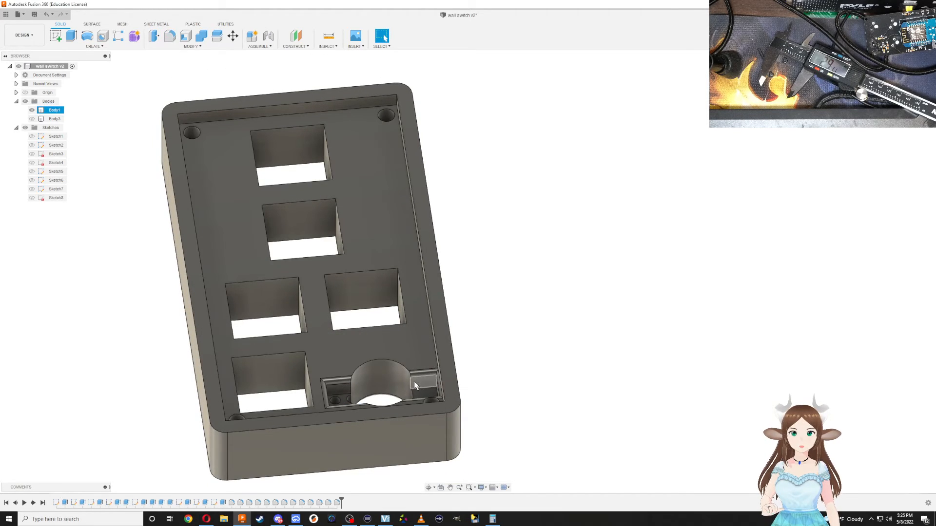
# Fillet the round hole's edges on the inner side of the front cover
pyautogui.press('f')
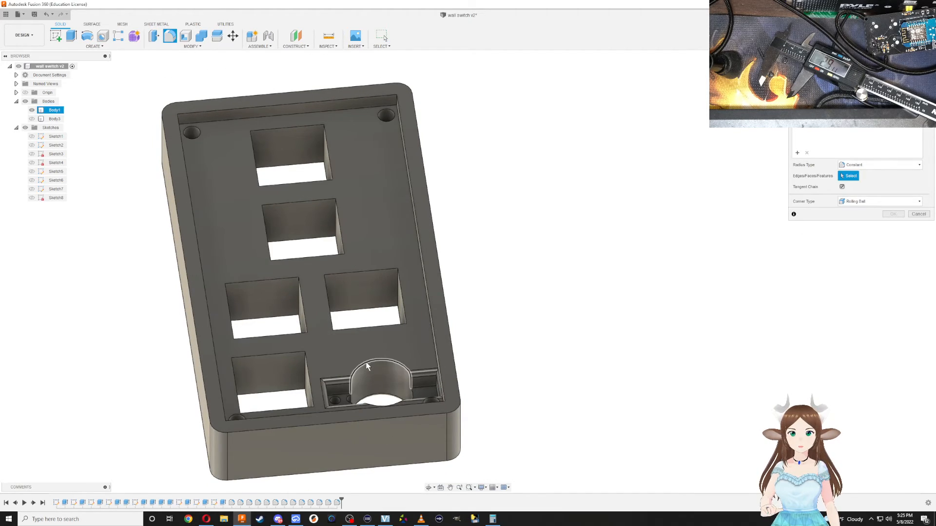
pyautogui.click(368, 366)
pyautogui.keyDown('shift'); pyautogui.moveTo(368, 366); pyautogui.dragTo(411, 434, button='middle'); pyautogui.keyUp('shift')
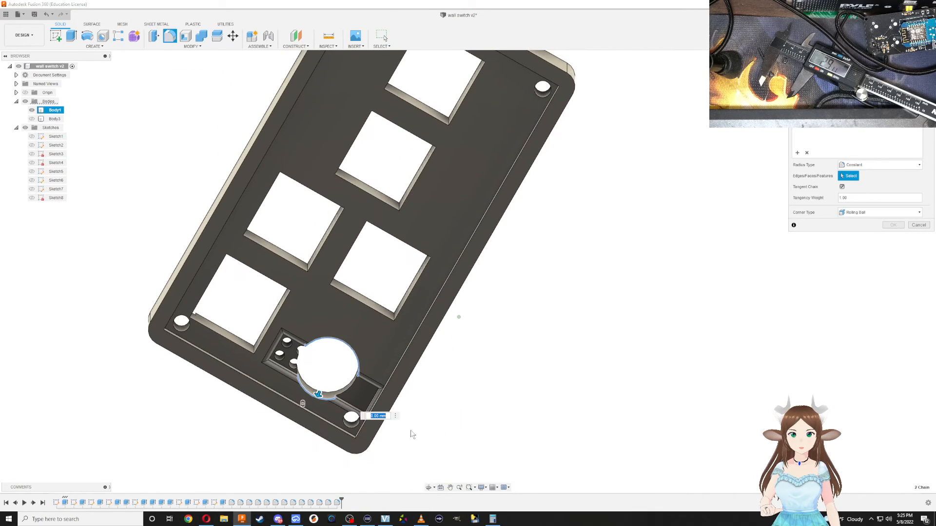
pyautogui.press('Return')
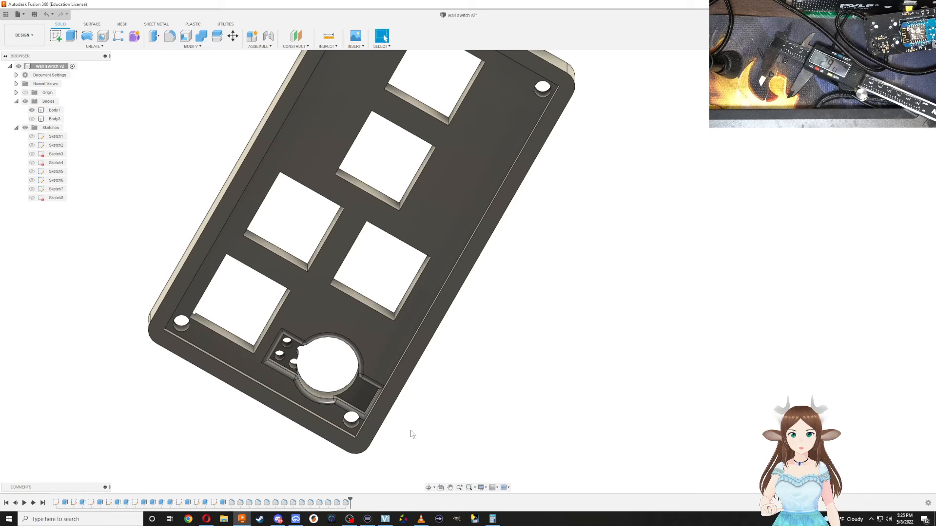
# Fillet all four rim edges of each of the five square openings on the inner side of the front cover
pyautogui.keyDown('shift'); pyautogui.moveTo(300, 286); pyautogui.dragTo(316, 276, button='middle'); pyautogui.keyUp('shift')
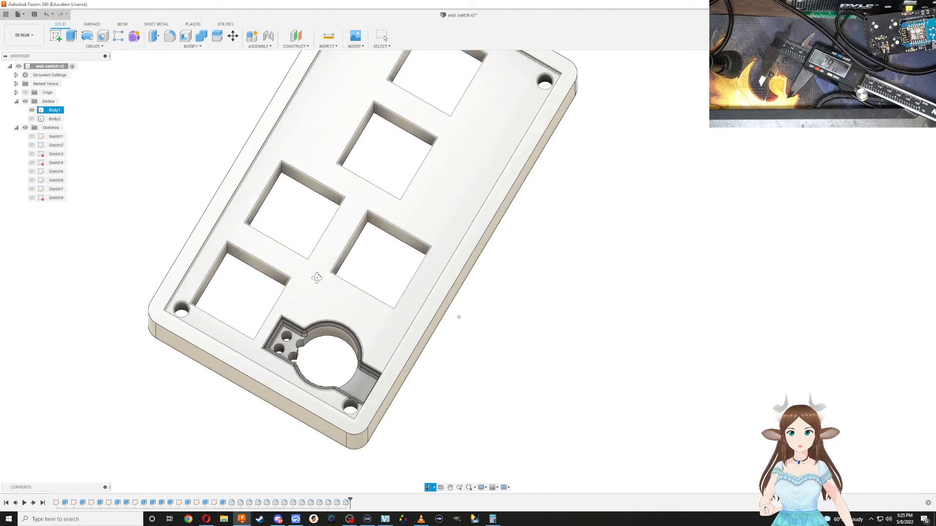
pyautogui.press('f')
pyautogui.click(279, 300)
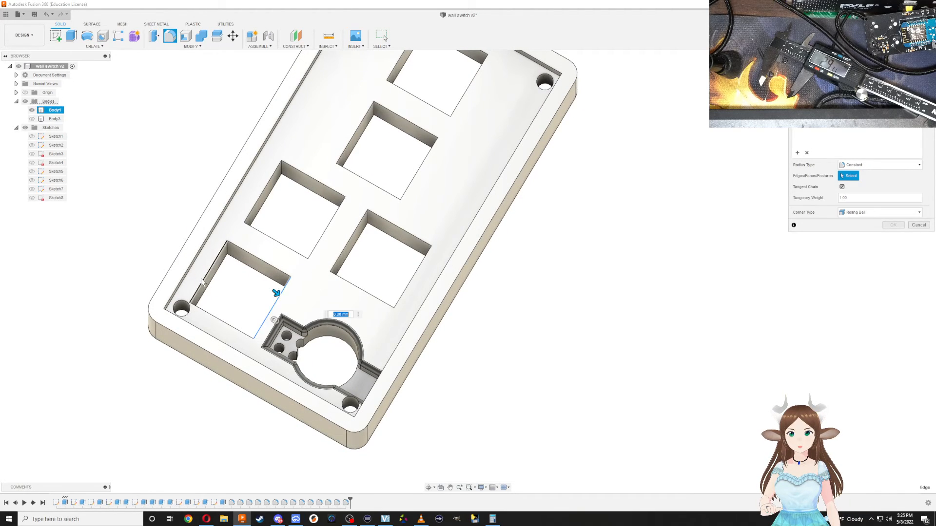
pyautogui.click(215, 319)
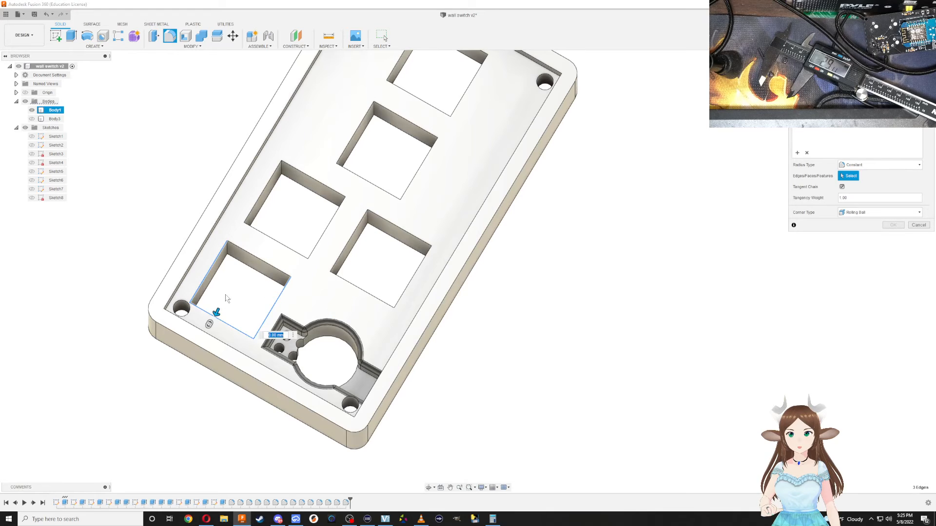
pyautogui.click(260, 261)
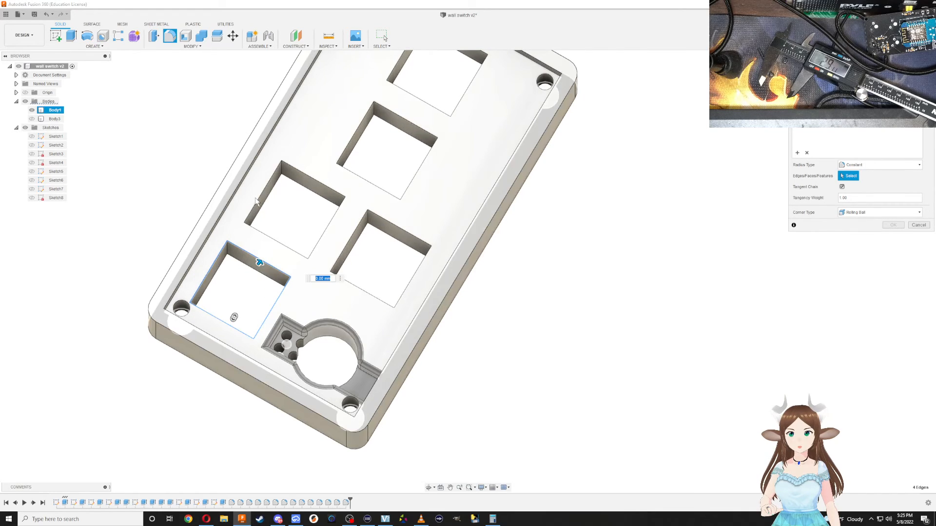
pyautogui.click(265, 236)
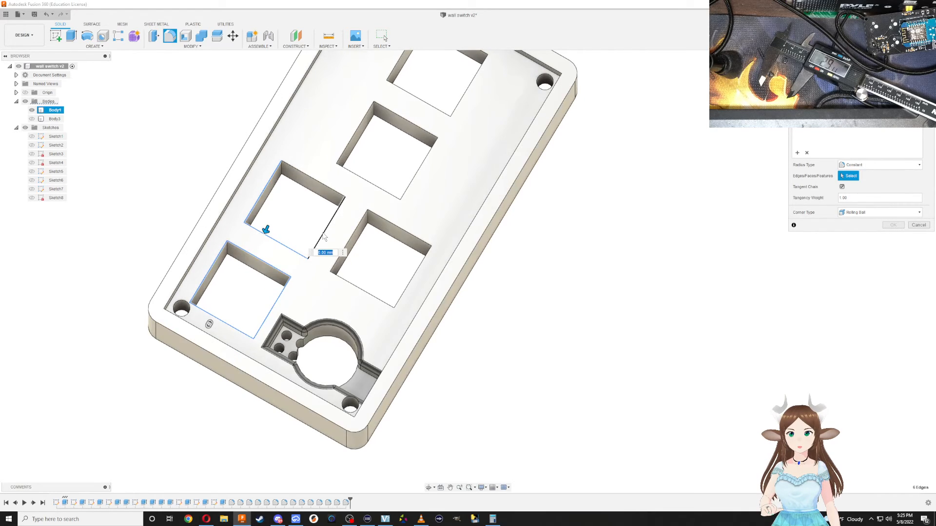
pyautogui.click(323, 238)
pyautogui.click(315, 180)
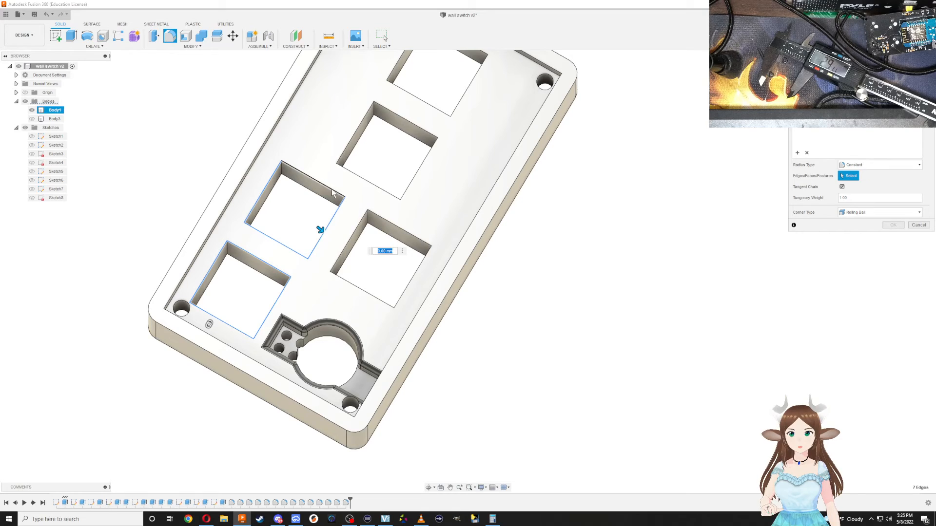
pyautogui.click(355, 238)
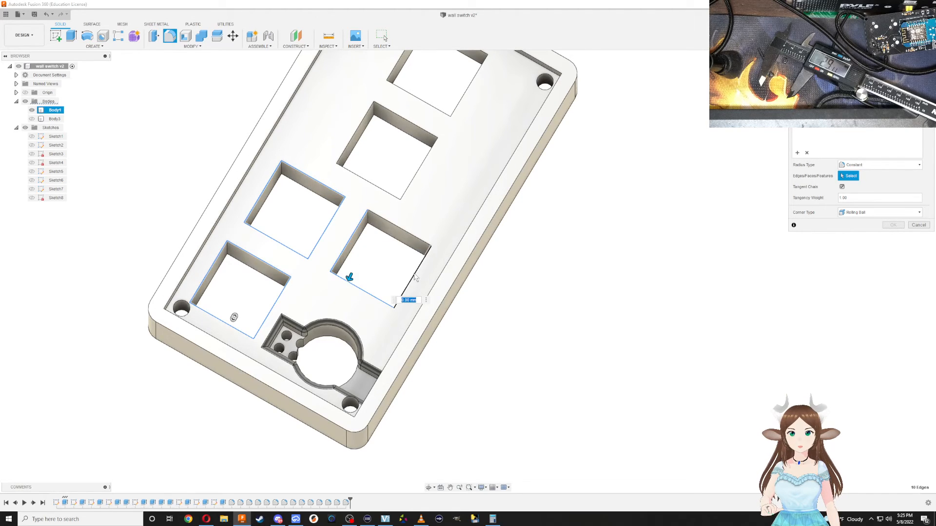
pyautogui.click(385, 196)
pyautogui.moveTo(385, 196); pyautogui.dragTo(339, 296, button='middle')
pyautogui.click(310, 232)
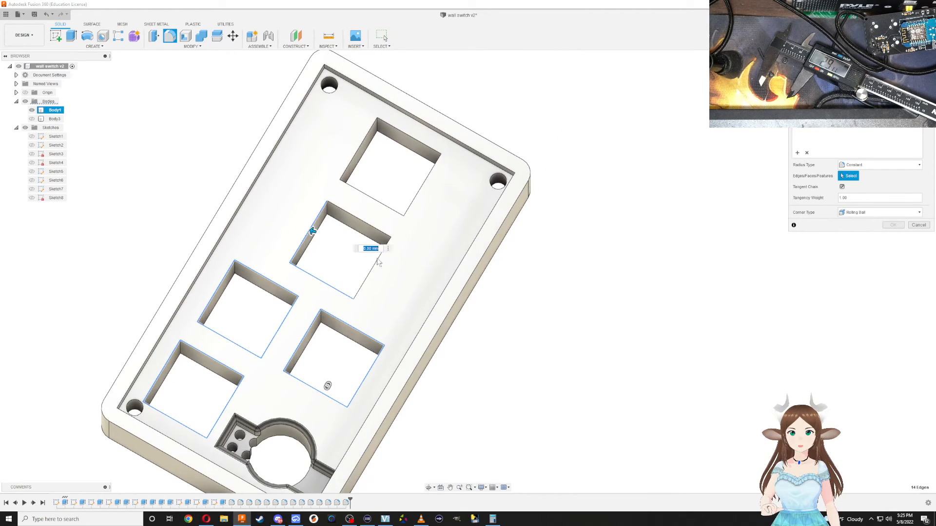
pyautogui.click(376, 260)
pyautogui.click(385, 234)
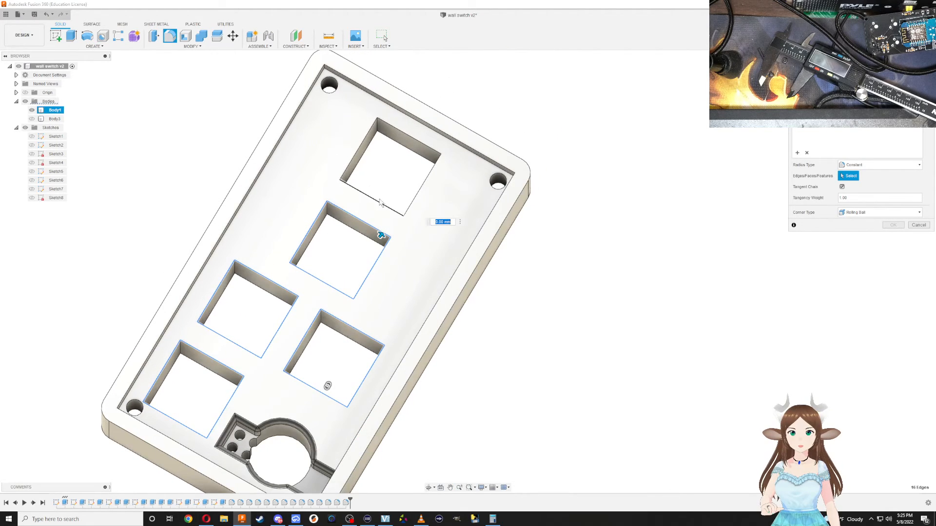
pyautogui.click(349, 173)
pyautogui.click(407, 137)
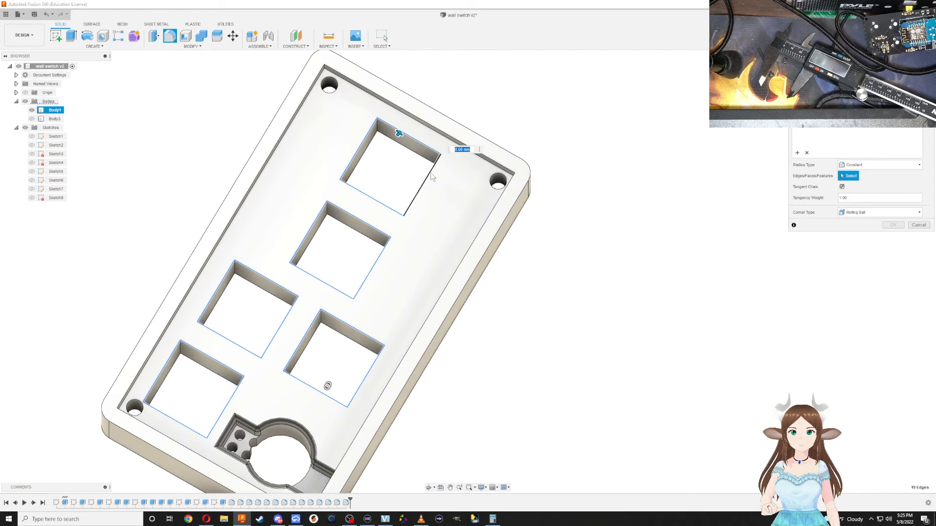
pyautogui.click(428, 182)
pyautogui.keyDown('shift'); pyautogui.moveTo(408, 270); pyautogui.dragTo(435, 254, button='middle'); pyautogui.keyUp('shift')
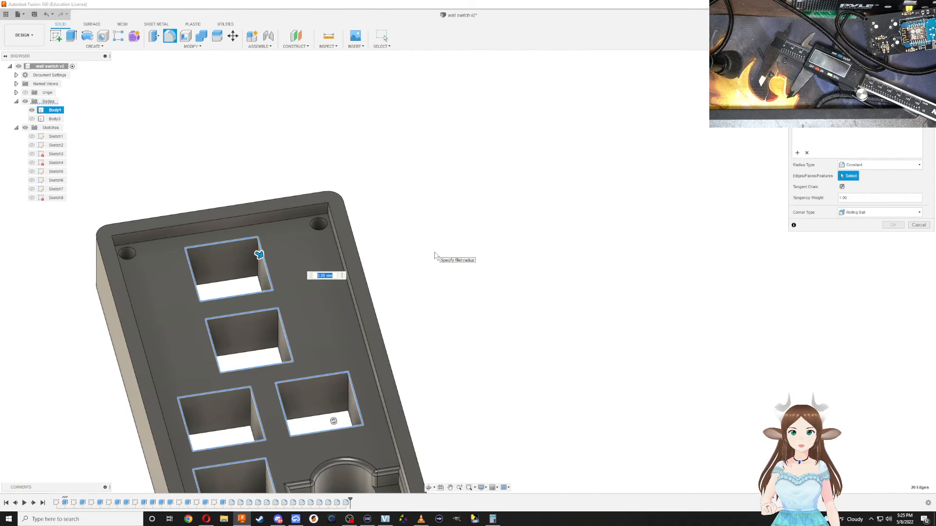
pyautogui.press('Return')
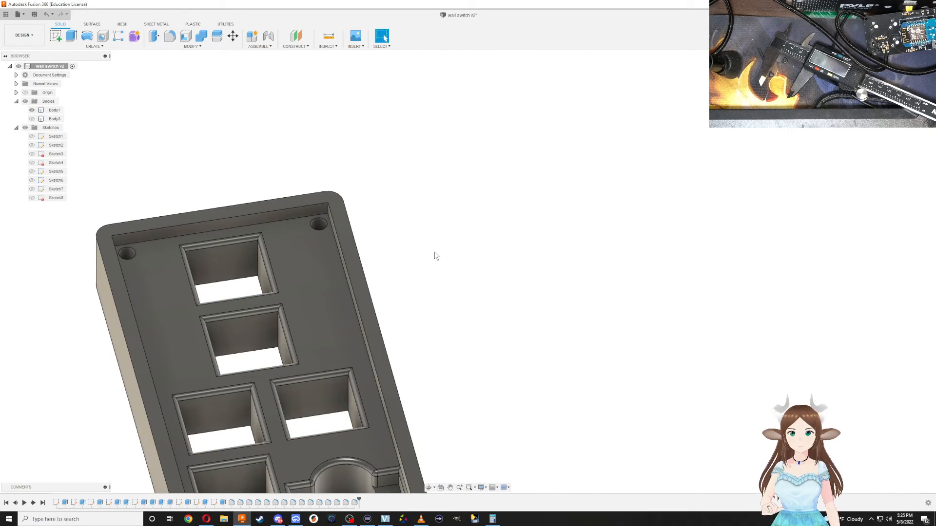
# Examine the outer face of the front cover, and show the back part body to inspect the assembled enclosure from both sides
pyautogui.keyDown('shift'); pyautogui.moveTo(512, 224); pyautogui.dragTo(359, 209, button='middle'); pyautogui.keyUp('shift')
pyautogui.click(314, 372)
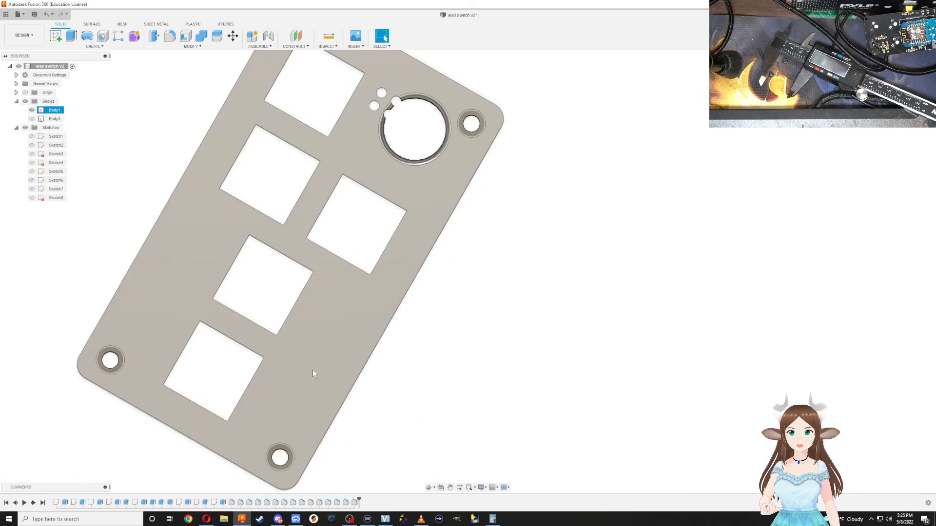
pyautogui.keyDown('shift'); pyautogui.moveTo(314, 372); pyautogui.dragTo(368, 149, button='middle'); pyautogui.keyUp('shift')
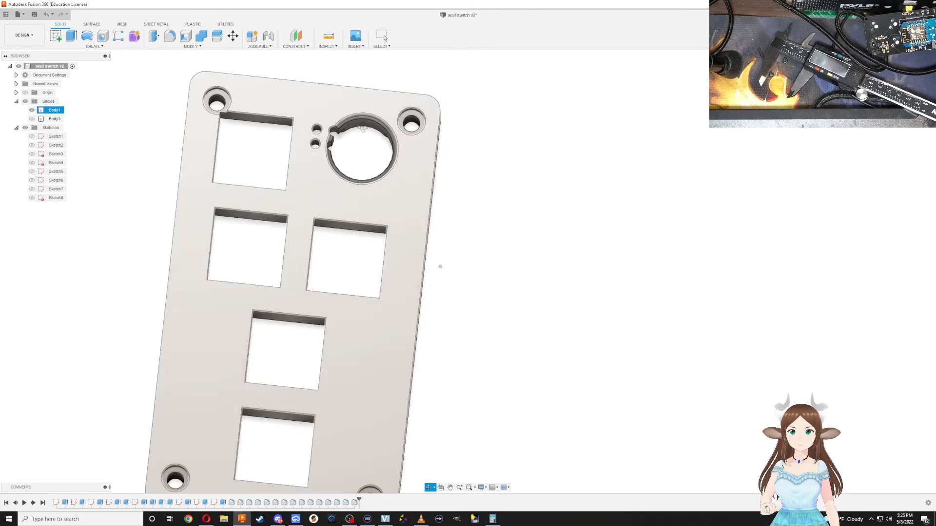
pyautogui.click(368, 149)
pyautogui.scroll(-4, 368, 148)
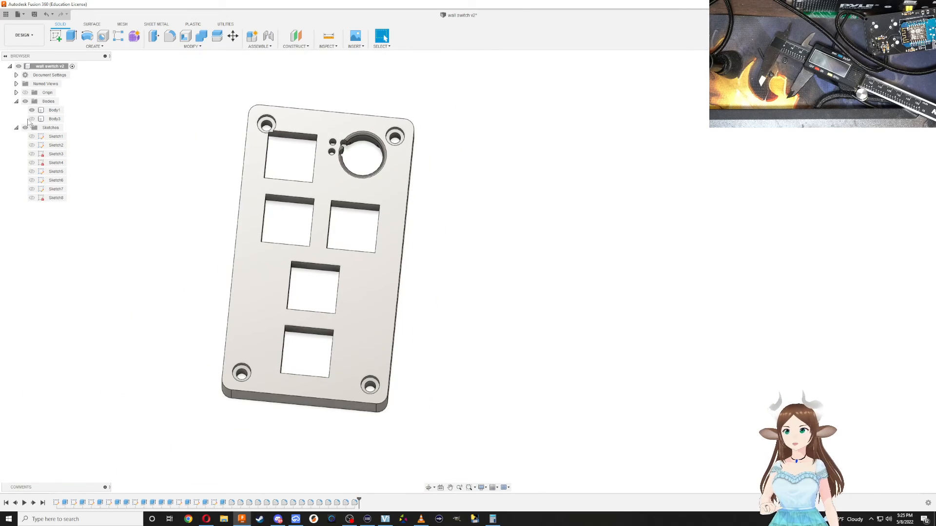
pyautogui.click(32, 119)
pyautogui.moveTo(503, 336); pyautogui.dragTo(516, 267, button='middle')
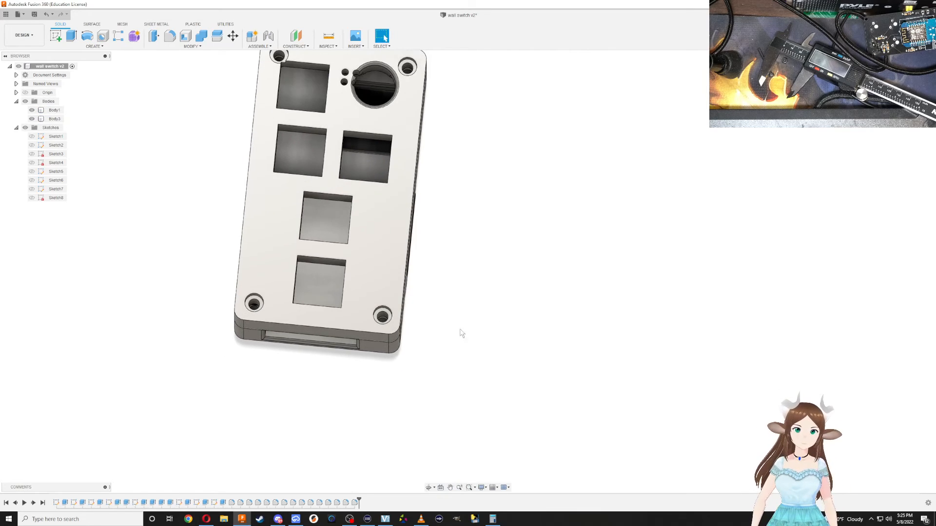
pyautogui.keyDown('shift'); pyautogui.moveTo(438, 381); pyautogui.dragTo(365, 300, button='middle'); pyautogui.keyUp('shift')
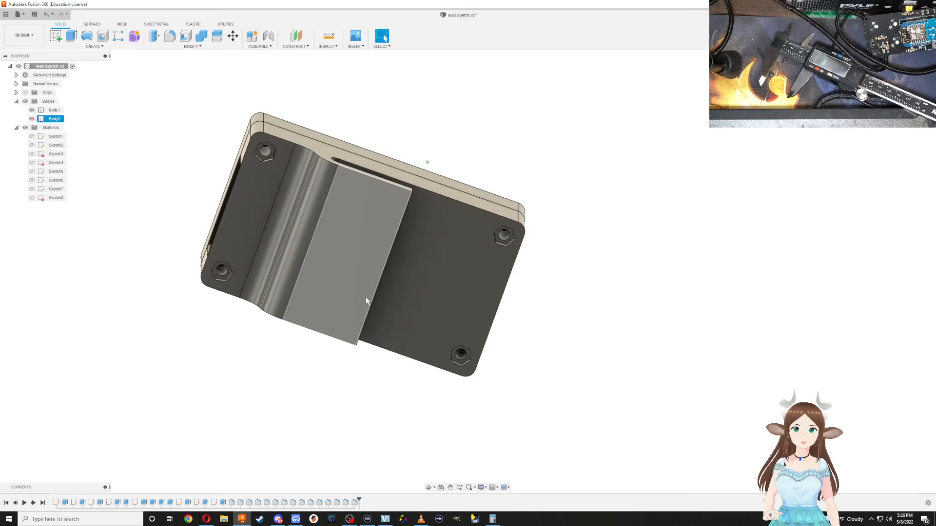
pyautogui.click(315, 379)
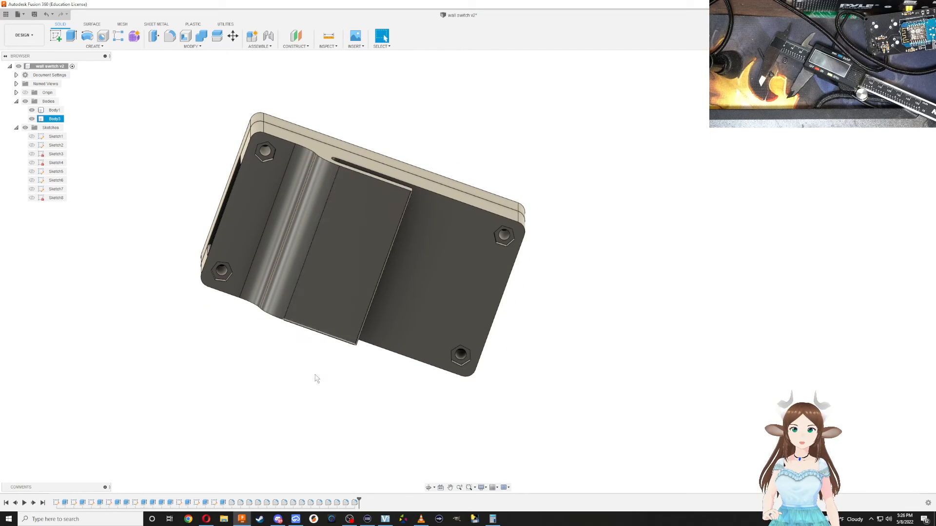
# Delete the extrusion that forms the wide raised block on the back part, along with its dependent features
pyautogui.doubleClick(223, 503)
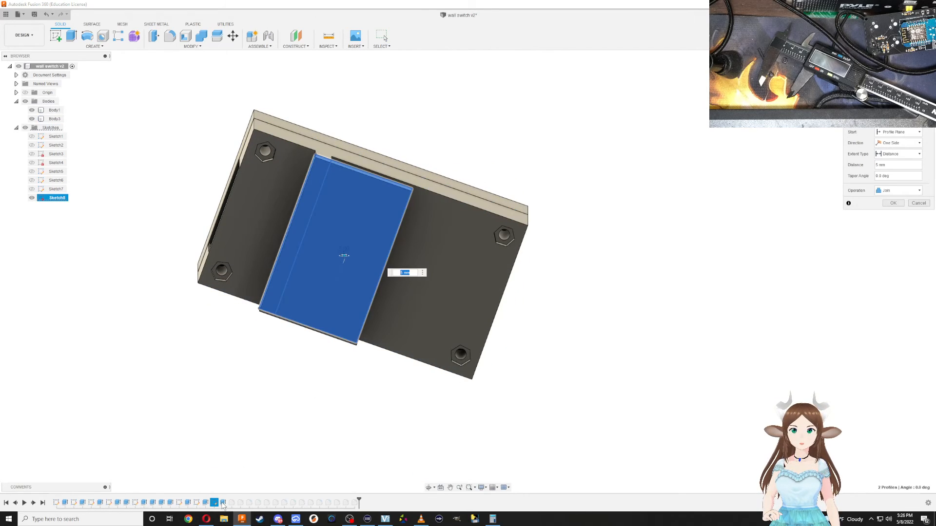
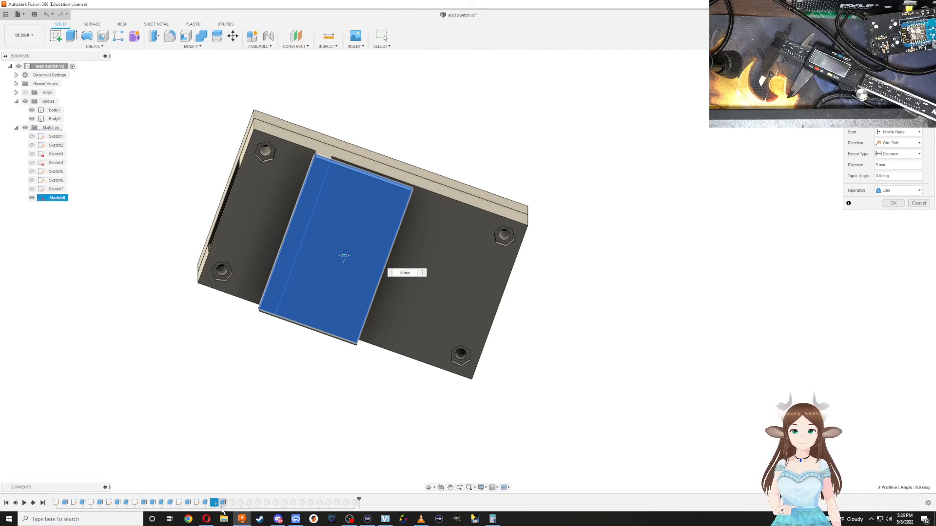
pyautogui.press('Return')
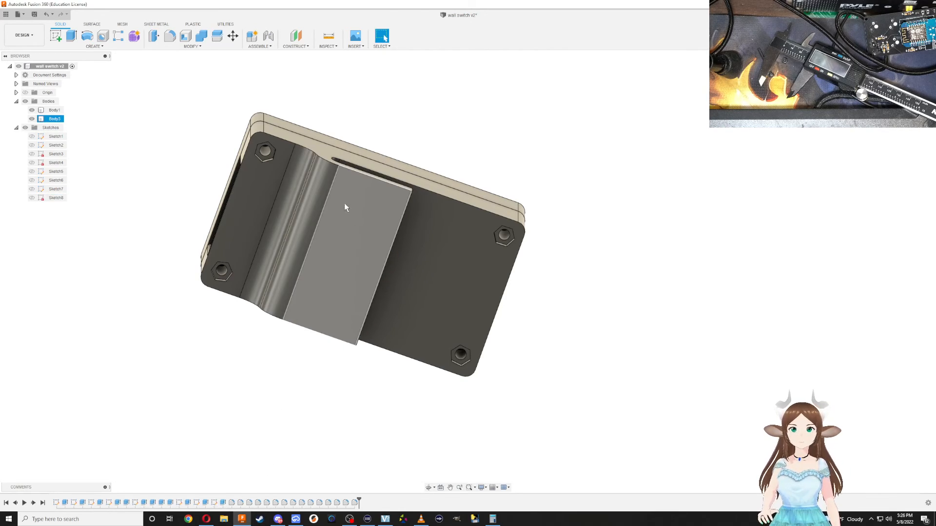
pyautogui.click(326, 265)
pyautogui.click(223, 502)
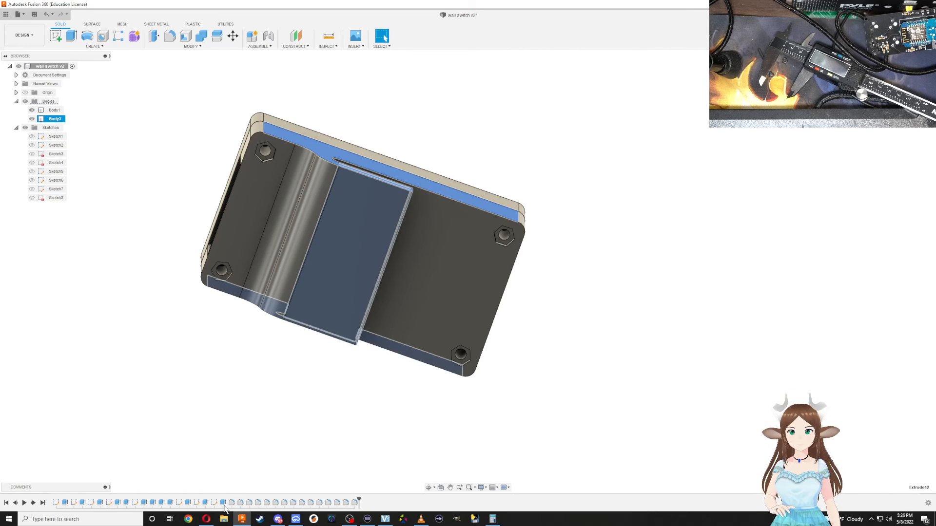
pyautogui.press('Delete')
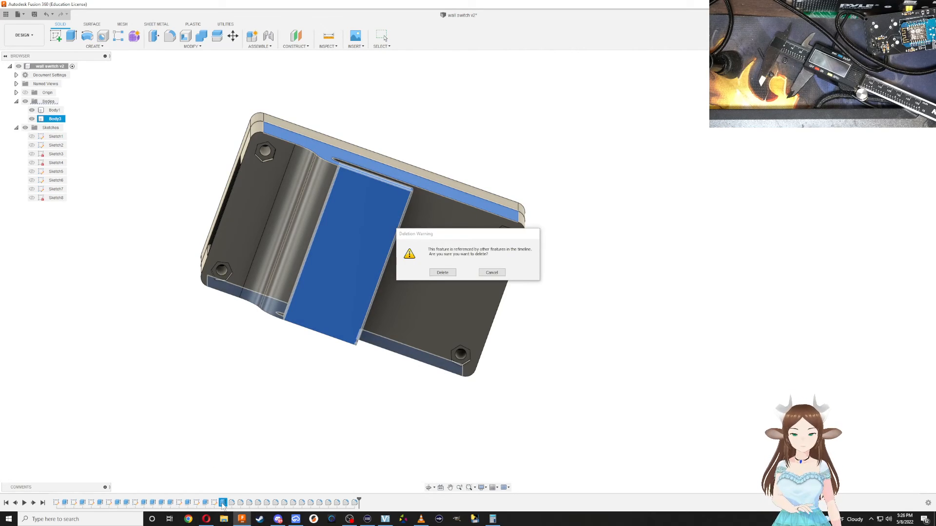
pyautogui.click(446, 275)
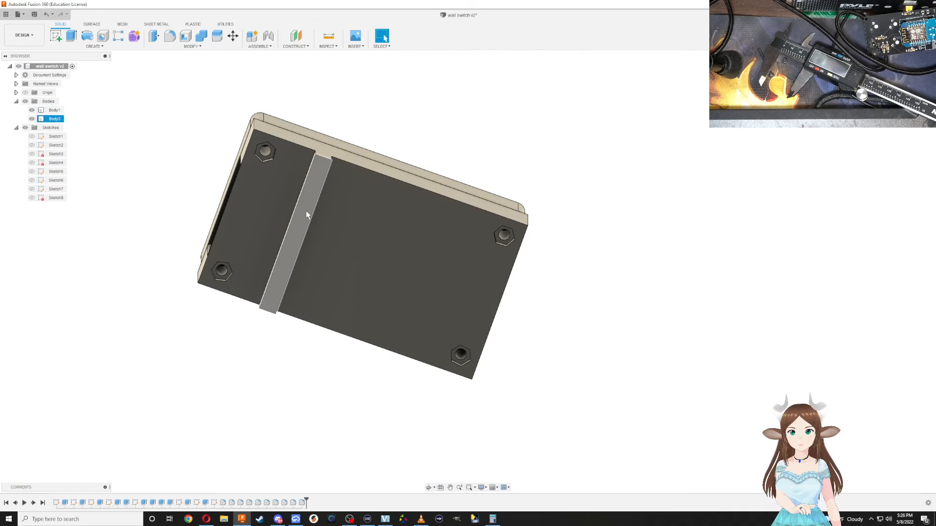
# Delete the extrusion of the remaining narrow strip on the back part and the leftover sketch of the raised block
pyautogui.click(205, 503)
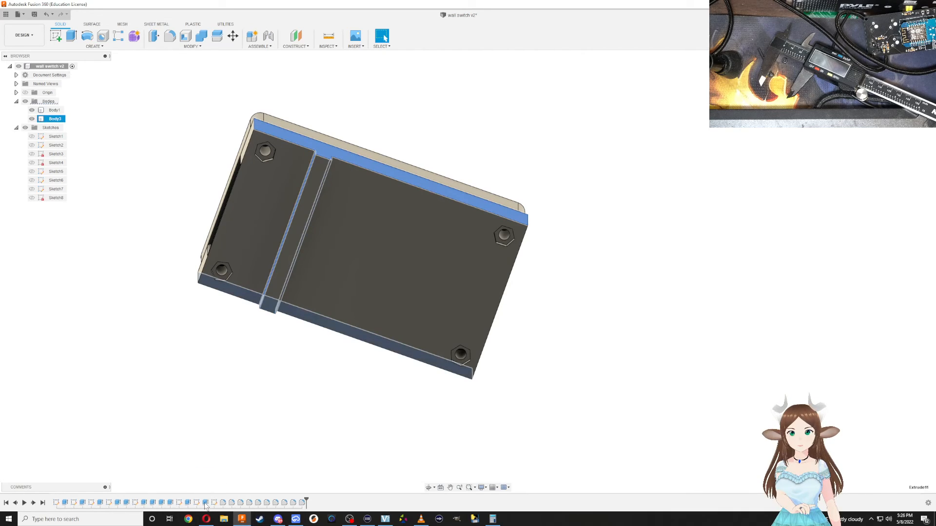
pyautogui.click(205, 504)
pyautogui.press('Delete')
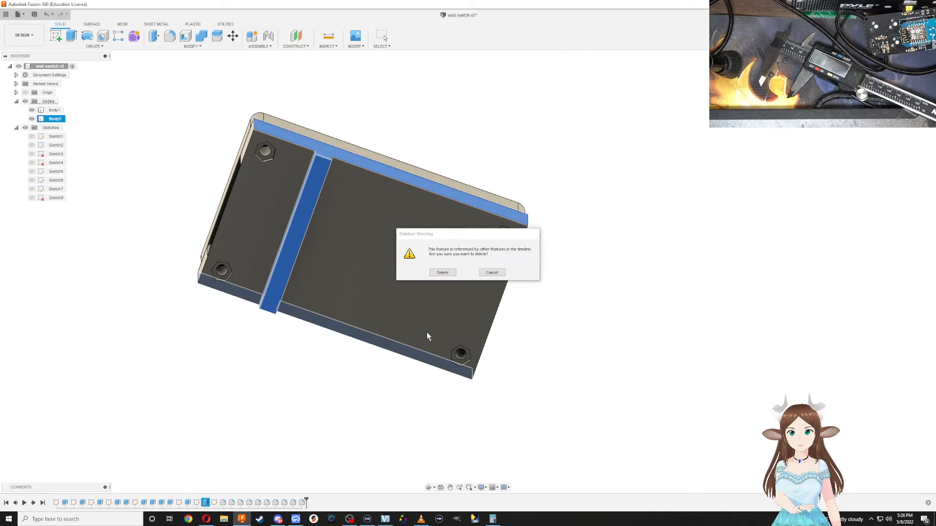
pyautogui.click(440, 272)
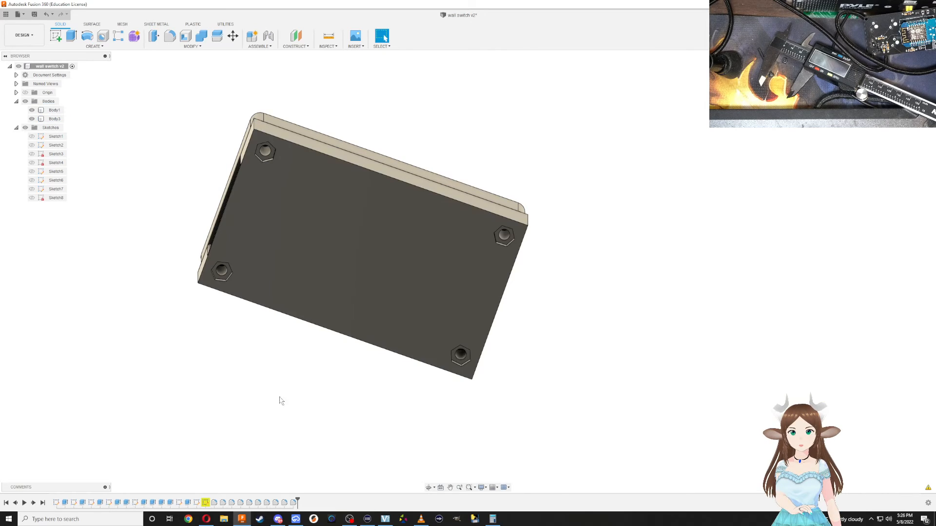
pyautogui.click(206, 503)
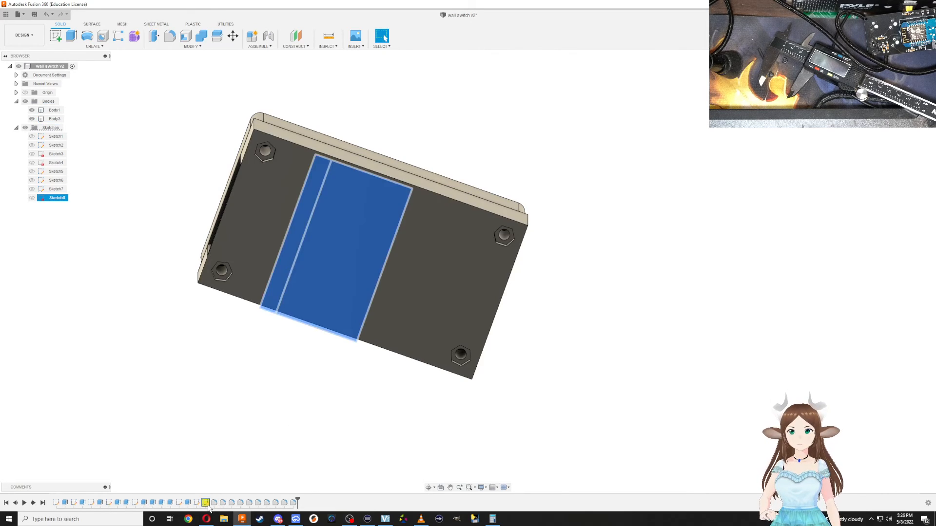
pyautogui.press('Delete')
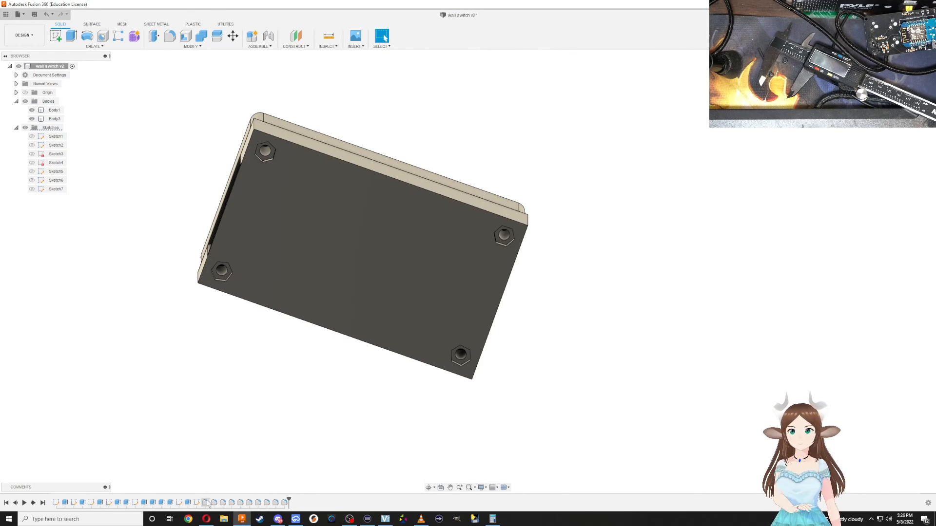
# Fillet the four outer vertical corner edges of the back part to round them like the front cover
pyautogui.click(206, 504)
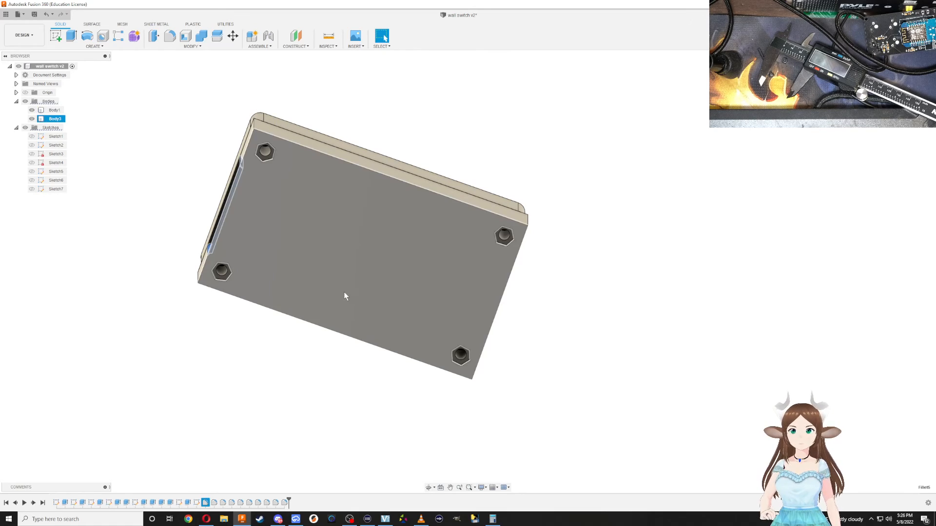
pyautogui.keyDown('shift'); pyautogui.moveTo(345, 293); pyautogui.dragTo(395, 299, button='middle'); pyautogui.keyUp('shift')
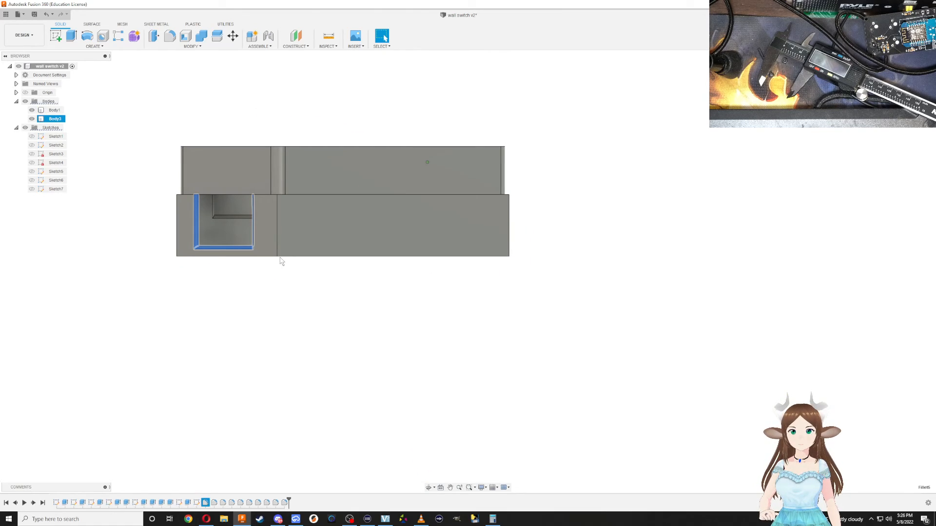
pyautogui.click(277, 229)
pyautogui.keyDown('shift'); pyautogui.moveTo(213, 279); pyautogui.dragTo(336, 254, button='middle'); pyautogui.keyUp('shift')
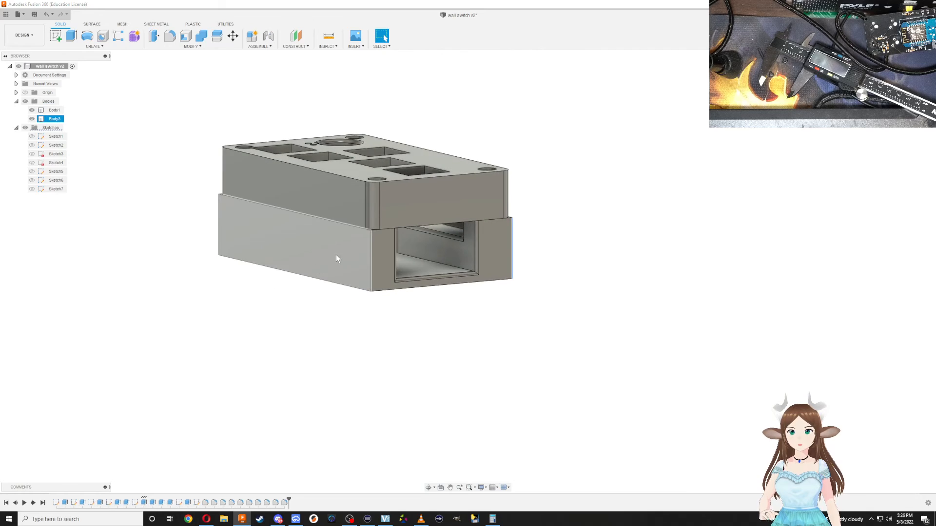
pyautogui.press('f')
pyautogui.click(370, 245)
pyautogui.keyDown('shift'); pyautogui.moveTo(282, 295); pyautogui.dragTo(354, 284, button='middle'); pyautogui.keyUp('shift')
pyautogui.click(383, 241)
pyautogui.keyDown('shift'); pyautogui.moveTo(385, 236); pyautogui.dragTo(447, 230, button='middle'); pyautogui.keyUp('shift')
pyautogui.click(447, 222)
pyautogui.keyDown('shift'); pyautogui.moveTo(415, 275); pyautogui.dragTo(441, 259, button='middle'); pyautogui.keyUp('shift')
pyautogui.press('Return')
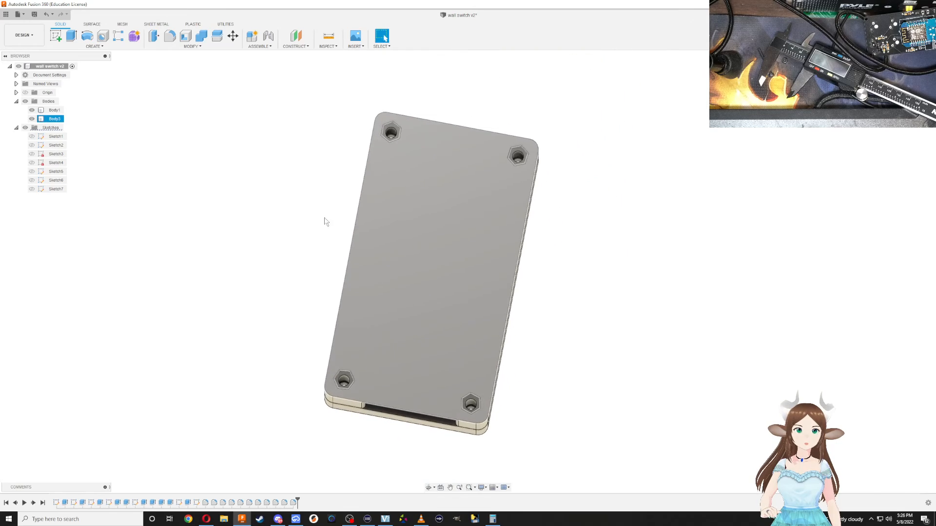
# Start a sketch on the flat outer face of the back part
pyautogui.click(57, 37)
pyautogui.click(417, 191)
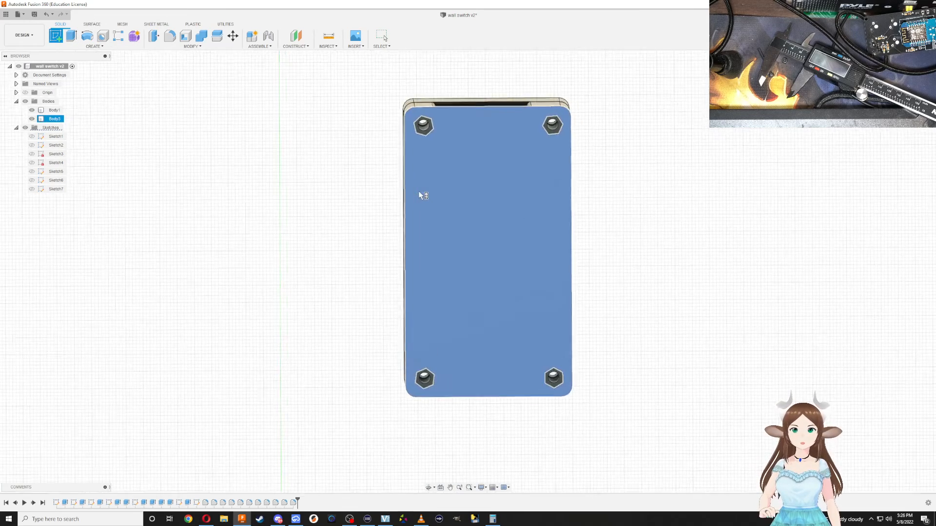
pyautogui.click(73, 36)
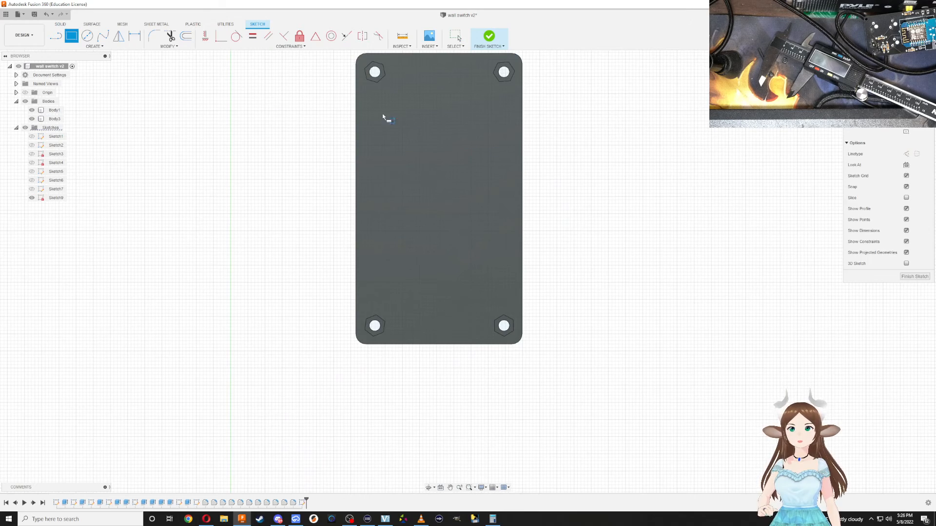
pyautogui.click(355, 99)
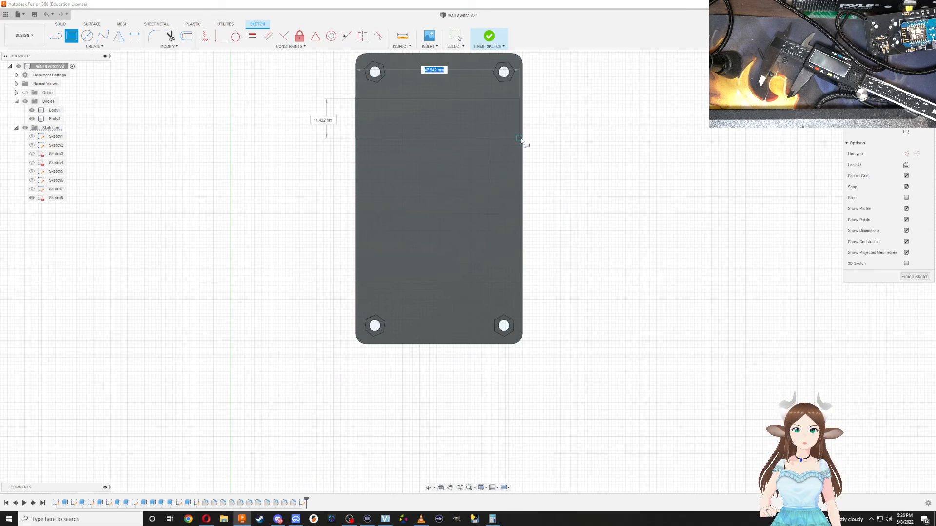
pyautogui.press('Tab')
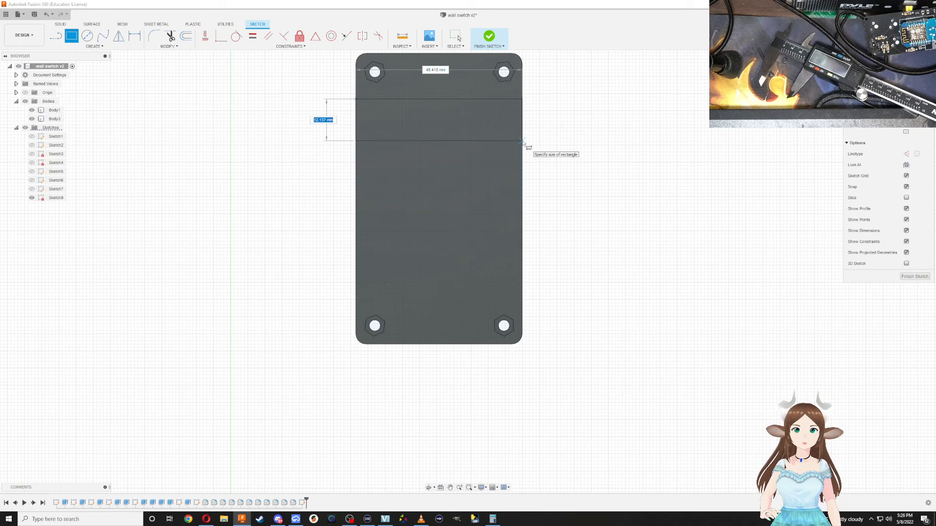
pyautogui.press('Return')
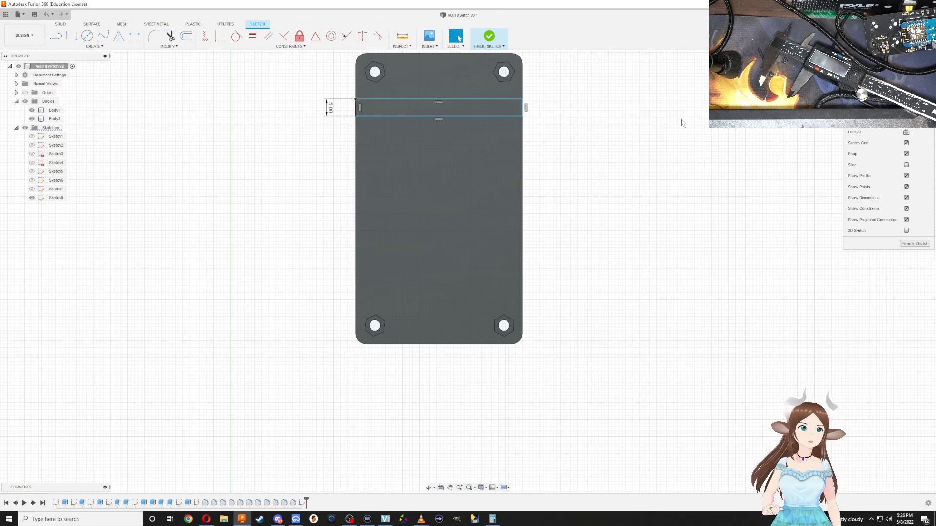
pyautogui.click(487, 37)
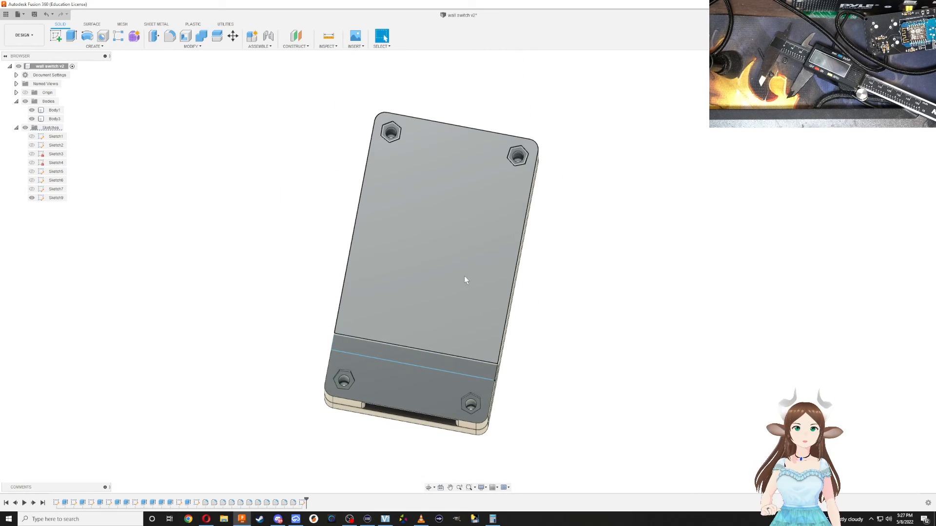
pyautogui.keyDown('shift'); pyautogui.moveTo(556, 249); pyautogui.dragTo(492, 300, button='middle'); pyautogui.keyUp('shift')
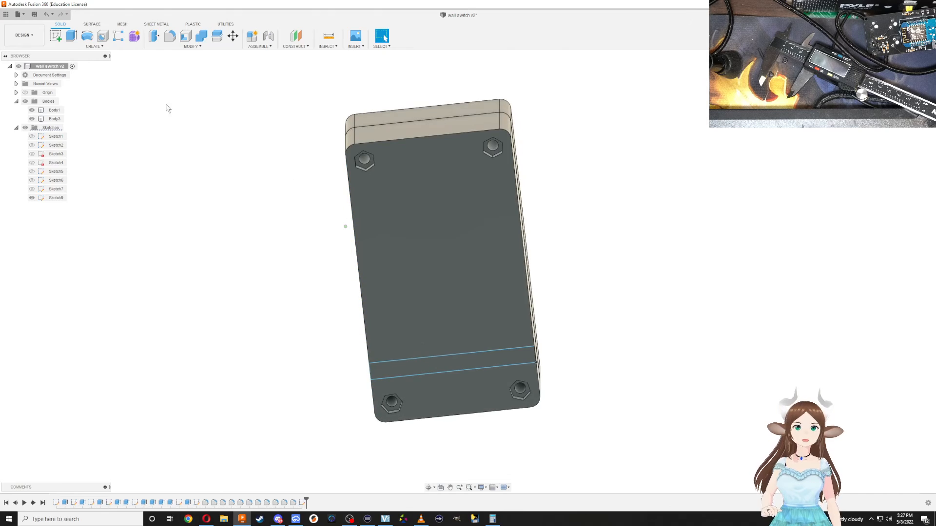
pyautogui.hotkey('ctrl', 'z')
pyautogui.hotkey('ctrl', 'z')
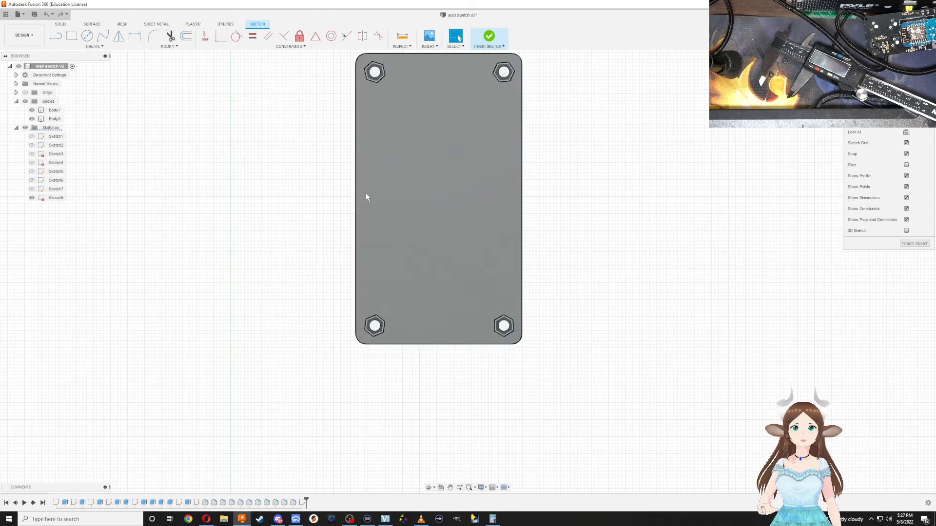
pyautogui.click(71, 36)
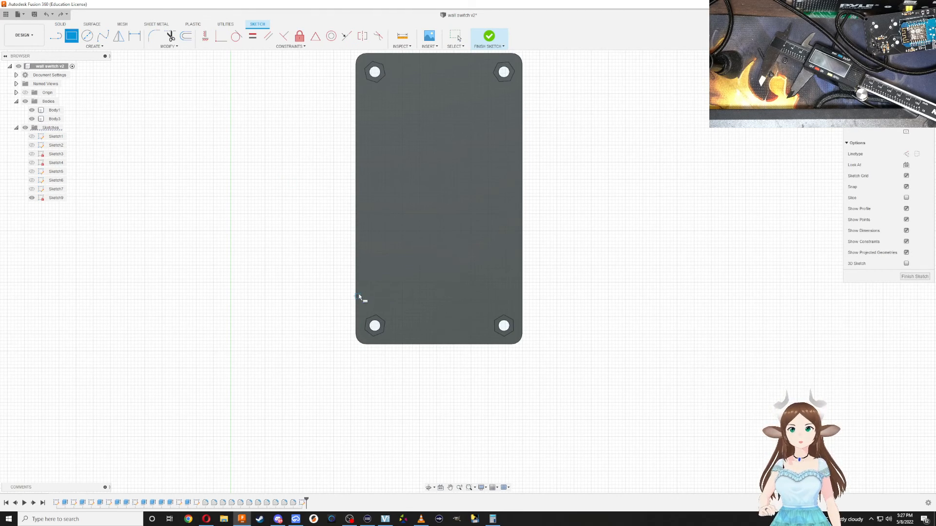
pyautogui.press('Escape')
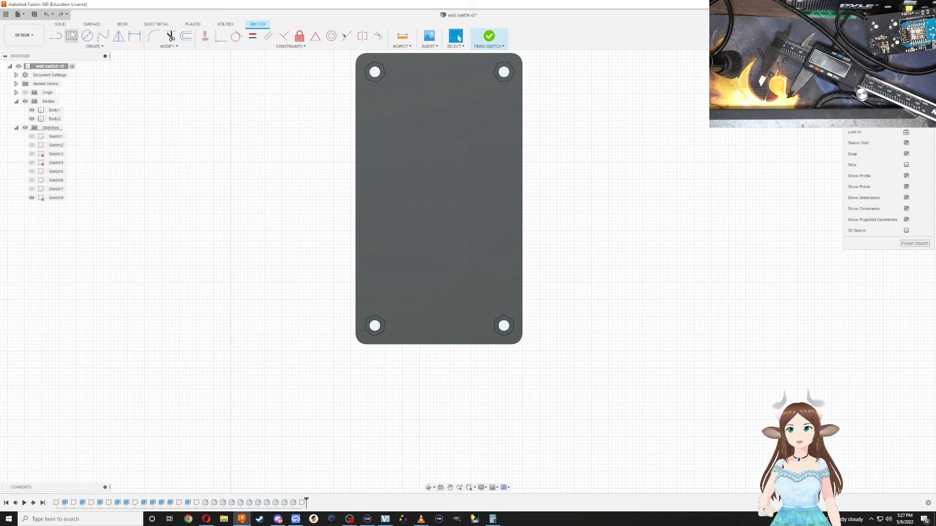
# Sketch a 5 mm high rectangle across the back part's full width, just inside the screw holes at the end opposite the cable opening
pyautogui.click(71, 36)
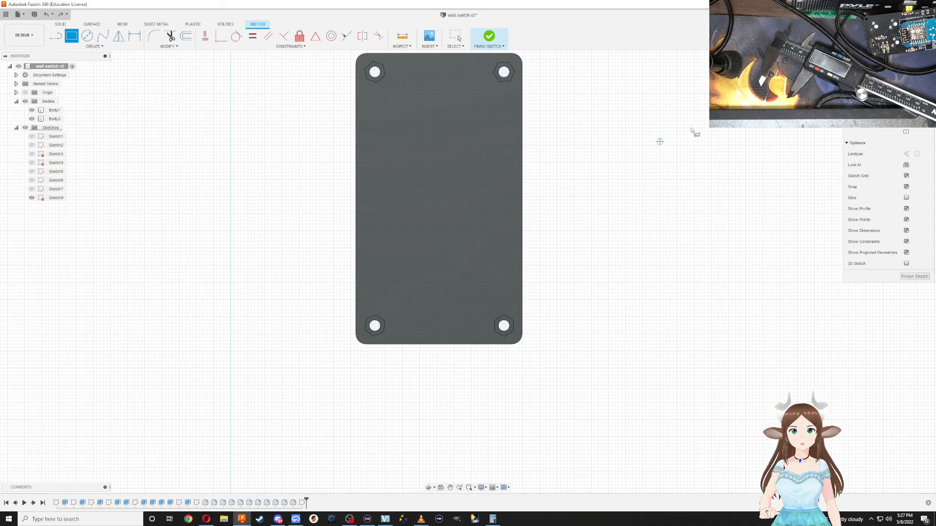
pyautogui.click(920, 62)
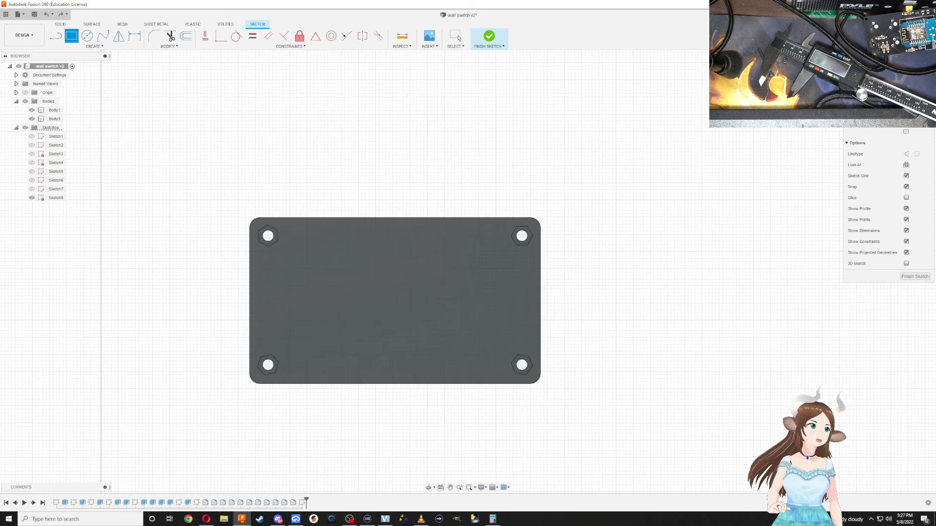
pyautogui.click(920, 61)
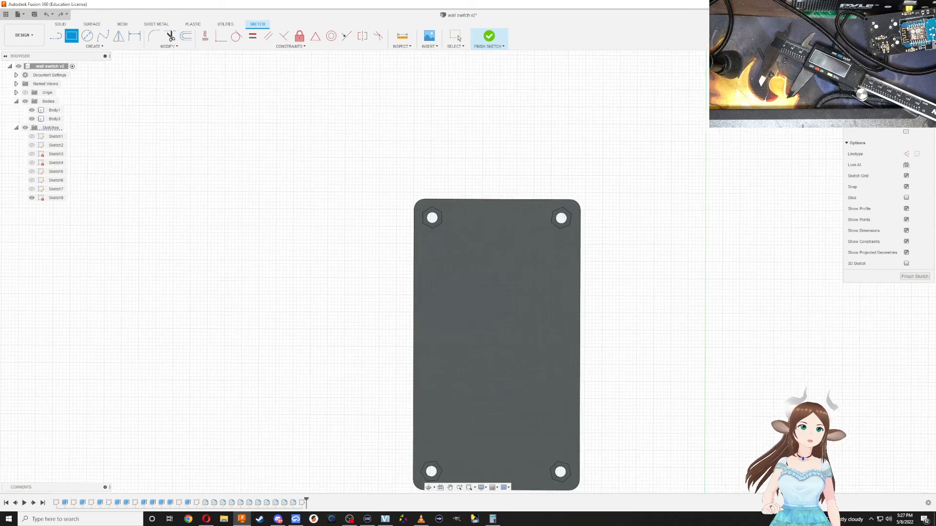
pyautogui.click(414, 246)
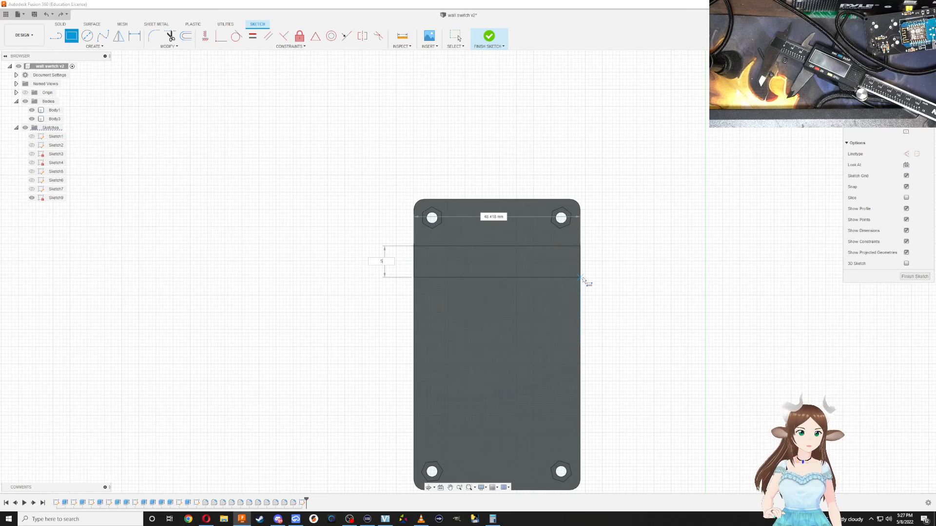
pyautogui.press('Tab')
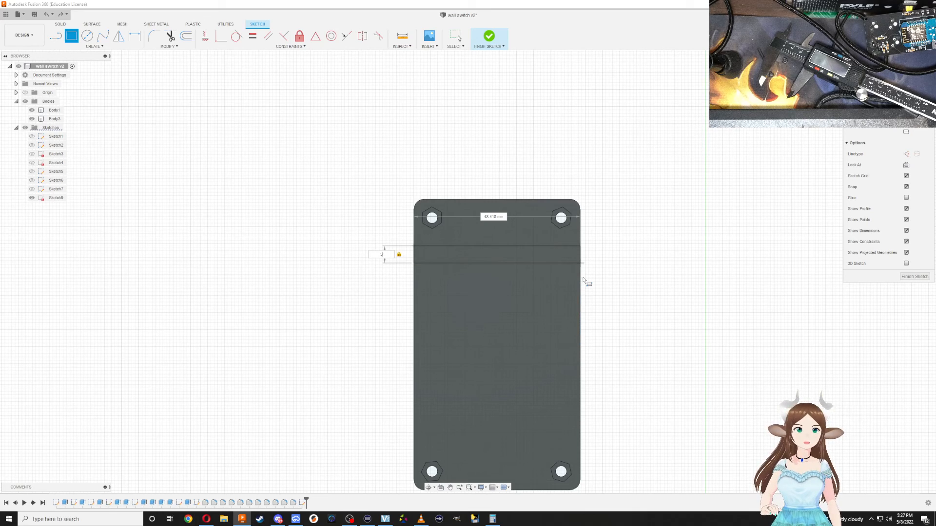
pyautogui.press('Return')
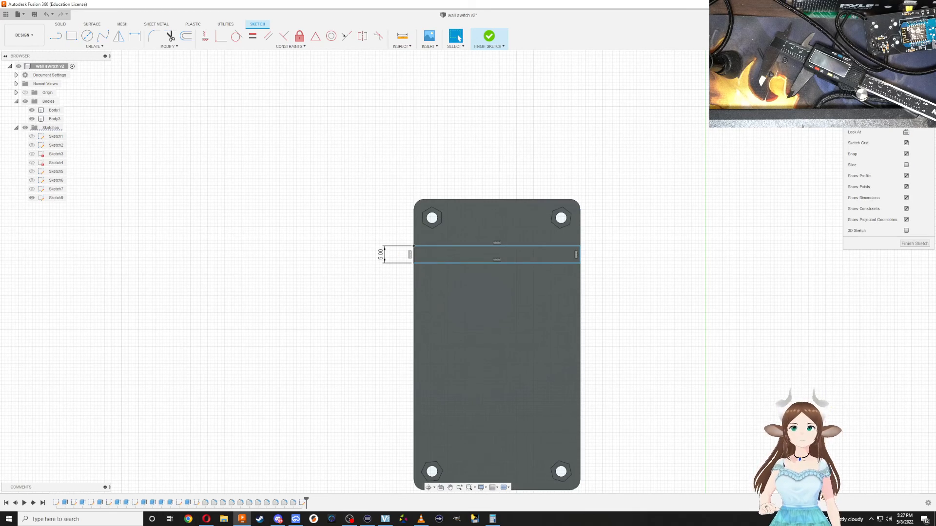
pyautogui.click(915, 244)
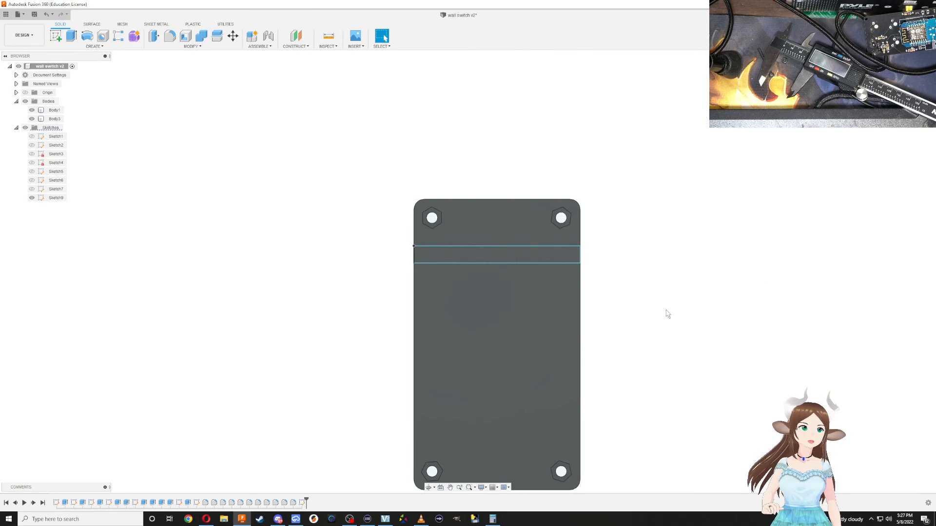
# Extrude the strip profile 5 mm outward from the back part
pyautogui.press('e')
pyautogui.click(490, 209)
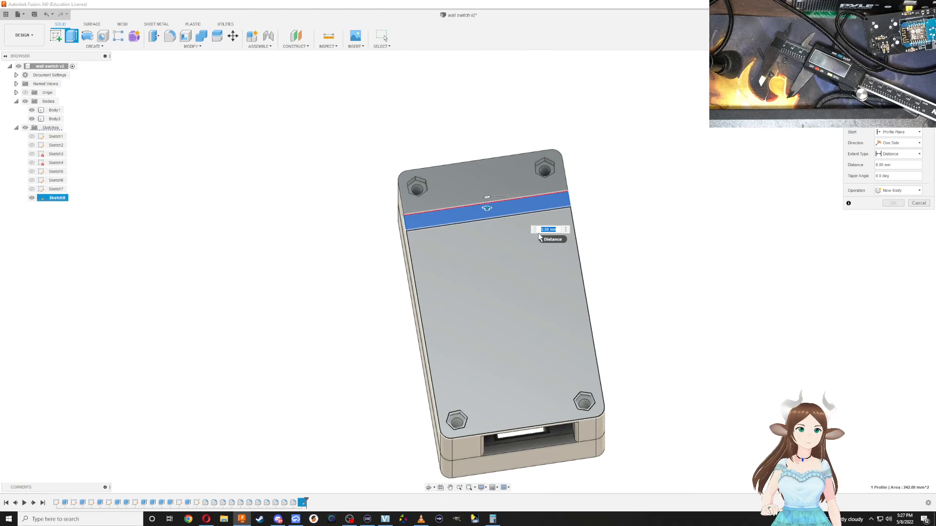
pyautogui.write('5')
pyautogui.press('Return')
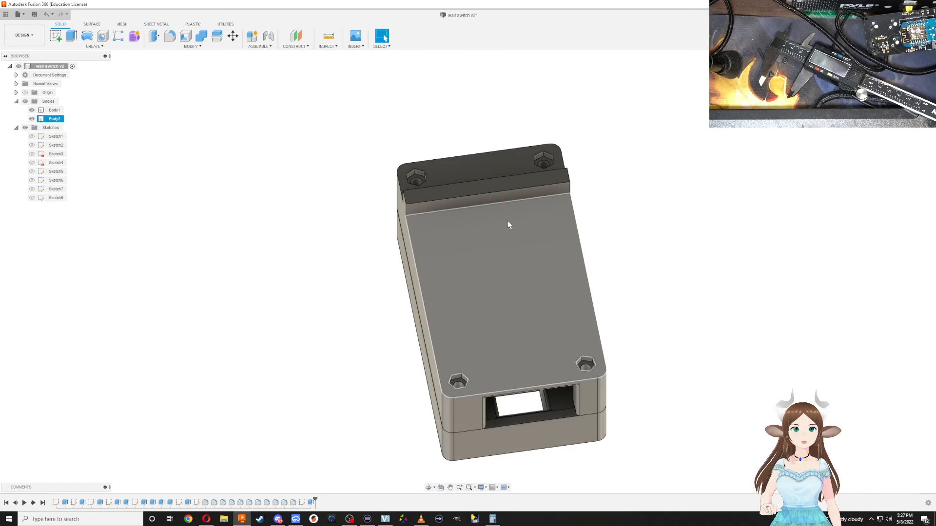
pyautogui.keyDown('shift'); pyautogui.moveTo(529, 250); pyautogui.dragTo(531, 262, button='middle'); pyautogui.keyUp('shift')
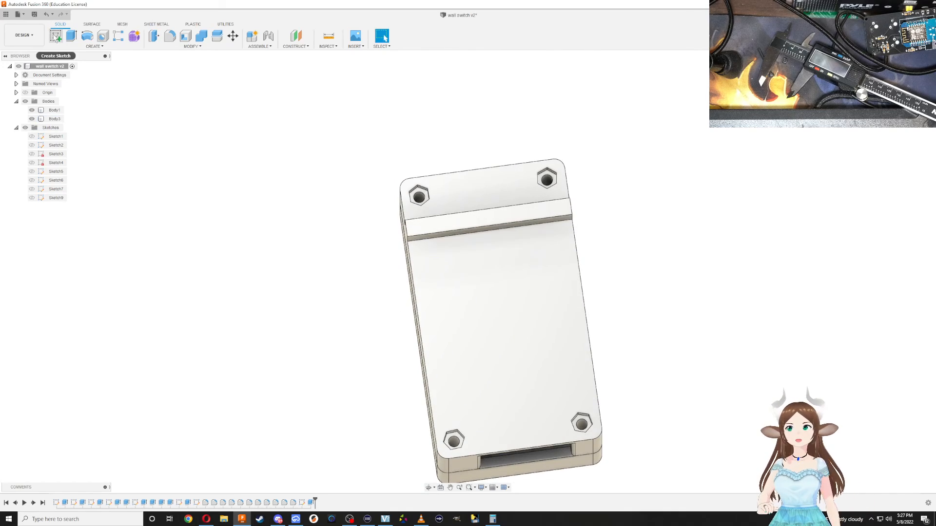
# Start a sketch on the strip's outer face and draw a 30 mm line along the side edge from the strip's corner nearest the screw holes
pyautogui.click(56, 36)
pyautogui.click(446, 224)
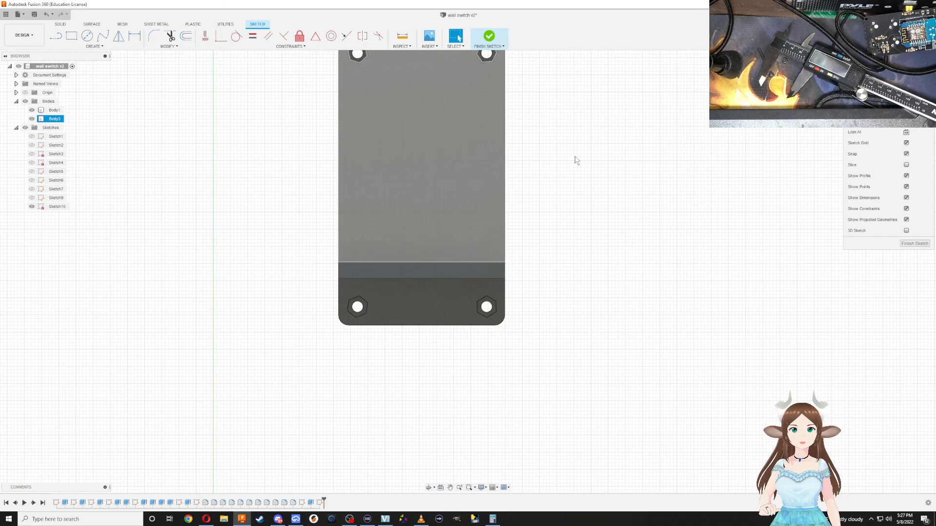
pyautogui.press('r')
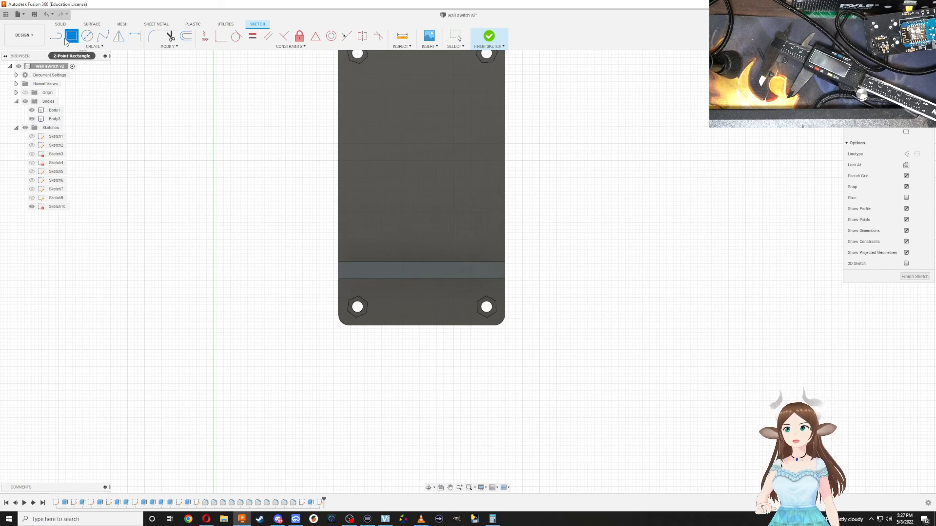
pyautogui.press('l')
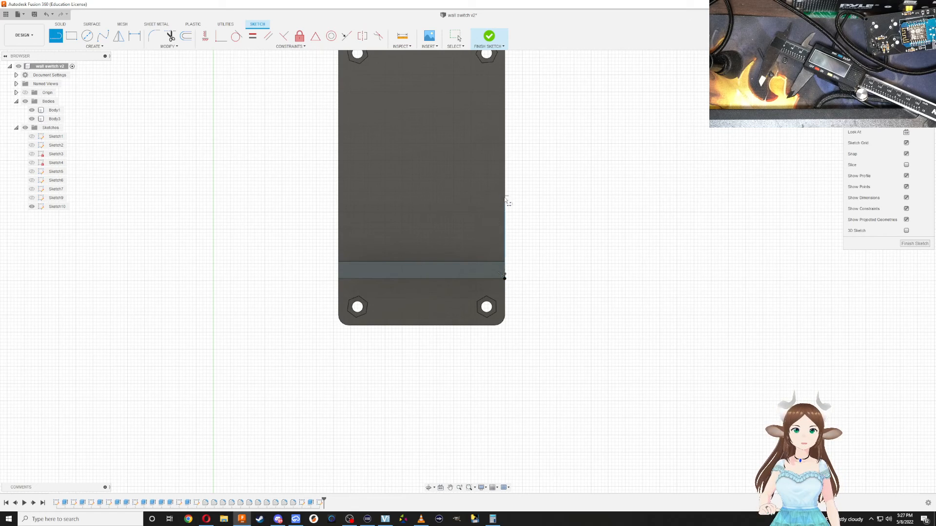
pyautogui.press('Escape')
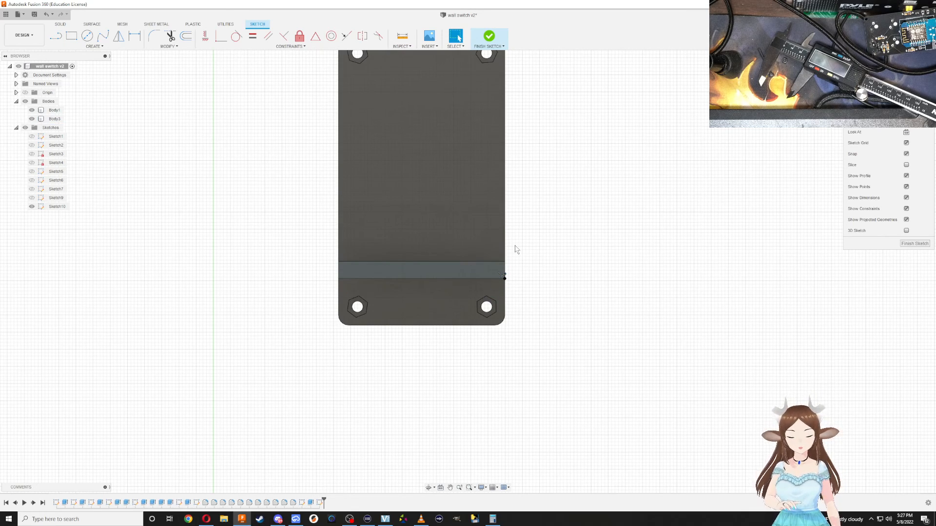
pyautogui.press('l')
pyautogui.press('Escape')
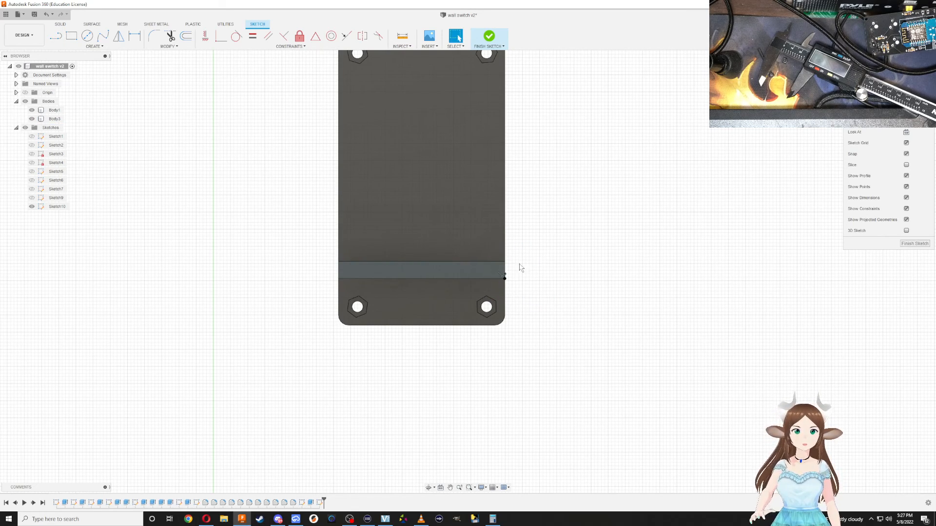
pyautogui.scroll(5, 515, 274)
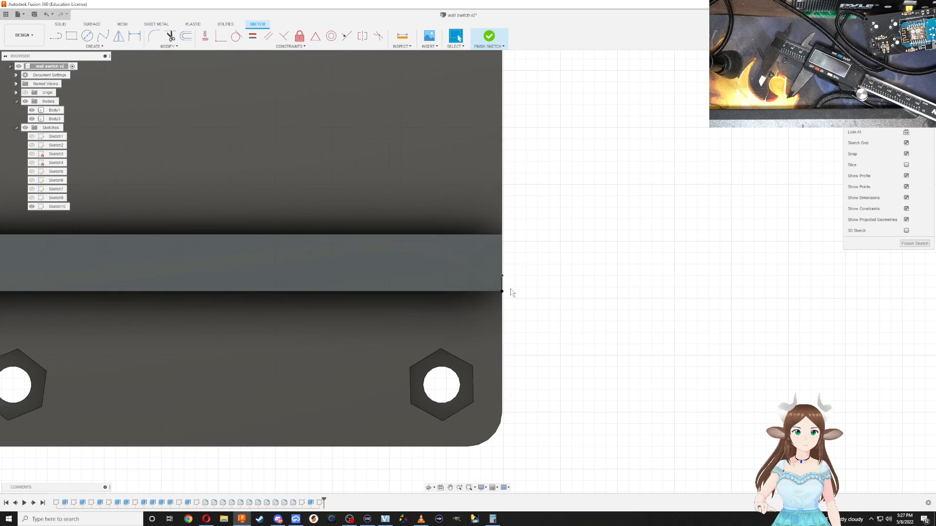
pyautogui.press('l')
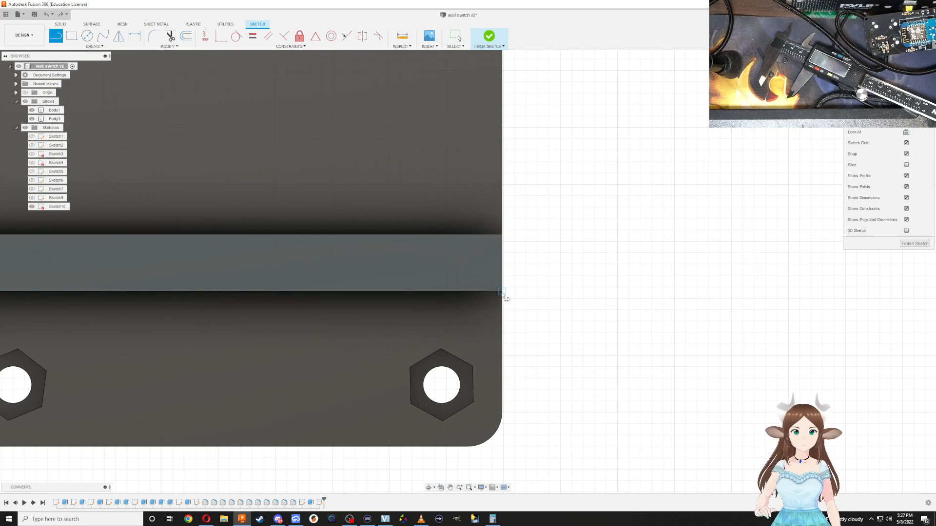
pyautogui.click(502, 292)
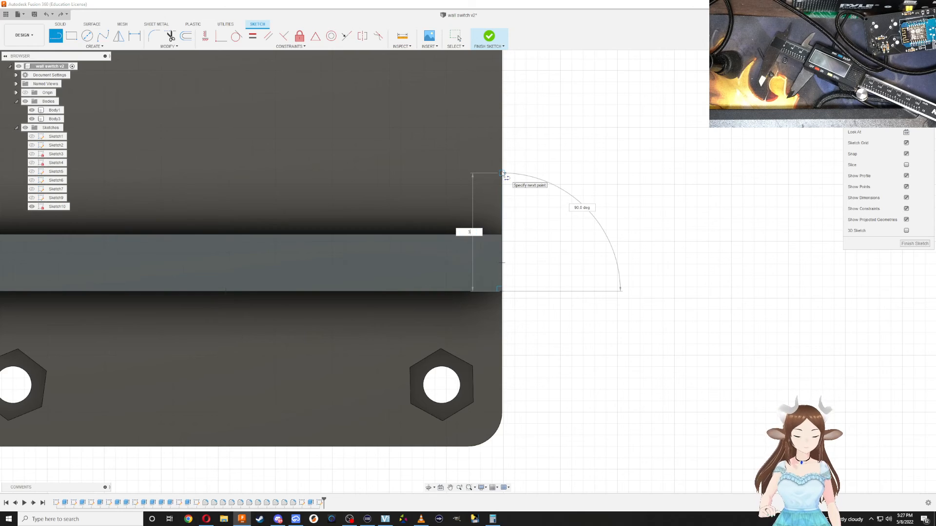
pyautogui.press('Return')
pyautogui.press('Escape')
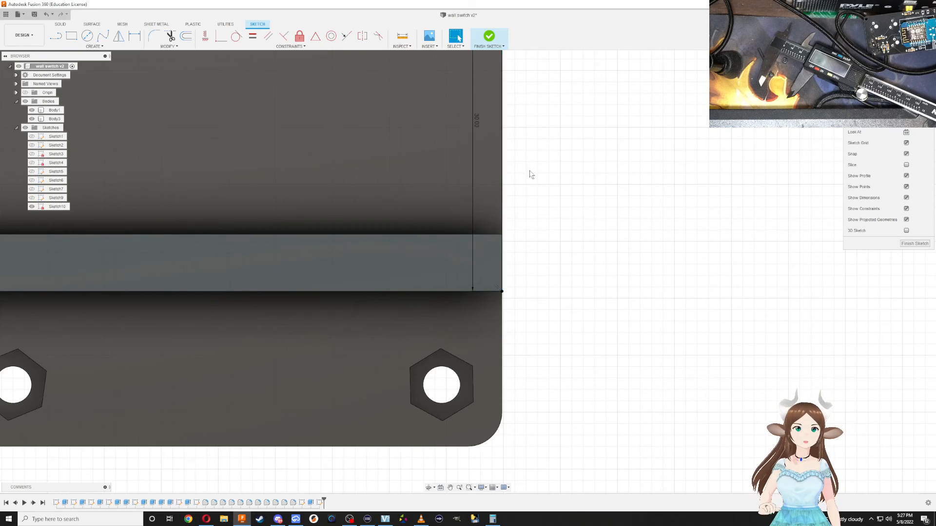
# Sketch a full-width rectangle from the strip's opposite corner to the end of the 30 mm line and finish the sketch
pyautogui.scroll(-5, 508, 165)
pyautogui.moveTo(508, 166); pyautogui.dragTo(463, 295, button='middle')
pyautogui.press('r')
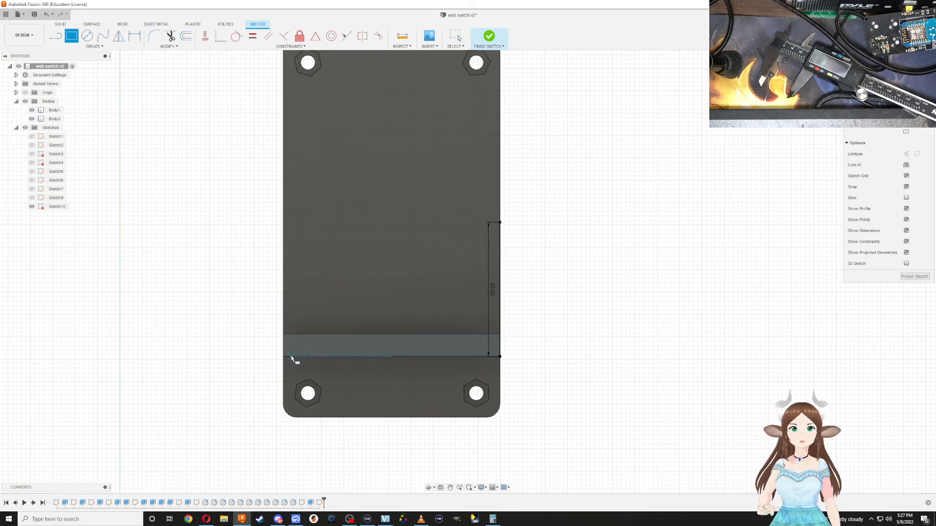
pyautogui.click(282, 357)
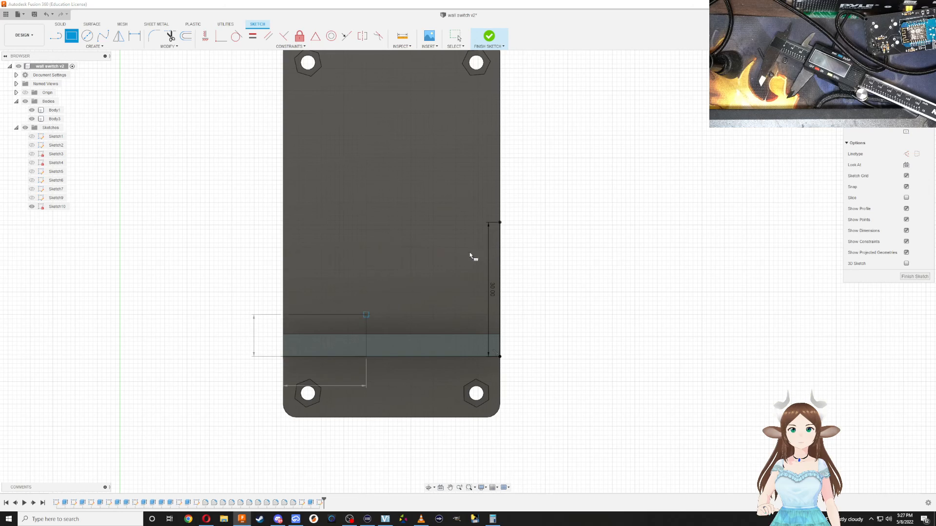
pyautogui.click(499, 223)
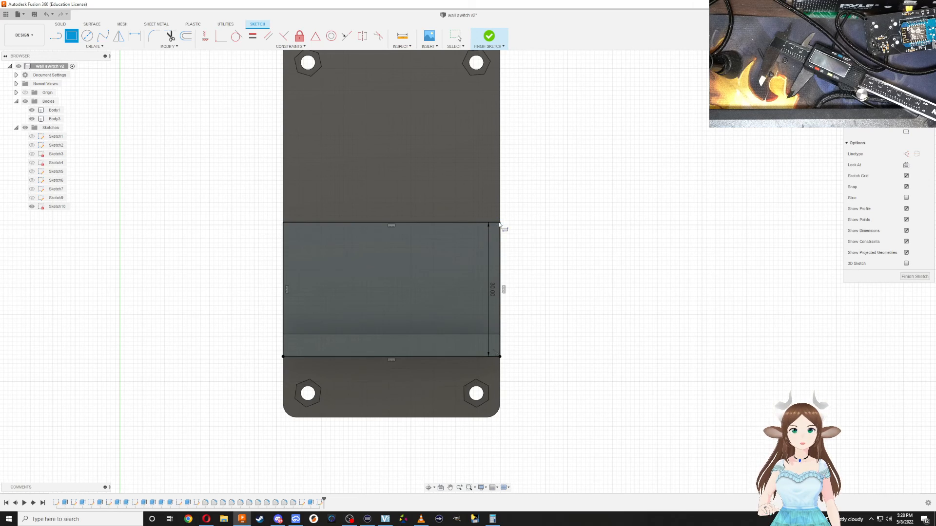
pyautogui.click(904, 277)
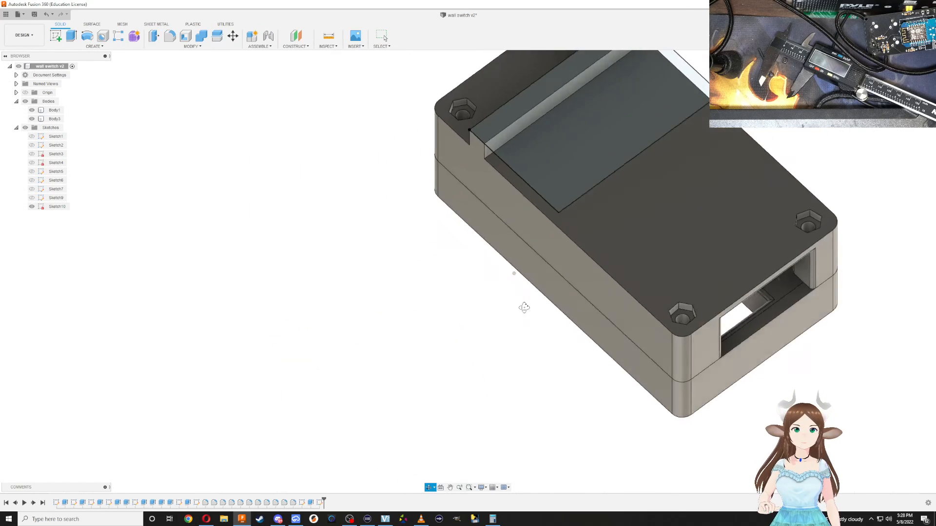
# Extrude both rectangle profiles 5 mm outward to form the overhanging clip plate on the strip
pyautogui.press('e')
pyautogui.click(510, 121)
pyautogui.click(540, 143)
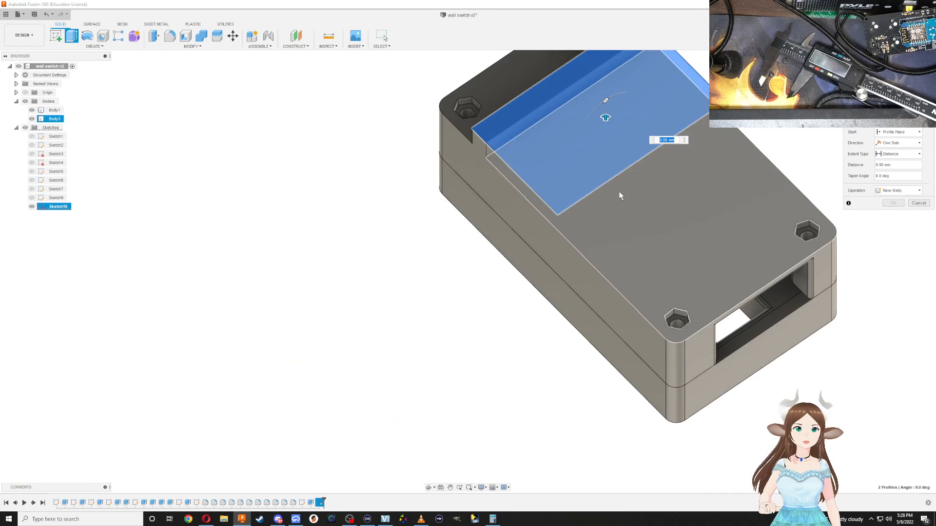
pyautogui.moveTo(639, 175); pyautogui.dragTo(550, 283, button='middle')
pyautogui.write('5')
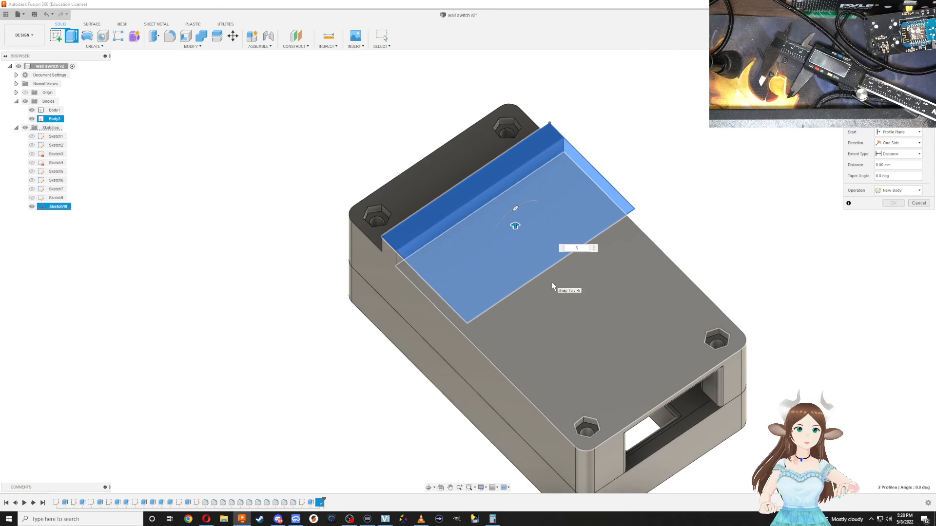
pyautogui.press('Return')
pyautogui.keyDown('shift'); pyautogui.moveTo(552, 282); pyautogui.dragTo(435, 267, button='middle'); pyautogui.keyUp('shift')
pyautogui.press('f')
pyautogui.click(340, 235)
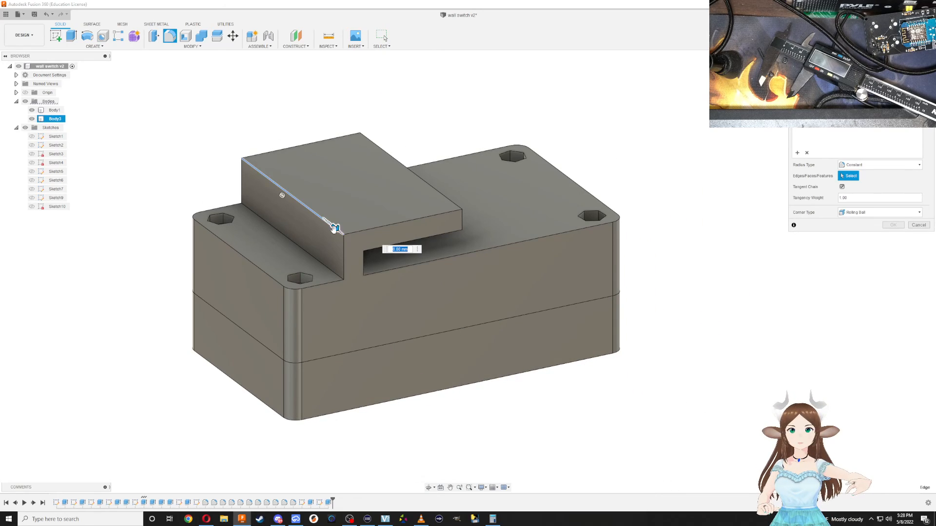
pyautogui.moveTo(338, 230); pyautogui.dragTo(336, 243)
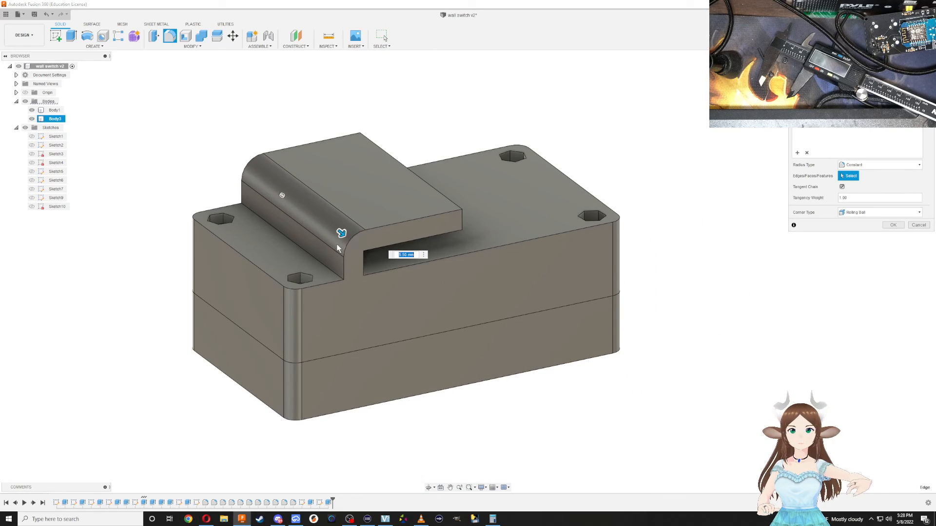
pyautogui.press('Return')
pyautogui.hotkey('ctrl', 'z')
# Fillet the clip's outer bend edge and its outer base edge with a 5 mm radius
pyautogui.press('f')
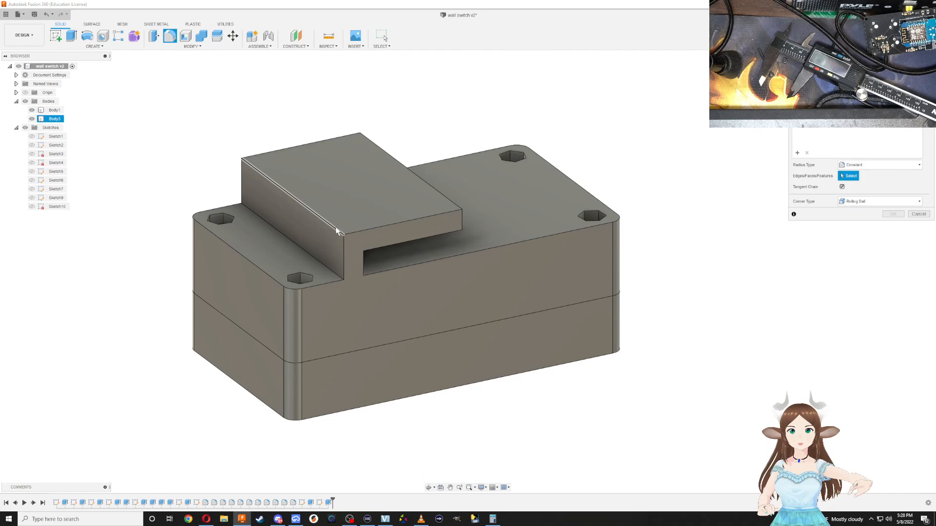
pyautogui.click(335, 226)
pyautogui.click(324, 262)
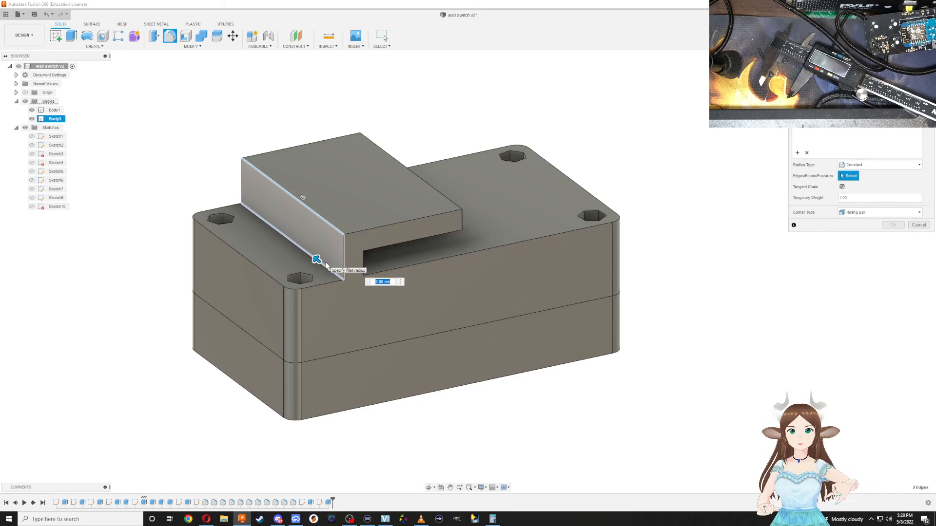
pyautogui.write('5')
pyautogui.press('Return')
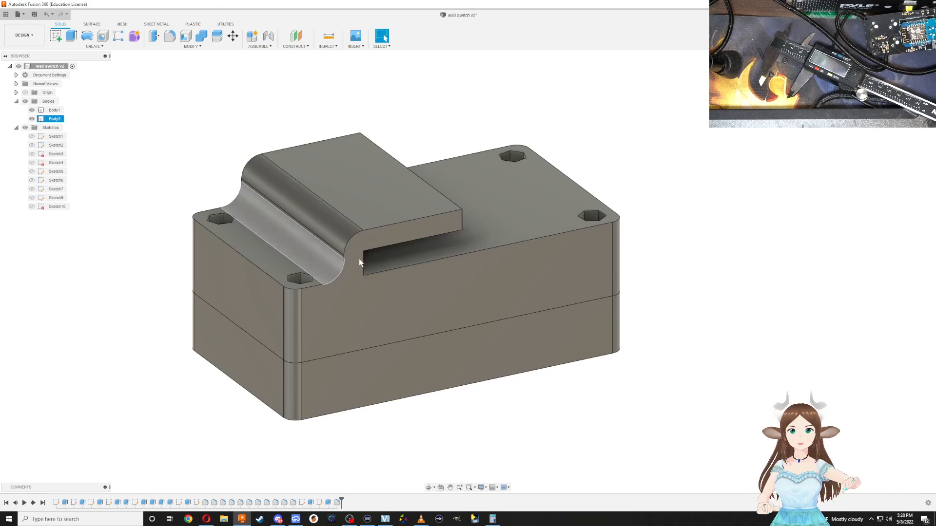
# Fillet the two inner edges of the slot under the clip with a 2.5 mm radius
pyautogui.keyDown('shift'); pyautogui.moveTo(429, 237); pyautogui.dragTo(389, 209, button='middle'); pyautogui.keyUp('shift')
pyautogui.press('f')
pyautogui.click(400, 243)
pyautogui.keyDown('shift'); pyautogui.moveTo(396, 250); pyautogui.dragTo(407, 267, button='middle'); pyautogui.keyUp('shift')
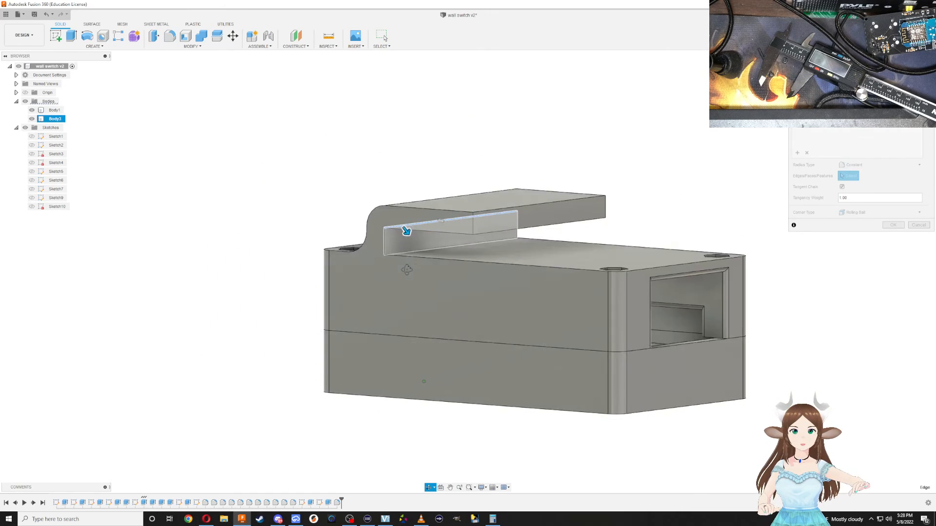
pyautogui.click(396, 252)
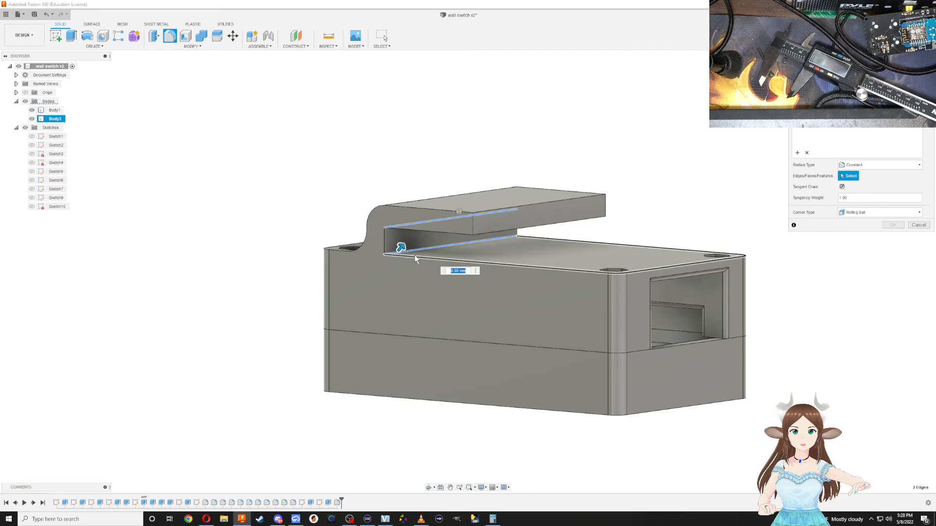
pyautogui.write('2.5')
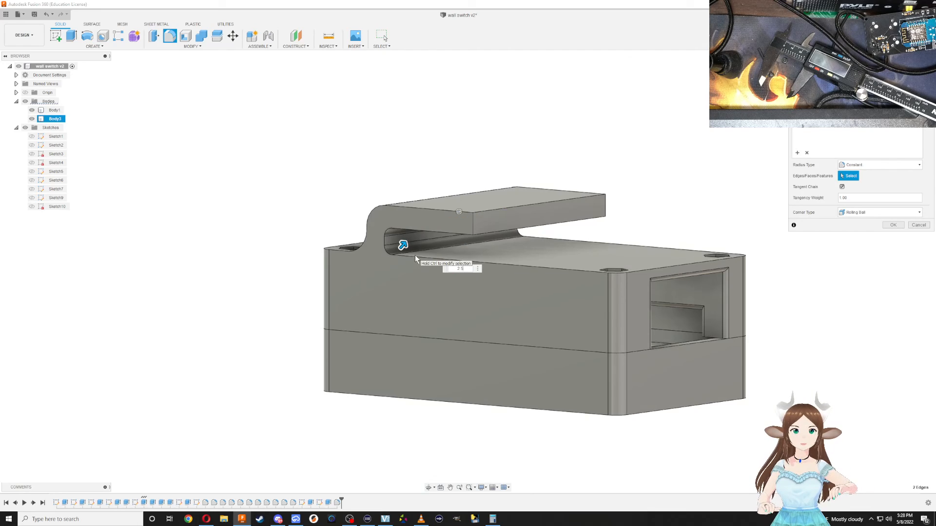
pyautogui.press('Return')
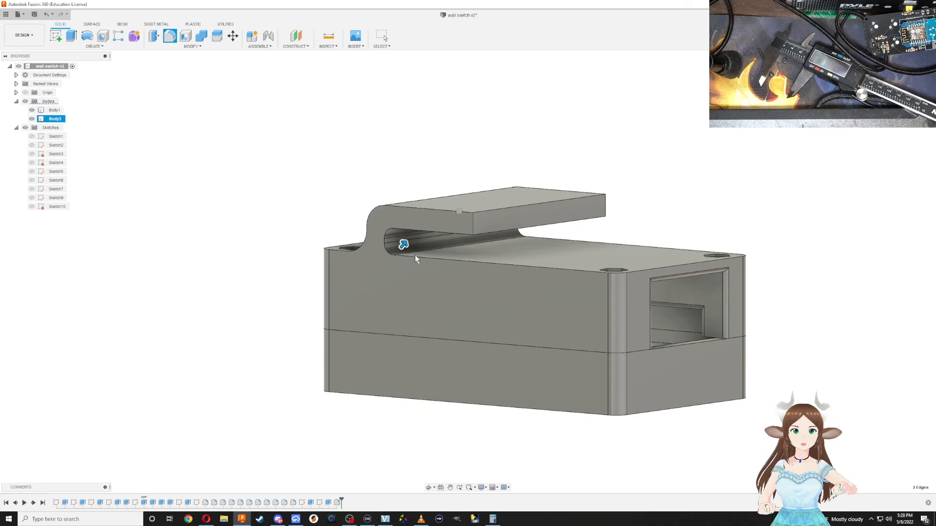
# Fillet the two long edges at the clip's free end with a 1 mm radius
pyautogui.press('f')
pyautogui.click(504, 230)
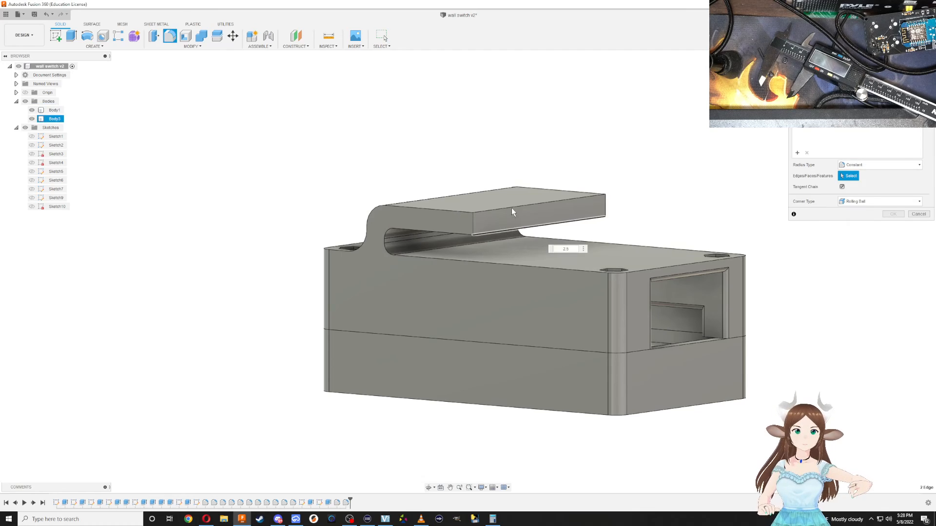
pyautogui.click(511, 208)
pyautogui.write('1')
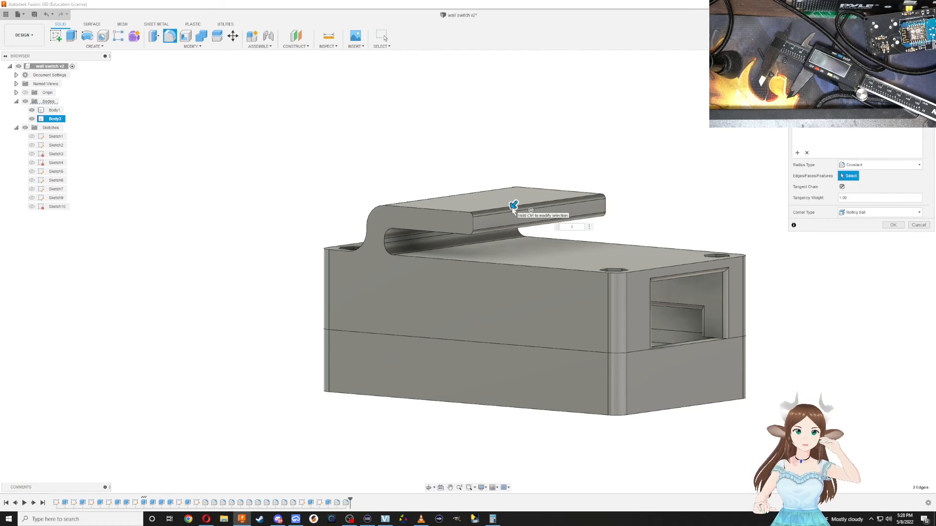
pyautogui.press('Return')
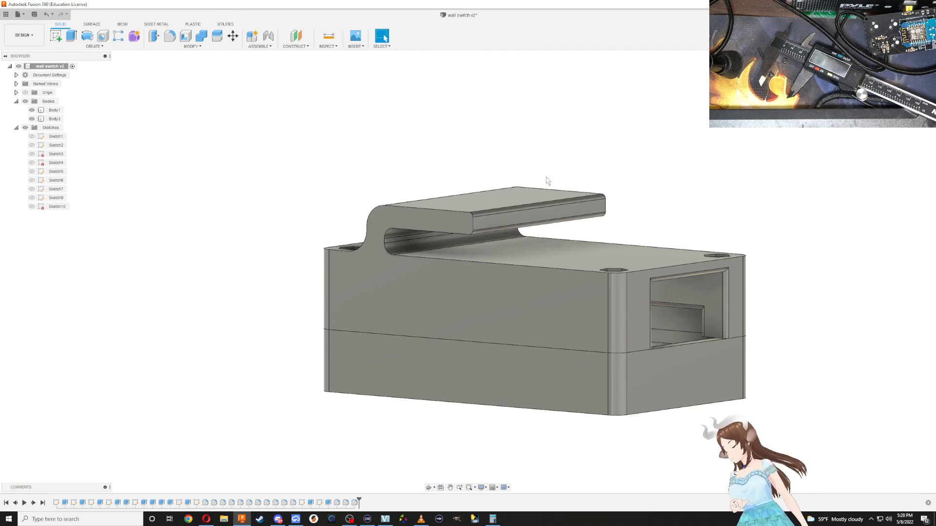
# Edit the 5 mm strip's sketch to move the strip rectangle away from the nearby screw holes toward the middle of the back part
pyautogui.keyDown('shift'); pyautogui.moveTo(632, 150); pyautogui.dragTo(653, 174, button='middle'); pyautogui.keyUp('shift')
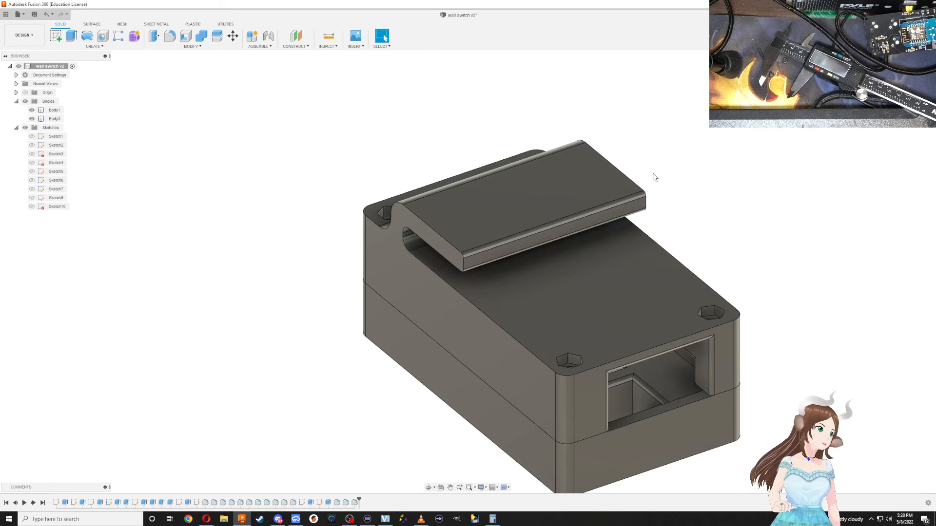
pyautogui.keyDown('shift'); pyautogui.moveTo(675, 211); pyautogui.dragTo(615, 213, button='middle'); pyautogui.keyUp('shift')
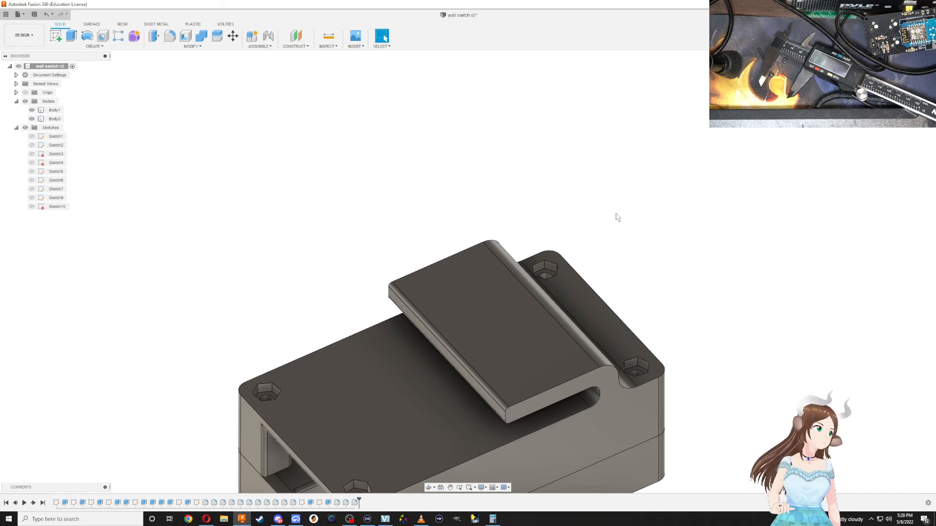
pyautogui.keyDown('shift'); pyautogui.moveTo(609, 288); pyautogui.dragTo(670, 288, button='middle'); pyautogui.keyUp('shift')
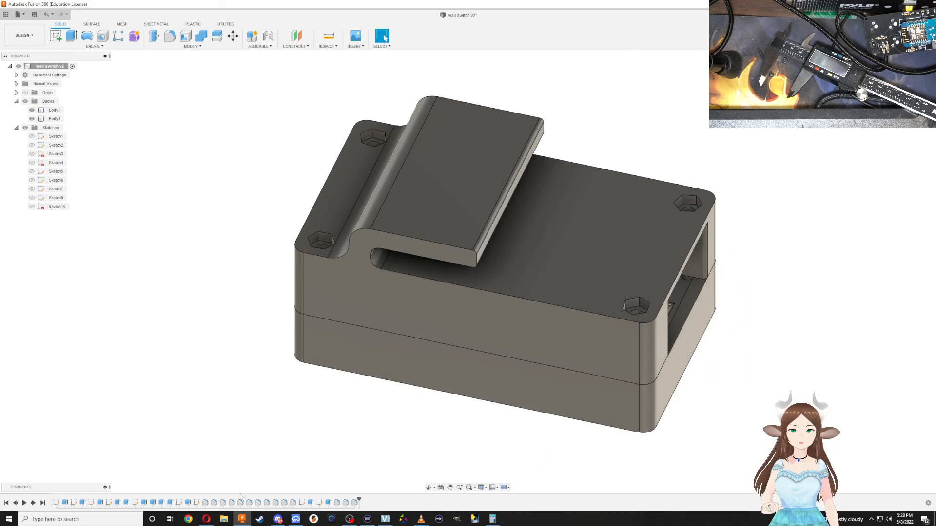
pyautogui.doubleClick(326, 502)
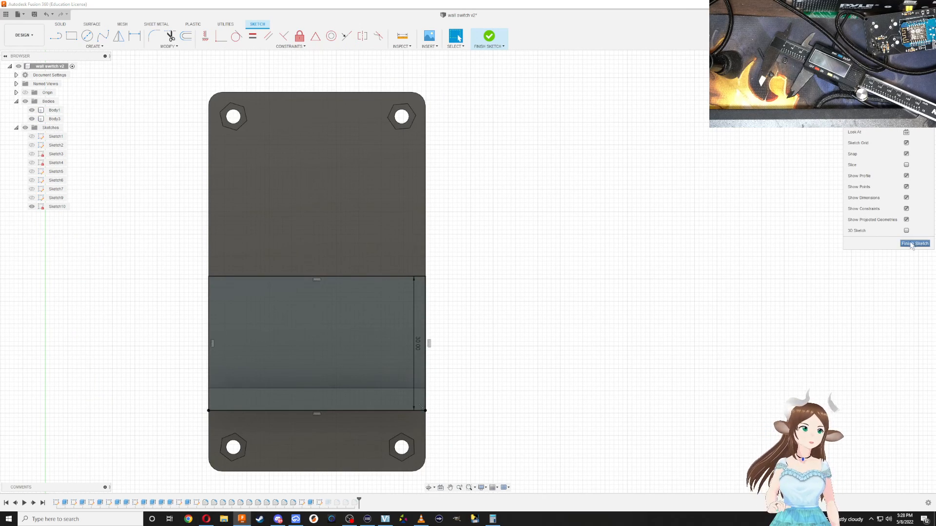
pyautogui.click(911, 244)
pyautogui.doubleClick(302, 502)
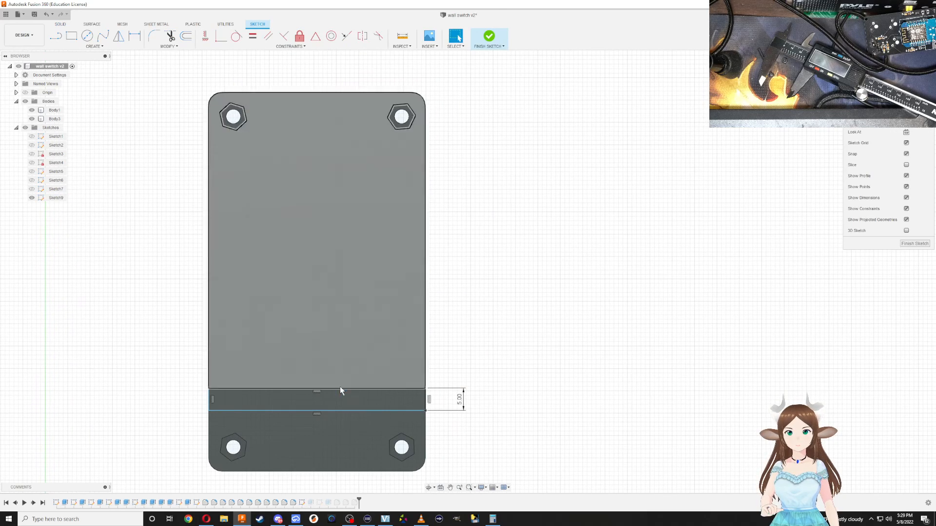
pyautogui.moveTo(346, 386); pyautogui.dragTo(348, 354)
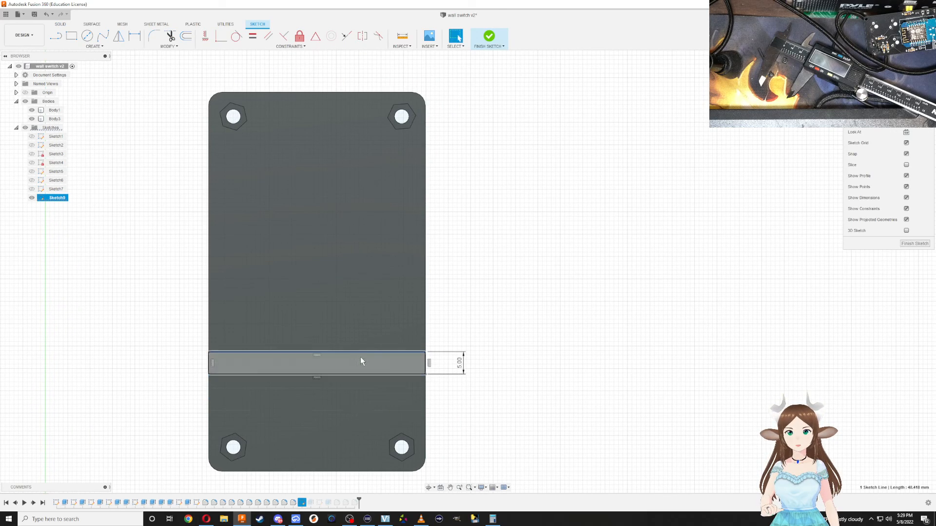
pyautogui.click(911, 244)
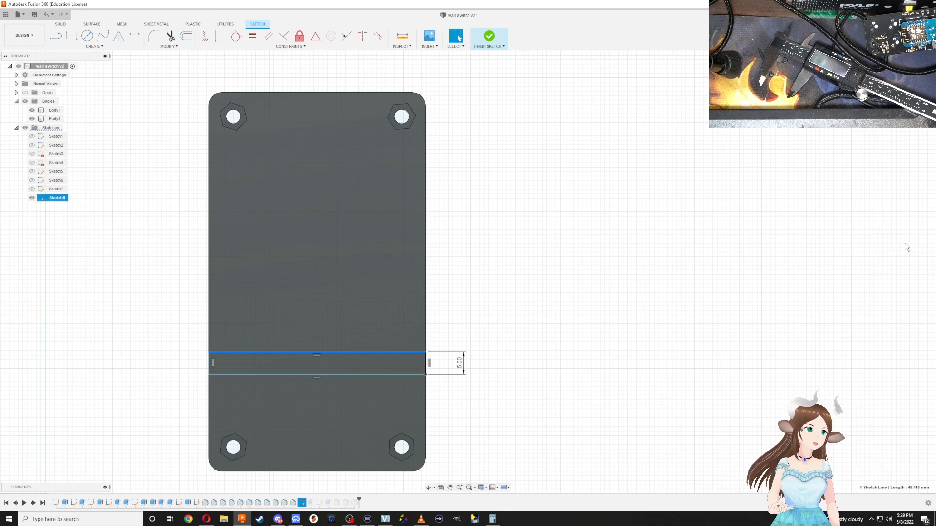
# Examine the enclosure's front cover with its openings and collapse the Sketches folder
pyautogui.keyDown('shift'); pyautogui.moveTo(508, 352); pyautogui.dragTo(513, 180, button='middle'); pyautogui.keyUp('shift')
pyautogui.keyDown('shift'); pyautogui.moveTo(438, 412); pyautogui.dragTo(441, 355, button='middle'); pyautogui.keyUp('shift')
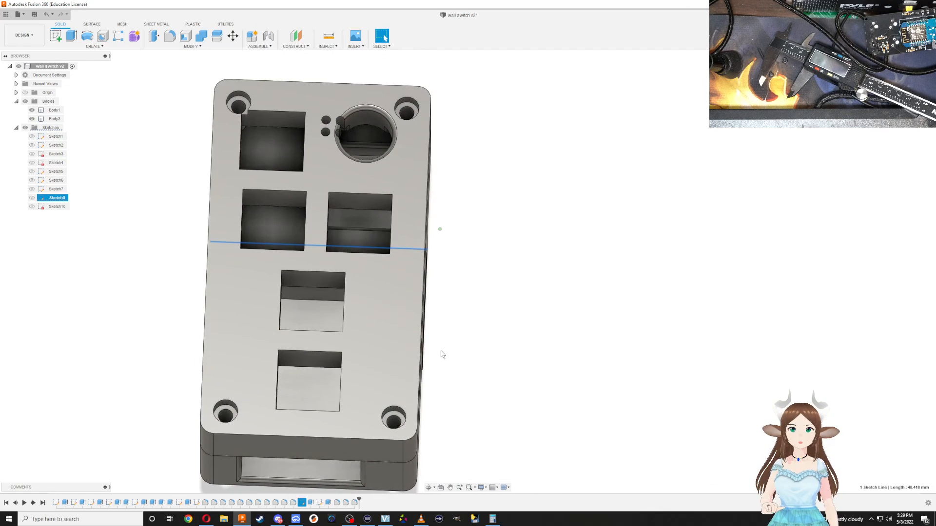
pyautogui.keyDown('shift'); pyautogui.moveTo(510, 359); pyautogui.dragTo(500, 369, button='middle'); pyautogui.keyUp('shift')
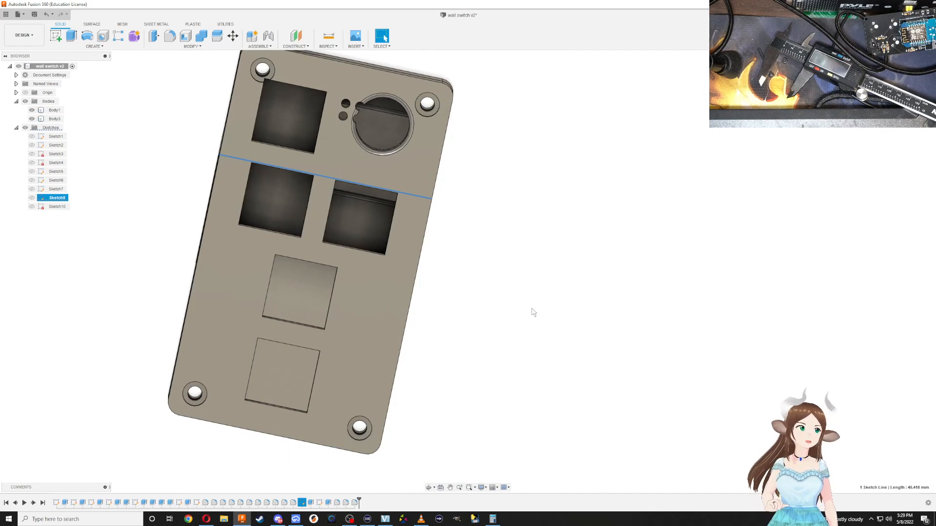
pyautogui.scroll(-3, 489, 298)
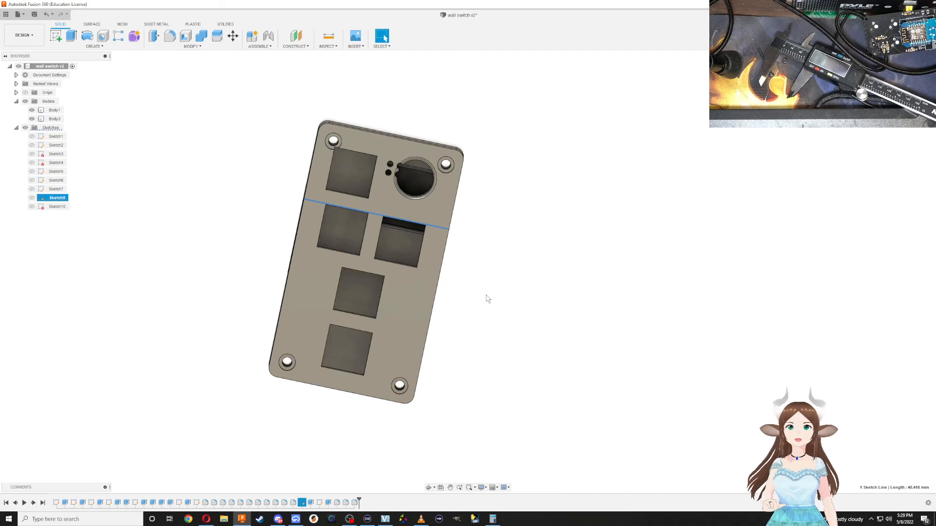
pyautogui.scroll(3, 487, 299)
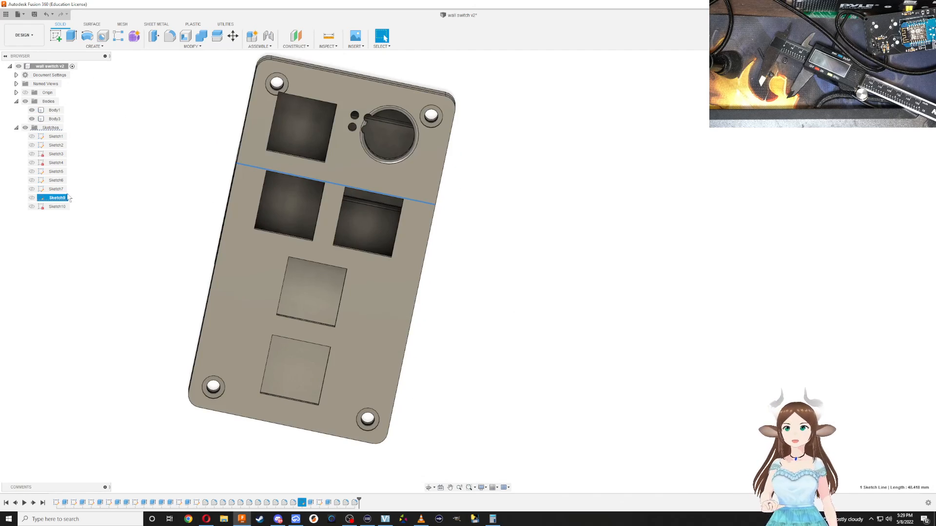
pyautogui.click(16, 128)
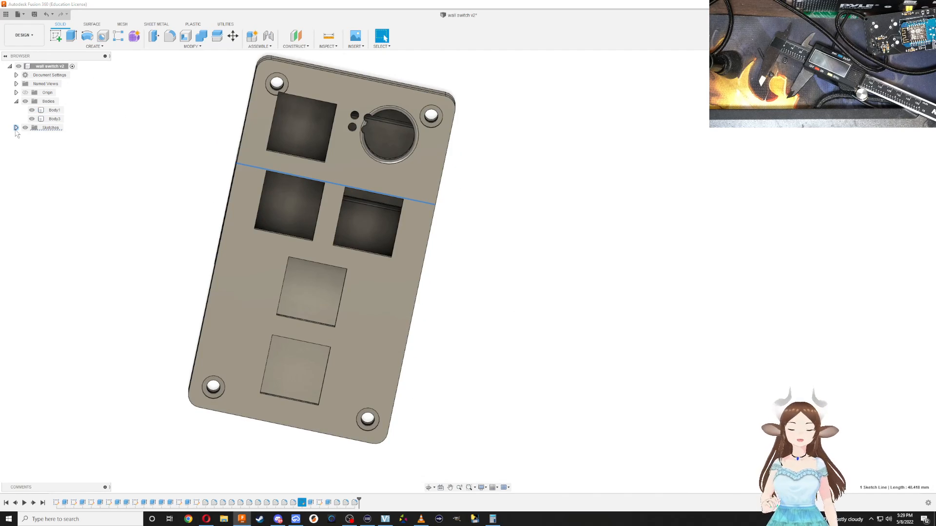